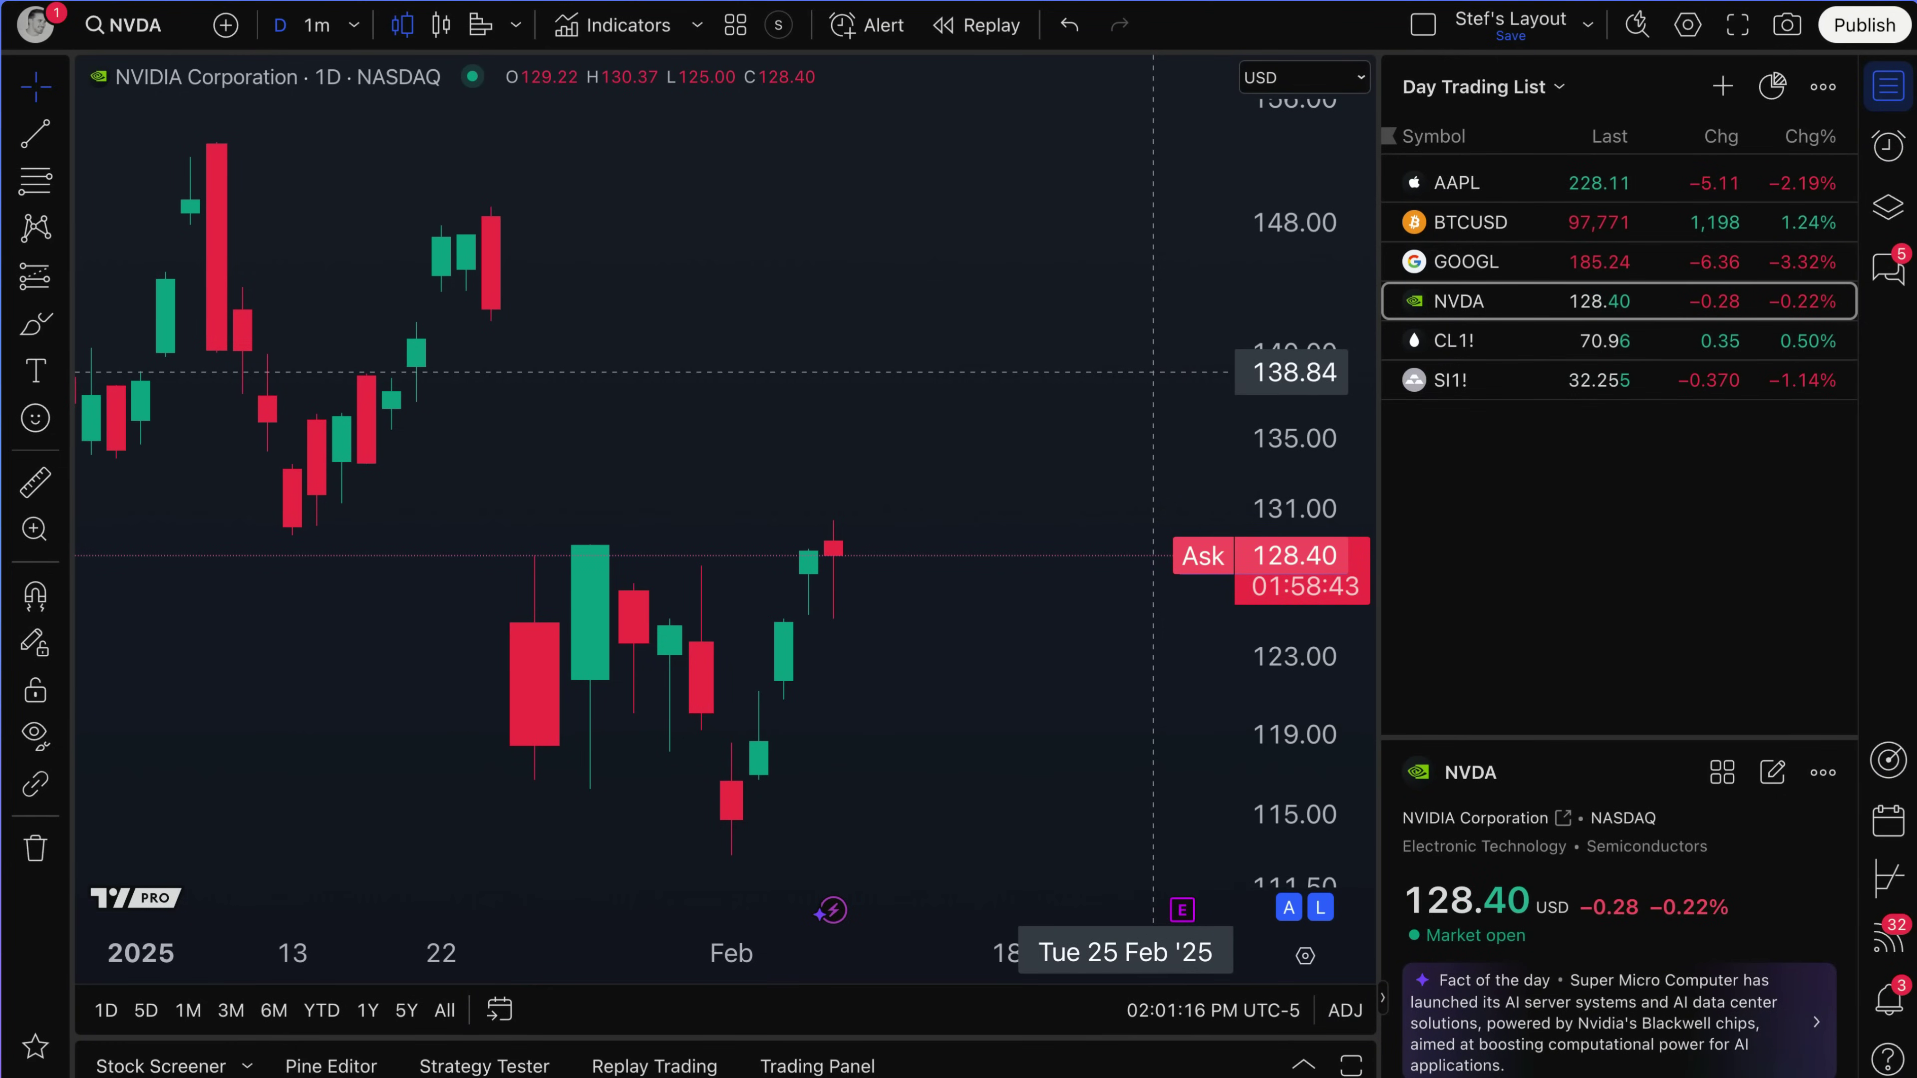
Step: Hide the Day Trading List watchlist and show it again beside the chart
{"action": "left_click", "coordinate": [1559, 95]}
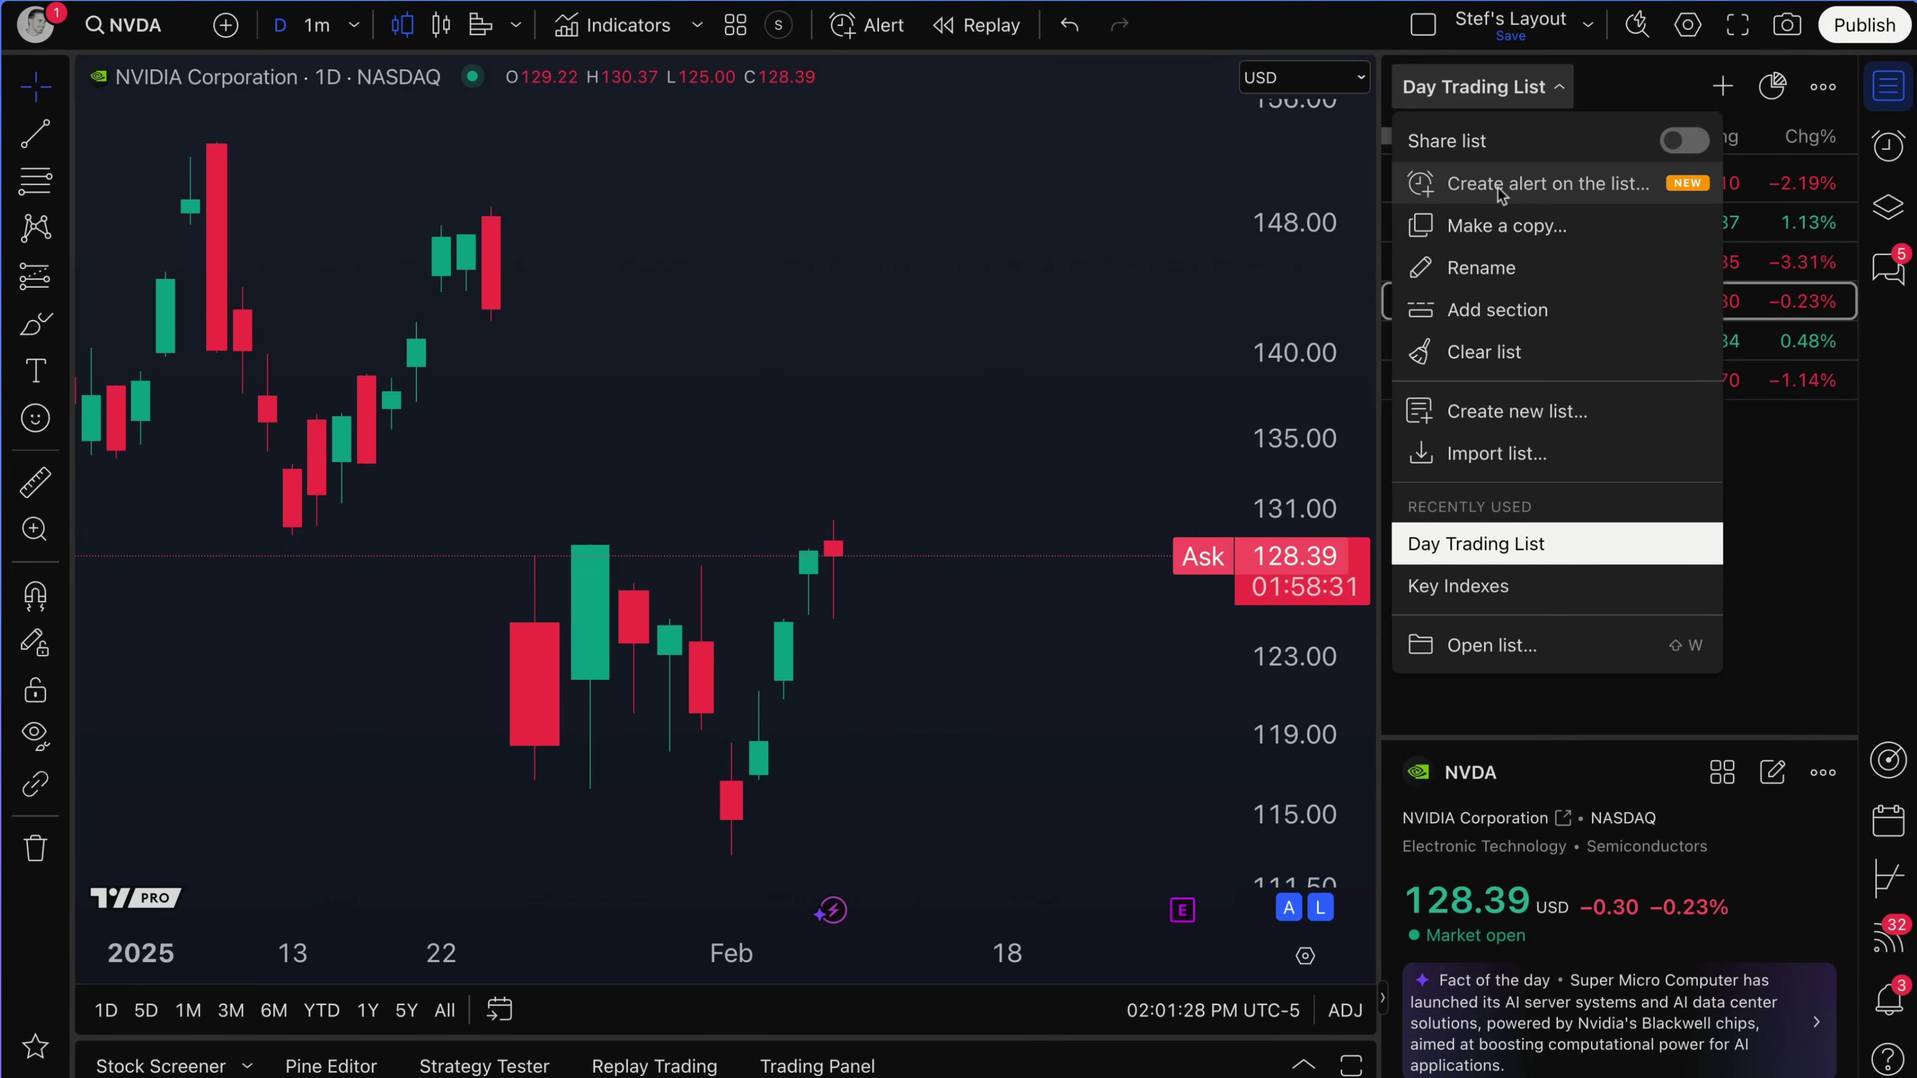
{"action": "left_click", "coordinate": [1511, 99]}
{"action": "left_click", "coordinate": [1888, 94]}
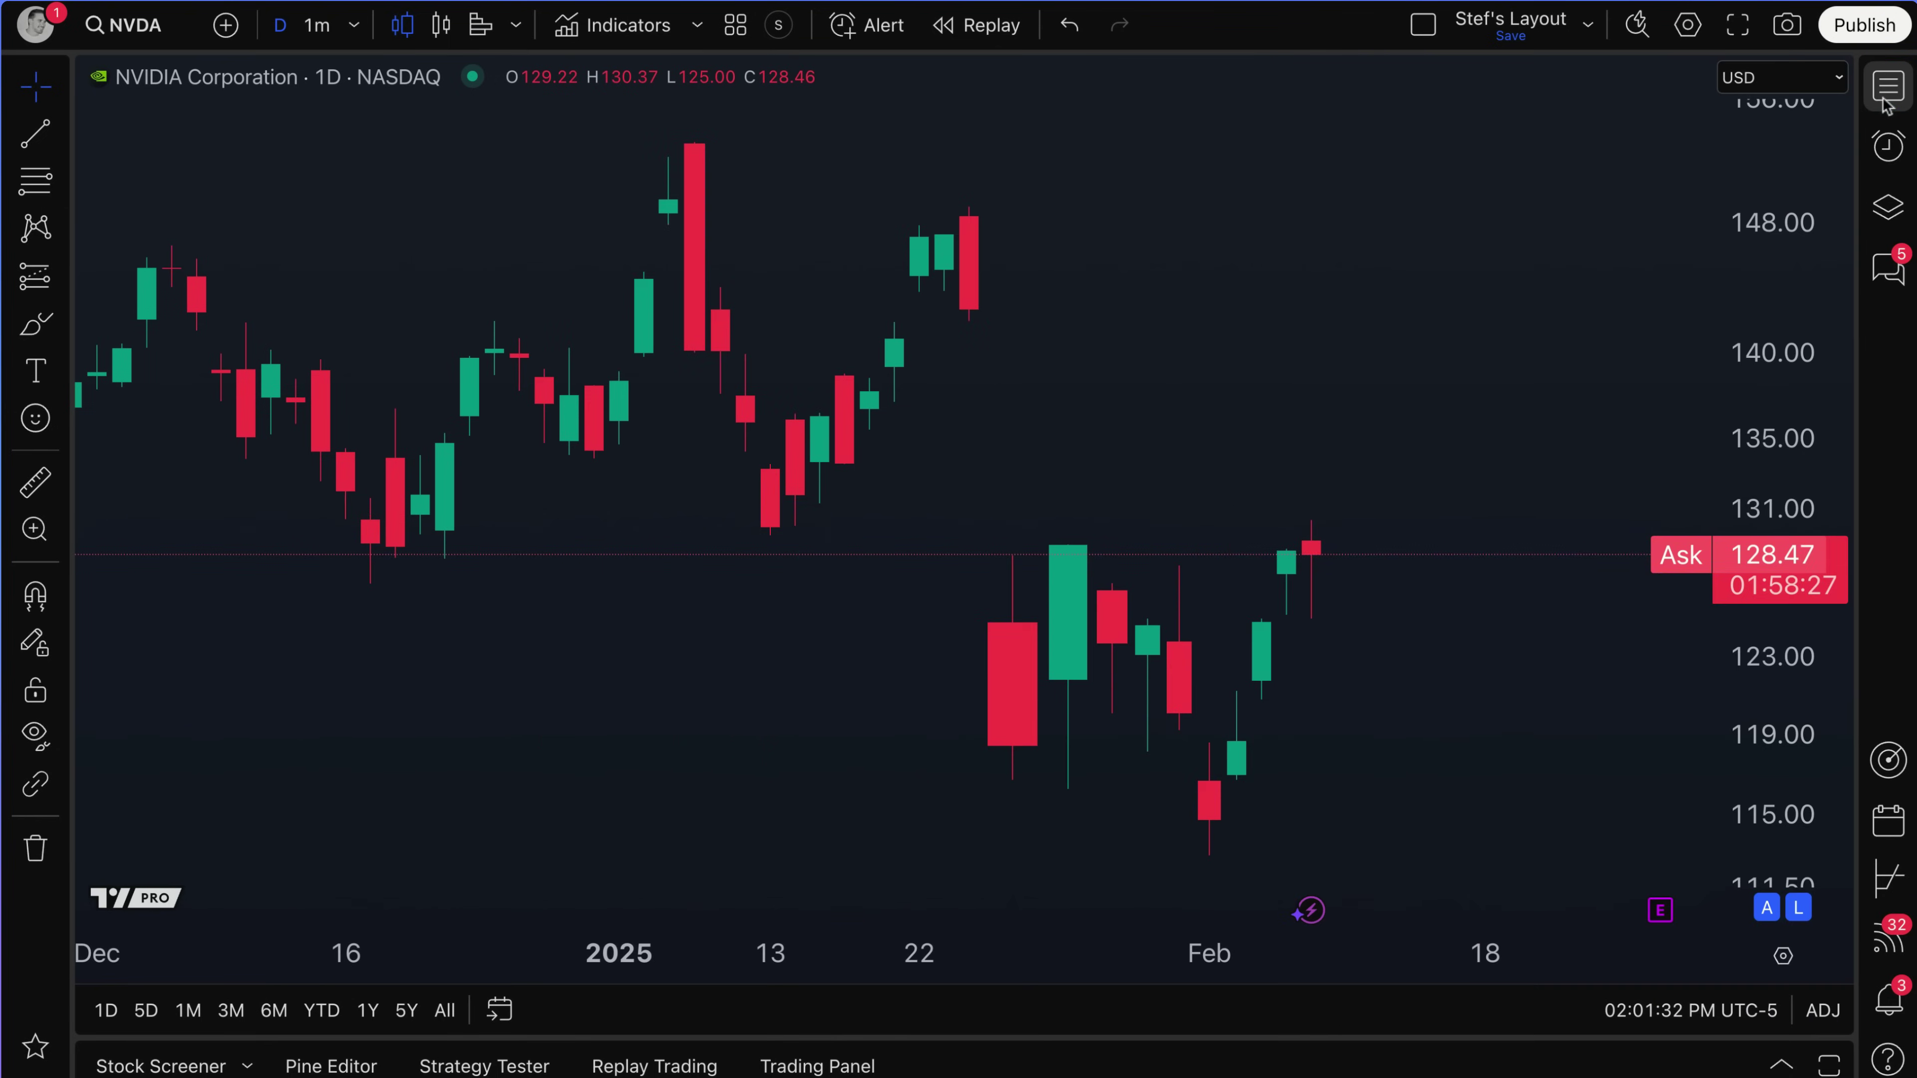
{"action": "scroll", "coordinate": [1100, 407], "scroll_direction": "right", "scroll_amount": 3}
{"action": "scroll", "coordinate": [1301, 411], "scroll_direction": "left", "scroll_amount": 5}
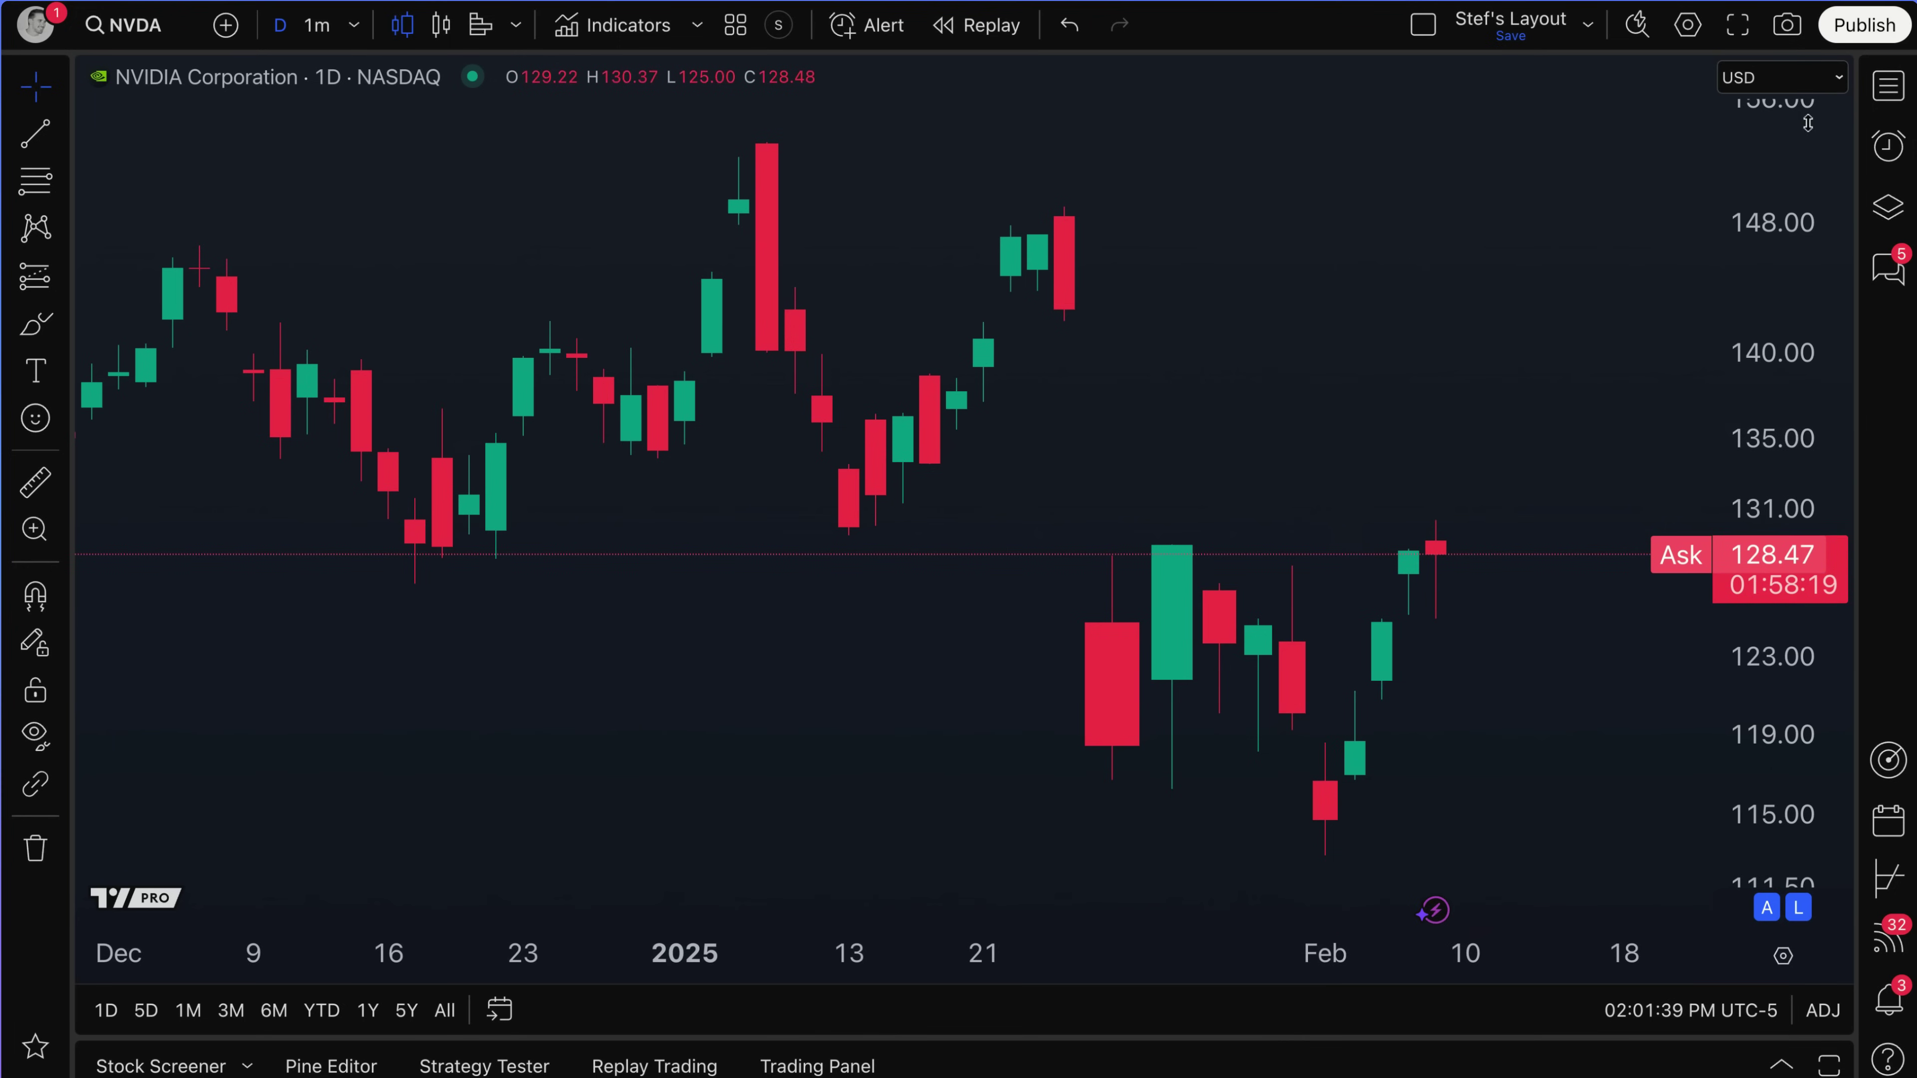
{"action": "left_click", "coordinate": [1881, 97]}
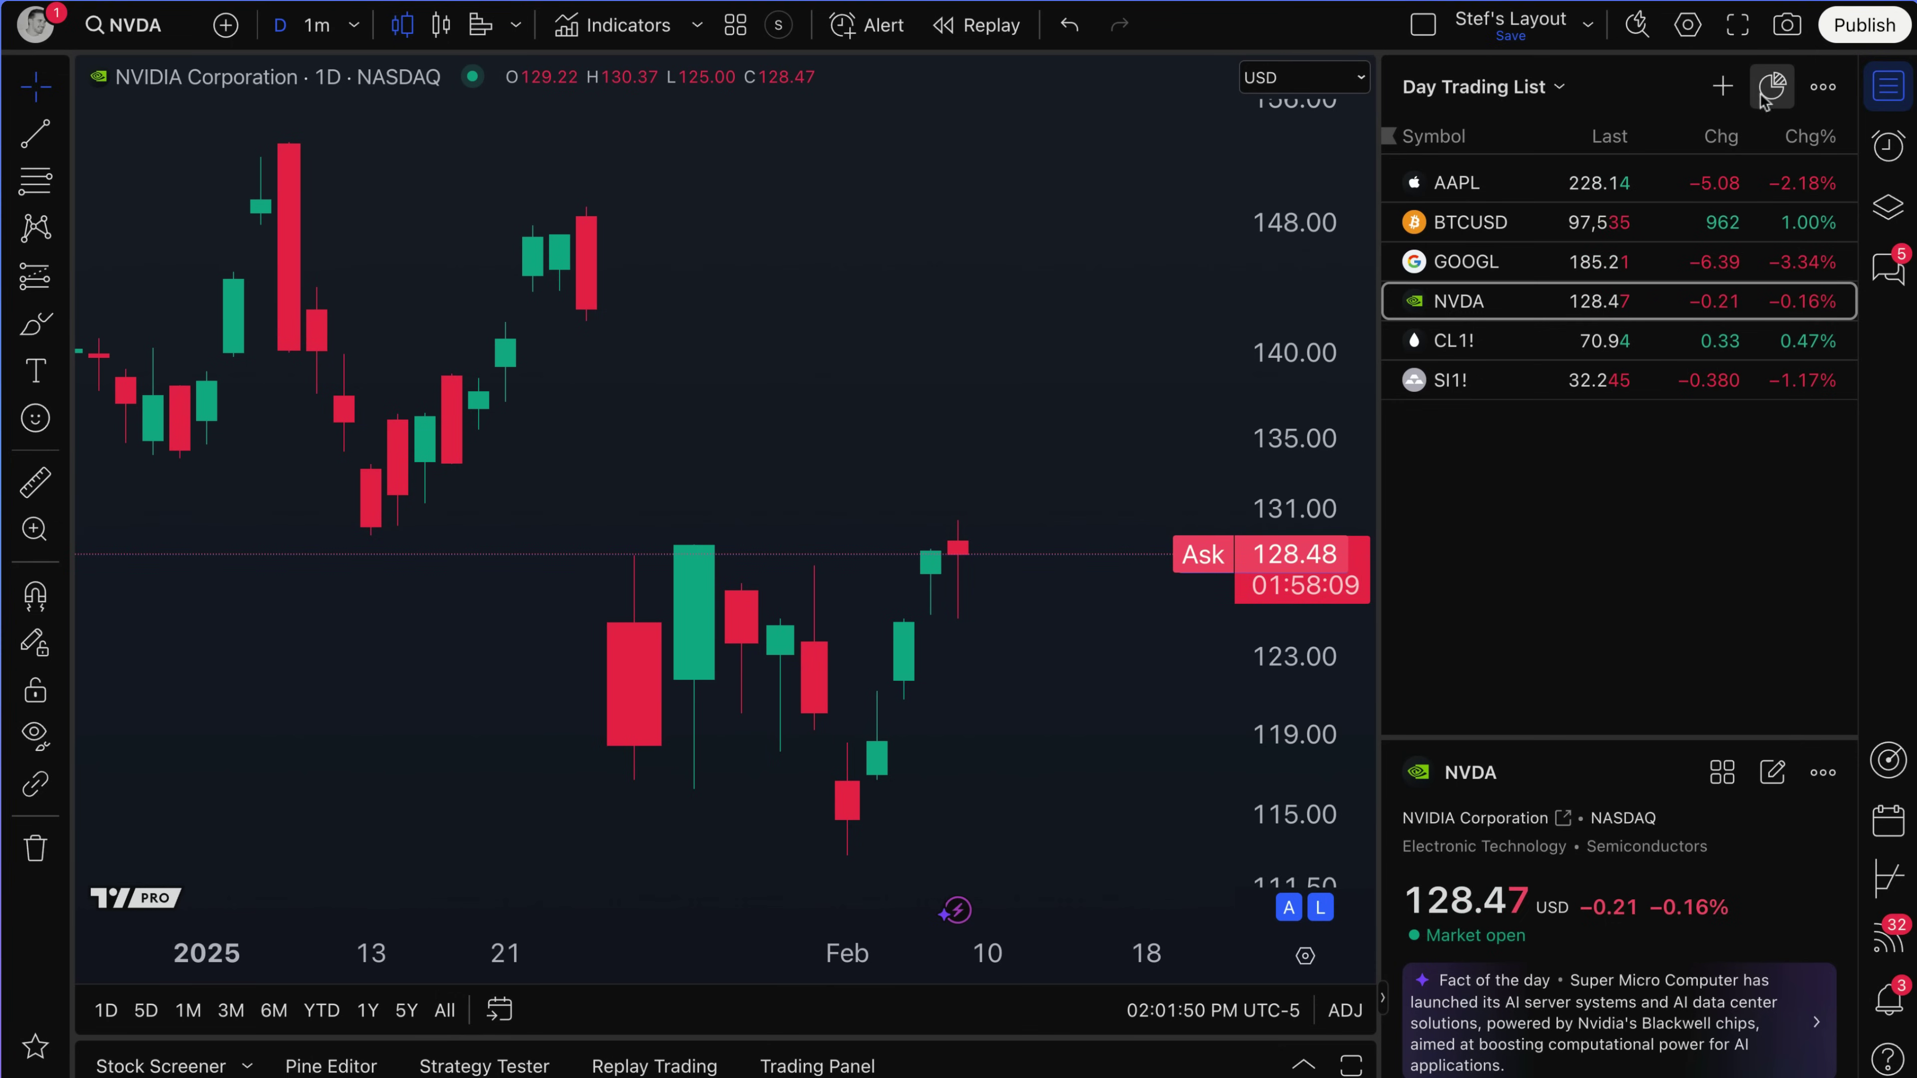
Step: Add the symbols SPY, QQQ, T and TWLO to the Day Trading List watchlist
{"action": "left_click", "coordinate": [1721, 91]}
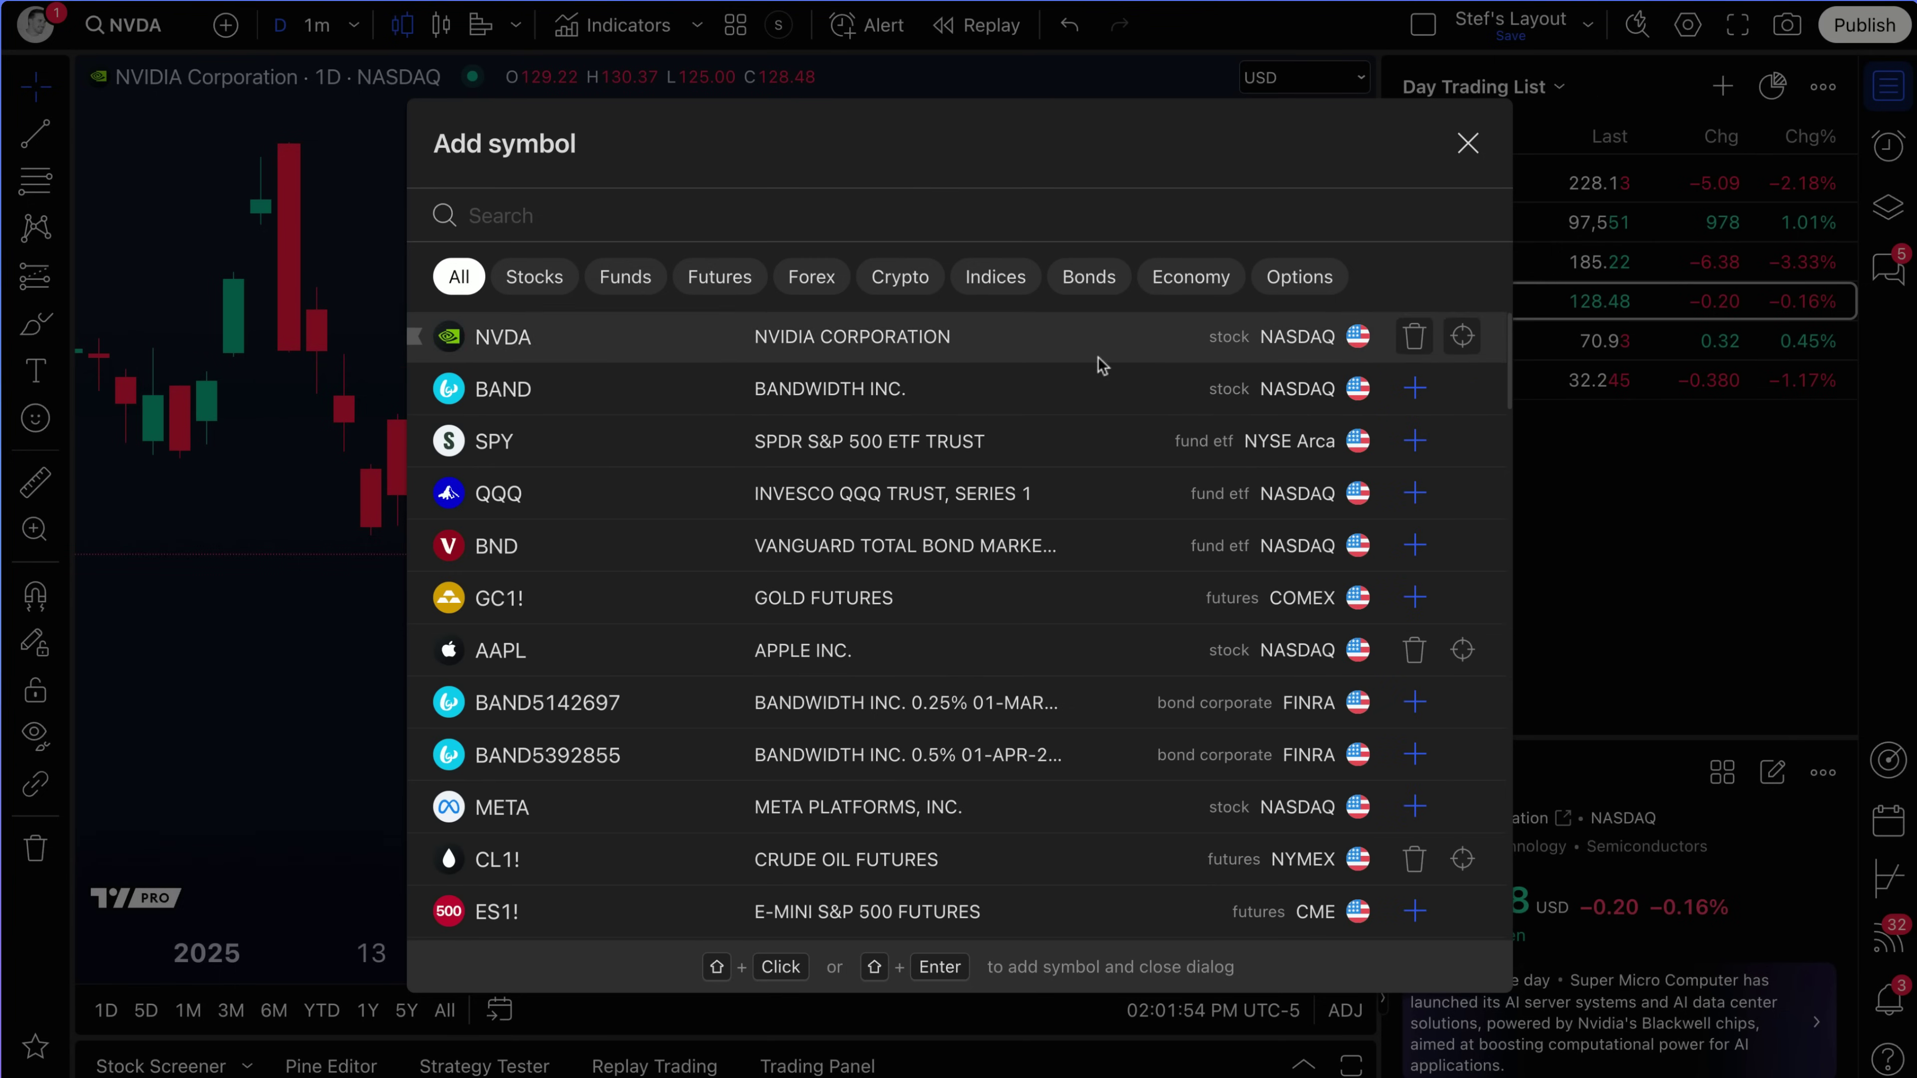
{"action": "left_click", "coordinate": [1414, 441]}
{"action": "left_click", "coordinate": [1415, 494]}
{"action": "scroll", "coordinate": [1190, 706], "scroll_direction": "down", "scroll_amount": 10}
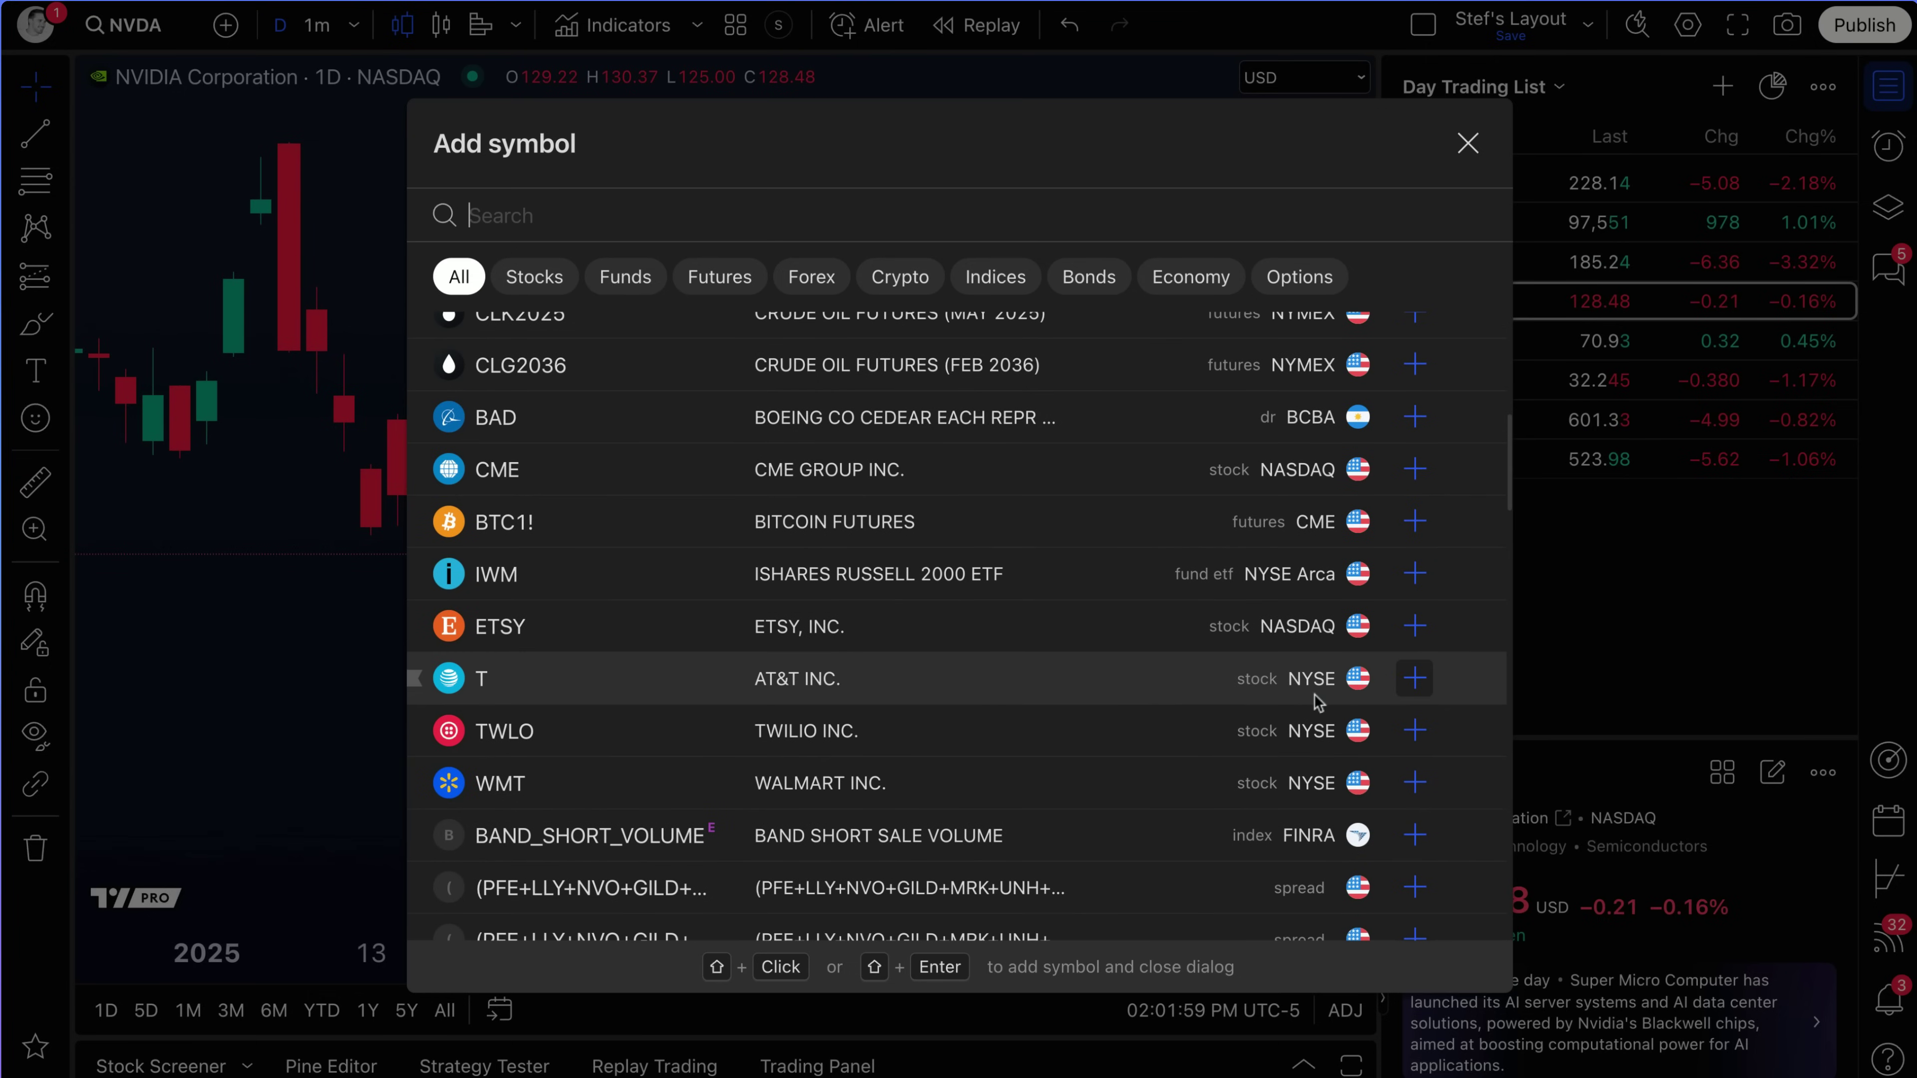
{"action": "left_click", "coordinate": [1414, 678]}
{"action": "left_click", "coordinate": [1415, 731]}
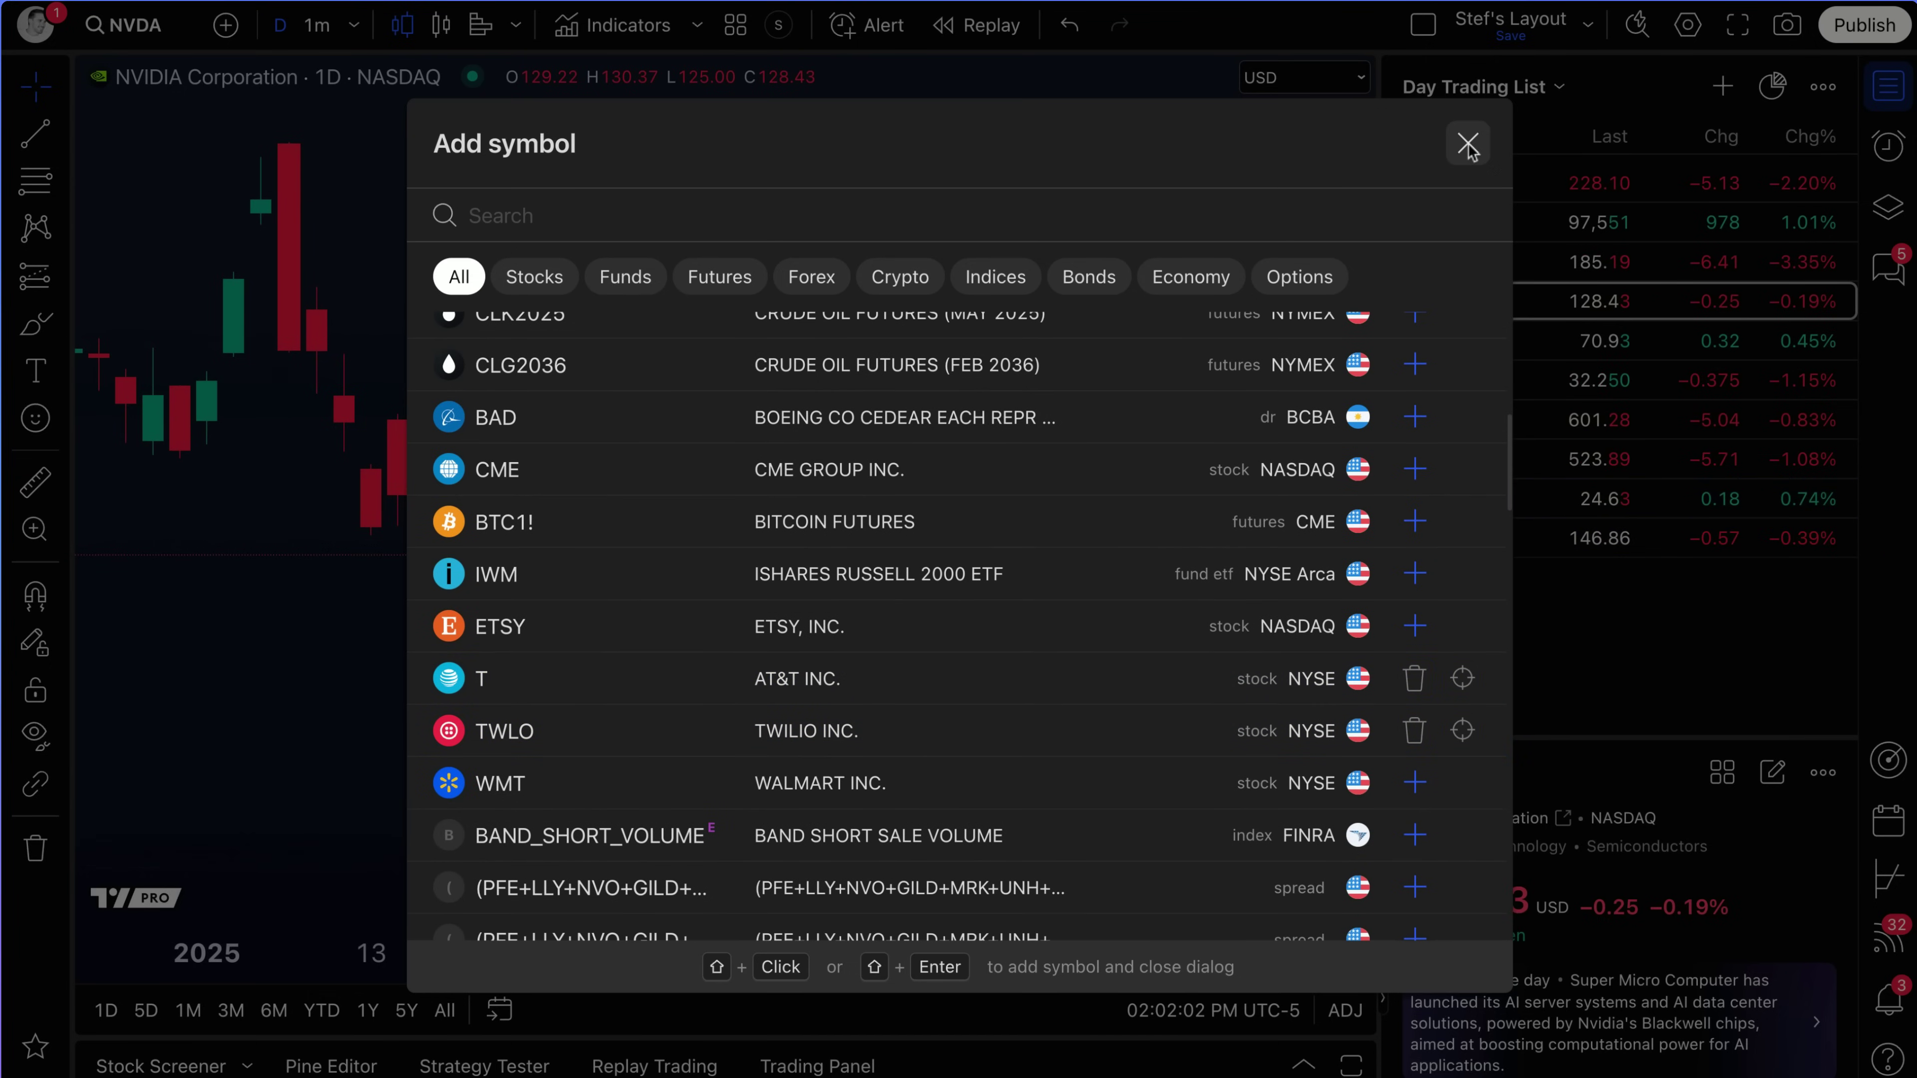
{"action": "left_click", "coordinate": [1468, 143]}
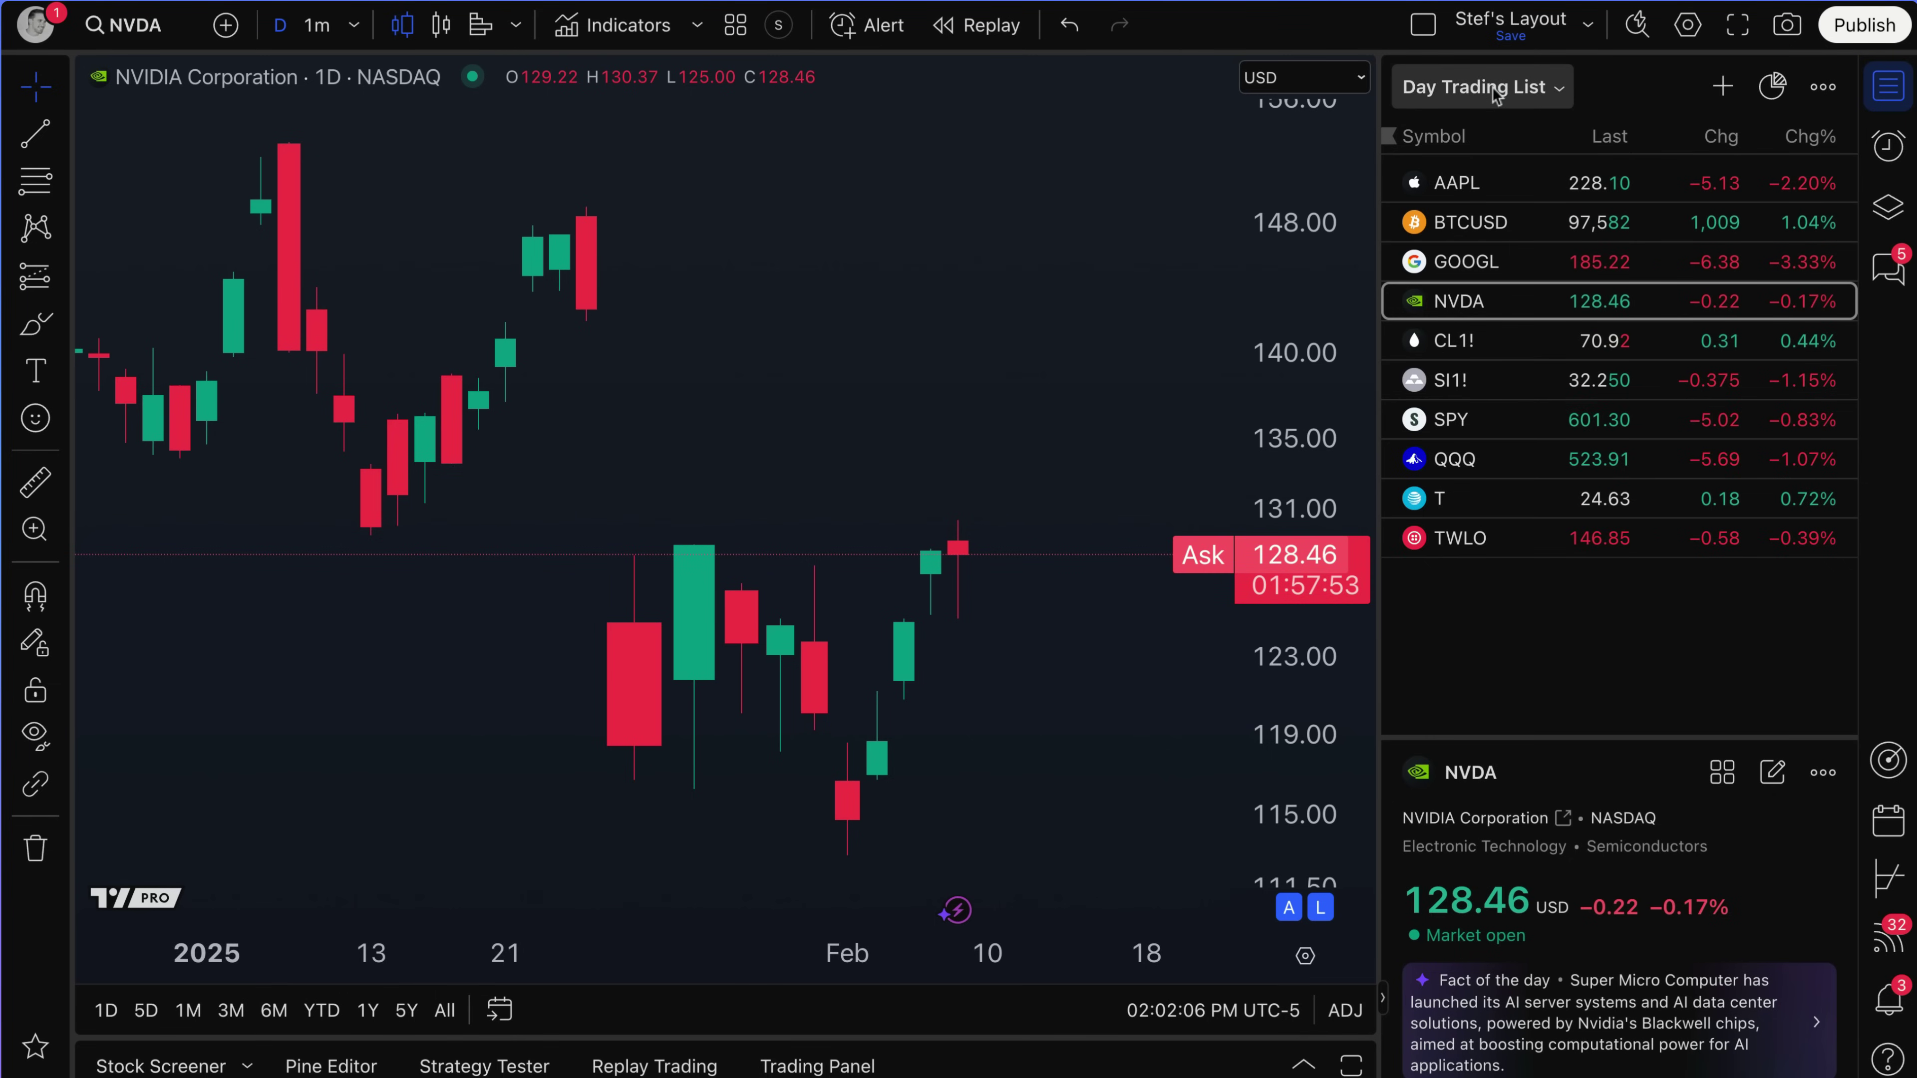
{"action": "left_click", "coordinate": [1562, 93]}
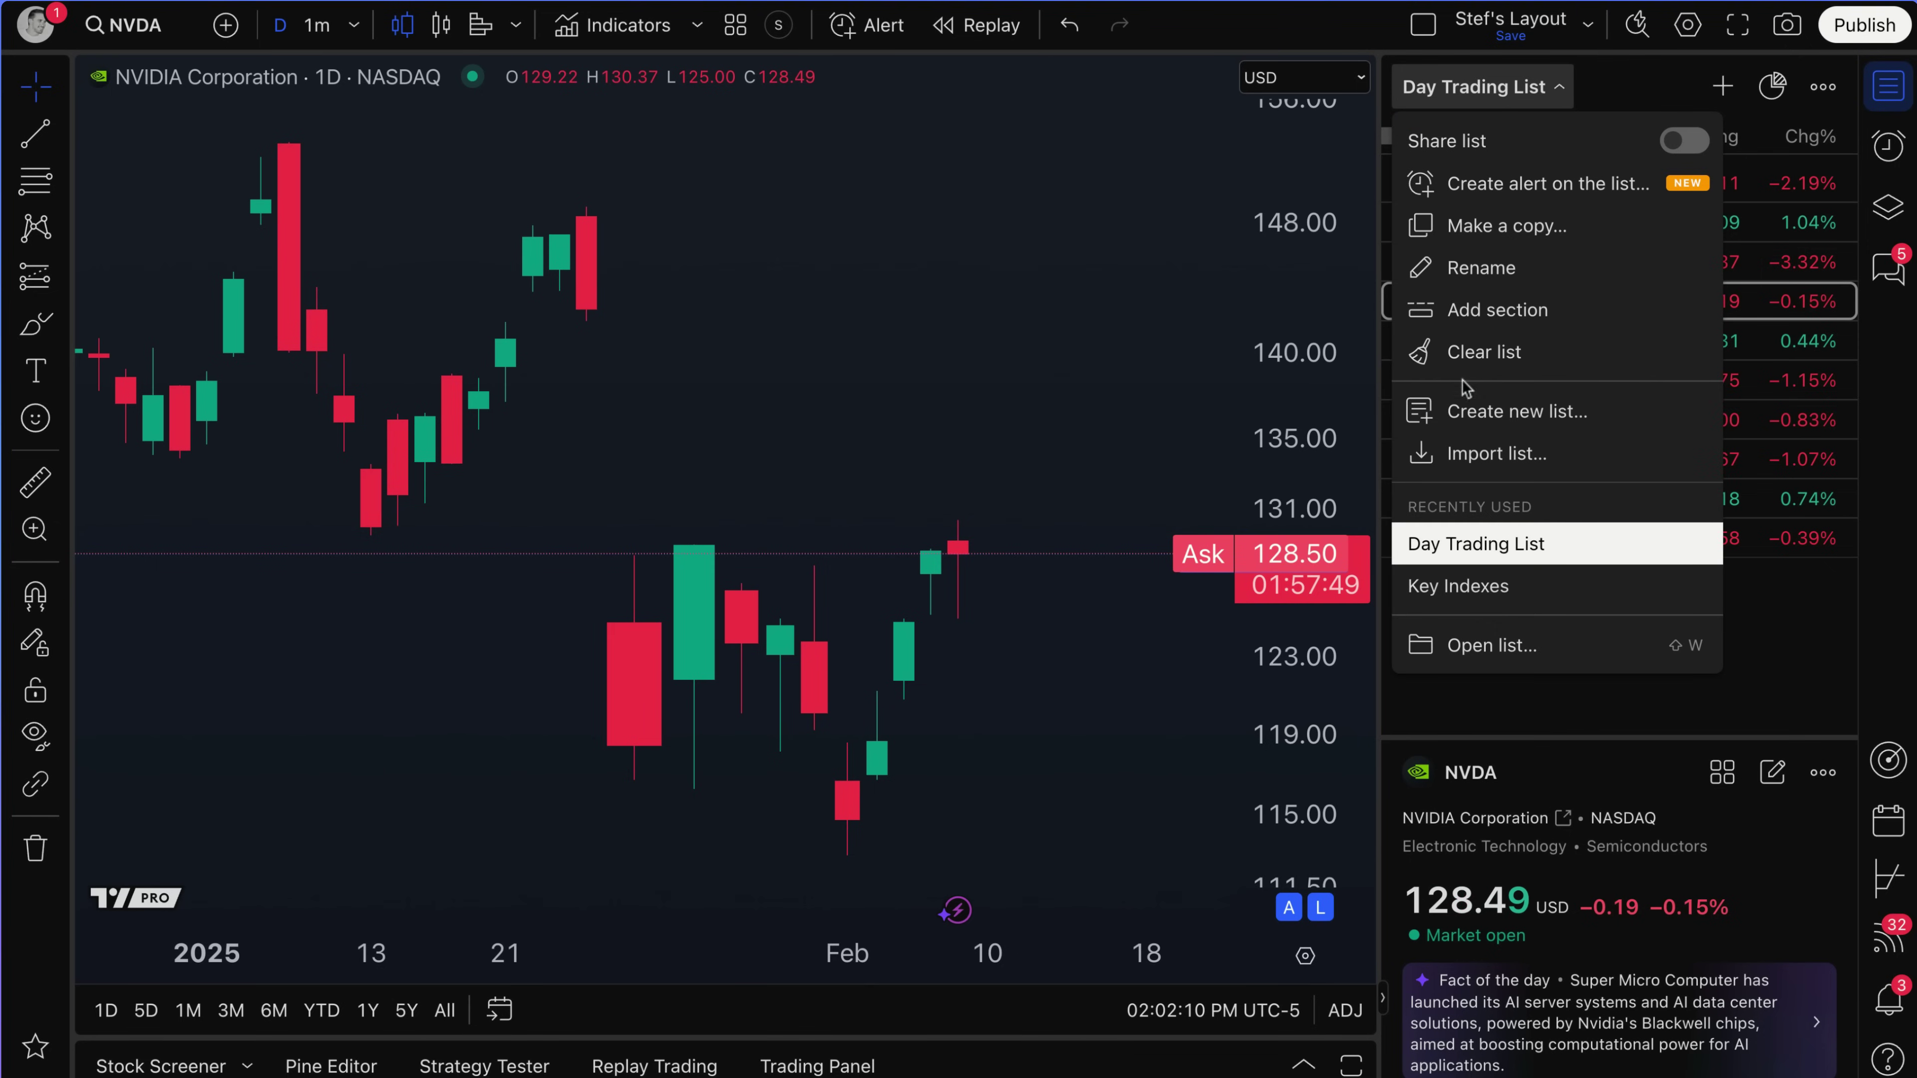
{"action": "left_click", "coordinate": [1480, 413]}
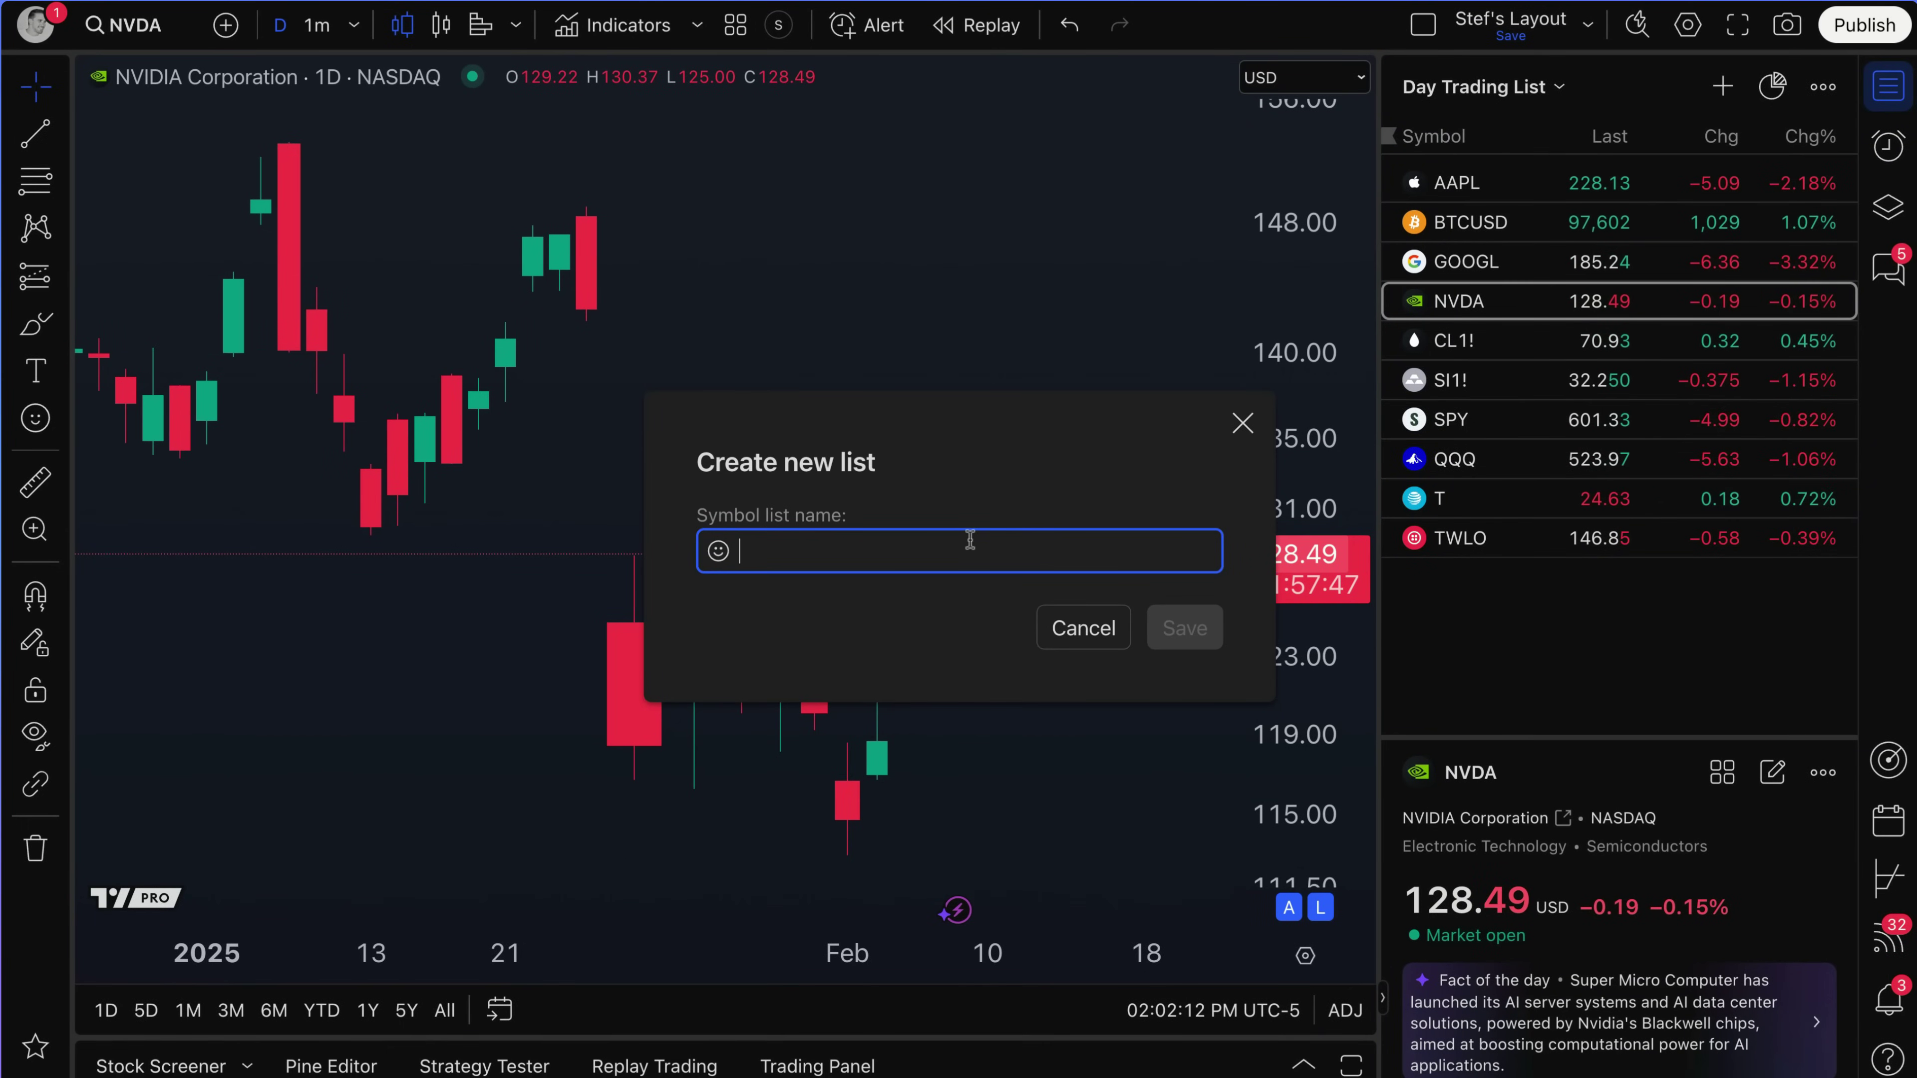
{"action": "left_click", "coordinate": [1084, 629]}
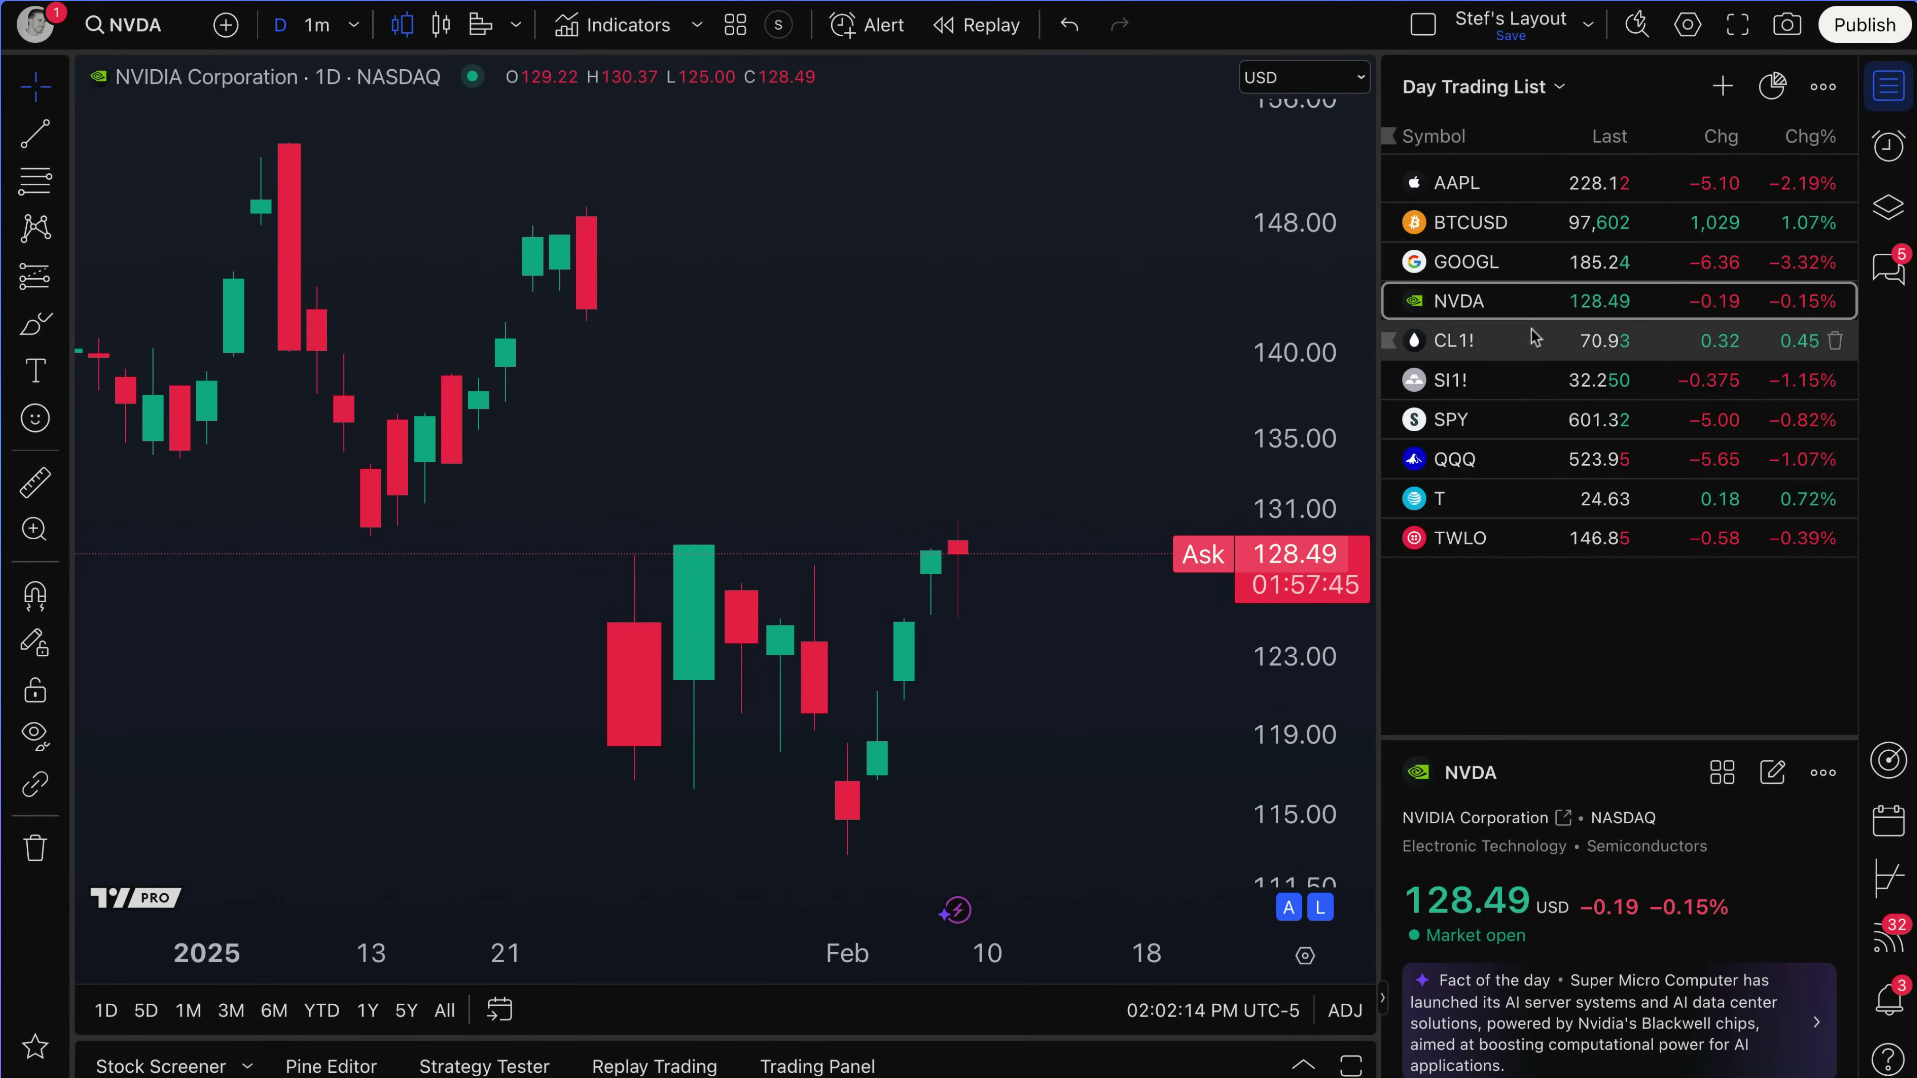
Step: Review the settings offered for an alert on the whole Day Trading List, without creating one
{"action": "left_click", "coordinate": [1517, 94]}
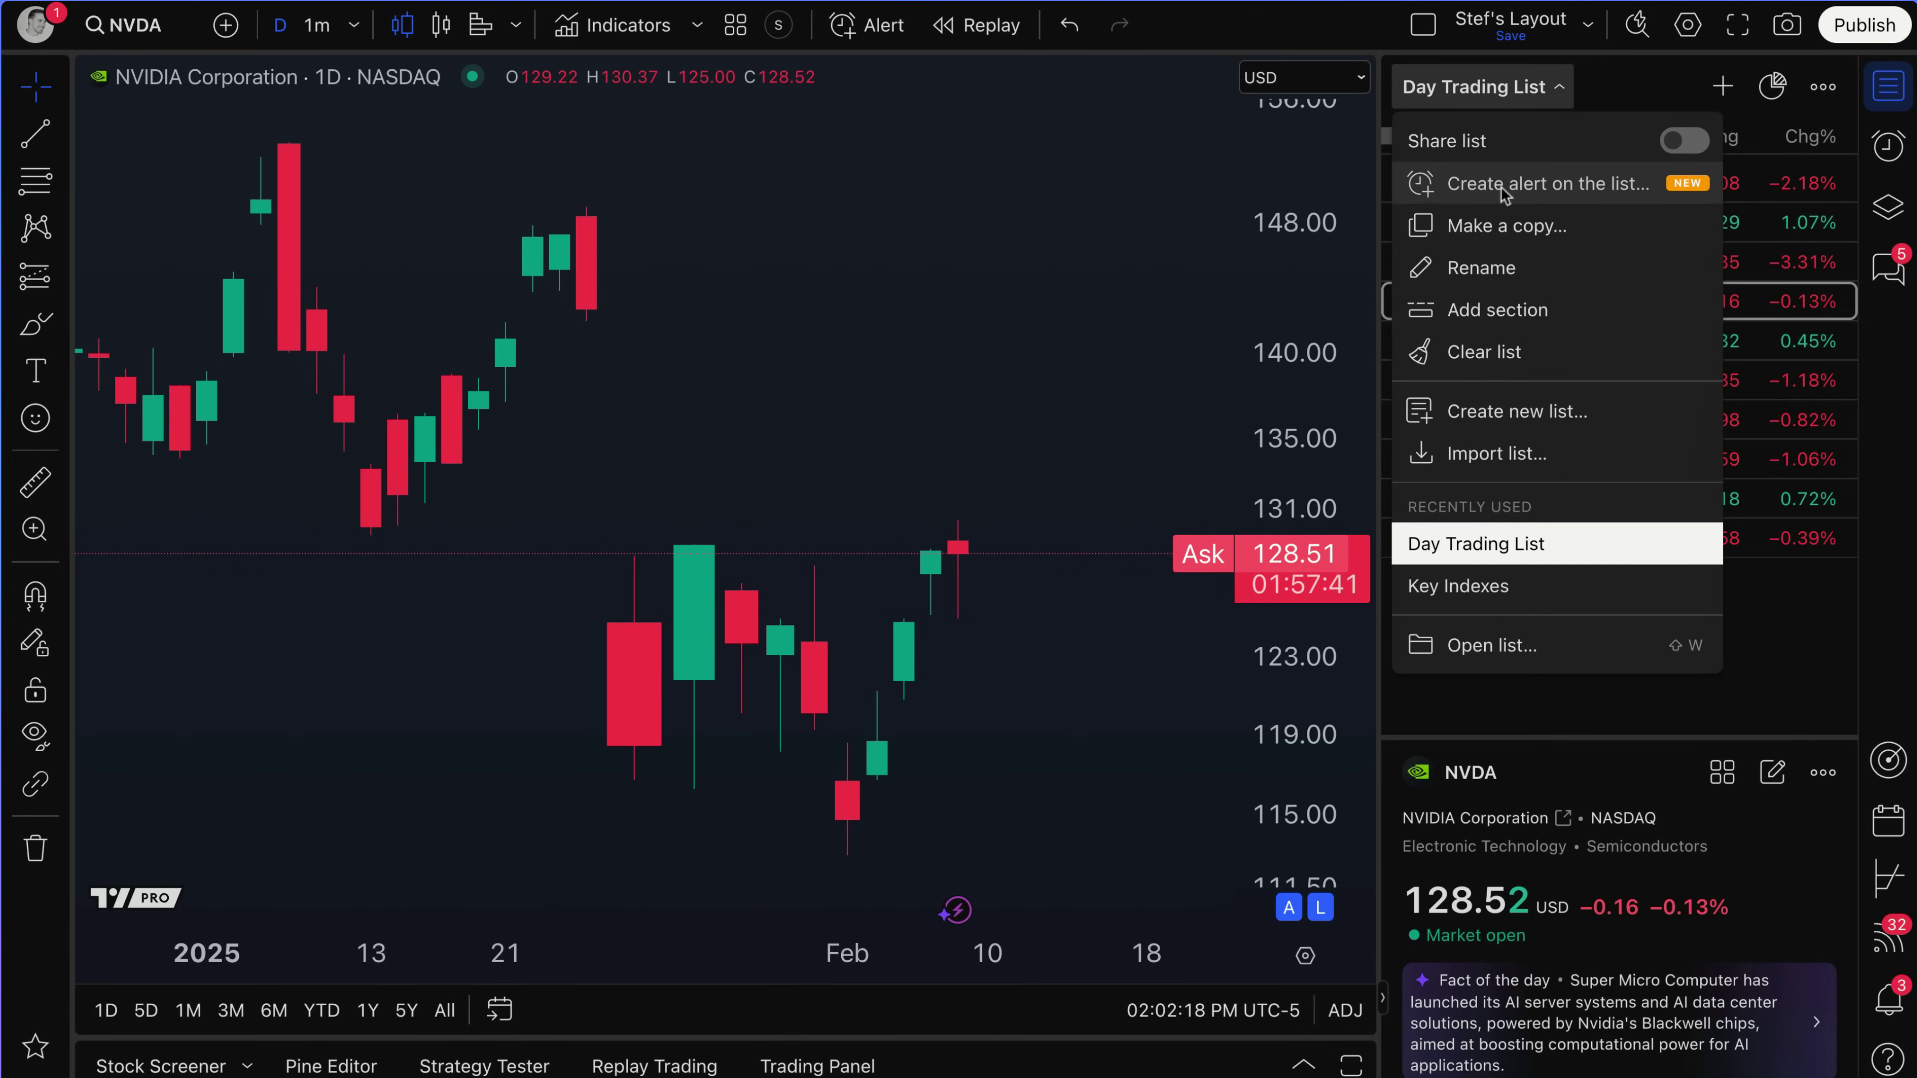
{"action": "left_click", "coordinate": [1577, 190]}
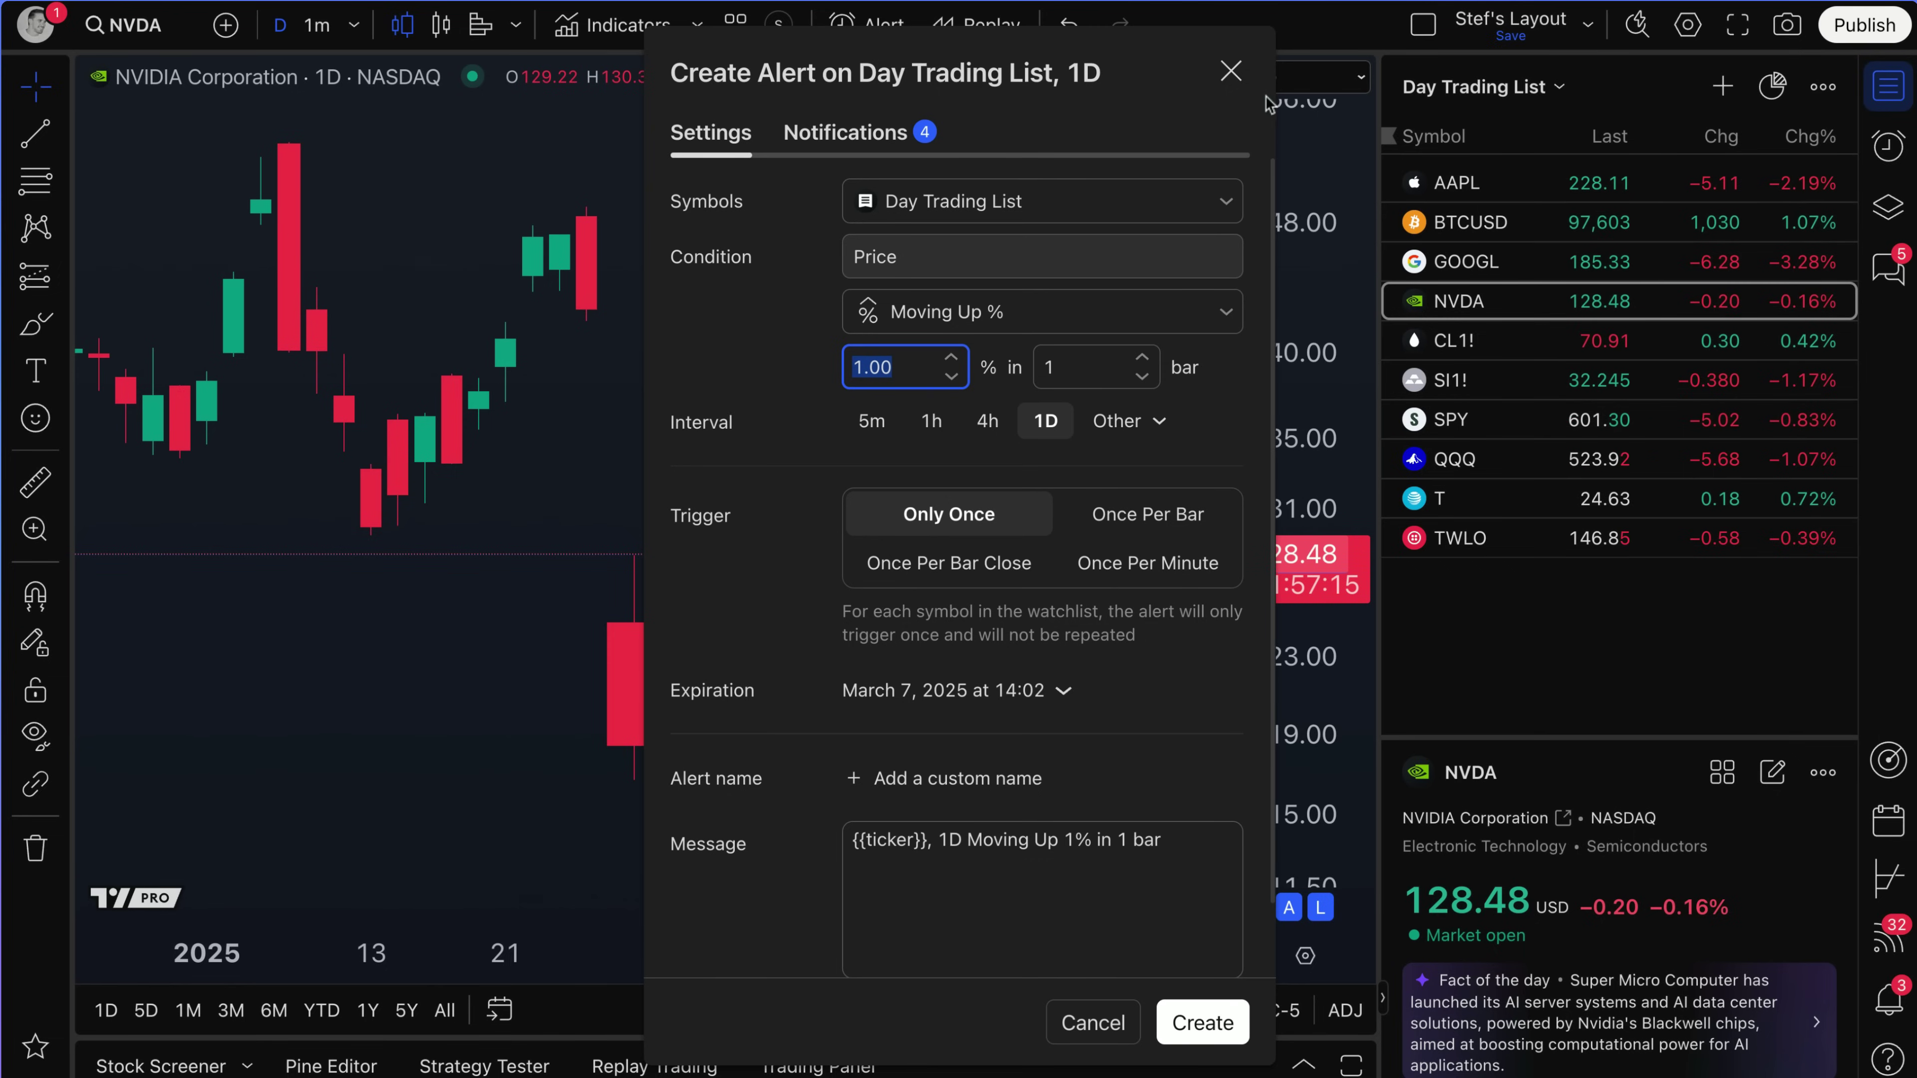
{"action": "left_click", "coordinate": [1230, 71]}
Step: Switch to the Key Indexes watchlist and view the VIX, SPX, DJI, TNX and DXY charts in turn
{"action": "left_click", "coordinate": [1476, 86]}
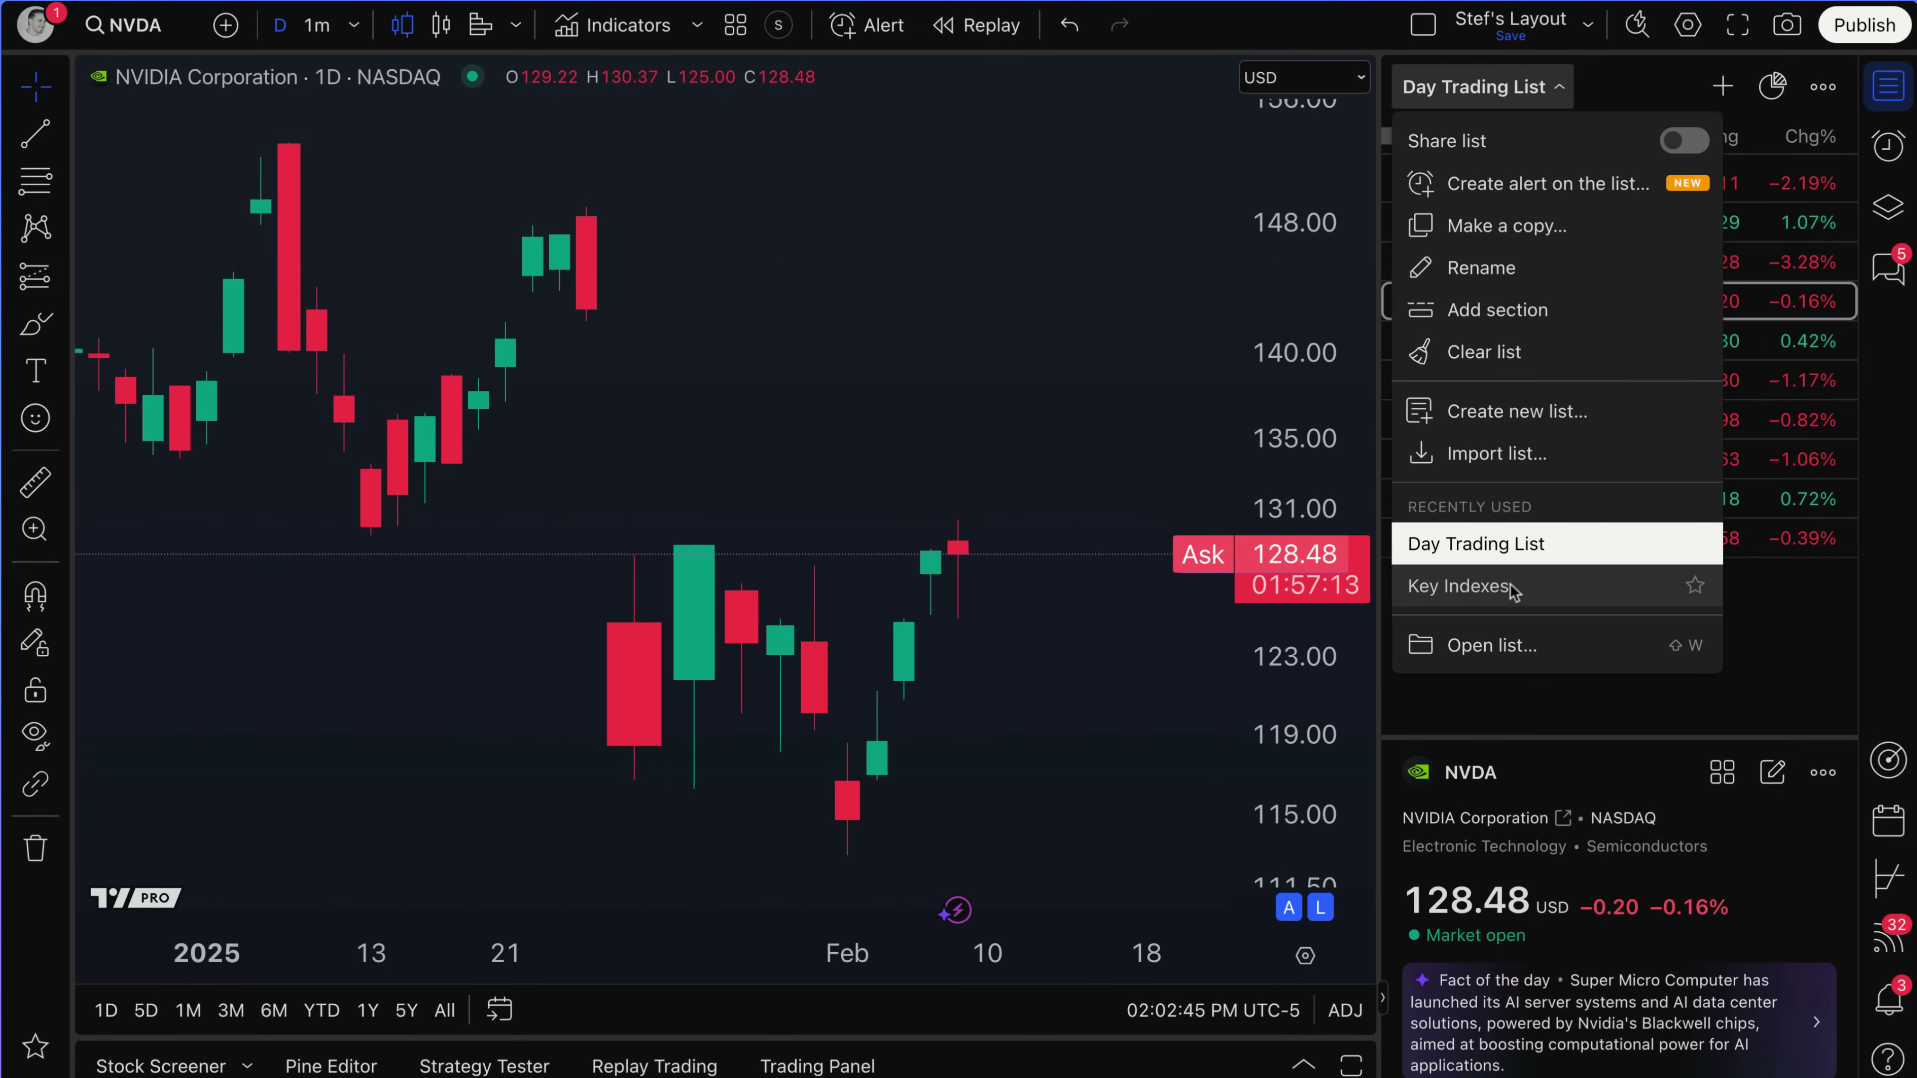
{"action": "left_click", "coordinate": [1512, 588]}
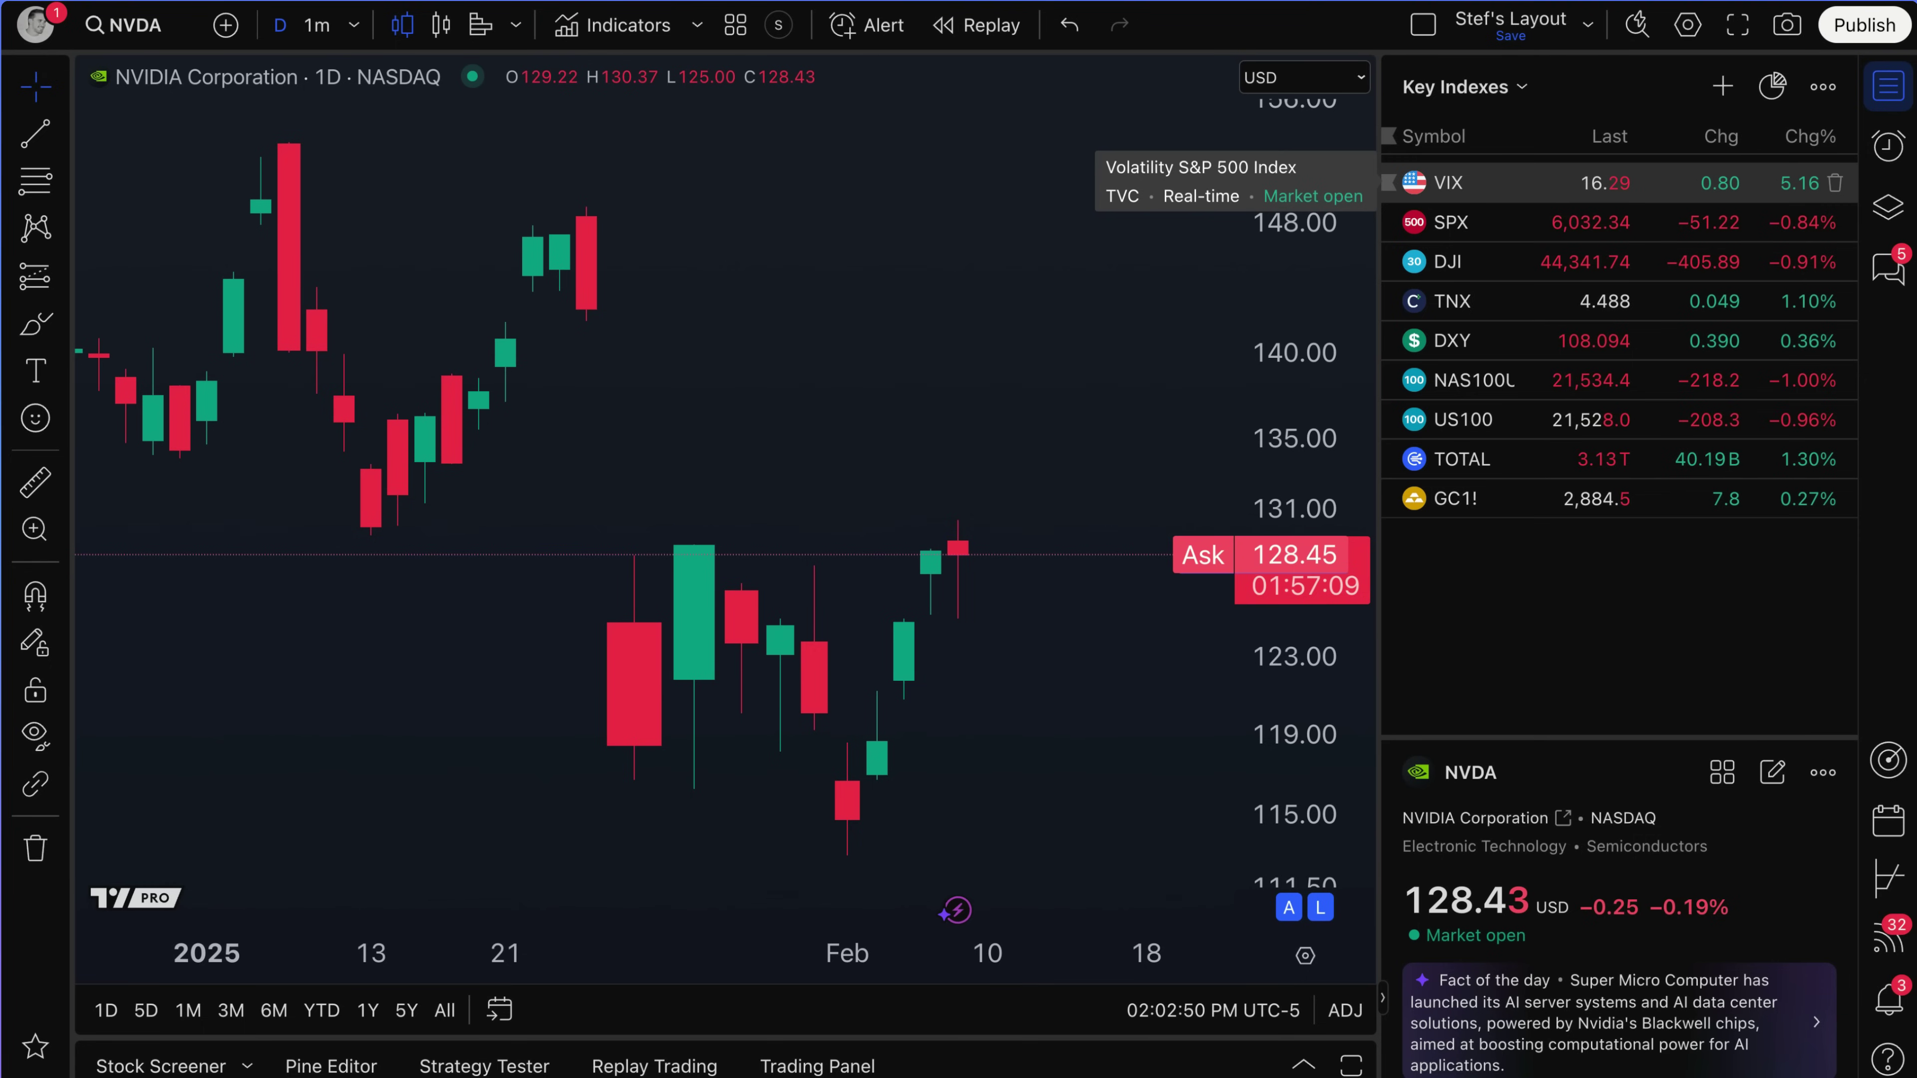
{"action": "left_click", "coordinate": [1479, 185]}
{"action": "left_click", "coordinate": [1483, 224]}
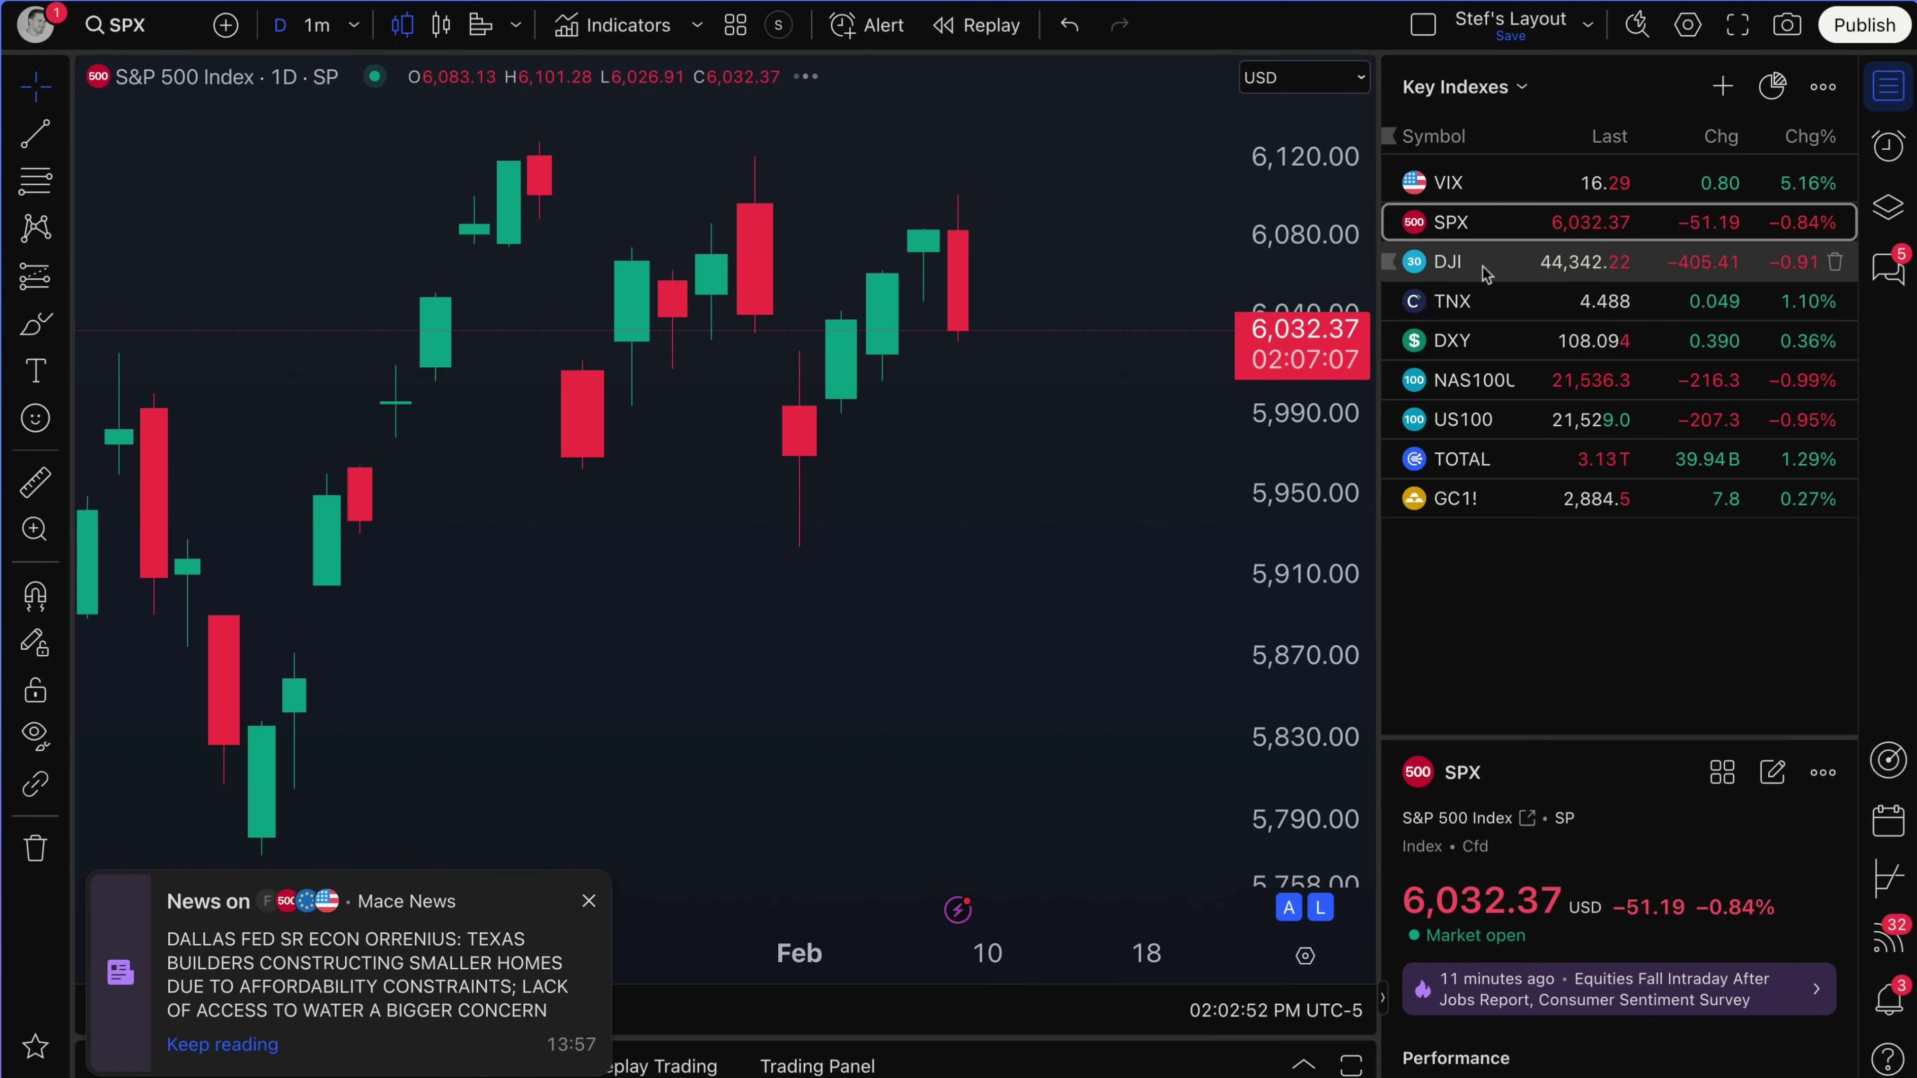
{"action": "left_click", "coordinate": [1485, 264]}
{"action": "left_click", "coordinate": [1487, 302]}
{"action": "left_click", "coordinate": [1488, 342]}
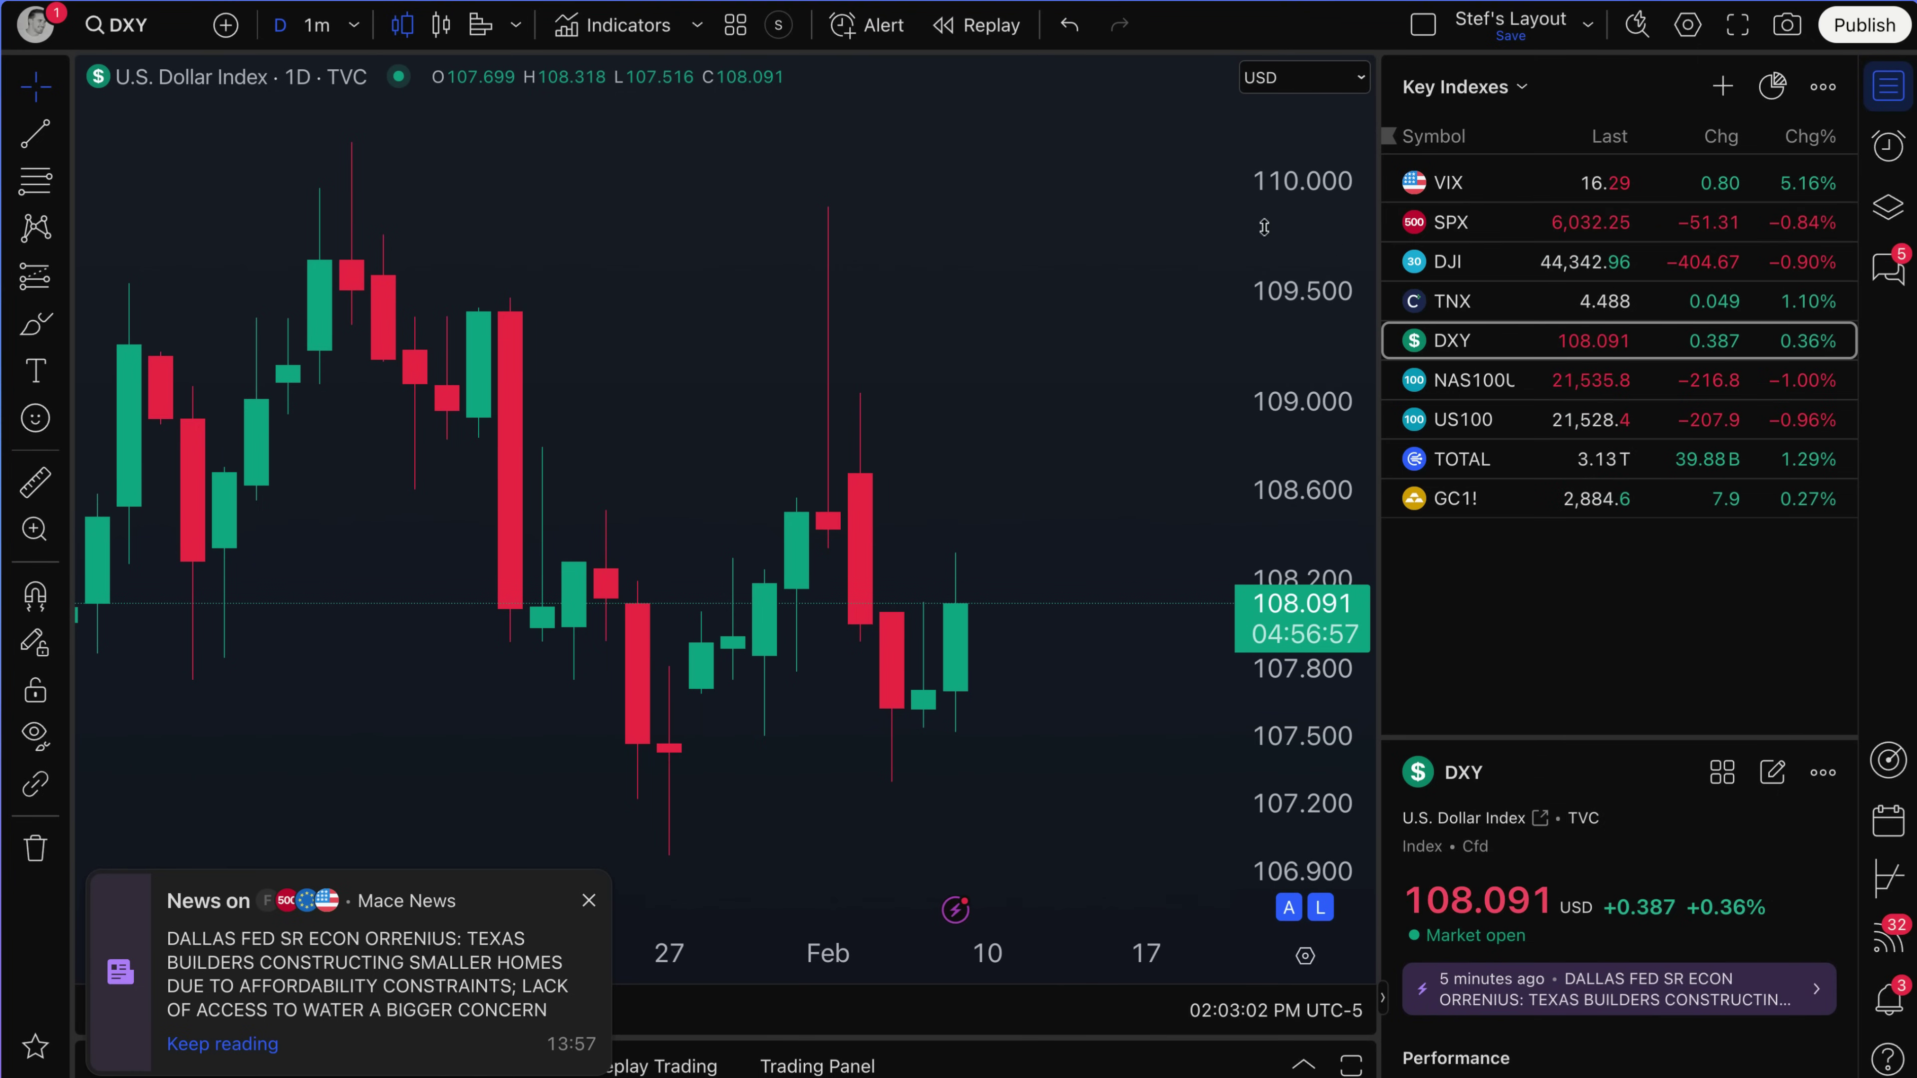
Step: Try a new alert from the DXY chart with the Key Indexes watchlist as its symbols, and discard it
{"action": "left_click", "coordinate": [864, 31]}
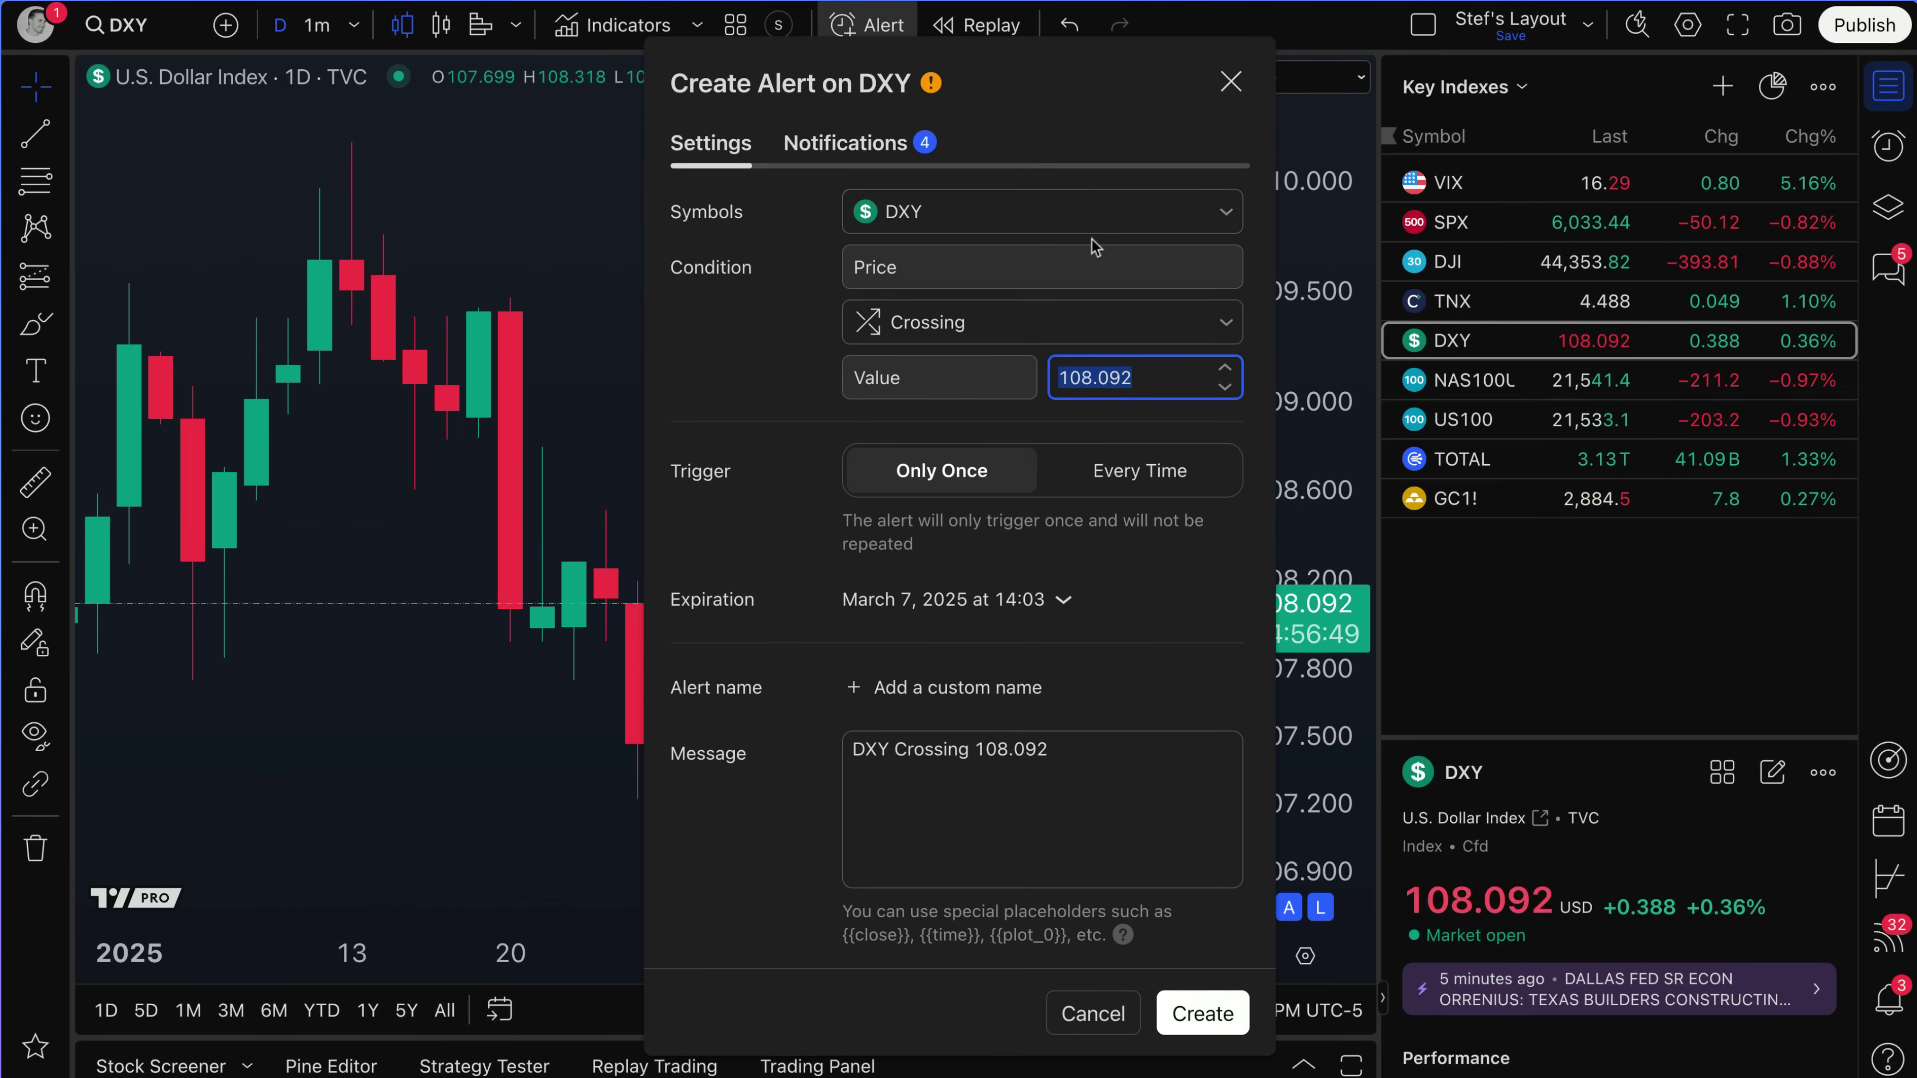
{"action": "left_click", "coordinate": [1205, 227]}
{"action": "left_click", "coordinate": [1208, 227]}
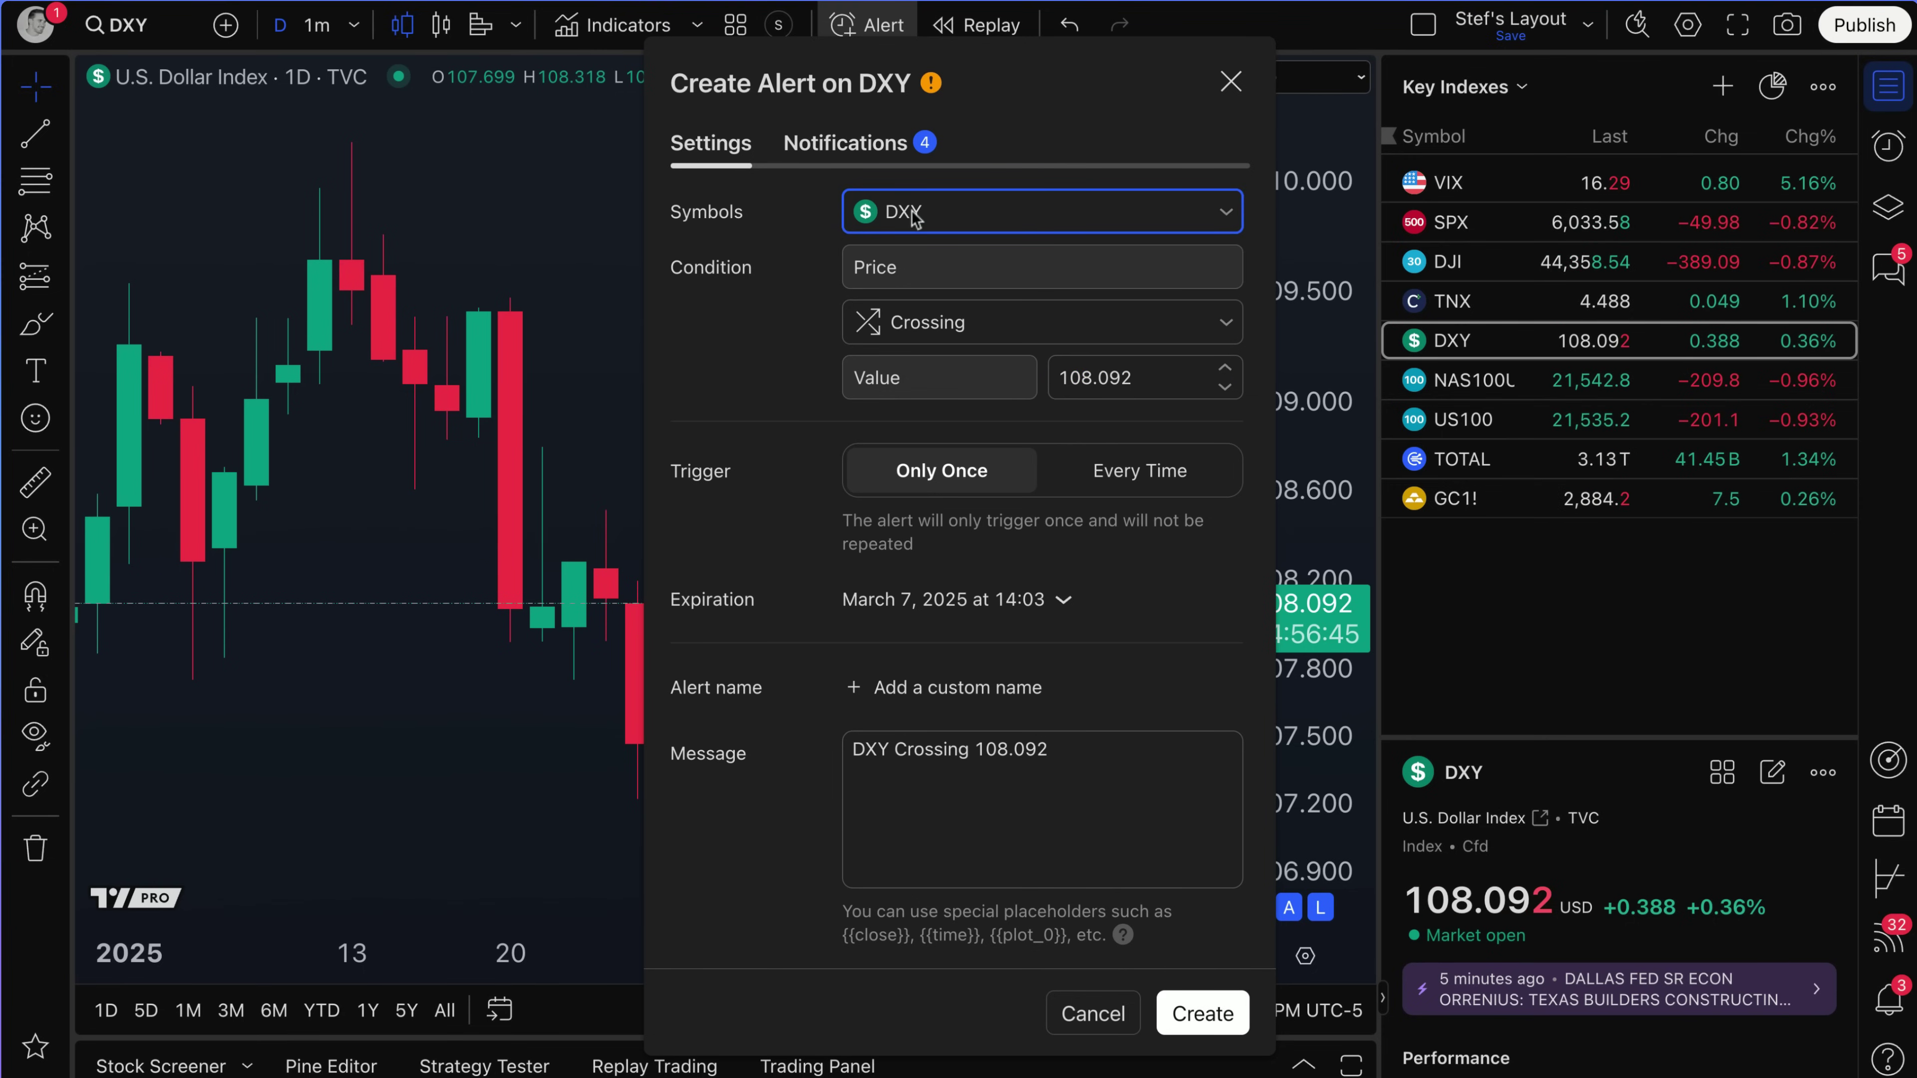
{"action": "left_click", "coordinate": [1225, 217]}
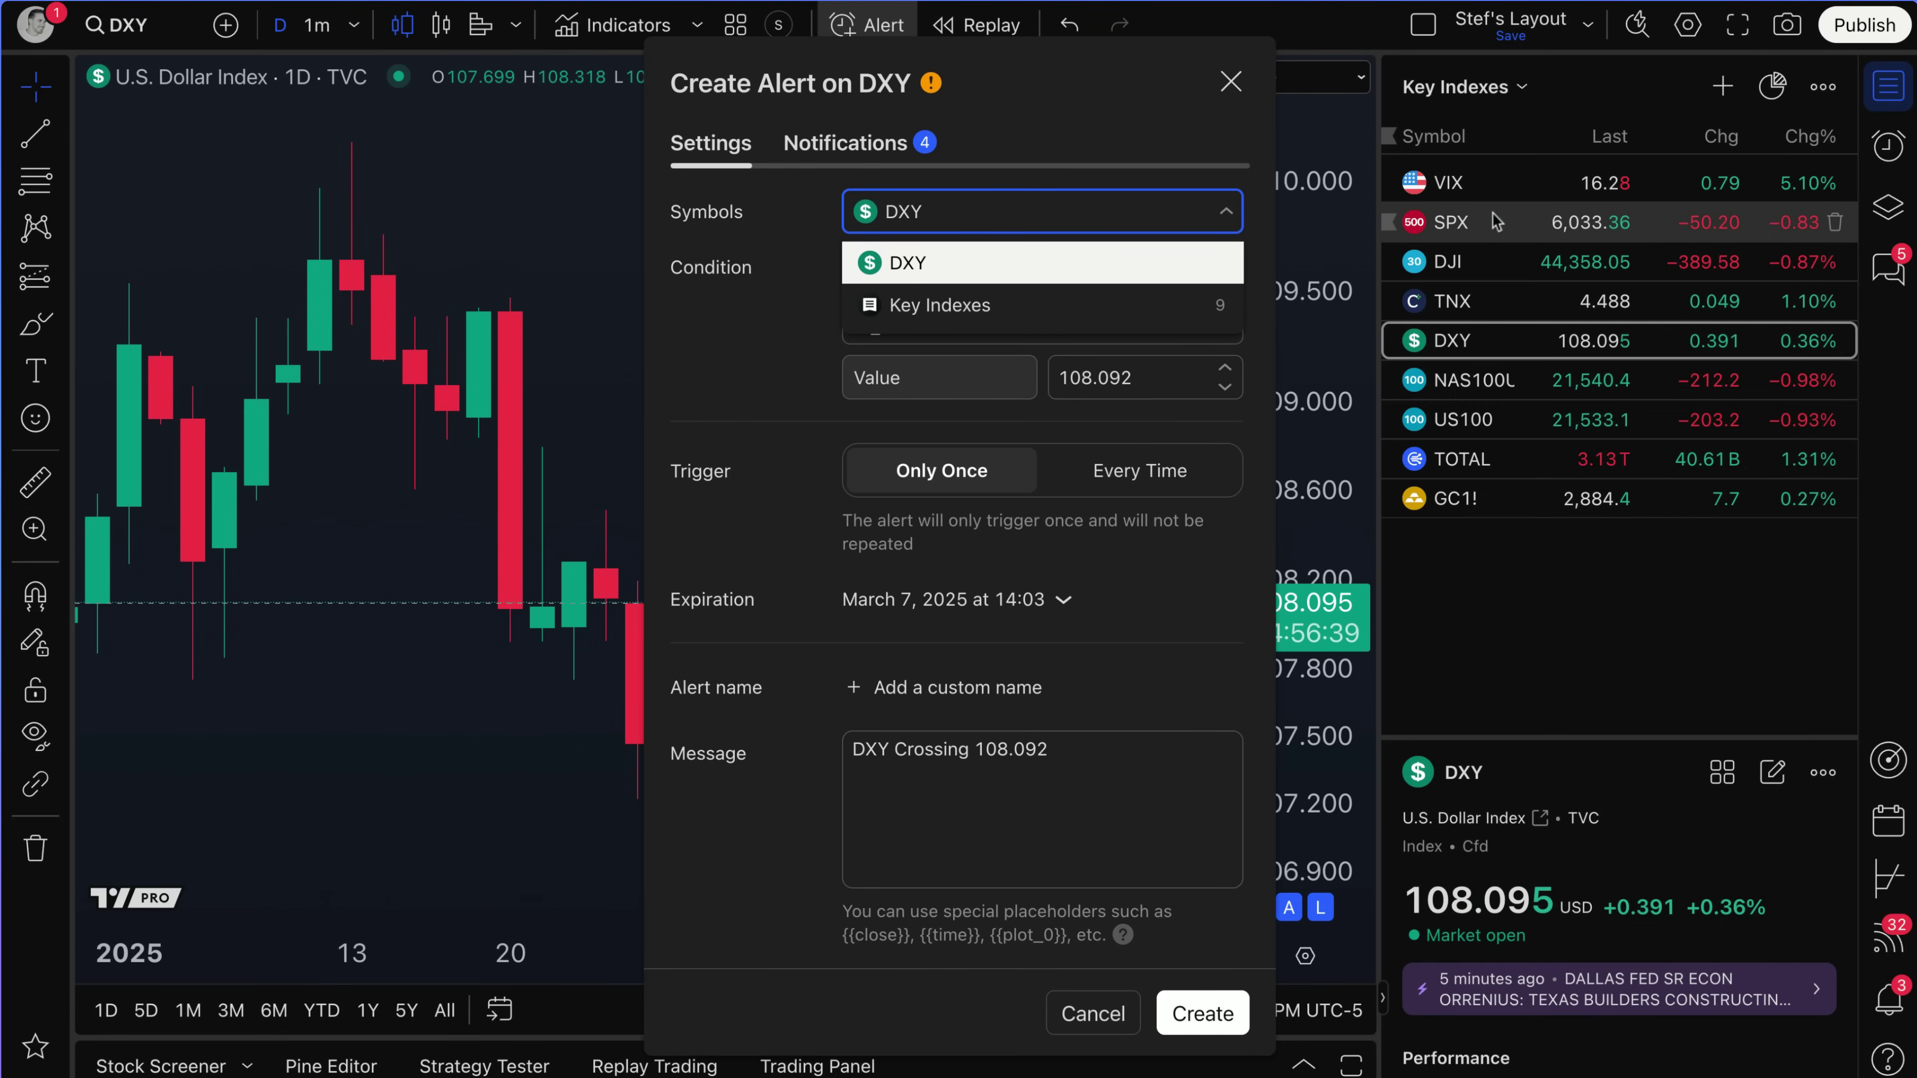
{"action": "left_click", "coordinate": [933, 307]}
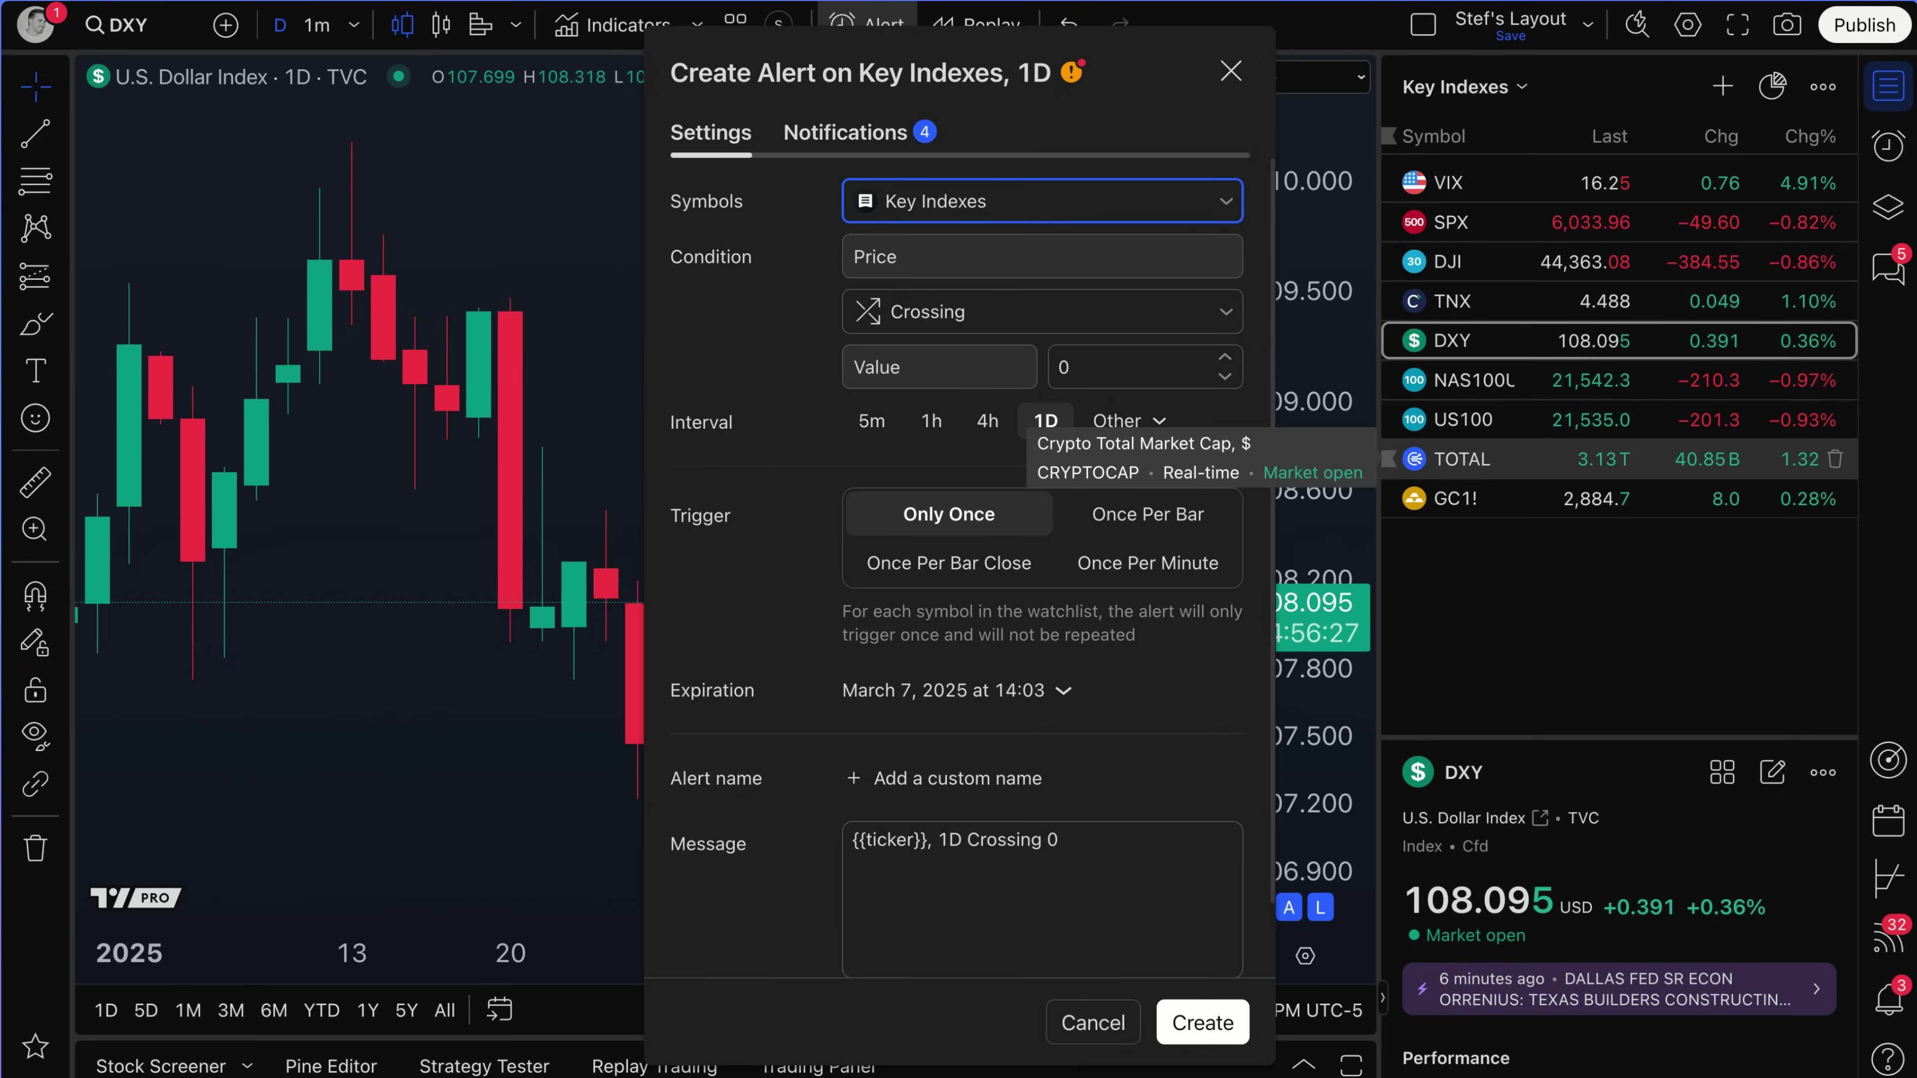
{"action": "left_click", "coordinate": [1230, 71]}
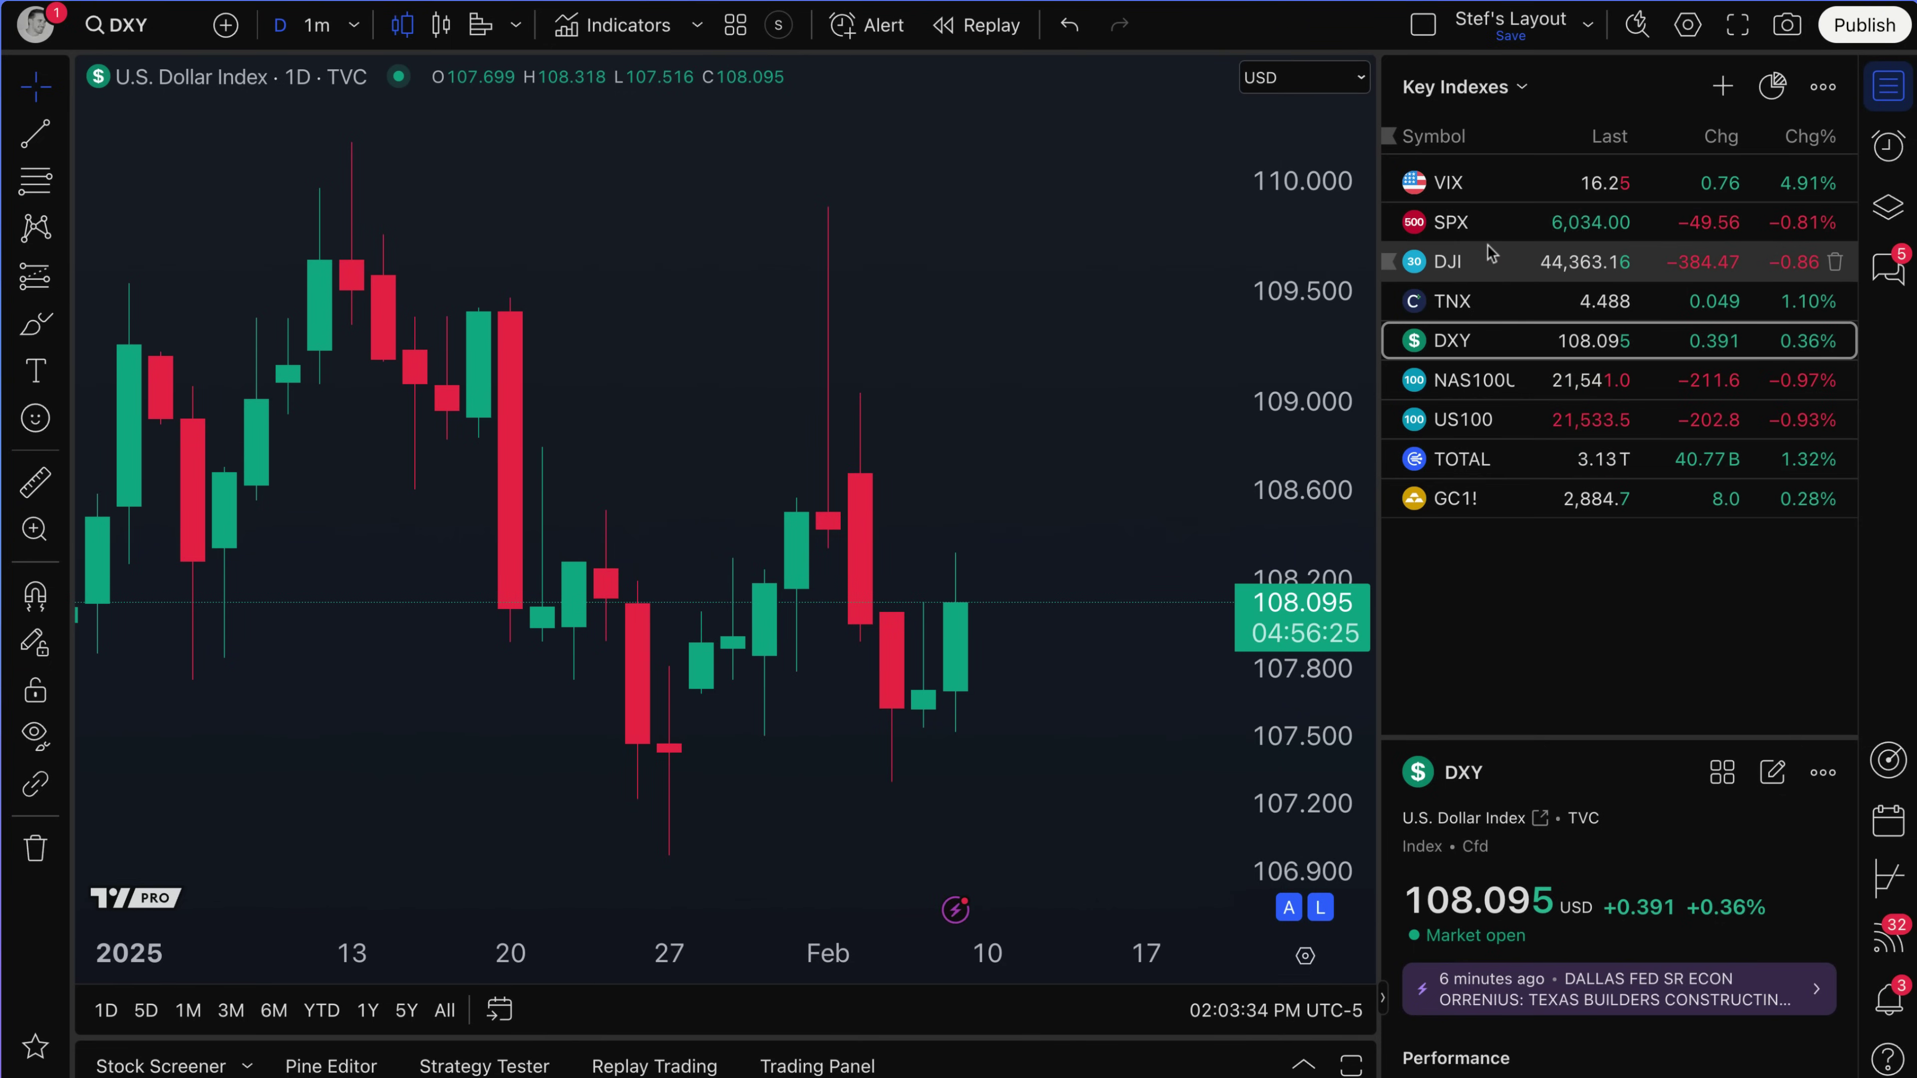
Step: Switch back to the Day Trading List watchlist and start a new alert on the whole list, moving the dialog aside
{"action": "left_click", "coordinate": [1513, 87]}
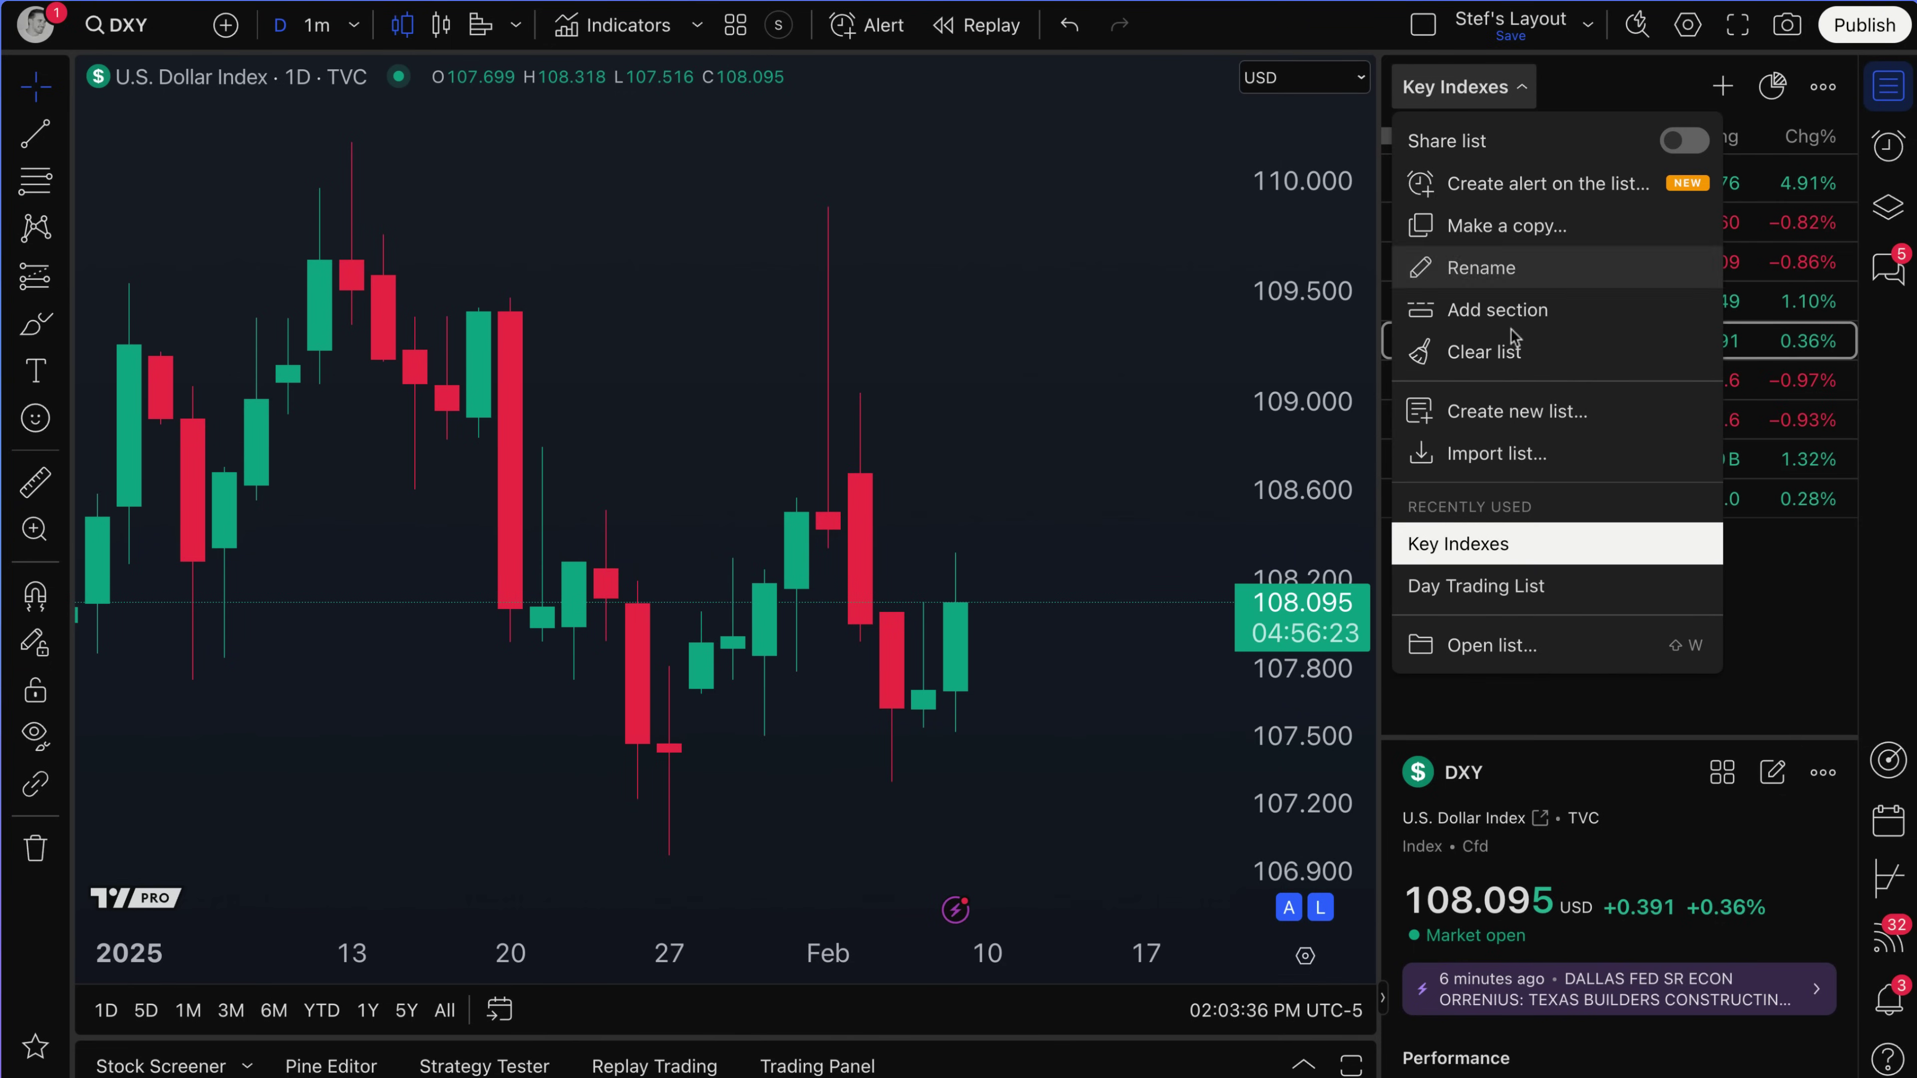
{"action": "left_click", "coordinate": [1494, 587]}
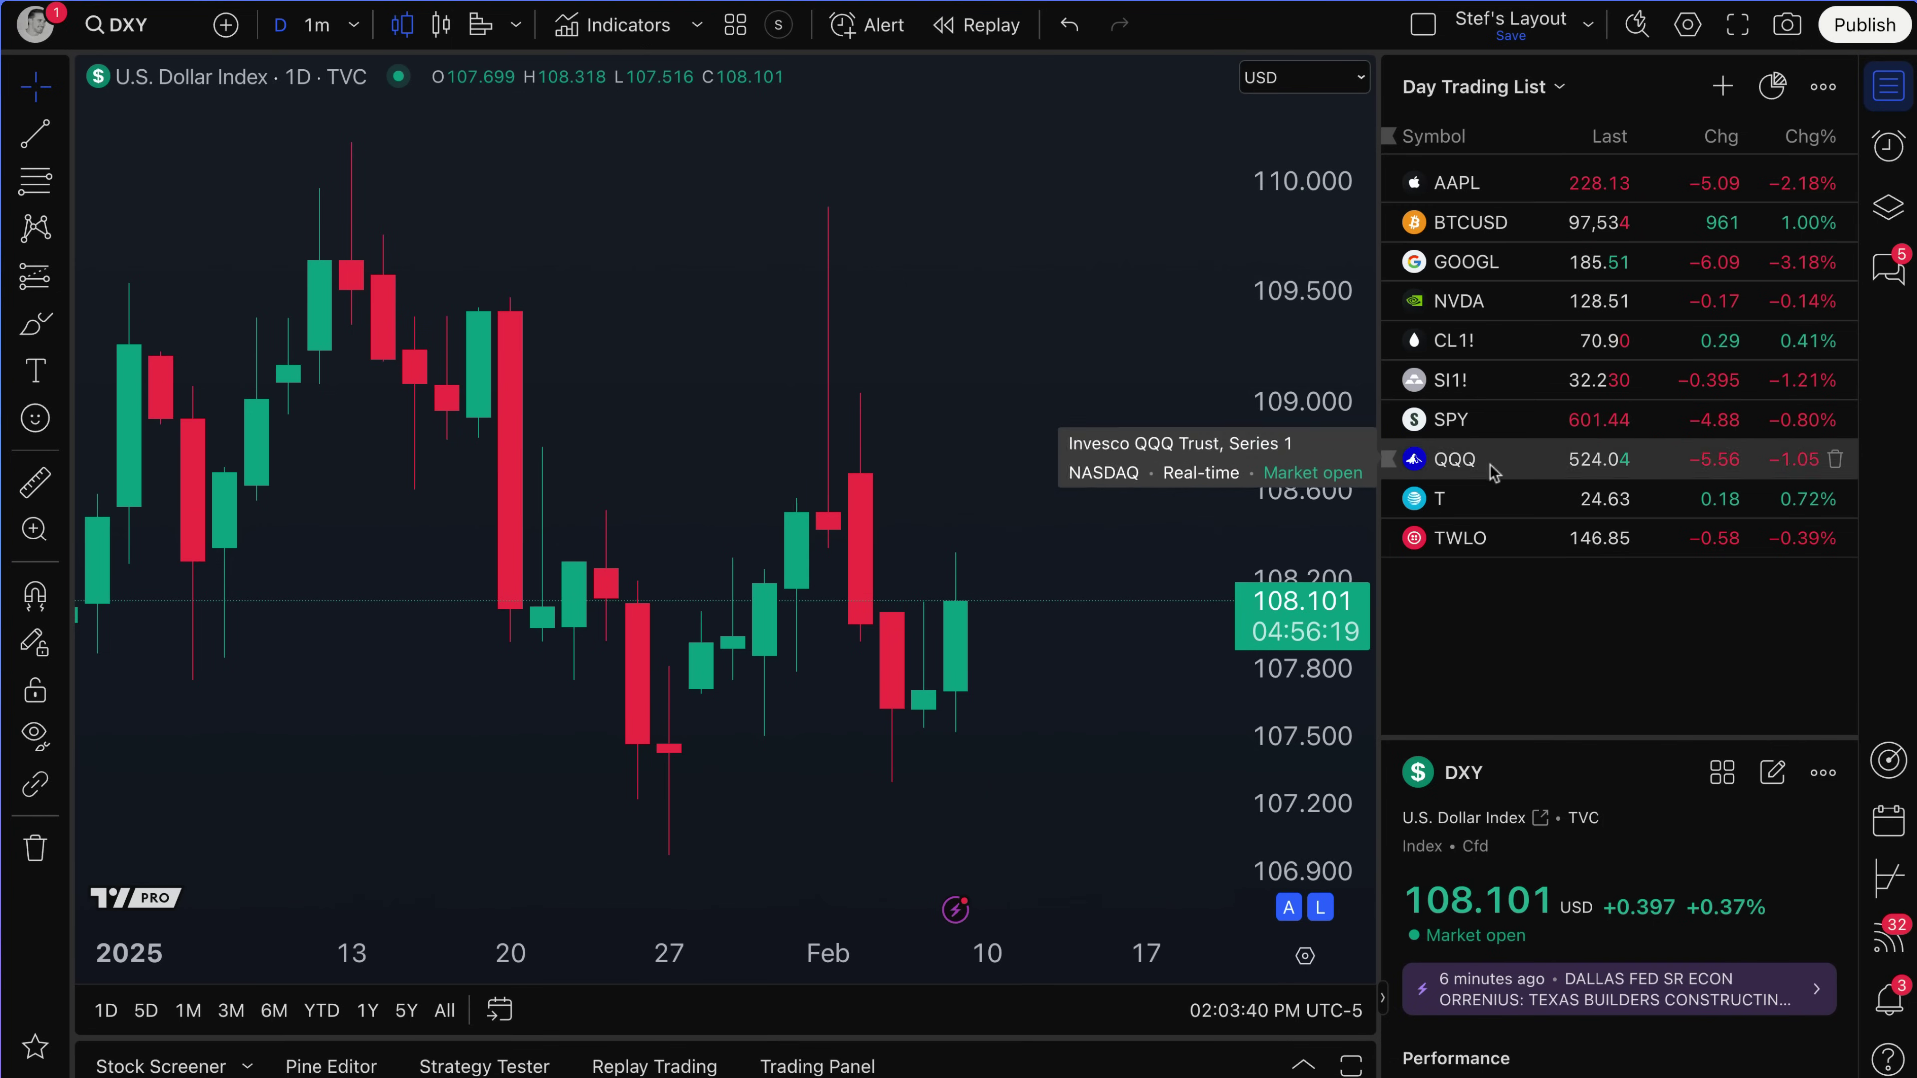
{"action": "left_click", "coordinate": [1514, 101]}
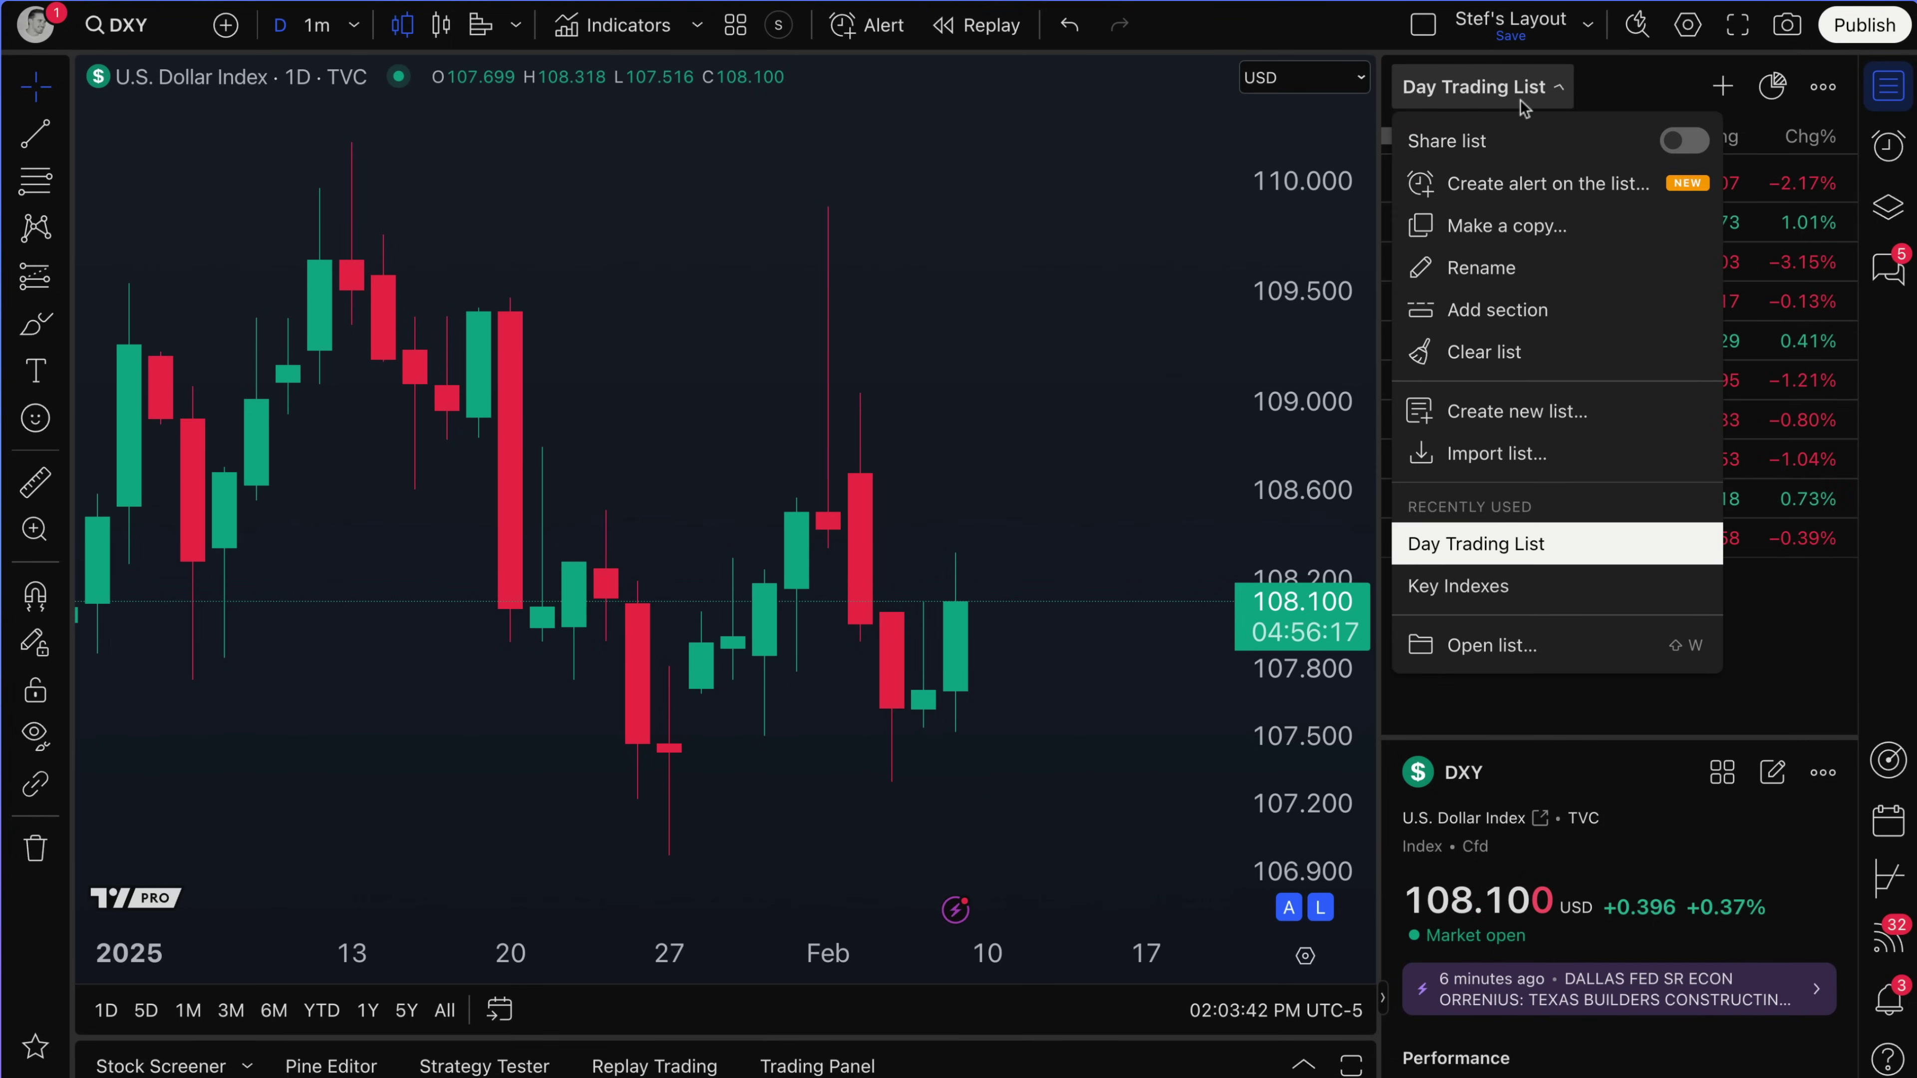
{"action": "left_click", "coordinate": [1540, 185]}
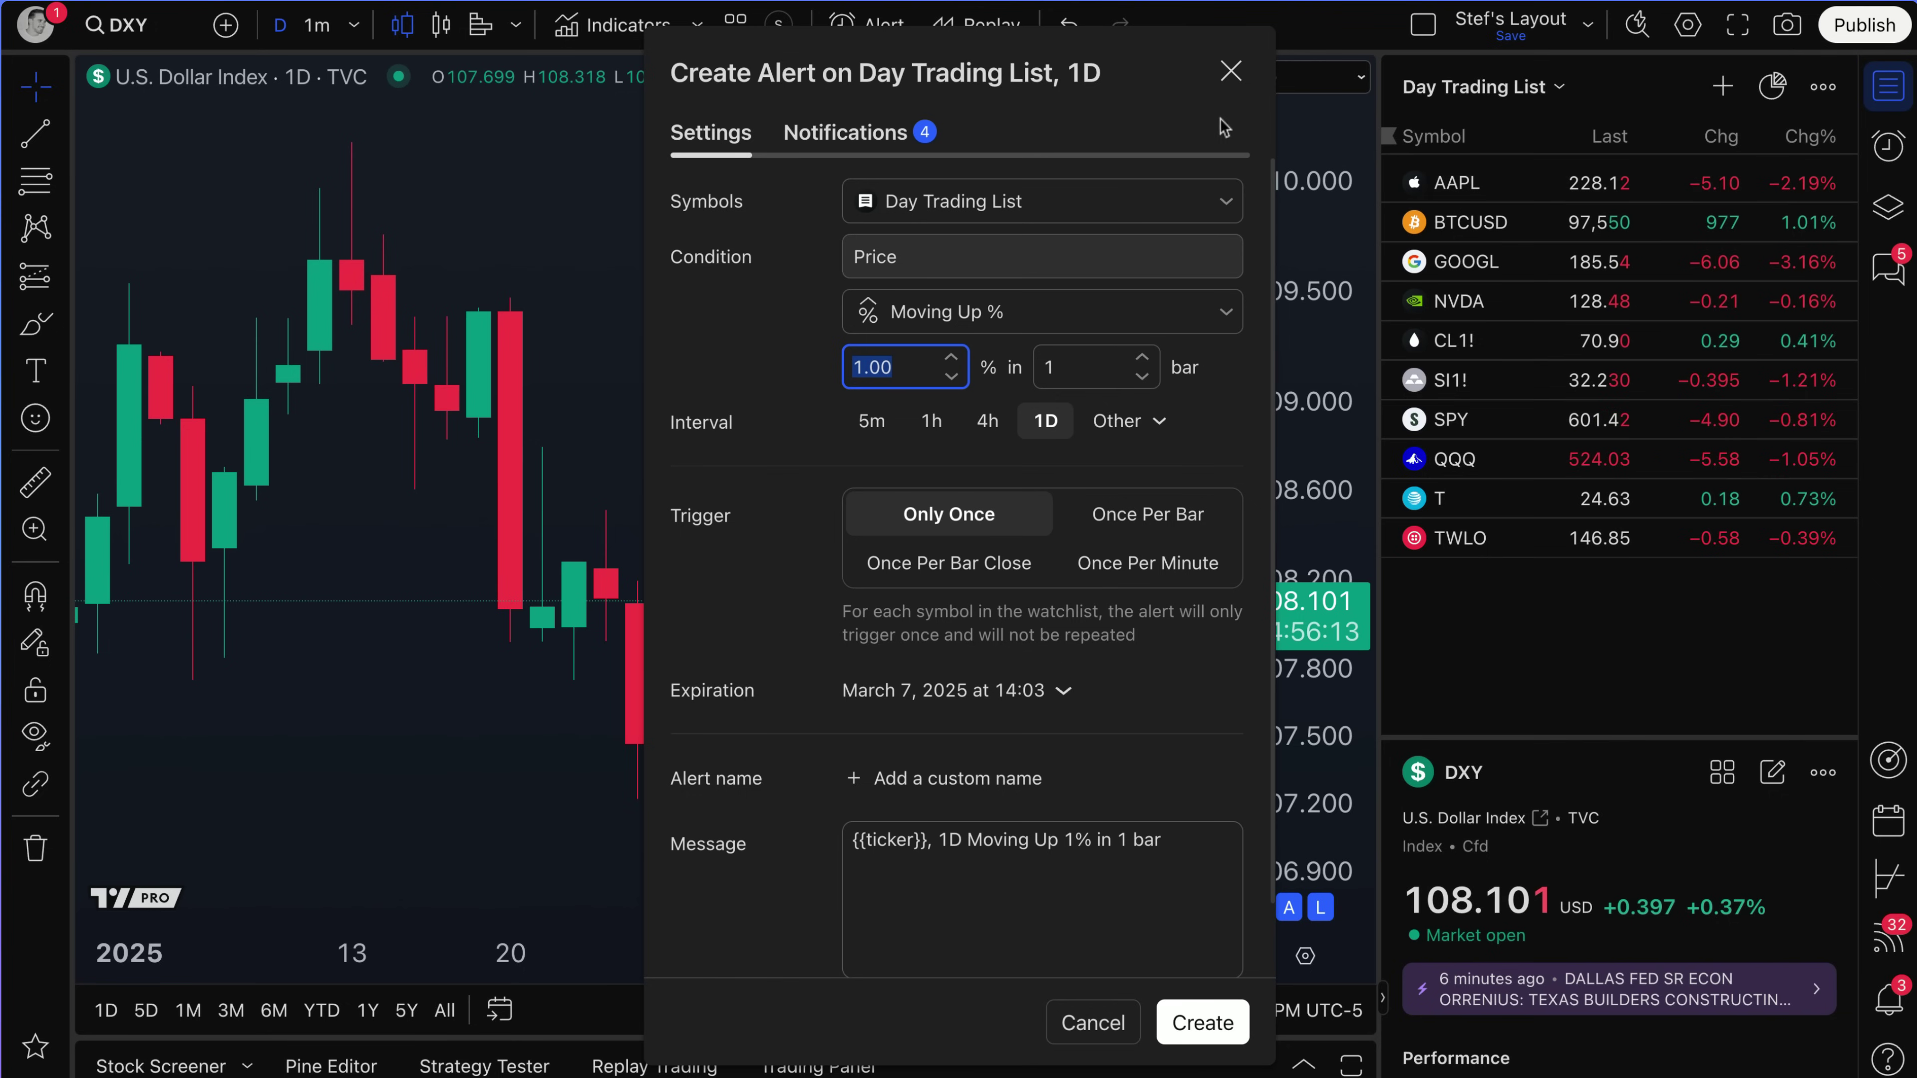
{"action": "left_click_drag", "start_coordinate": [1140, 89], "coordinate": [986, 78]}
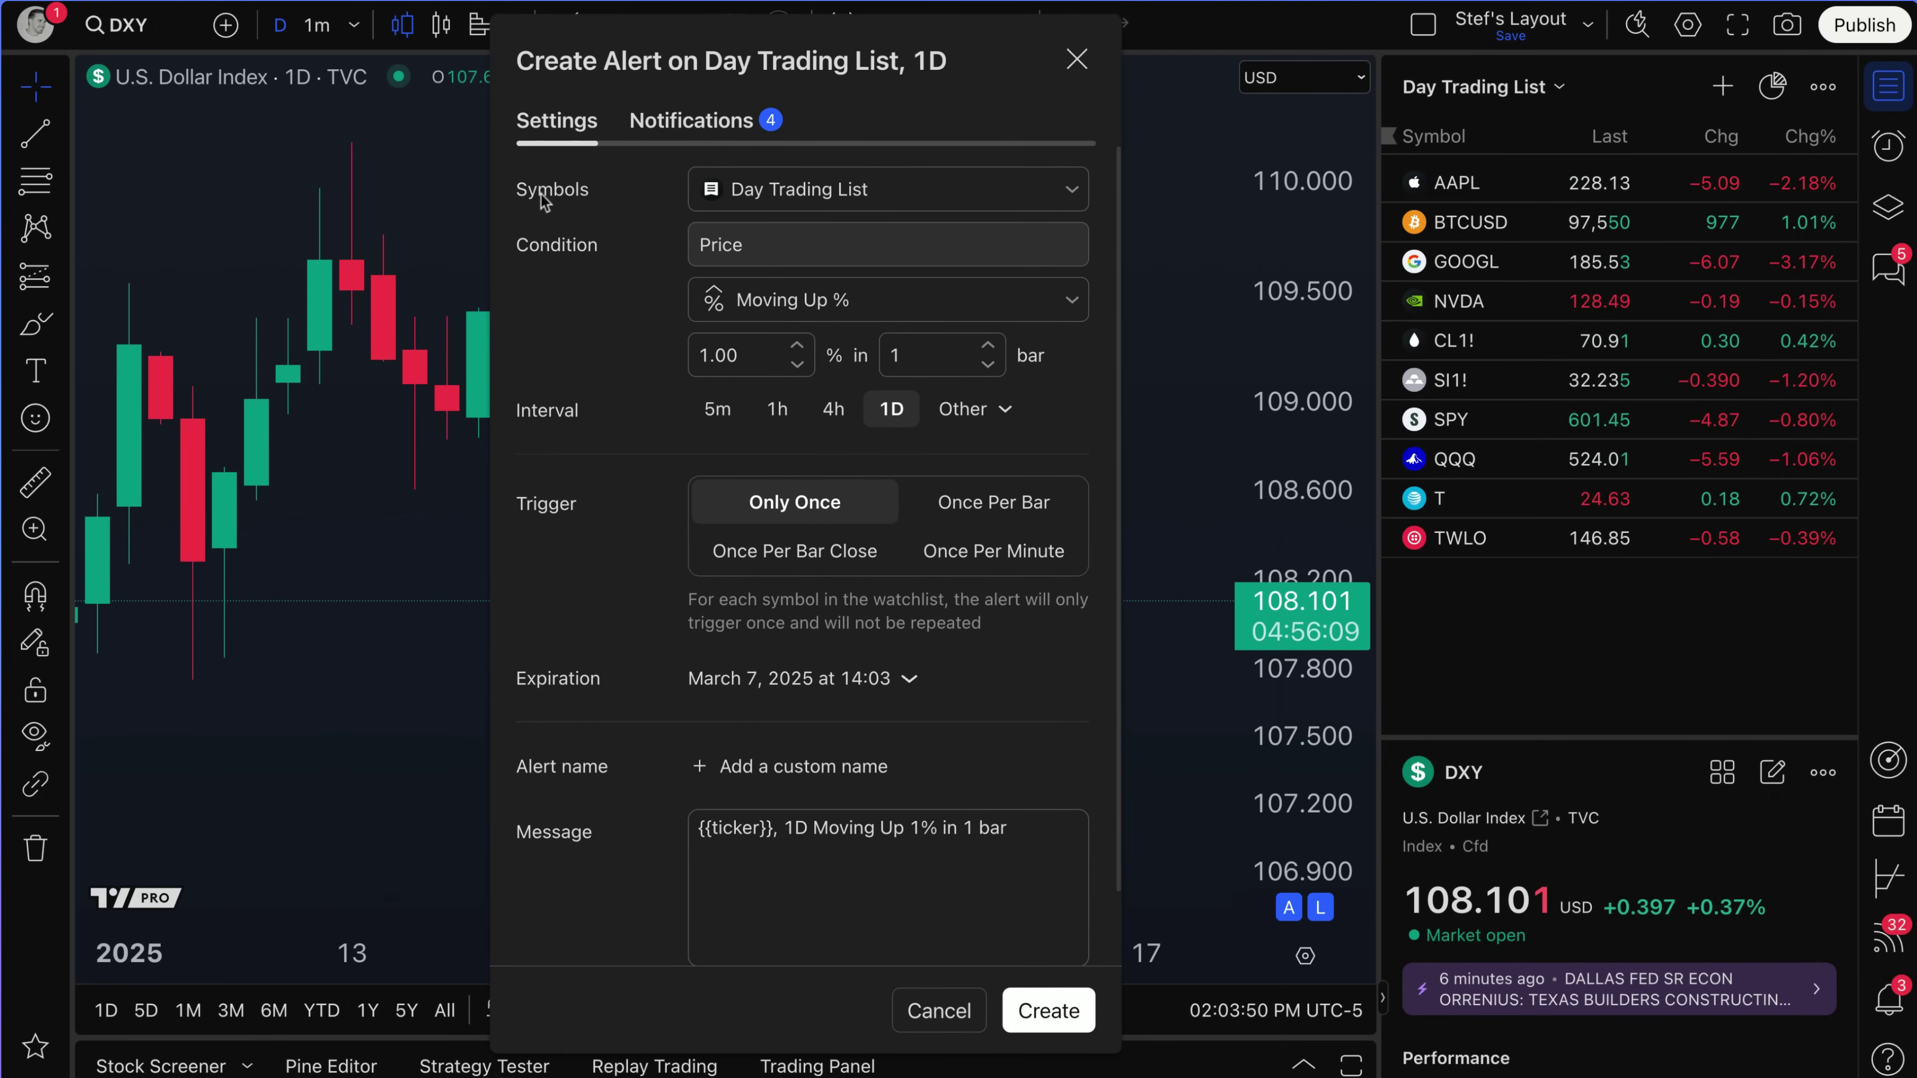
Step: Check the symbol choices for the alert and select Day Trading List
{"action": "left_click", "coordinate": [802, 189]}
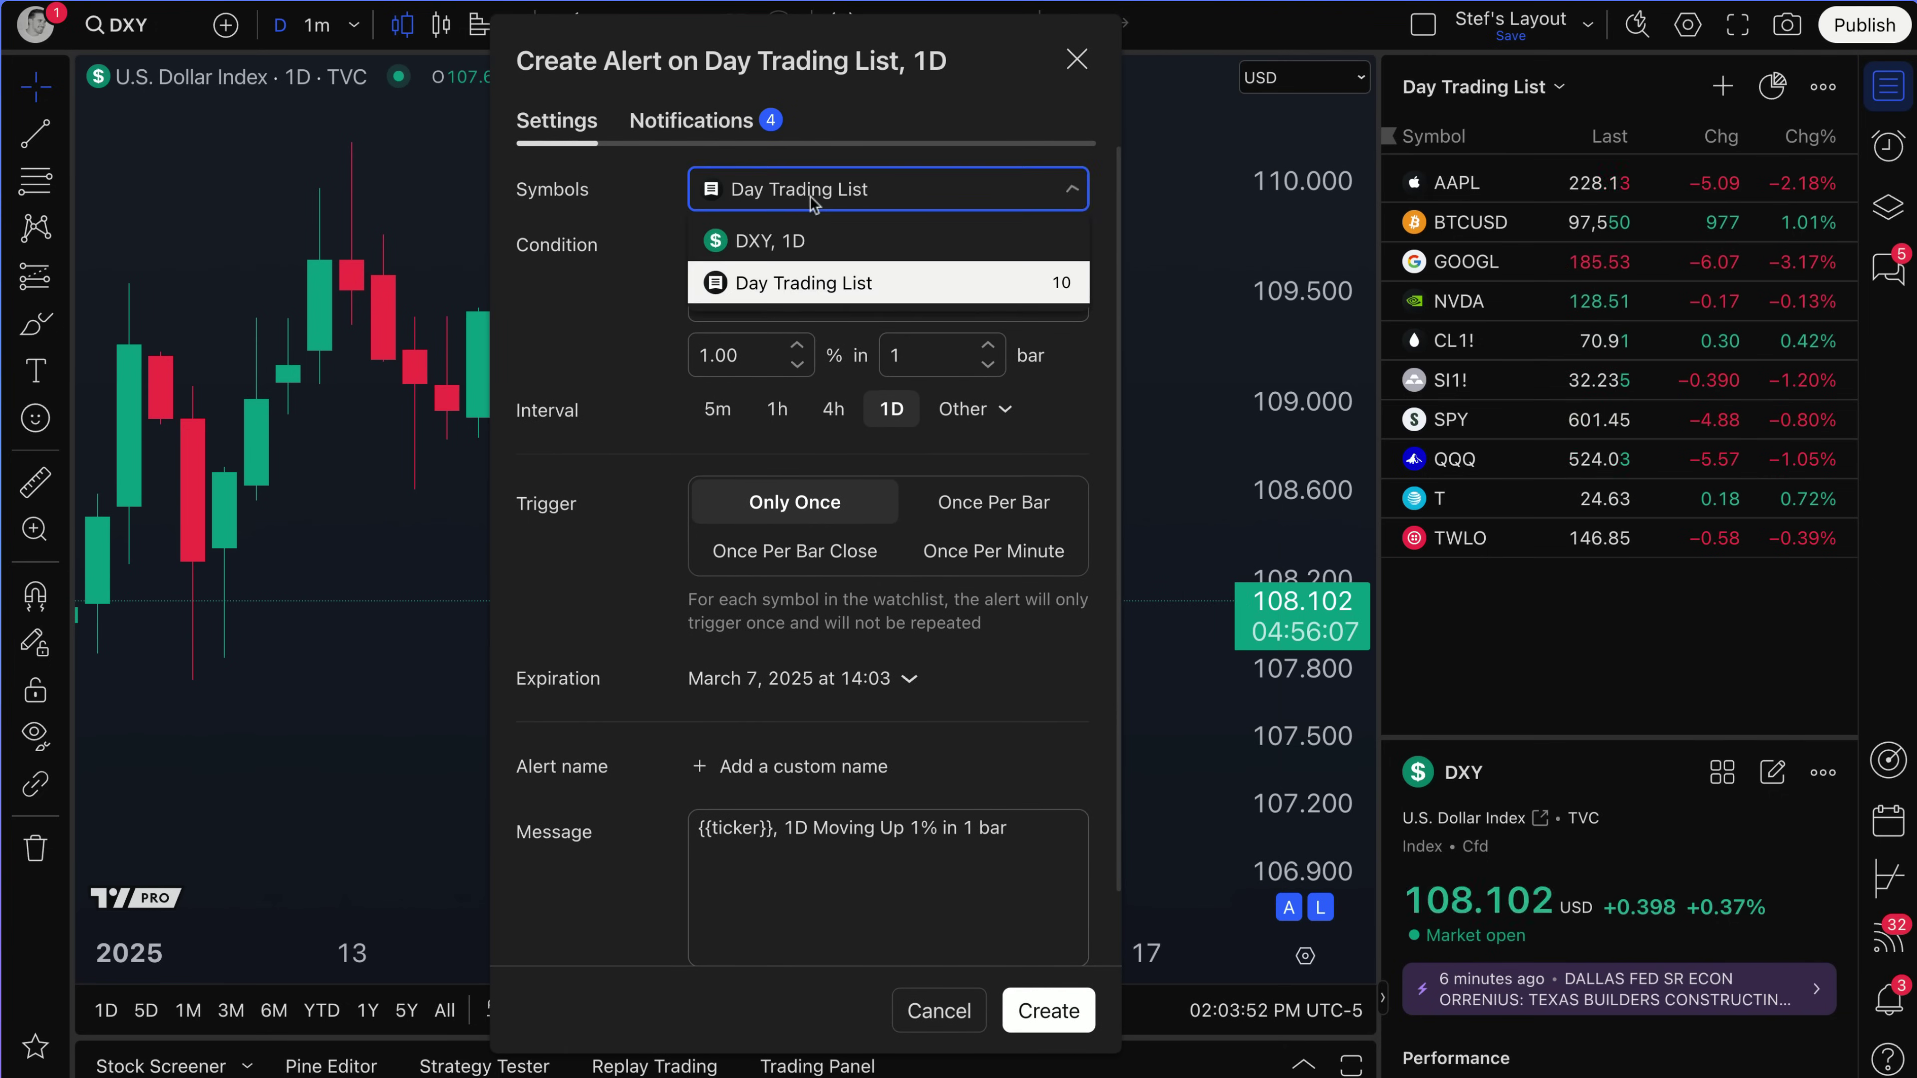
{"action": "left_click", "coordinate": [758, 285]}
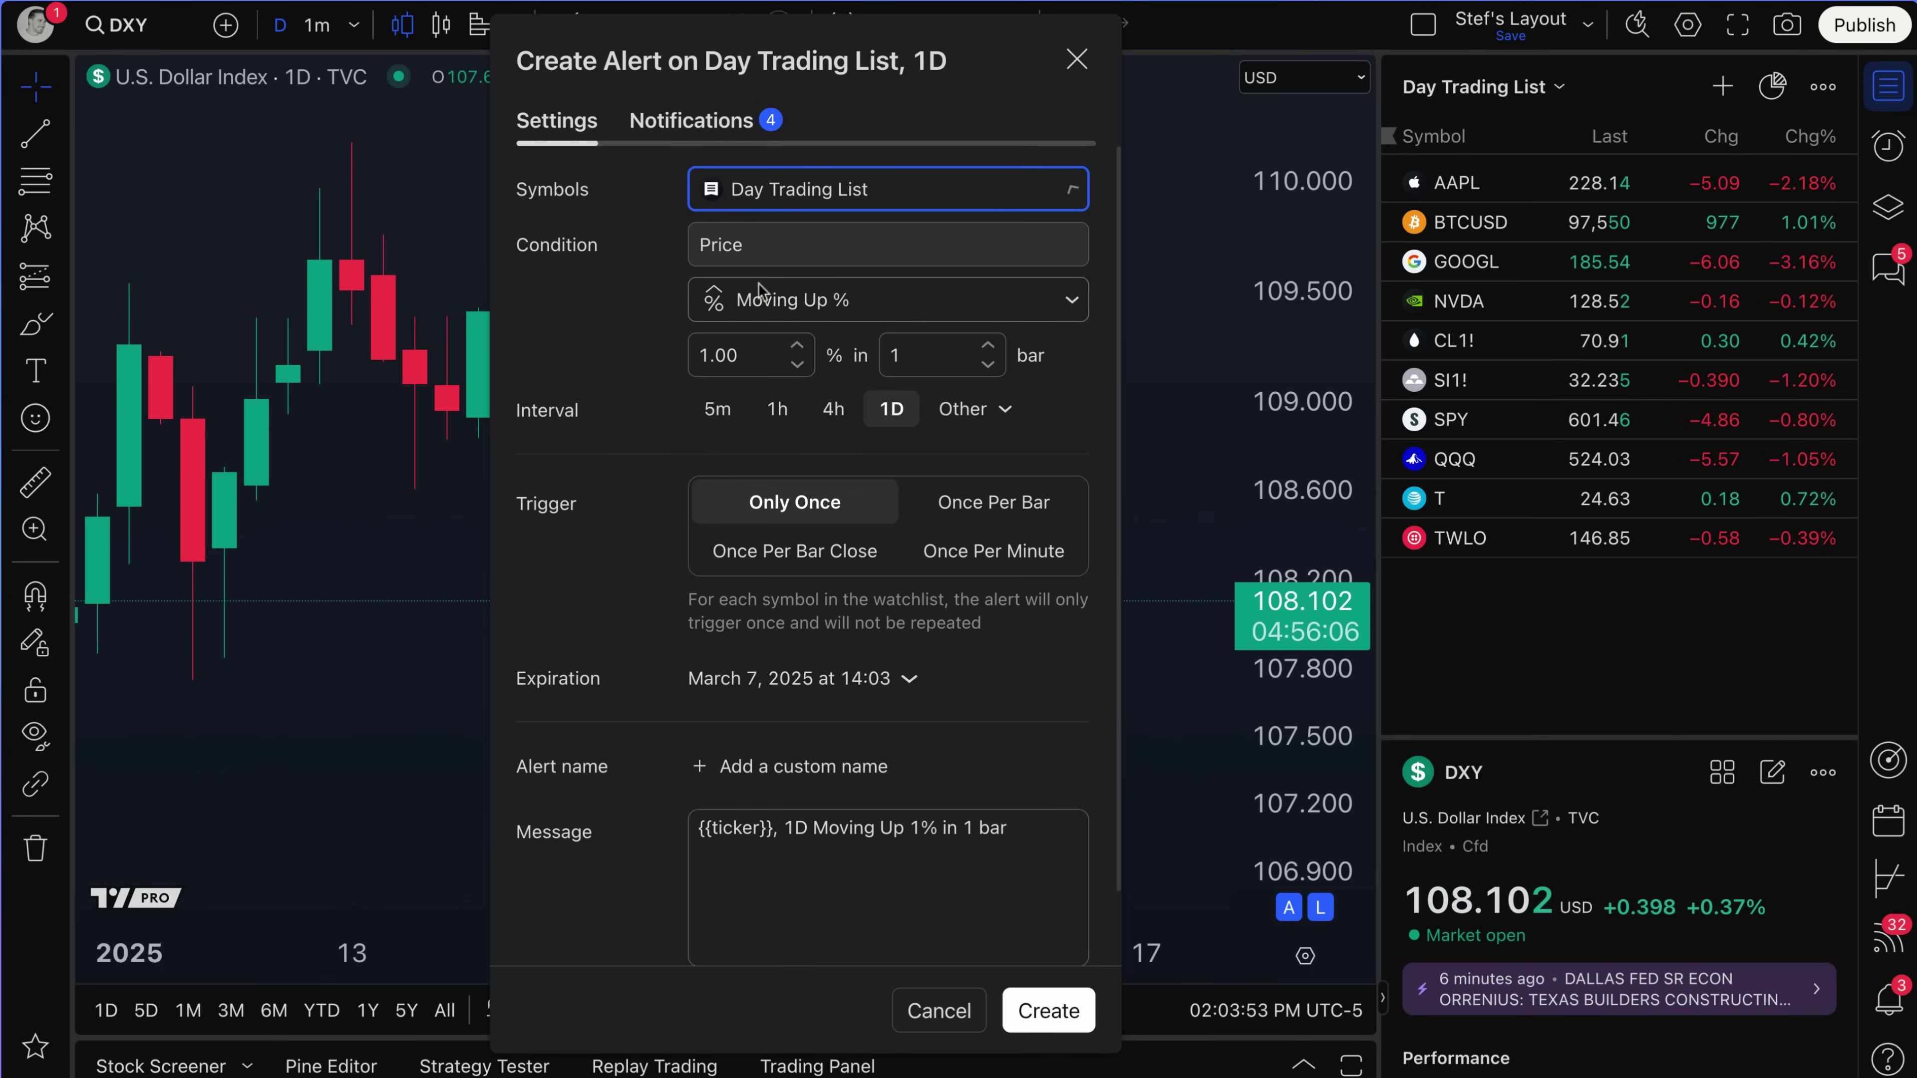
{"action": "left_click", "coordinate": [730, 189]}
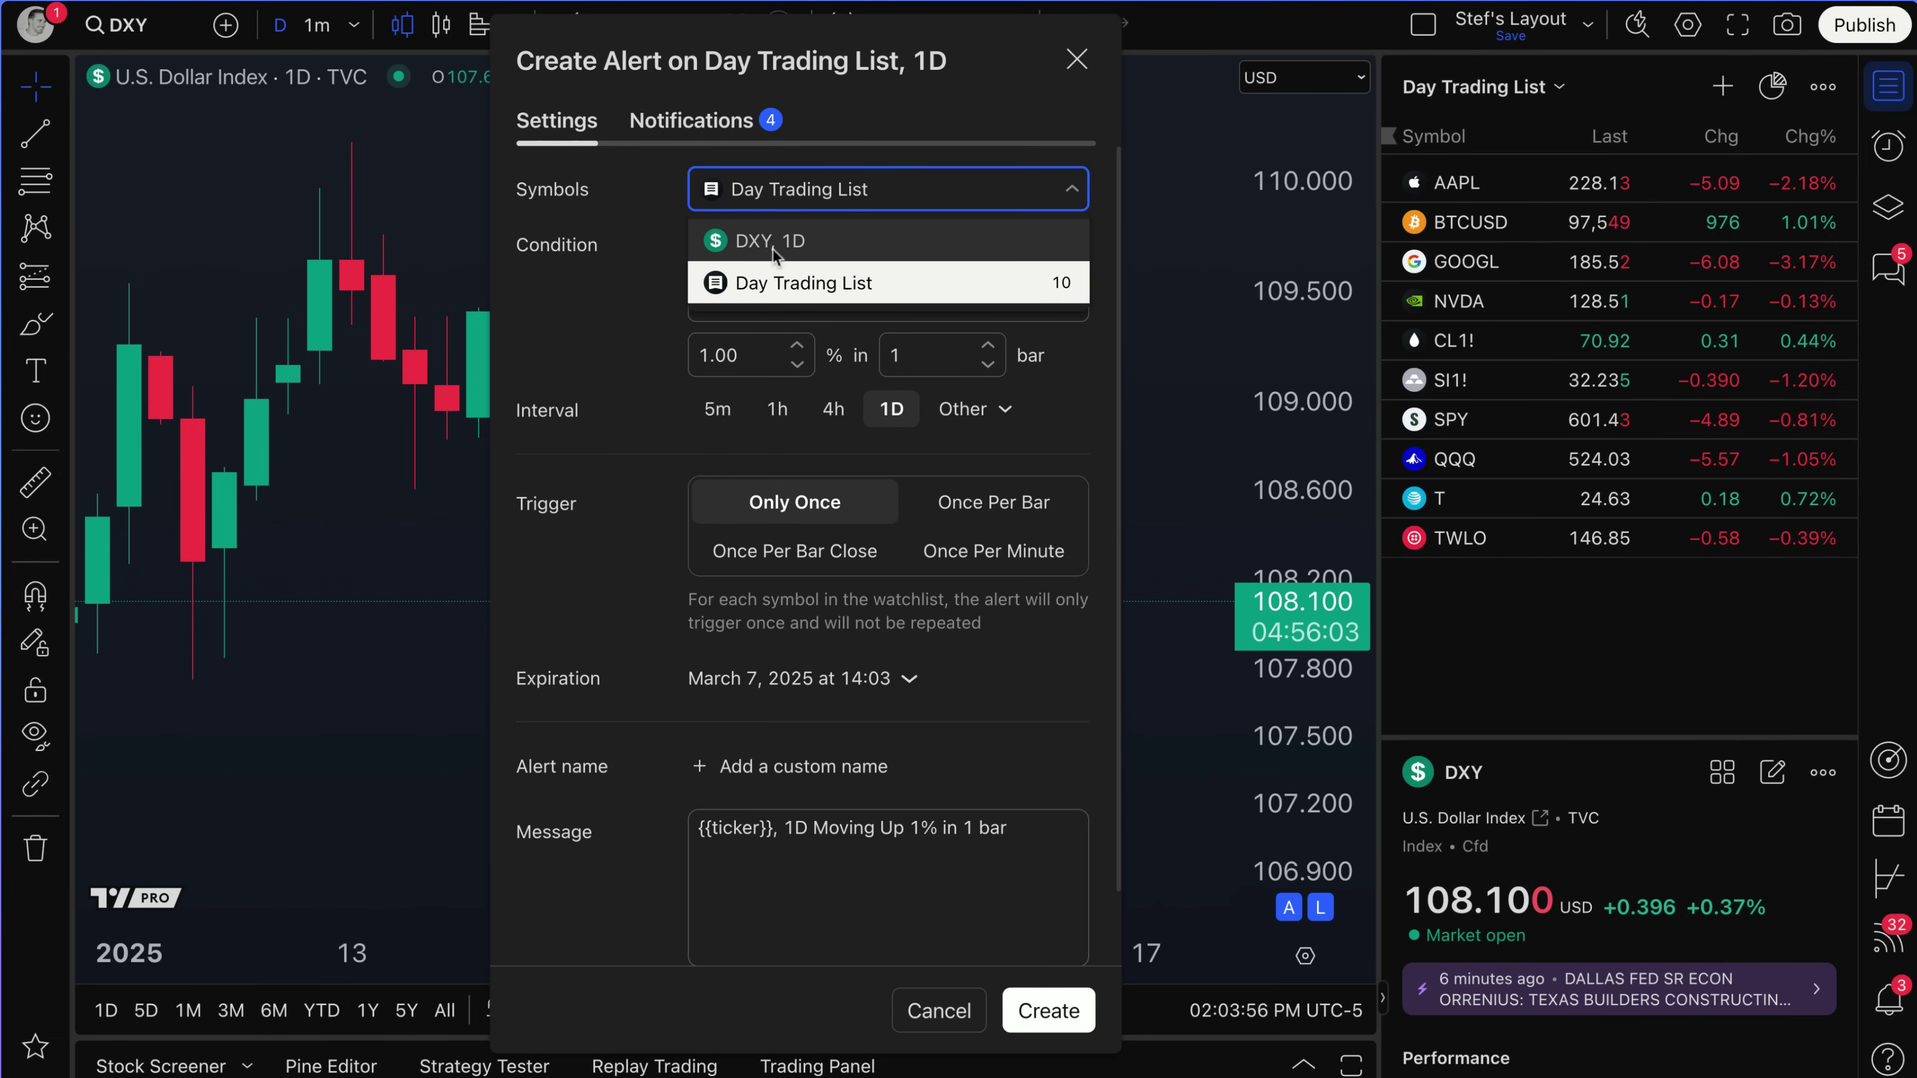
{"action": "left_click", "coordinate": [723, 275]}
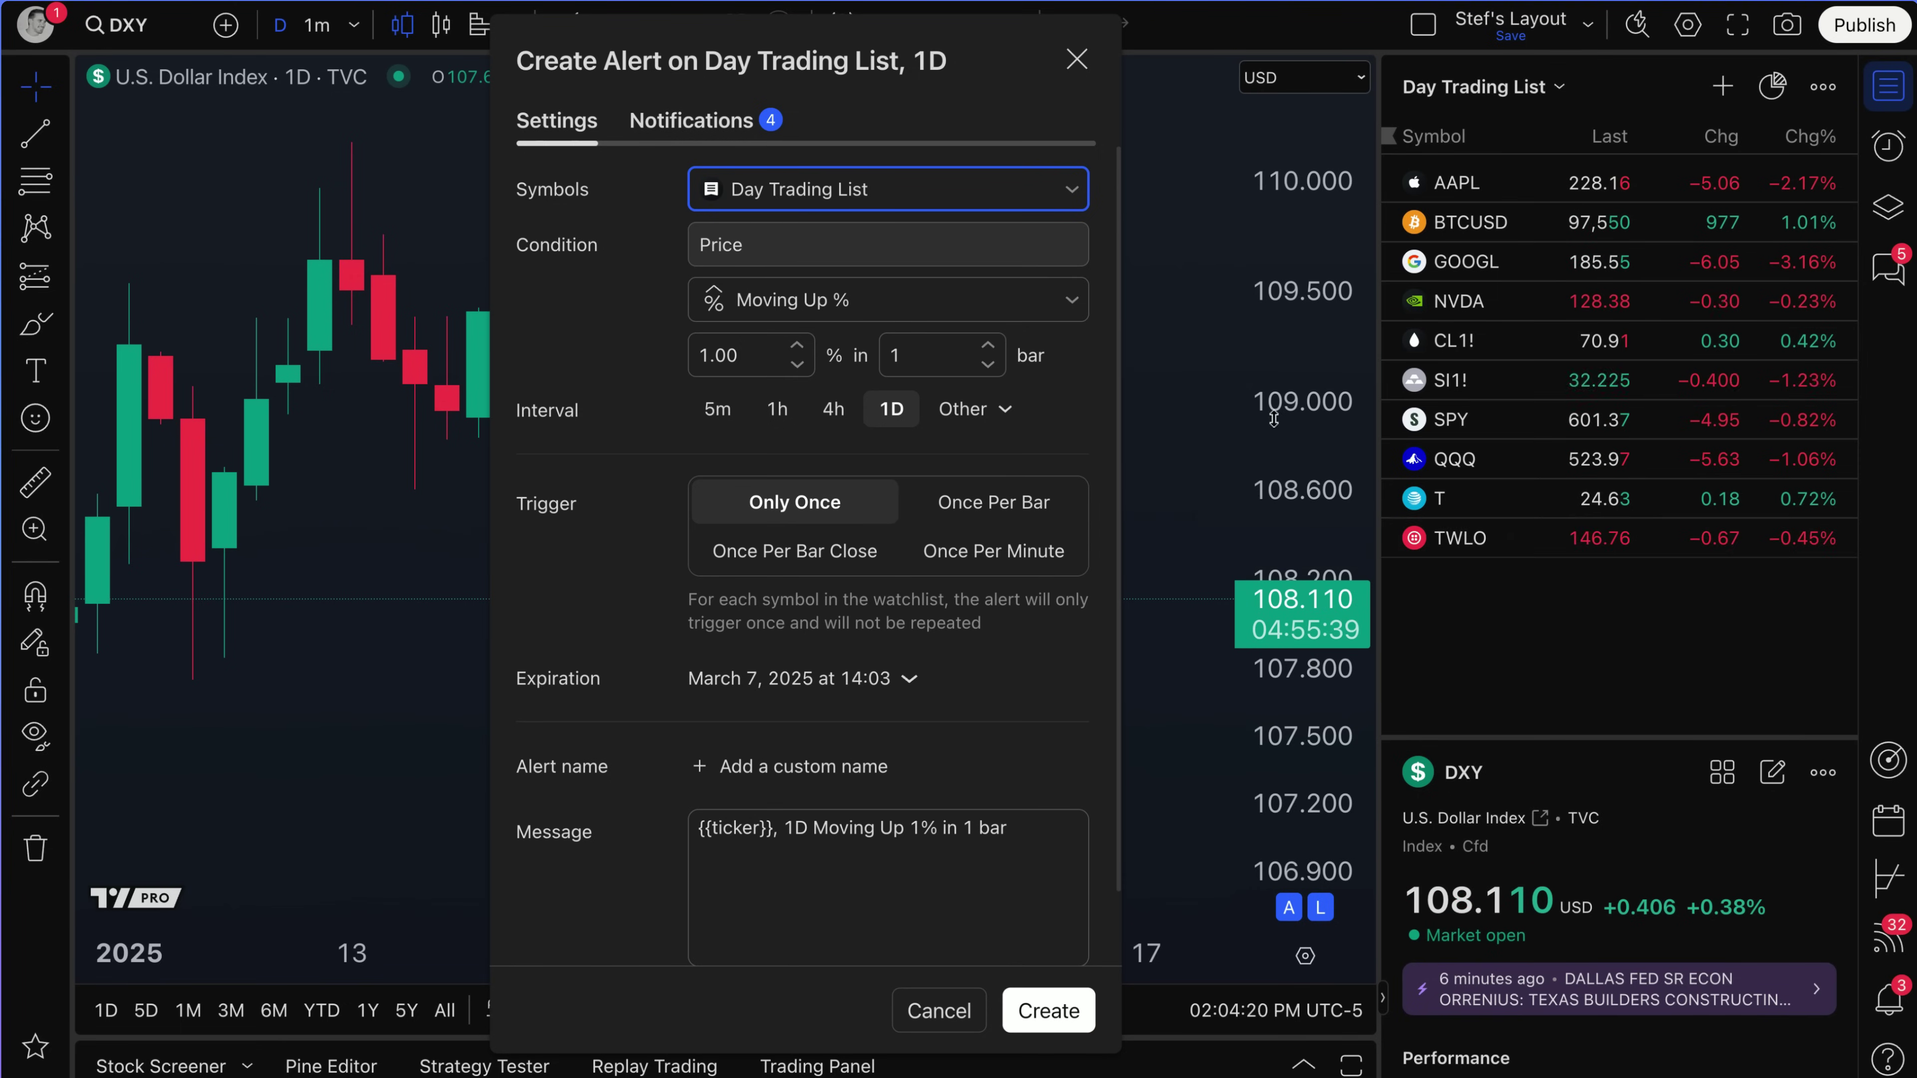
Step: Look through the operators for the alert's Price condition and try Crossing with a value
{"action": "left_click", "coordinate": [730, 247]}
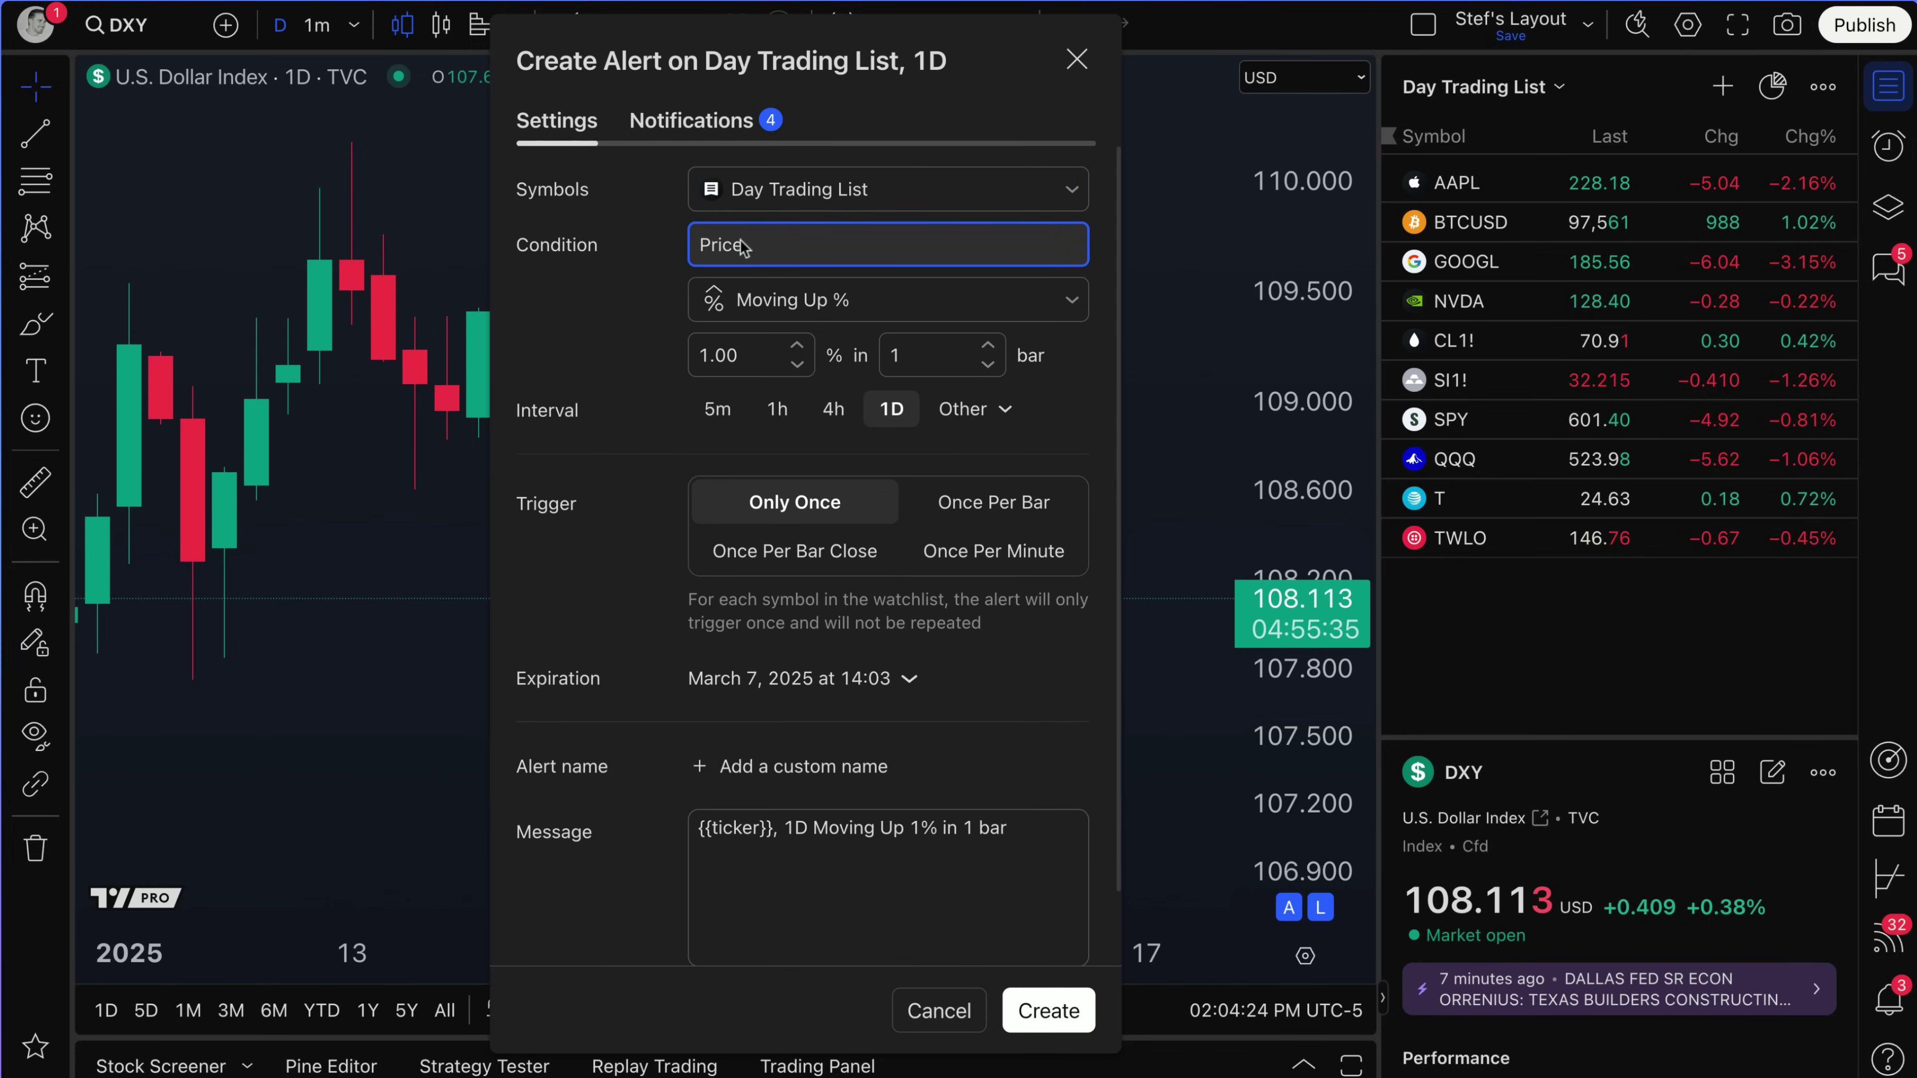
{"action": "left_click", "coordinate": [1034, 305]}
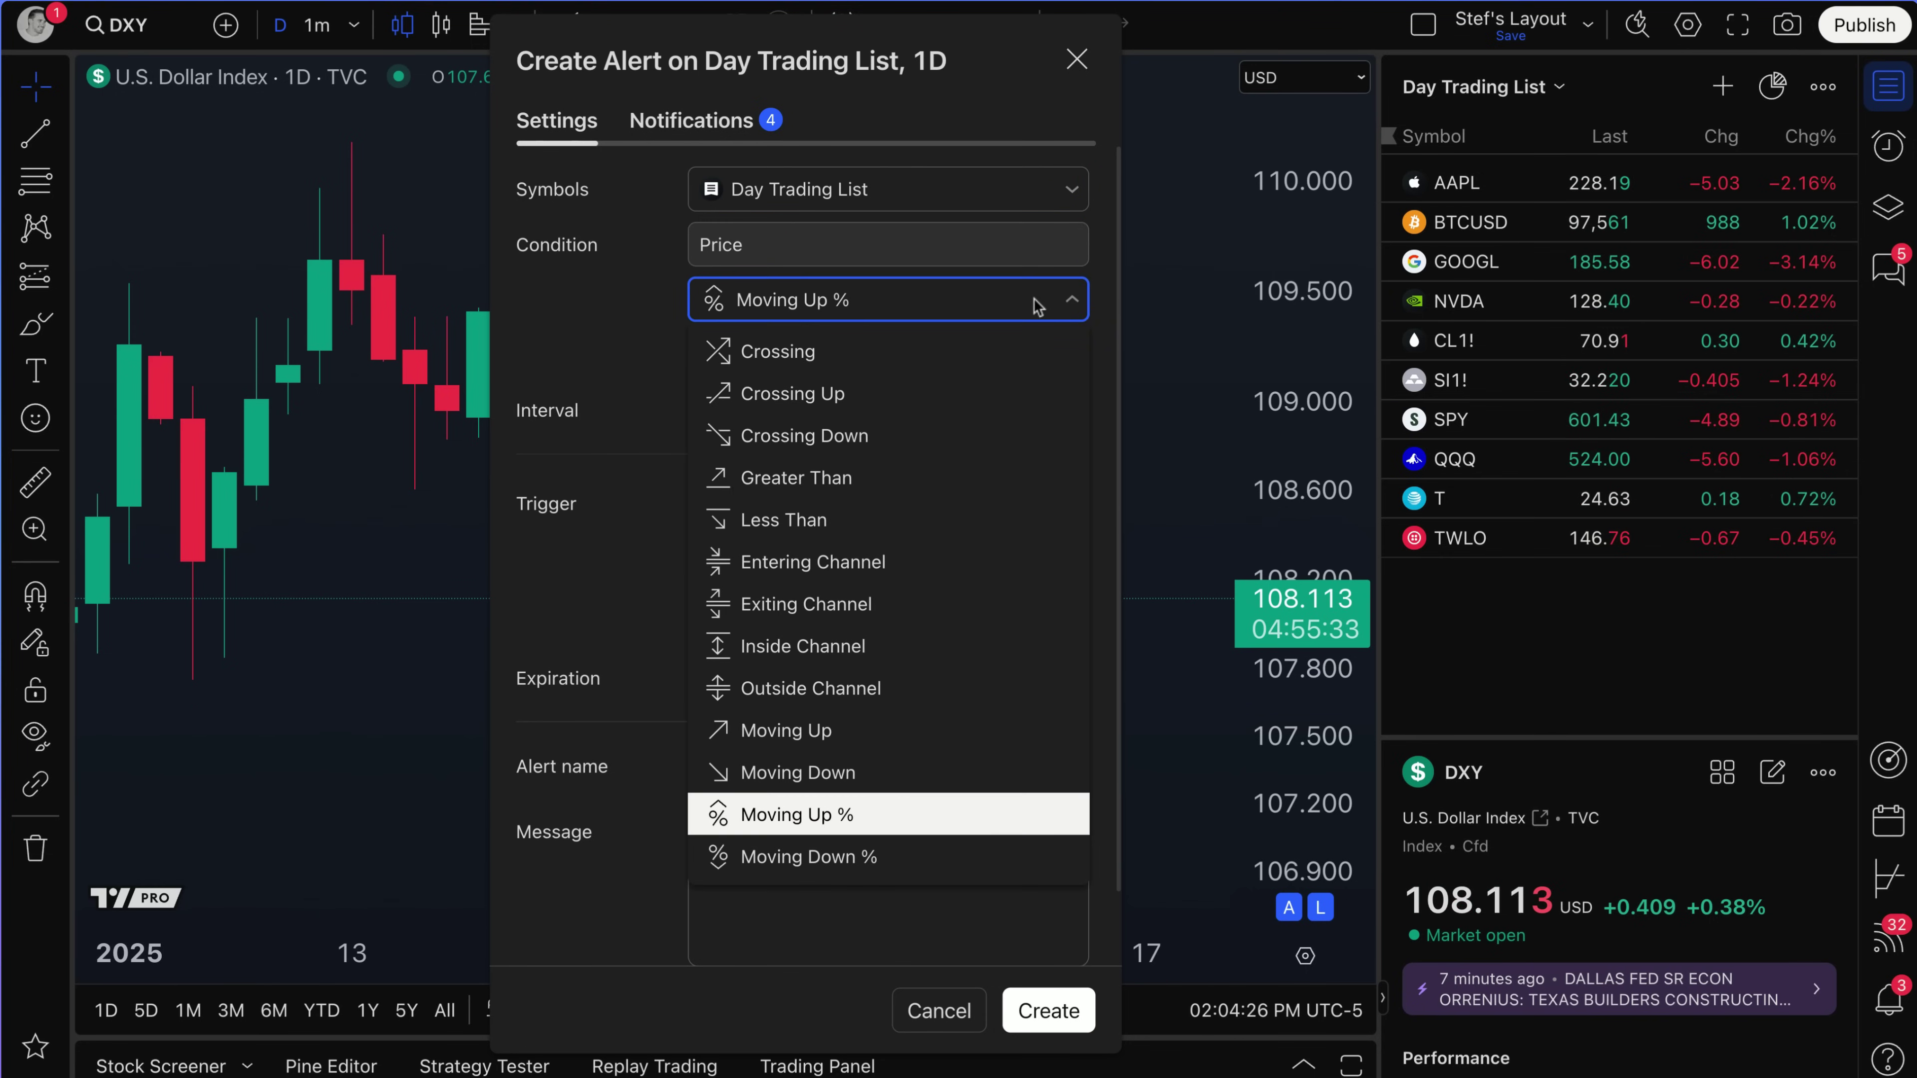
{"action": "left_click", "coordinate": [1034, 305]}
{"action": "left_click", "coordinate": [1034, 305]}
{"action": "left_click", "coordinate": [1034, 305]}
{"action": "left_click", "coordinate": [1034, 305]}
{"action": "left_click", "coordinate": [1034, 305]}
{"action": "left_click", "coordinate": [1034, 306]}
{"action": "left_click", "coordinate": [792, 350]}
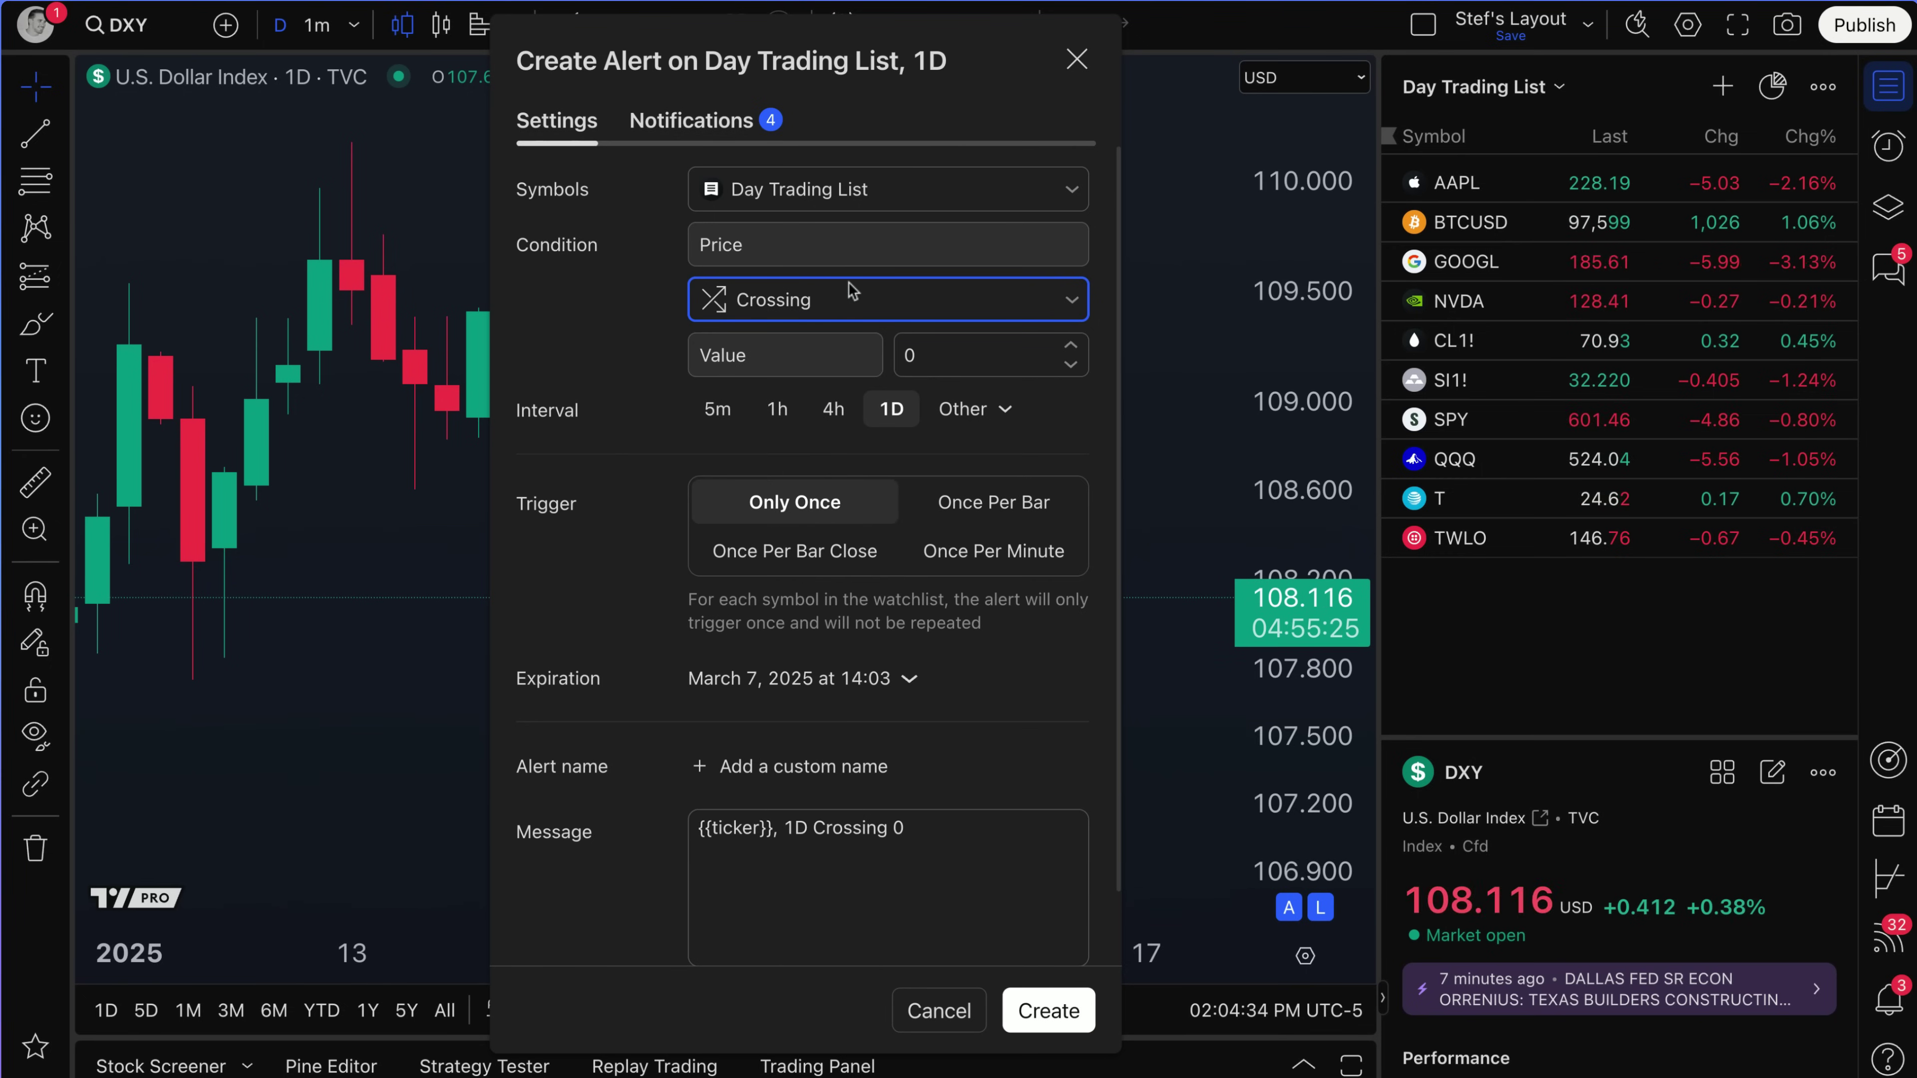
{"action": "left_click", "coordinate": [912, 355]}
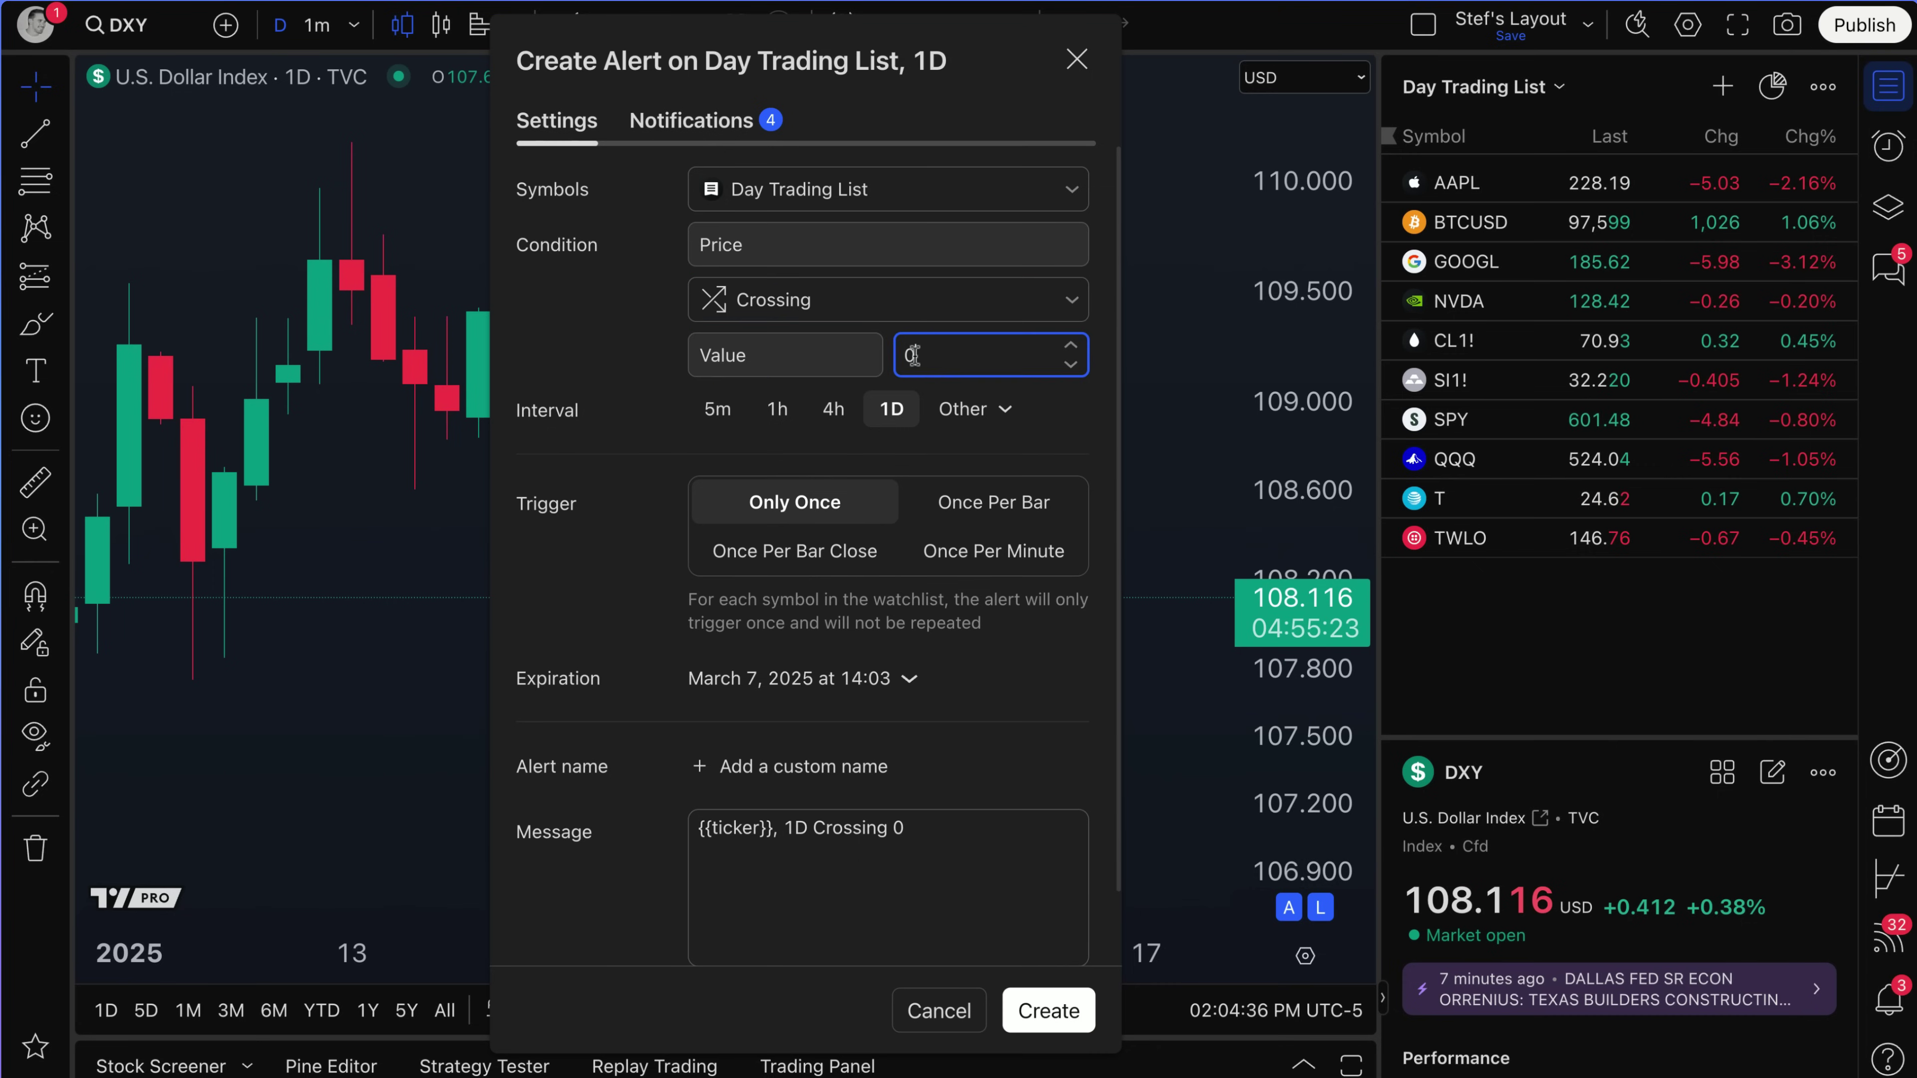
Step: Set the alert condition to Greater Than 1 on the 5m interval and create the alert
{"action": "left_click", "coordinate": [910, 317]}
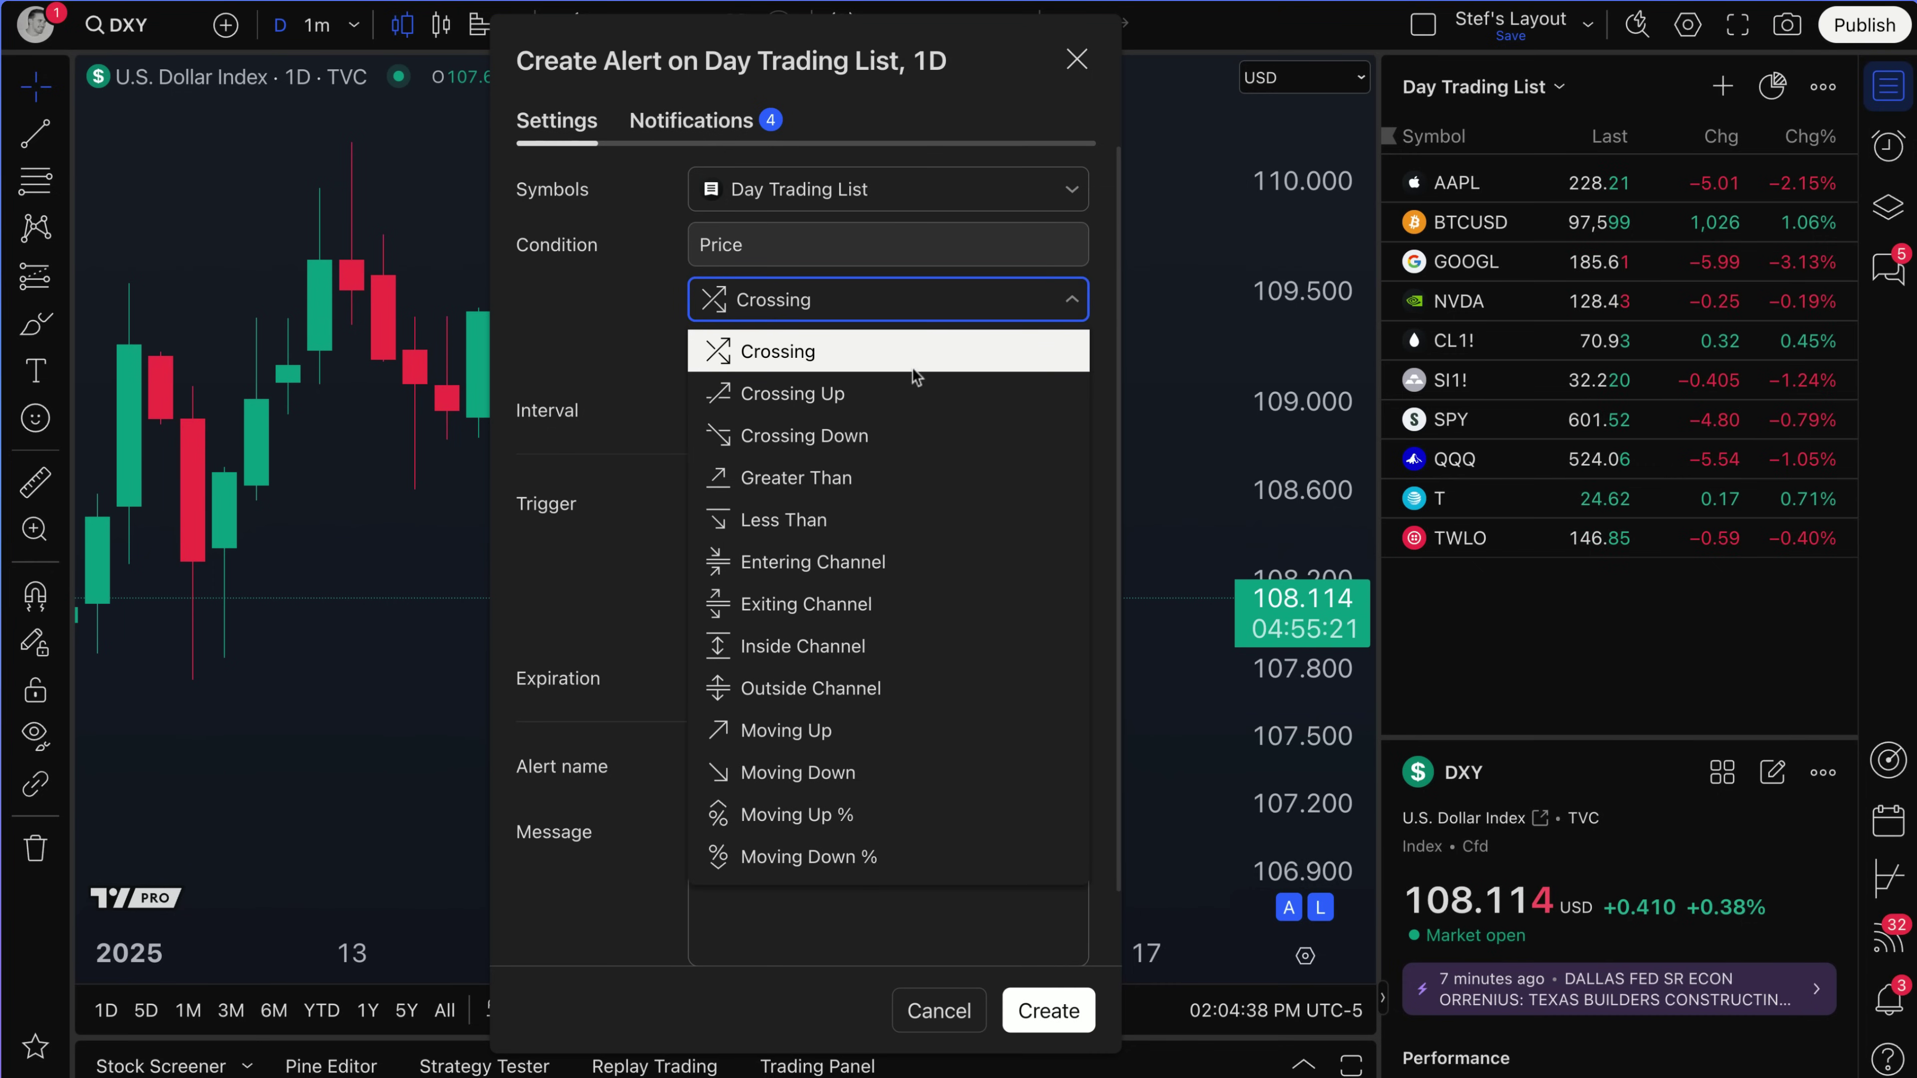
{"action": "left_click", "coordinate": [883, 480]}
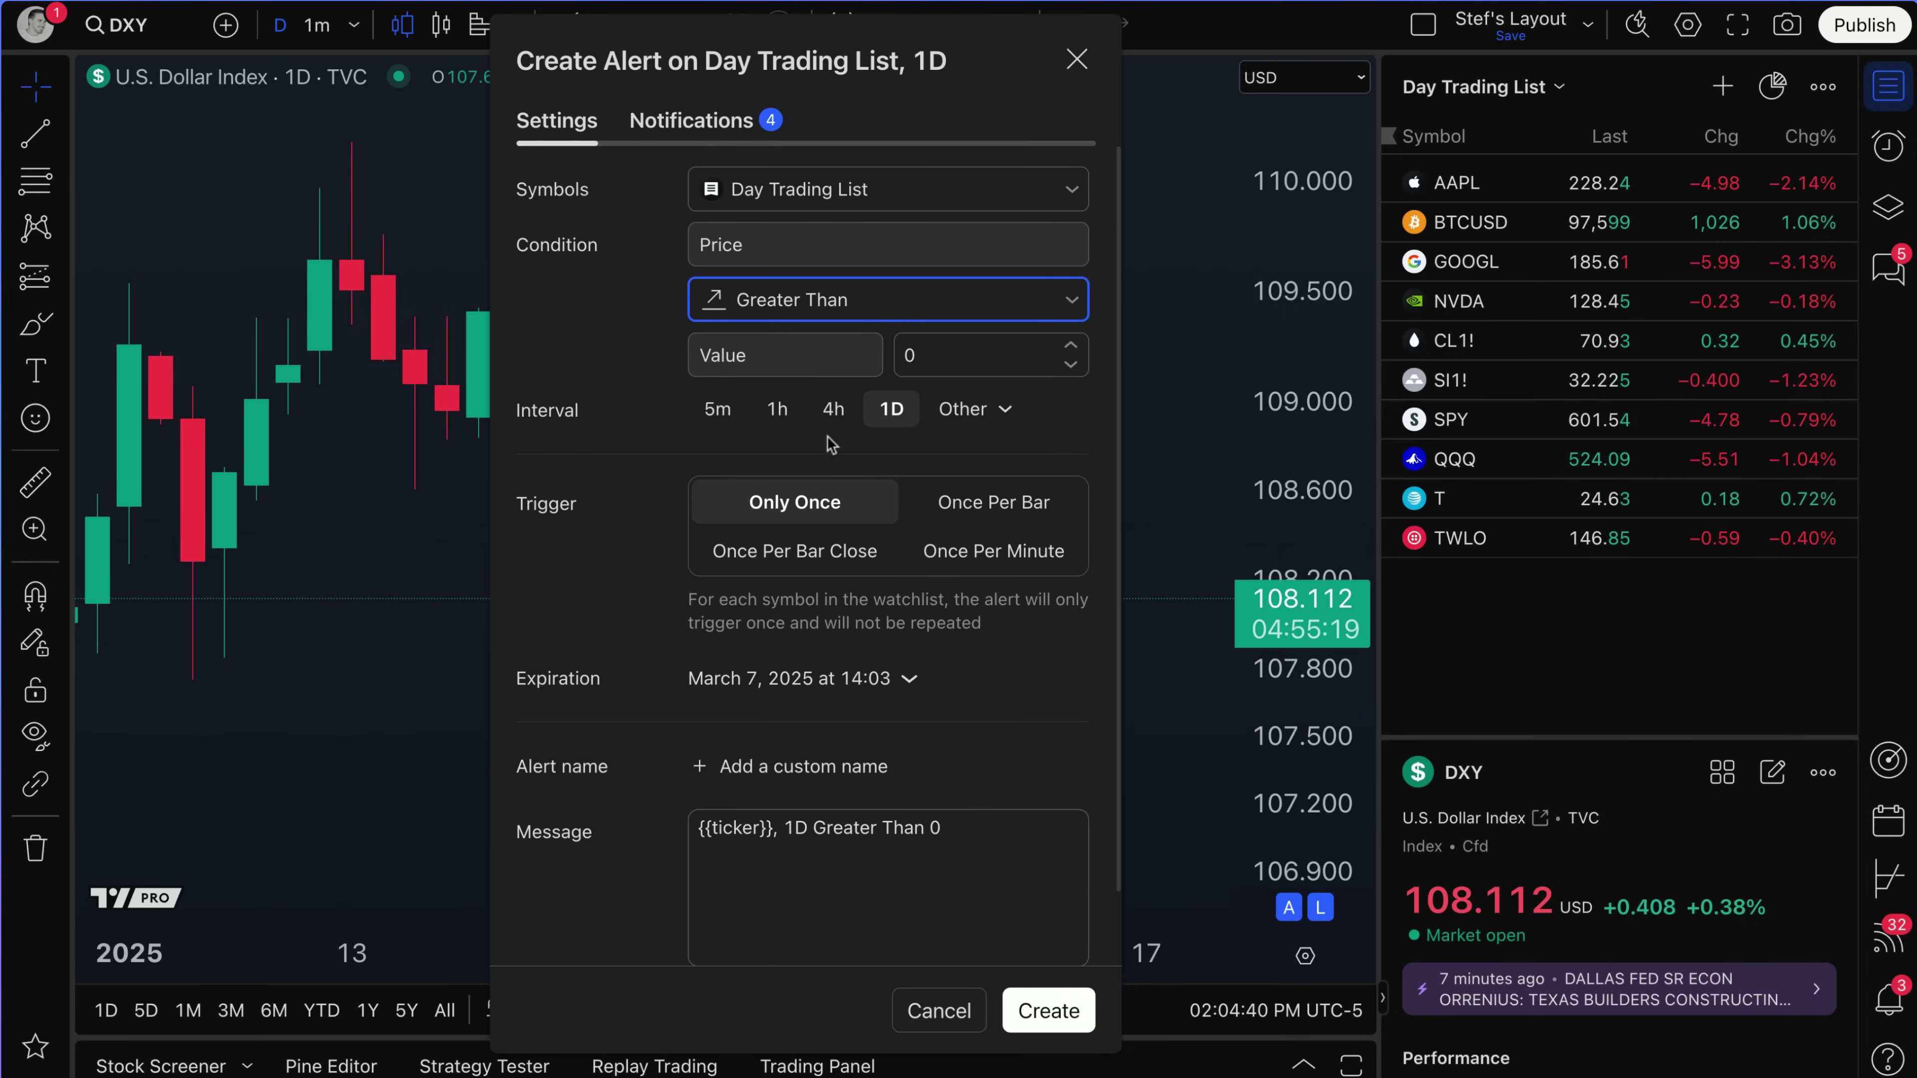
{"action": "left_click", "coordinate": [955, 361]}
{"action": "left_click", "coordinate": [902, 363]}
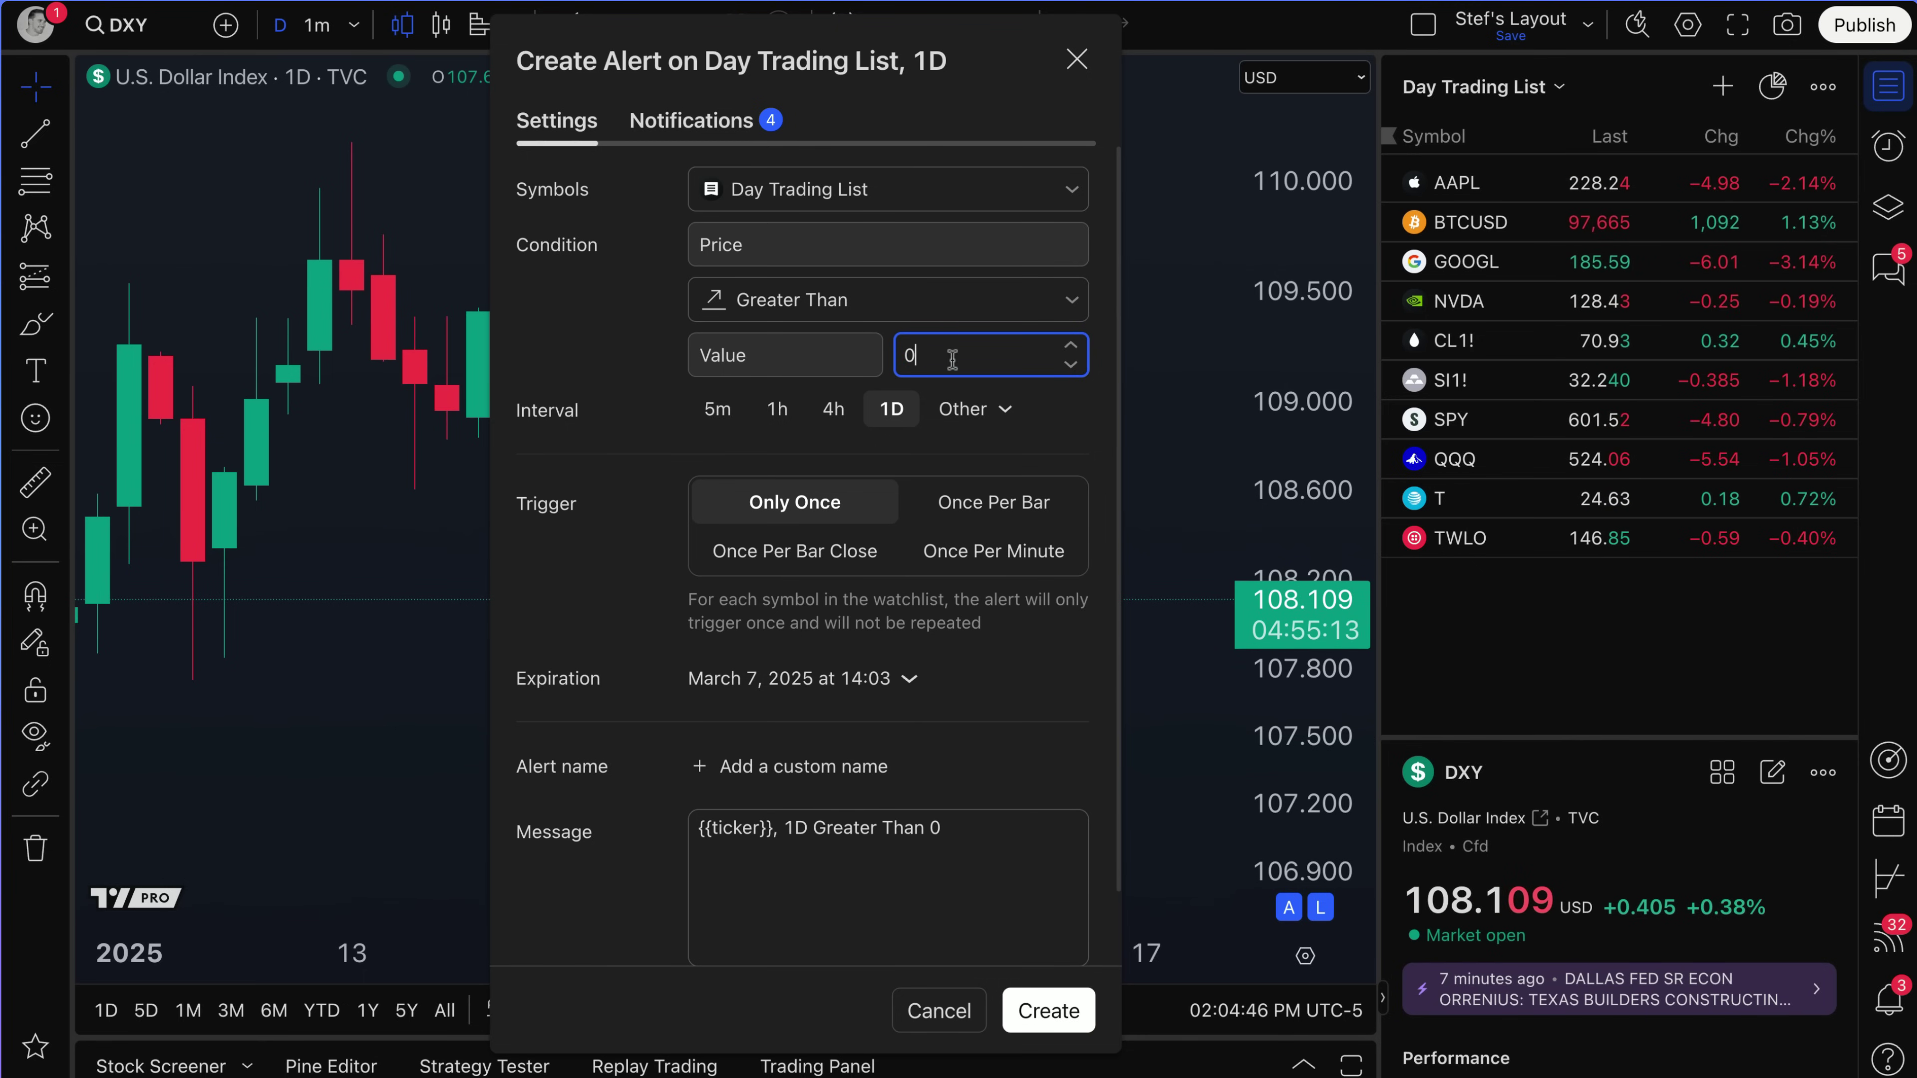
{"action": "type", "text": "1"}
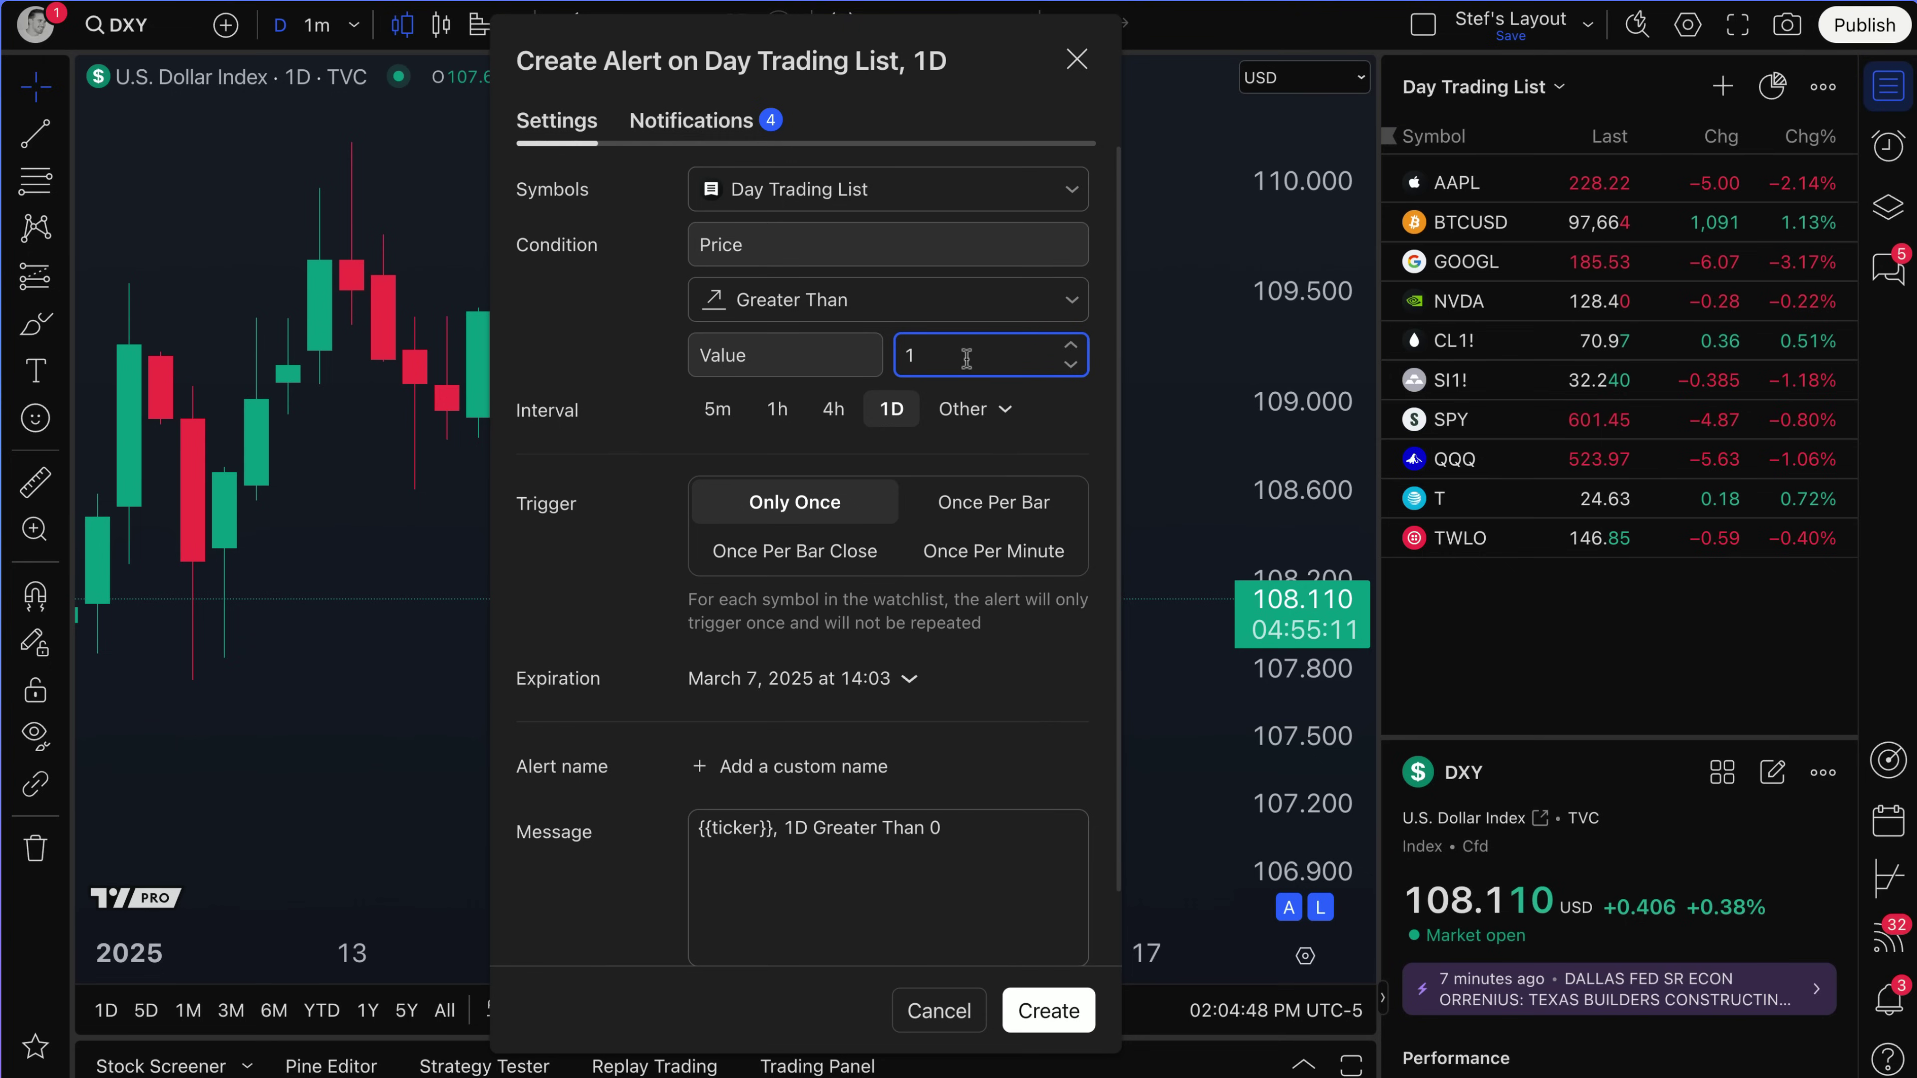
{"action": "left_click", "coordinate": [717, 408]}
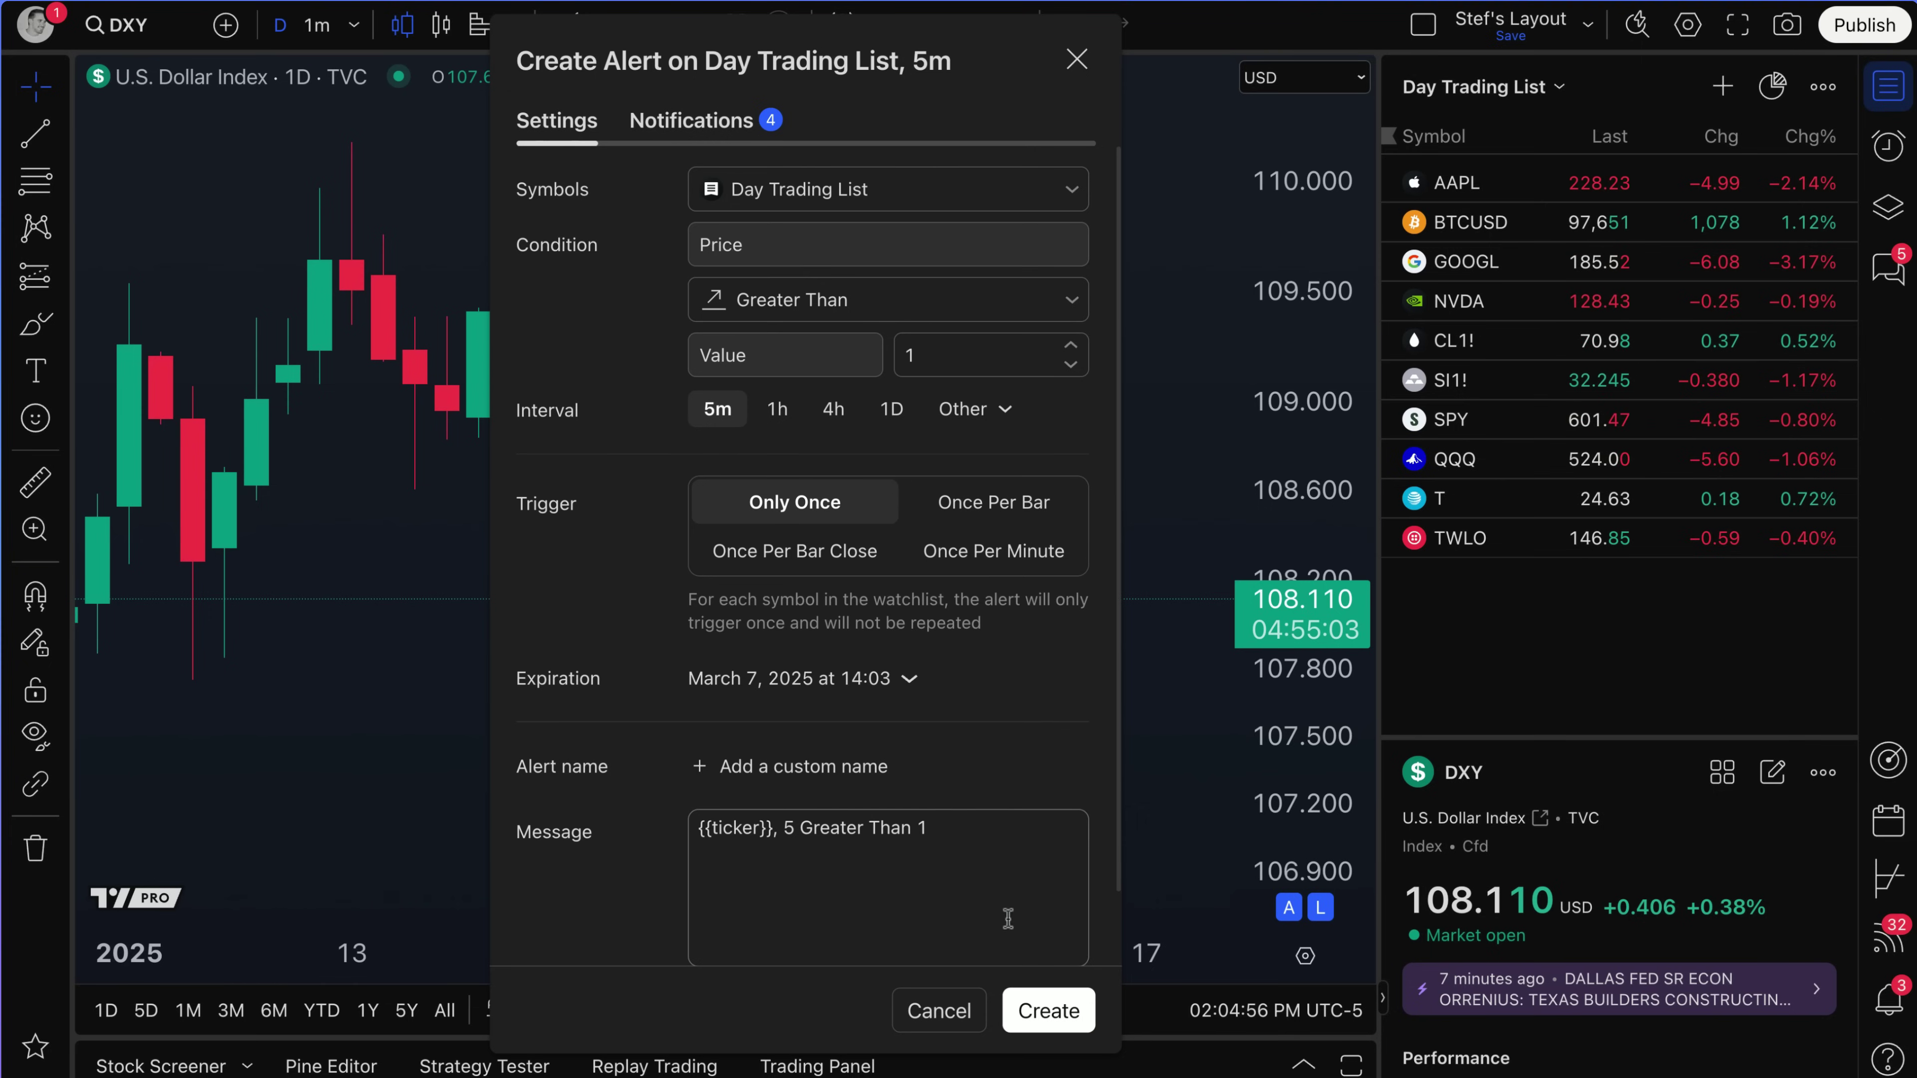
{"action": "left_click", "coordinate": [1049, 1010]}
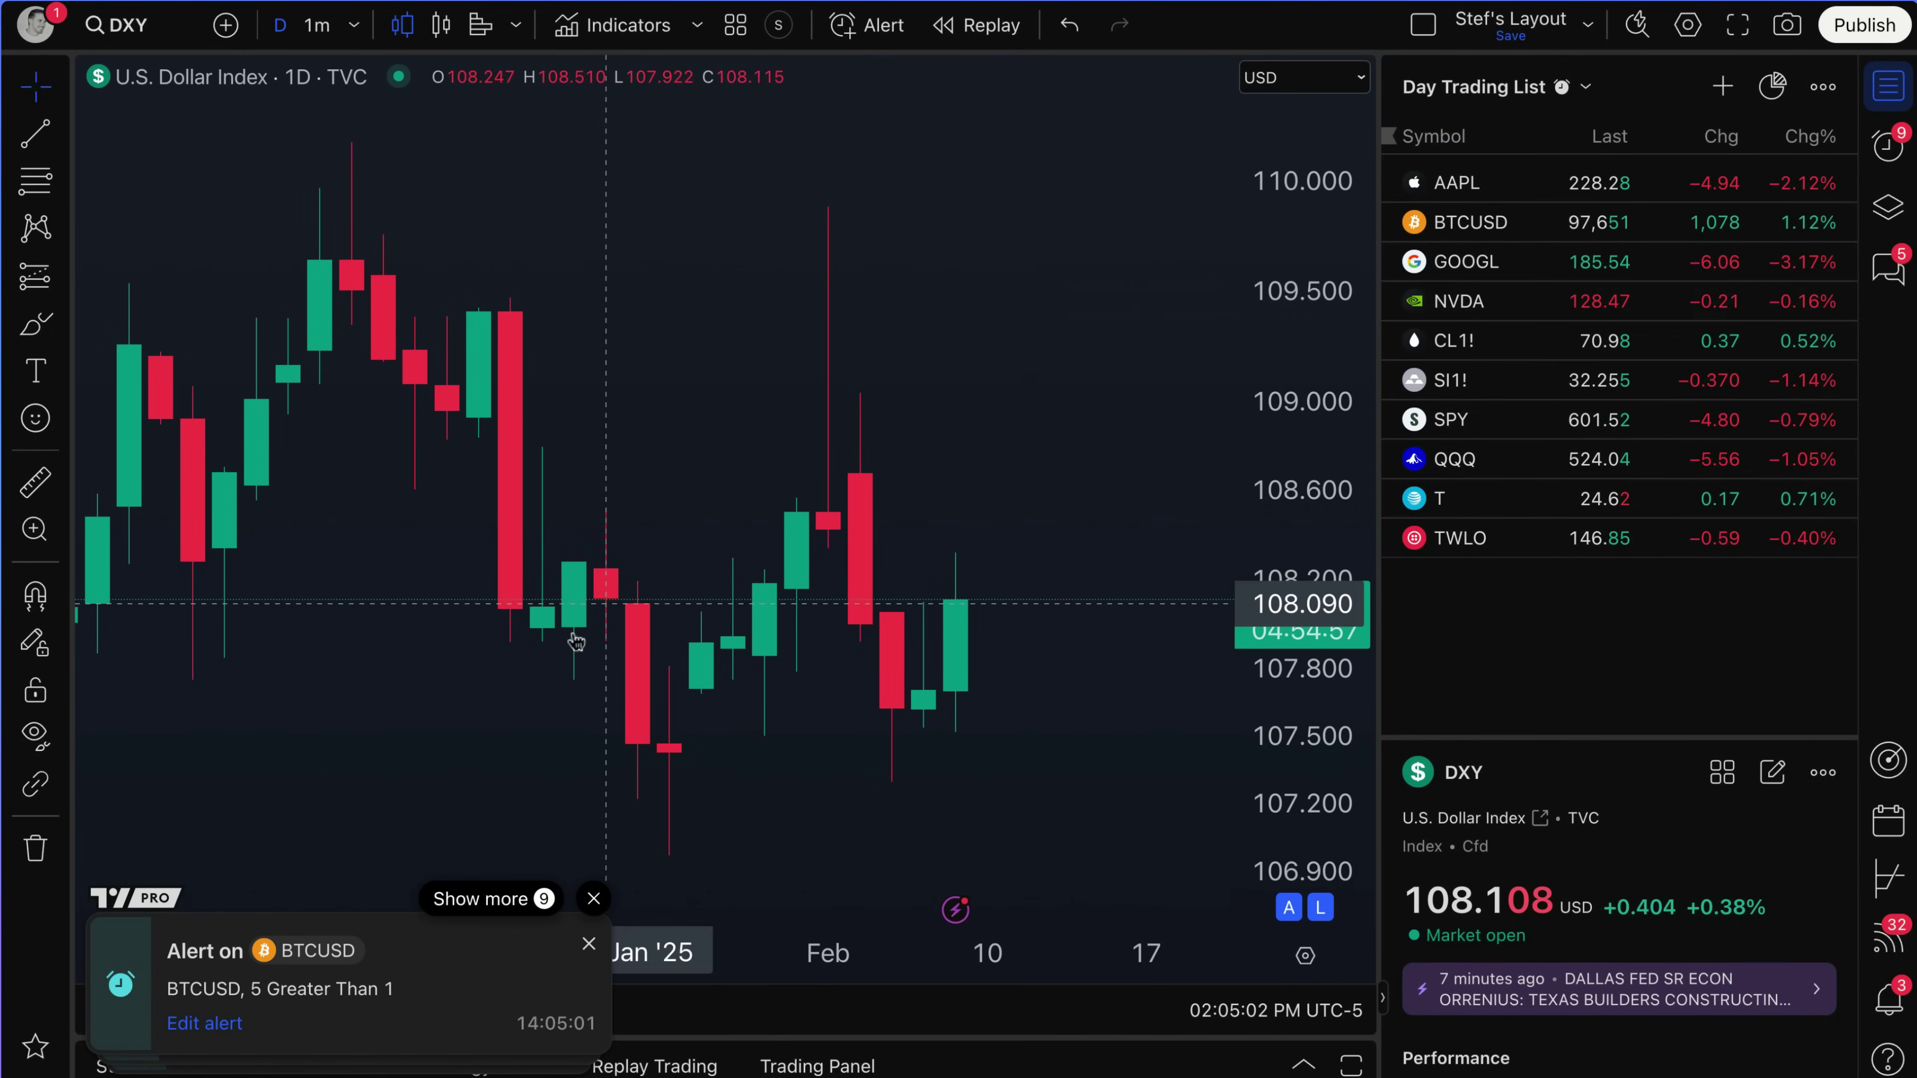
Step: Show the list of alerts and dismiss all the triggered alert notifications one by one
{"action": "left_click", "coordinate": [1889, 145]}
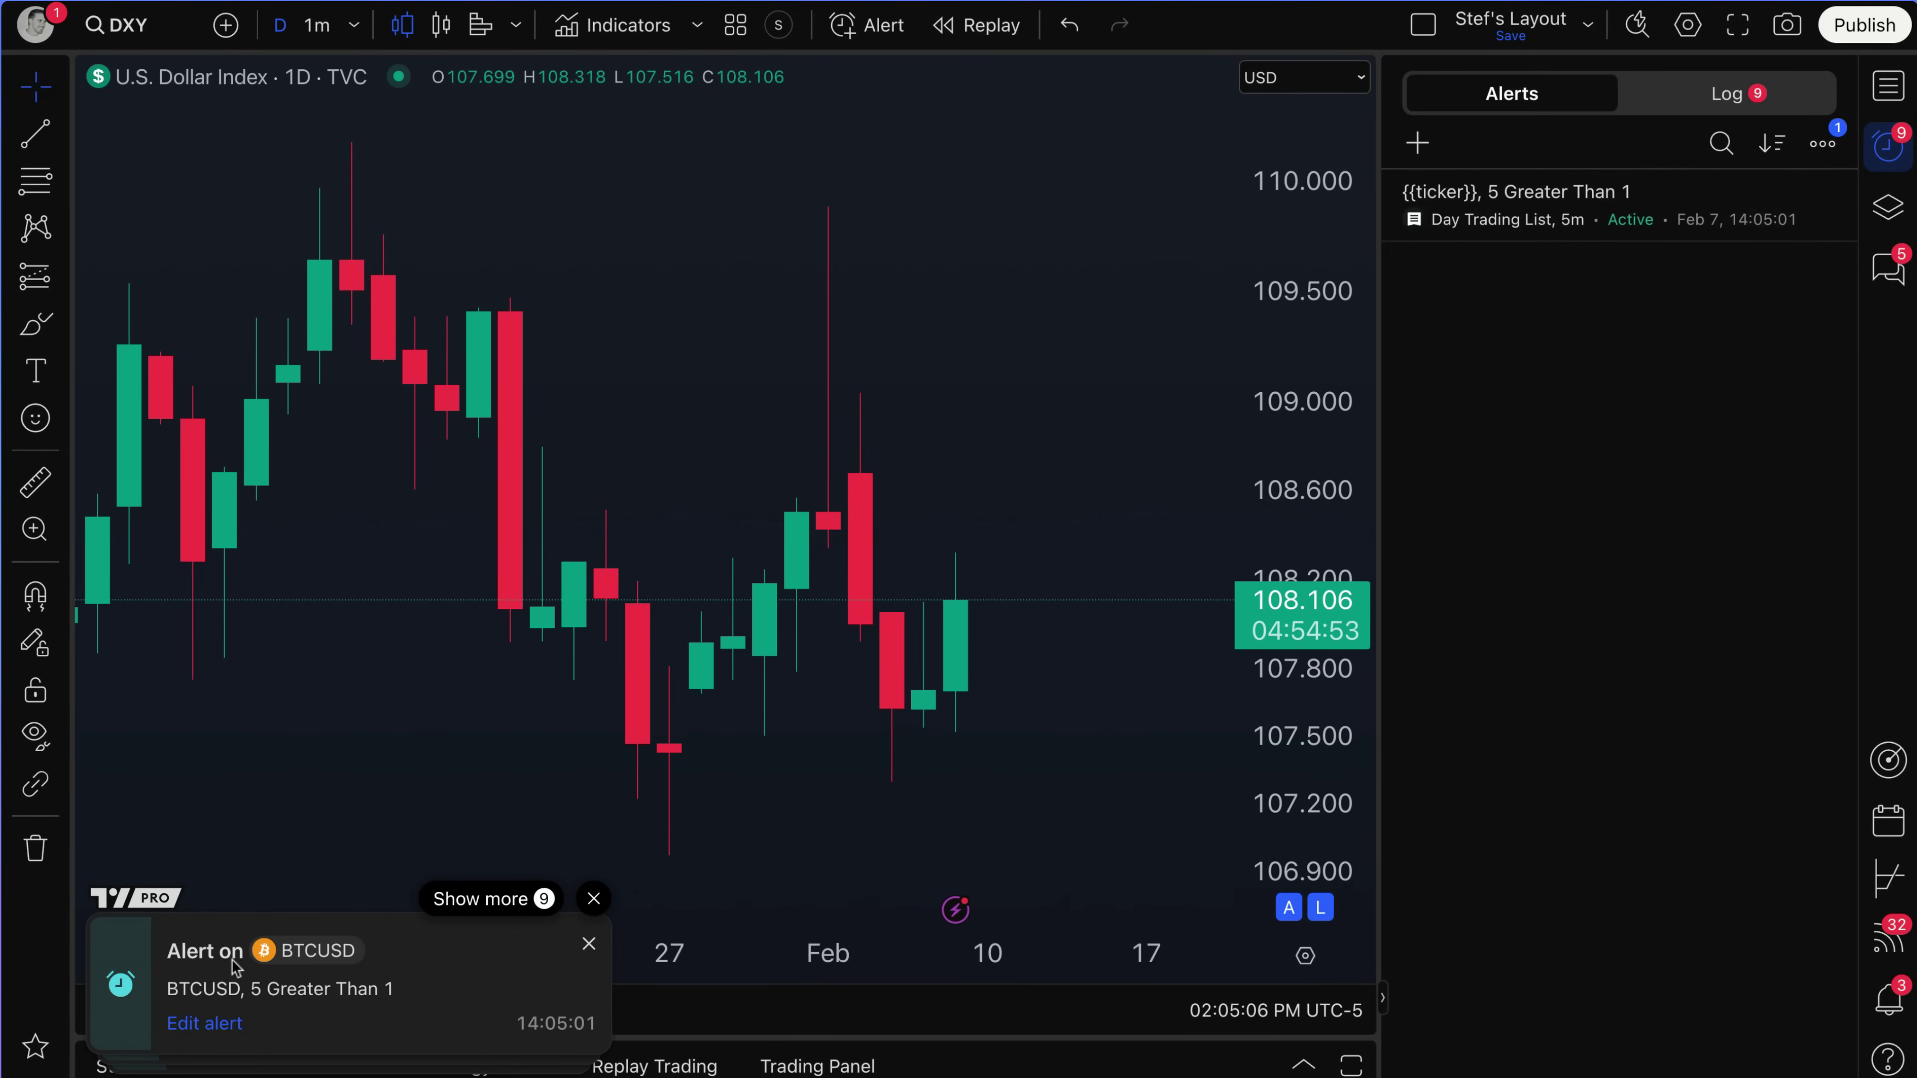
{"action": "left_click", "coordinate": [588, 945]}
{"action": "left_click", "coordinate": [588, 946]}
{"action": "left_click", "coordinate": [589, 946]}
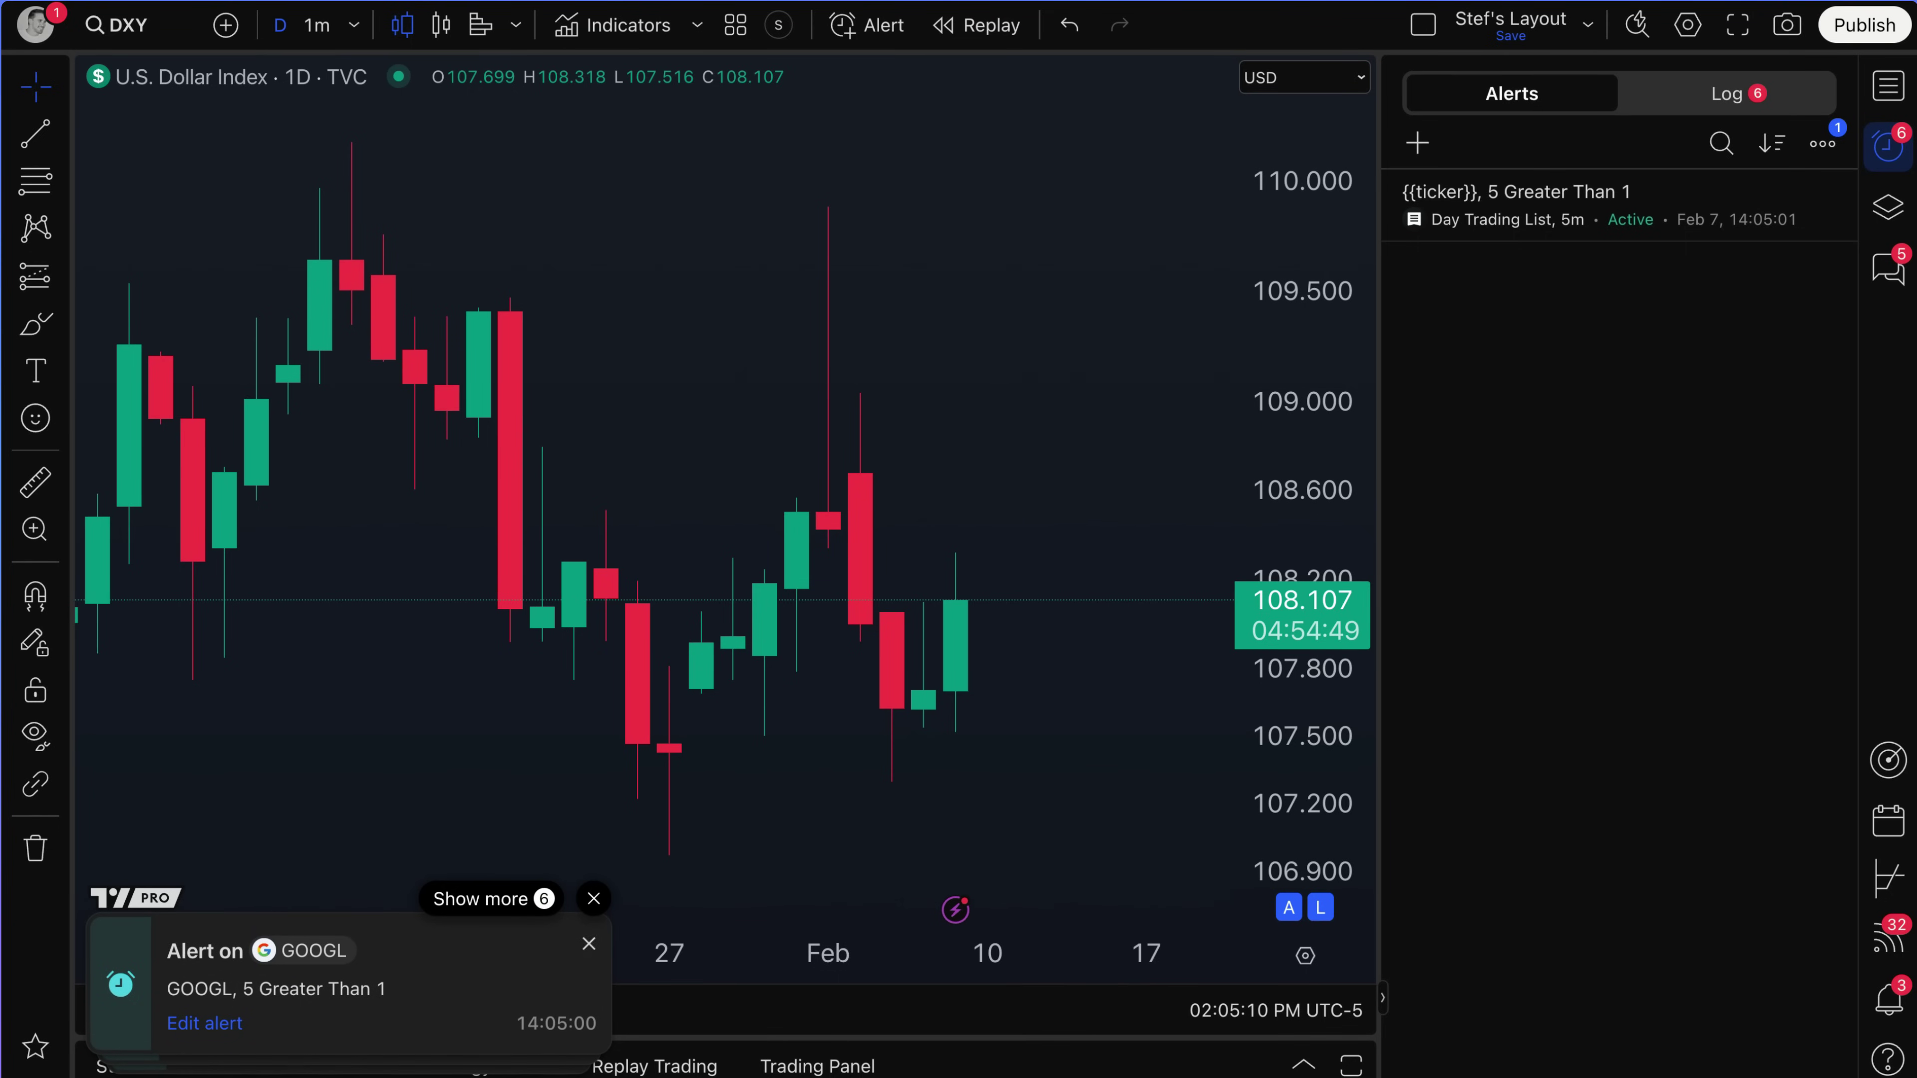
{"action": "left_click", "coordinate": [588, 946]}
{"action": "left_click", "coordinate": [589, 946]}
{"action": "left_click", "coordinate": [588, 945]}
{"action": "left_click", "coordinate": [588, 945]}
{"action": "left_click", "coordinate": [589, 946]}
{"action": "left_click", "coordinate": [588, 946]}
{"action": "left_click", "coordinate": [588, 946]}
{"action": "left_click", "coordinate": [586, 961]}
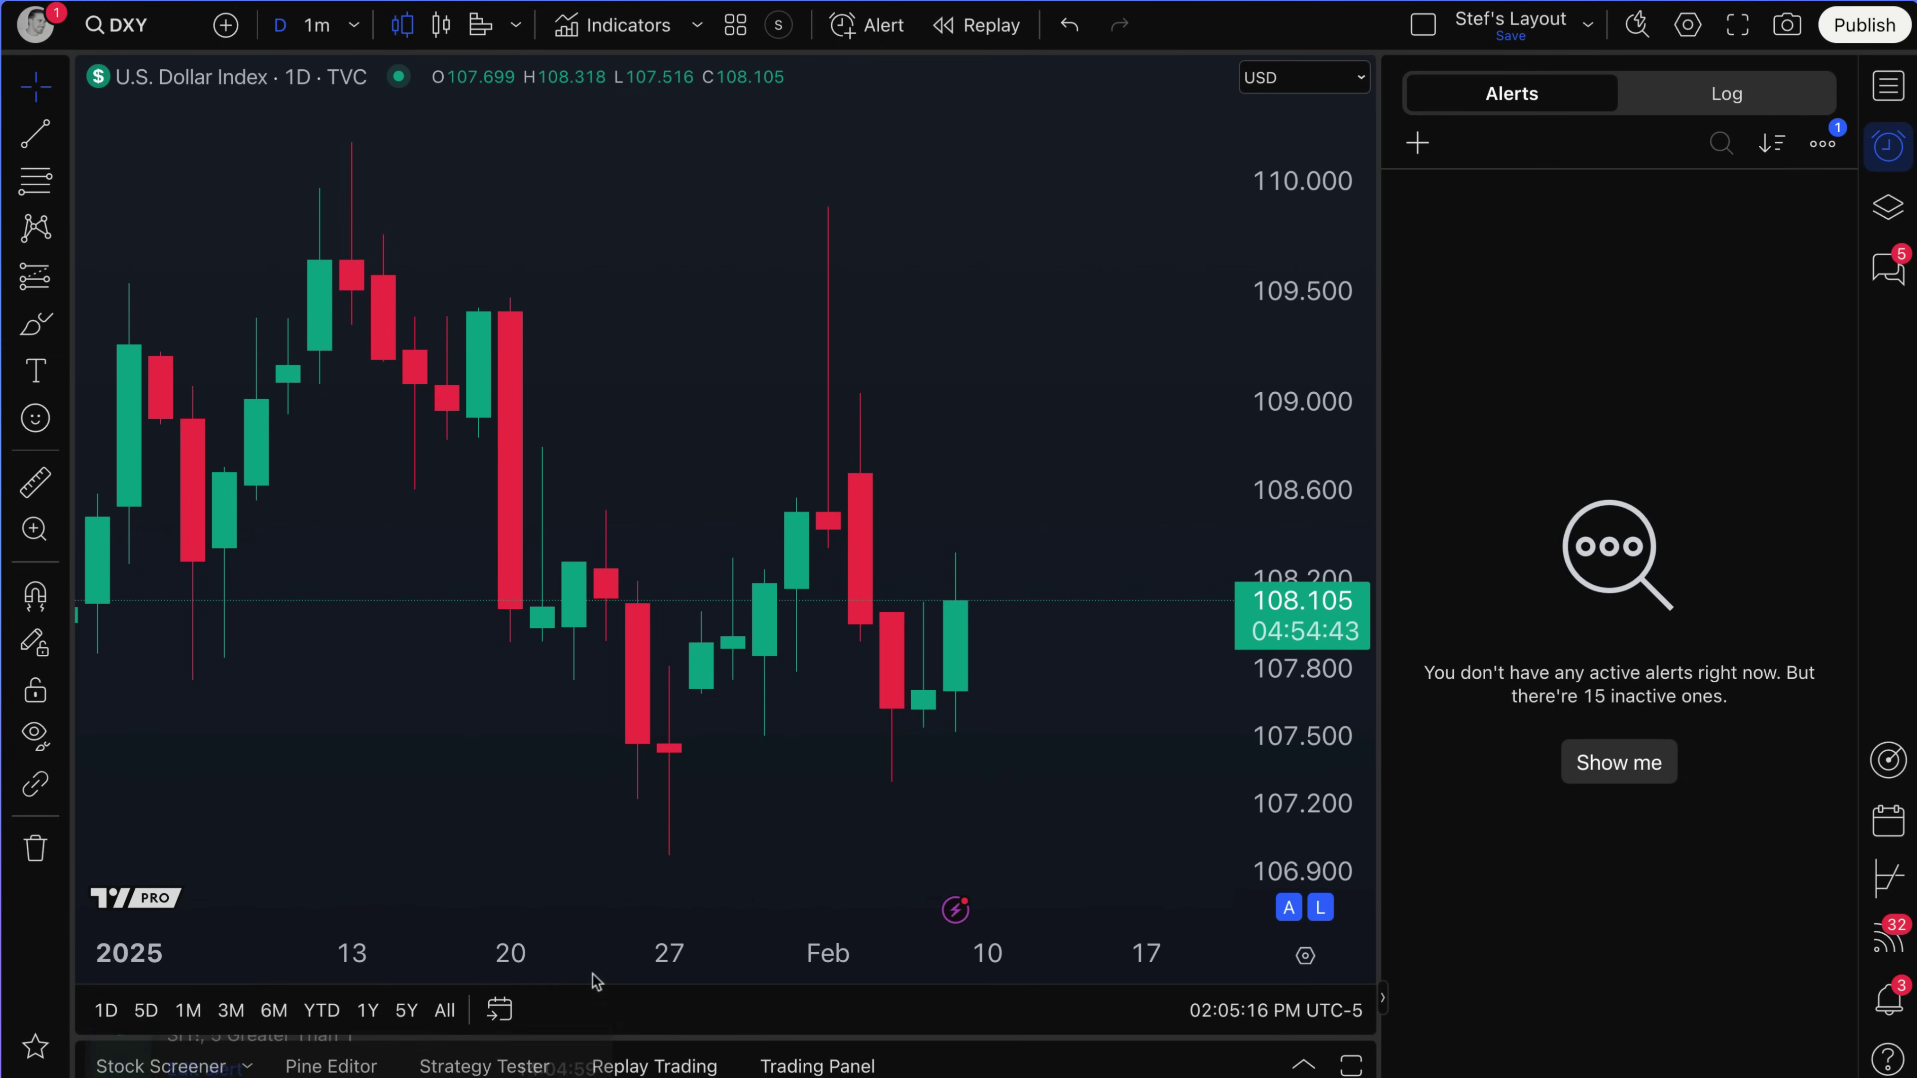
Step: Examine the alert log to see which Day Trading List symbols triggered
{"action": "left_click", "coordinate": [1736, 95]}
{"action": "left_click", "coordinate": [1519, 96]}
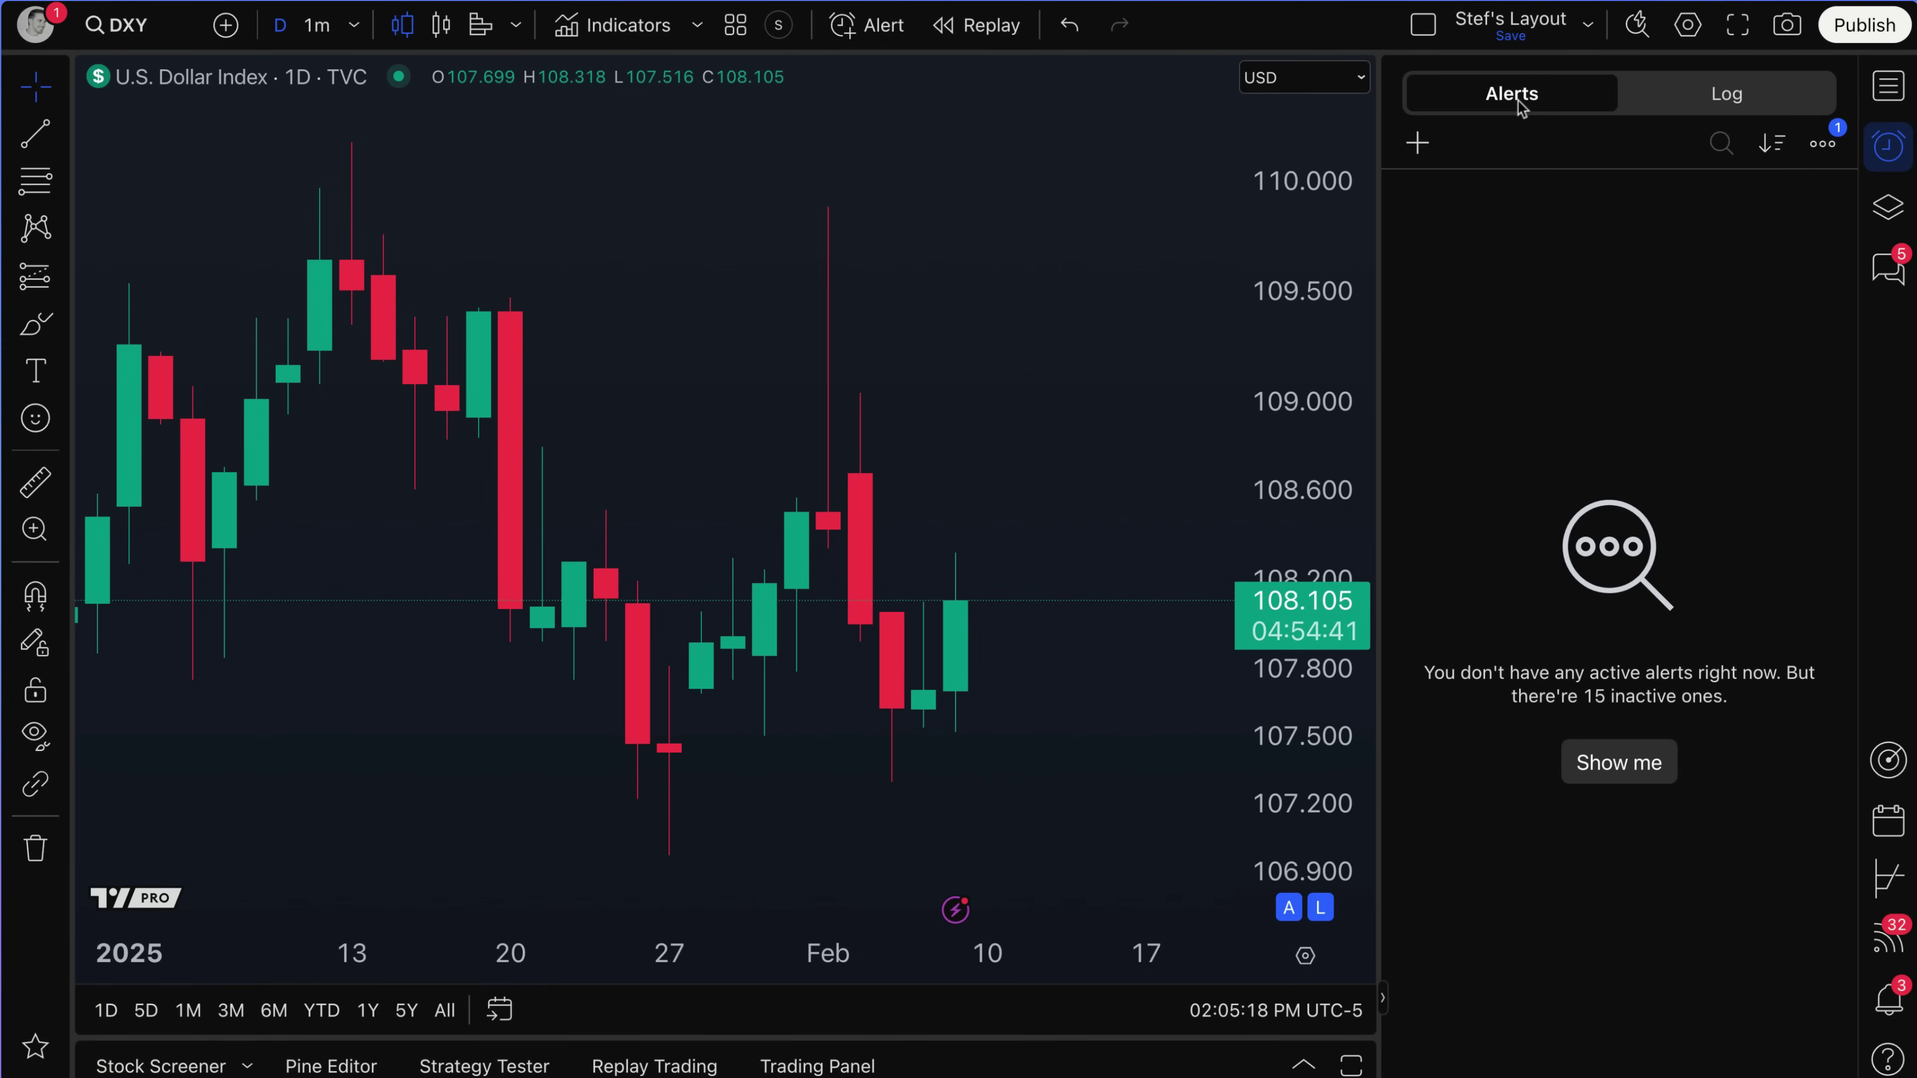
{"action": "left_click", "coordinate": [1711, 94]}
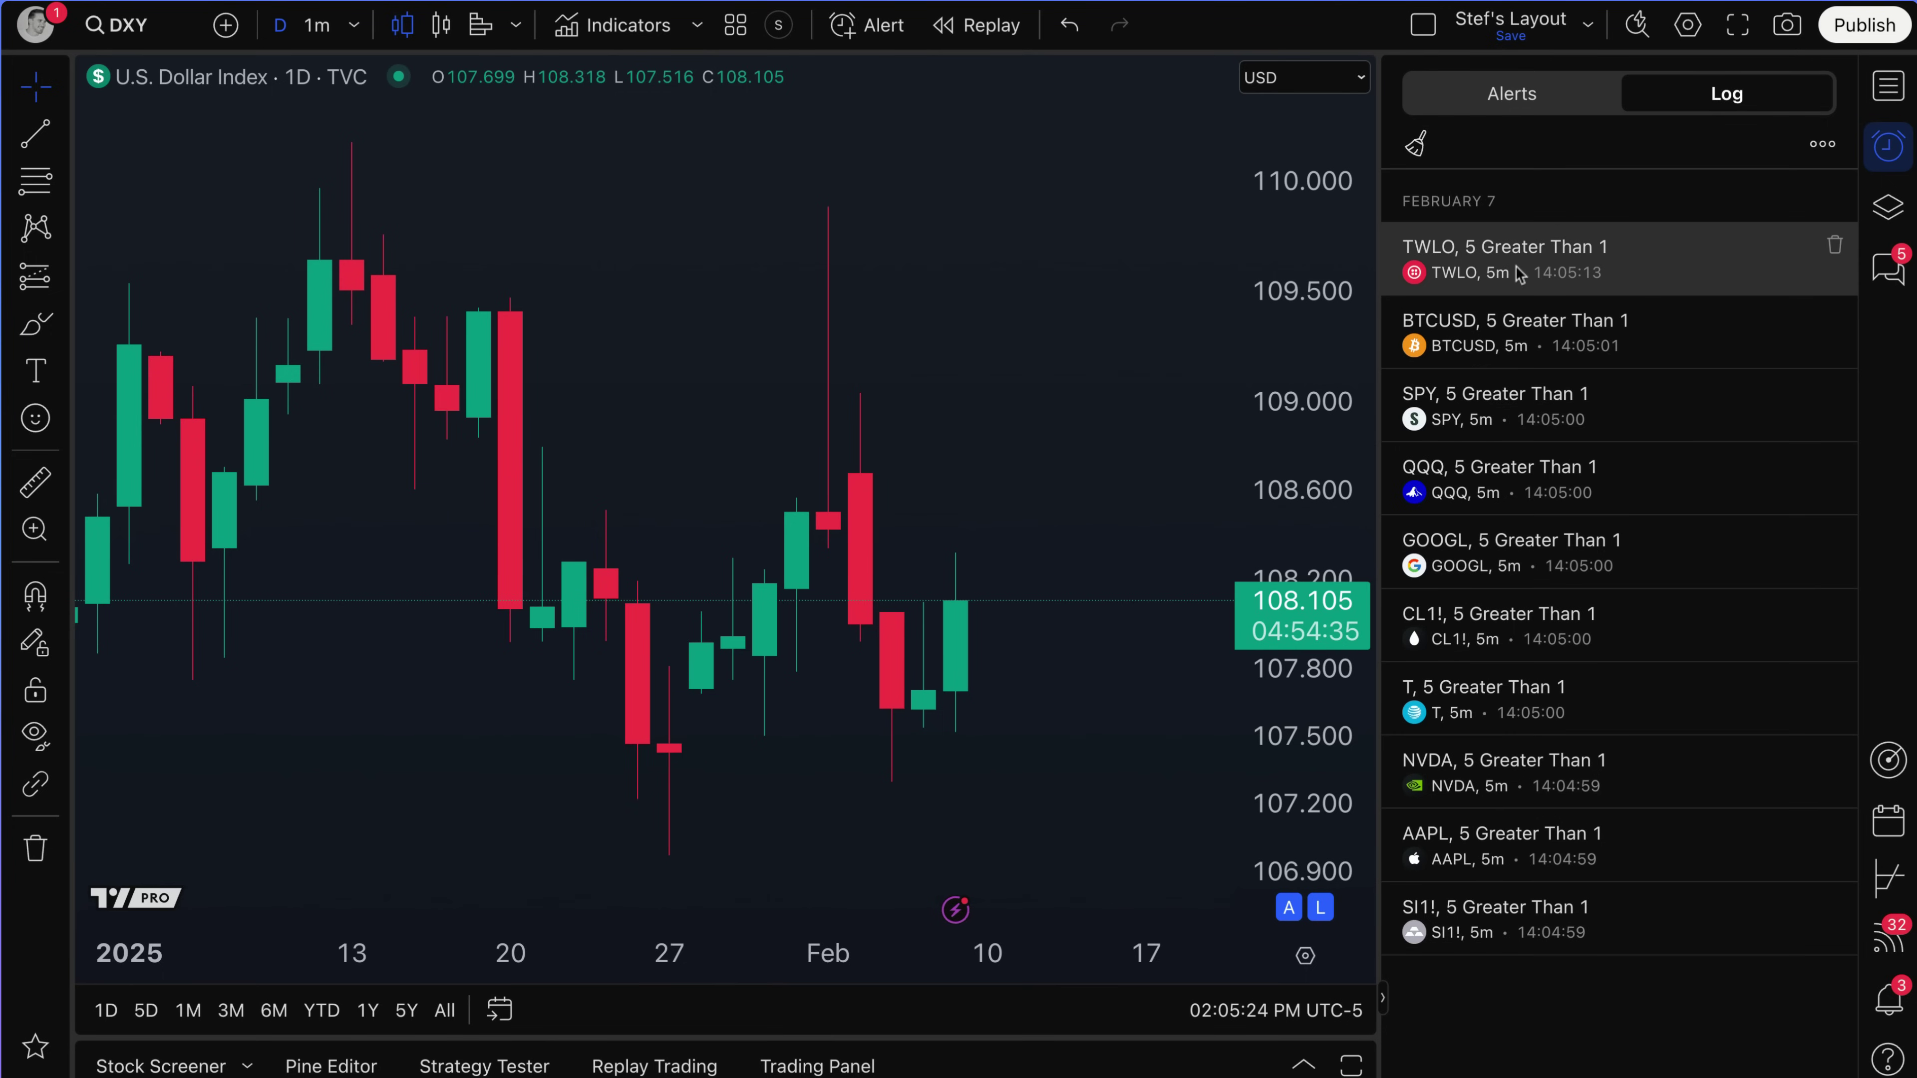
{"action": "mouse_move", "coordinate": [1517, 920]}
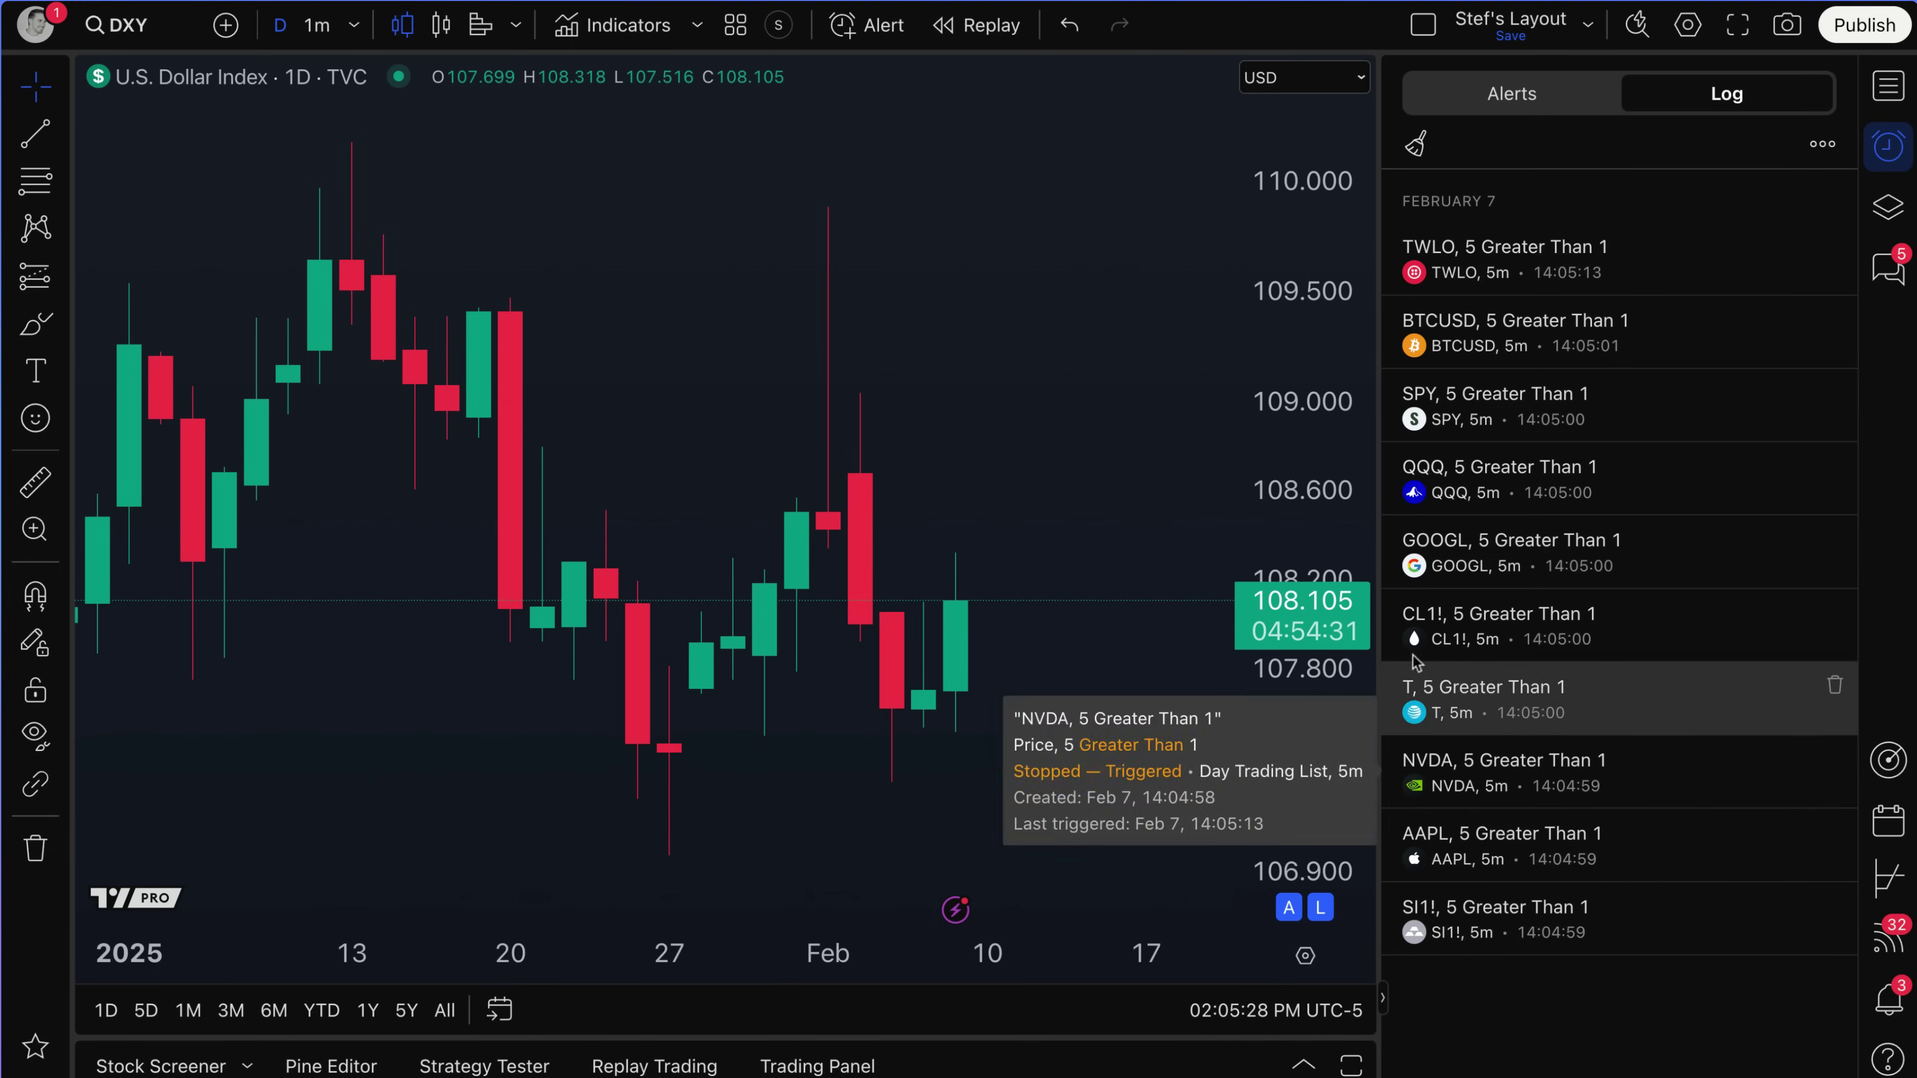
Step: Return to the watchlist and start a new alert with Day Trading List as its symbols
{"action": "left_click", "coordinate": [1894, 81]}
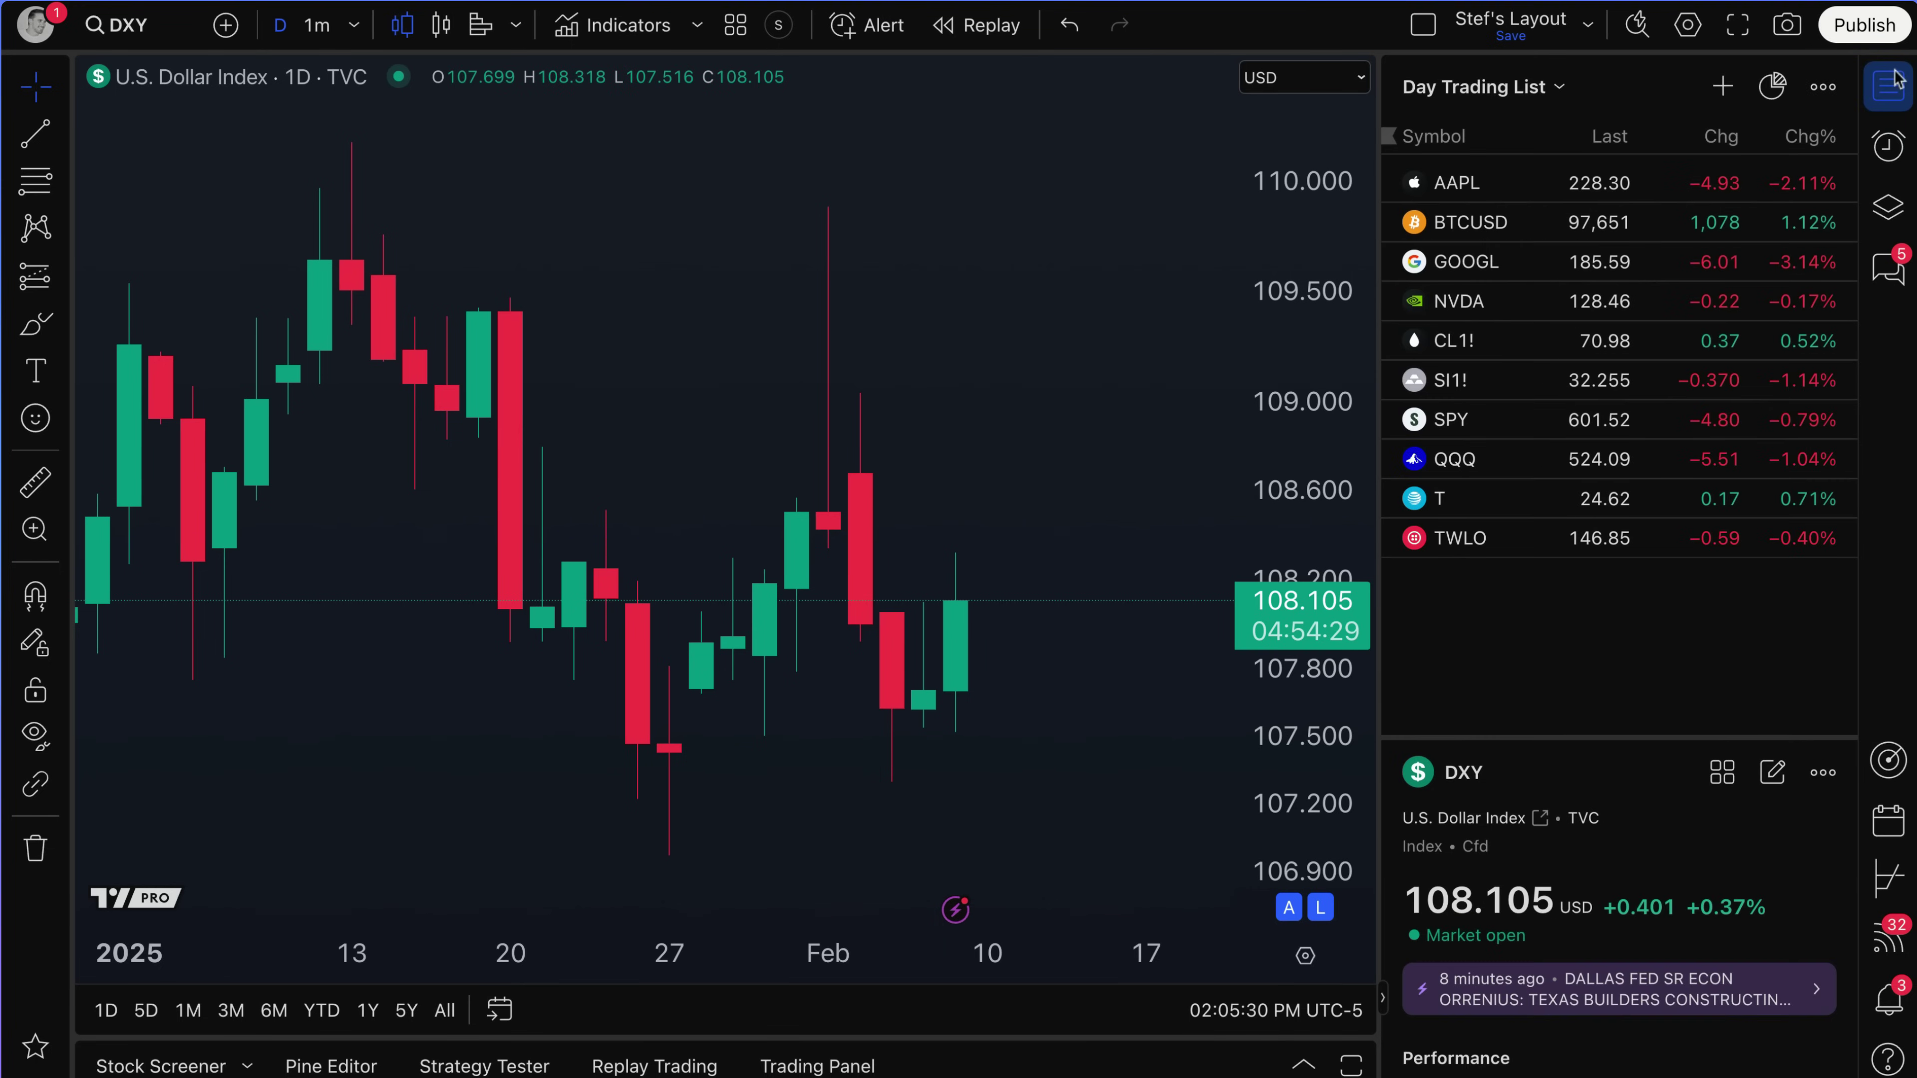
{"action": "left_click", "coordinate": [869, 25]}
{"action": "left_click_drag", "start_coordinate": [1049, 104], "coordinate": [849, 103]}
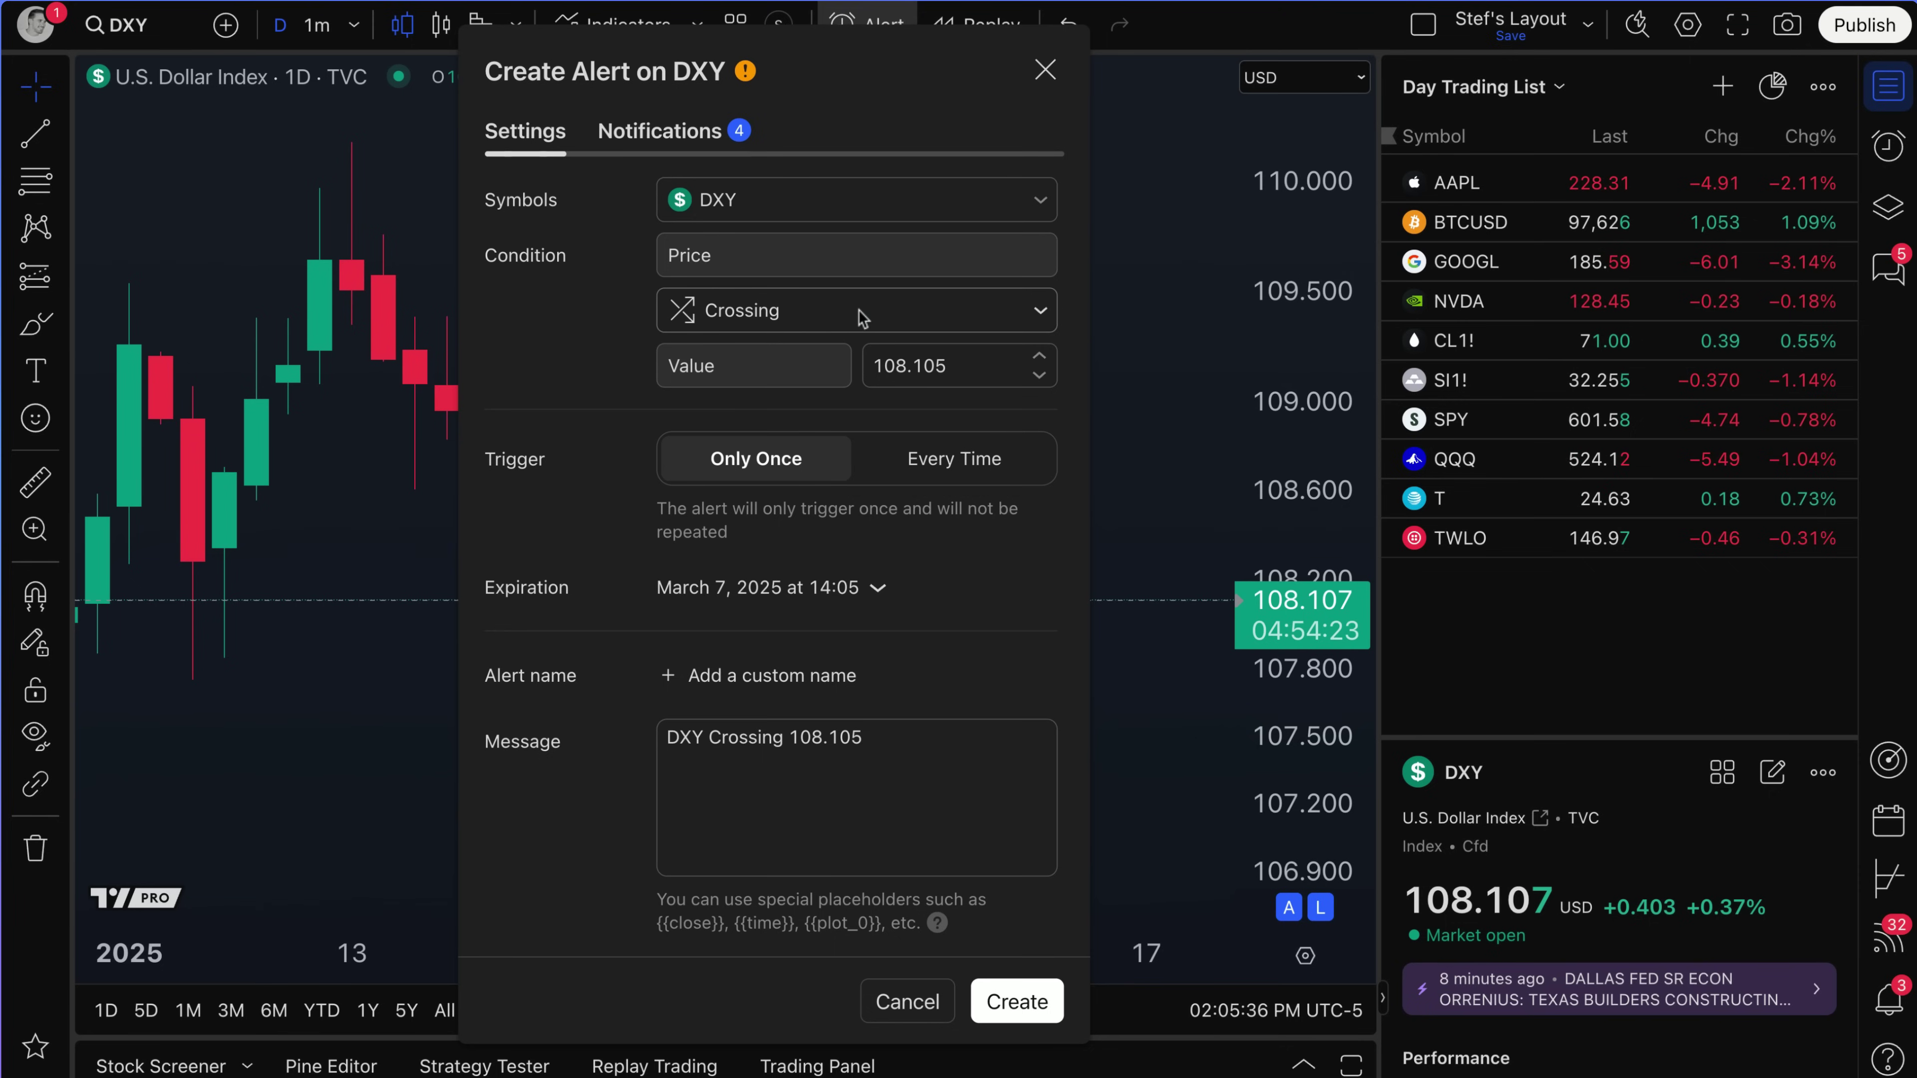
{"action": "left_click", "coordinate": [950, 218]}
{"action": "left_click", "coordinate": [989, 291]}
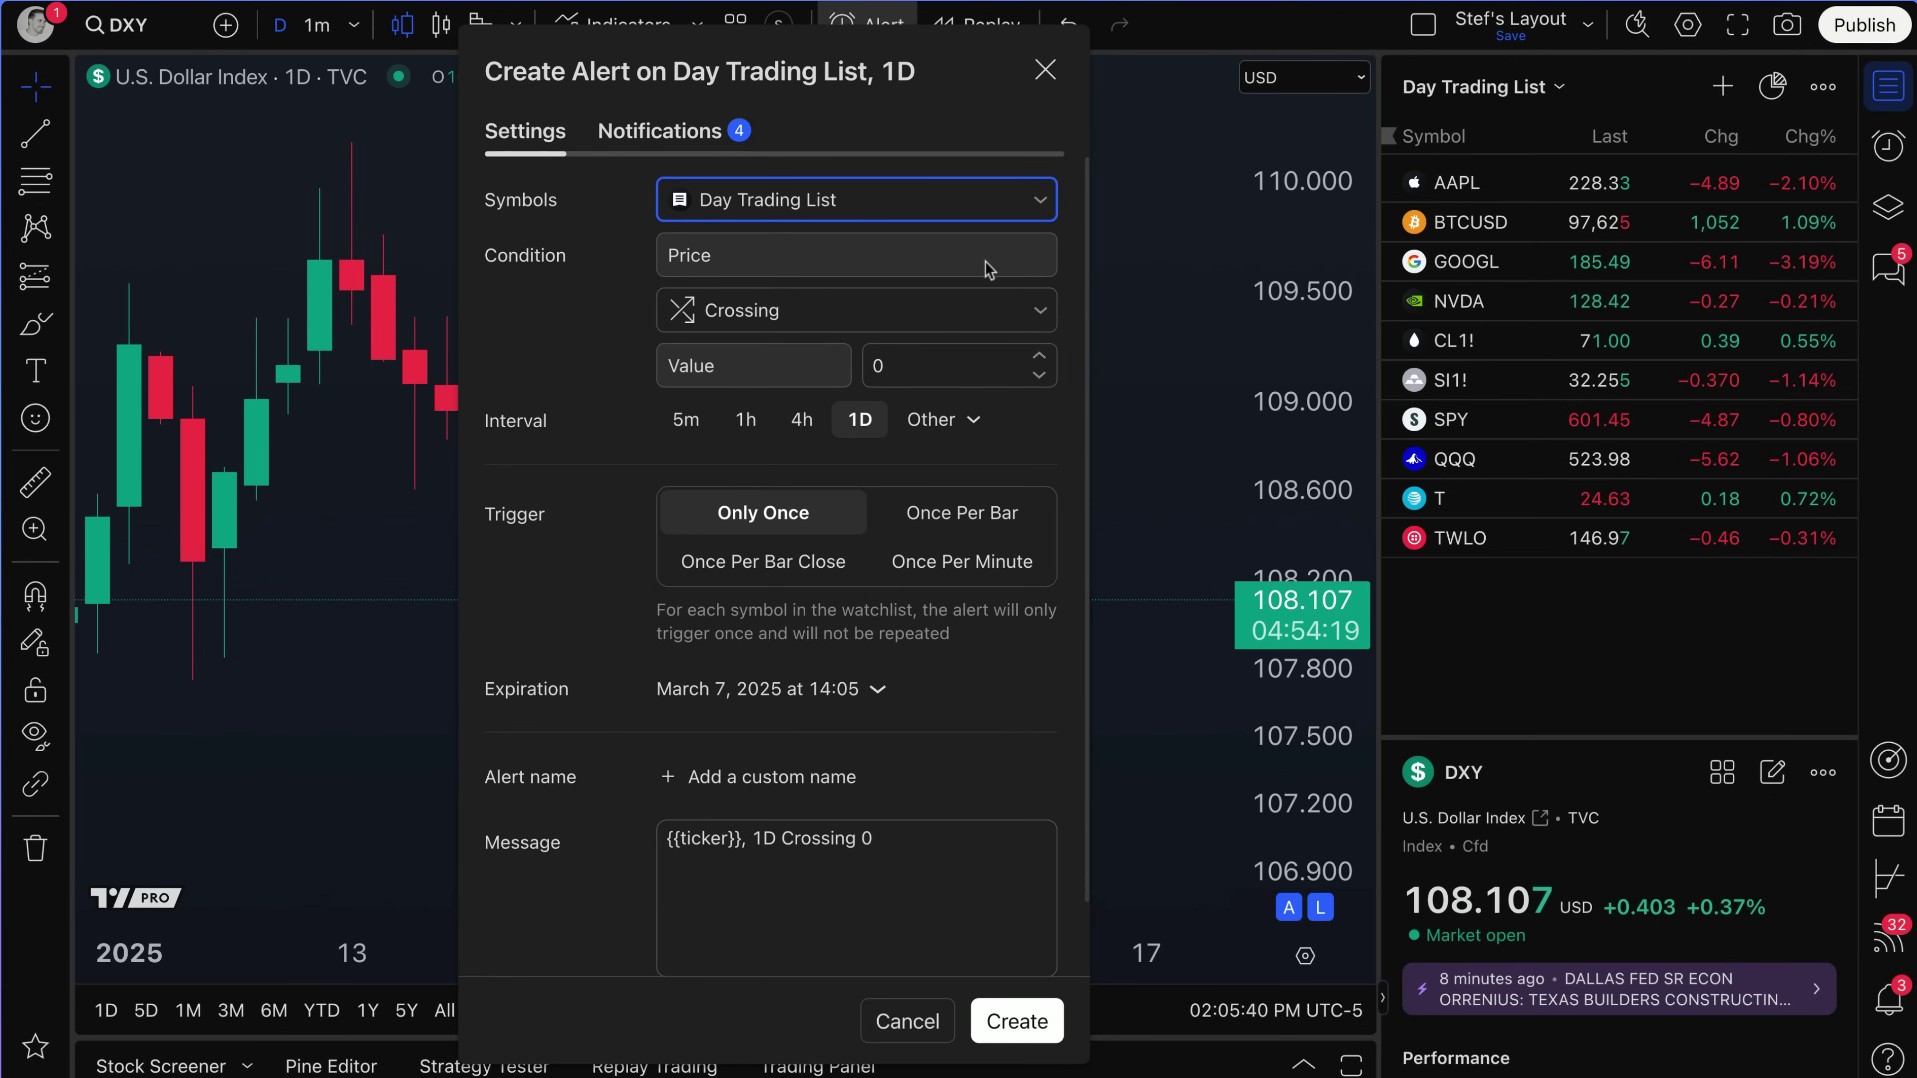
Step: Set the new alert's condition to Moving Up % with a value of 1%
{"action": "left_click", "coordinate": [810, 314]}
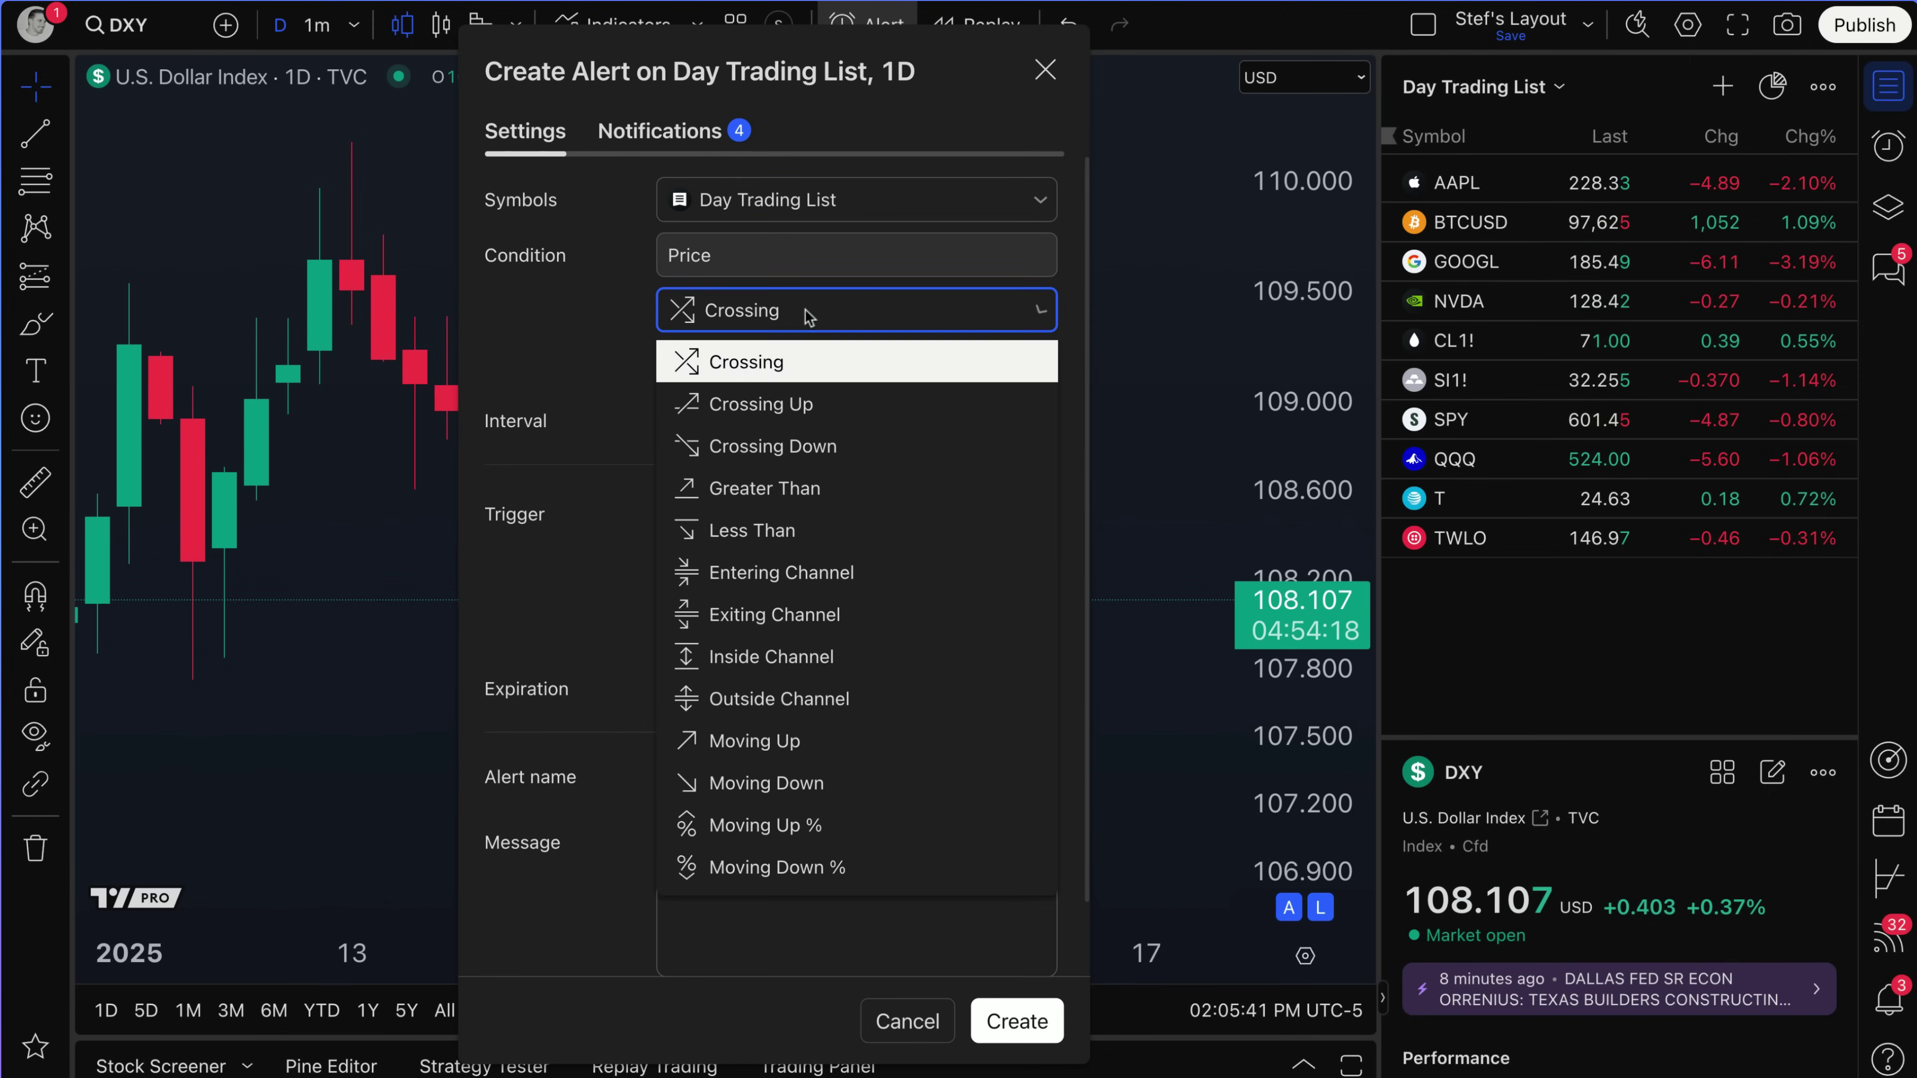
{"action": "left_click", "coordinate": [818, 826]}
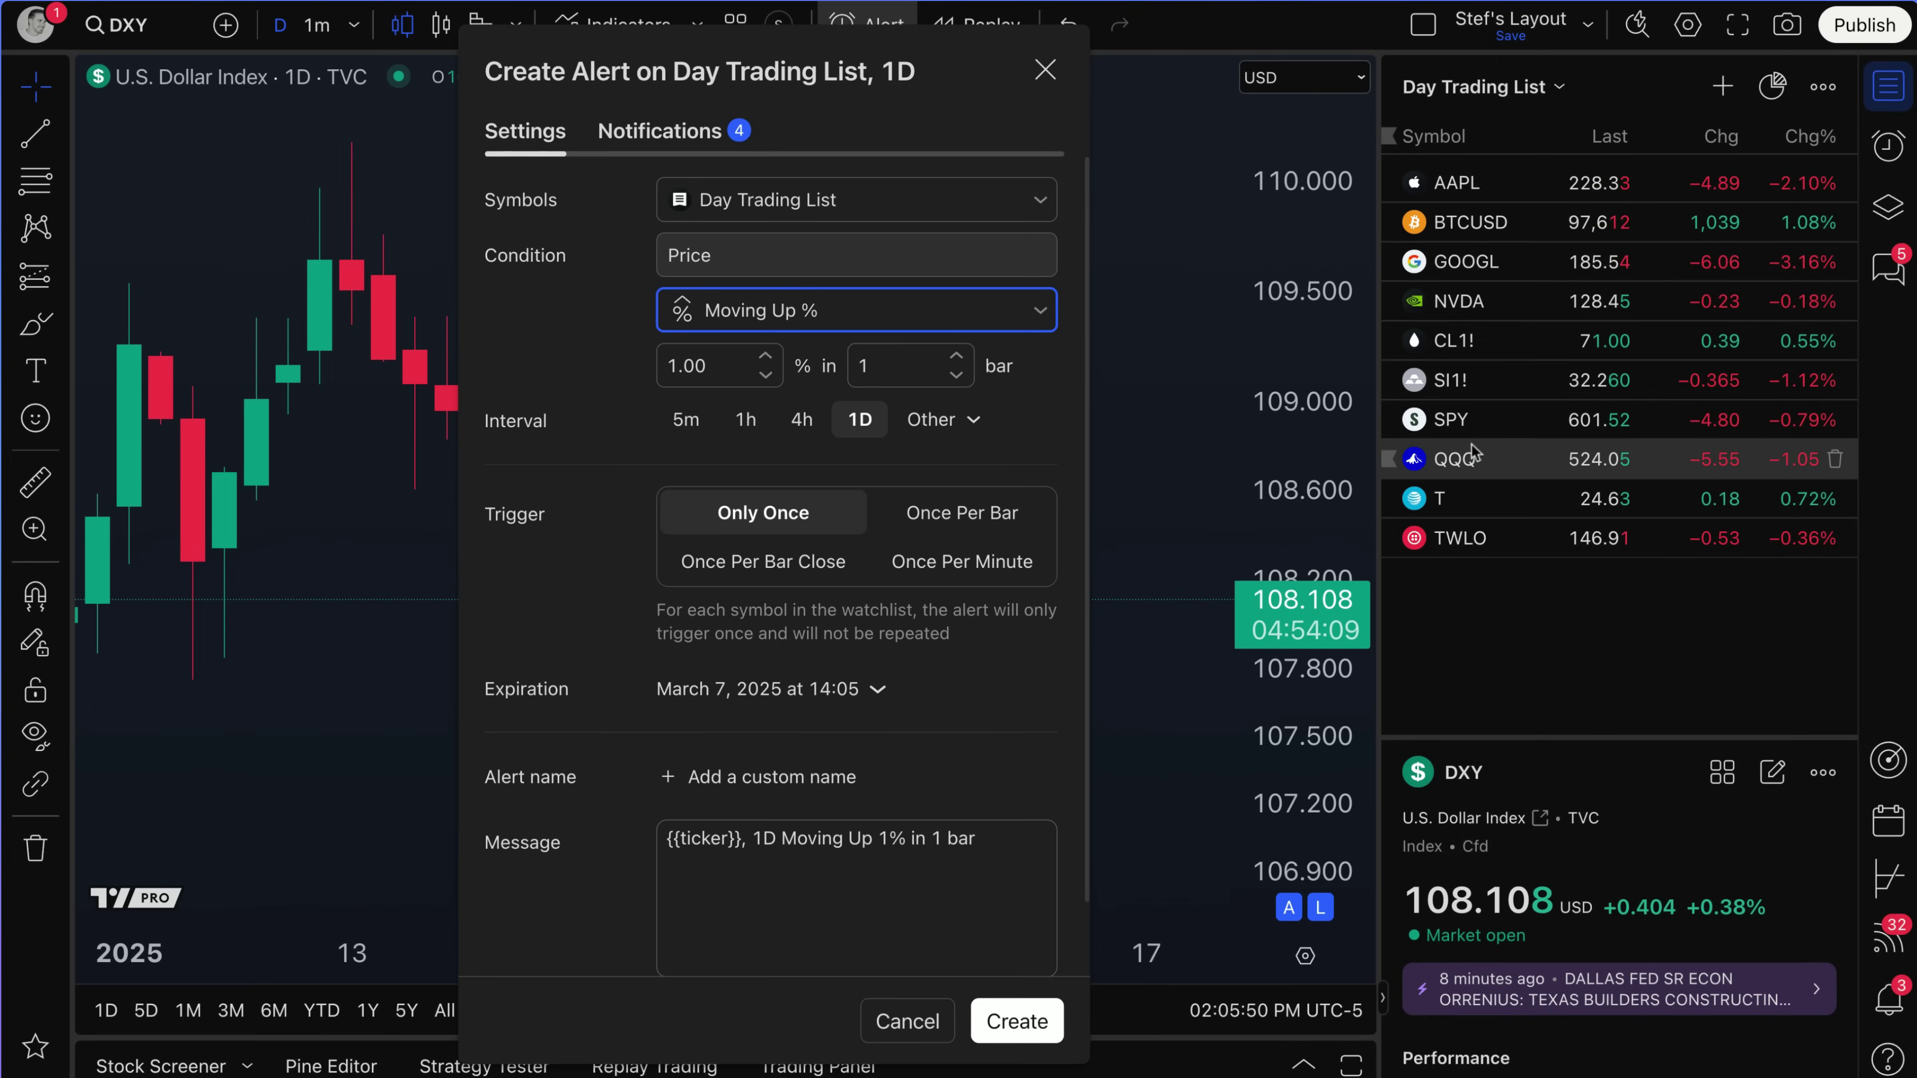
{"action": "double_click", "coordinate": [719, 370]}
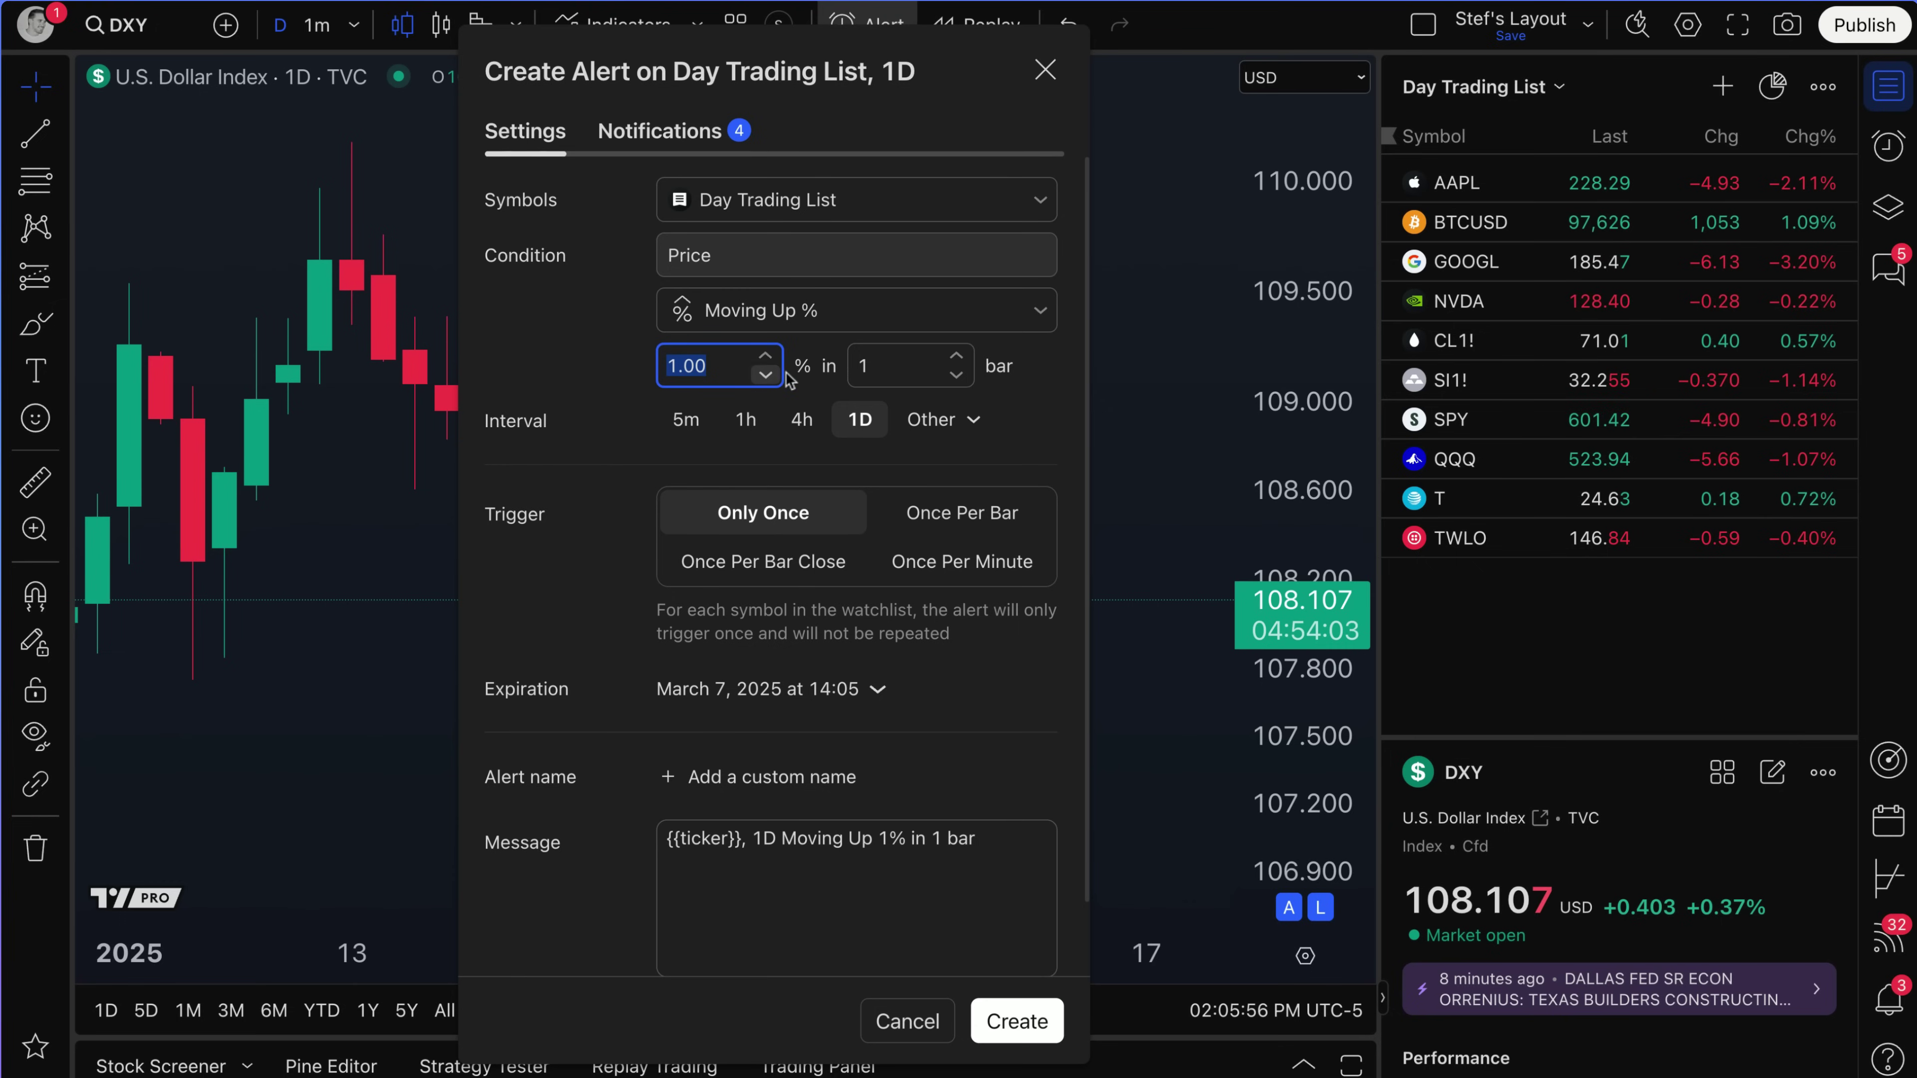
{"action": "left_click", "coordinate": [706, 368]}
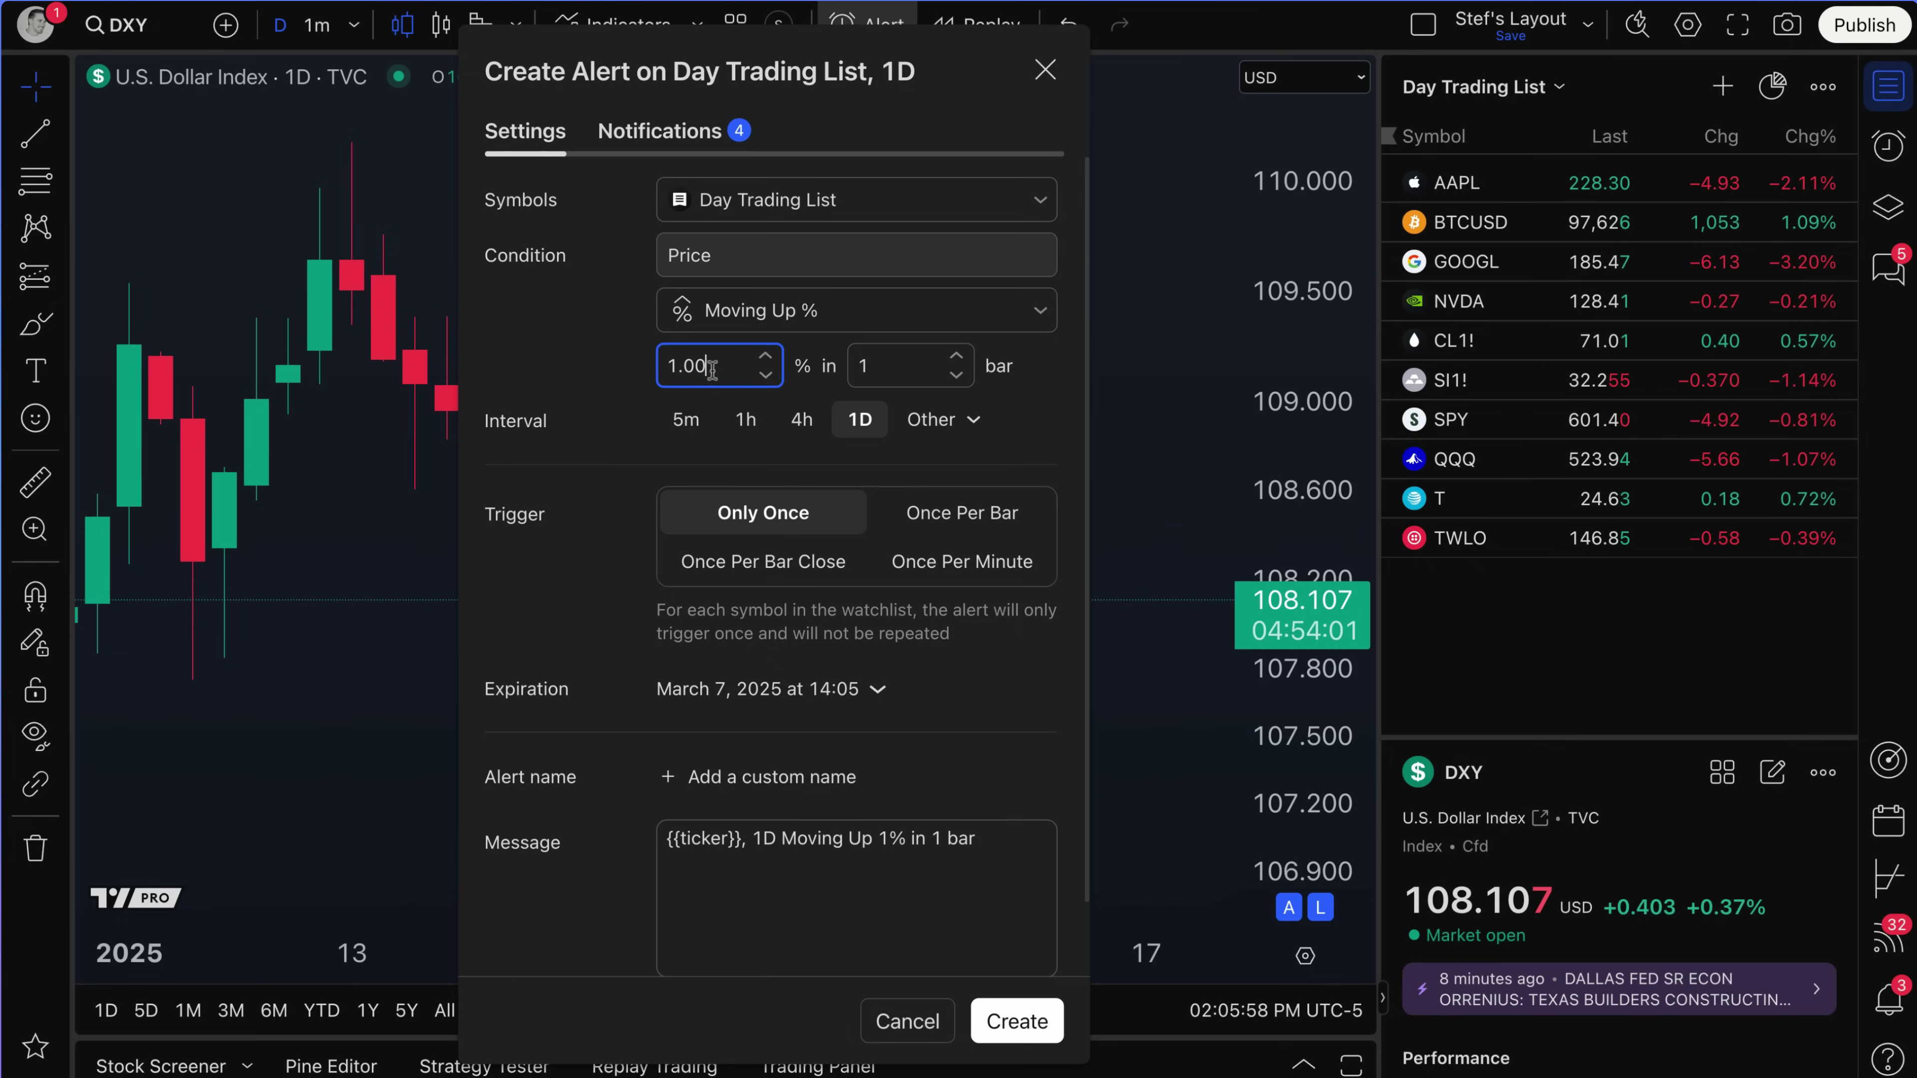
{"action": "left_click_drag", "start_coordinate": [721, 368], "coordinate": [652, 370]}
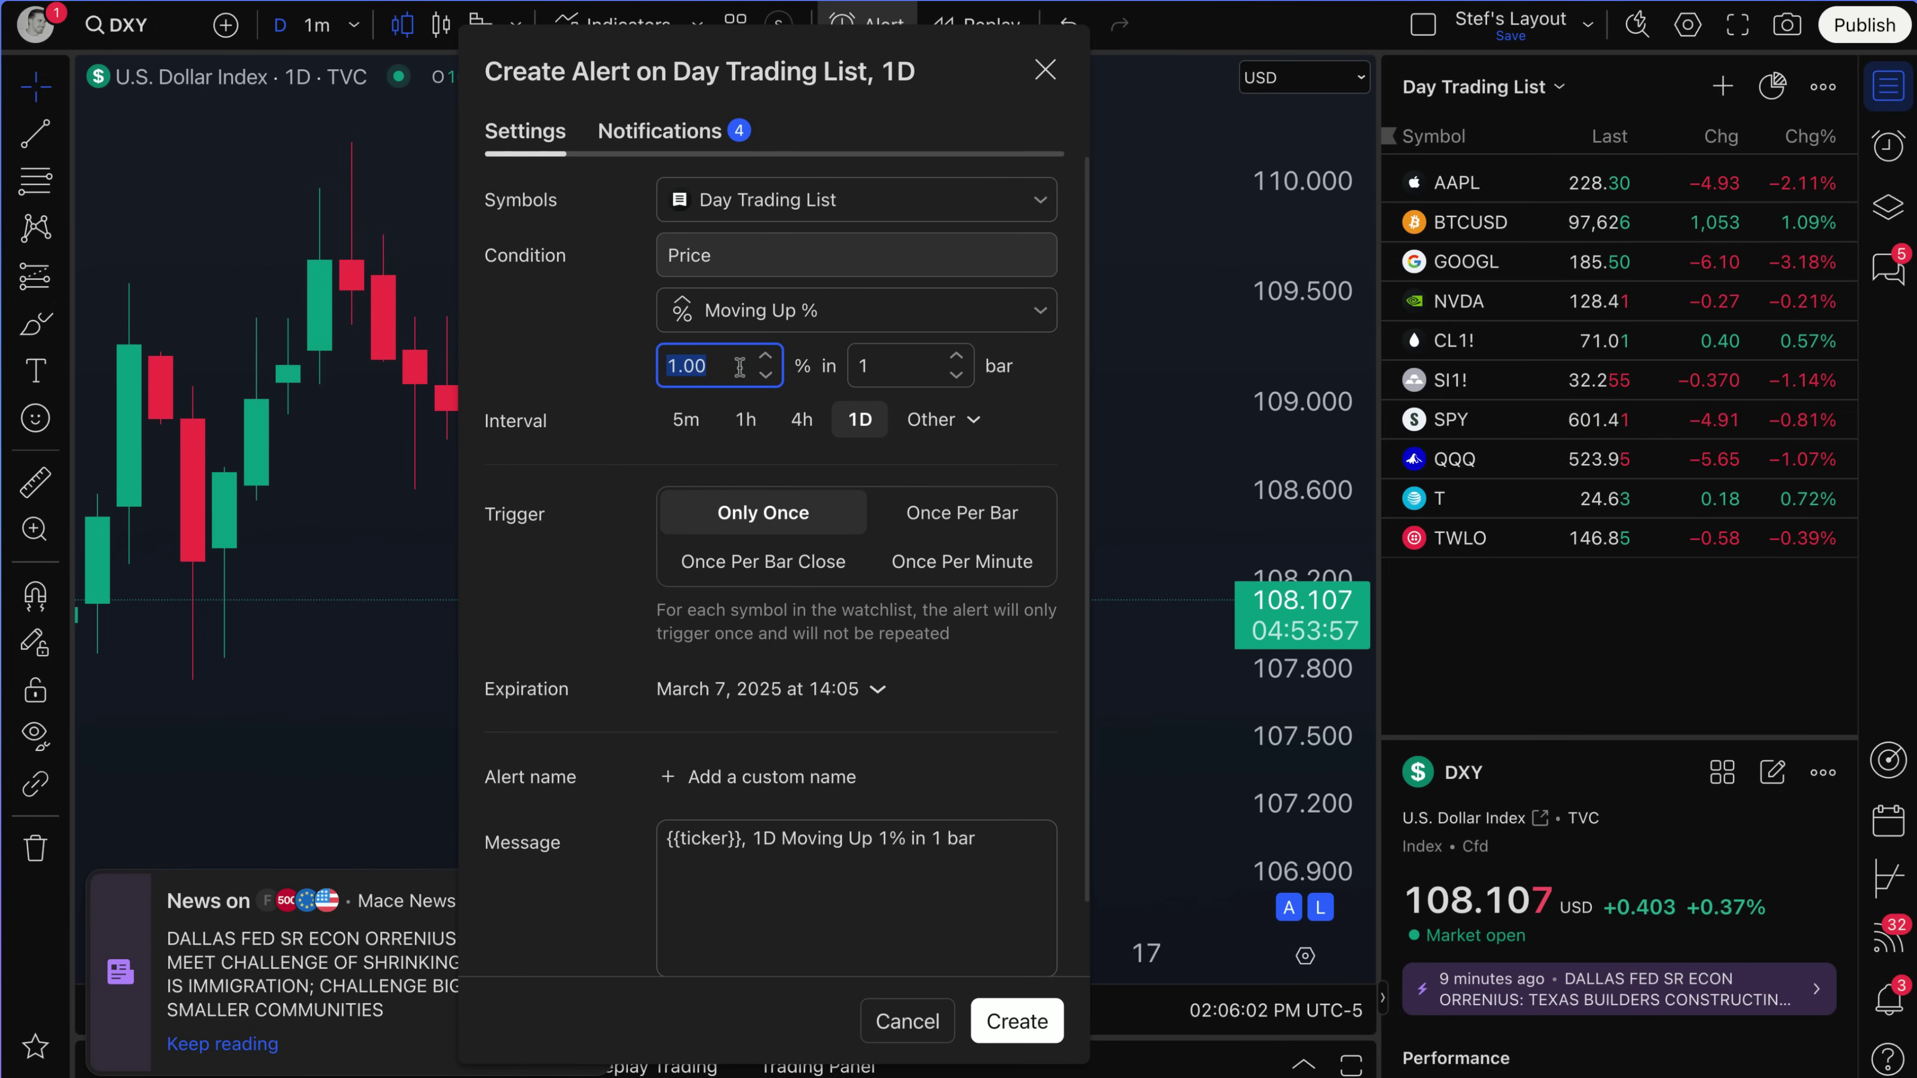
{"action": "type", "text": "1"}
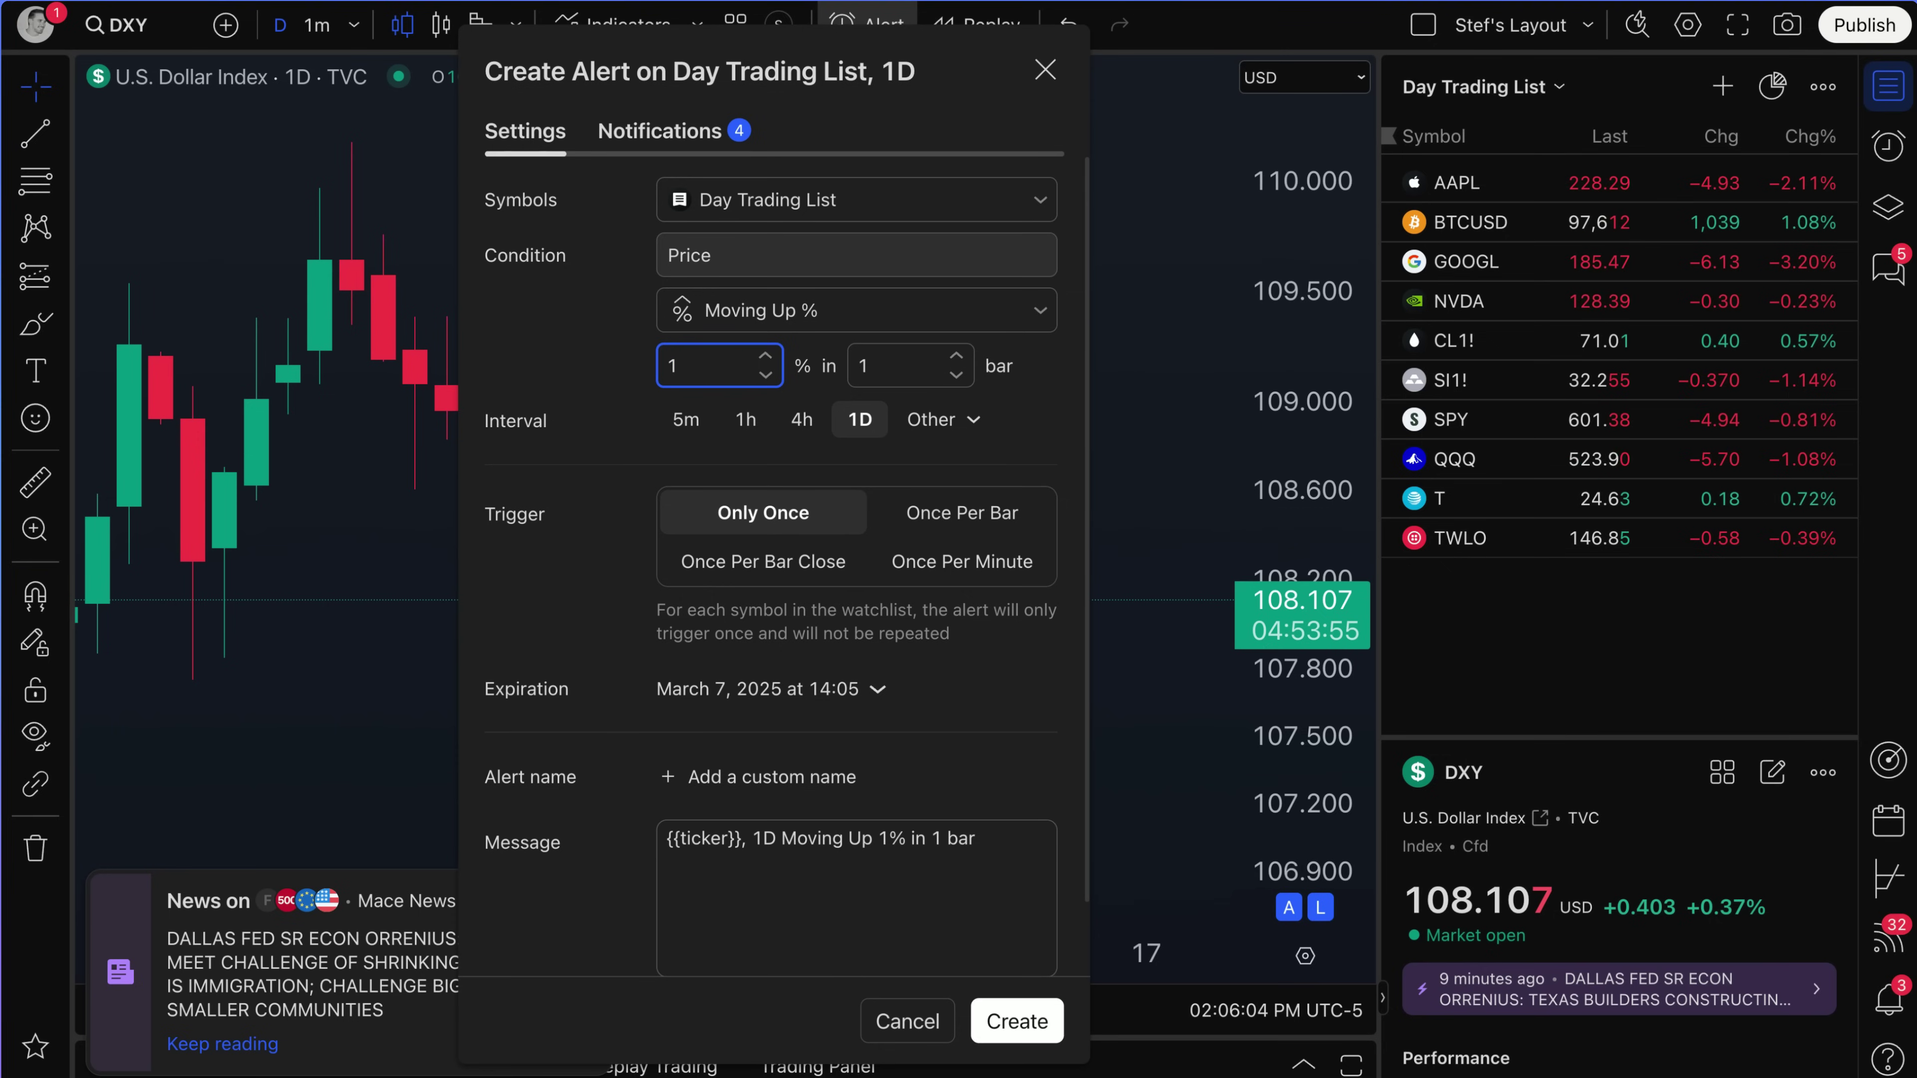
Step: Try 2 bars as the period for the percentage move, and put it back to 1 bar
{"action": "left_click", "coordinate": [936, 370]}
{"action": "key", "text": "BackSpace"}
{"action": "type", "text": "2"}
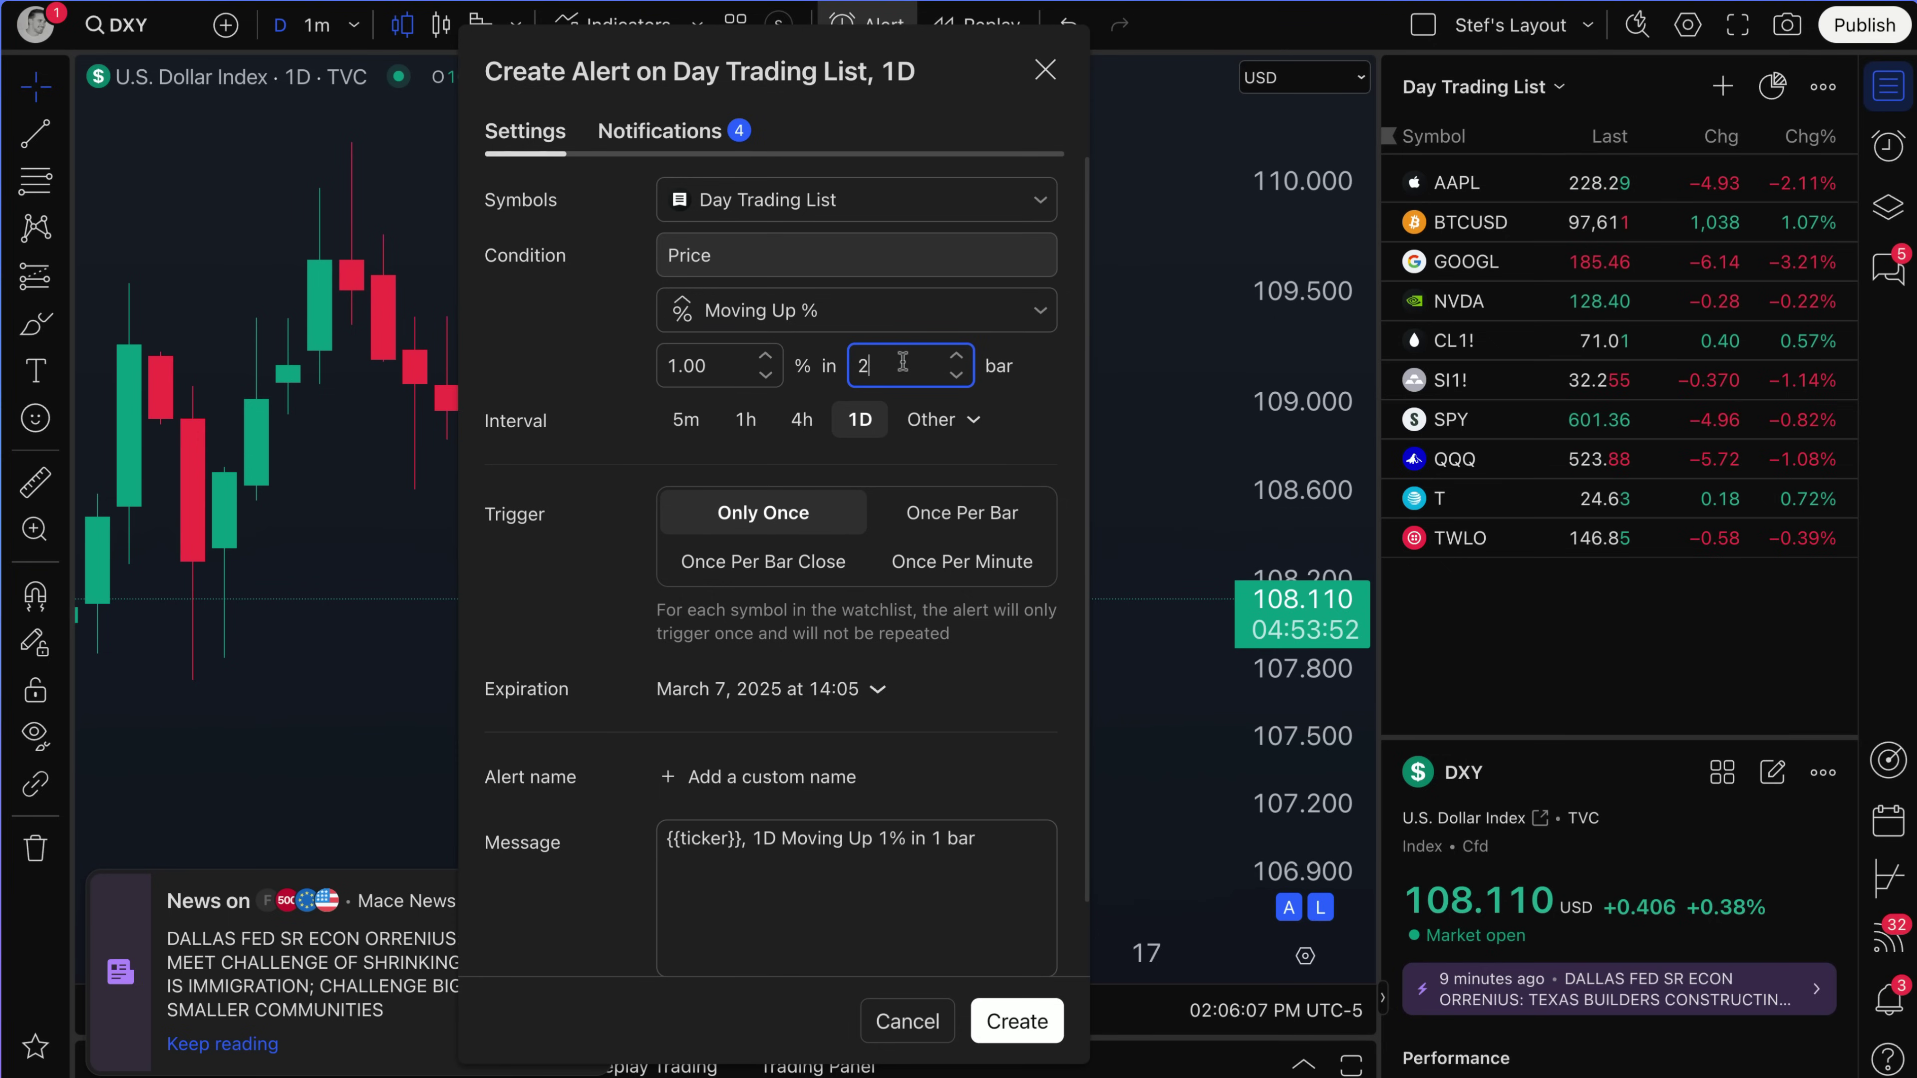
{"action": "key", "text": "BackSpace"}
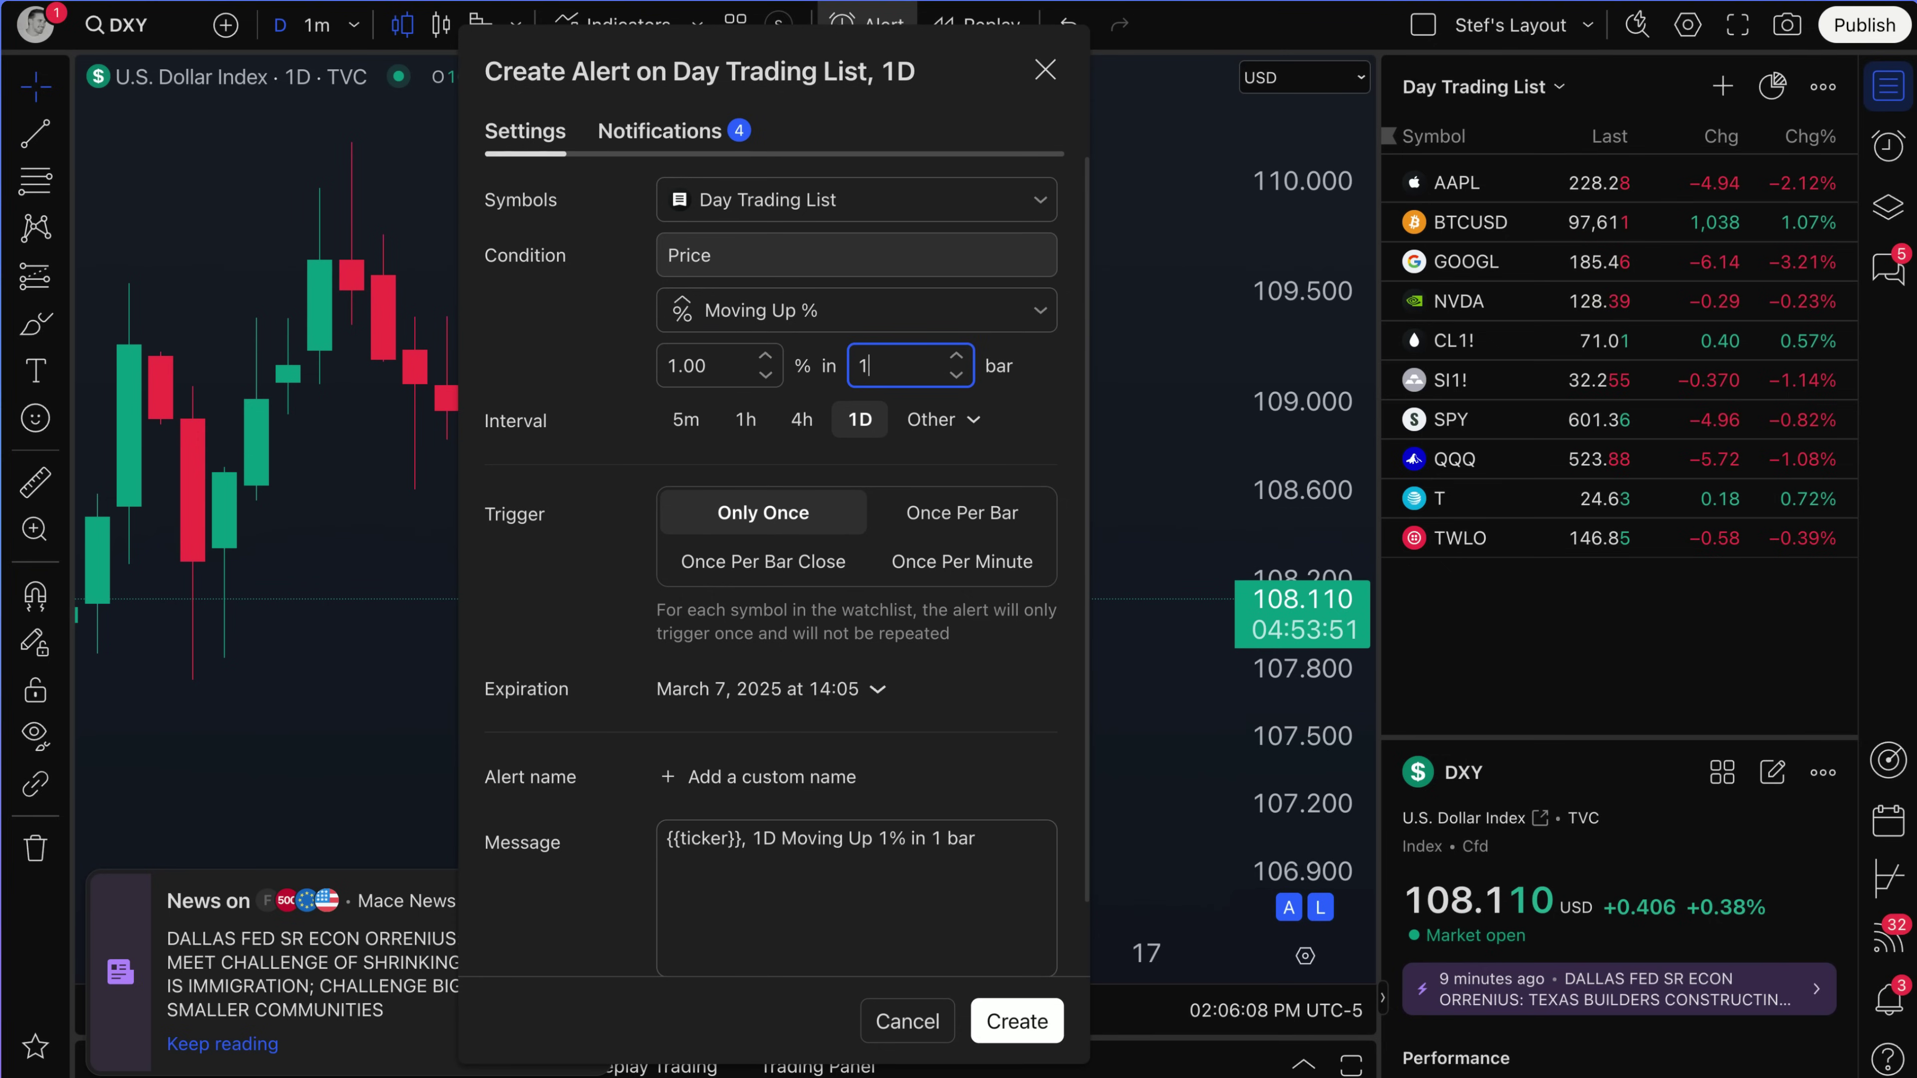
{"action": "left_click", "coordinate": [1041, 403]}
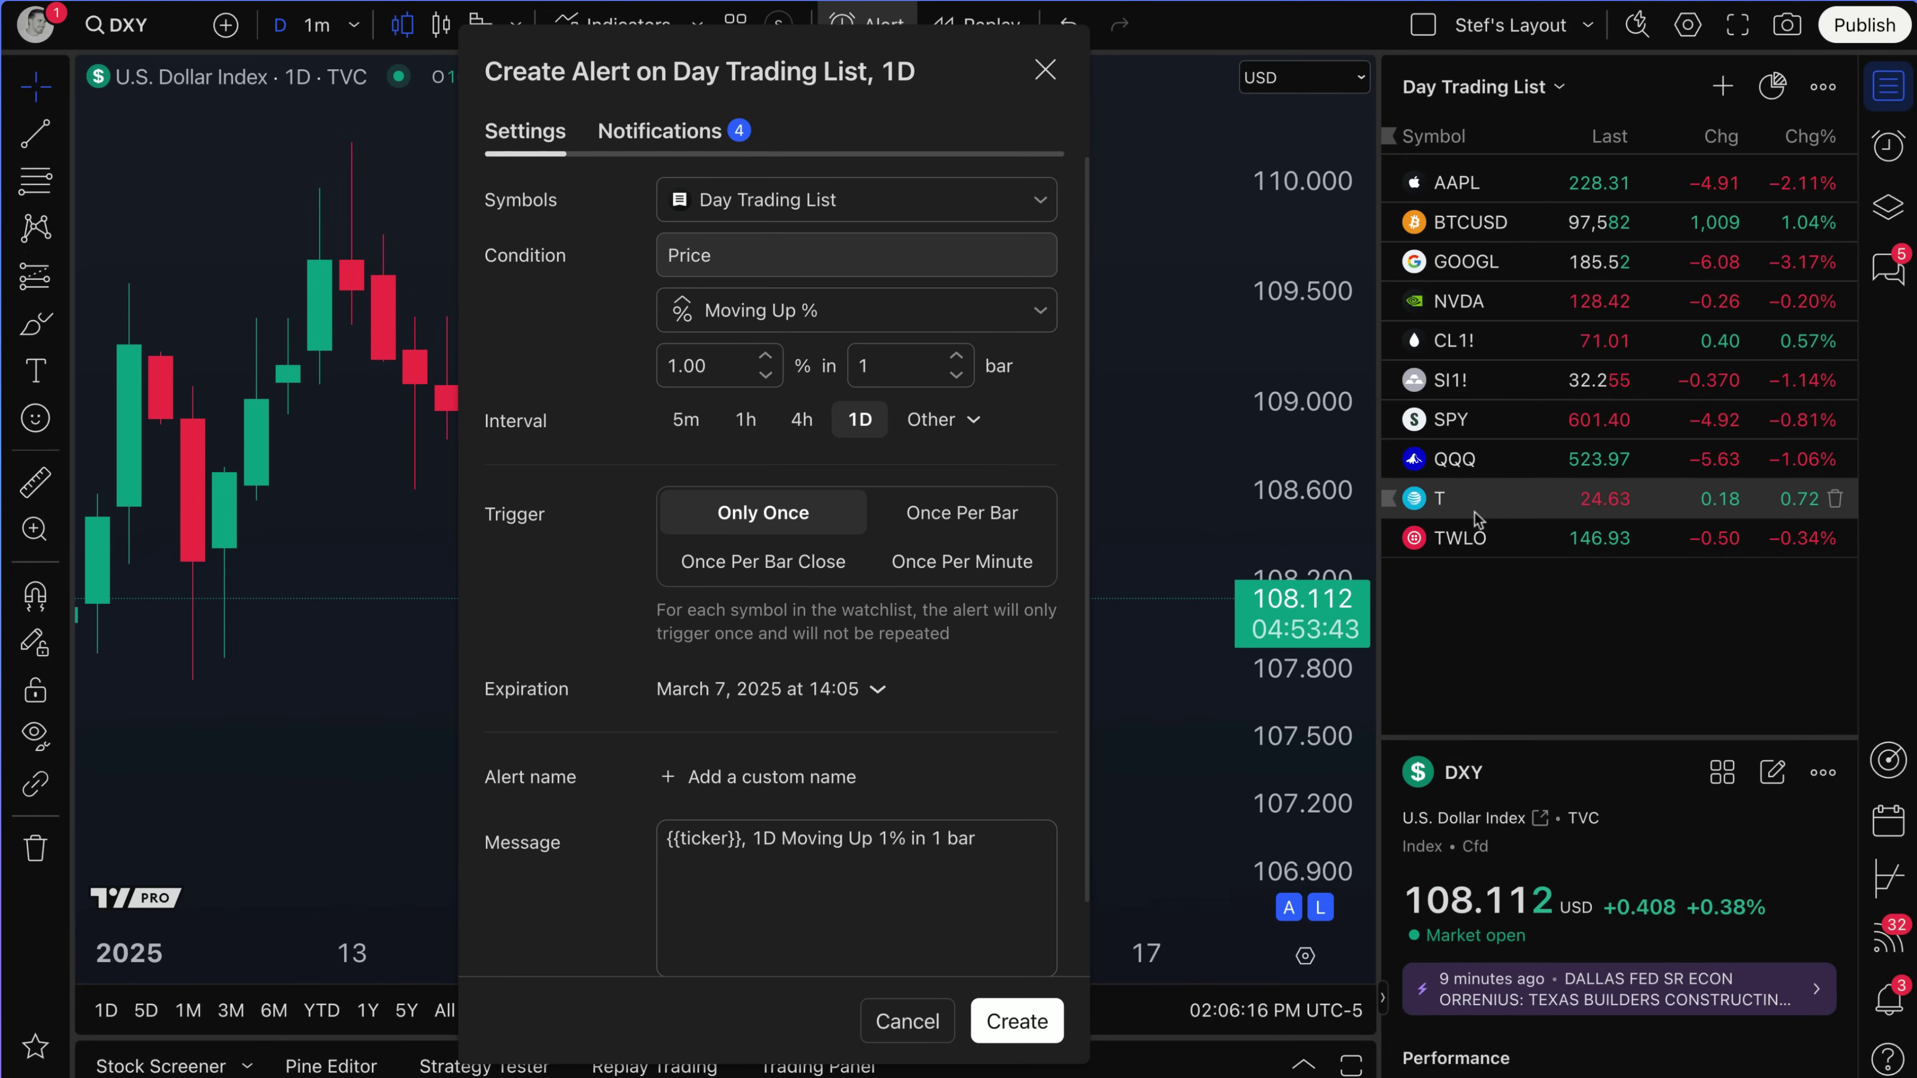
{"action": "left_click_drag", "start_coordinate": [709, 366], "coordinate": [661, 373]}
{"action": "left_click", "coordinate": [885, 371]}
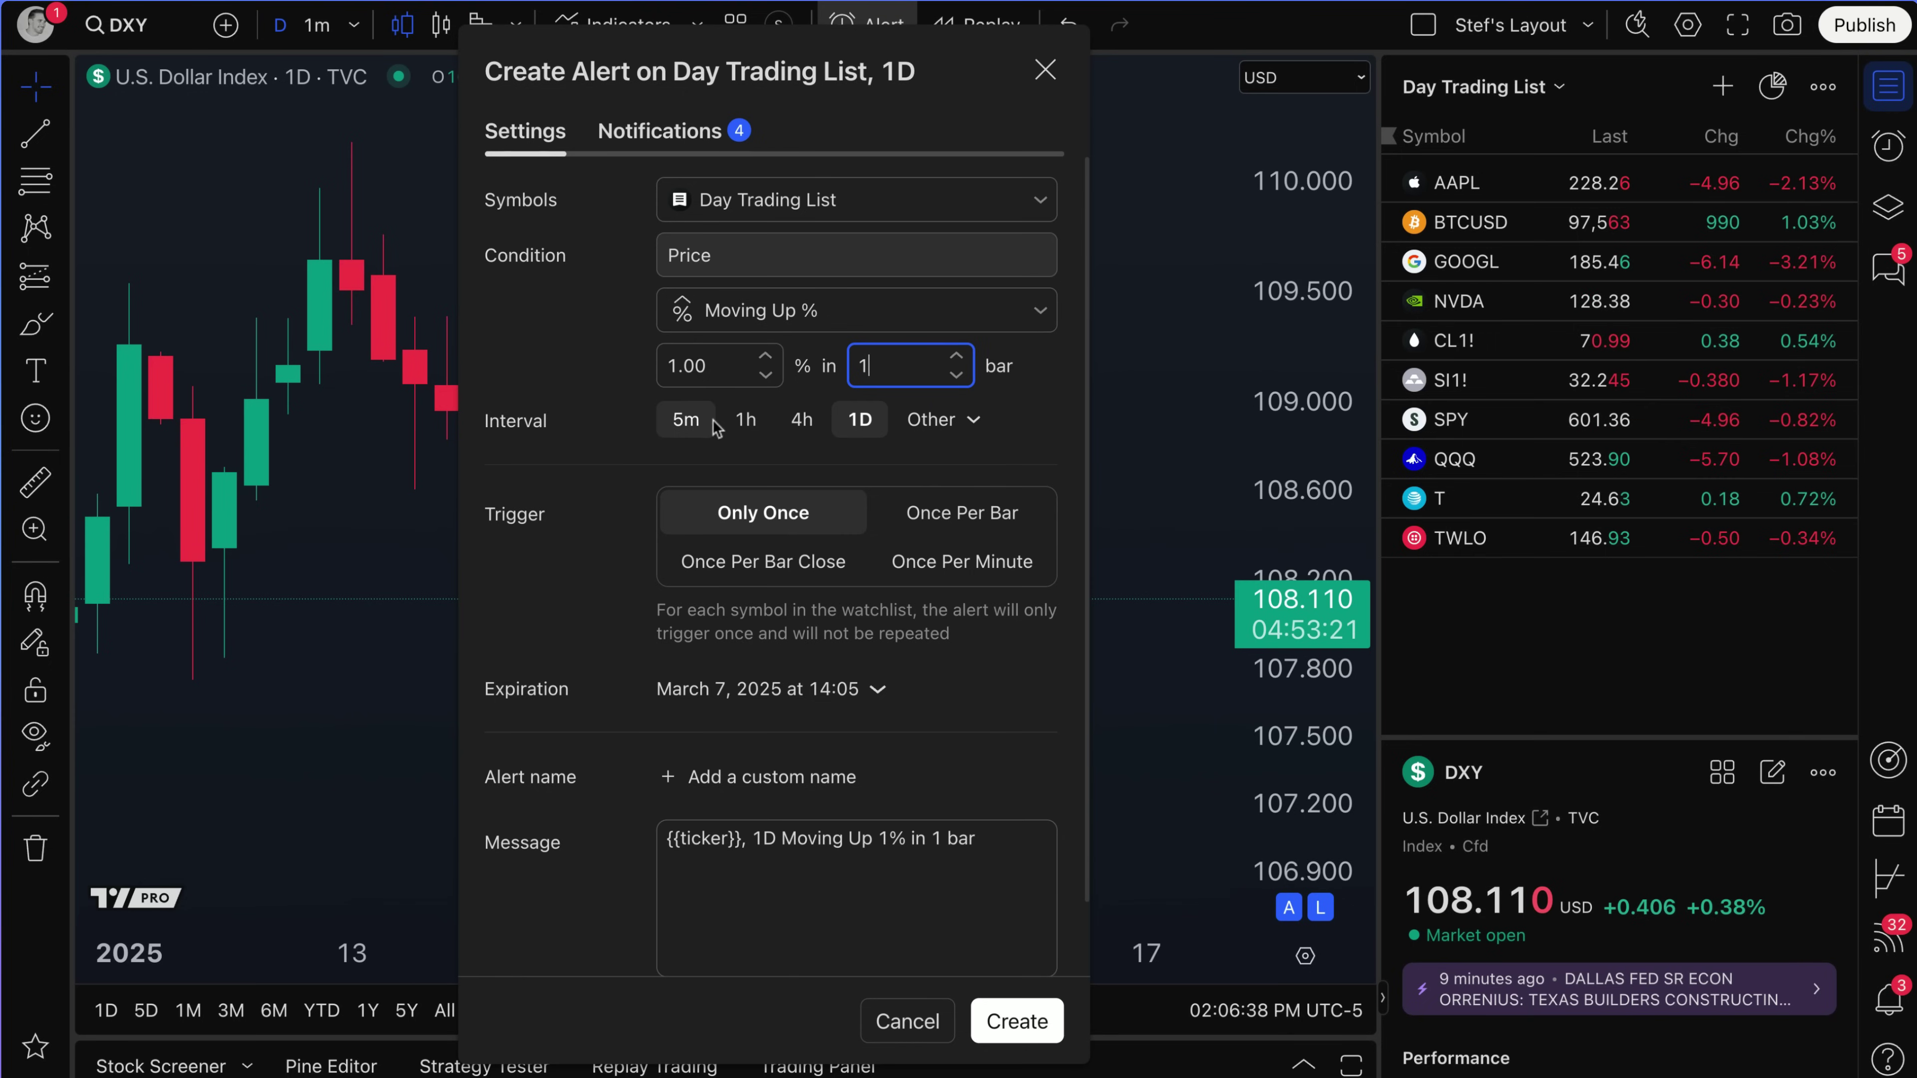
Step: Set the alert to a 0.1% upward move on the 5m interval, triggering Once Per Bar
{"action": "left_click", "coordinate": [687, 420]}
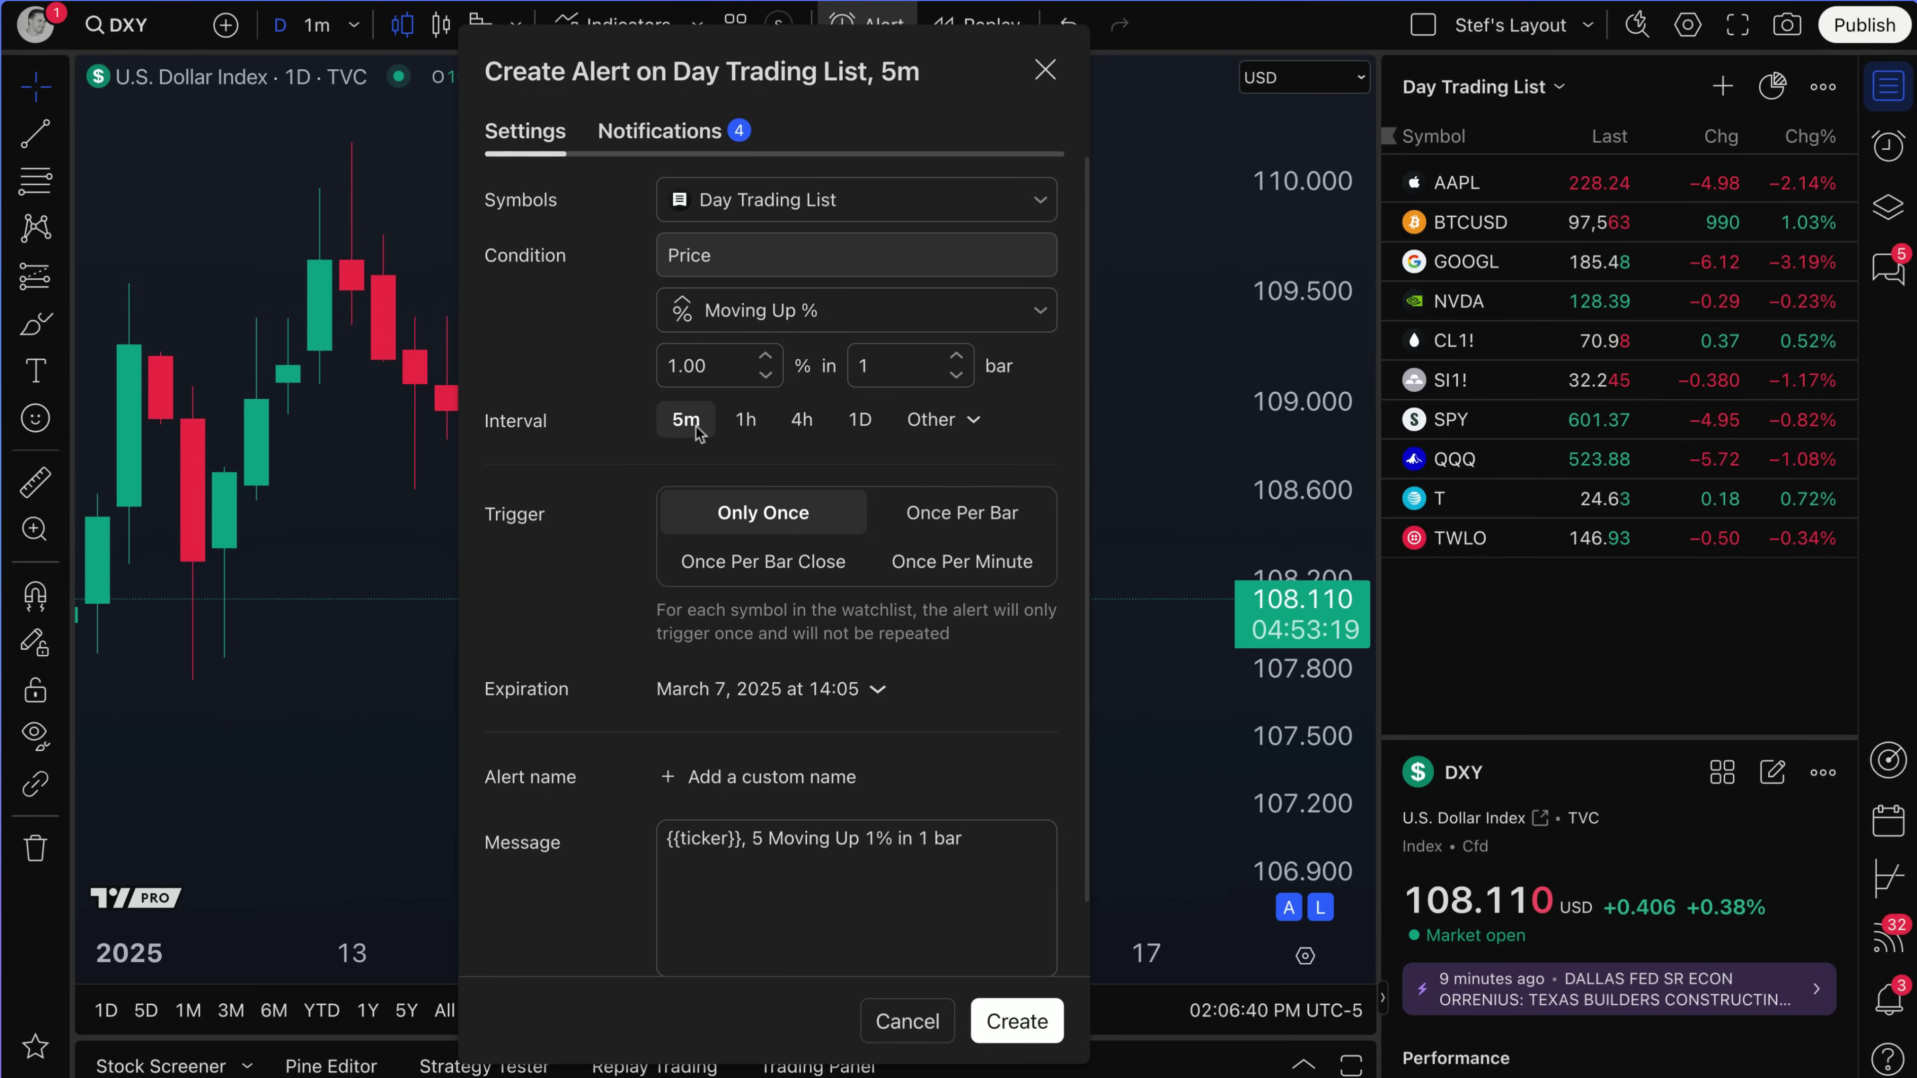
{"action": "left_click_drag", "start_coordinate": [712, 362], "coordinate": [647, 370]}
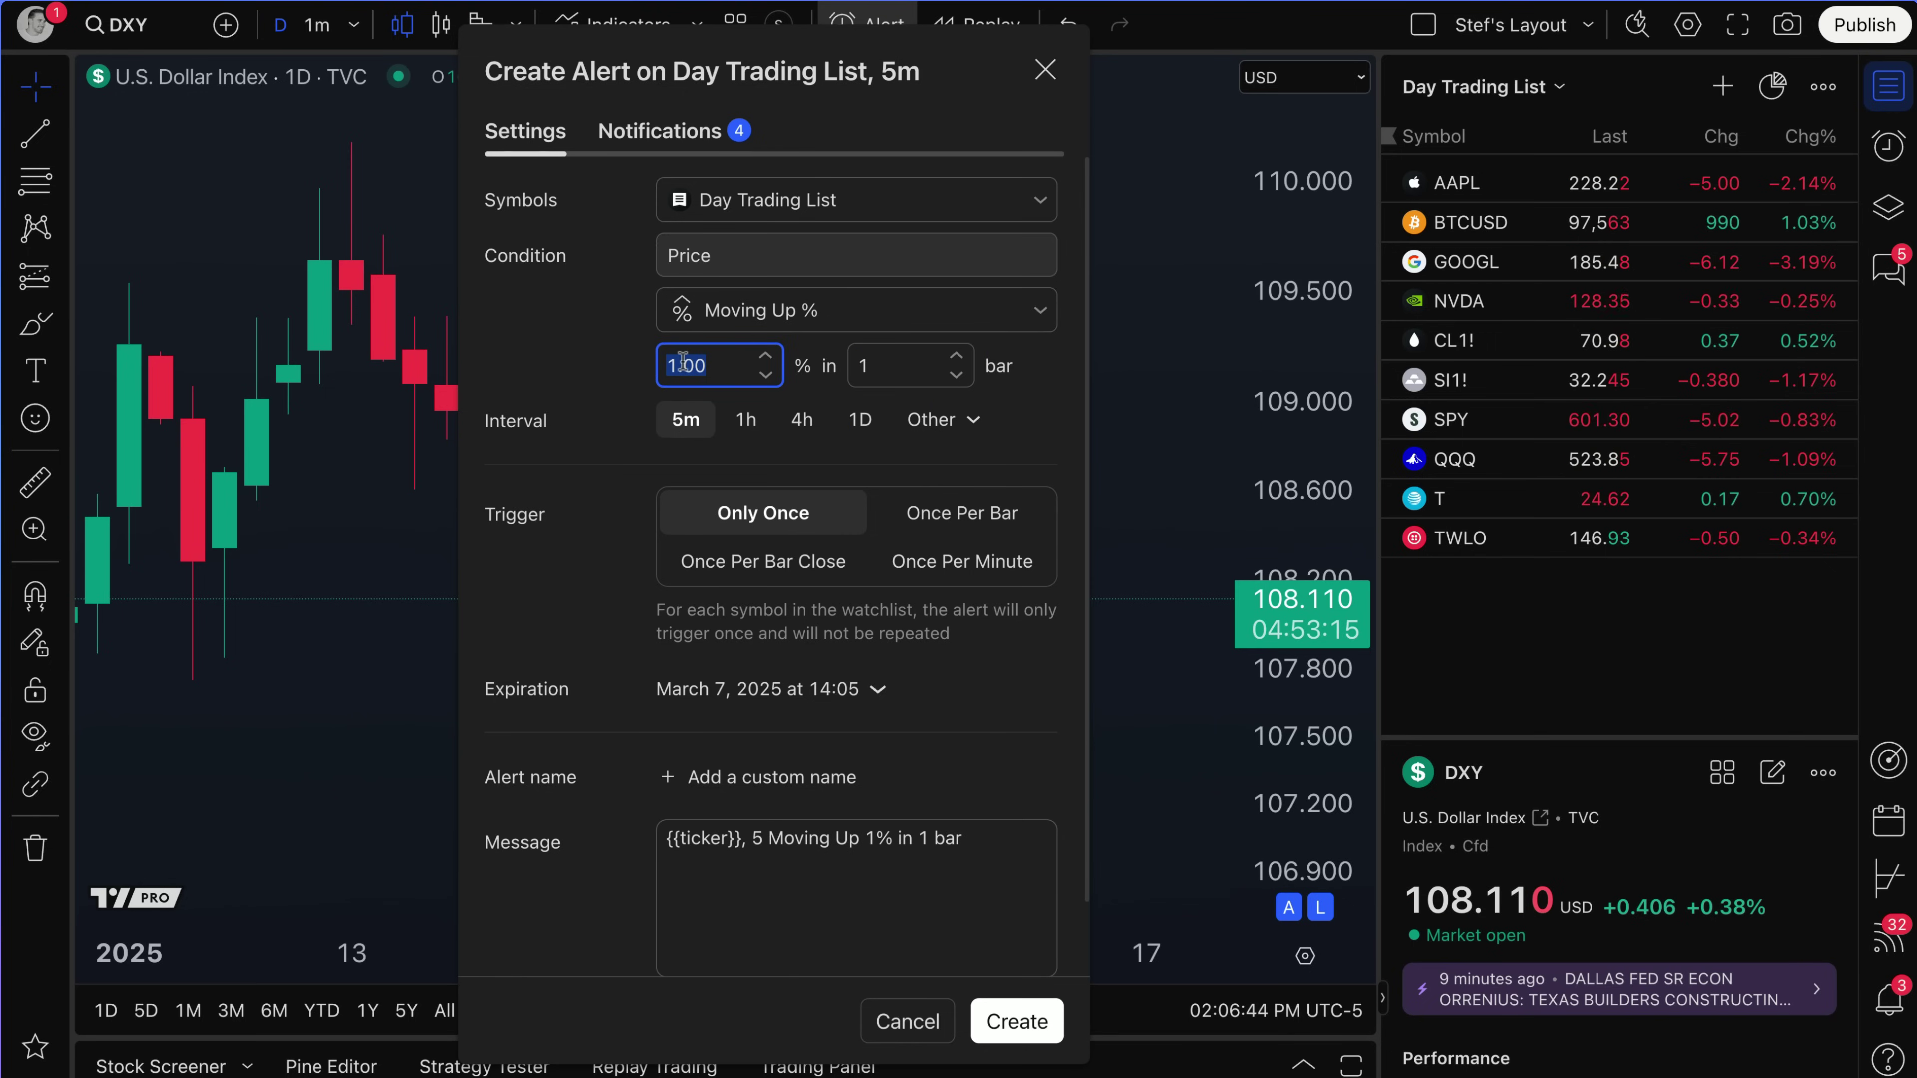
{"action": "type", "text": "0"}
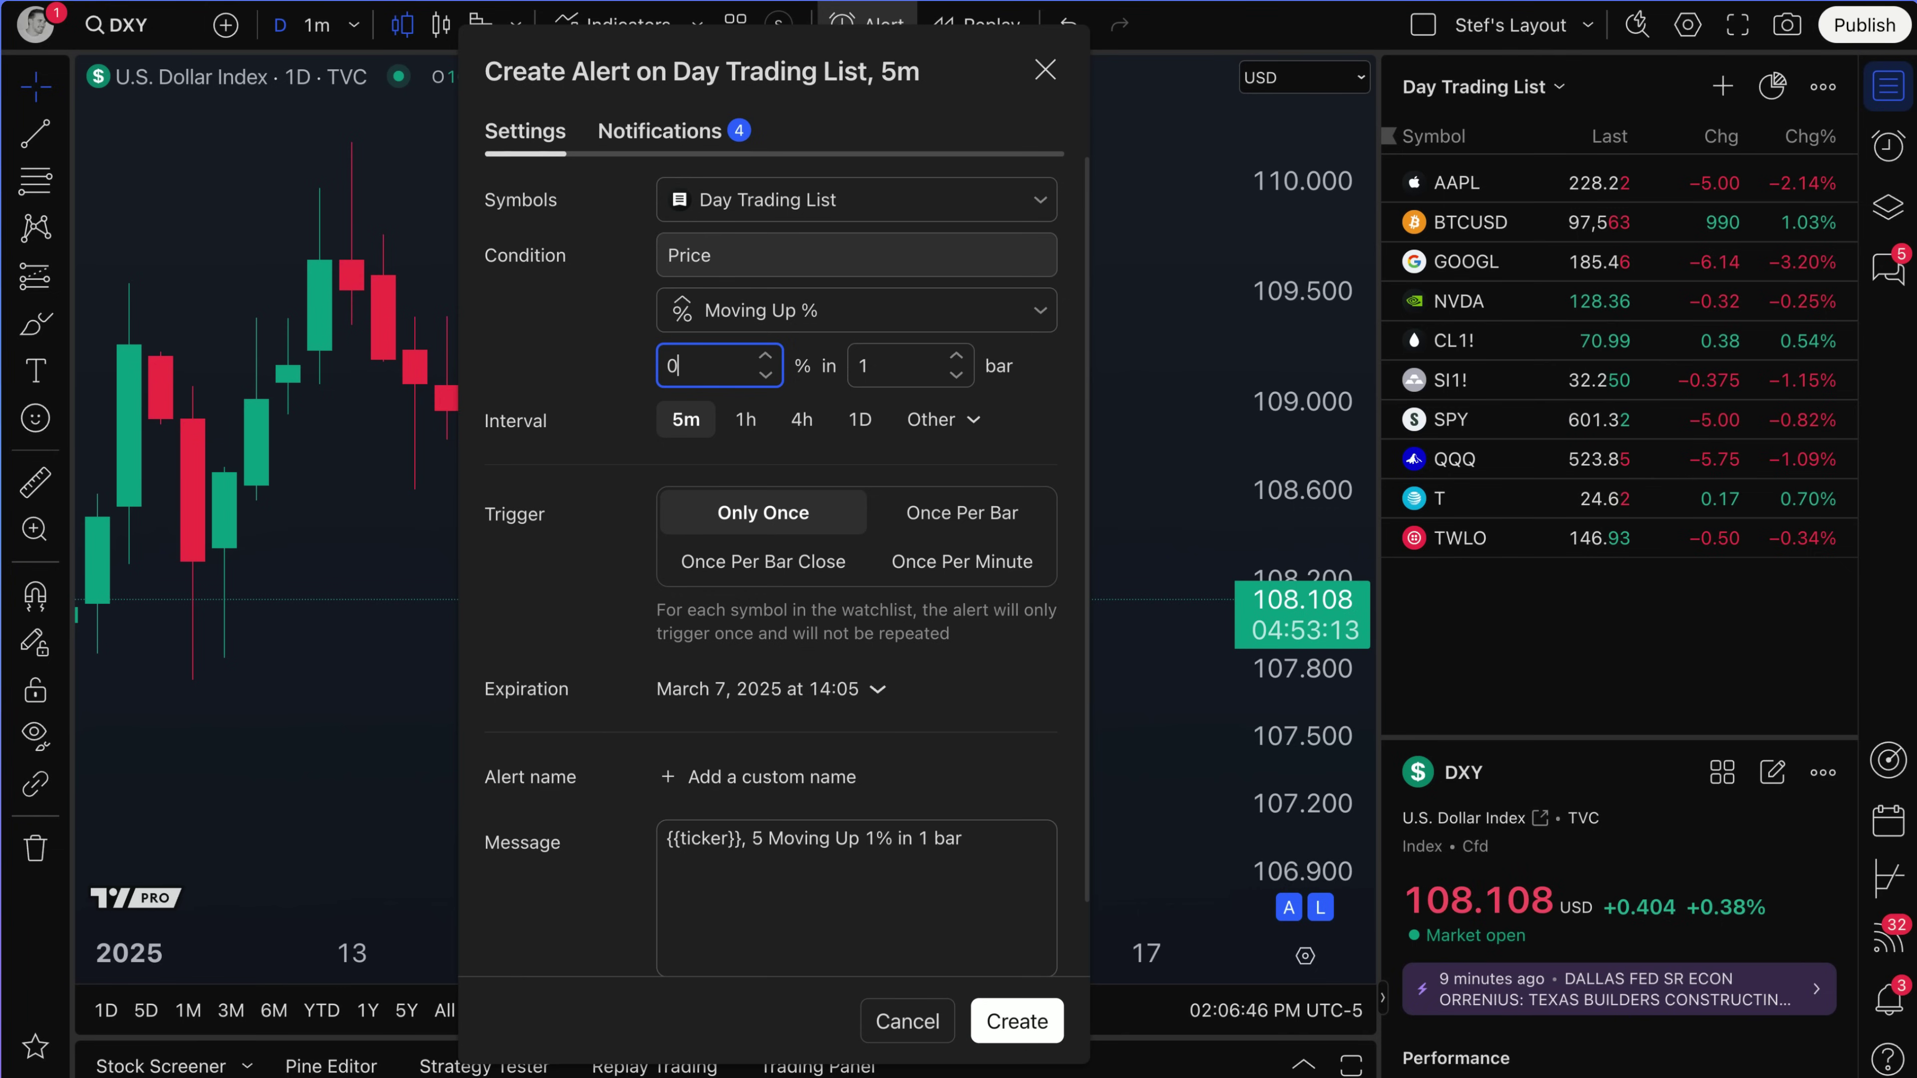
{"action": "type", "text": ".1"}
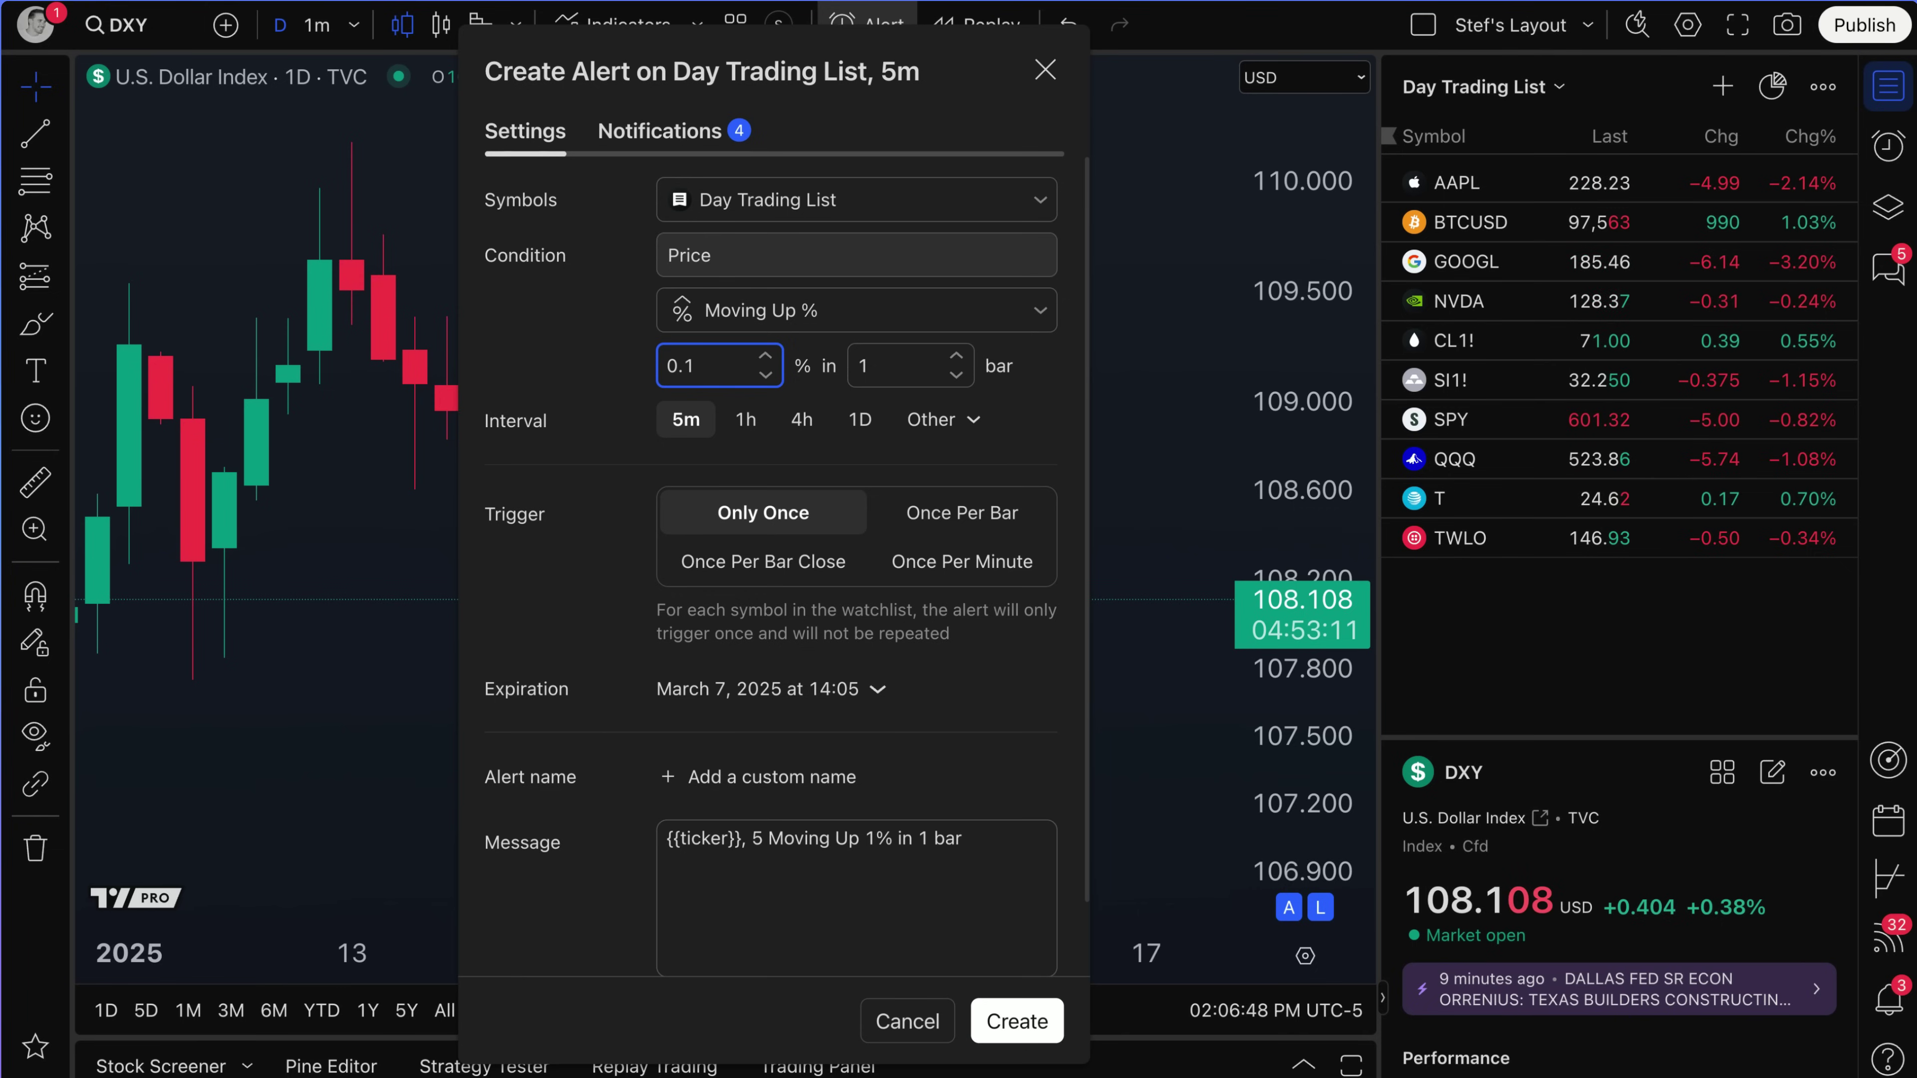
{"action": "key", "text": "Return"}
{"action": "double_click", "coordinate": [721, 366]}
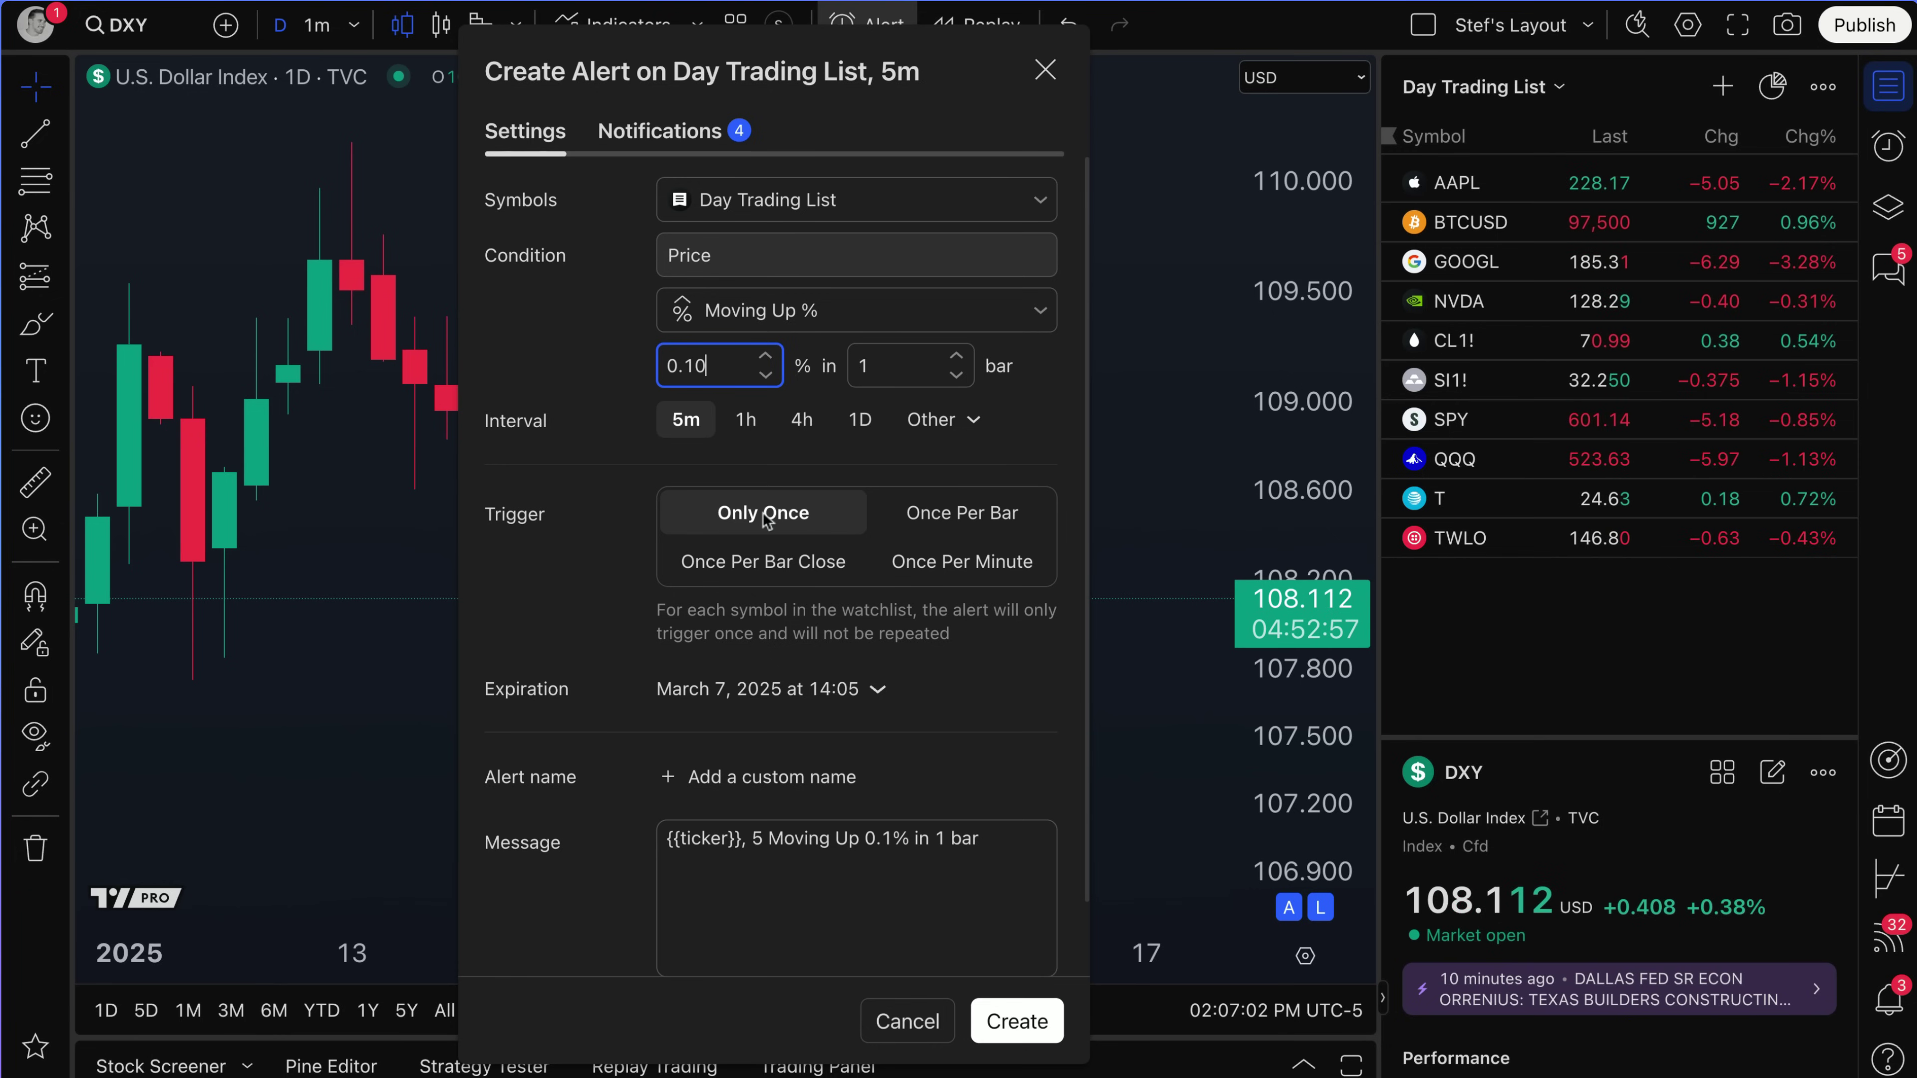
{"action": "left_click", "coordinate": [936, 516]}
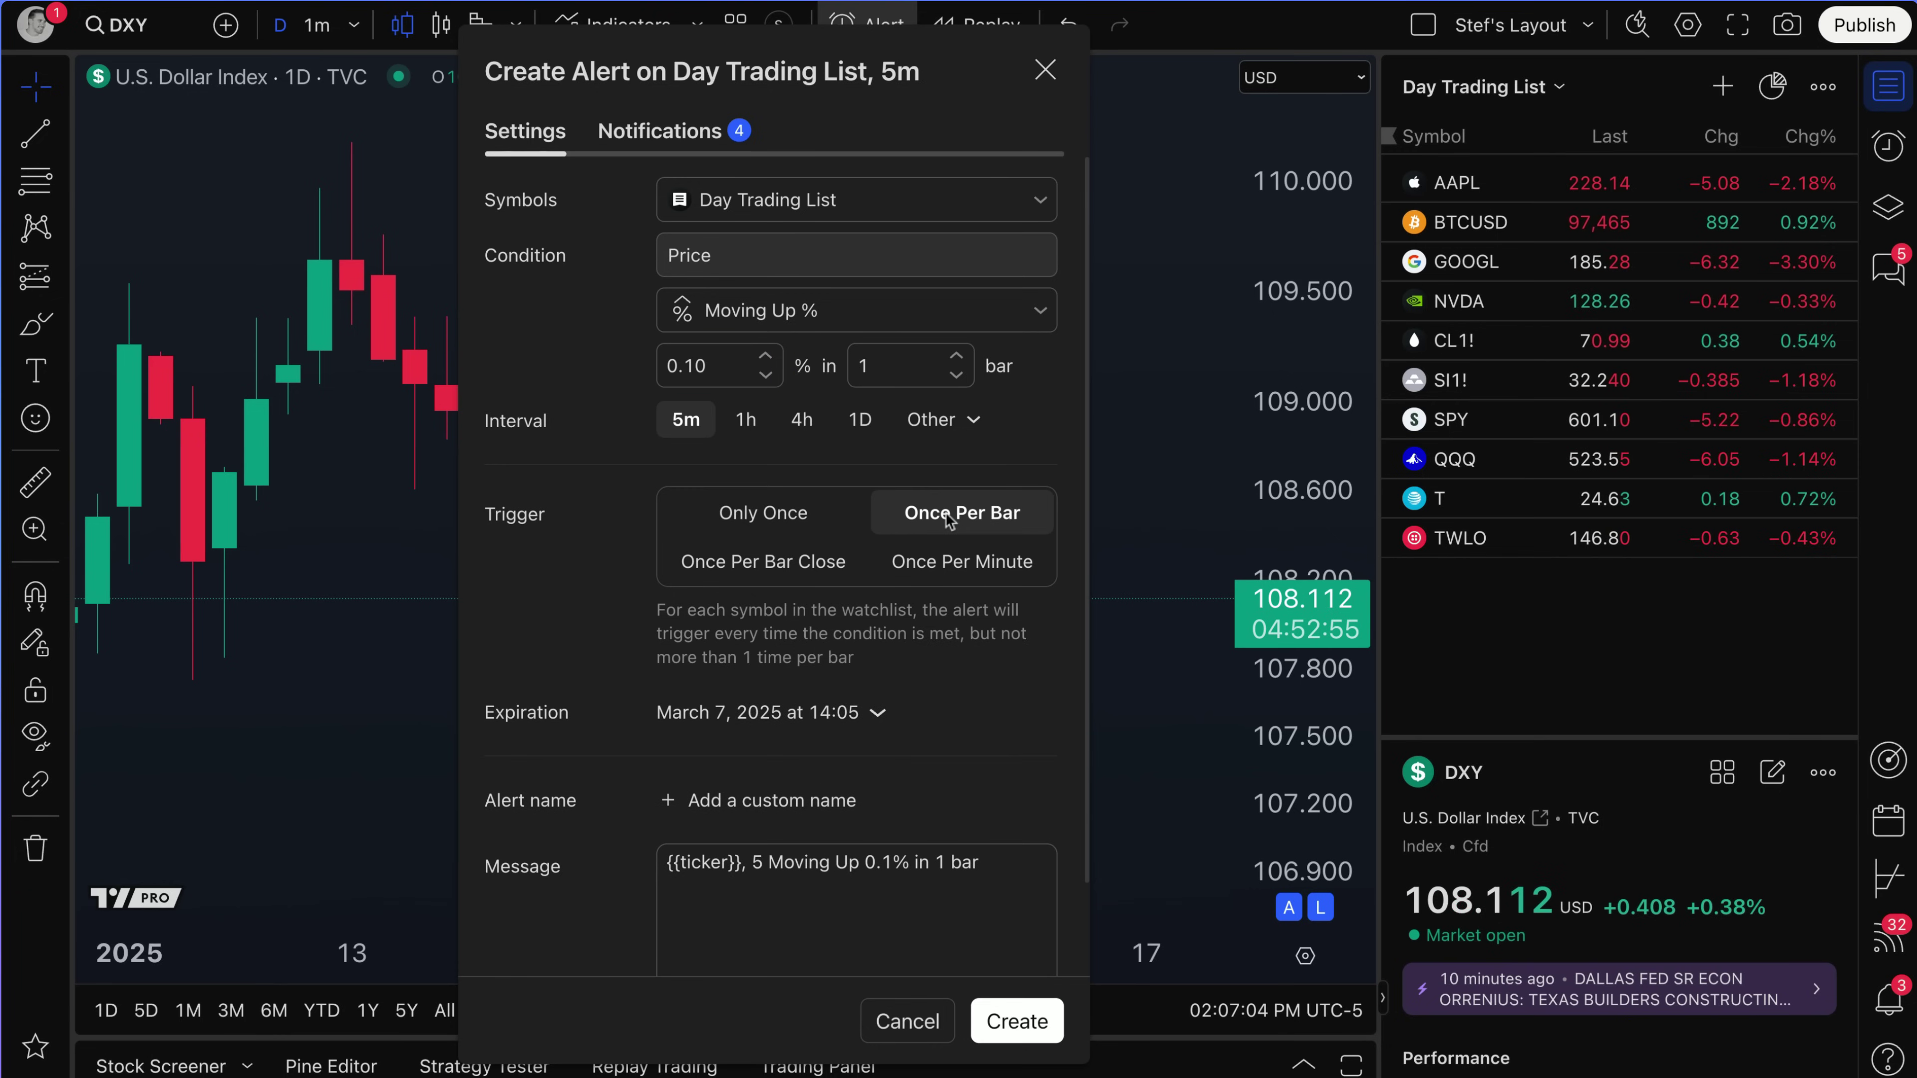
Step: Try the Once Per Bar Close, Once Per Minute and Only Once triggers, and put the trigger back to Once Per Bar
{"action": "left_click", "coordinate": [759, 562]}
{"action": "left_click", "coordinate": [917, 562]}
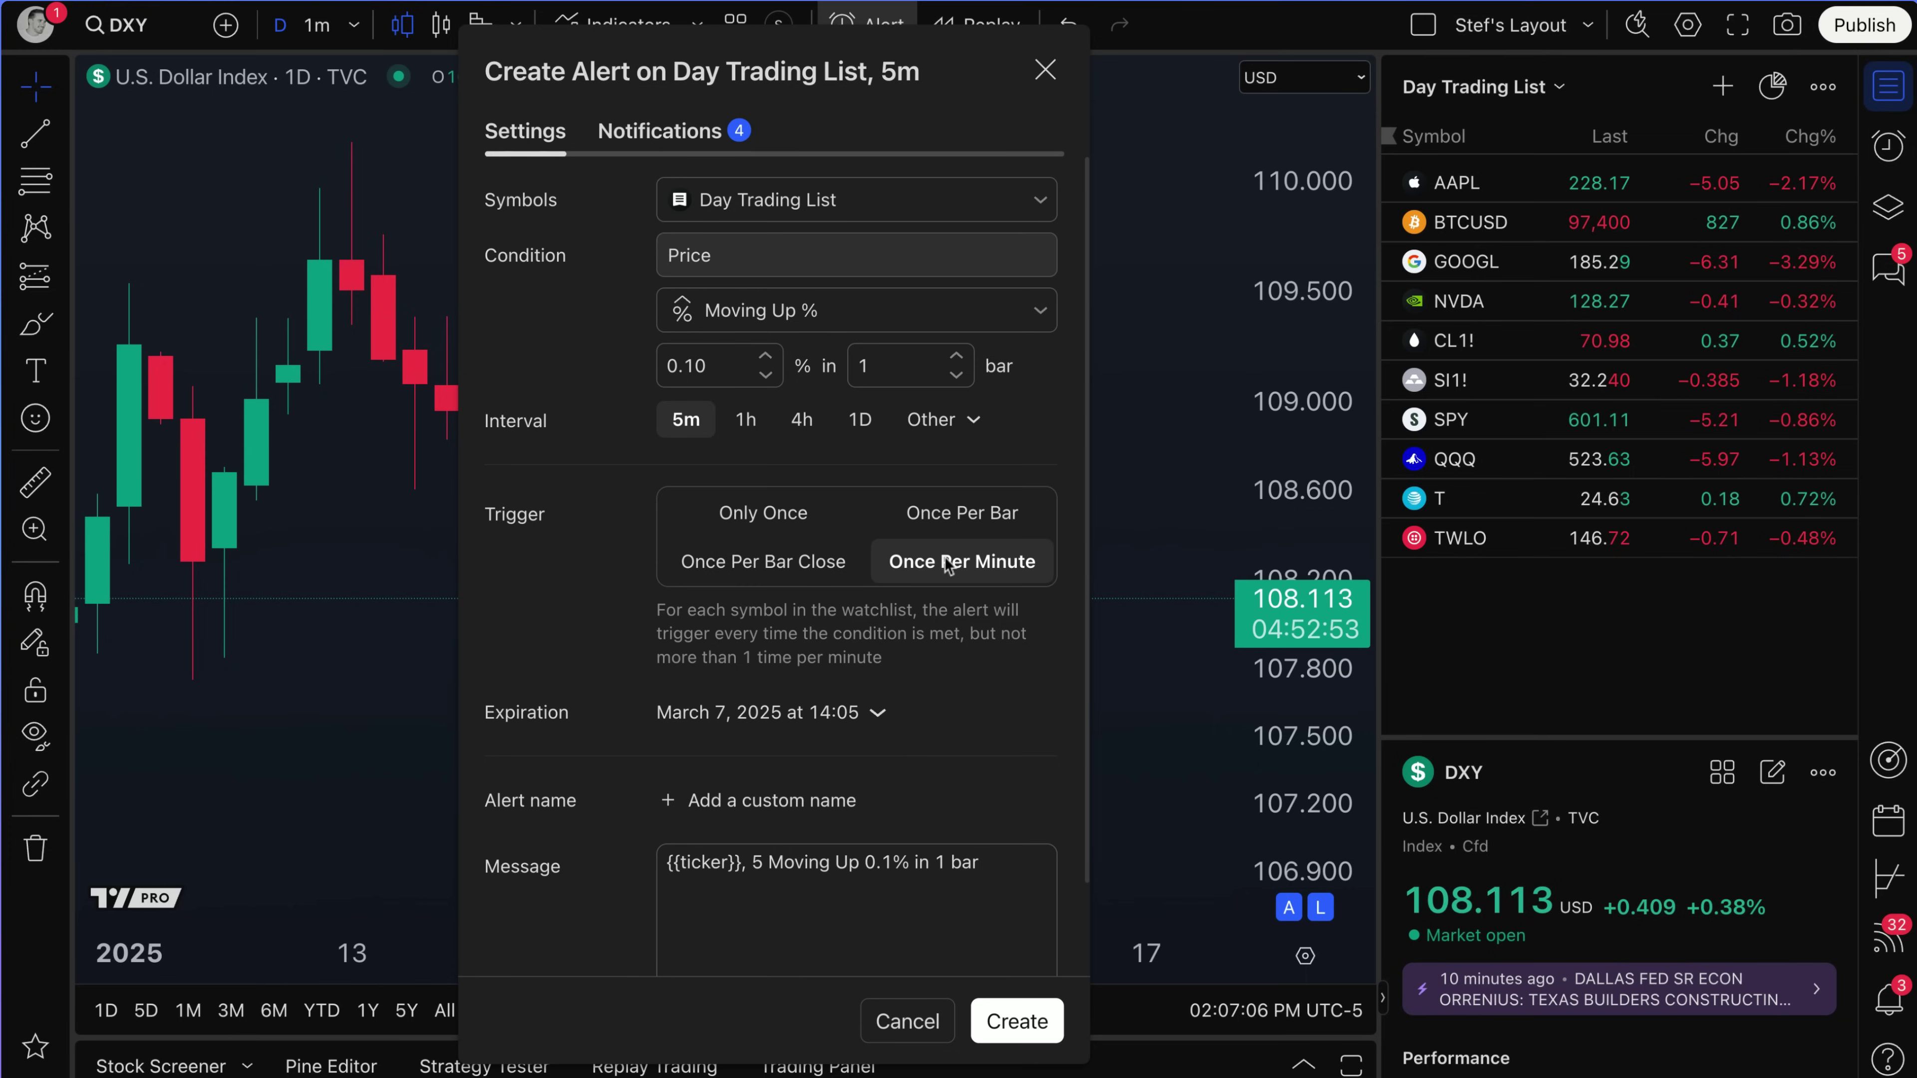
{"action": "left_click", "coordinate": [743, 520]}
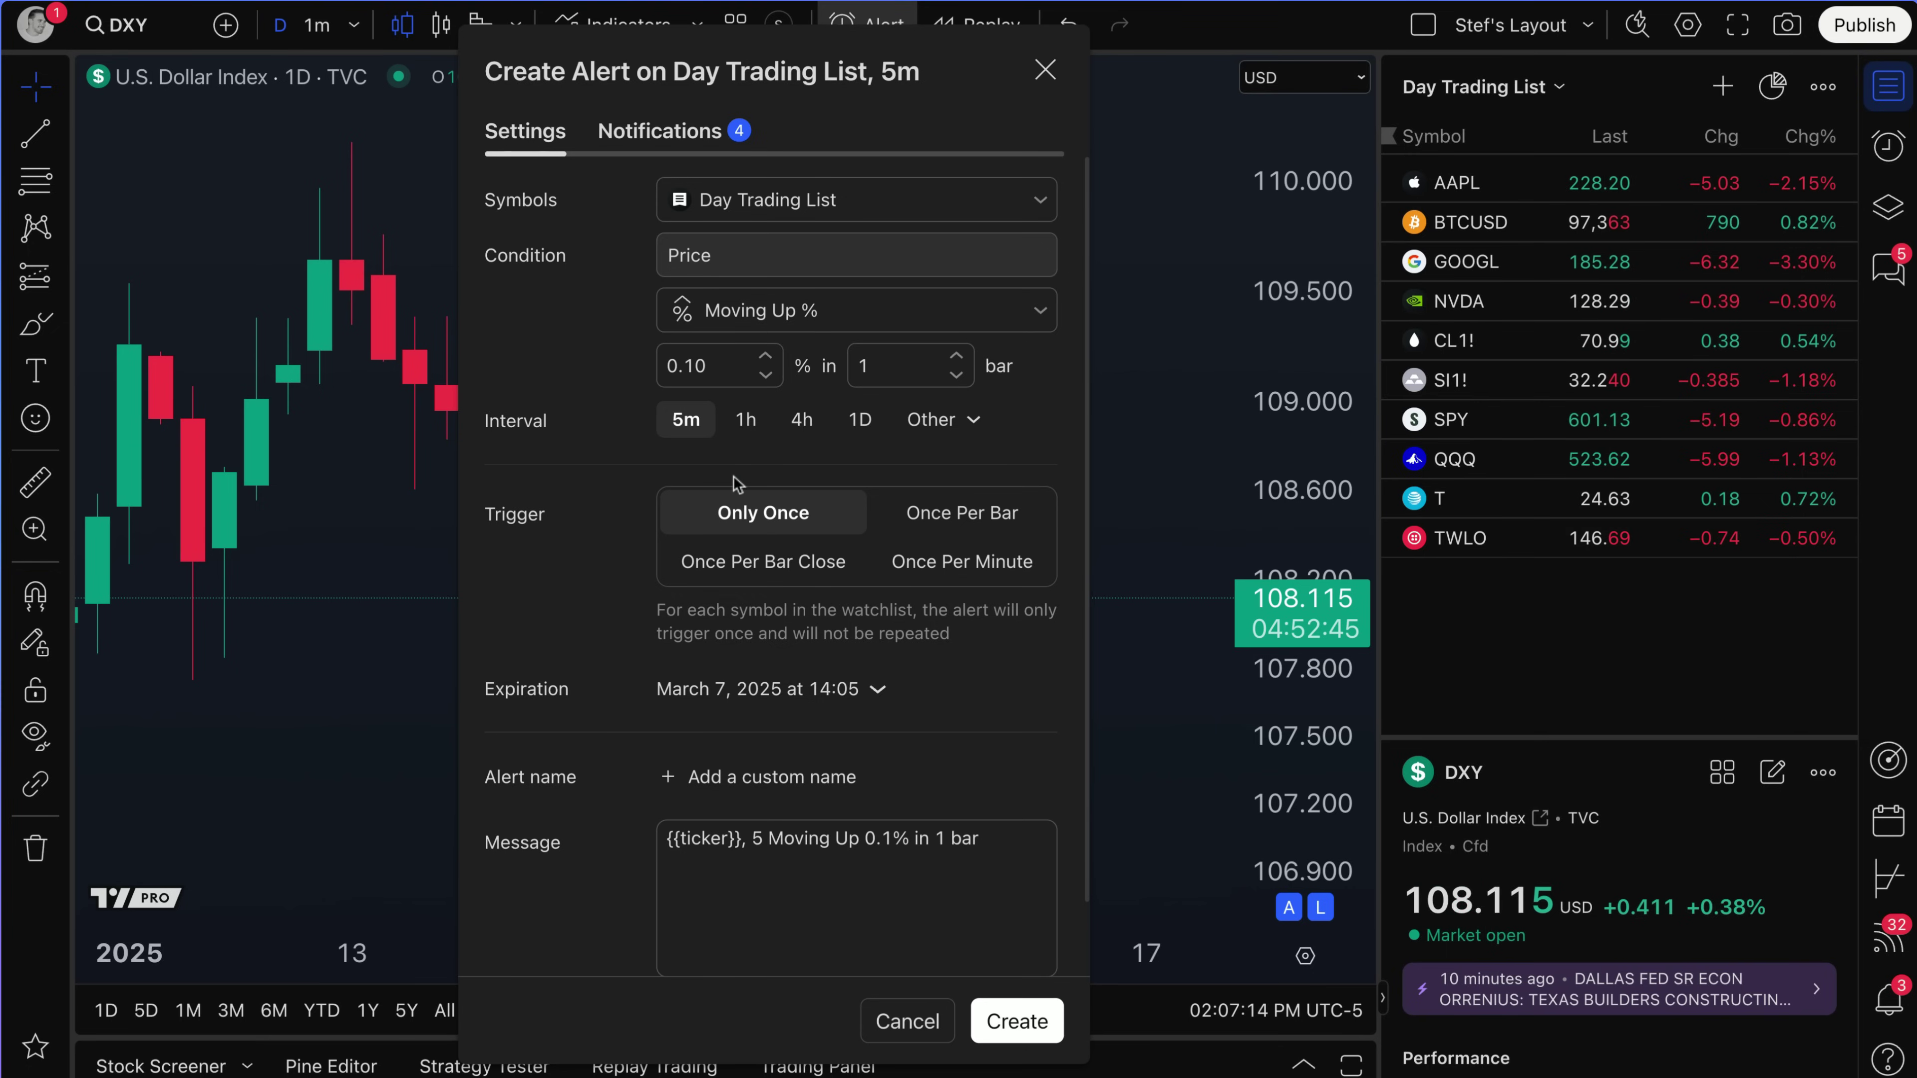
{"action": "left_click", "coordinate": [928, 521]}
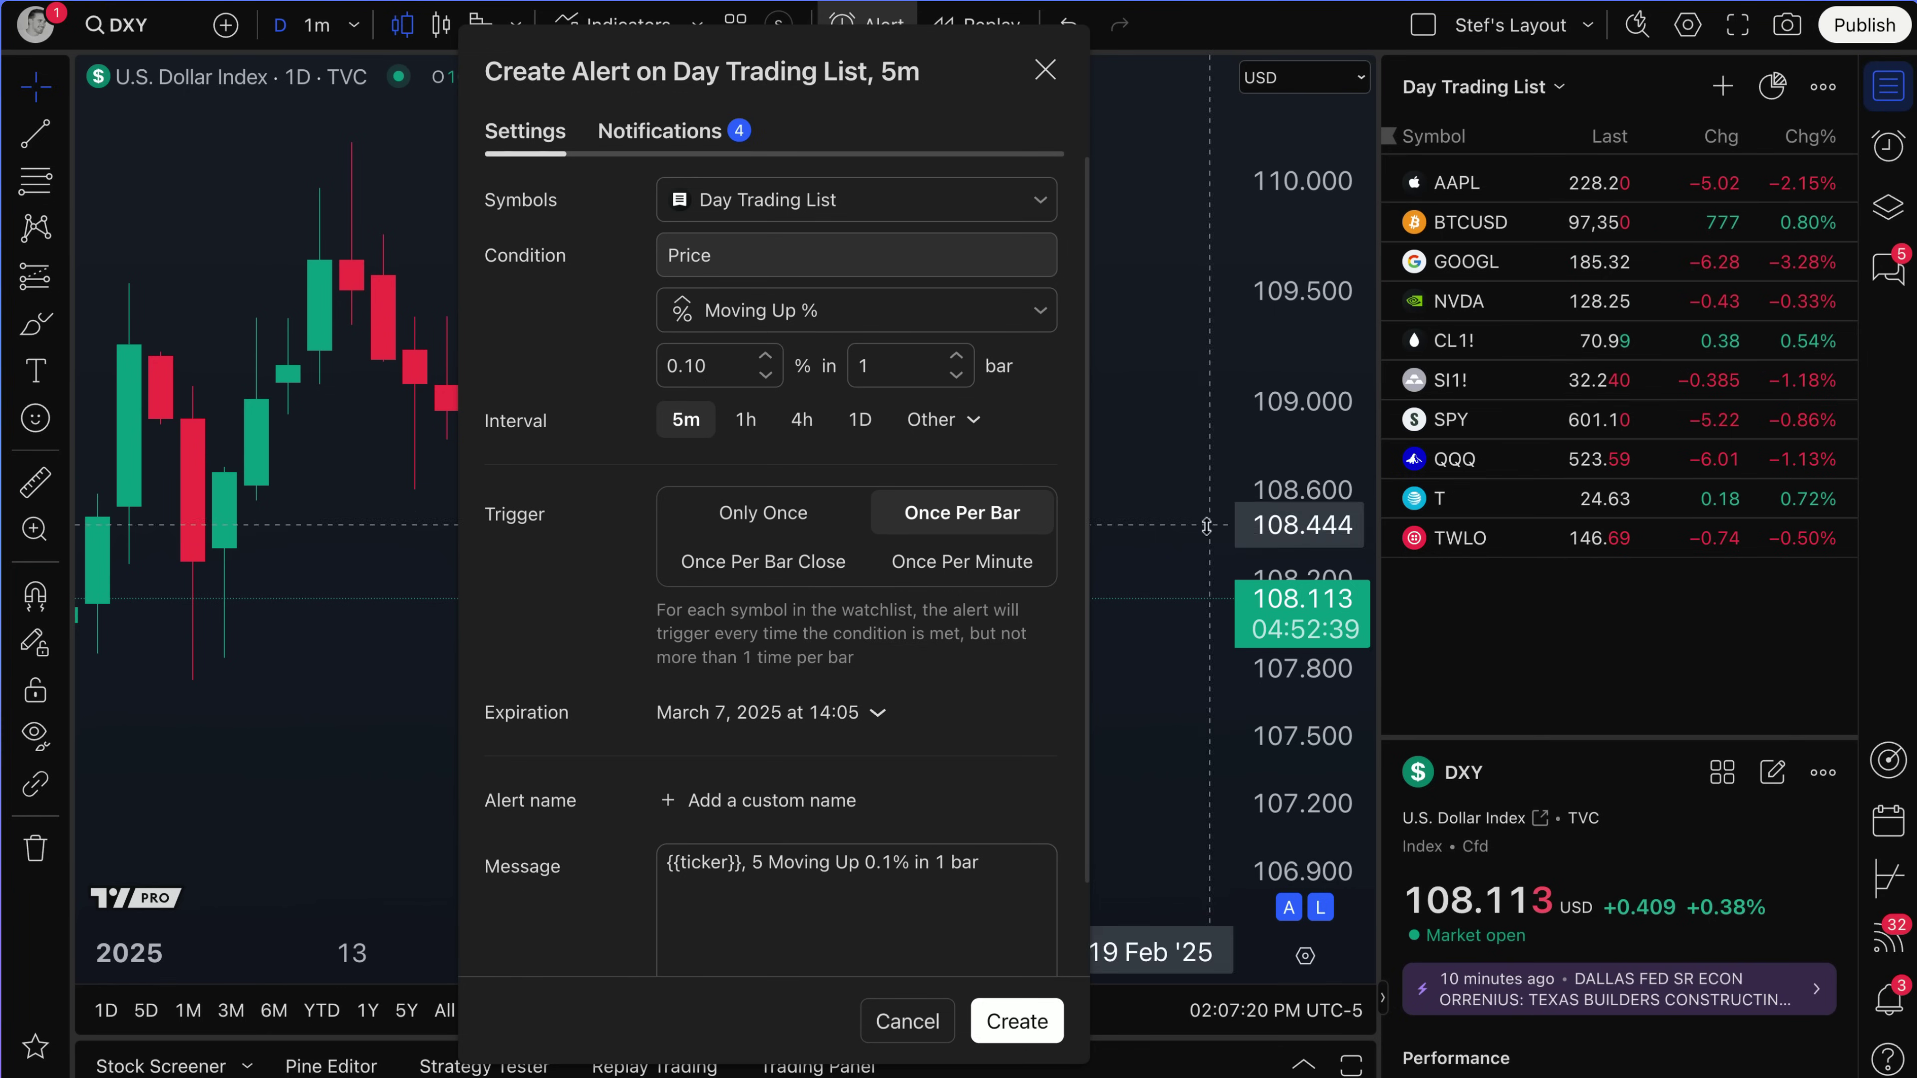
Step: Review the alert's percentage and bar values, and set its trigger to Once Per Bar Close
{"action": "left_click", "coordinate": [864, 365]}
{"action": "left_click", "coordinate": [705, 365]}
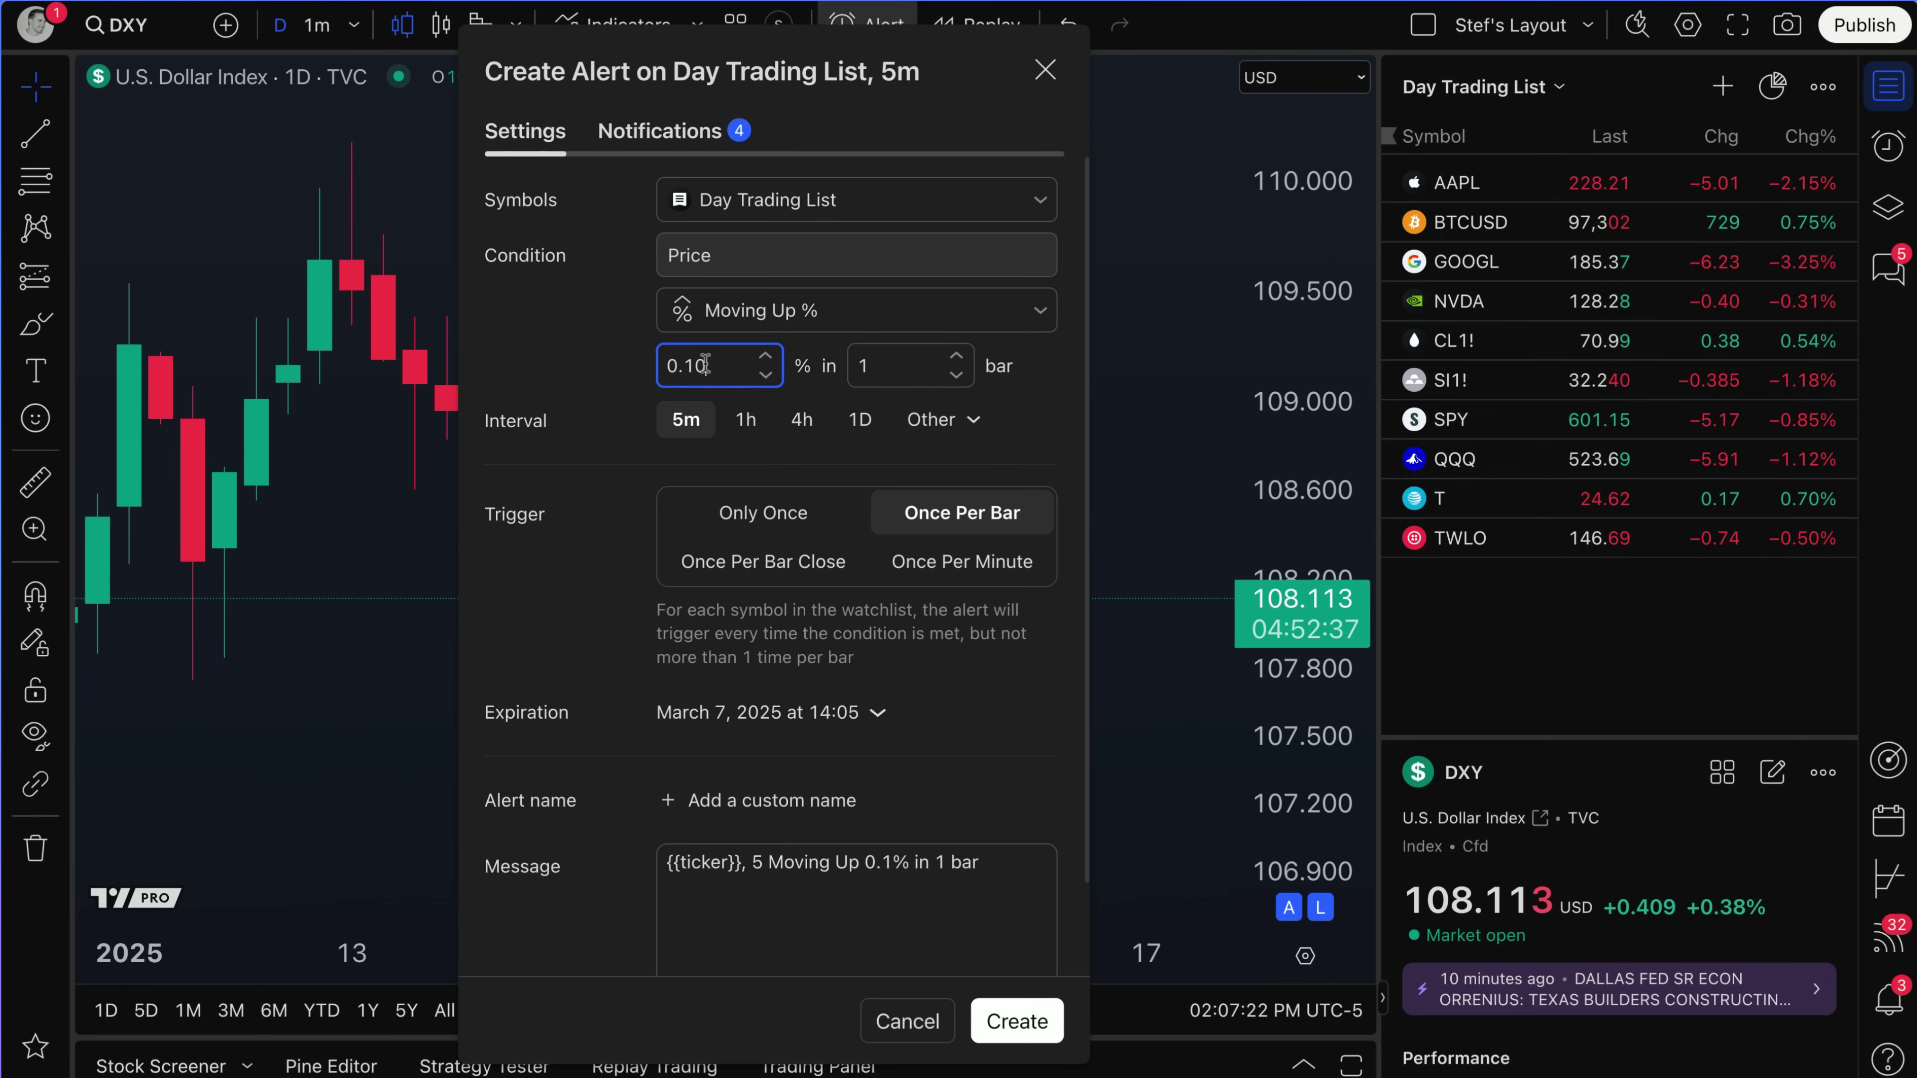
{"action": "left_click", "coordinate": [880, 362]}
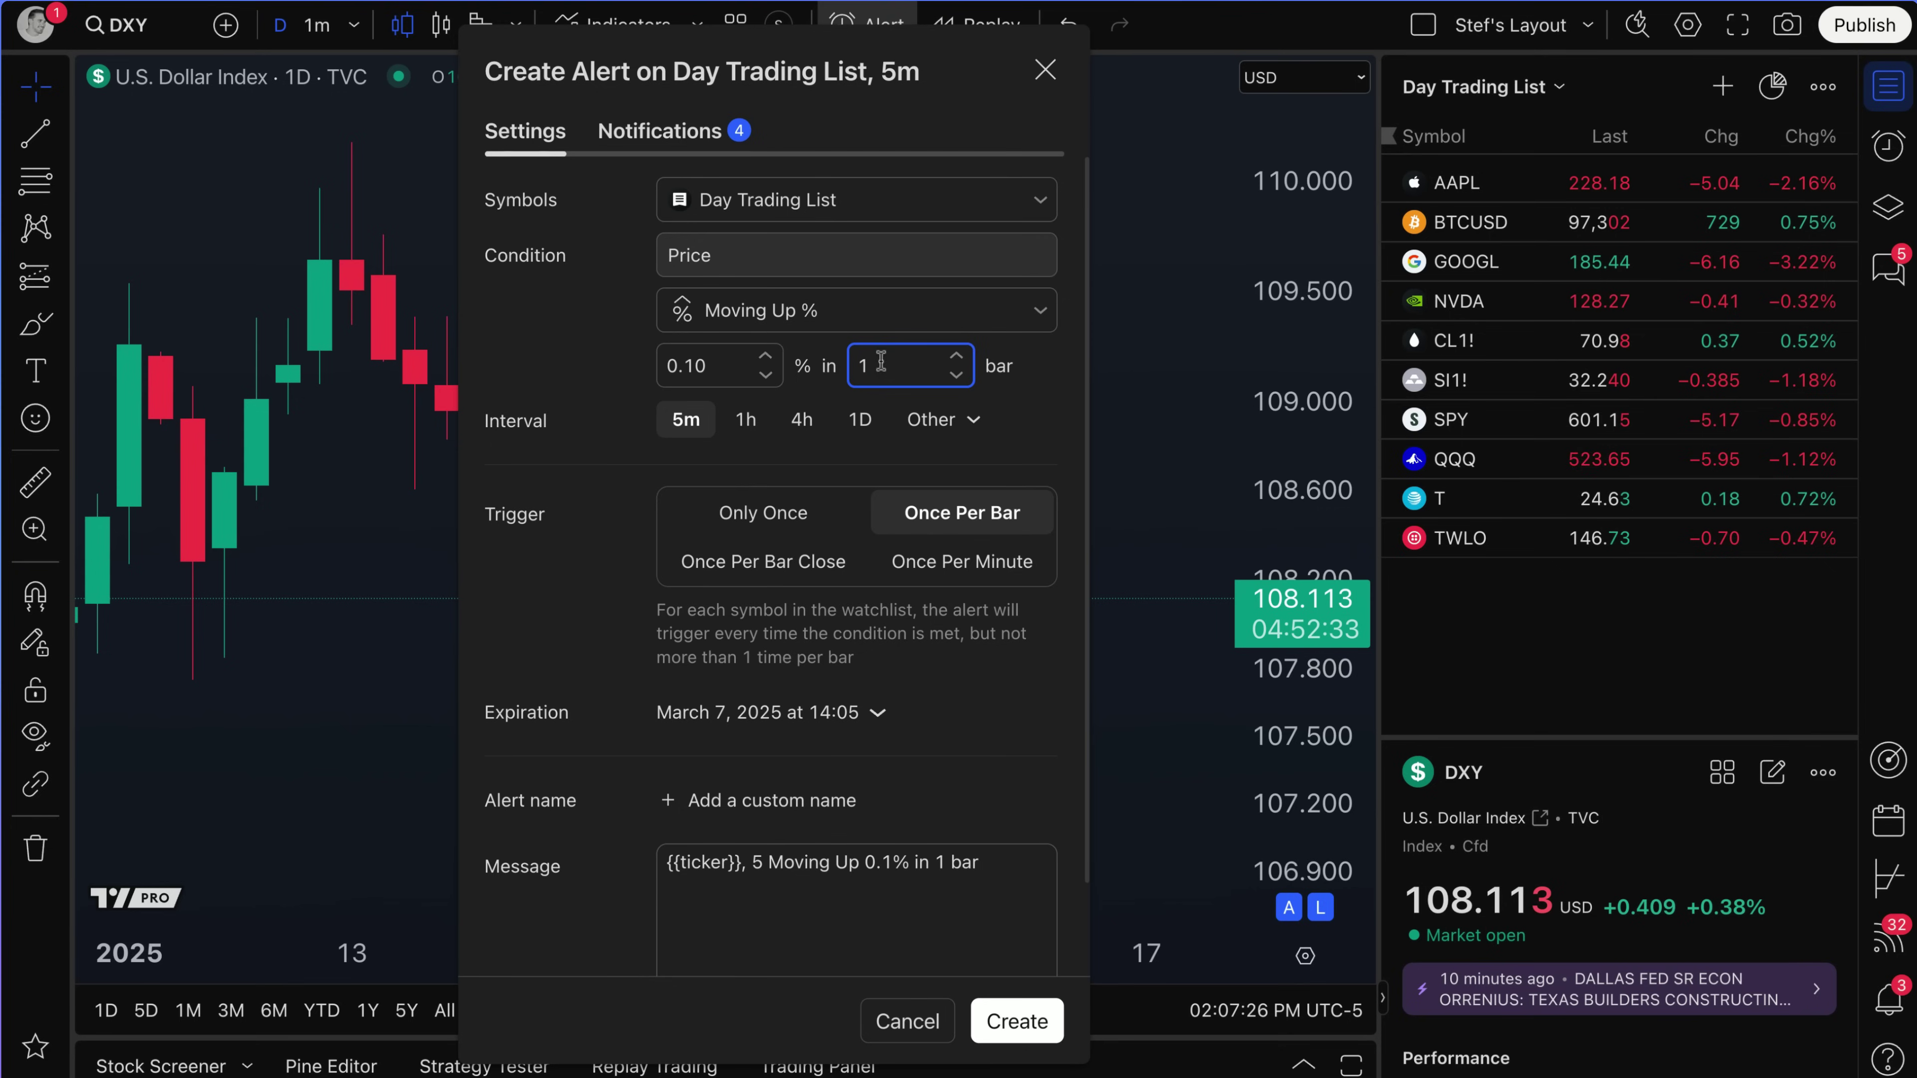
{"action": "left_click", "coordinate": [785, 573]}
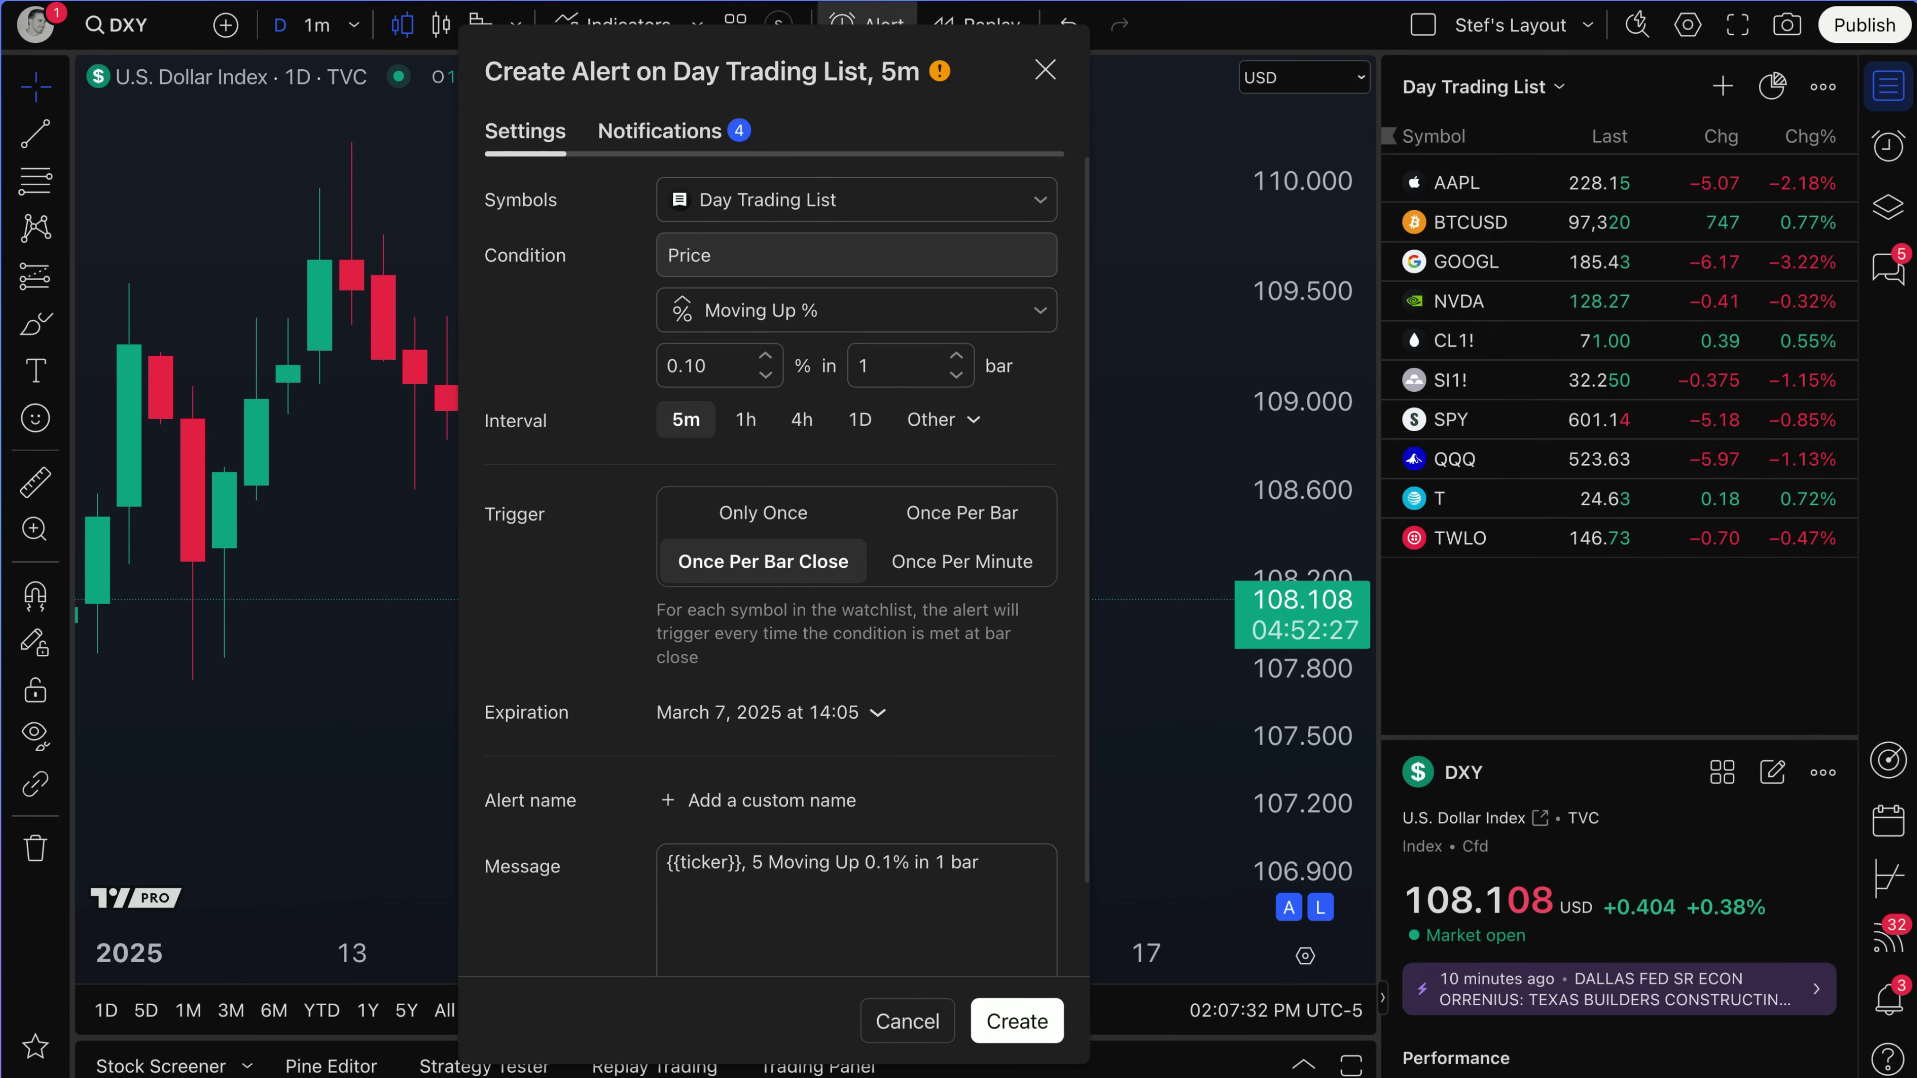
Step: Move the alert dialog aside and switch the DXY chart to the 5-minute timeframe
{"action": "mouse_move", "coordinate": [936, 106]}
{"action": "left_mouse_down"}
{"action": "mouse_move", "coordinate": [563, 81]}
{"action": "mouse_move", "coordinate": [949, 89]}
{"action": "left_mouse_up"}
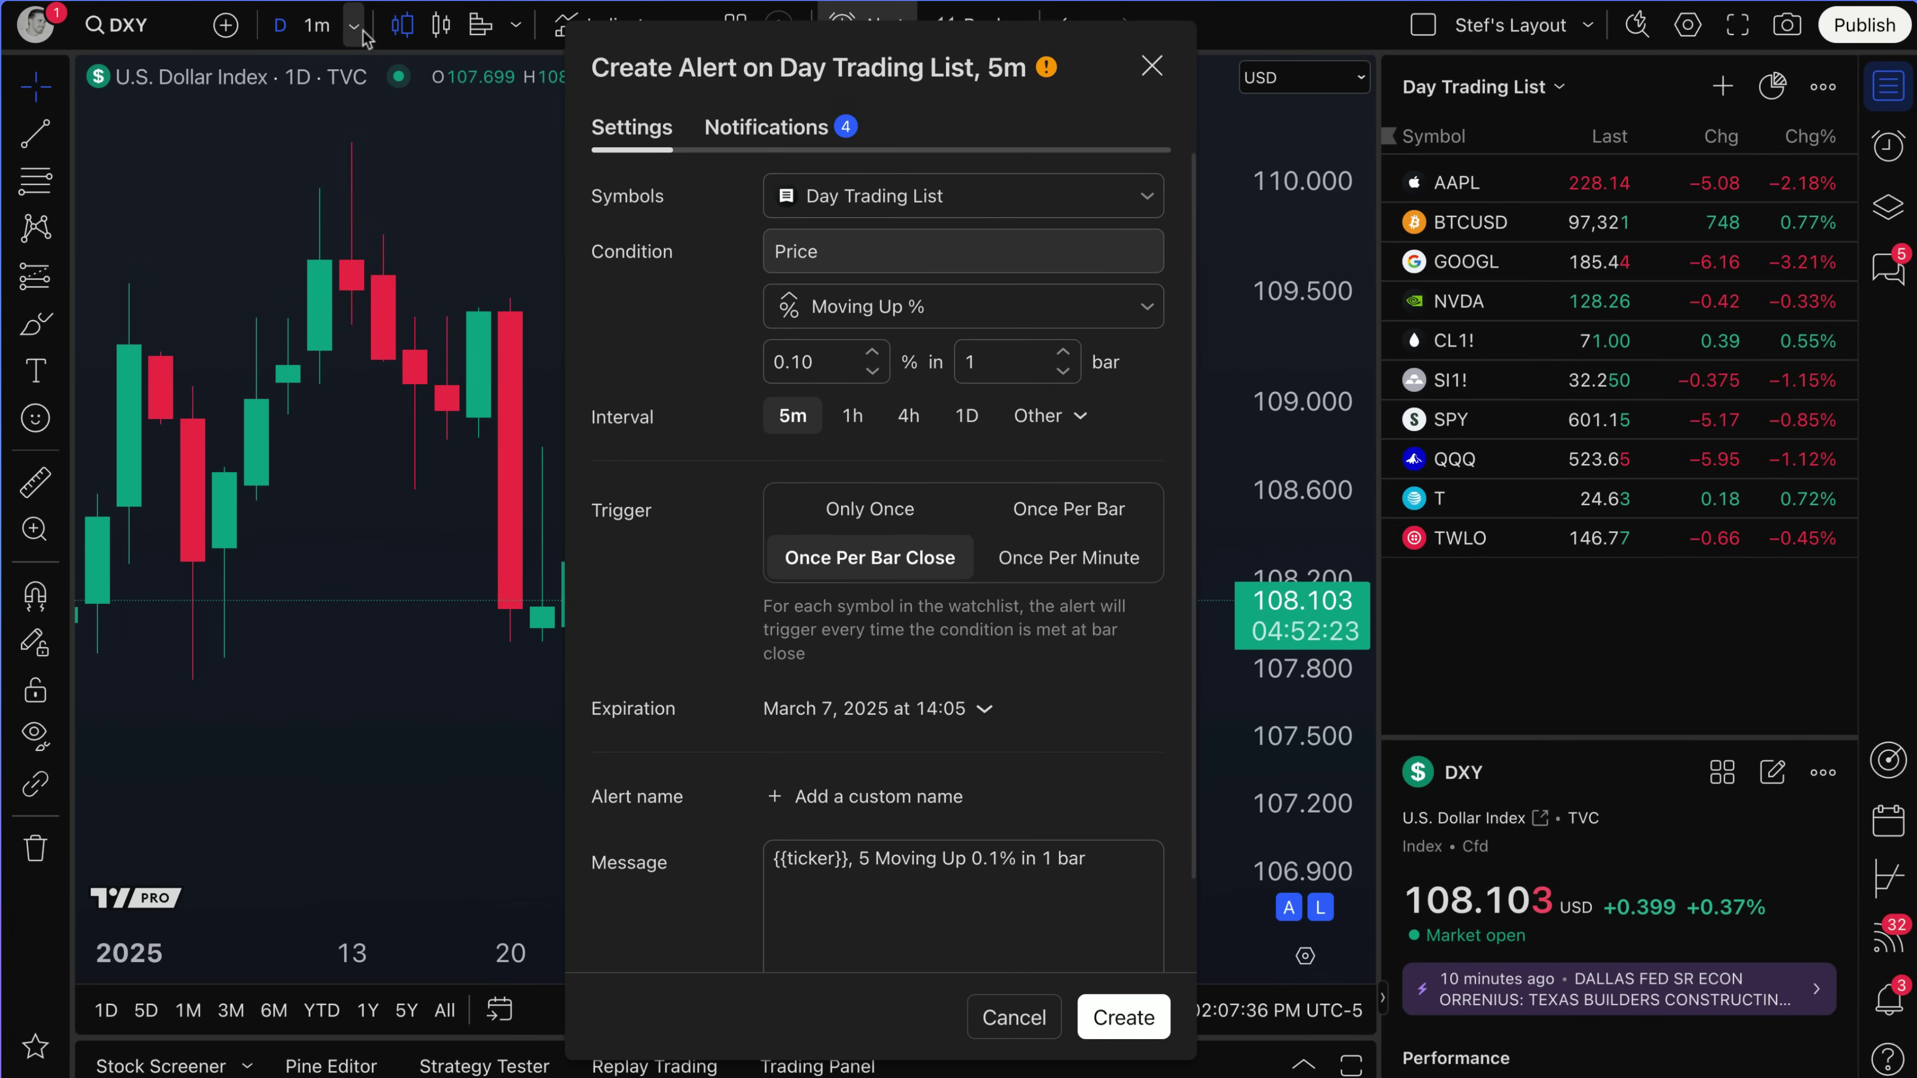
{"action": "left_click", "coordinate": [349, 25]}
{"action": "left_click", "coordinate": [446, 506]}
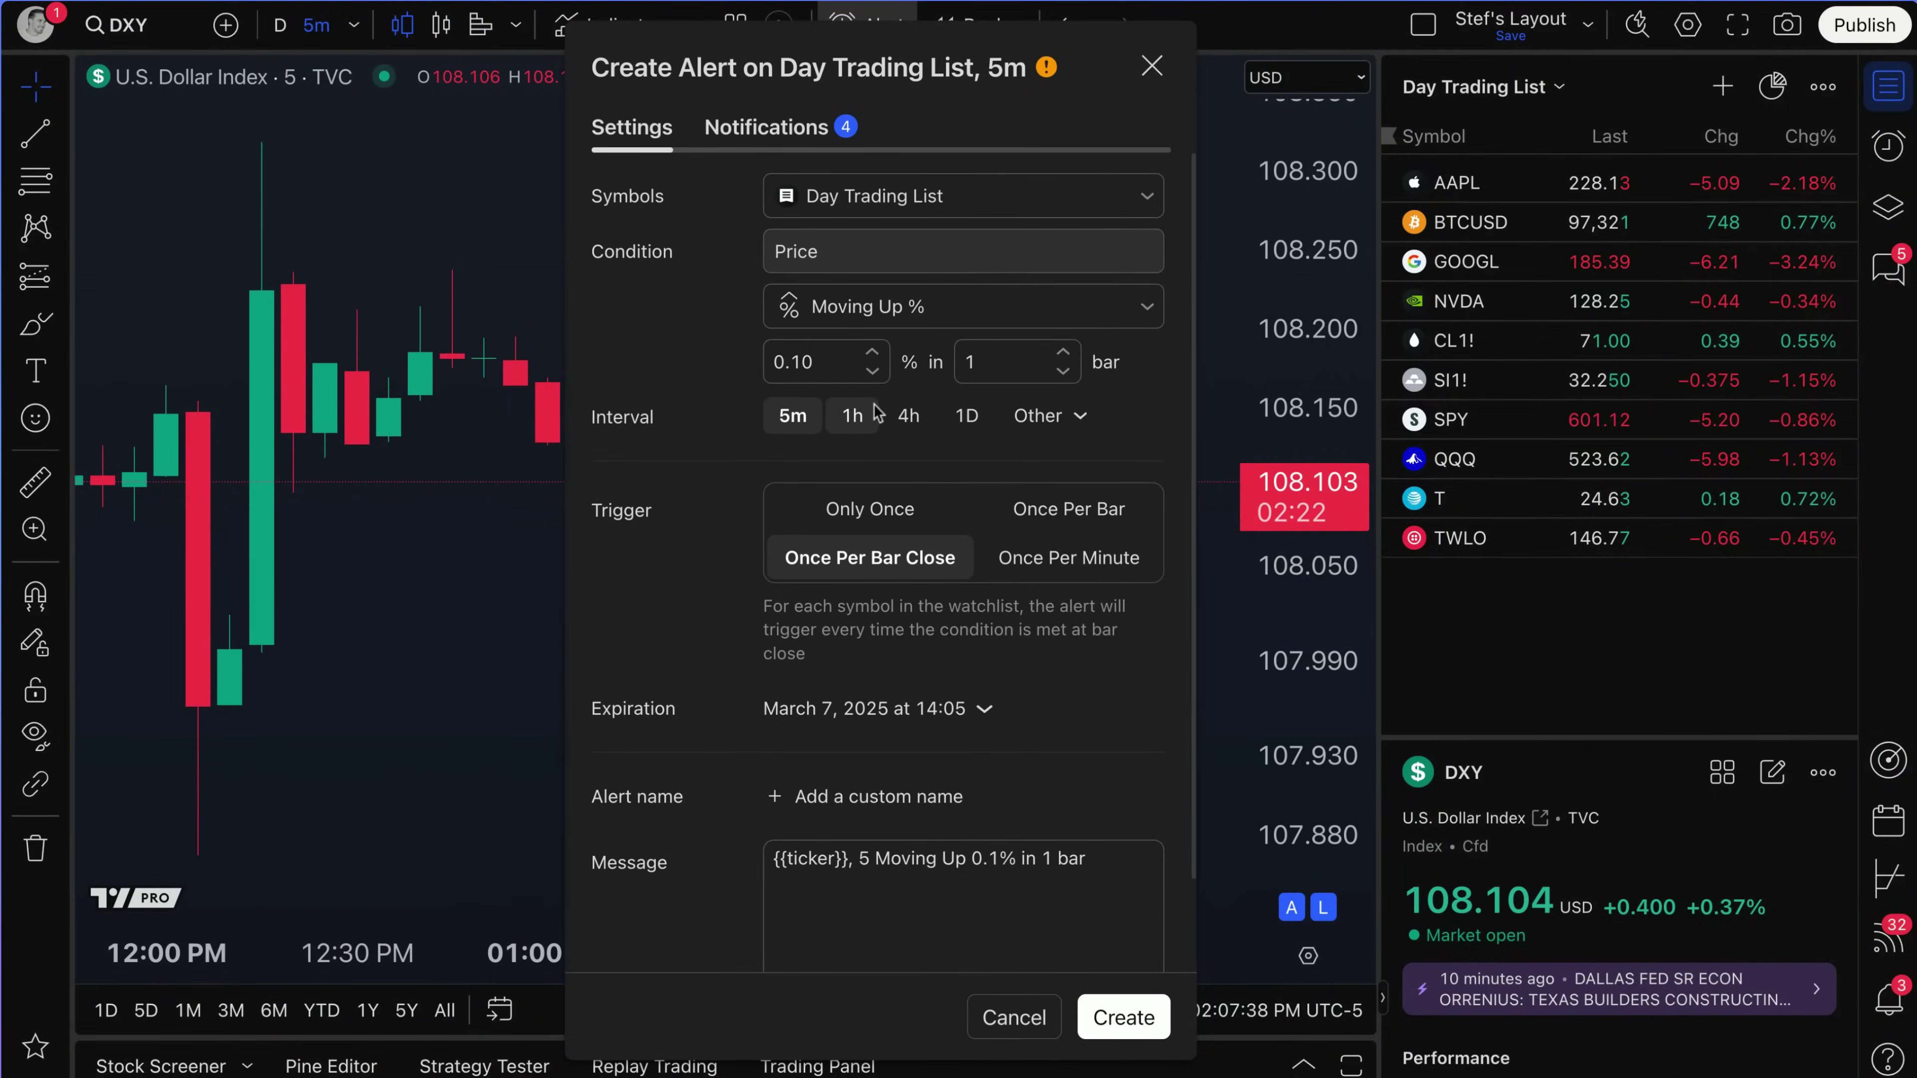
Step: Move the alert dialog back, try the Once Per Minute trigger, and set the trigger to Only Once
{"action": "left_click_drag", "start_coordinate": [1072, 127], "coordinate": [911, 107]}
{"action": "left_click", "coordinate": [925, 550]}
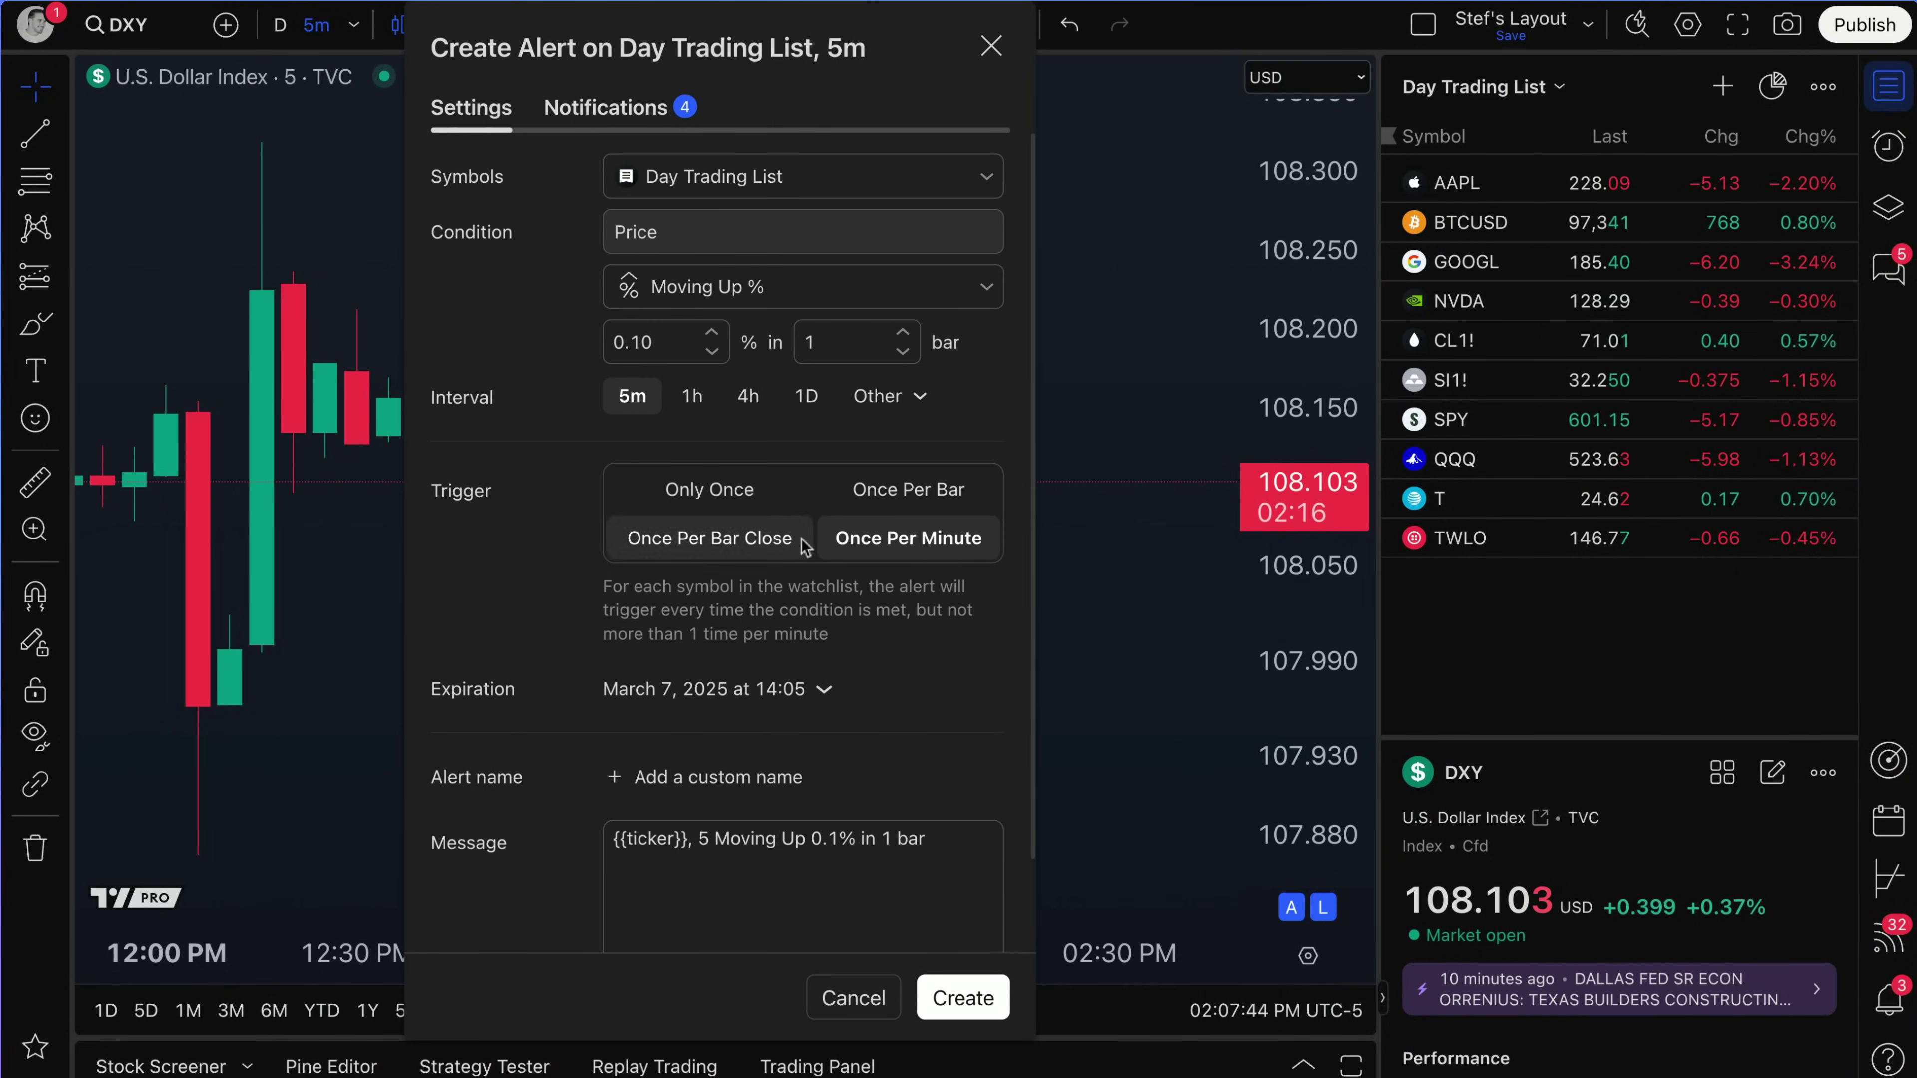
{"action": "left_click", "coordinate": [706, 491]}
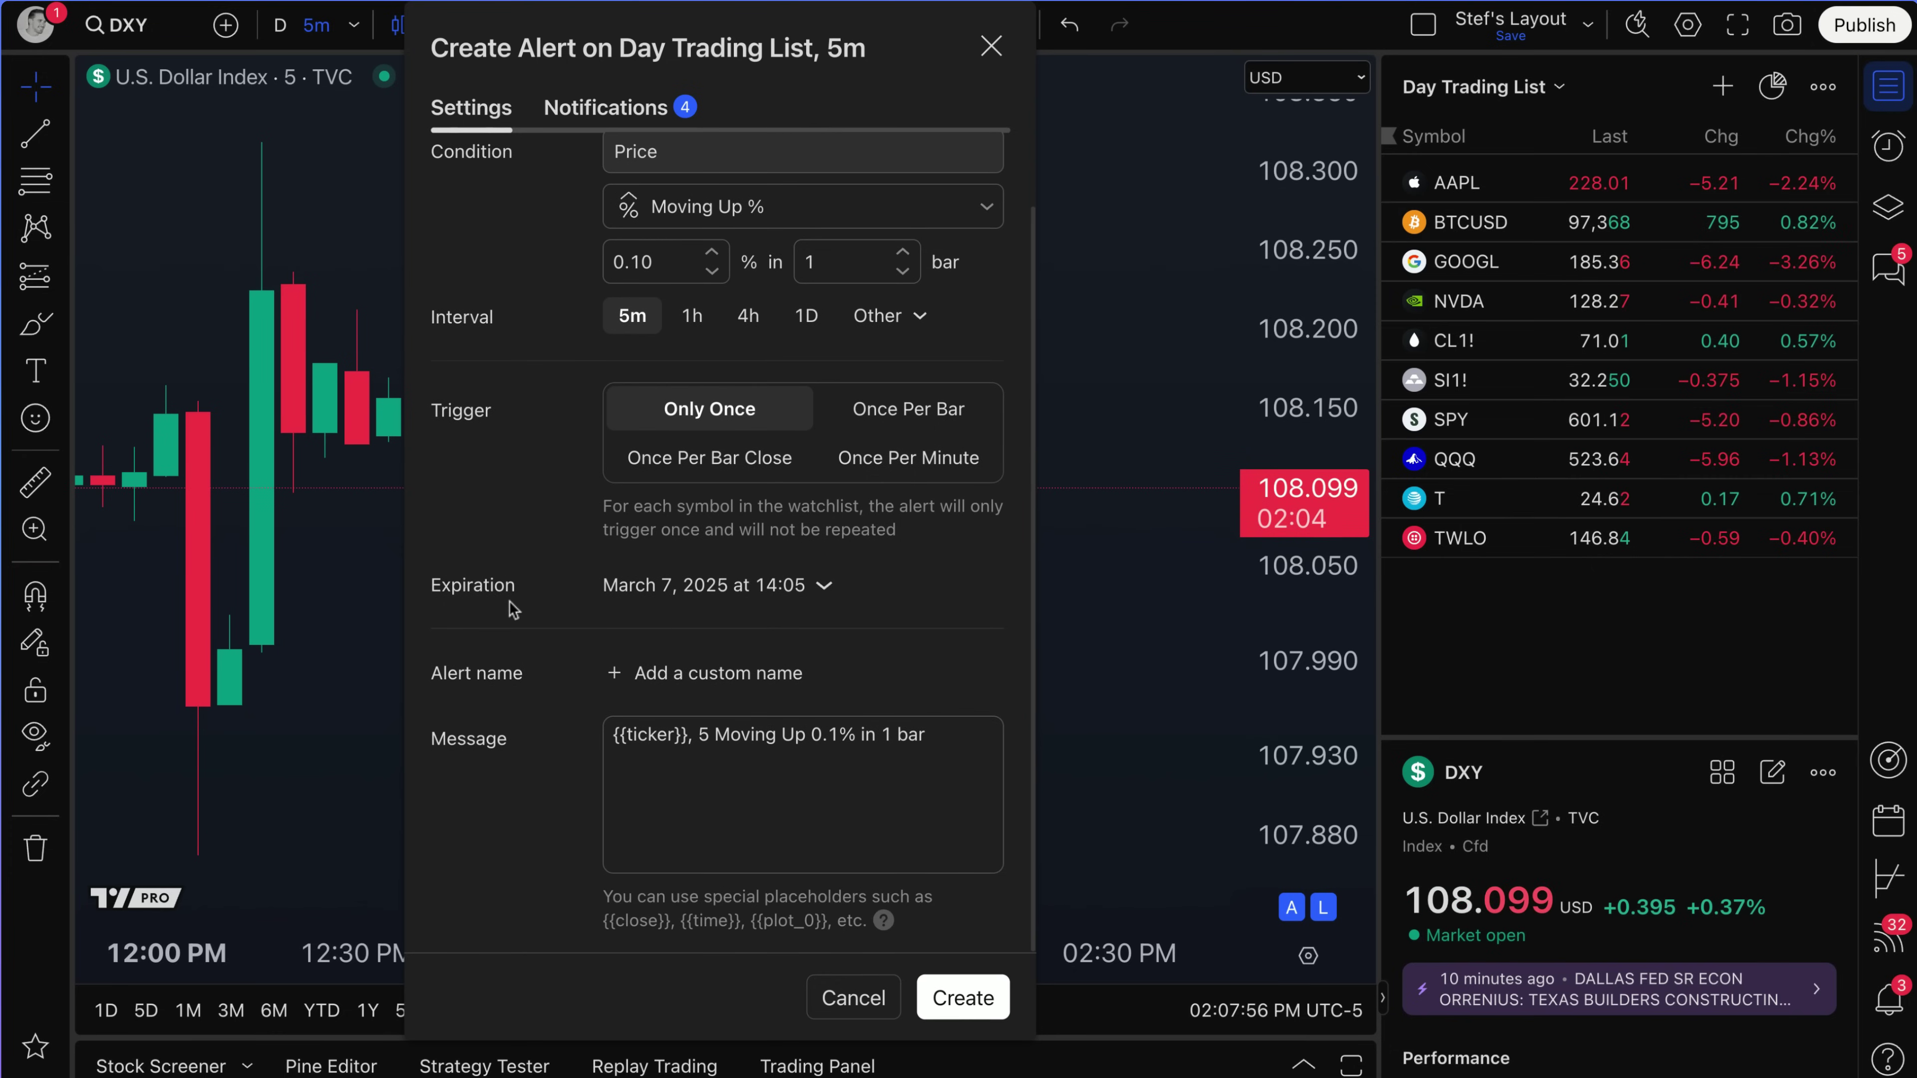
Step: Set the alert's expiration to February 14, 2025 at 14:09
{"action": "left_click", "coordinate": [812, 590]}
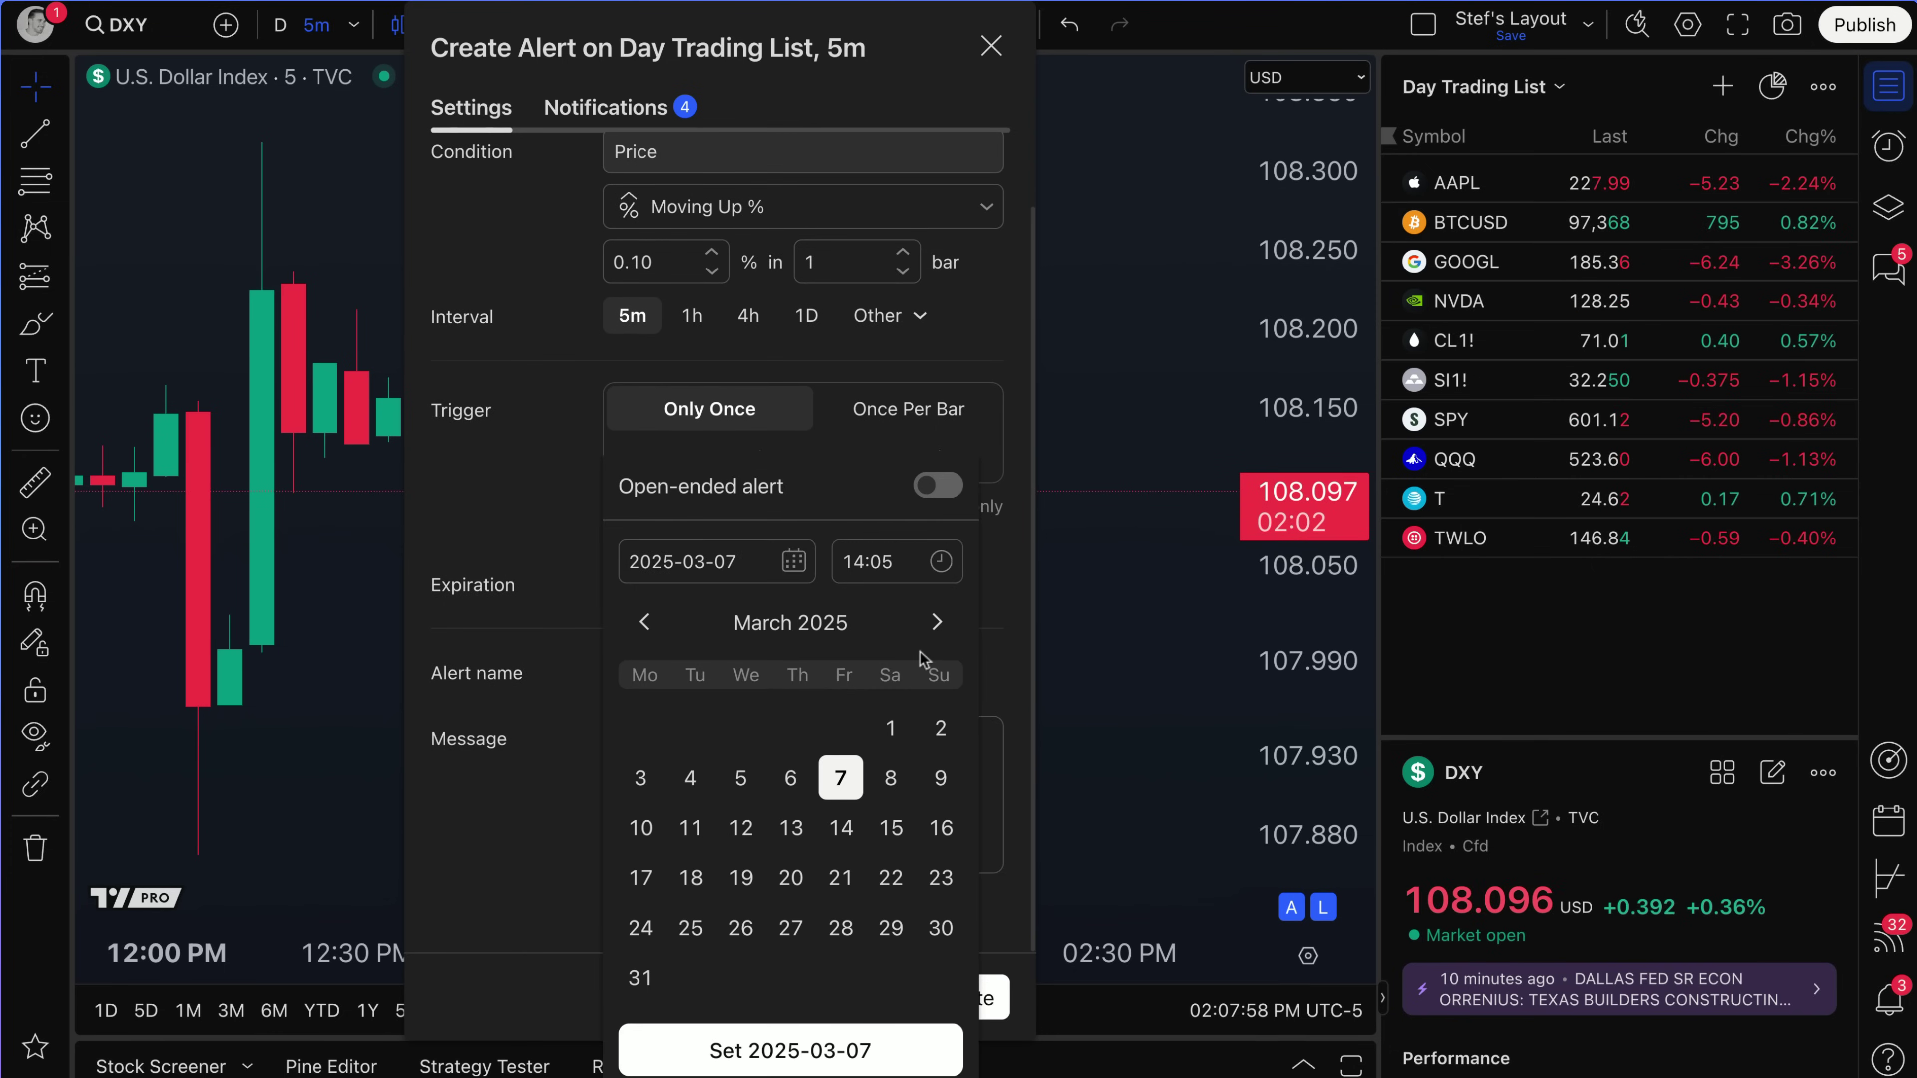
{"action": "left_click", "coordinate": [599, 585]}
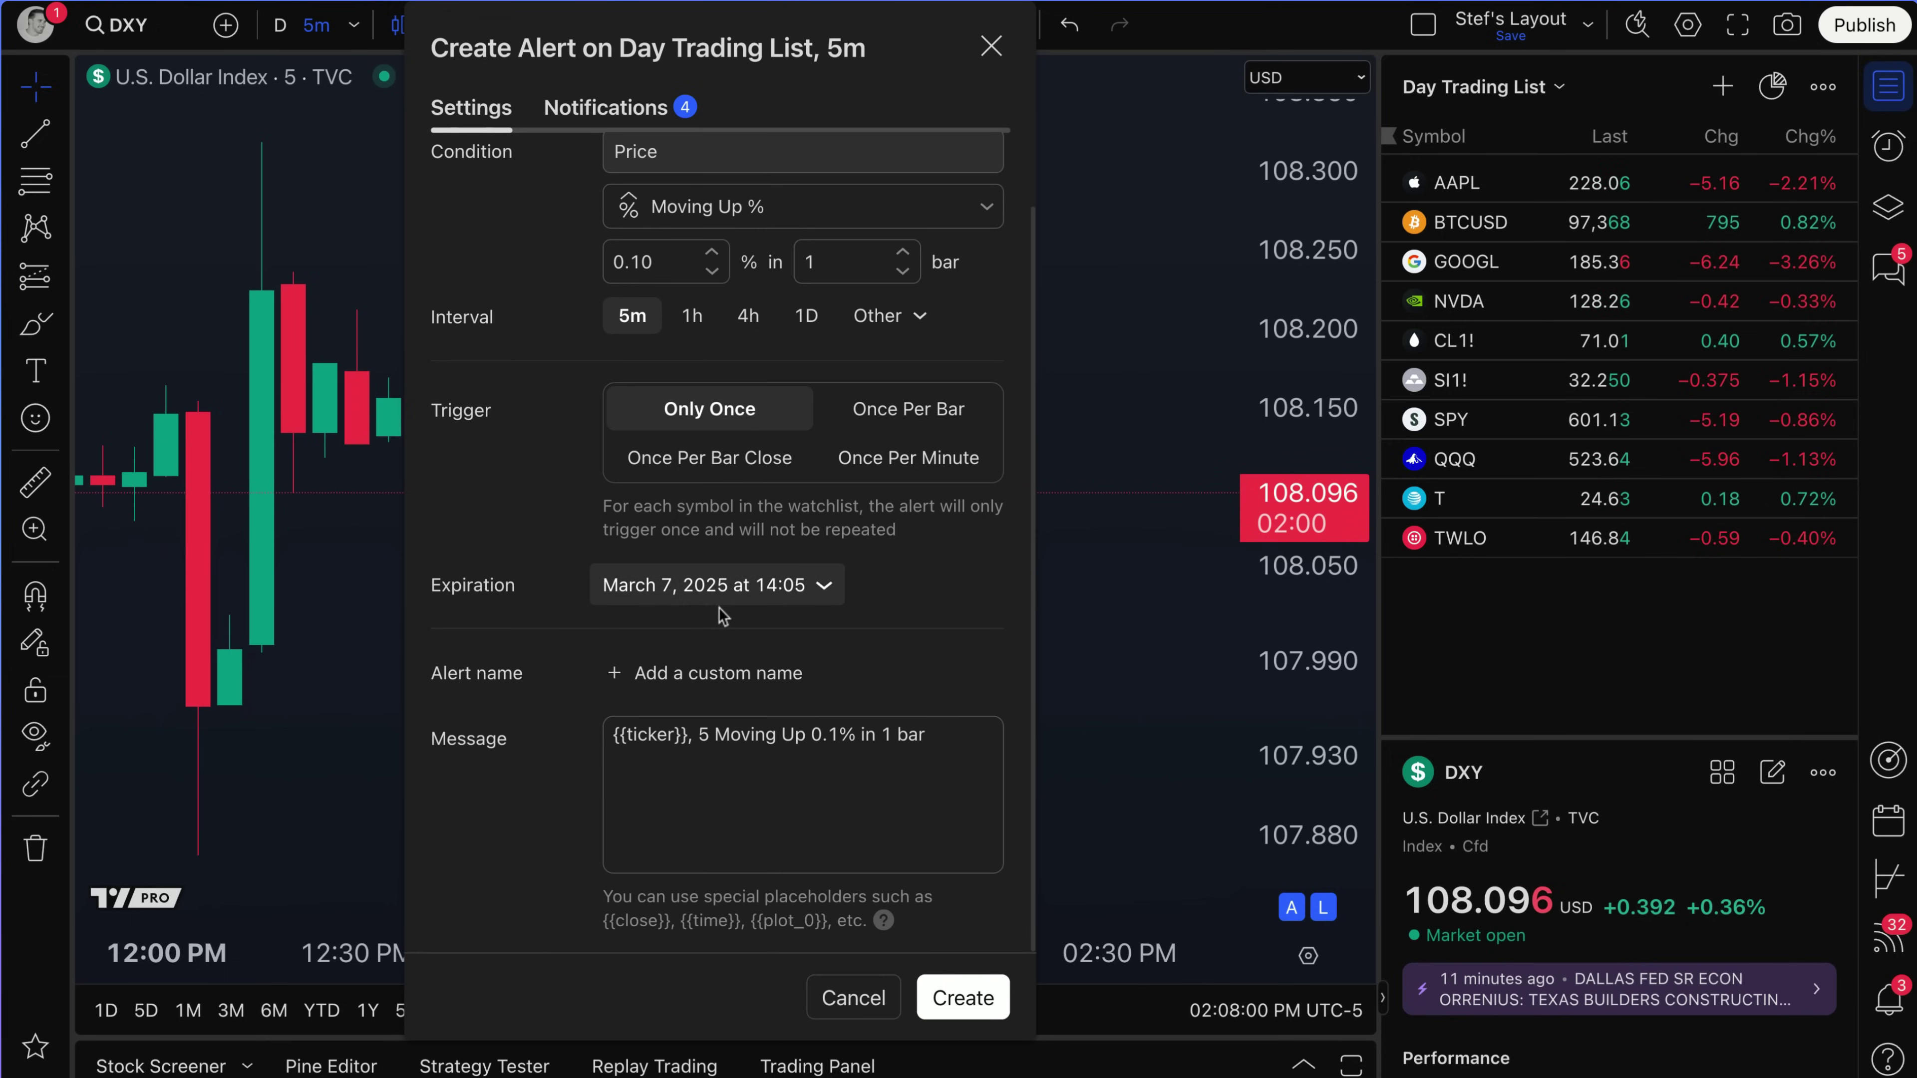
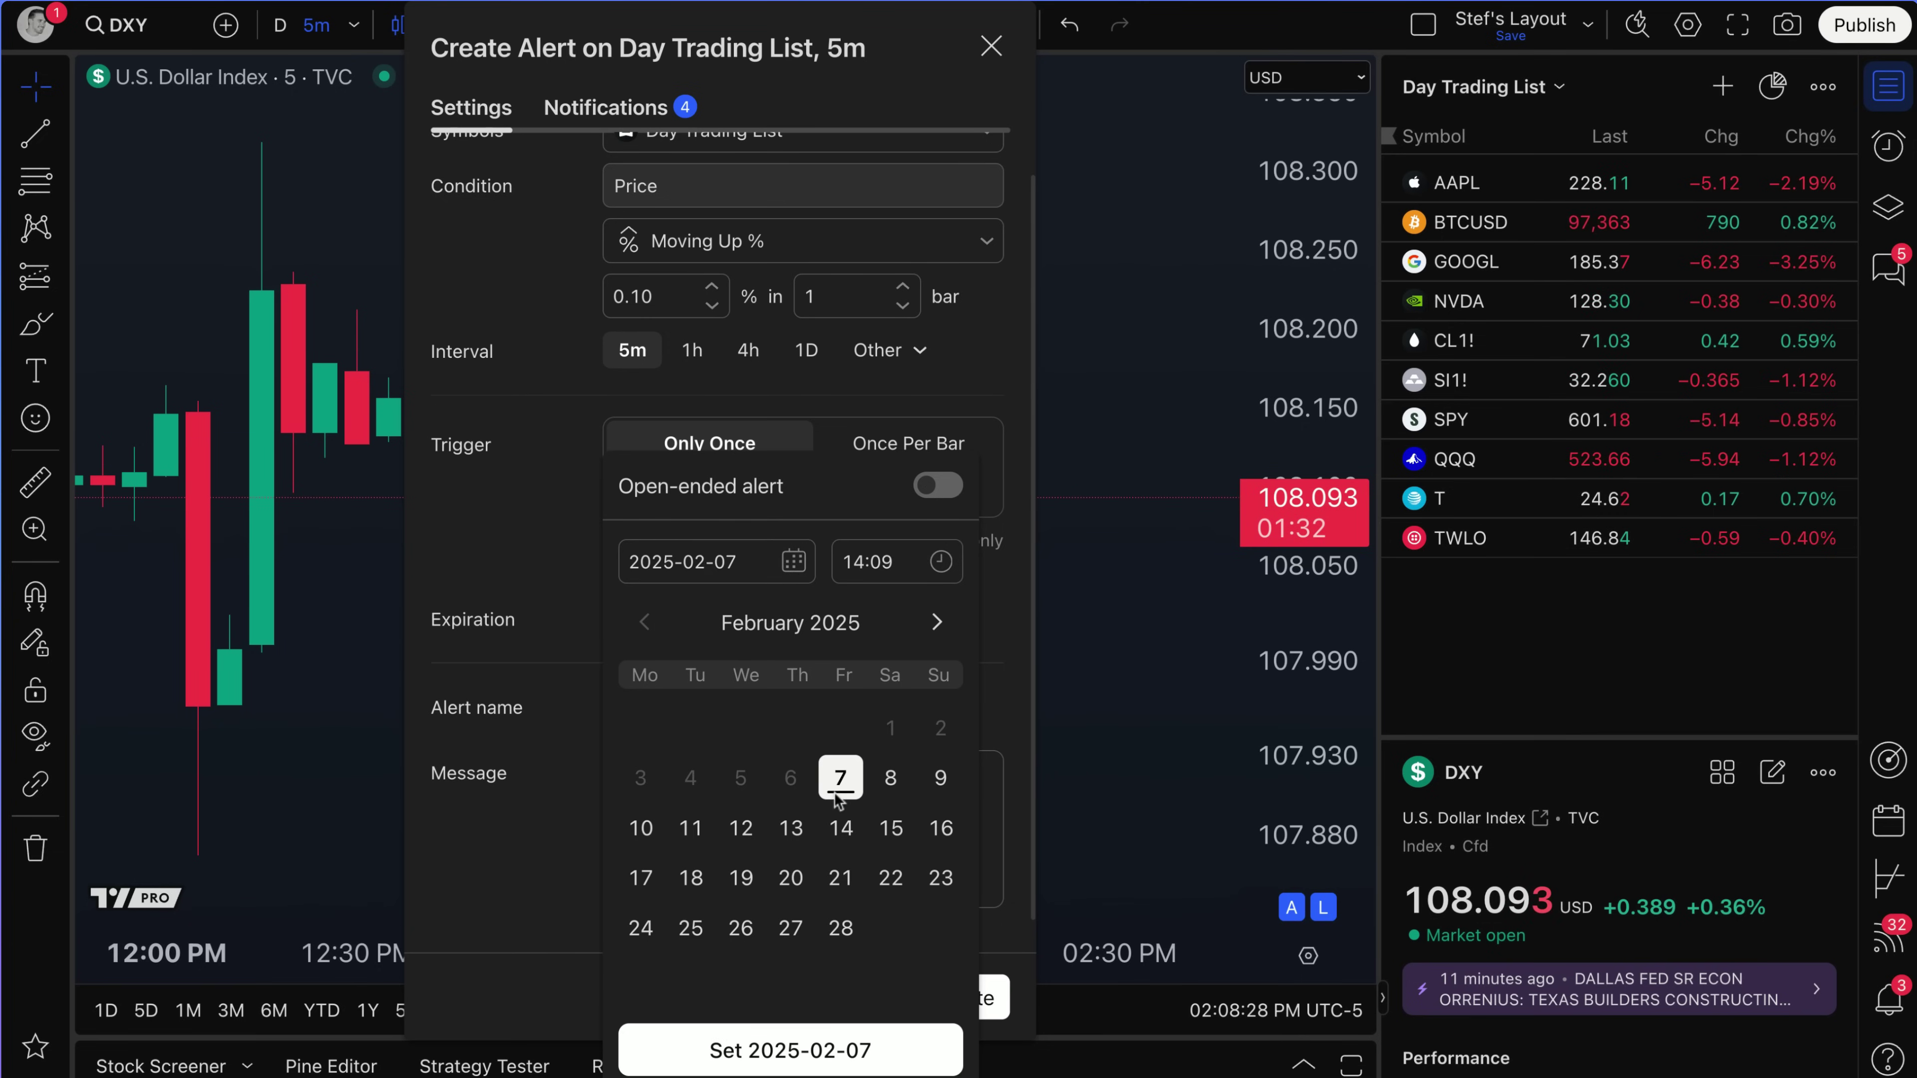
{"action": "left_click", "coordinate": [843, 829]}
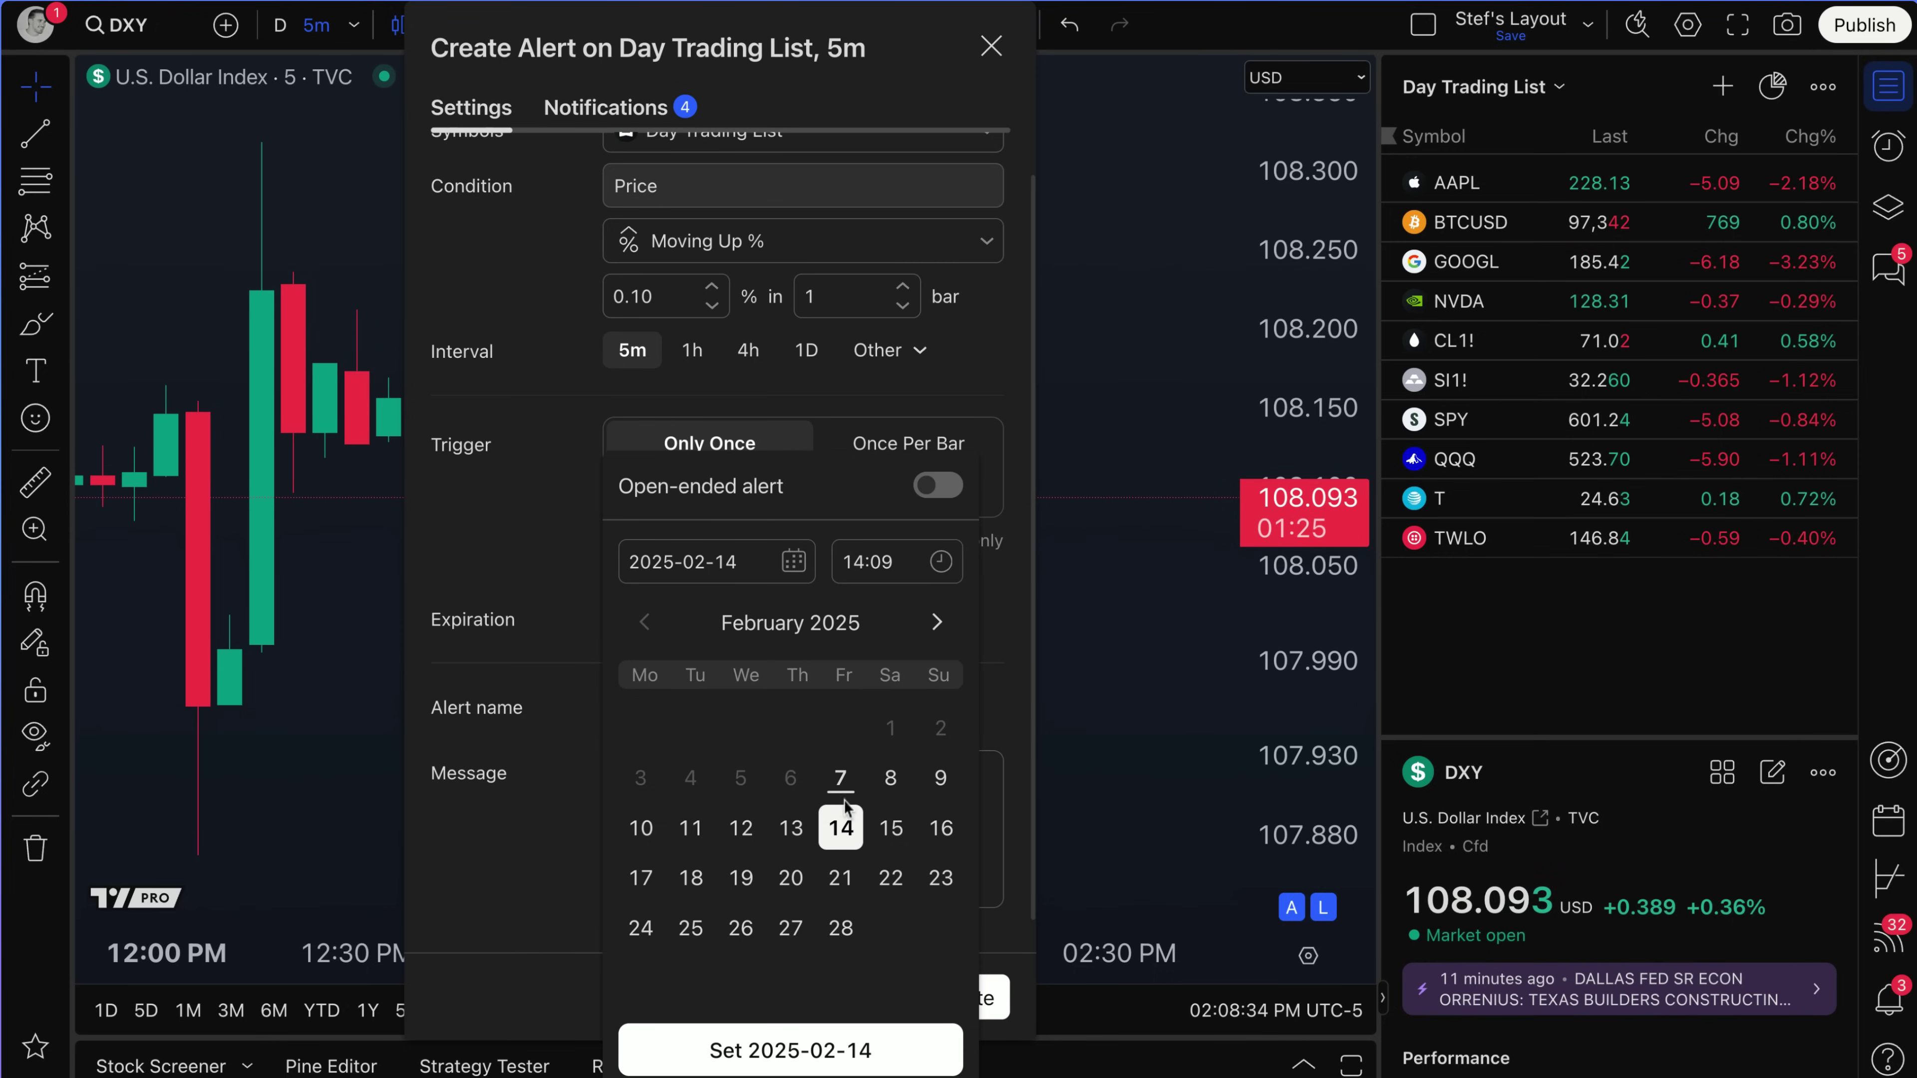
{"action": "left_click", "coordinate": [839, 1042]}
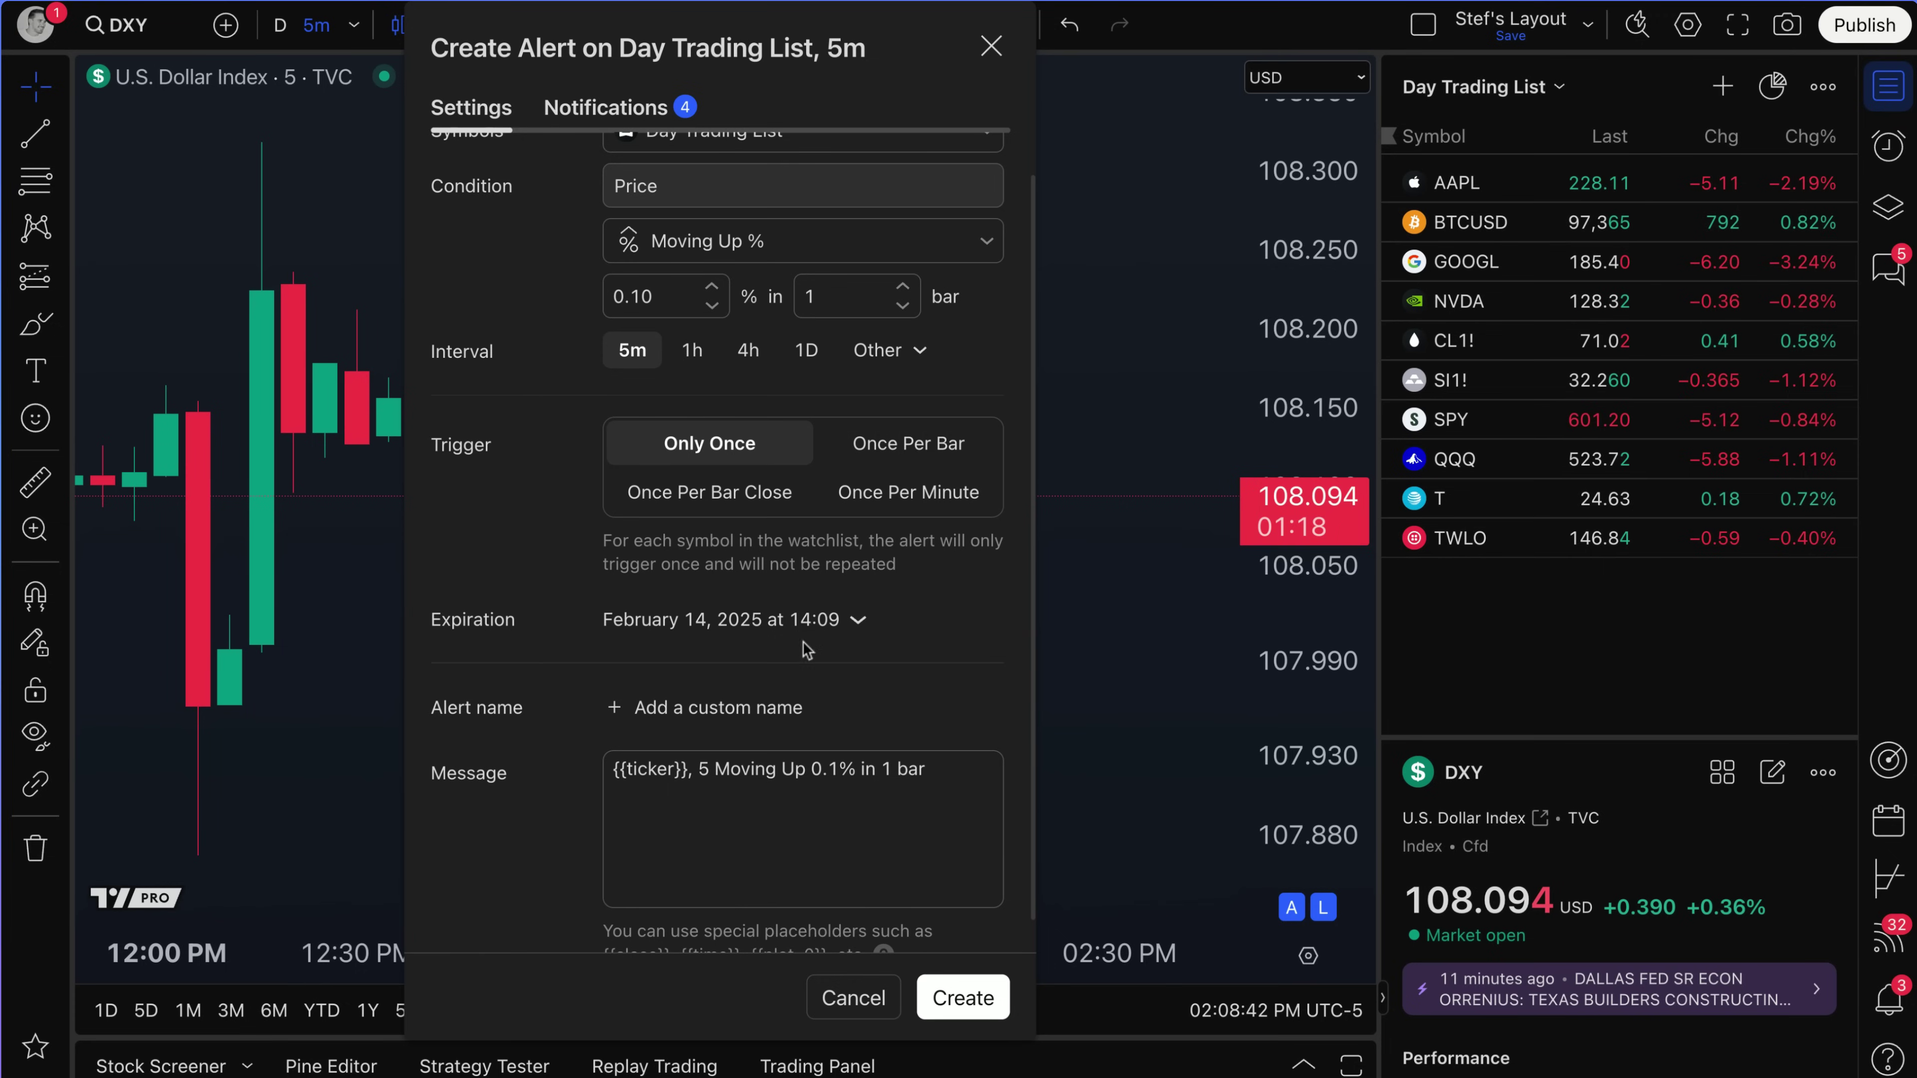
Step: Give the alert the custom name "% Move Alert Example"
{"action": "left_click", "coordinate": [633, 713]}
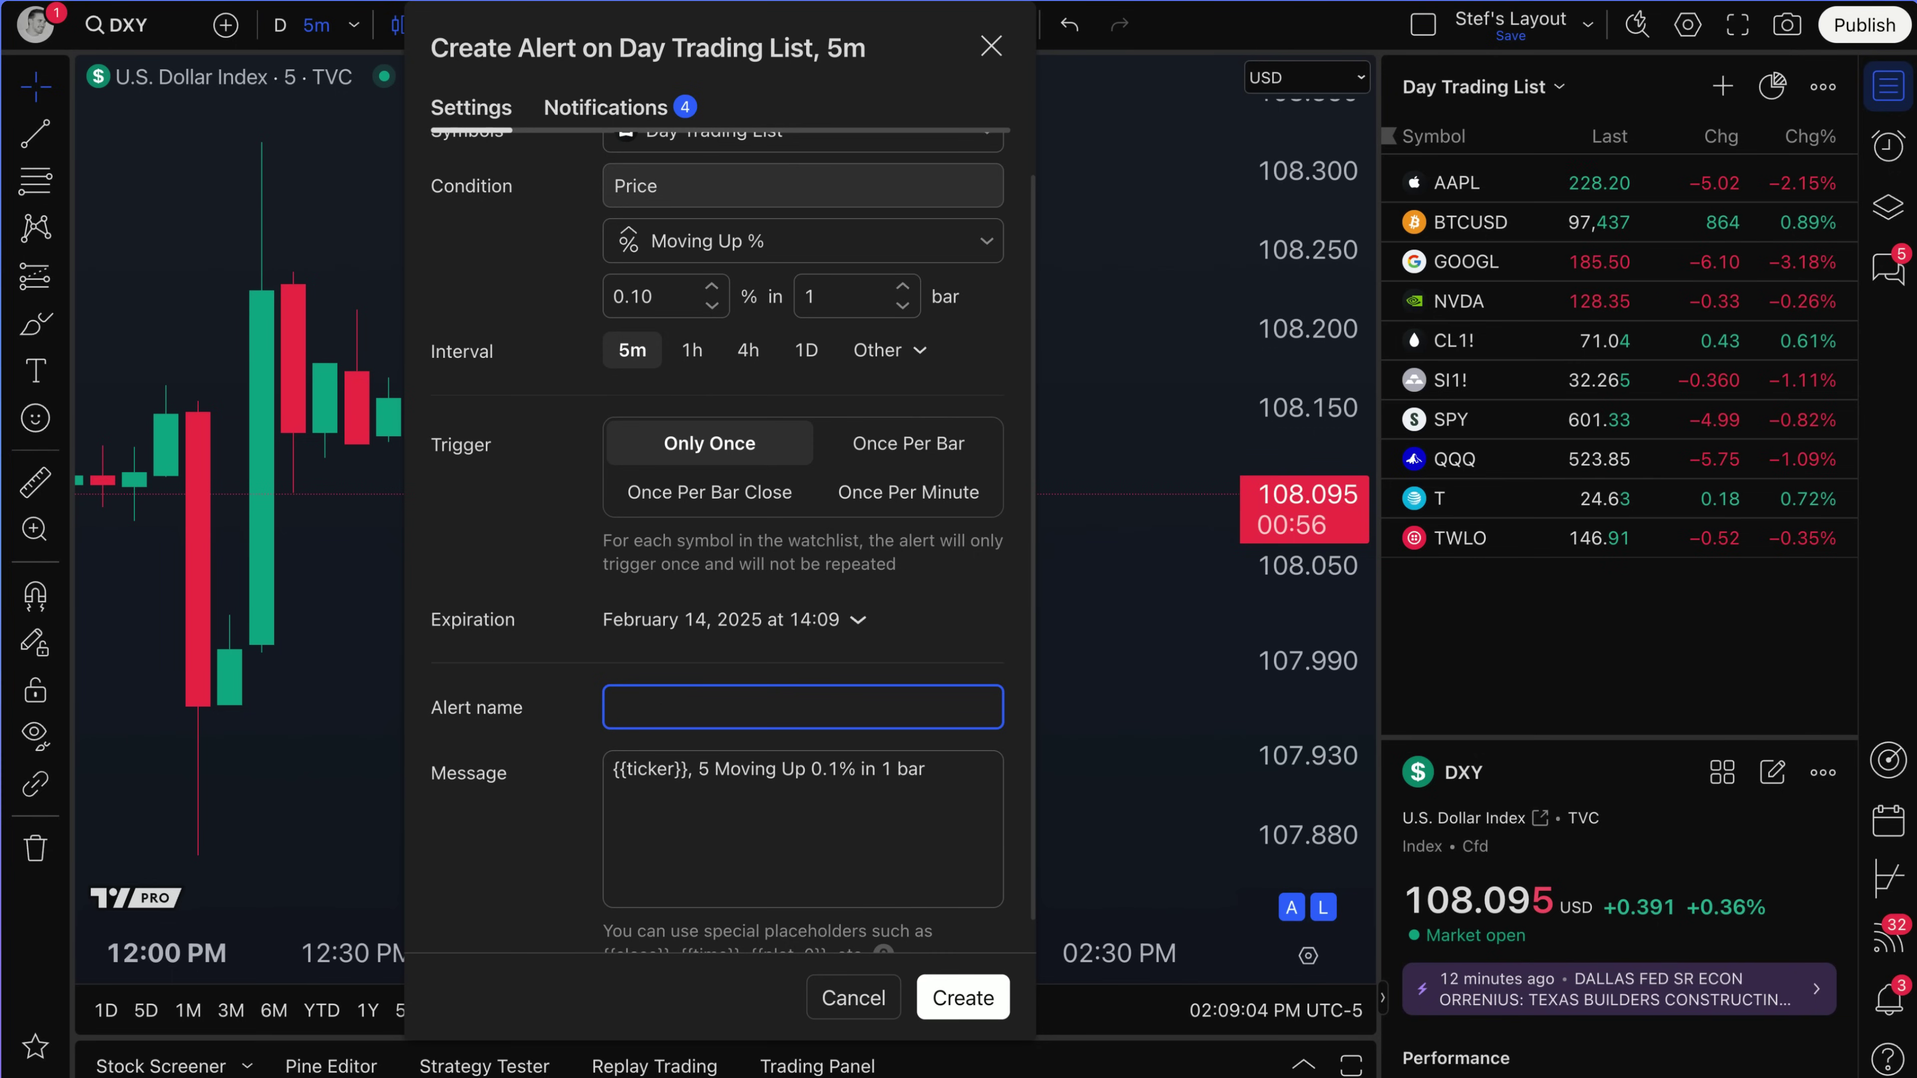
{"action": "type", "text": "Move Al"}
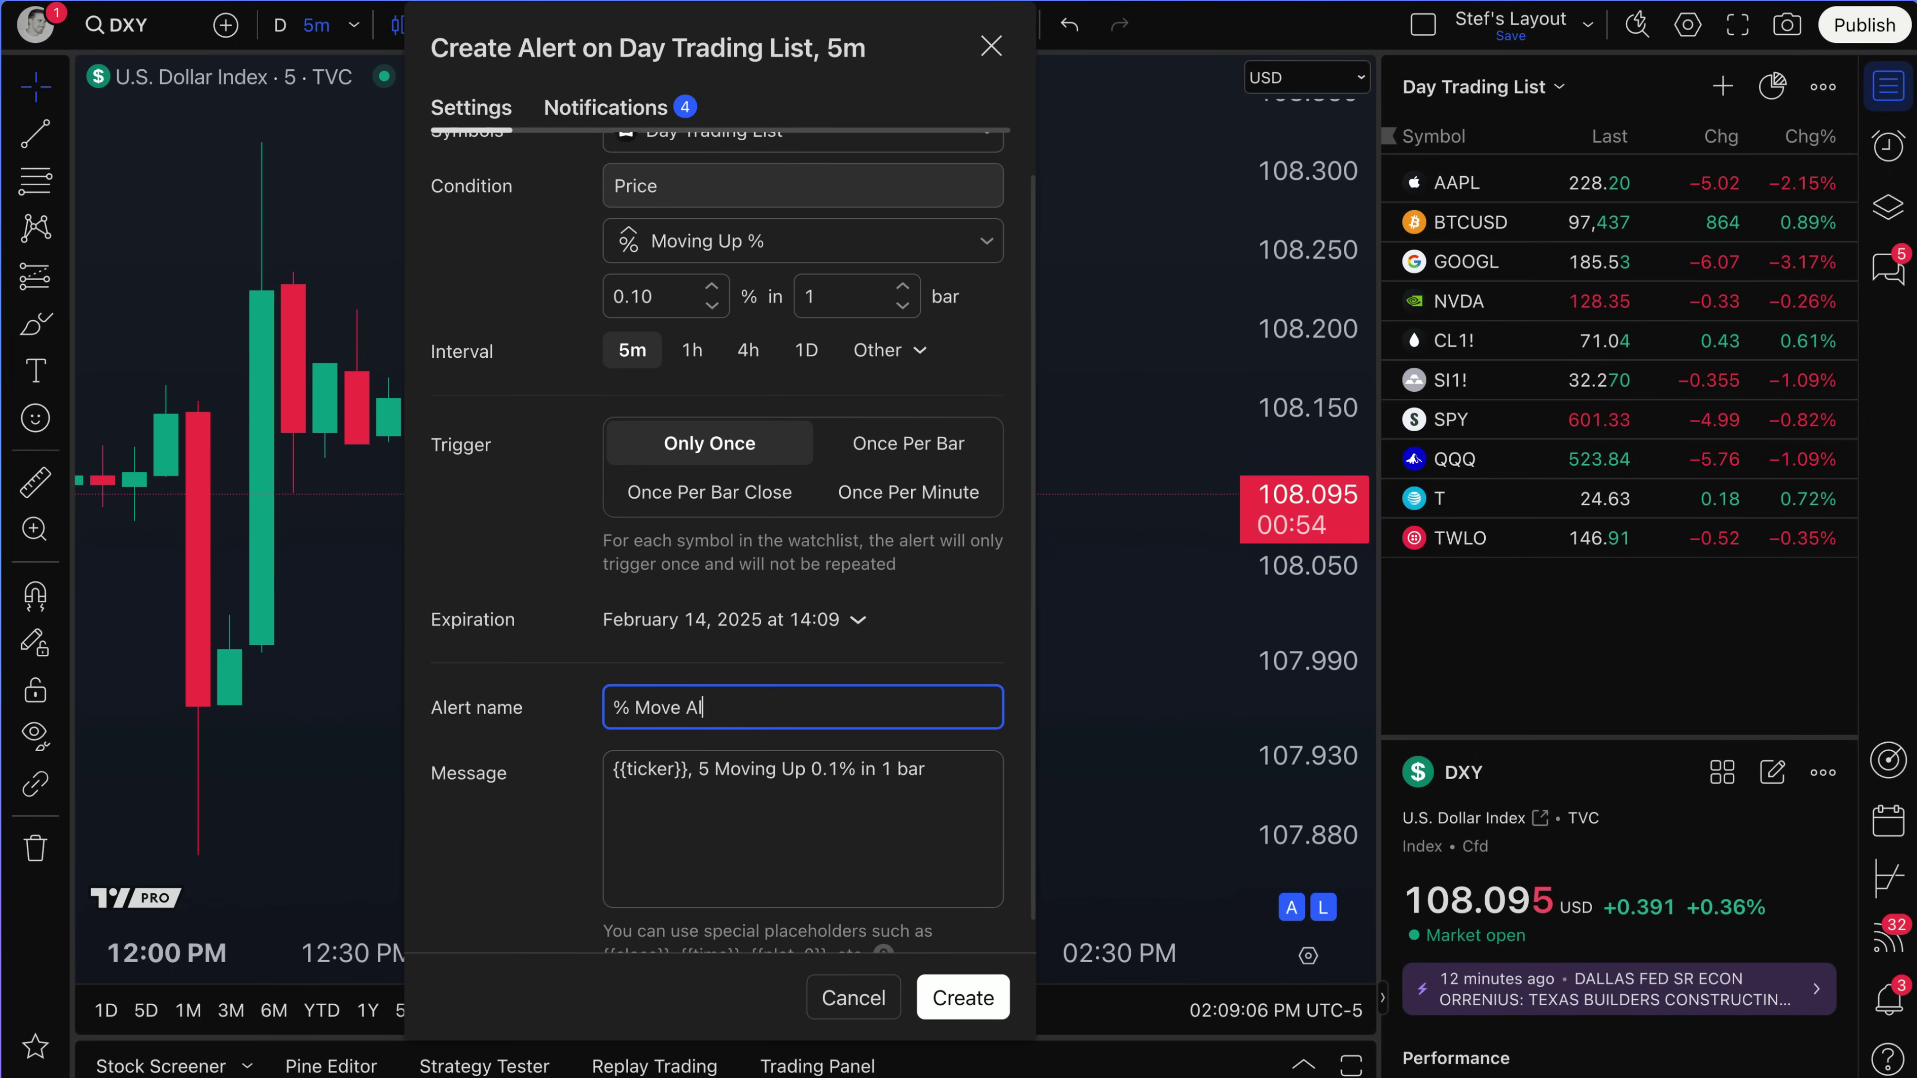
{"action": "type", "text": "ert Example"}
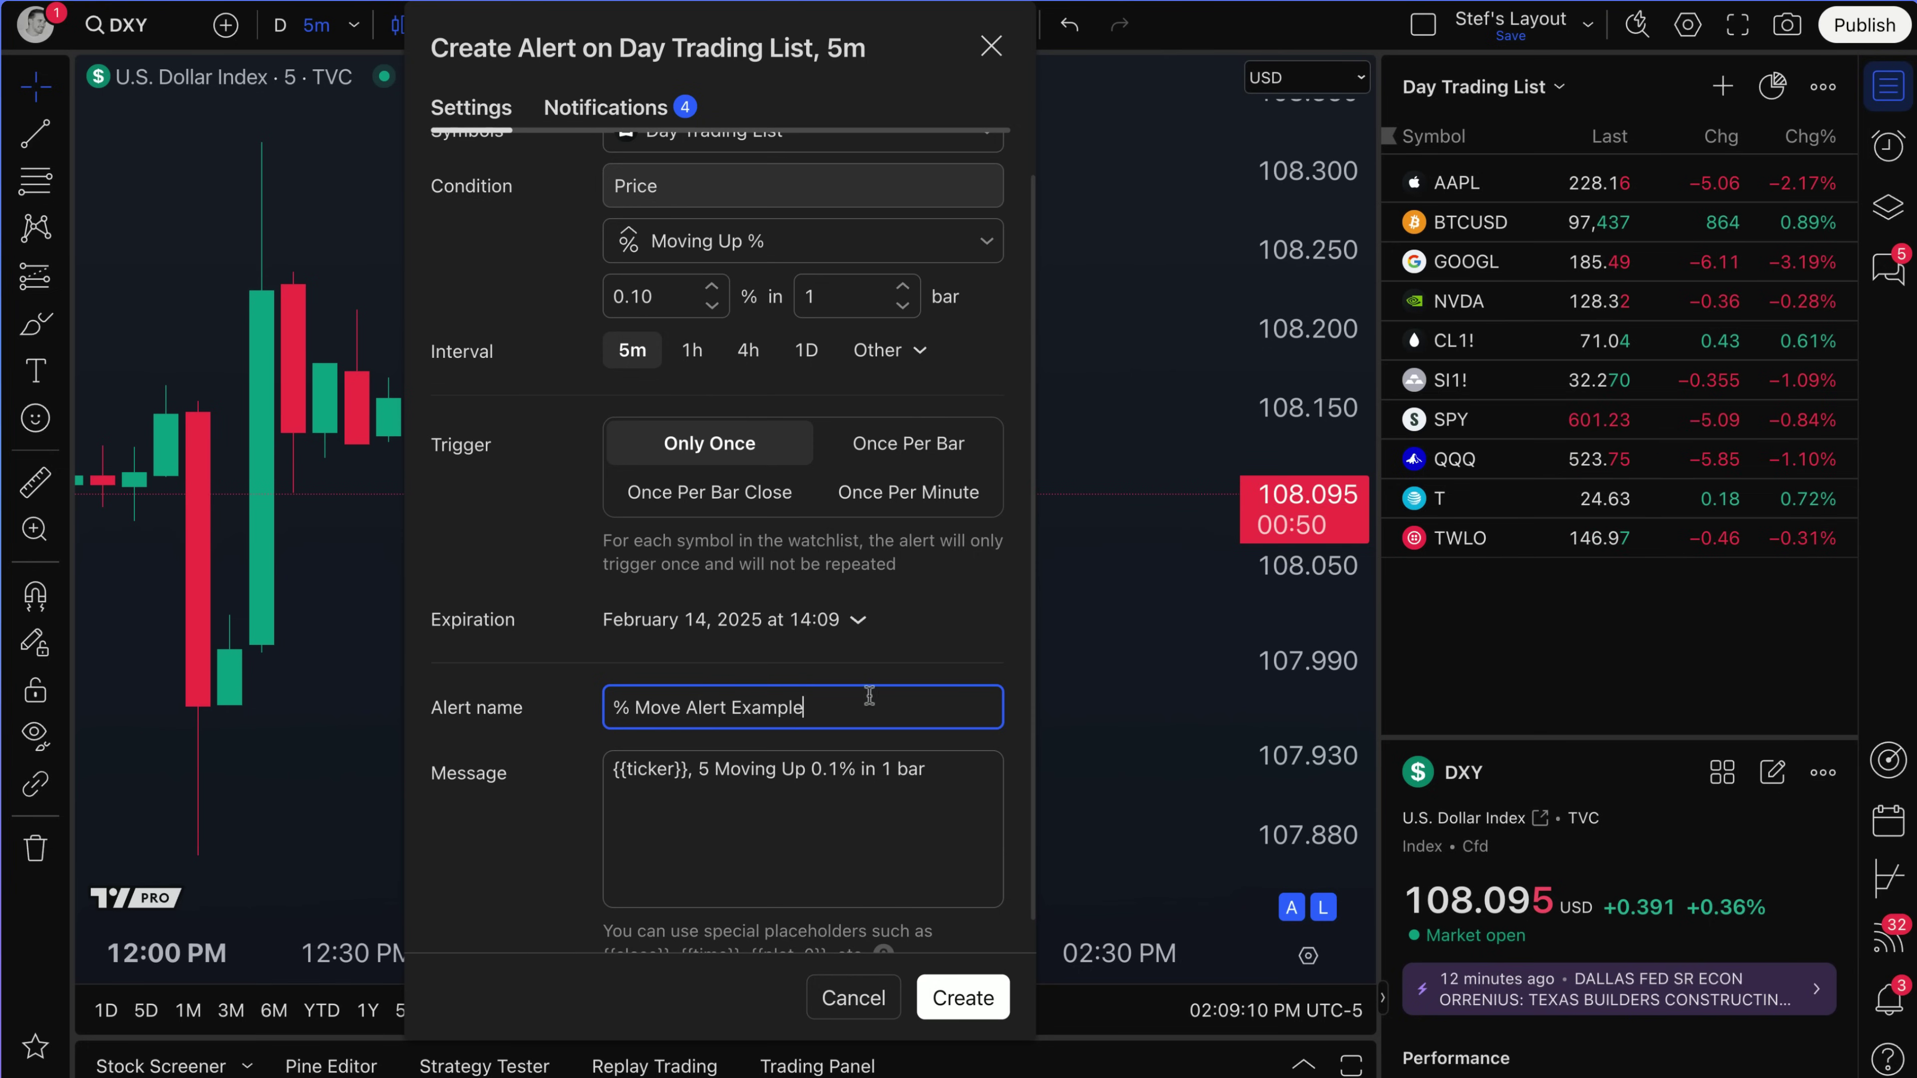
{"action": "left_click_drag", "start_coordinate": [800, 707], "coordinate": [630, 707]}
{"action": "left_click", "coordinate": [633, 706]}
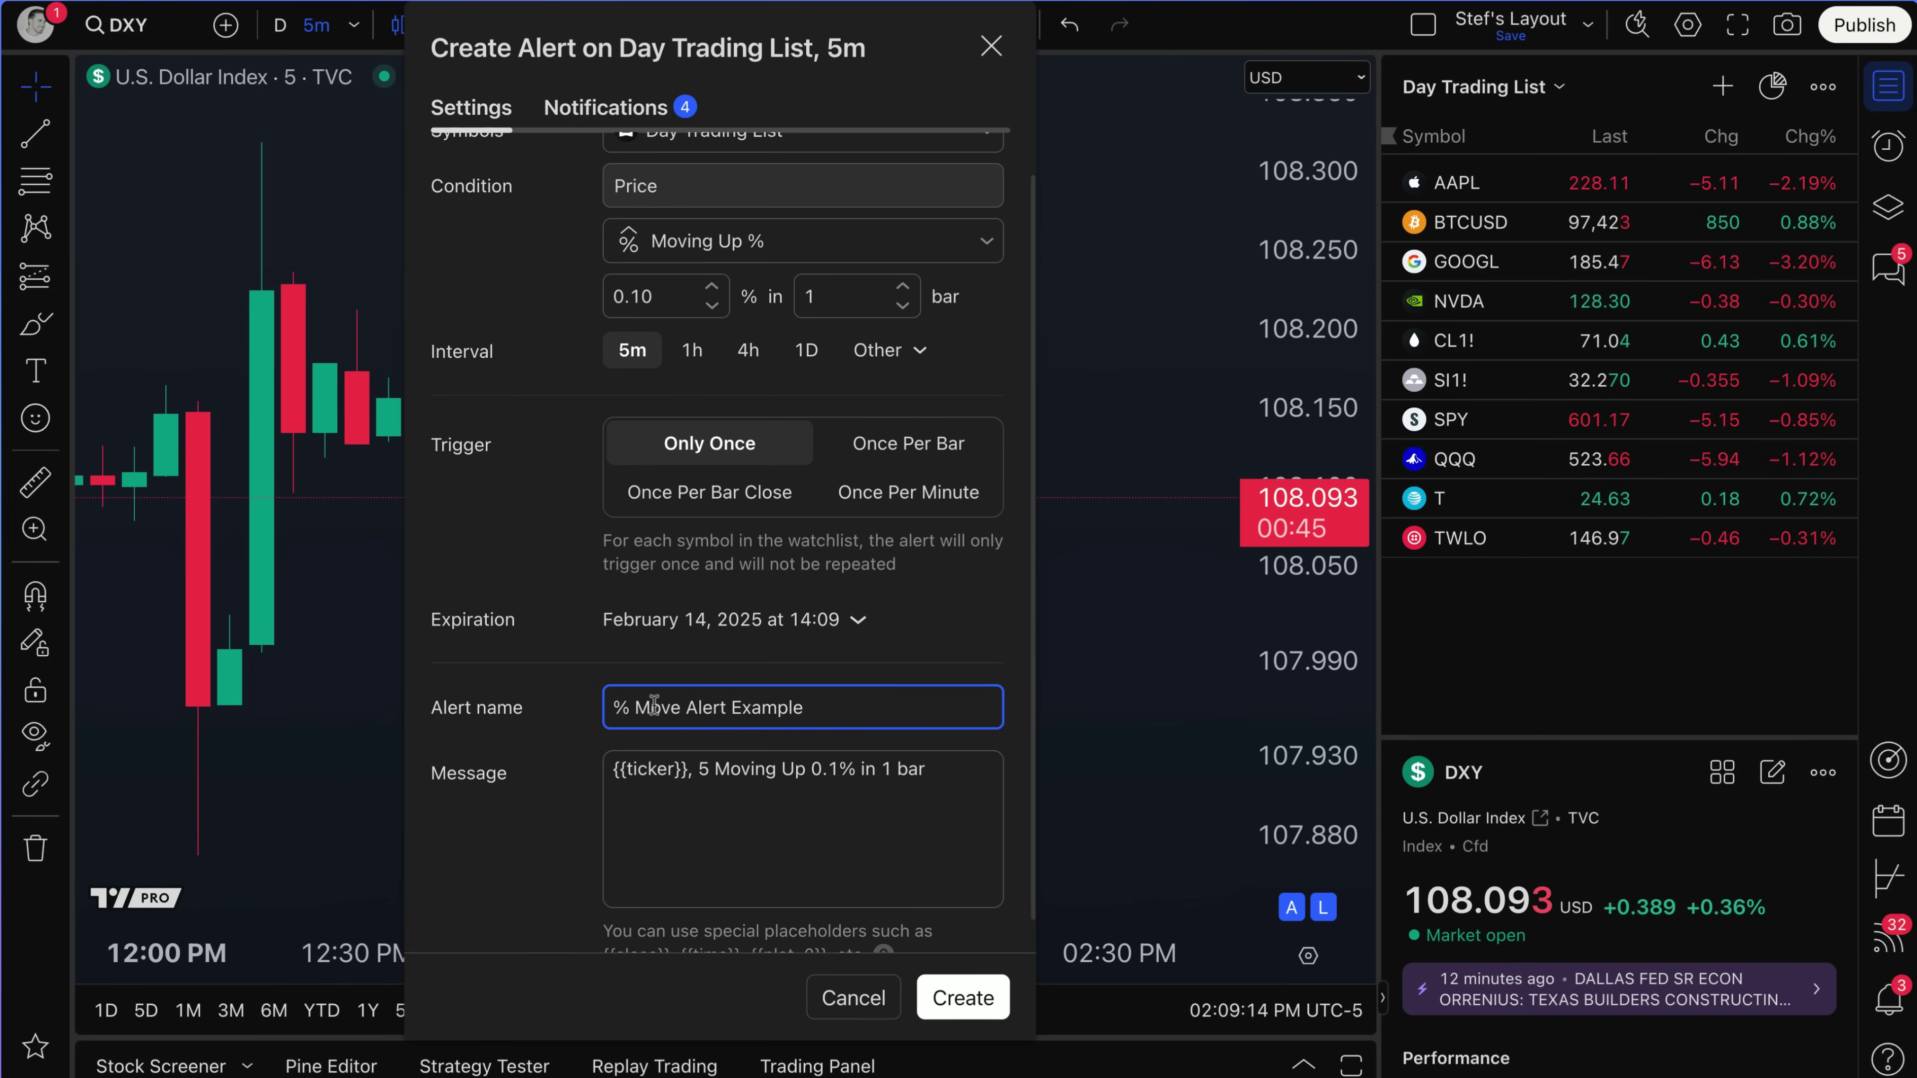
Step: Examine the {{ticker}} placeholder in the alert's message text
{"action": "left_click", "coordinate": [628, 770]}
{"action": "left_click_drag", "start_coordinate": [661, 770], "coordinate": [688, 770]}
{"action": "left_click", "coordinate": [637, 770]}
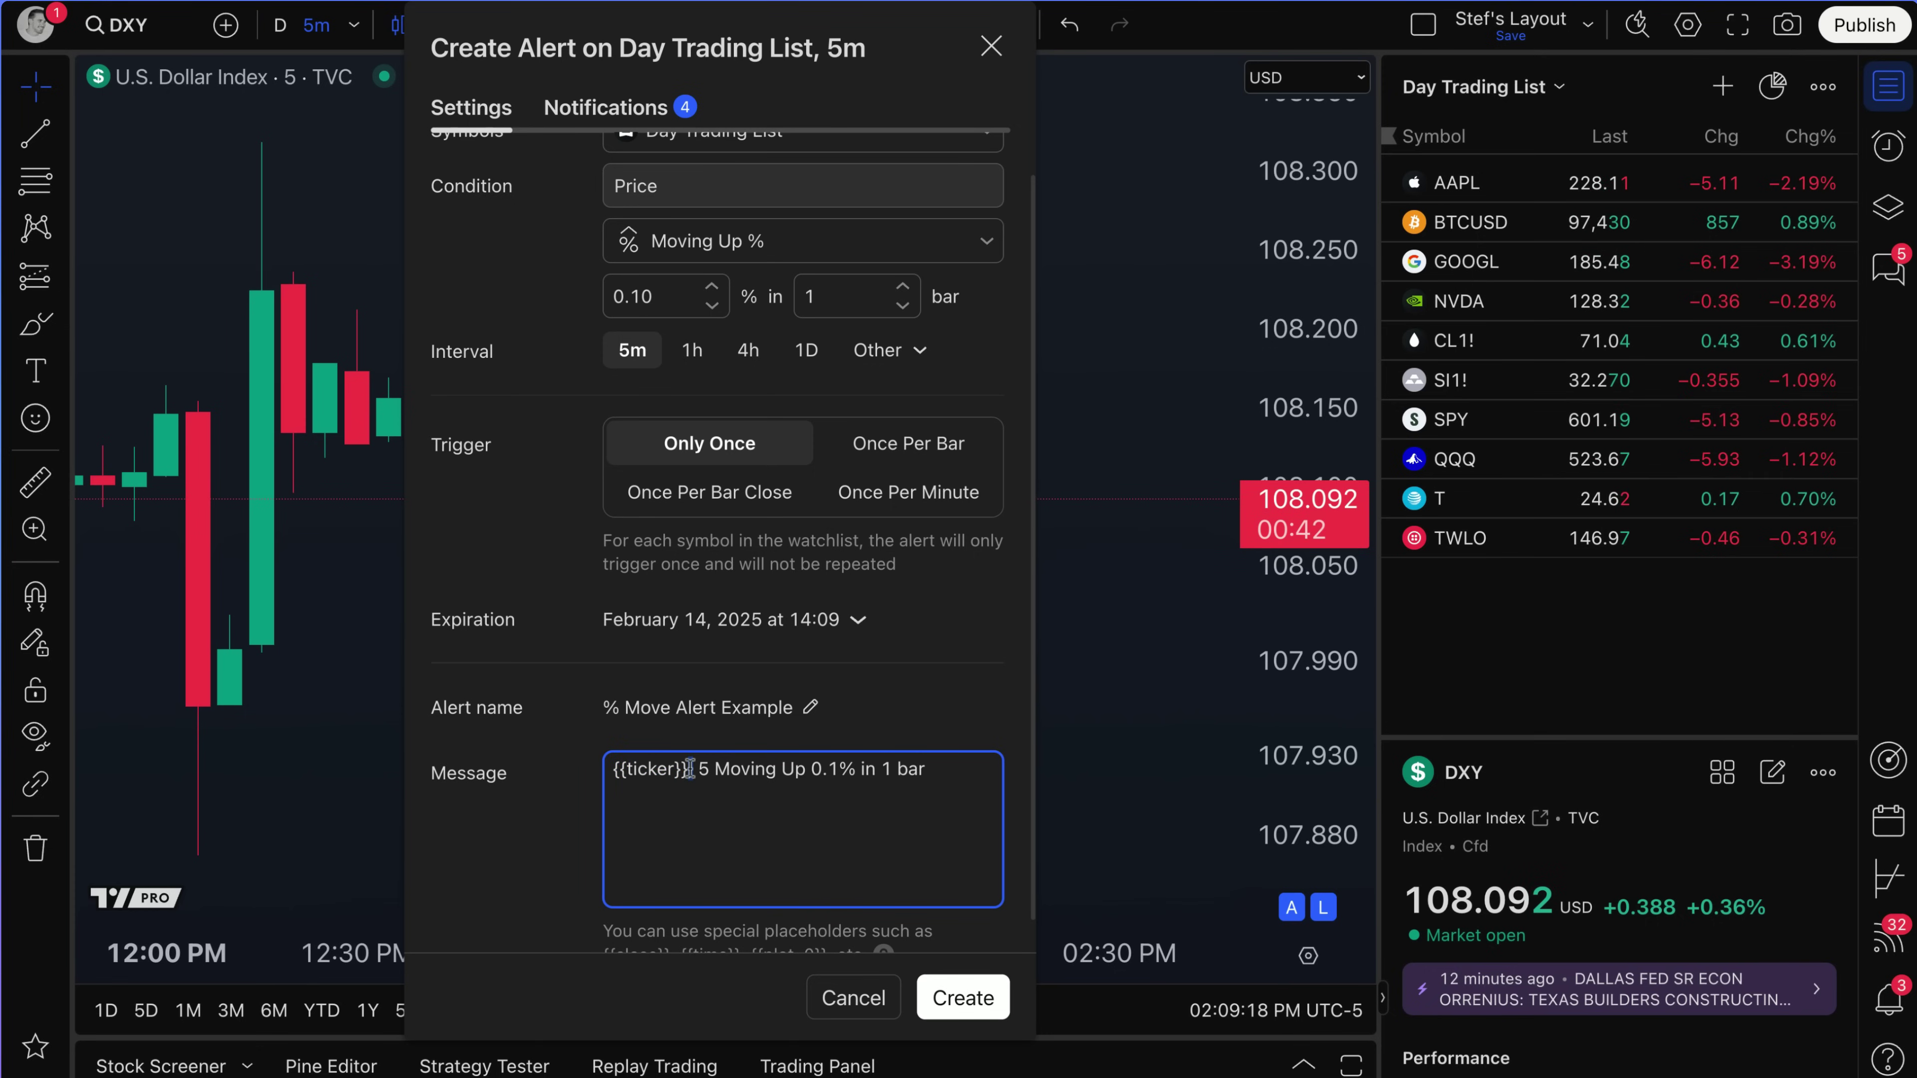
{"action": "left_click_drag", "start_coordinate": [643, 769], "coordinate": [630, 772]}
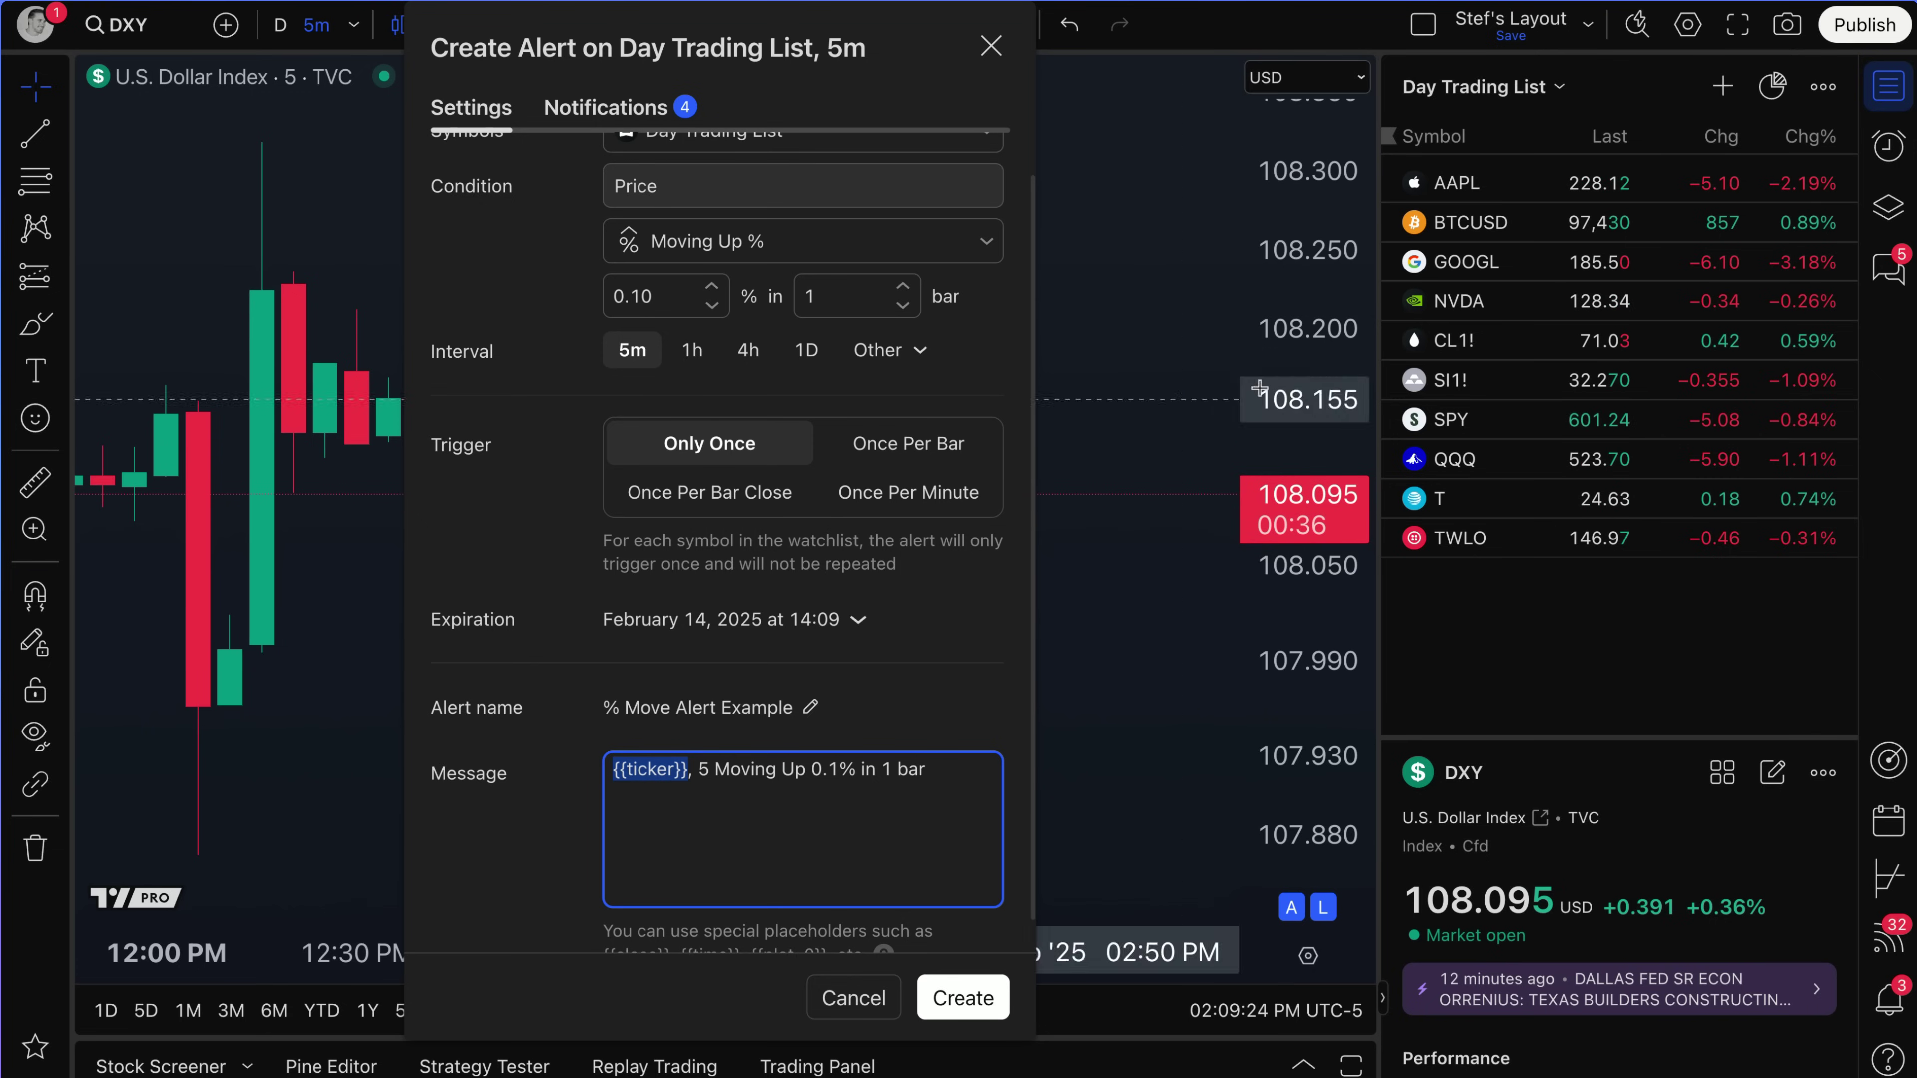
{"action": "left_click", "coordinate": [637, 778]}
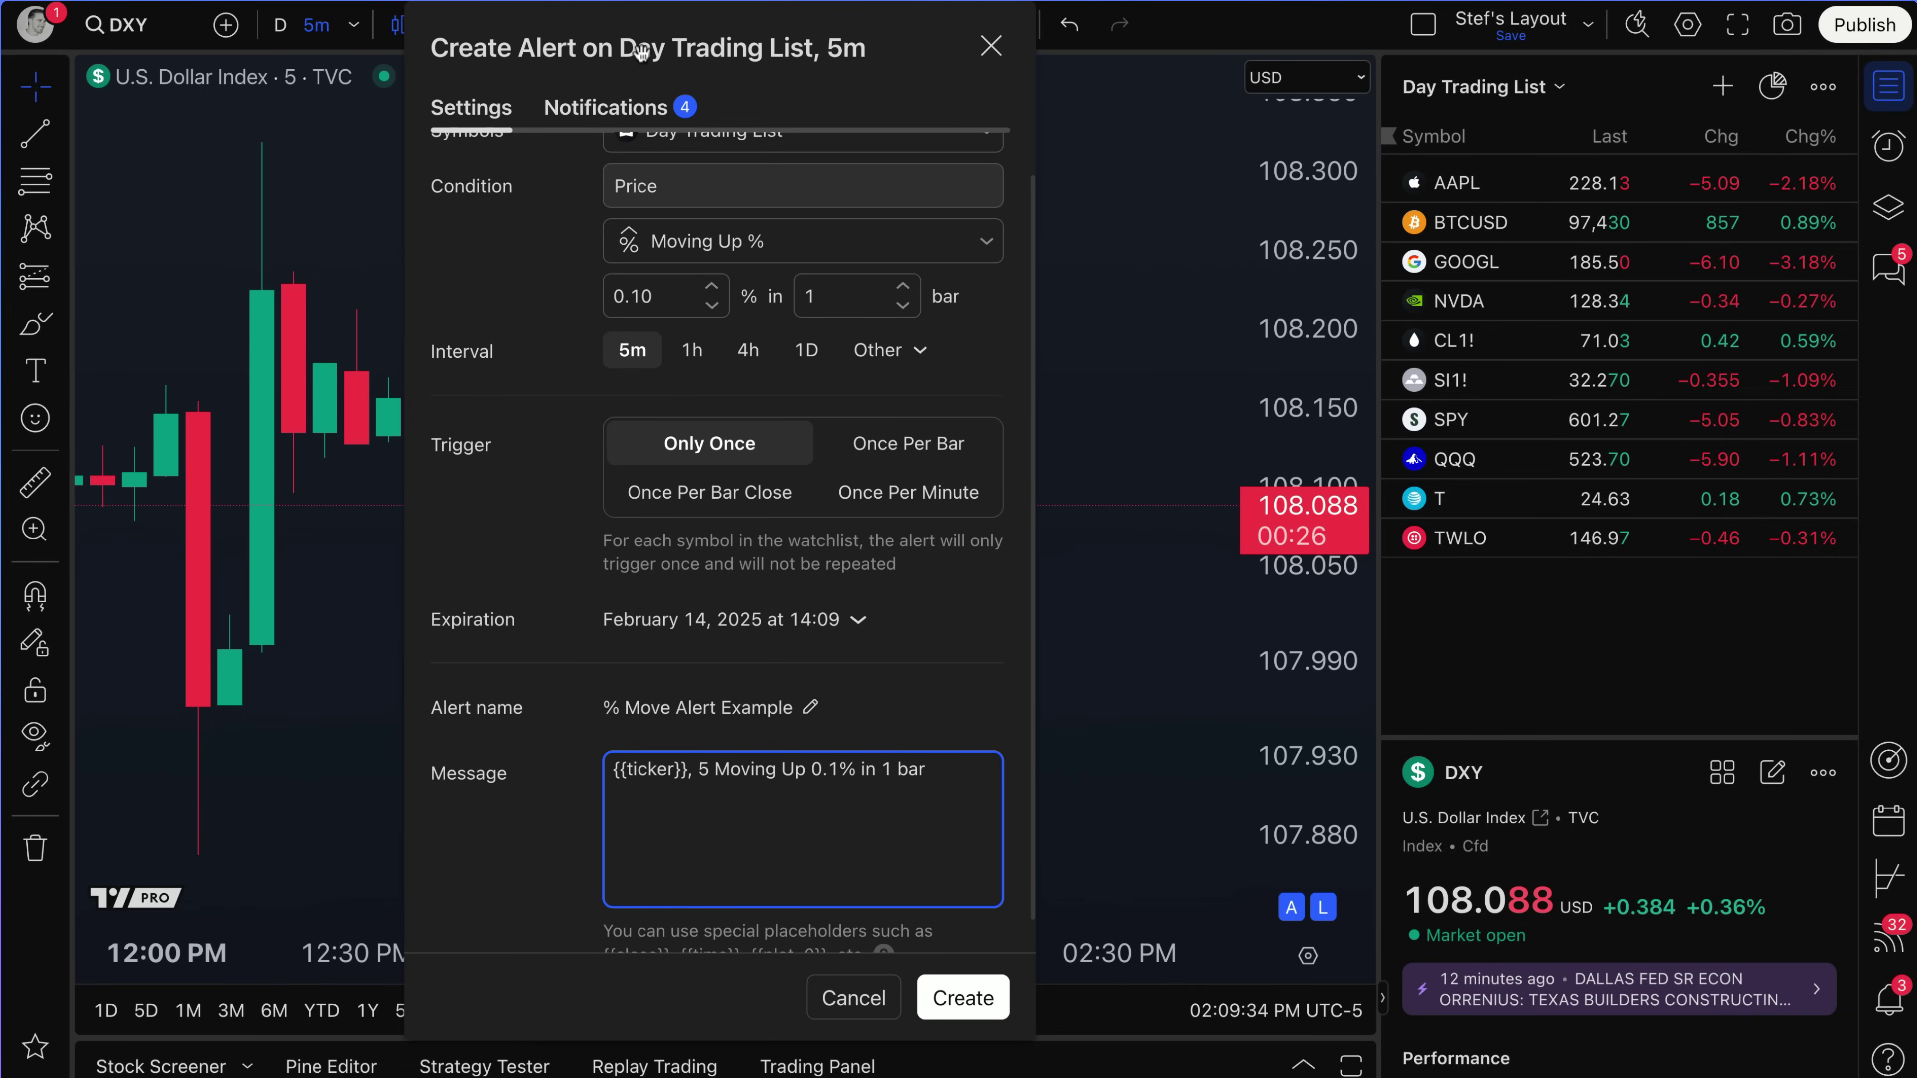
Step: Set the alert's notification sound to 3 Notes Reverb from the Classic sounds, played Once
{"action": "left_click", "coordinate": [631, 110]}
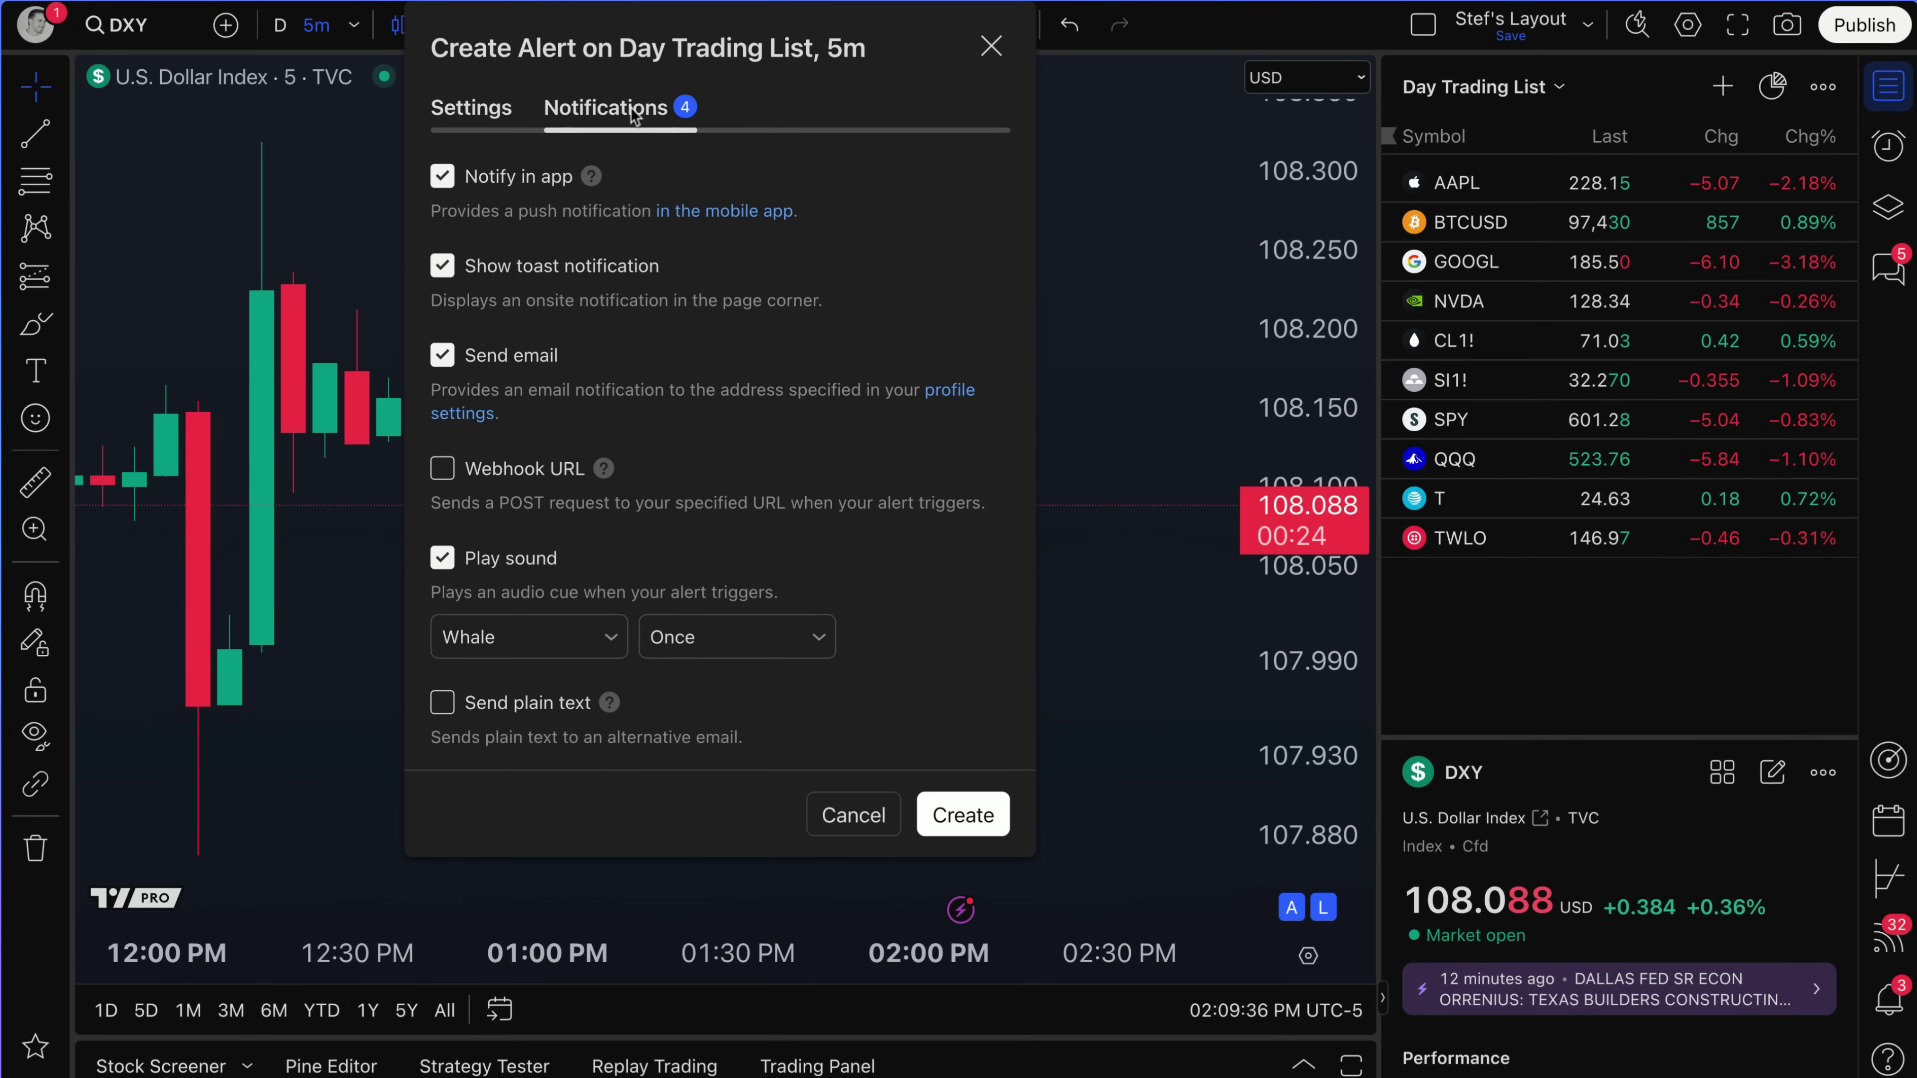
{"action": "left_click", "coordinate": [571, 645]}
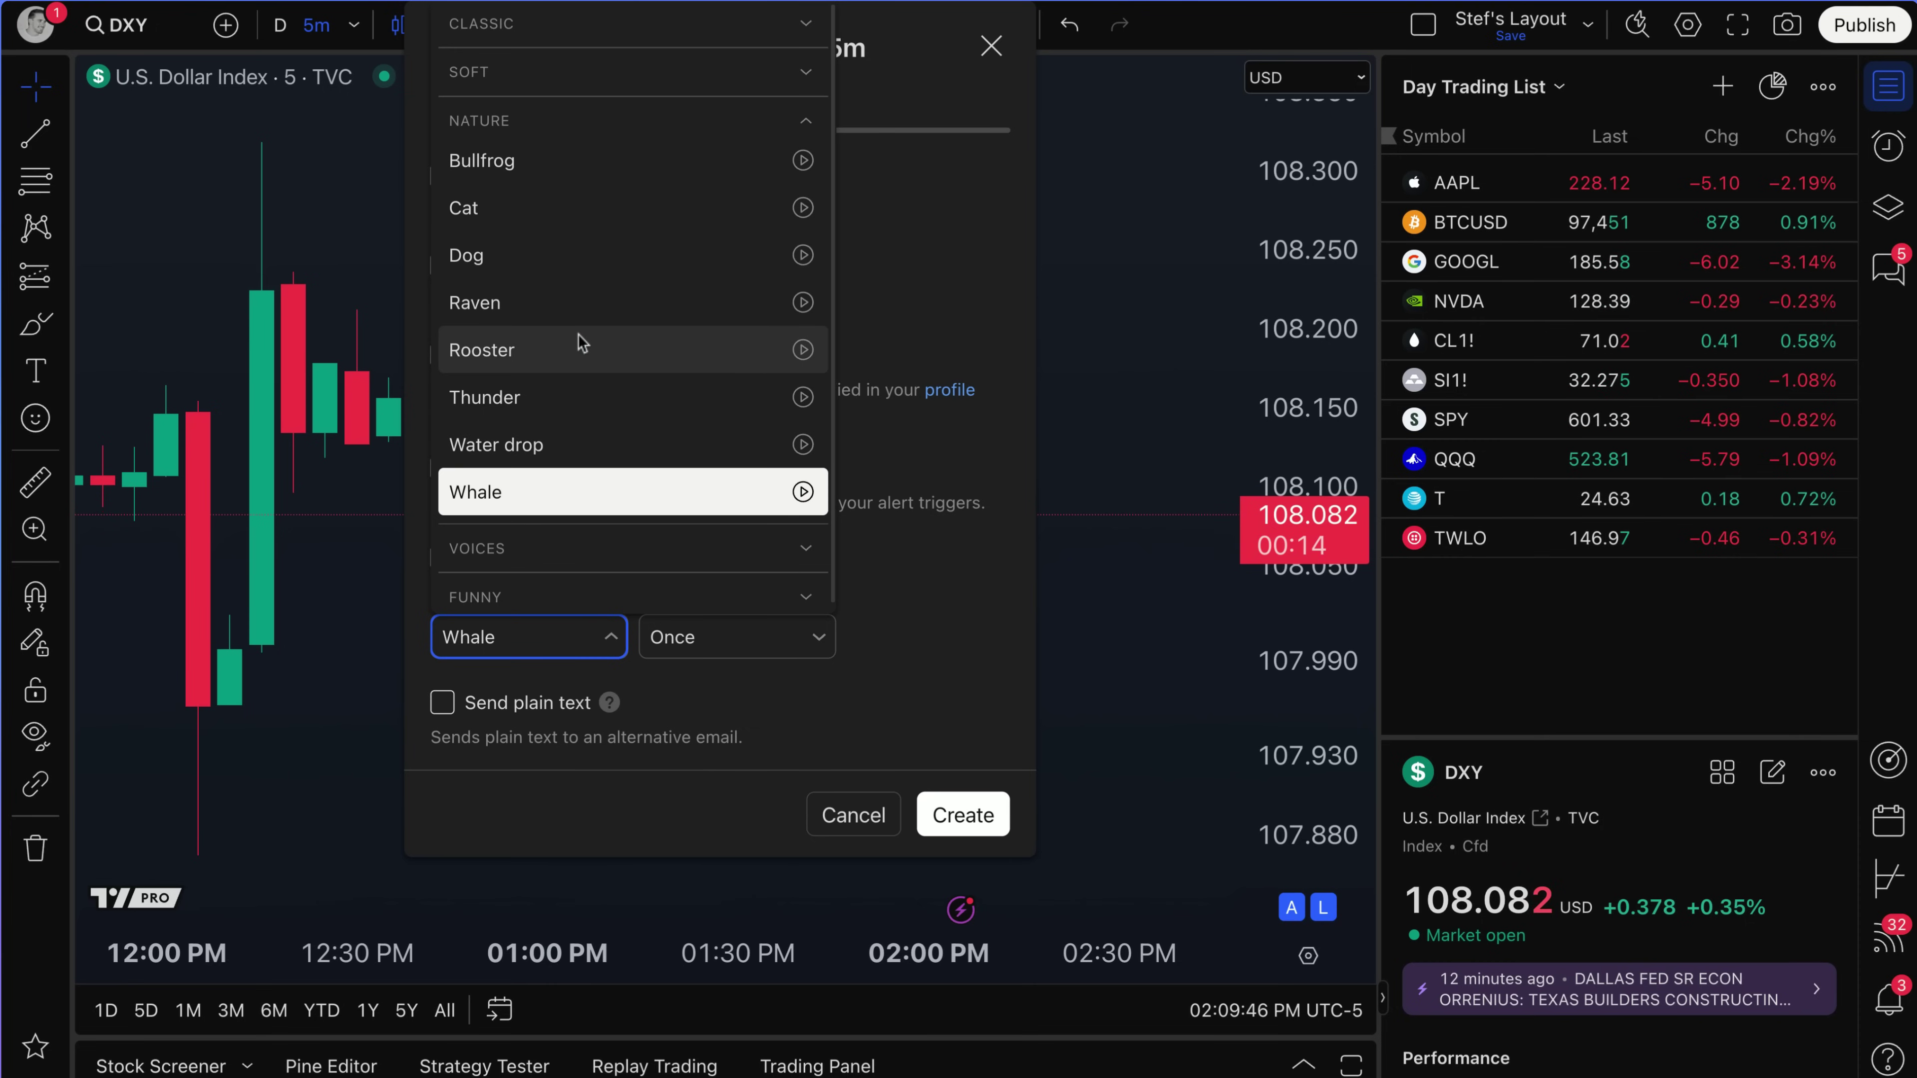
{"action": "left_click", "coordinate": [774, 136]}
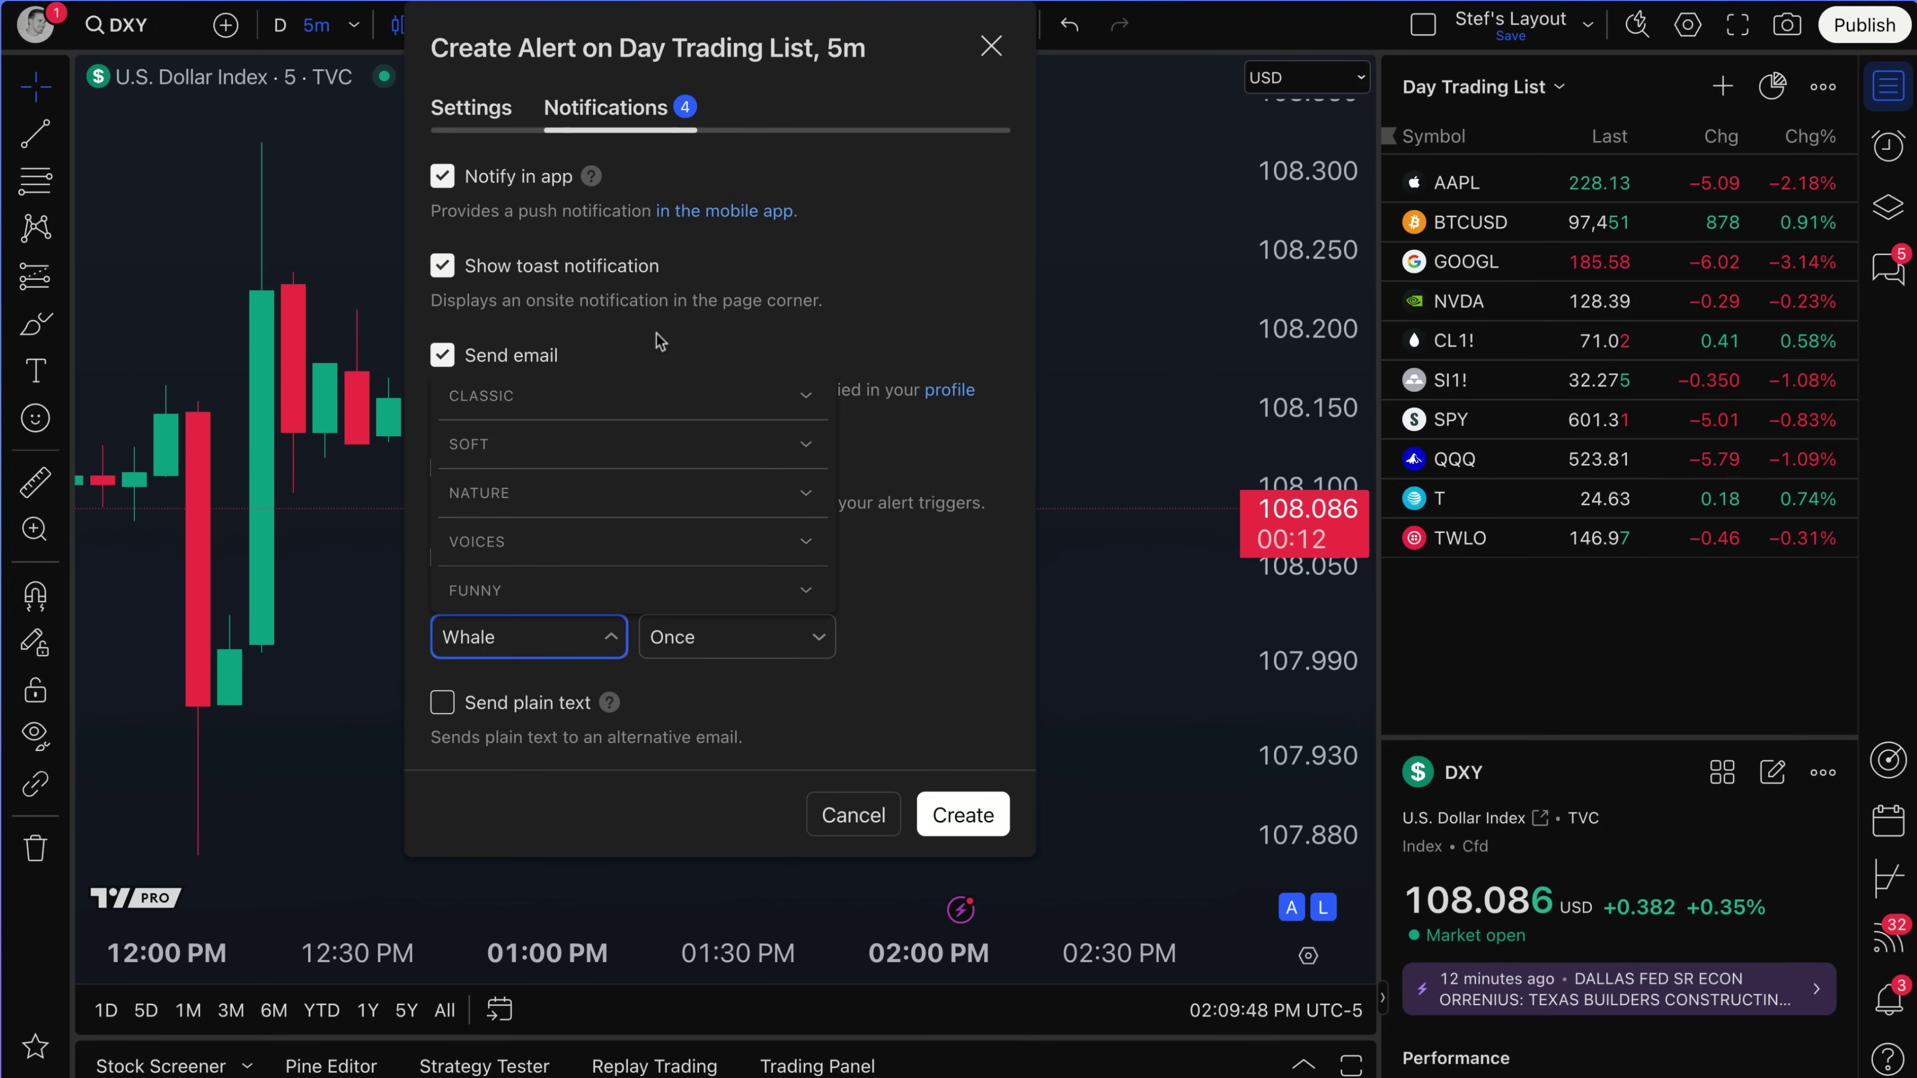
{"action": "left_click", "coordinate": [621, 295]}
{"action": "left_click", "coordinate": [610, 638]}
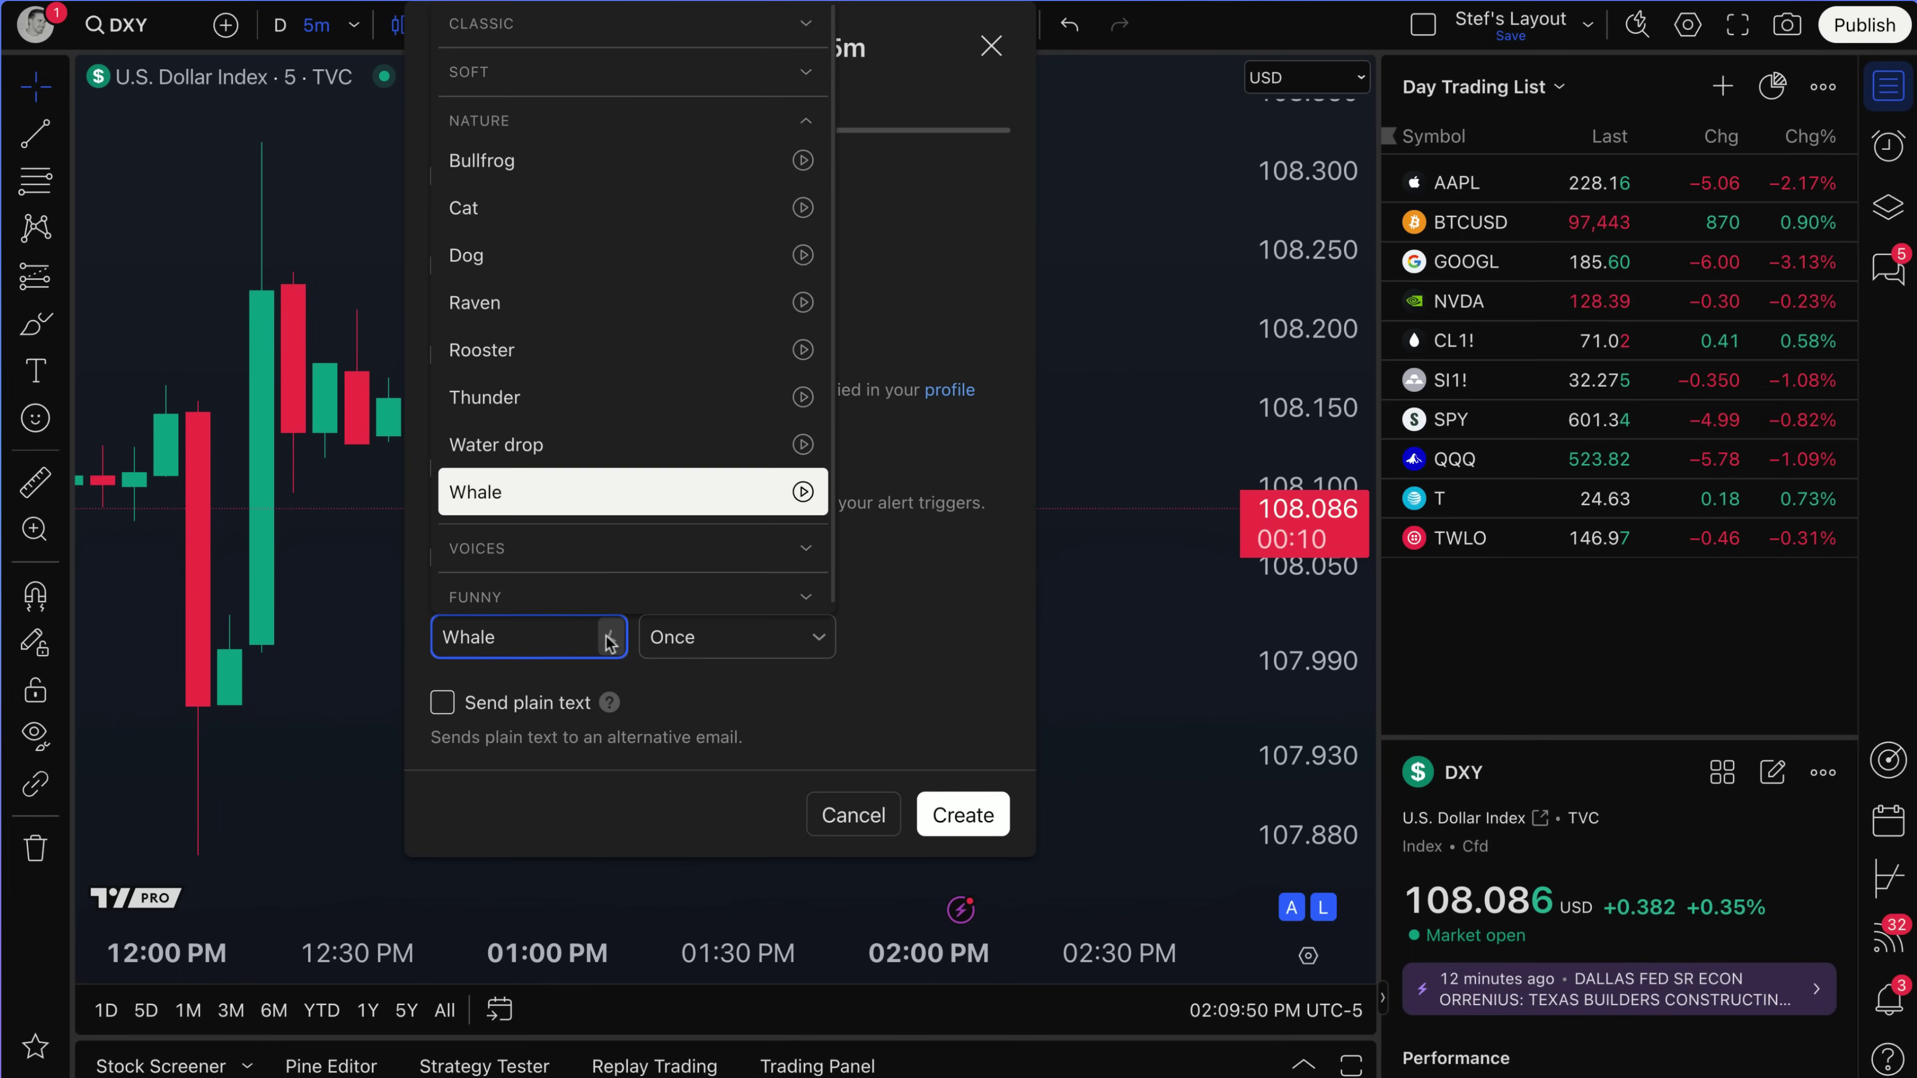
{"action": "left_click", "coordinate": [781, 26]}
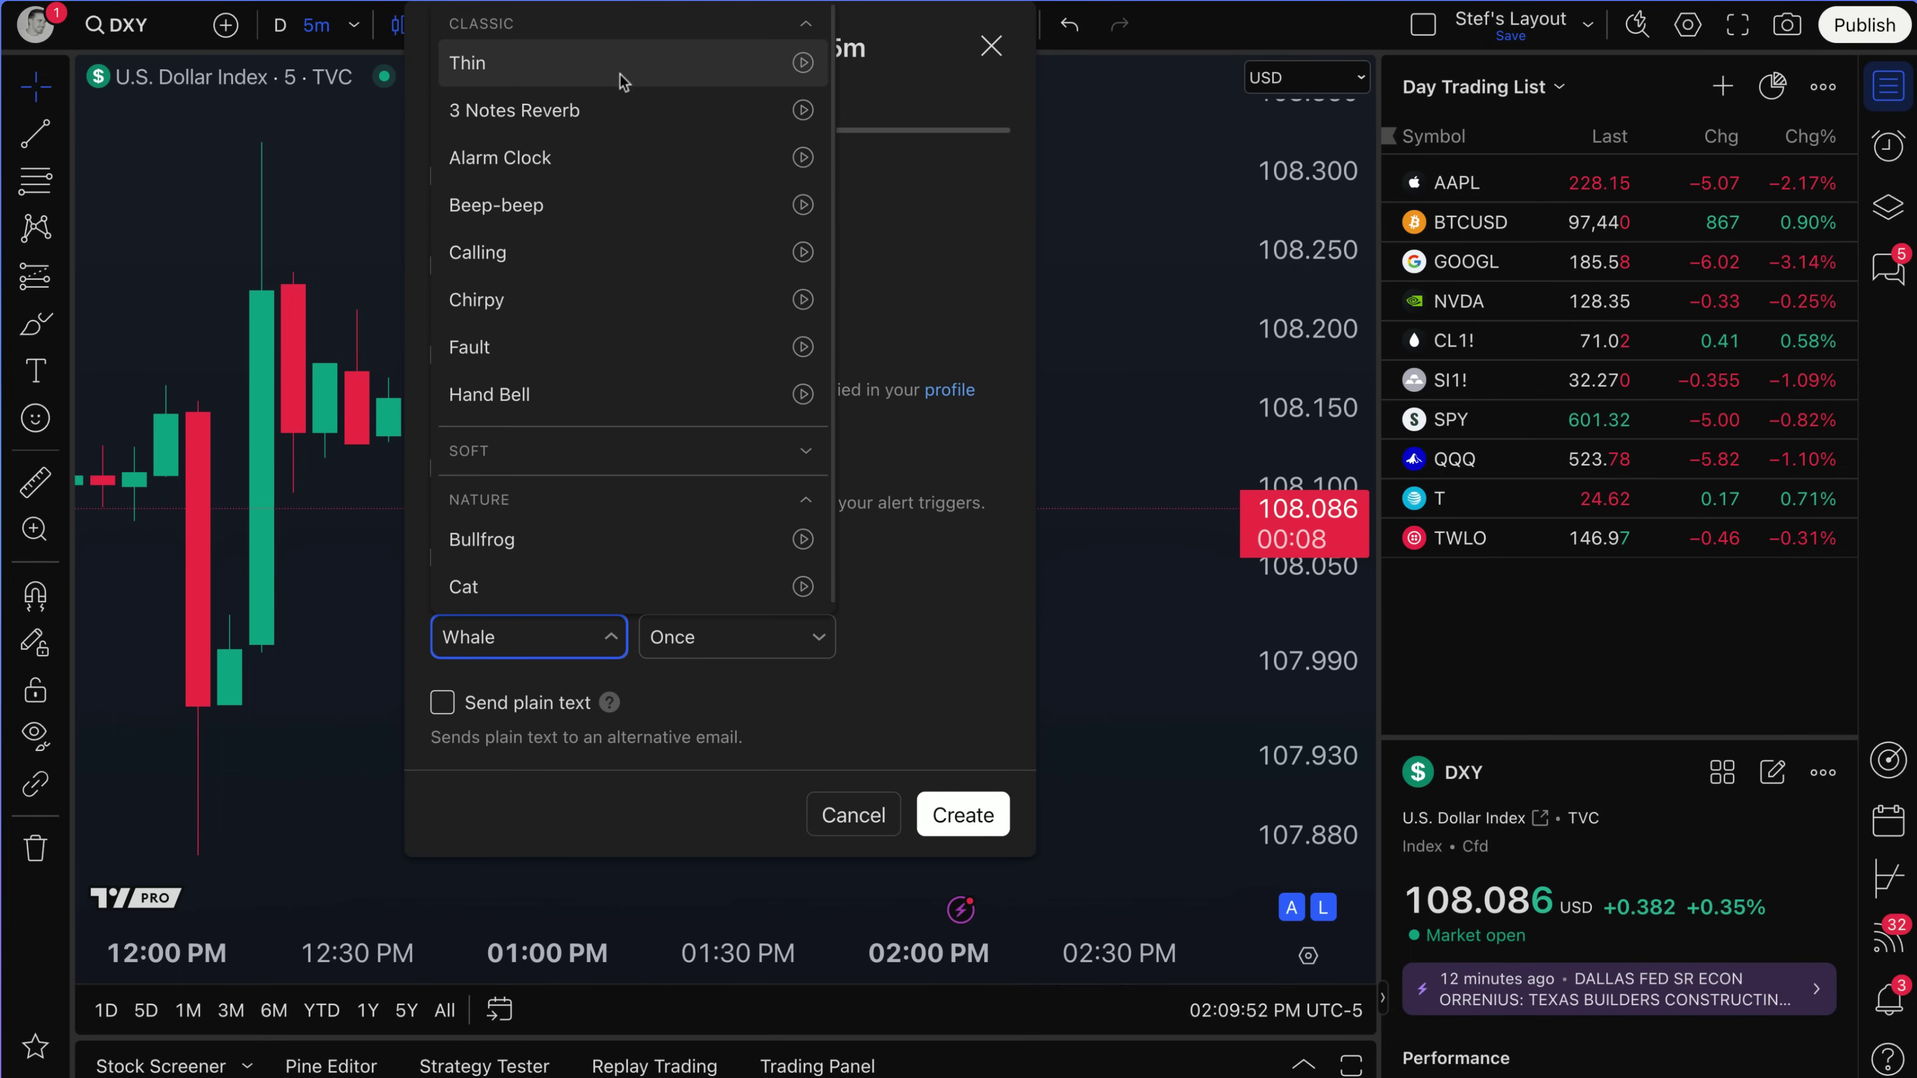
{"action": "left_click", "coordinate": [641, 114]}
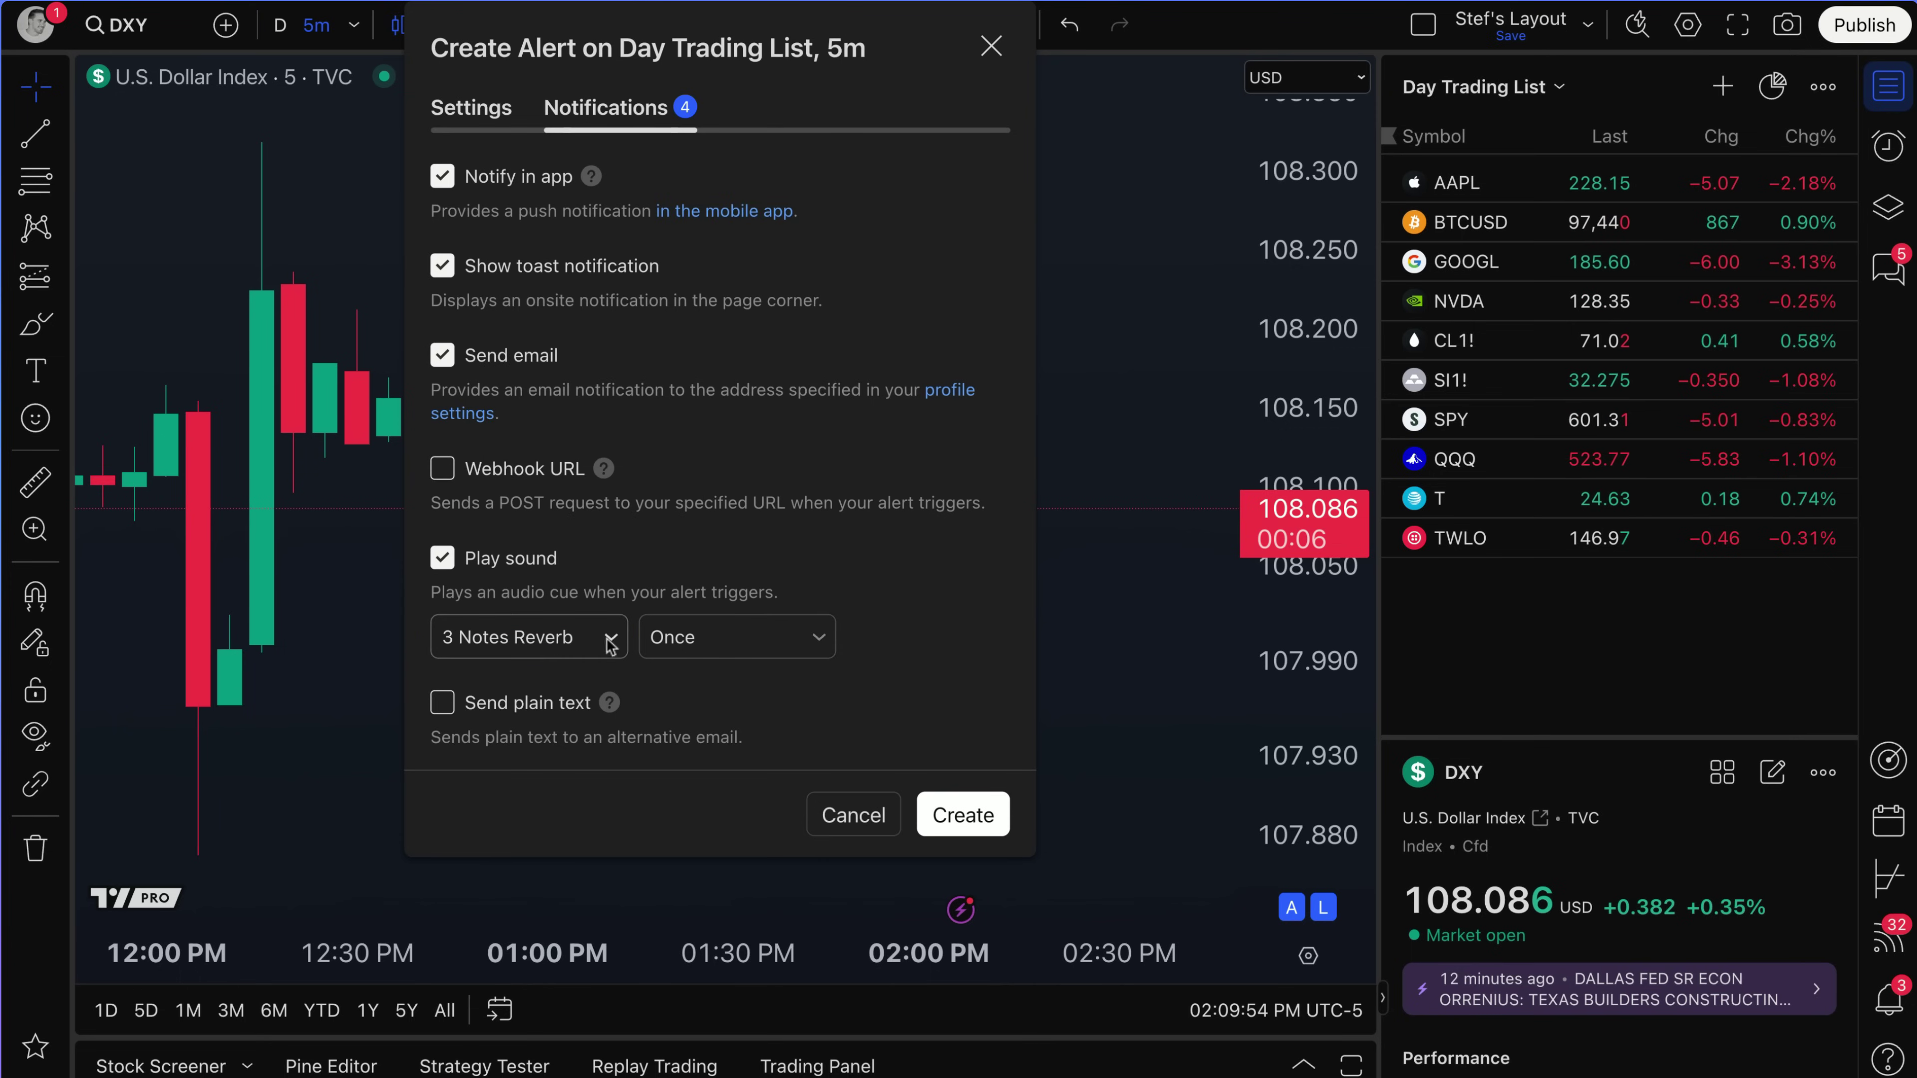
{"action": "left_click", "coordinate": [736, 638]}
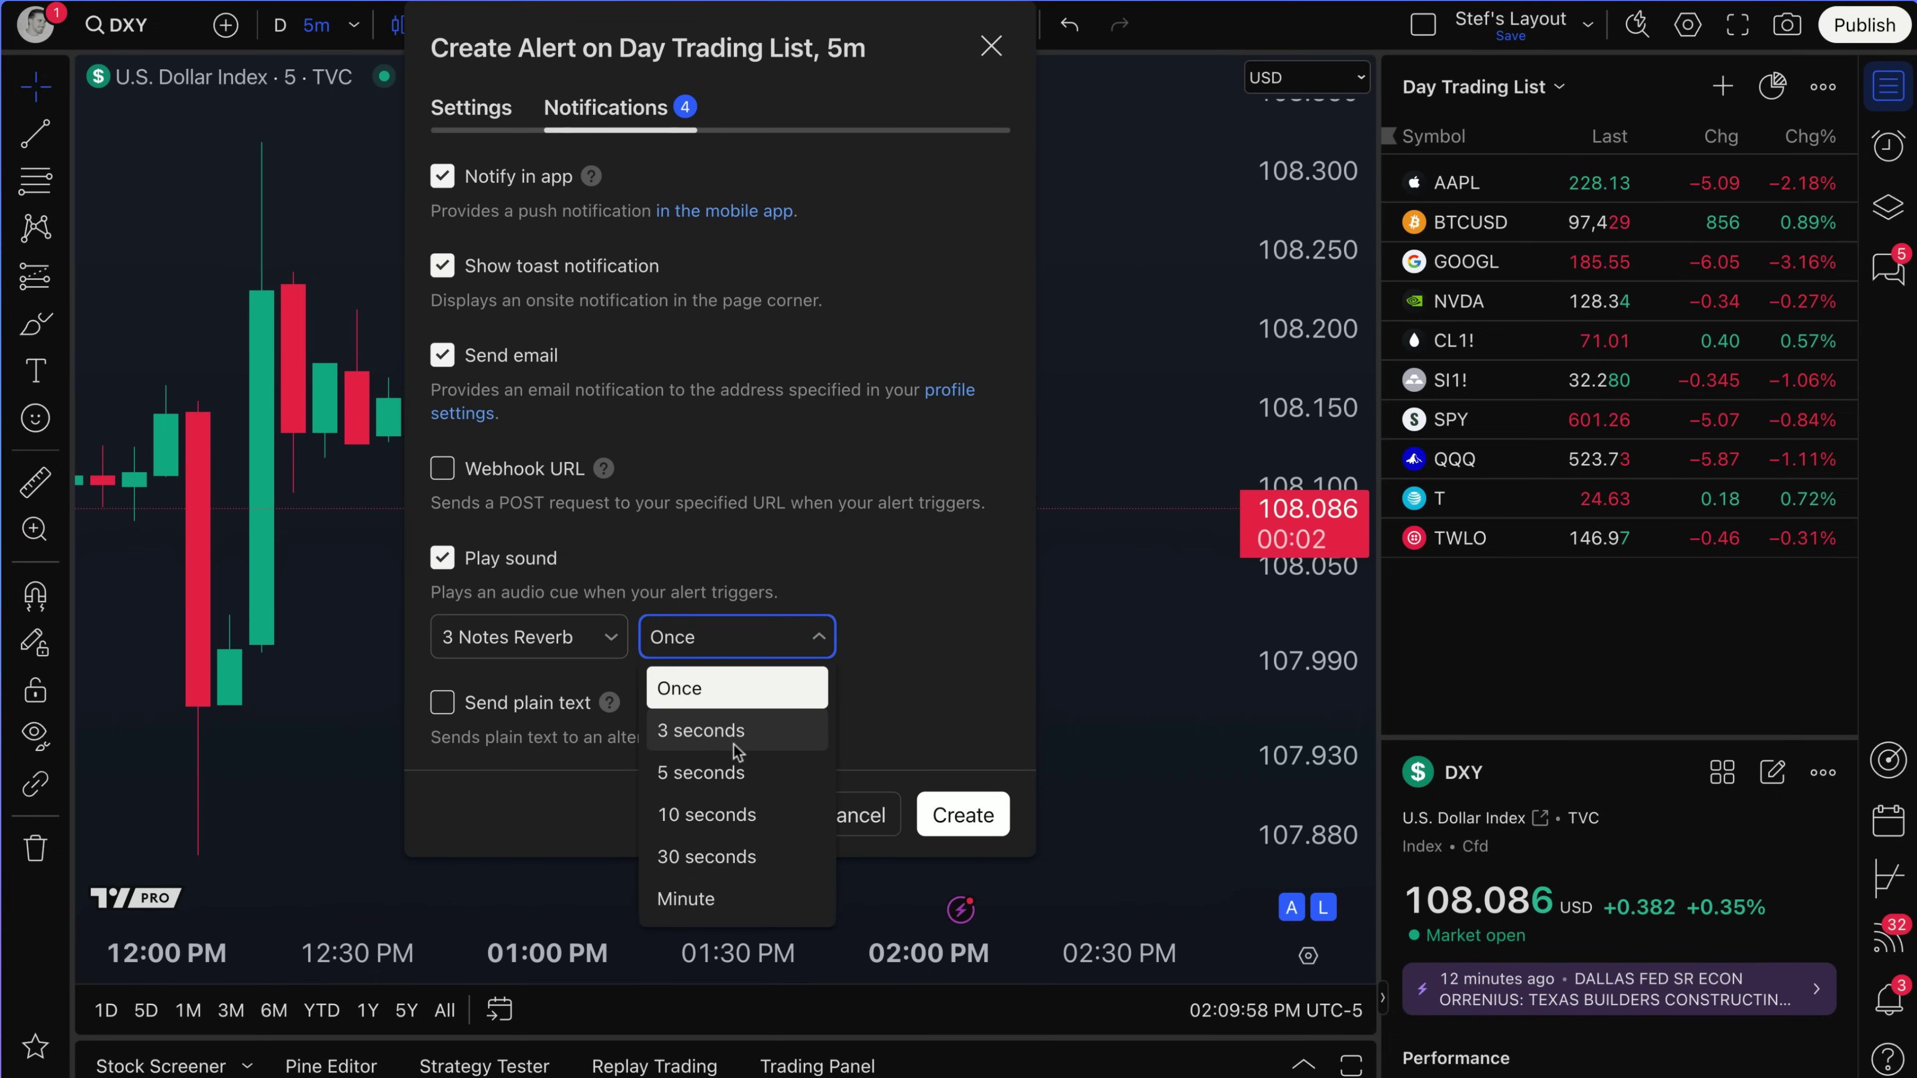
{"action": "left_click", "coordinate": [708, 683]}
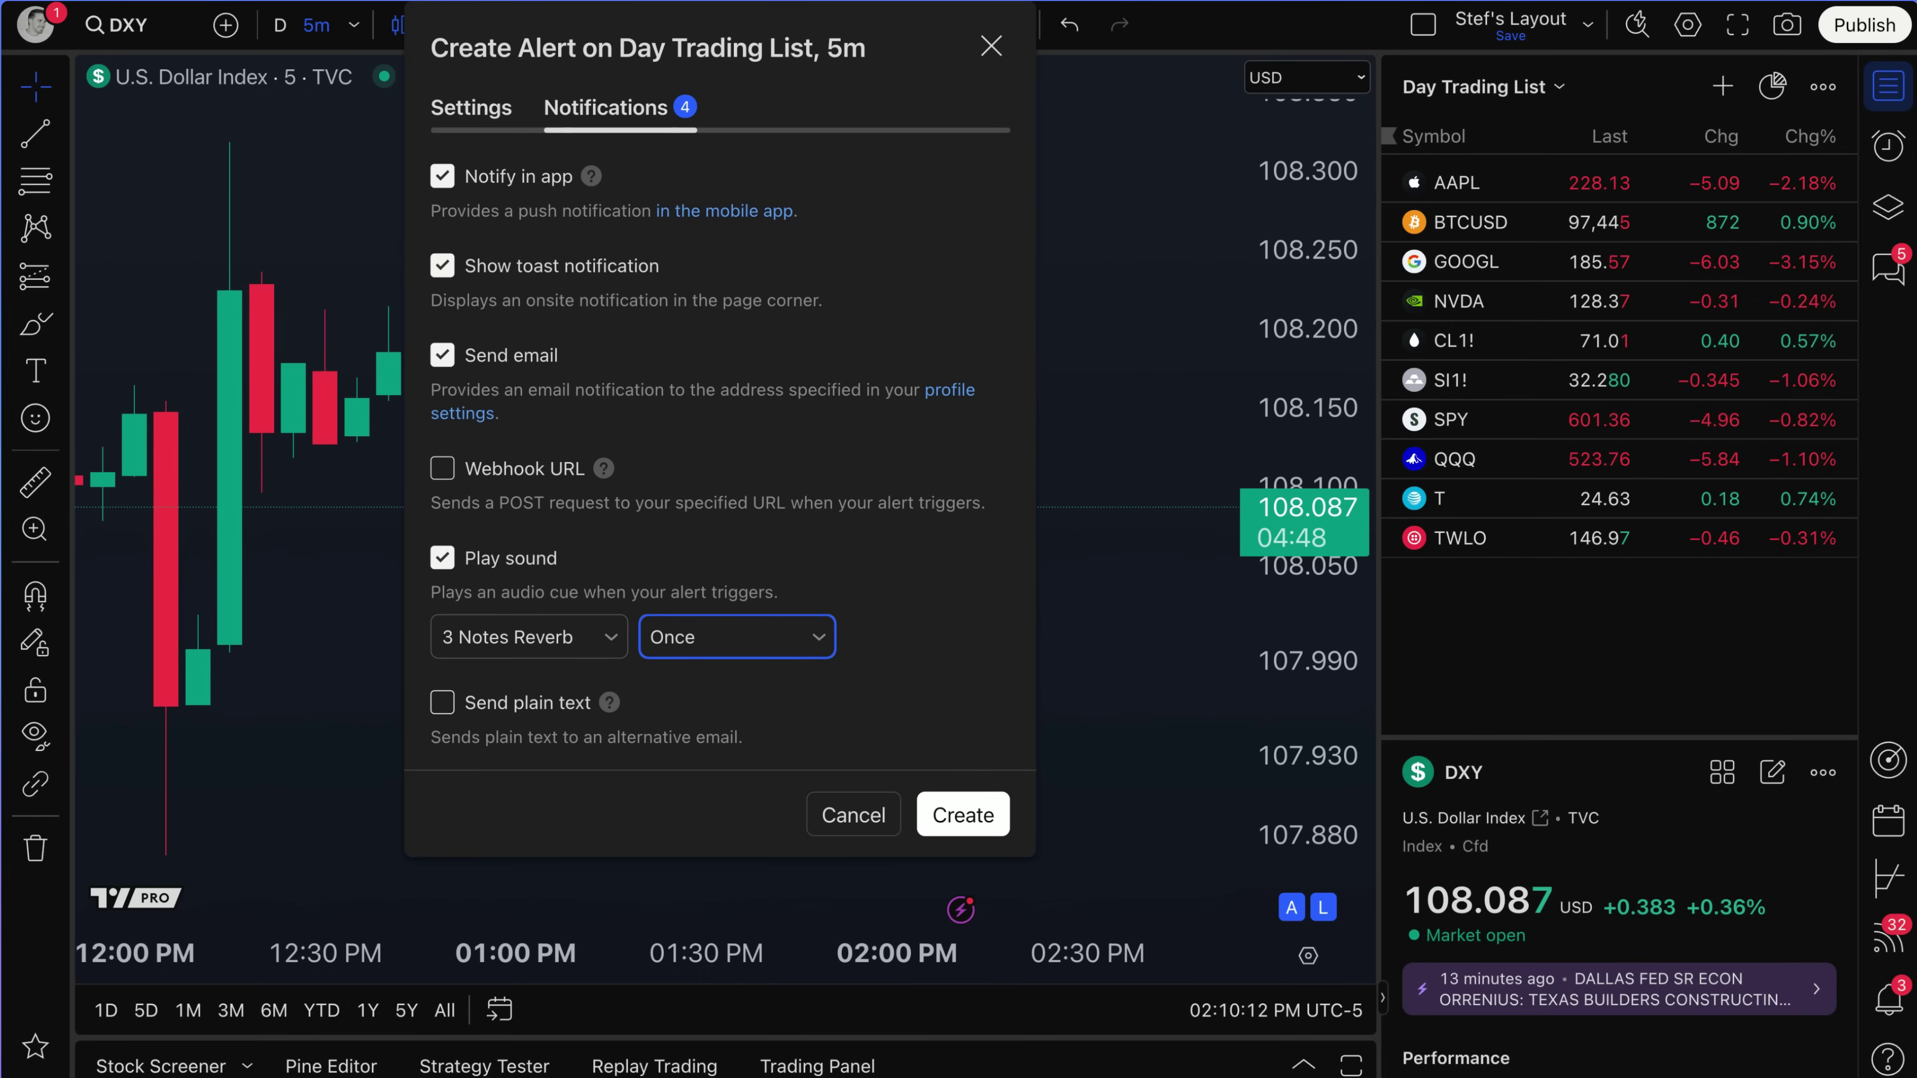
Step: Try enabling the Webhook URL notification, switch it off again, and return to the alert's main settings
{"action": "left_click", "coordinate": [442, 469]}
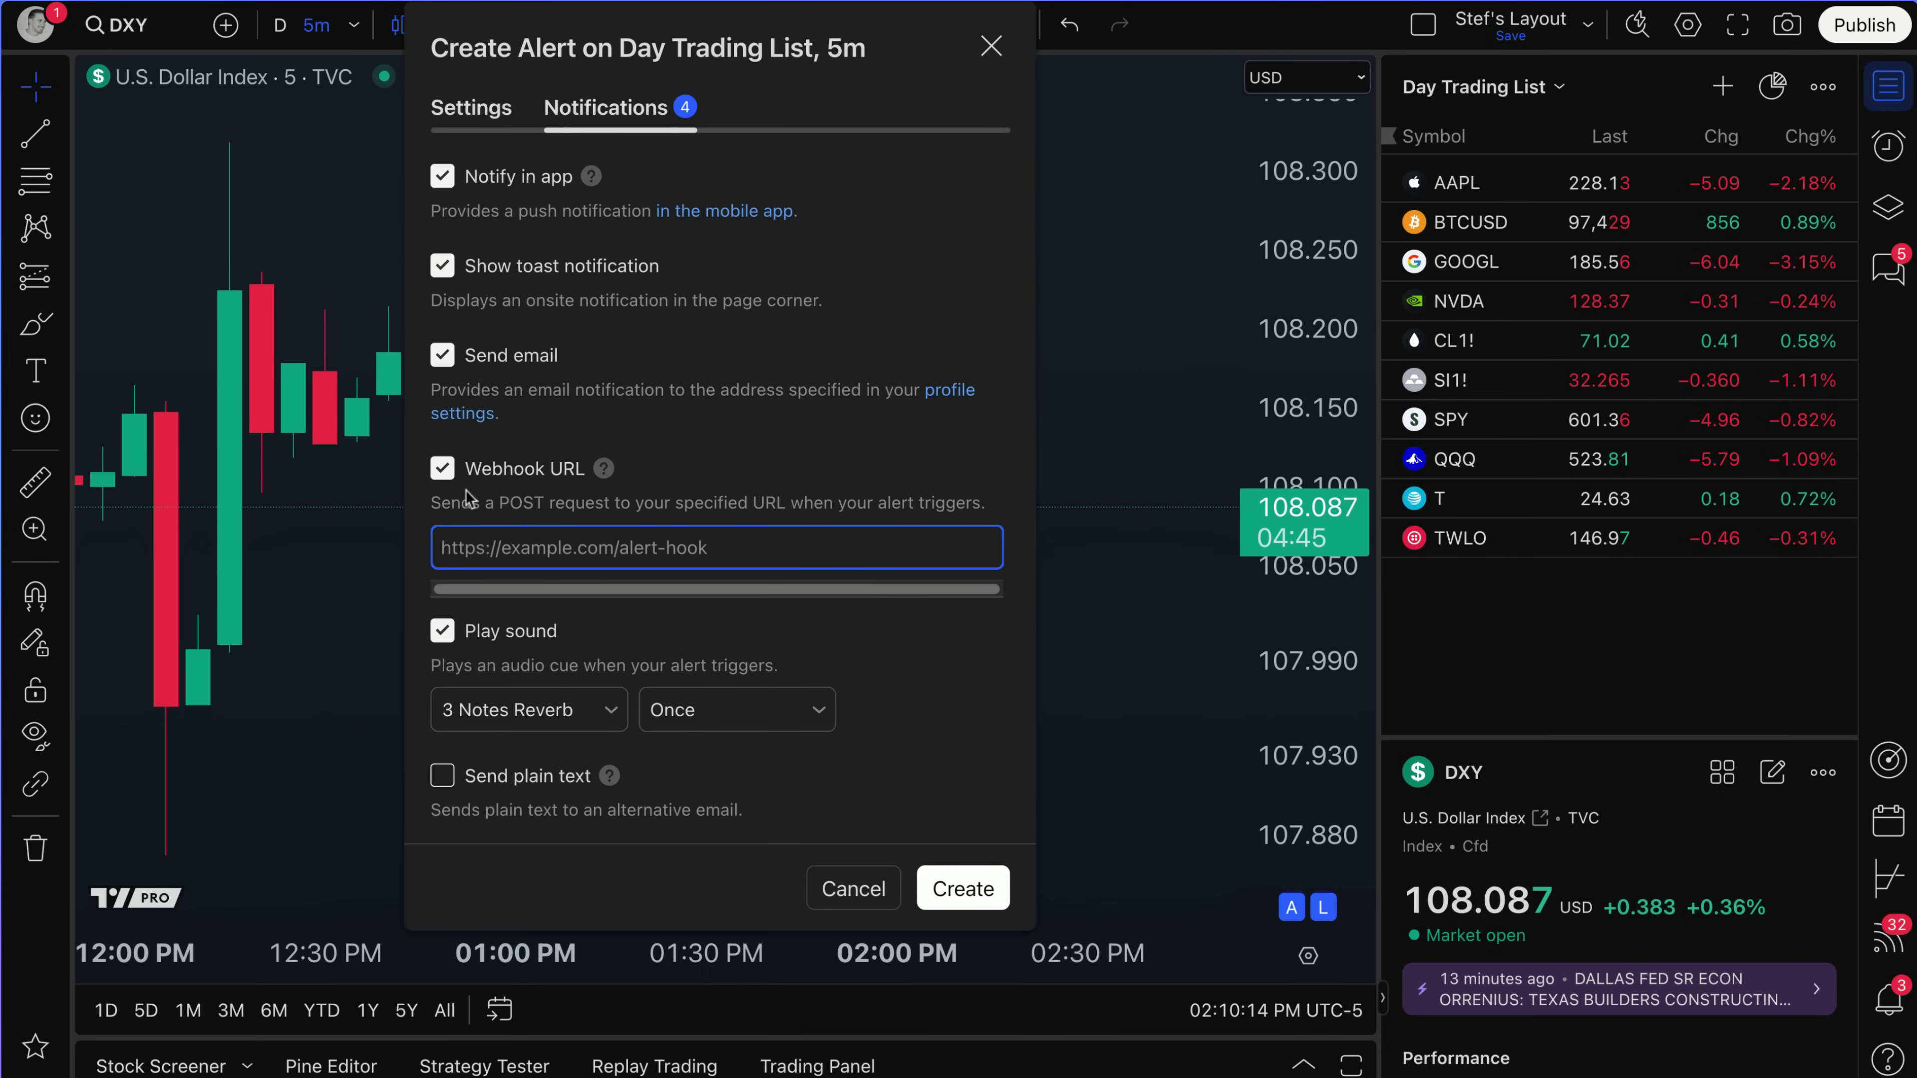
{"action": "left_click", "coordinate": [442, 468]}
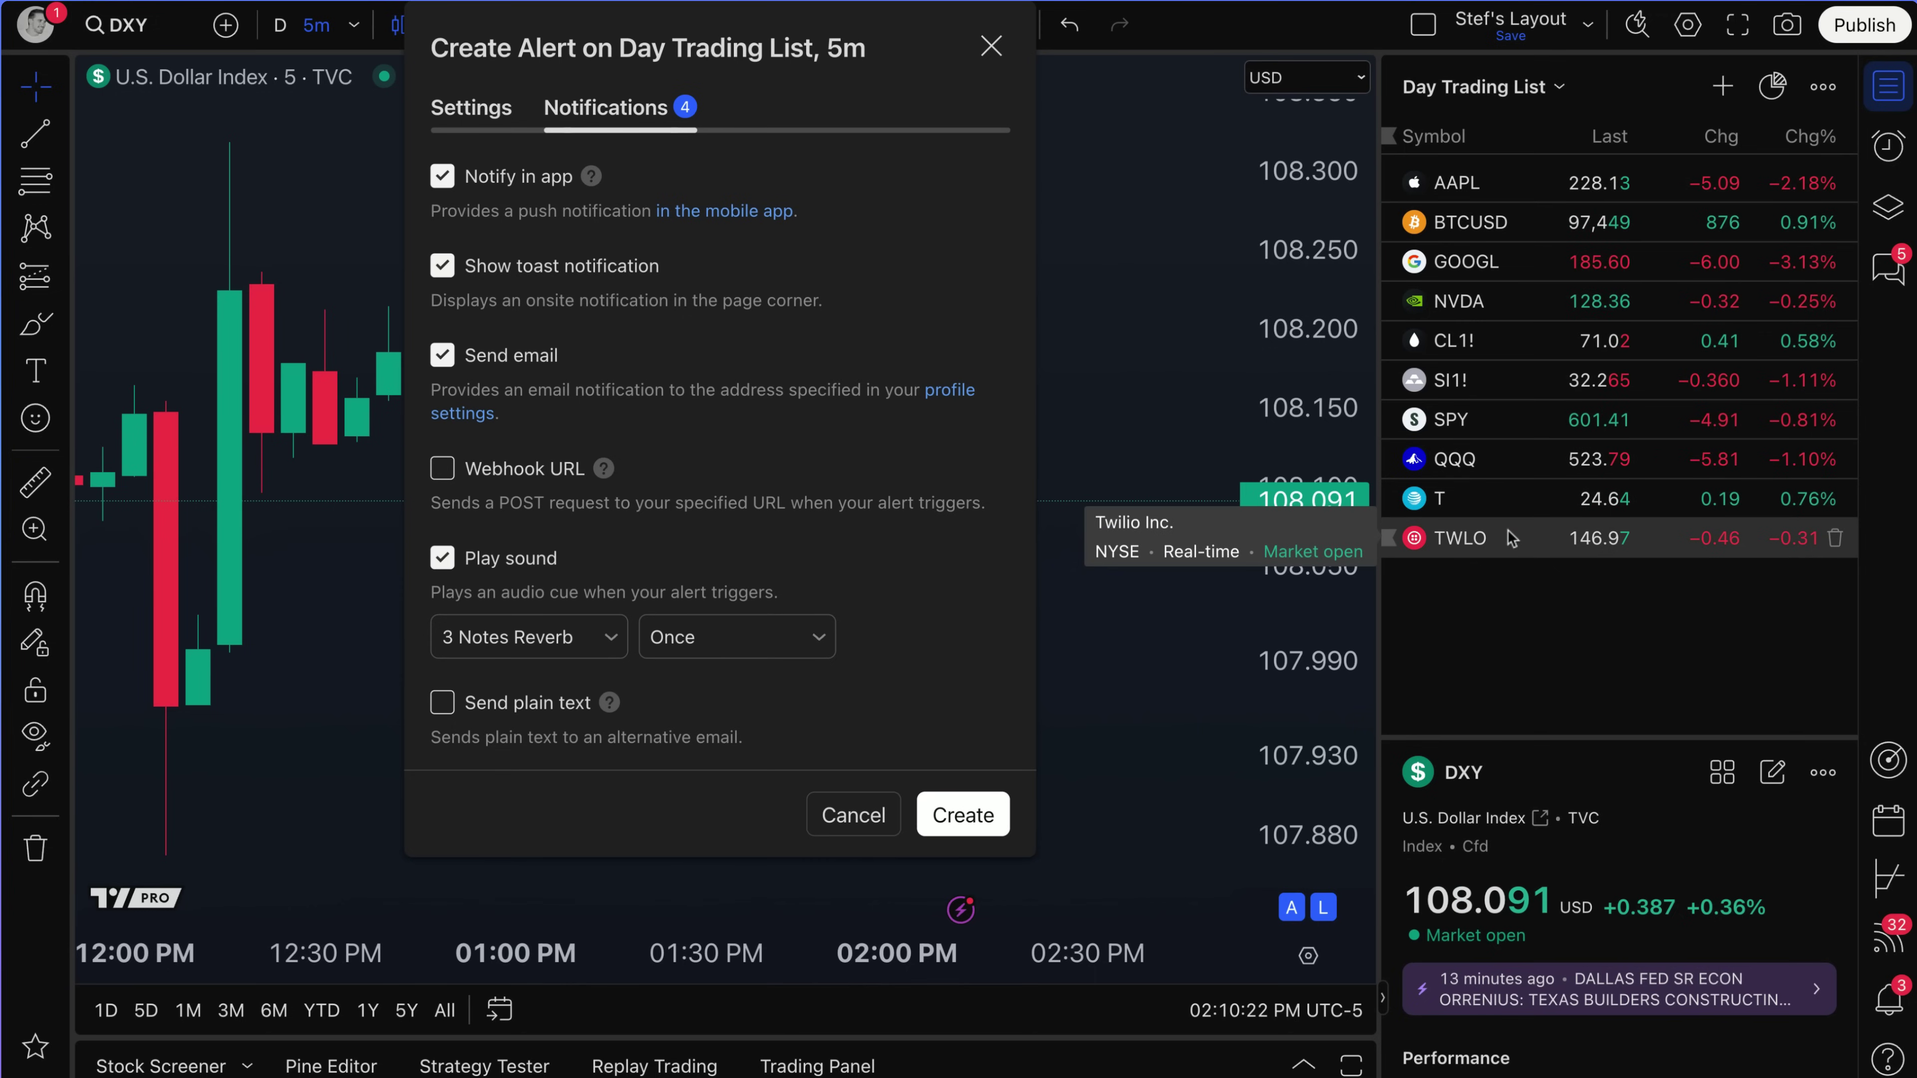
{"action": "left_click", "coordinate": [442, 468]}
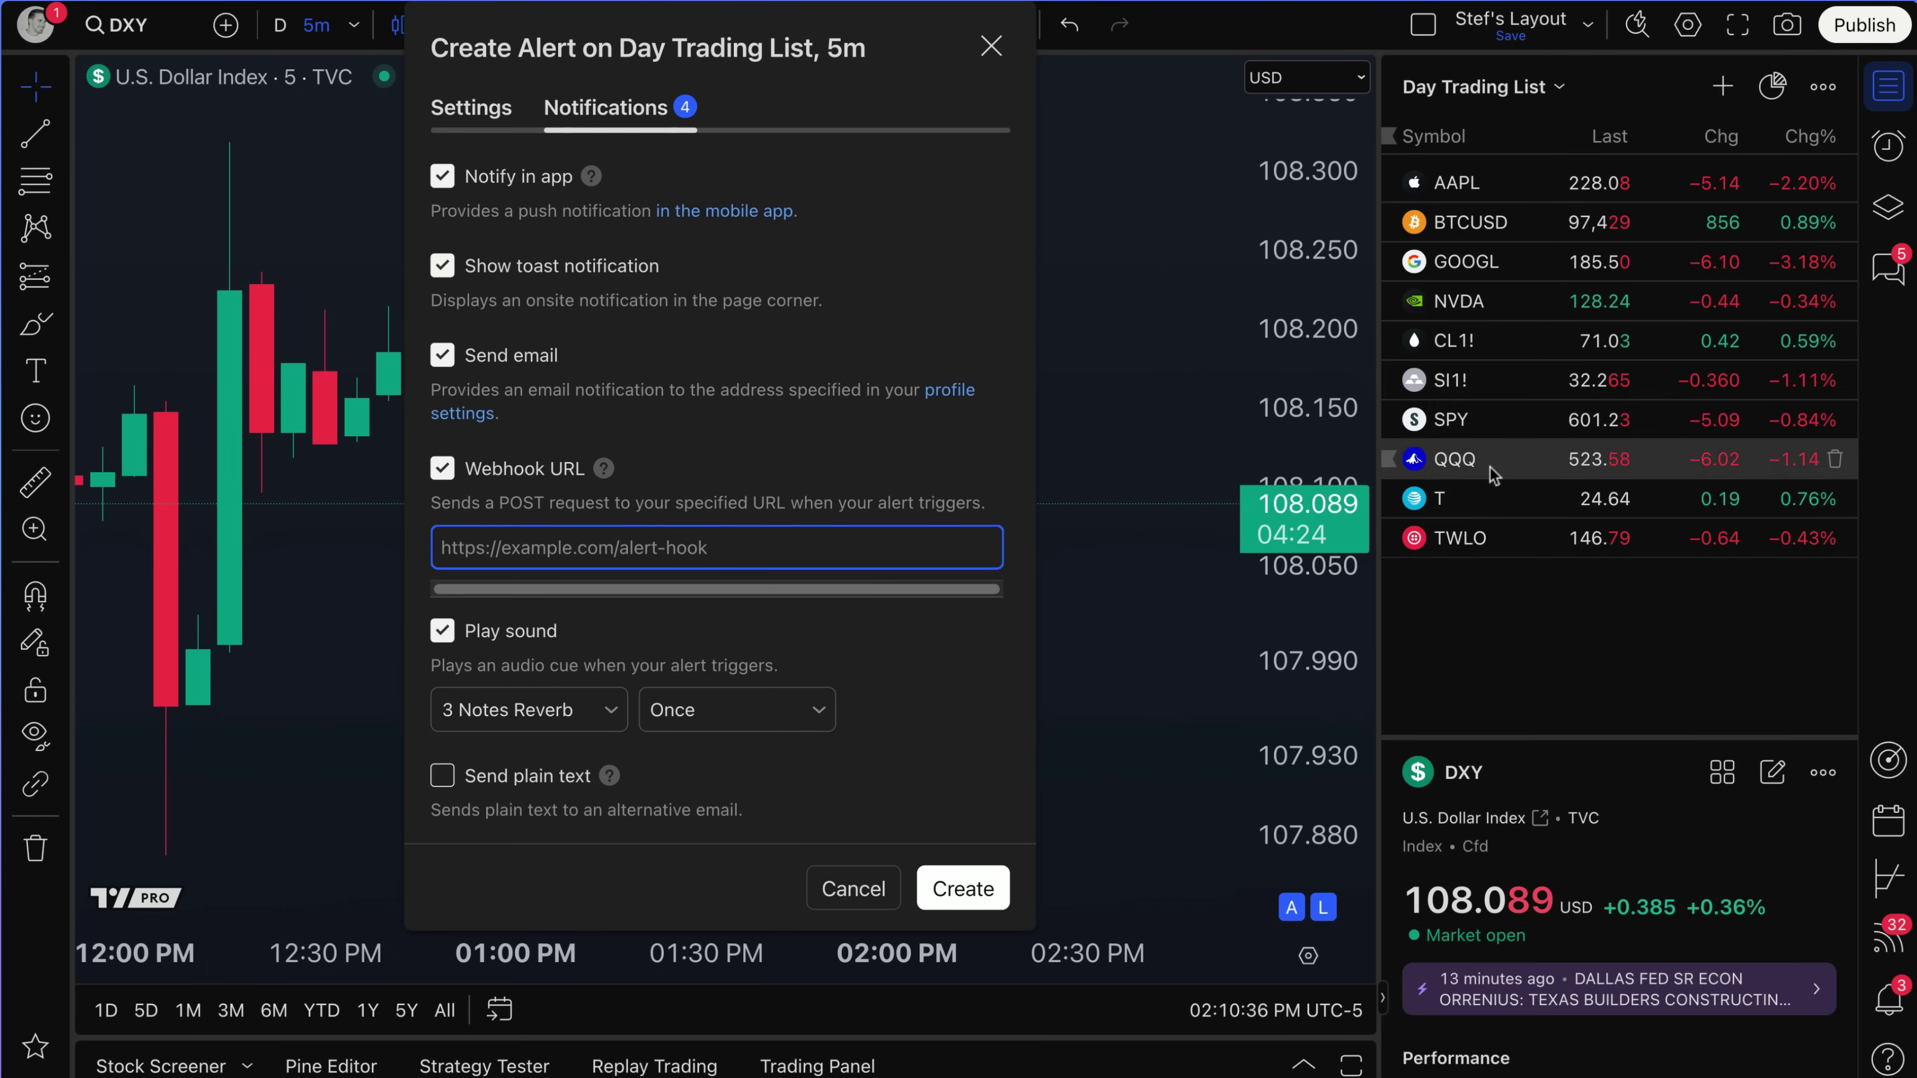
{"action": "left_click", "coordinate": [444, 472]}
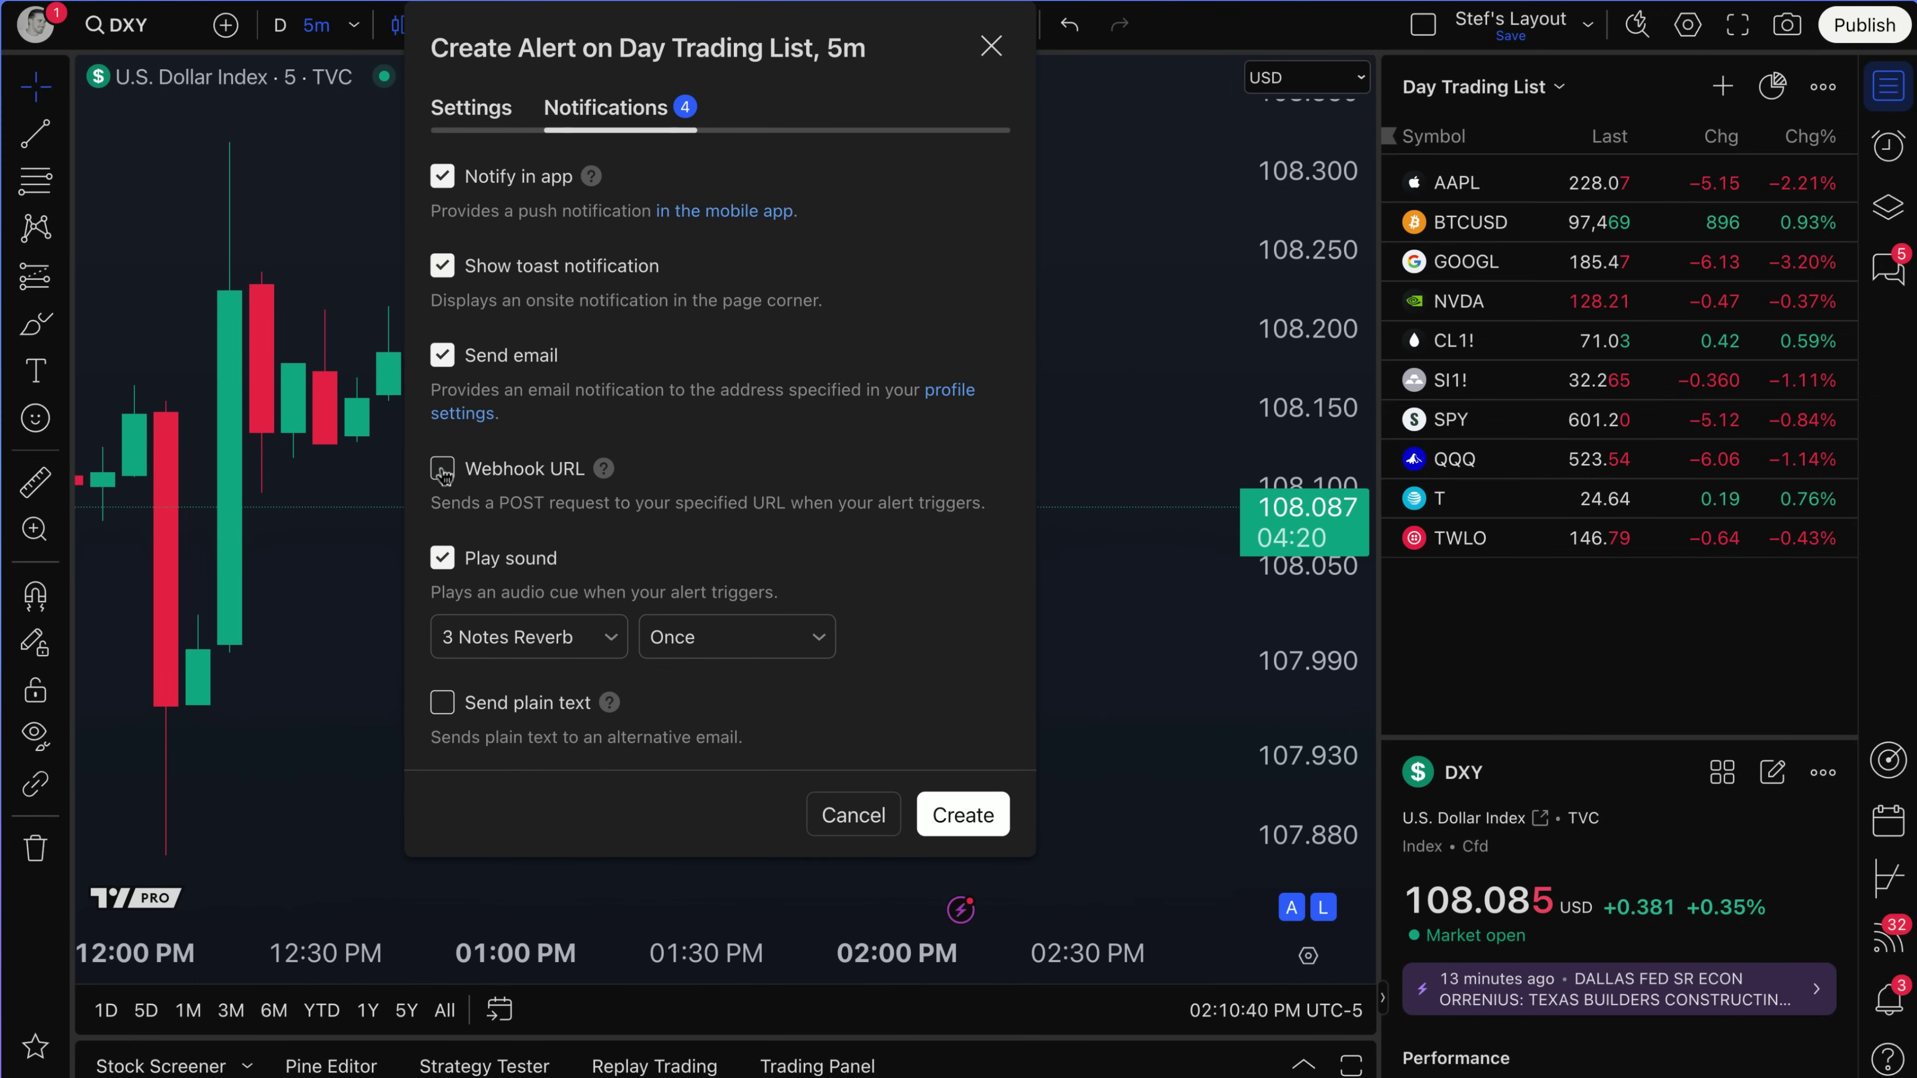
{"action": "left_click", "coordinate": [493, 126]}
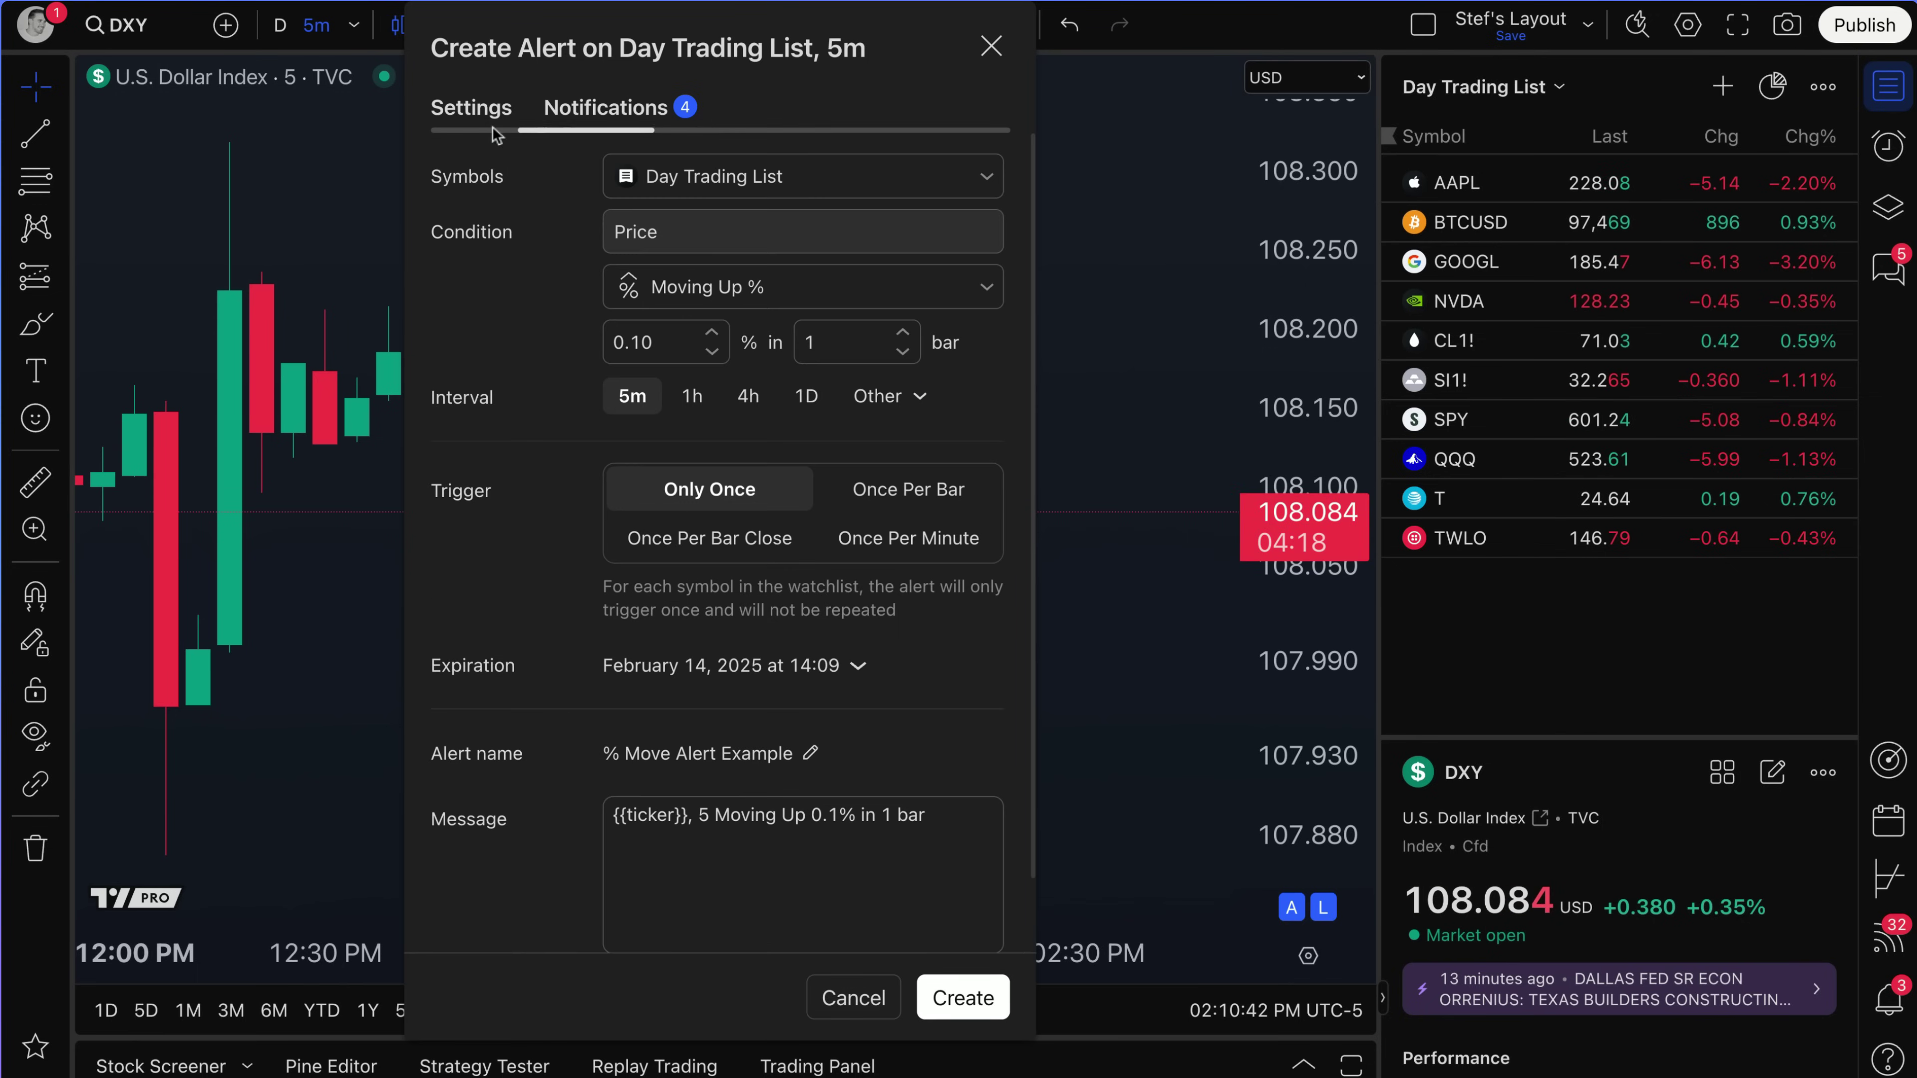
Step: Create the alert on the Day Trading List and bring up the list of existing alerts to view it
{"action": "left_click", "coordinate": [956, 1007]}
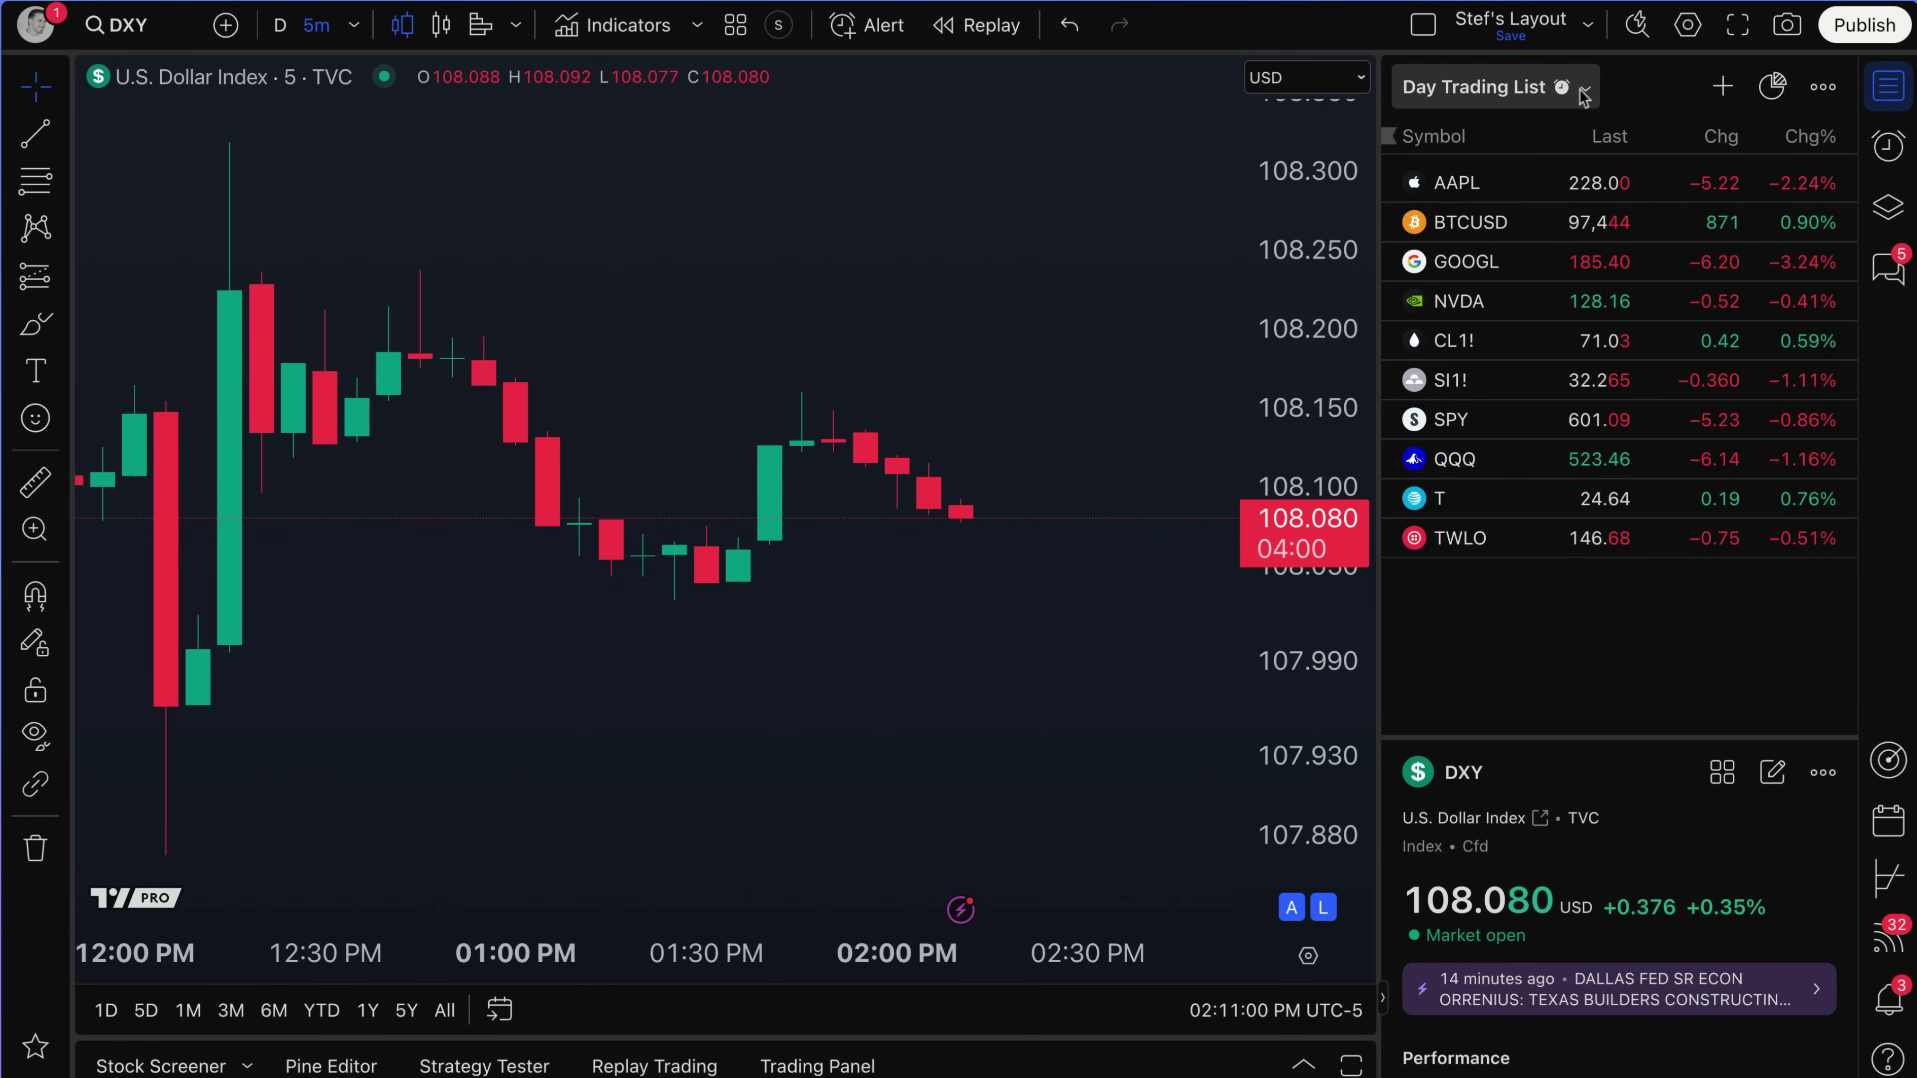
{"action": "left_click", "coordinate": [1887, 148]}
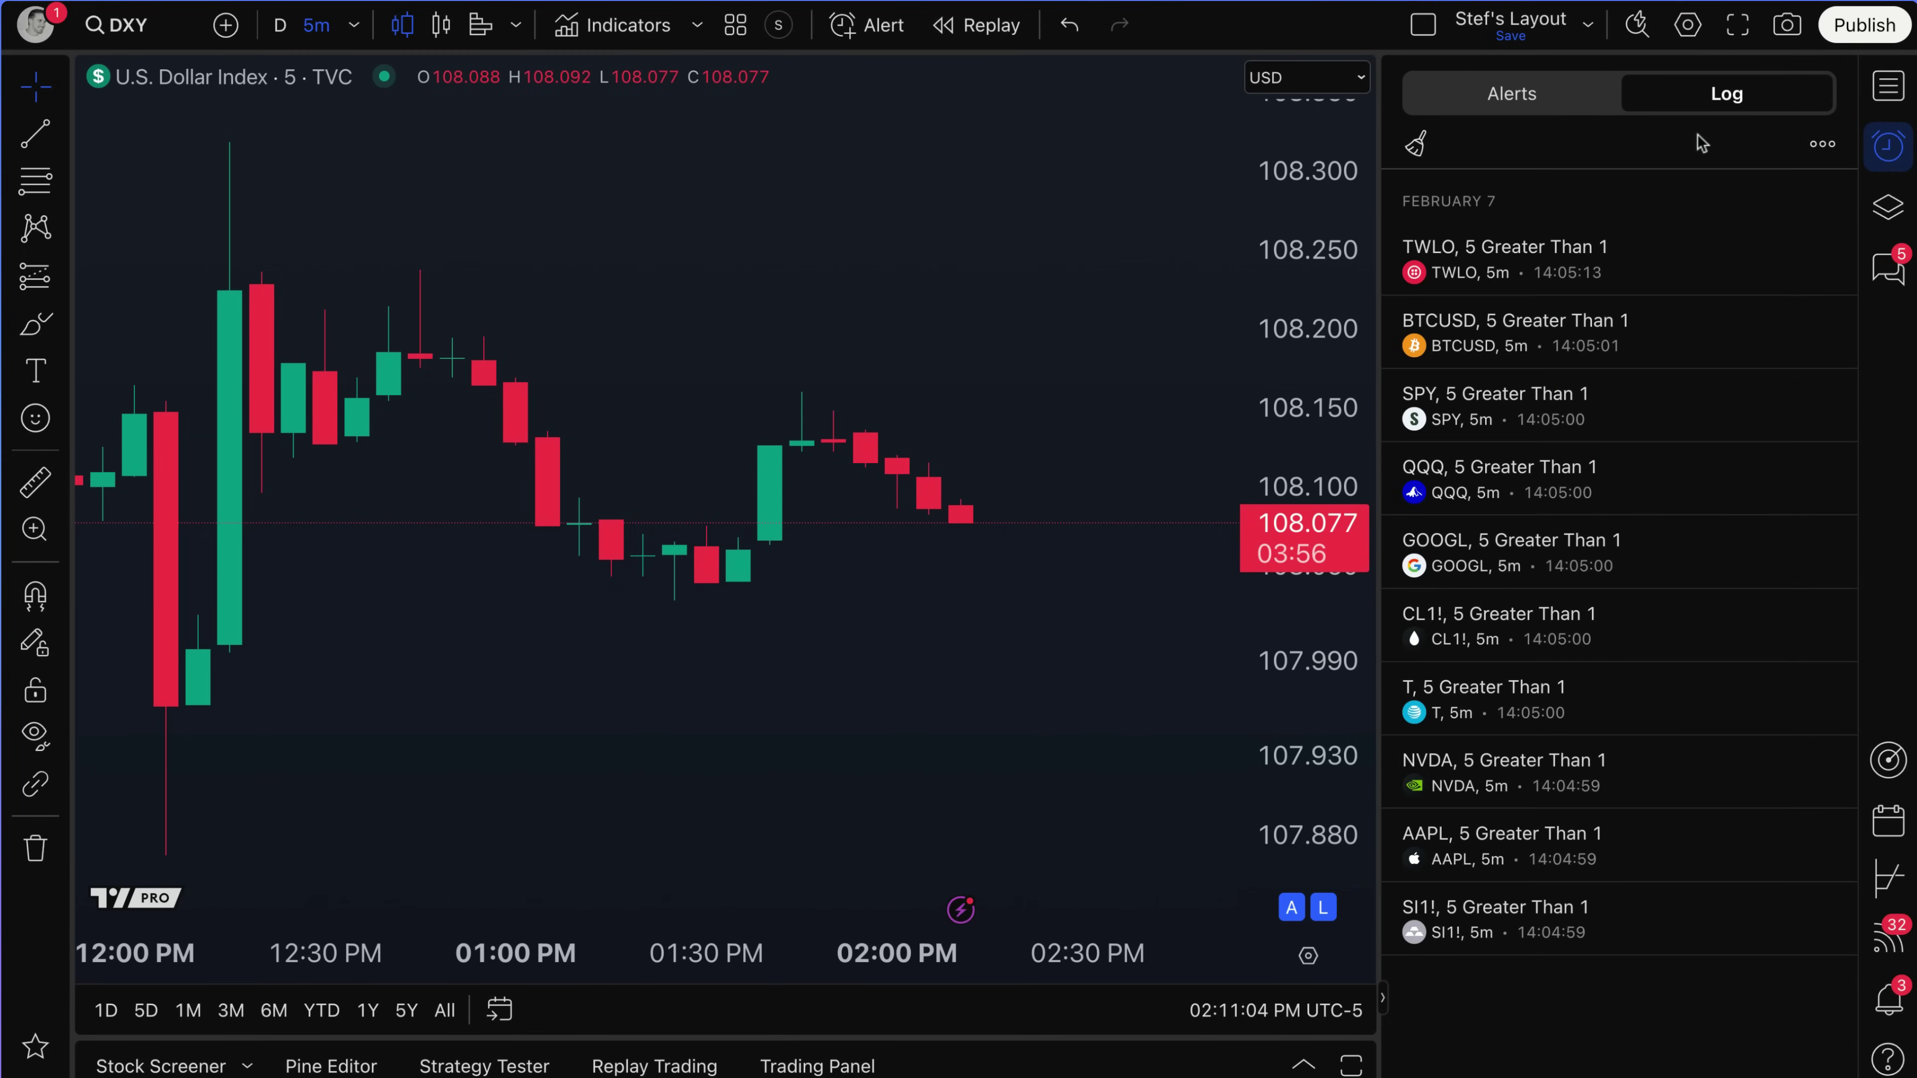
{"action": "left_click", "coordinate": [1561, 96]}
{"action": "mouse_move", "coordinate": [1511, 242]}
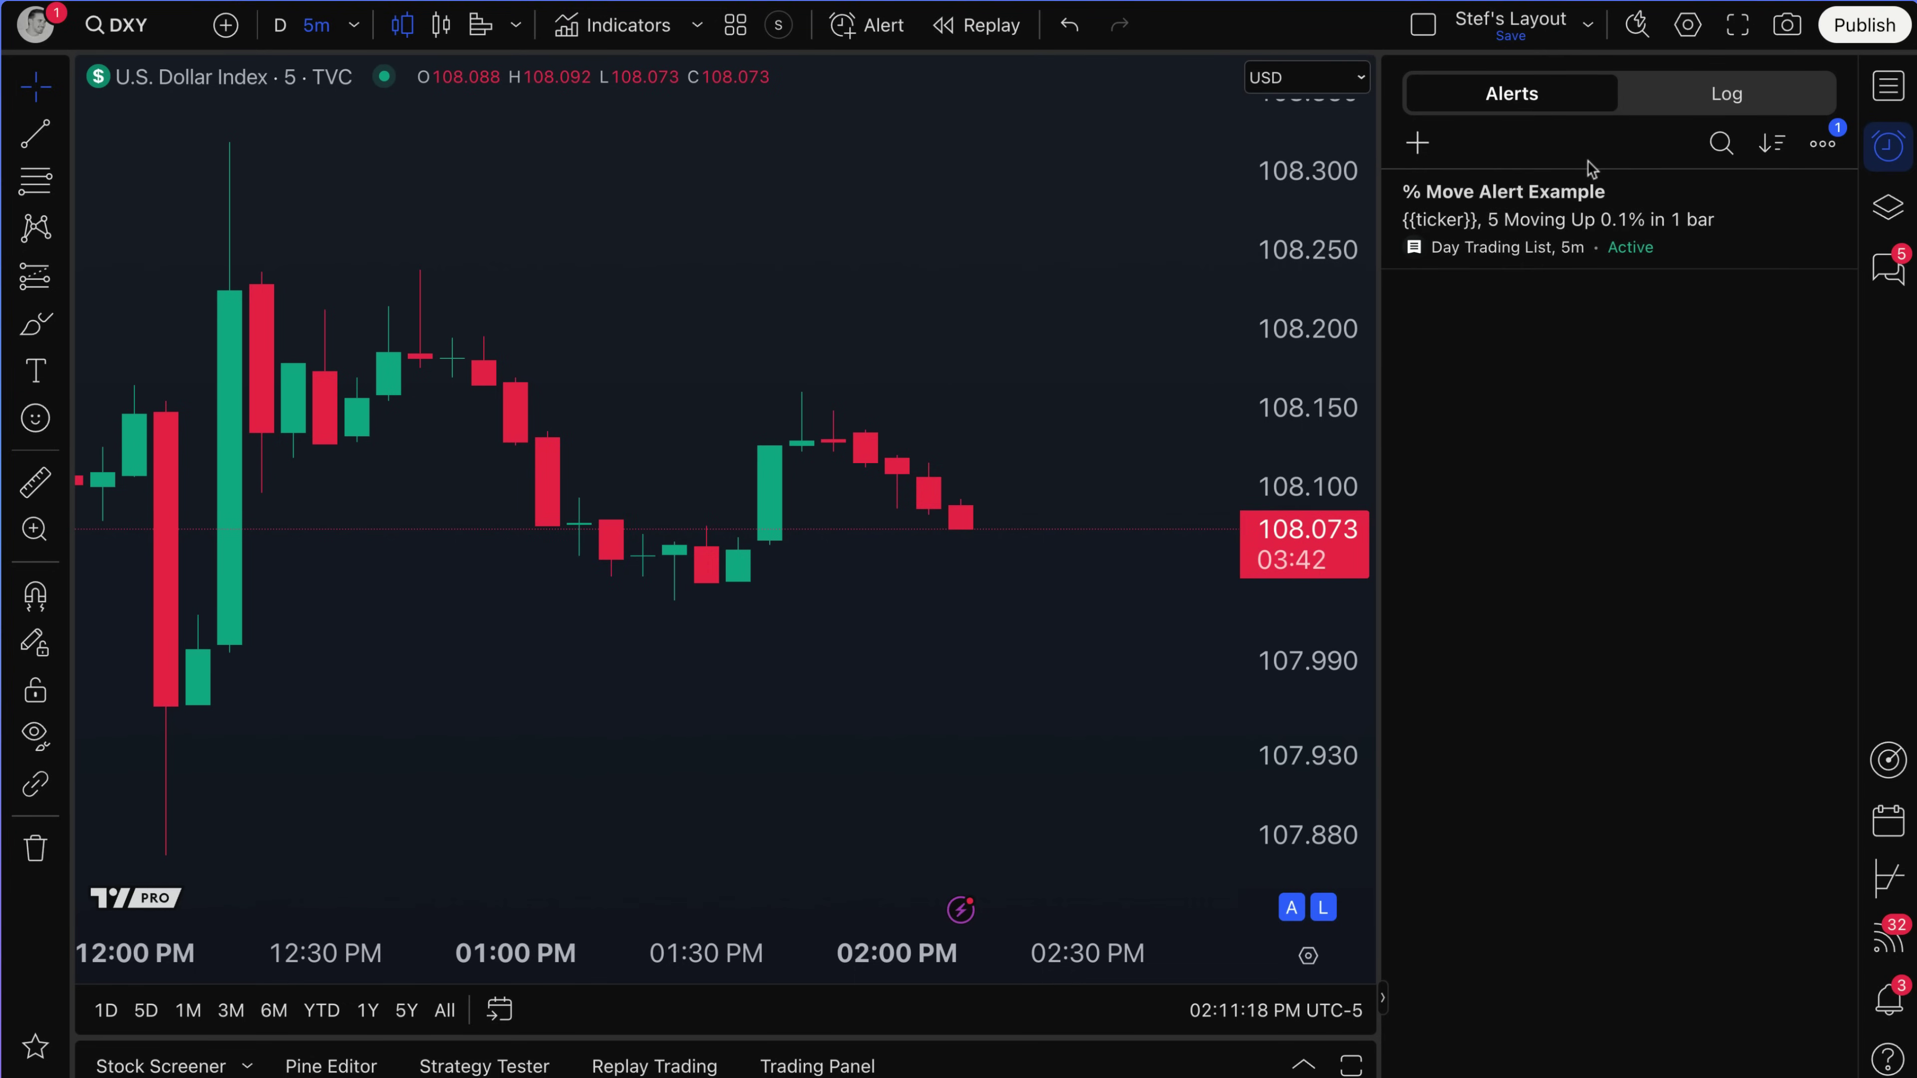
{"action": "mouse_move", "coordinate": [1598, 238]}
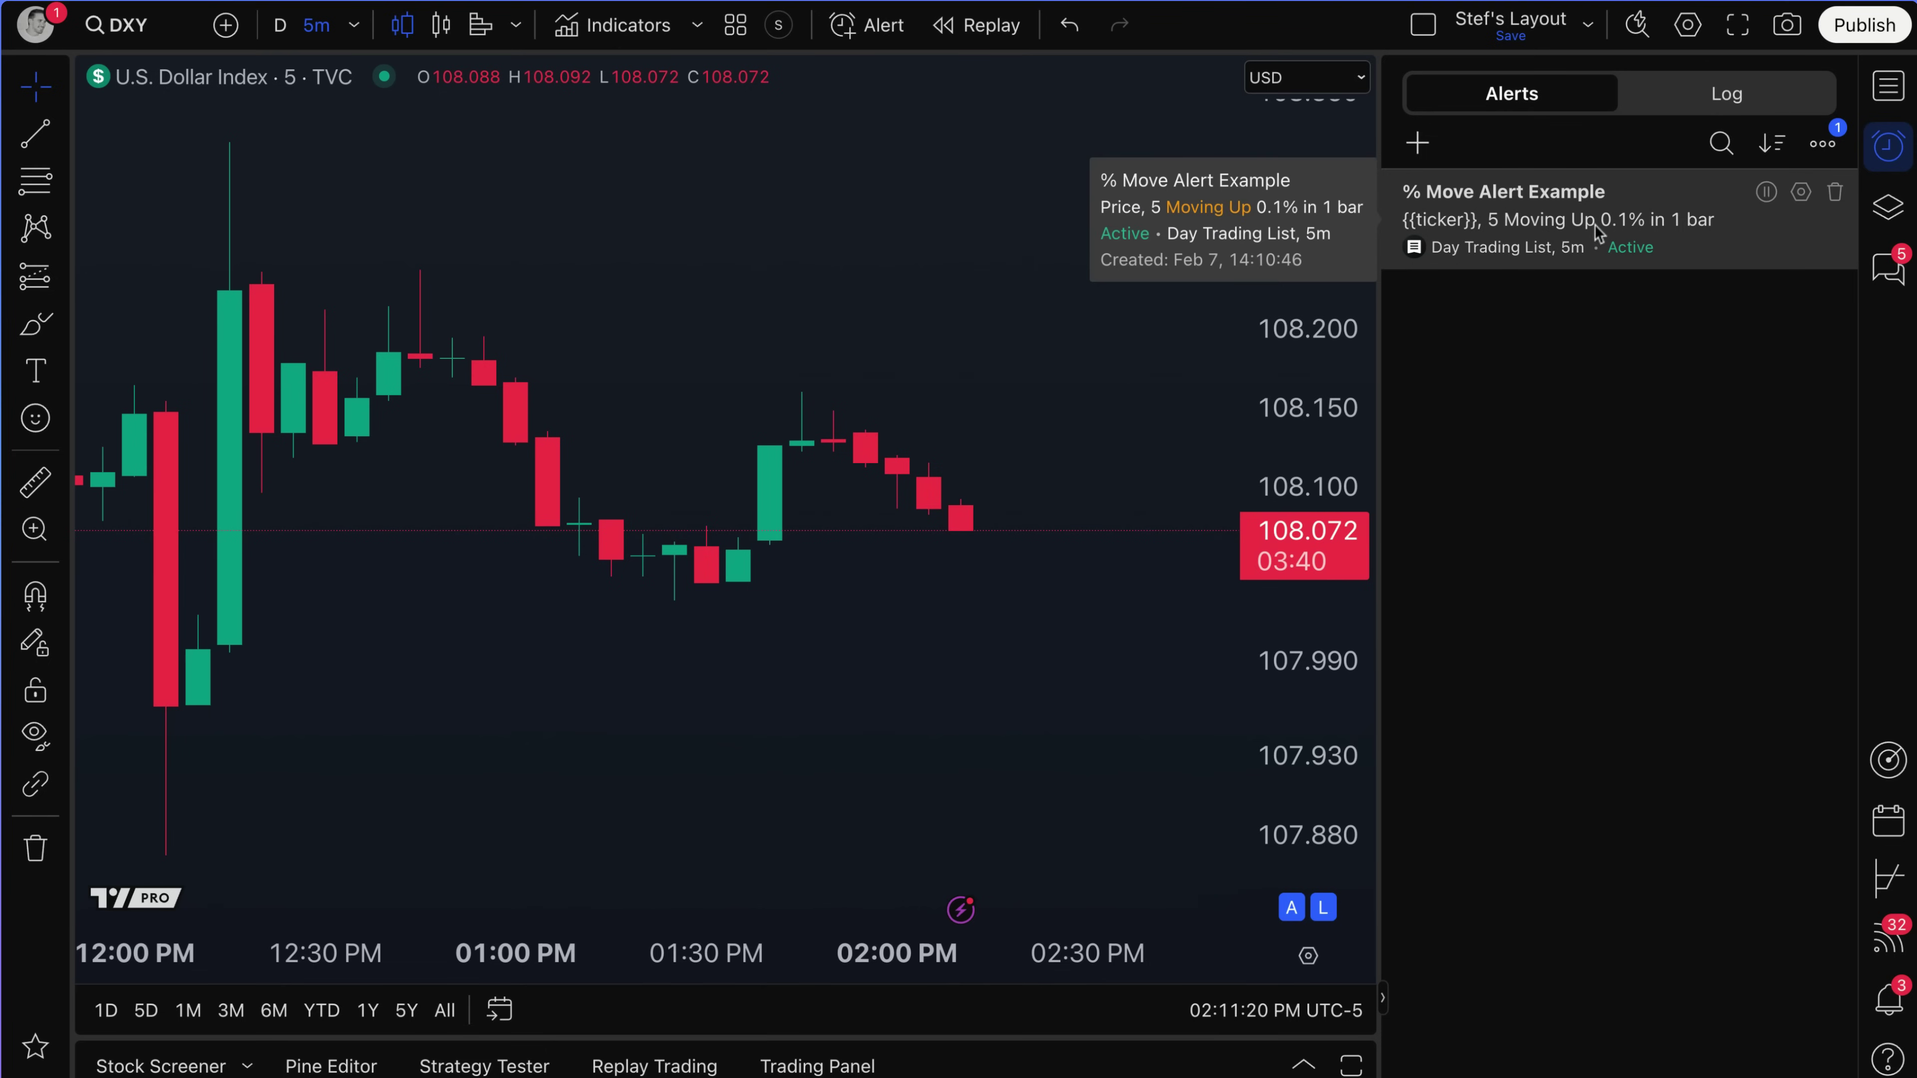
Step: Review the settings of the "% Move Alert Example" alert without changing them, and return to the Day Trading List watchlist
{"action": "left_click", "coordinate": [1791, 193]}
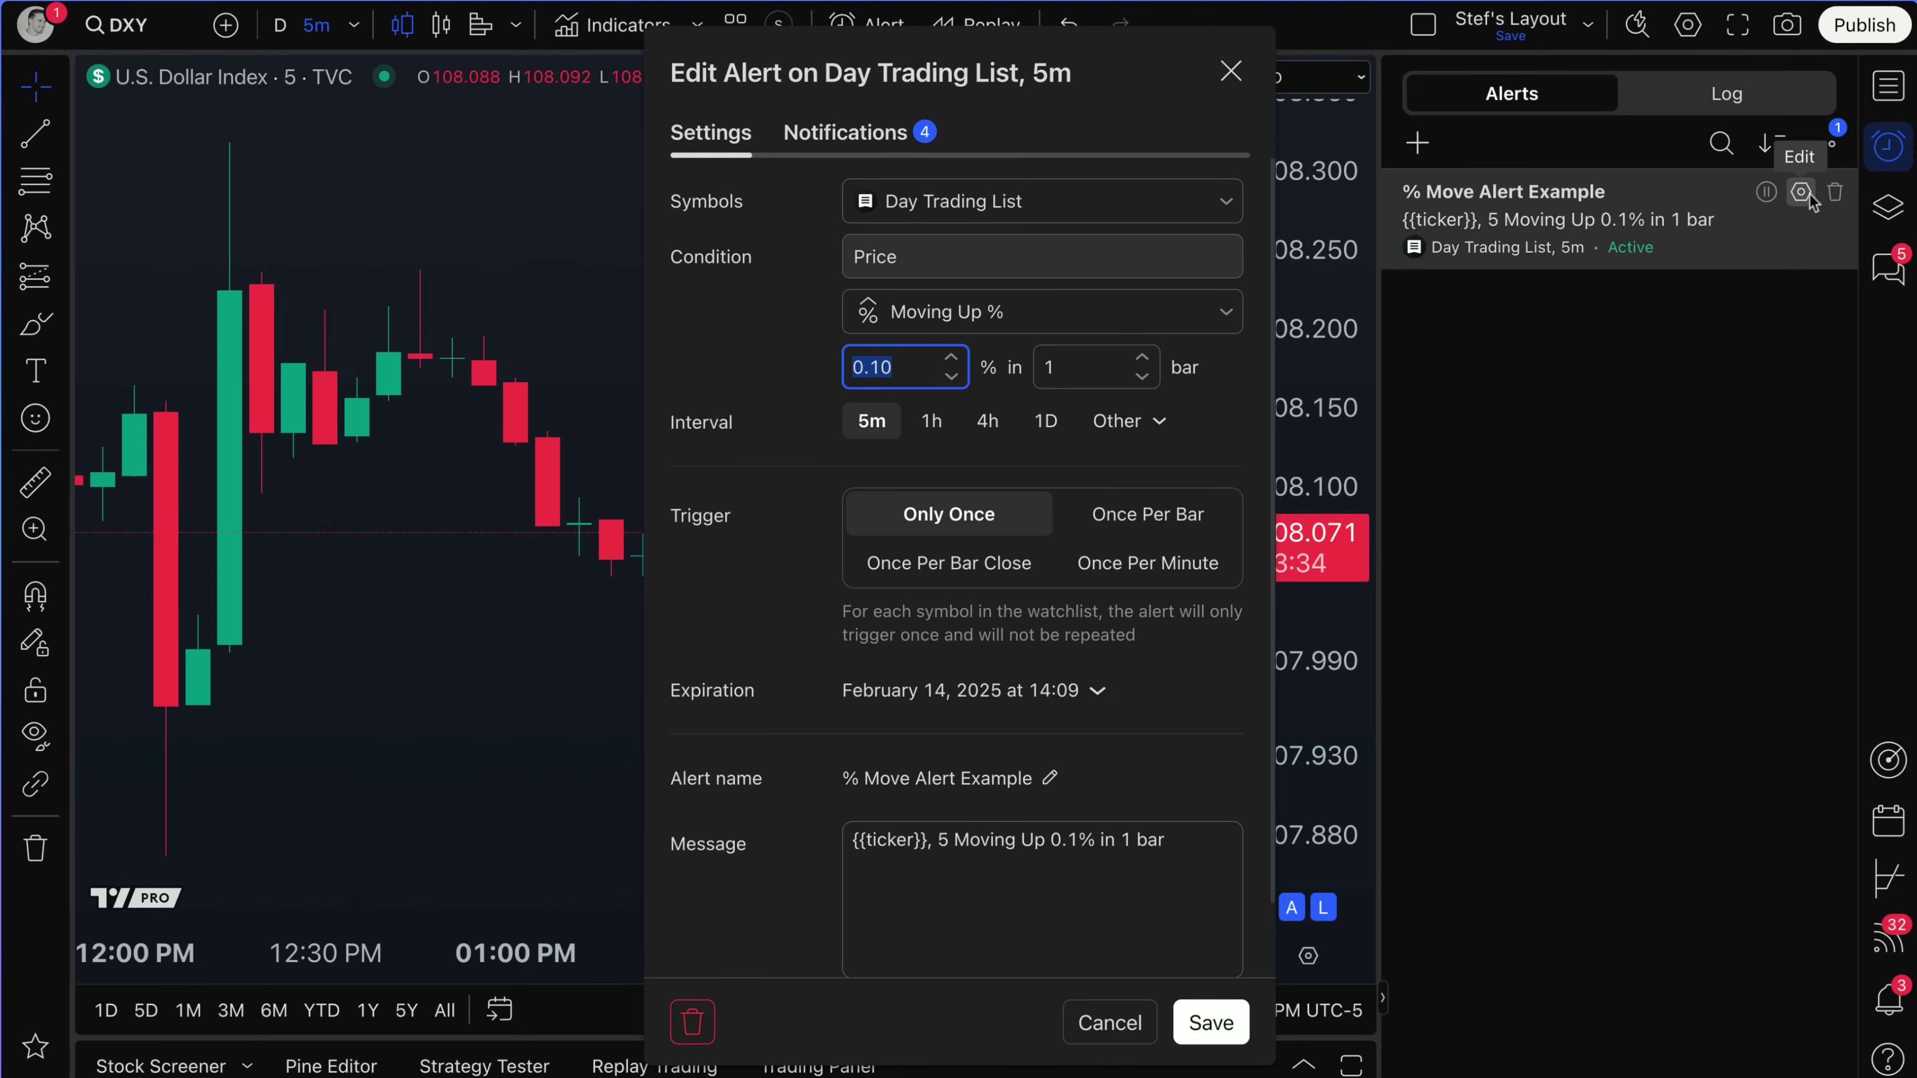
{"action": "left_click", "coordinate": [1233, 77]}
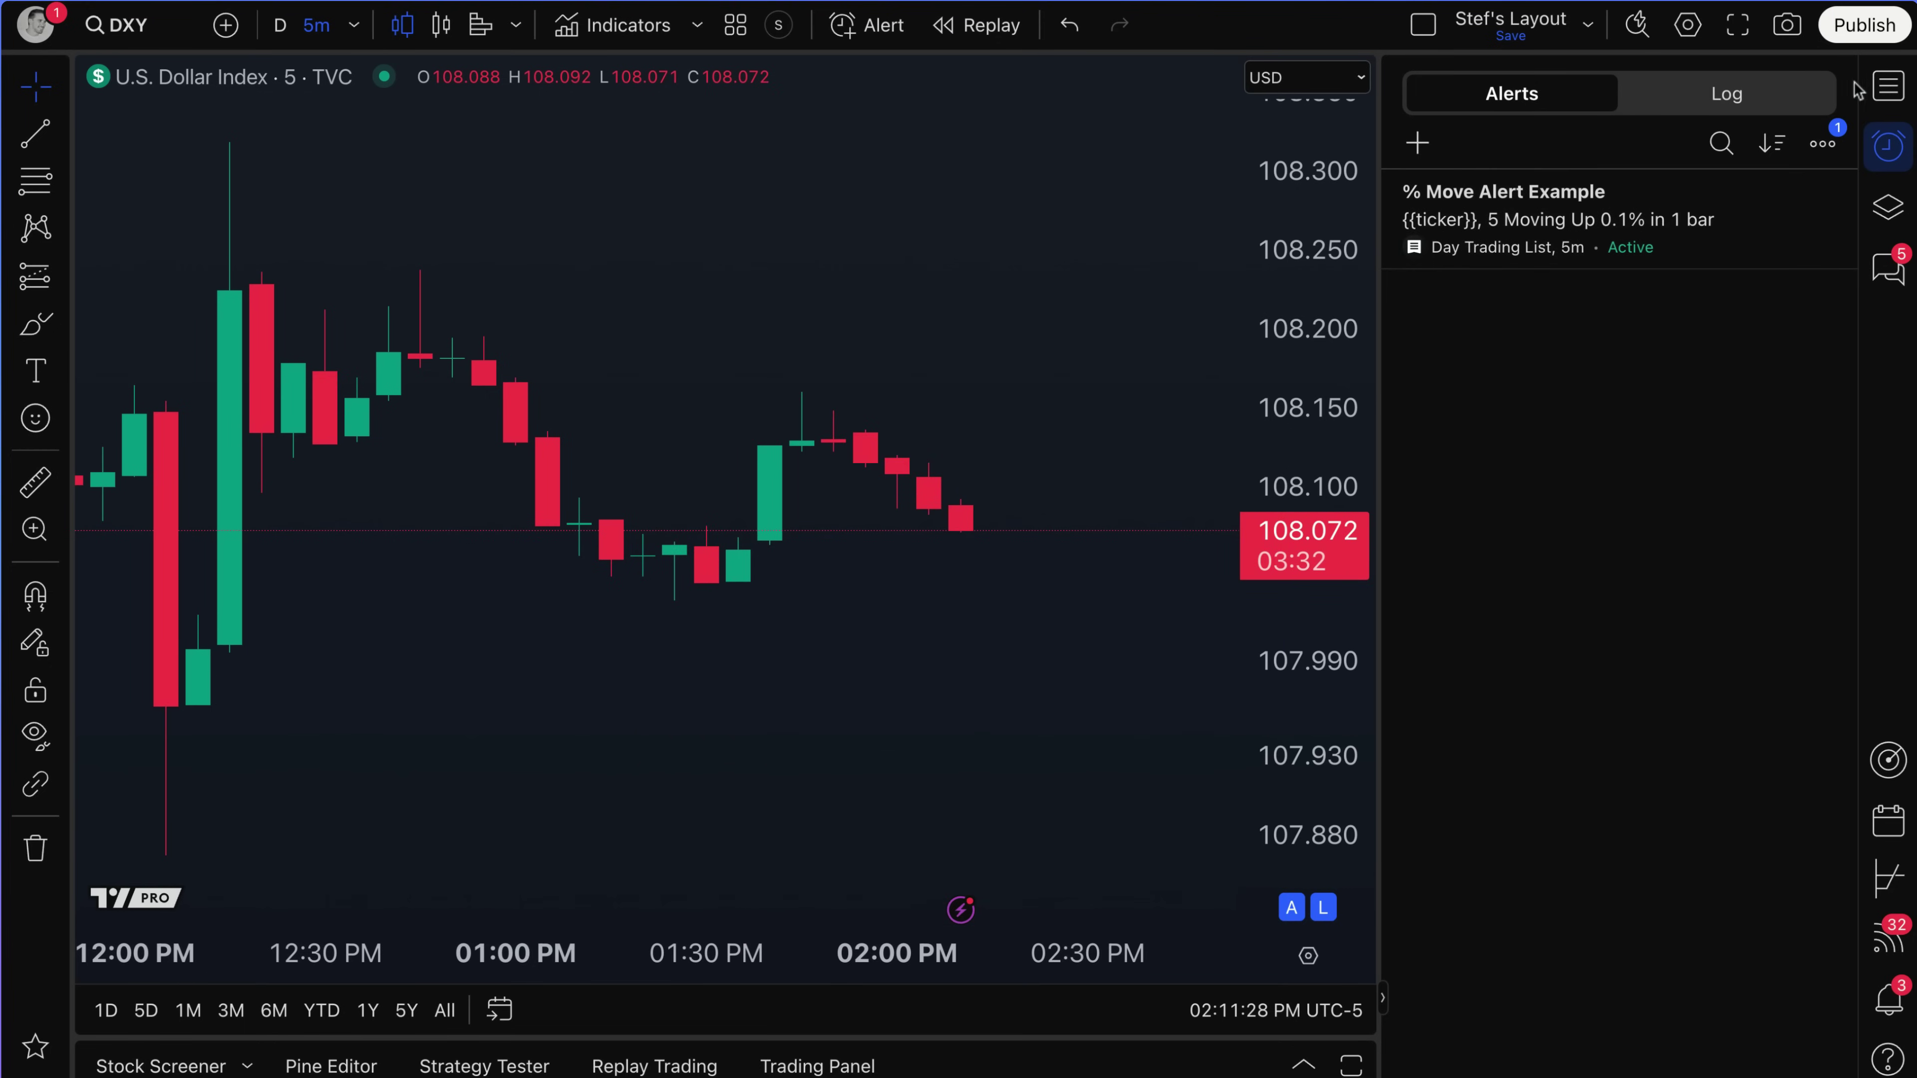
{"action": "left_click", "coordinate": [1889, 85]}
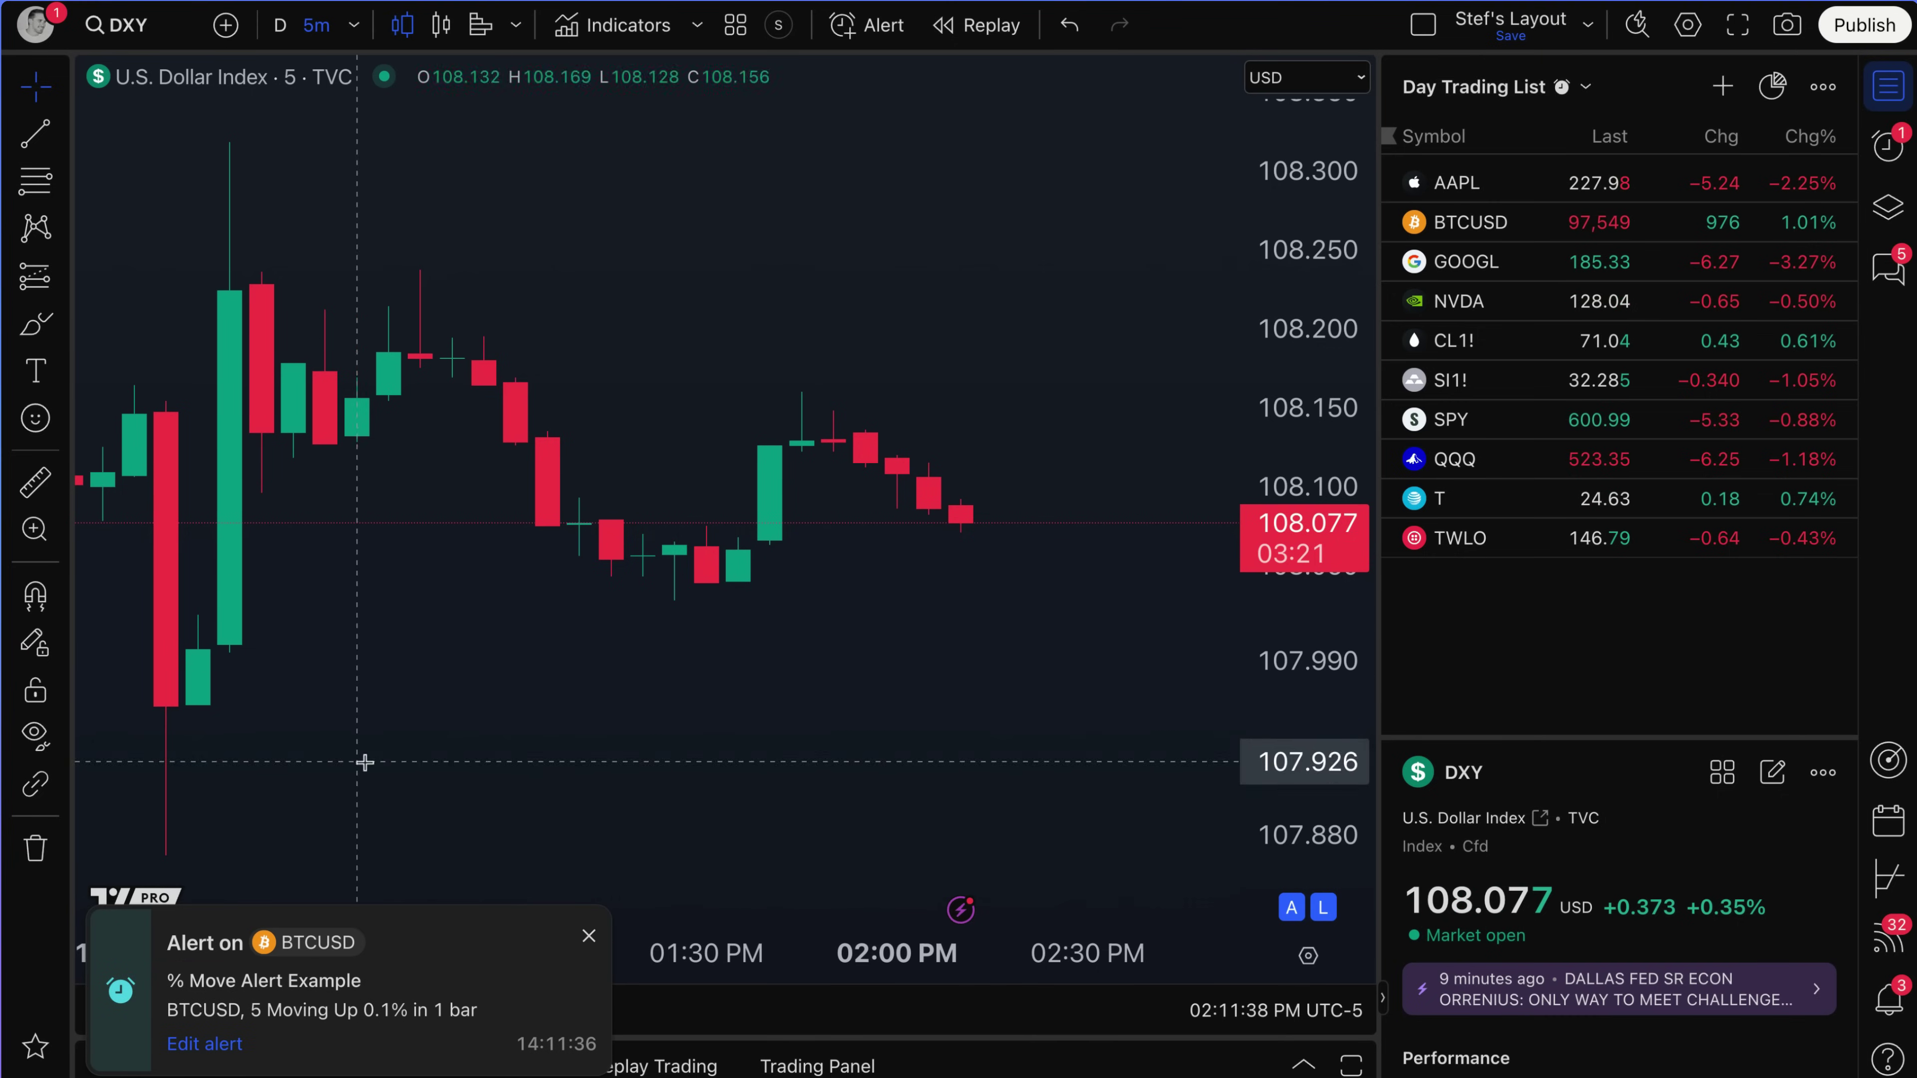
Step: View the BTCUSD chart, dismiss the news notification, and look through the AAPL, GOOGL and NVDA charts
{"action": "left_click", "coordinate": [1585, 222]}
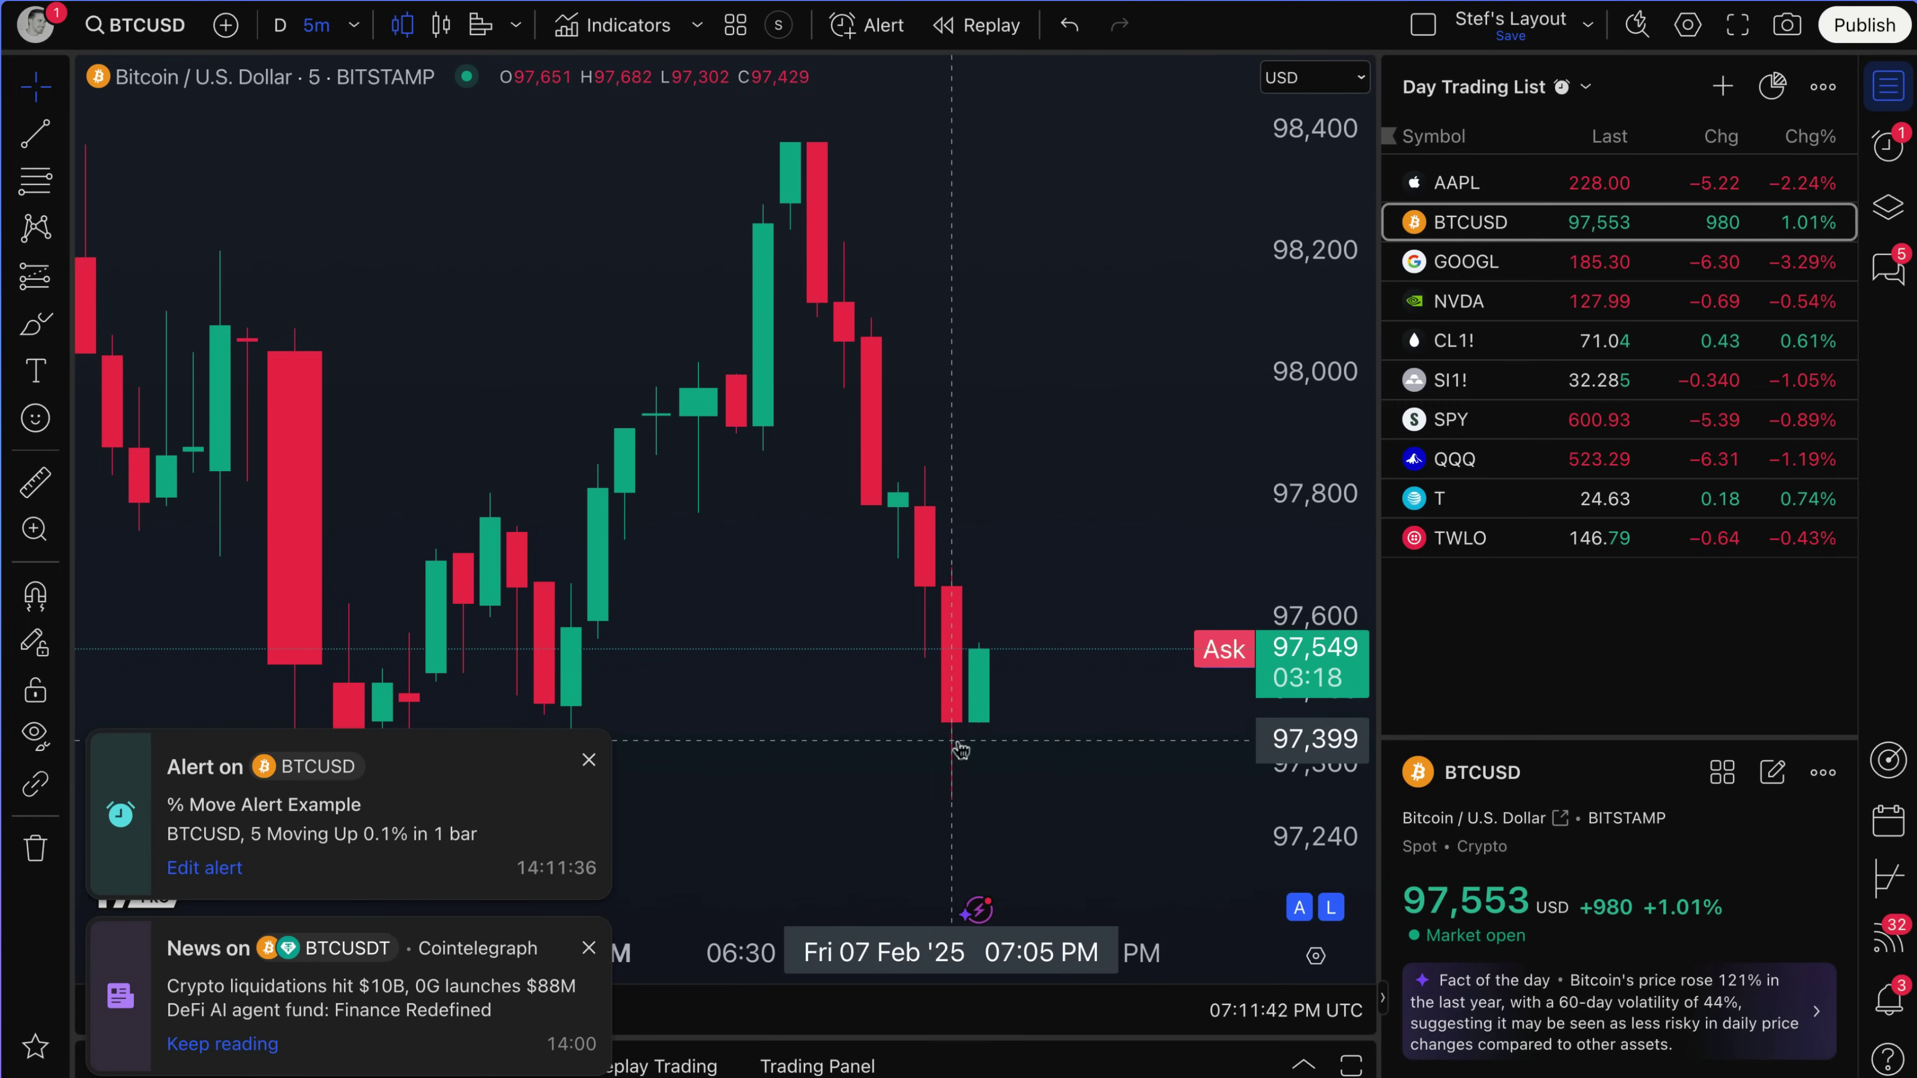
{"action": "left_click", "coordinate": [589, 948]}
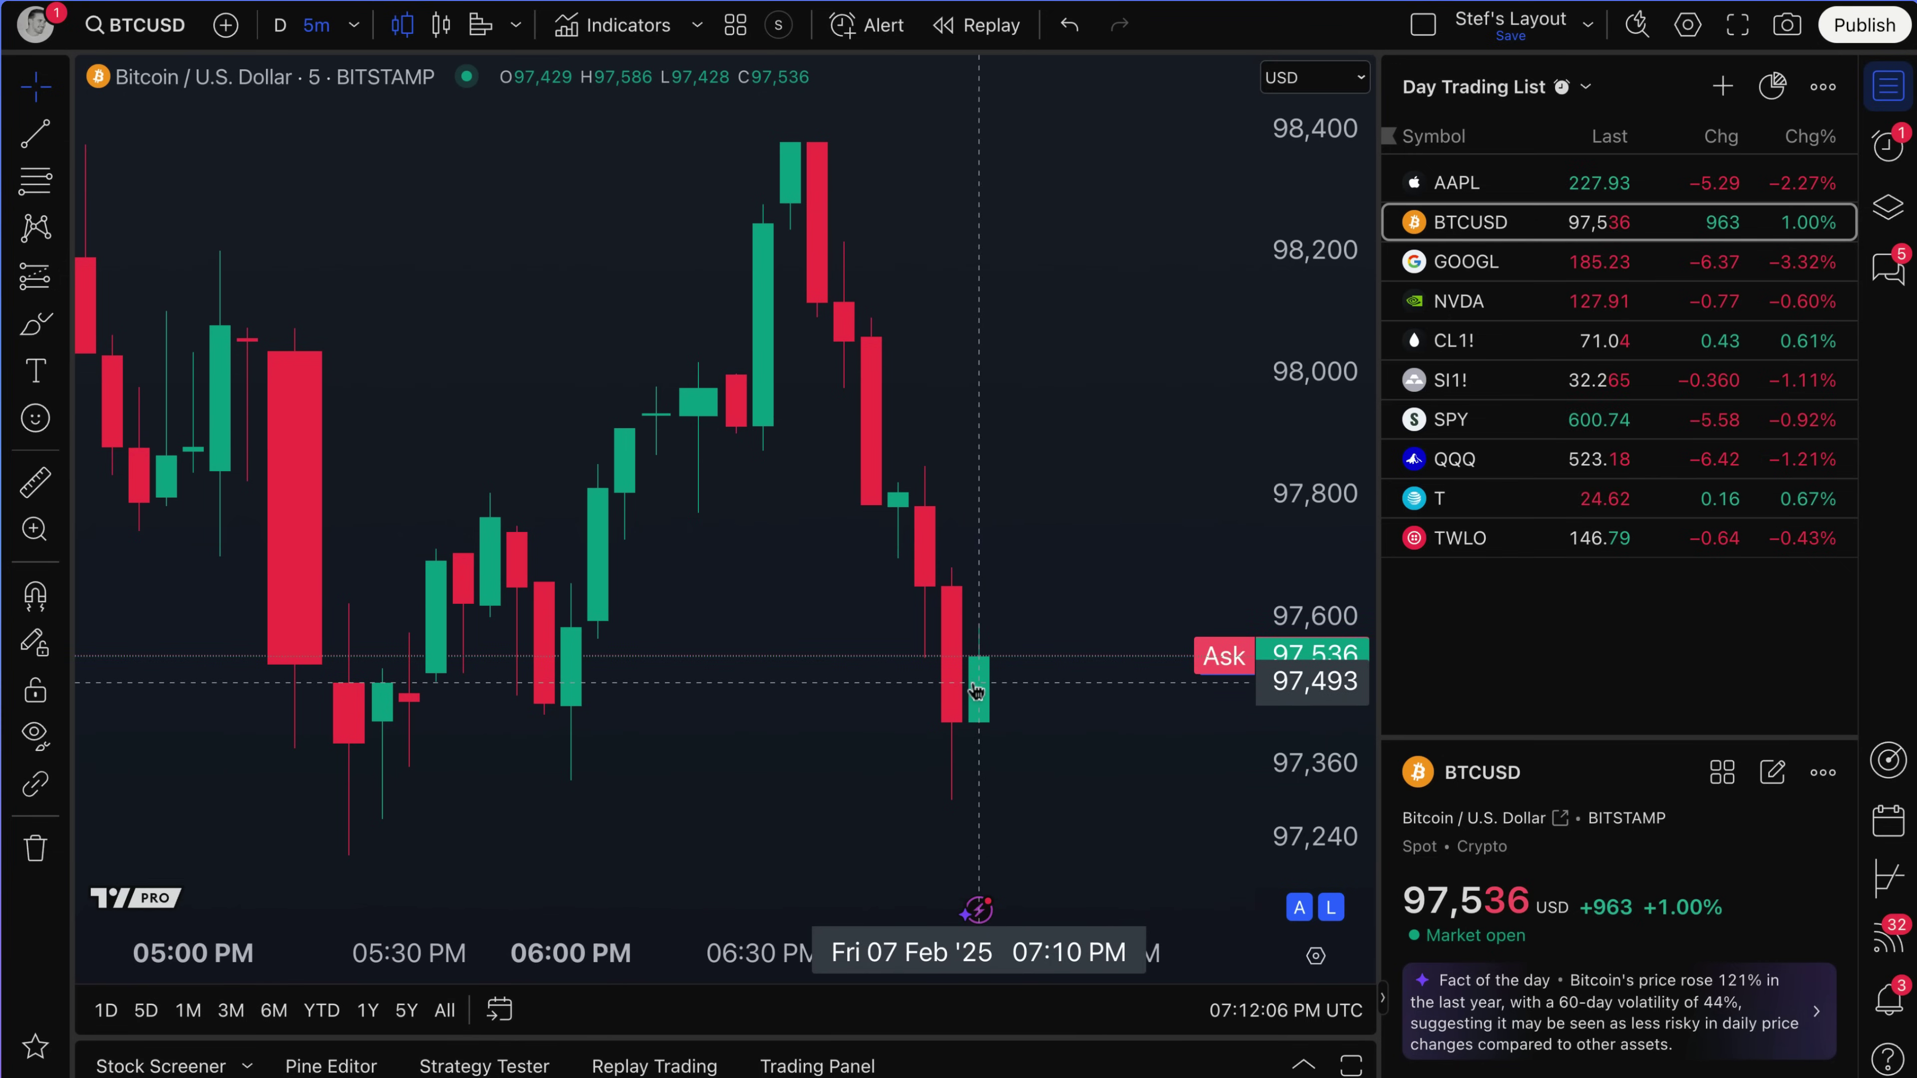
{"action": "left_click", "coordinate": [1464, 184]}
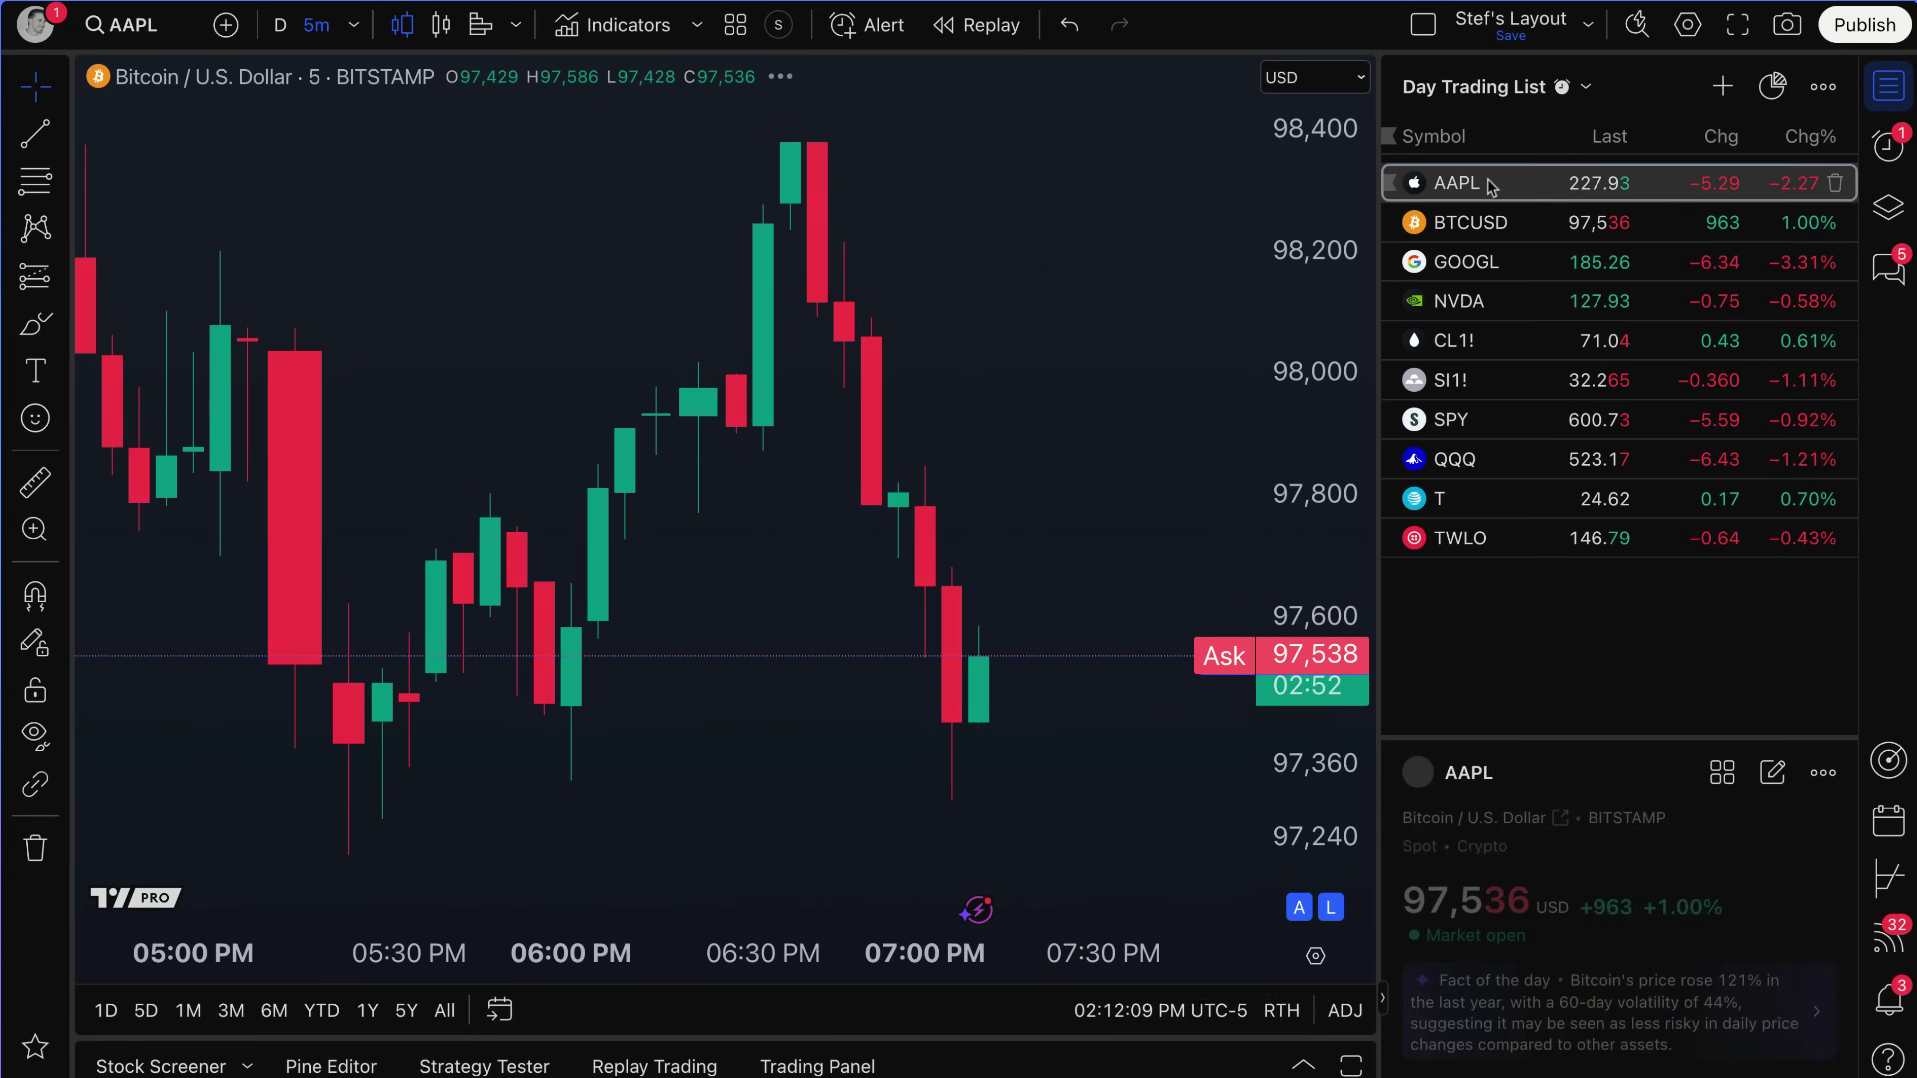
{"action": "left_click", "coordinate": [1481, 263]}
{"action": "left_click", "coordinate": [1472, 302]}
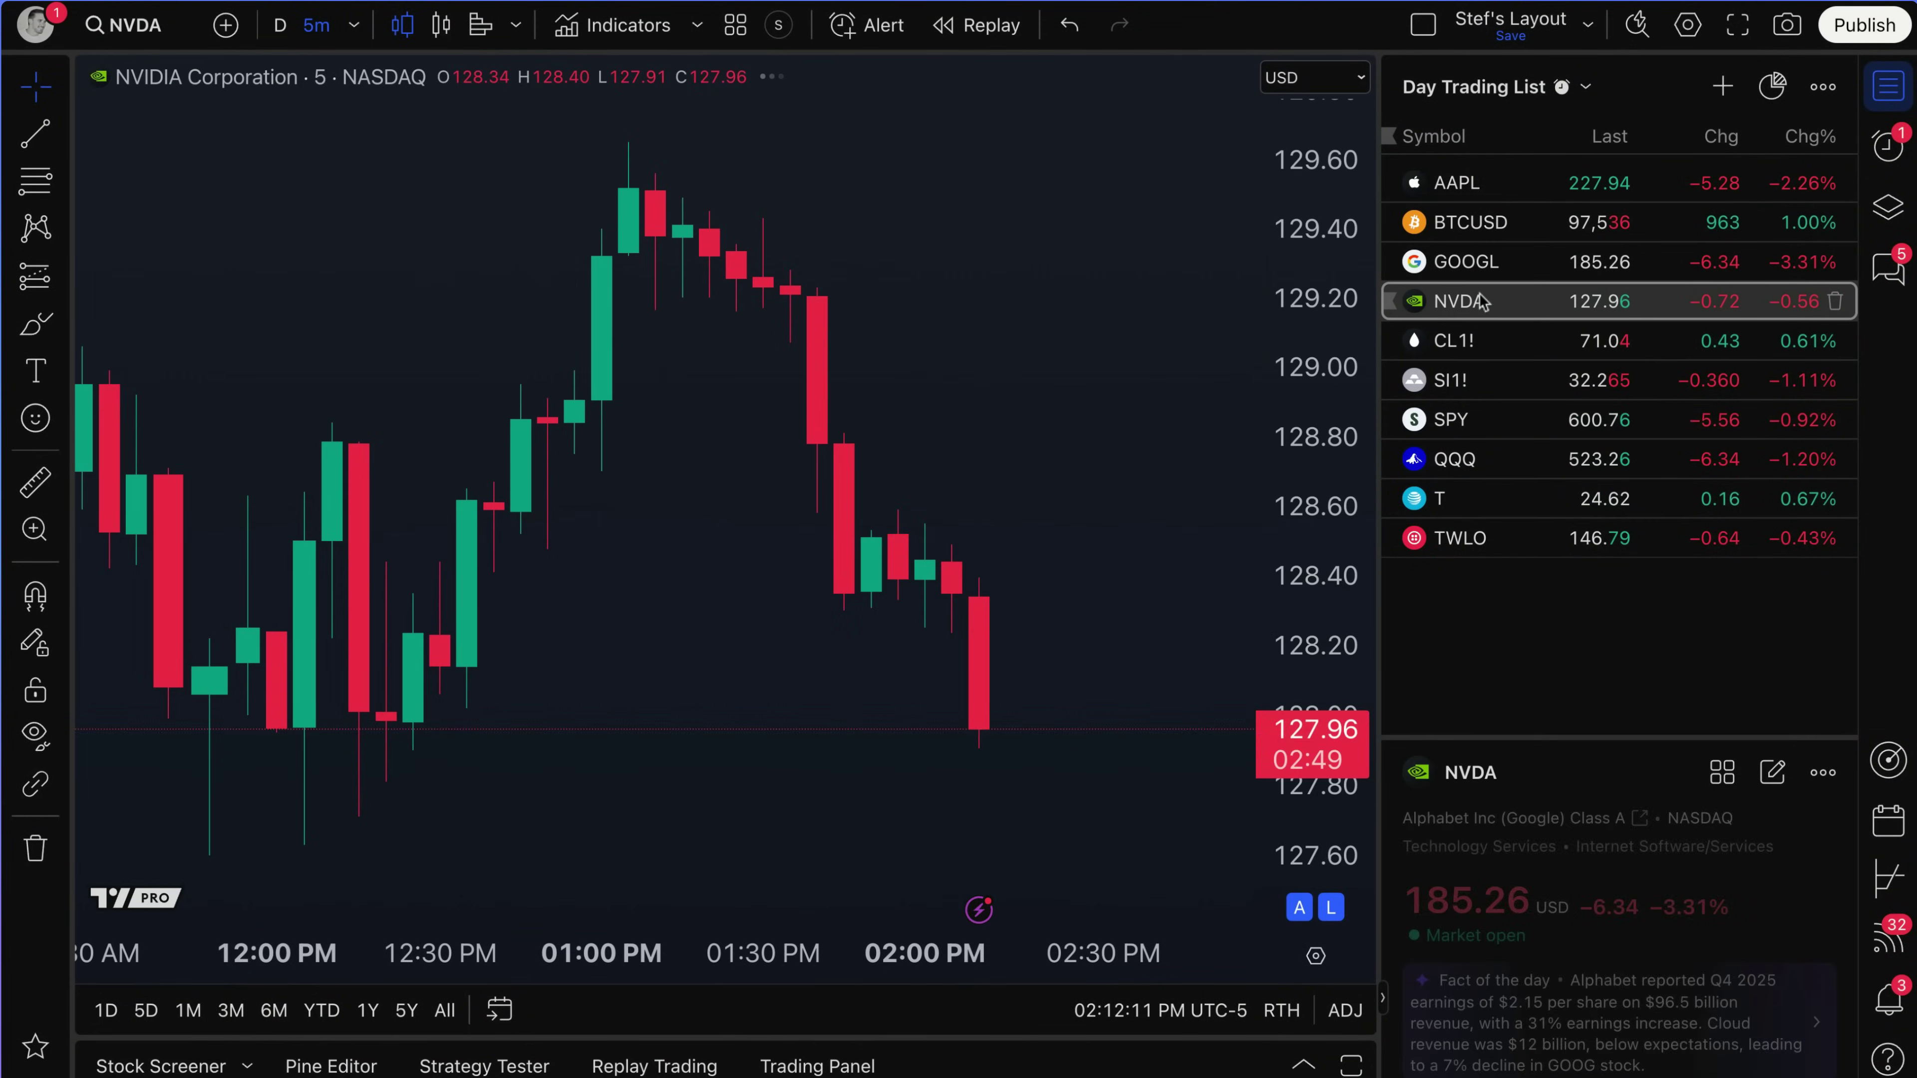
{"action": "left_click", "coordinate": [1478, 360]}
{"action": "left_click", "coordinate": [1468, 302]}
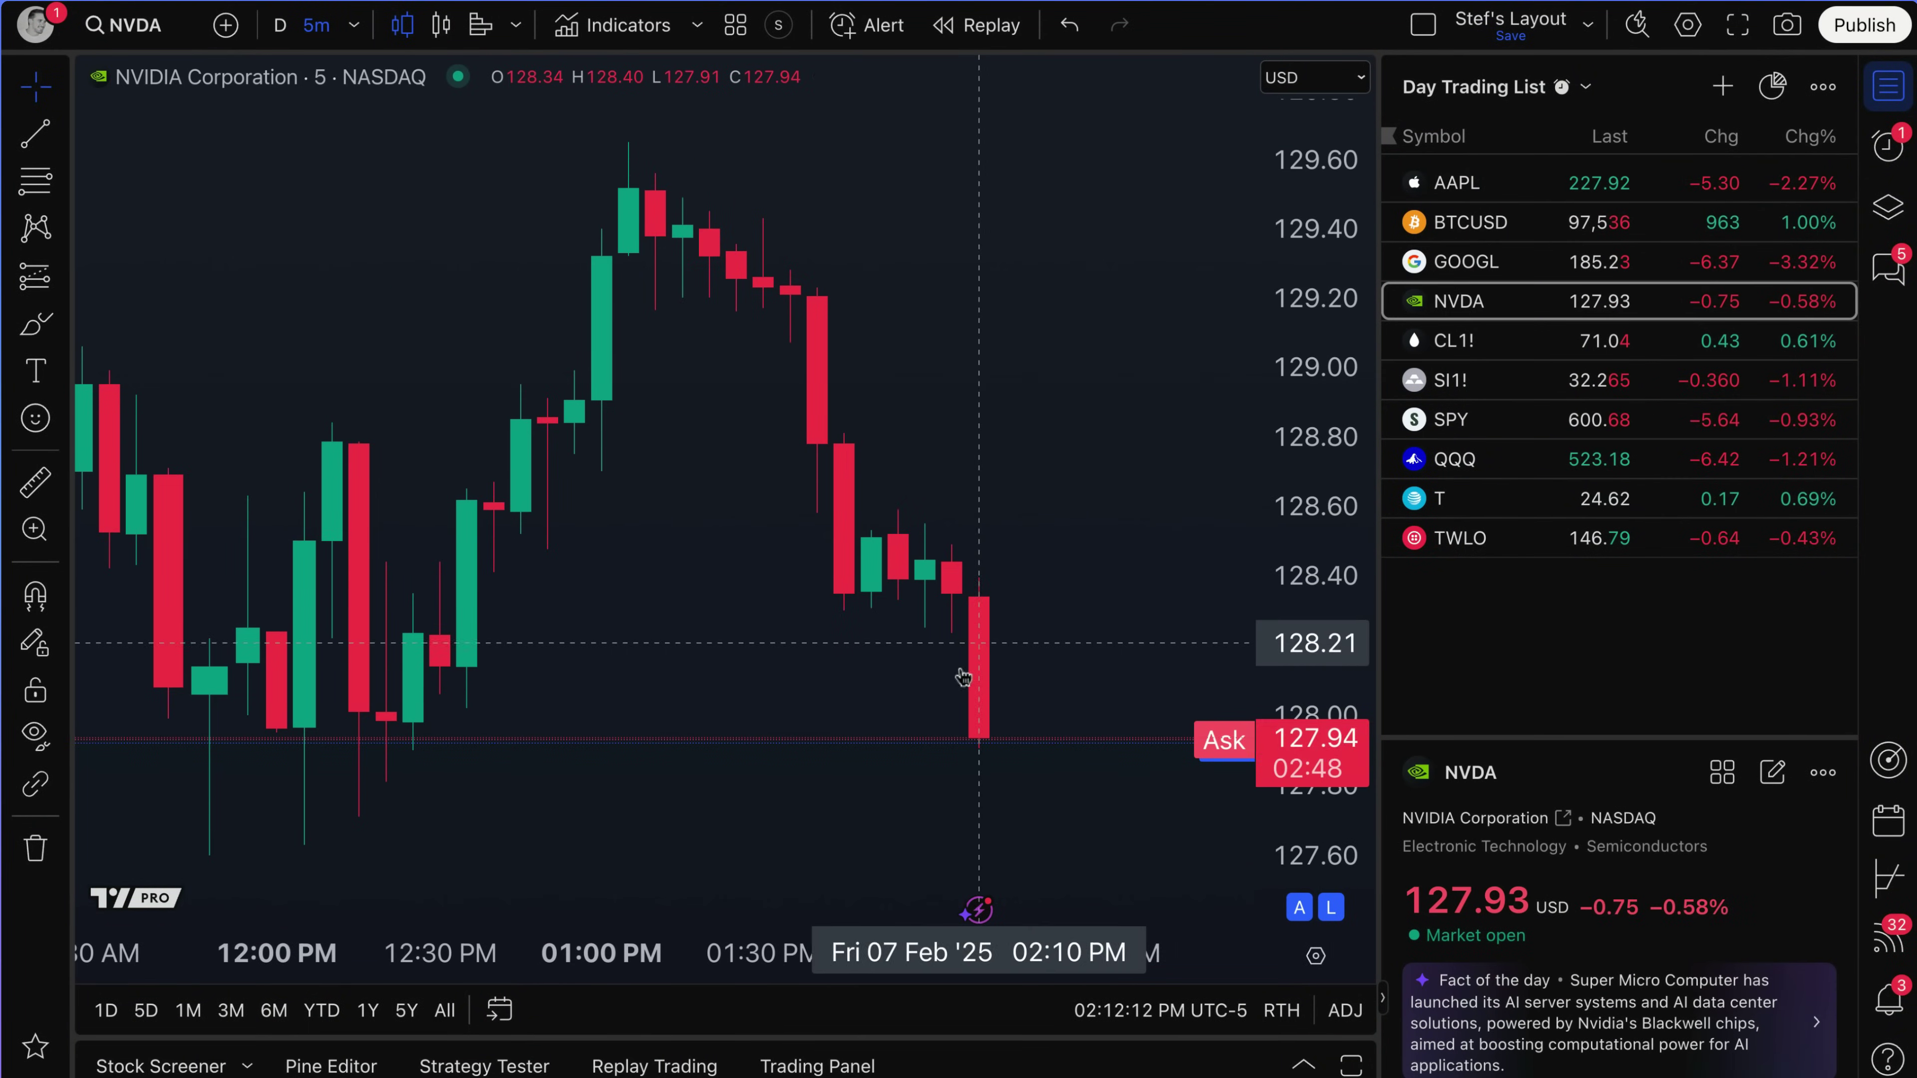
Step: Compare the 5-minute charts of AAPL, SPY, QQQ, BTCUSD, GOOGL and NVDA from the watchlist
{"action": "left_click", "coordinate": [1457, 182]}
{"action": "left_click", "coordinate": [1479, 380]}
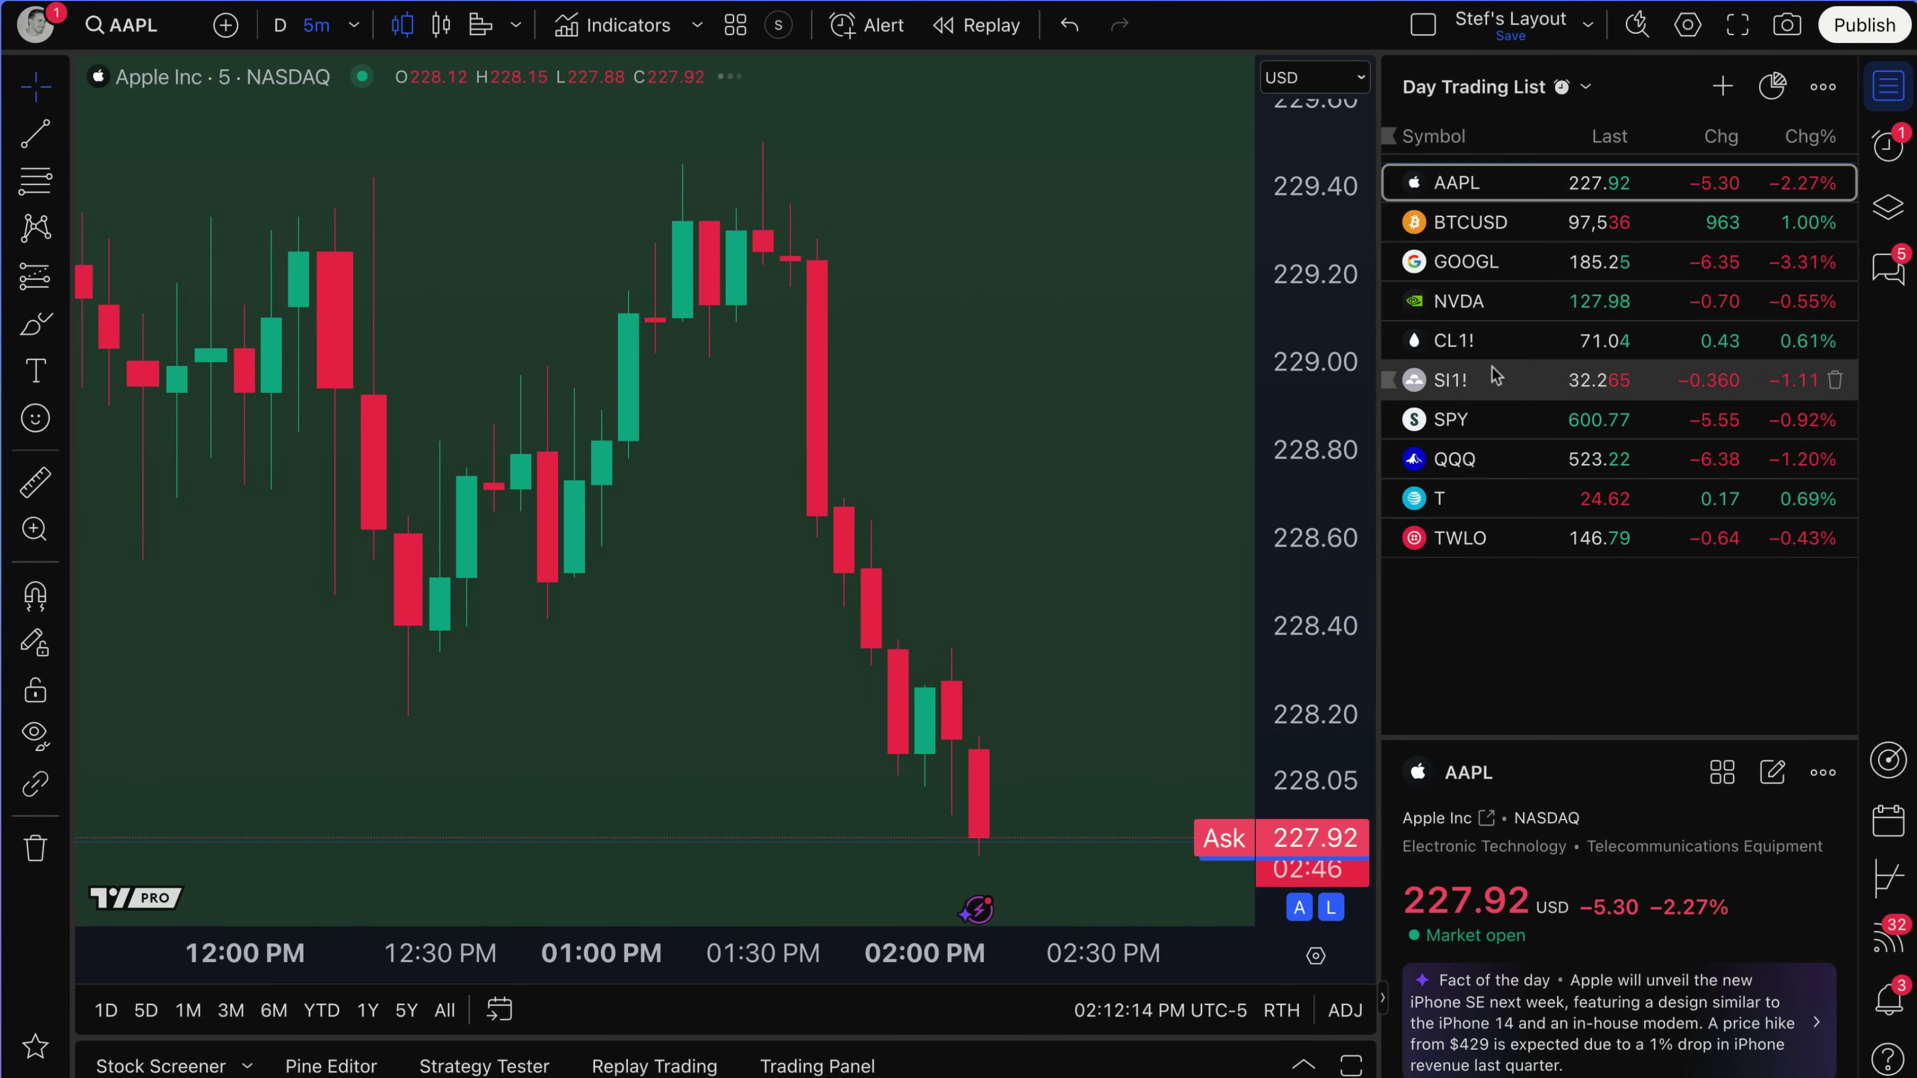
{"action": "left_click", "coordinate": [1476, 420]}
{"action": "left_click", "coordinate": [1479, 496]}
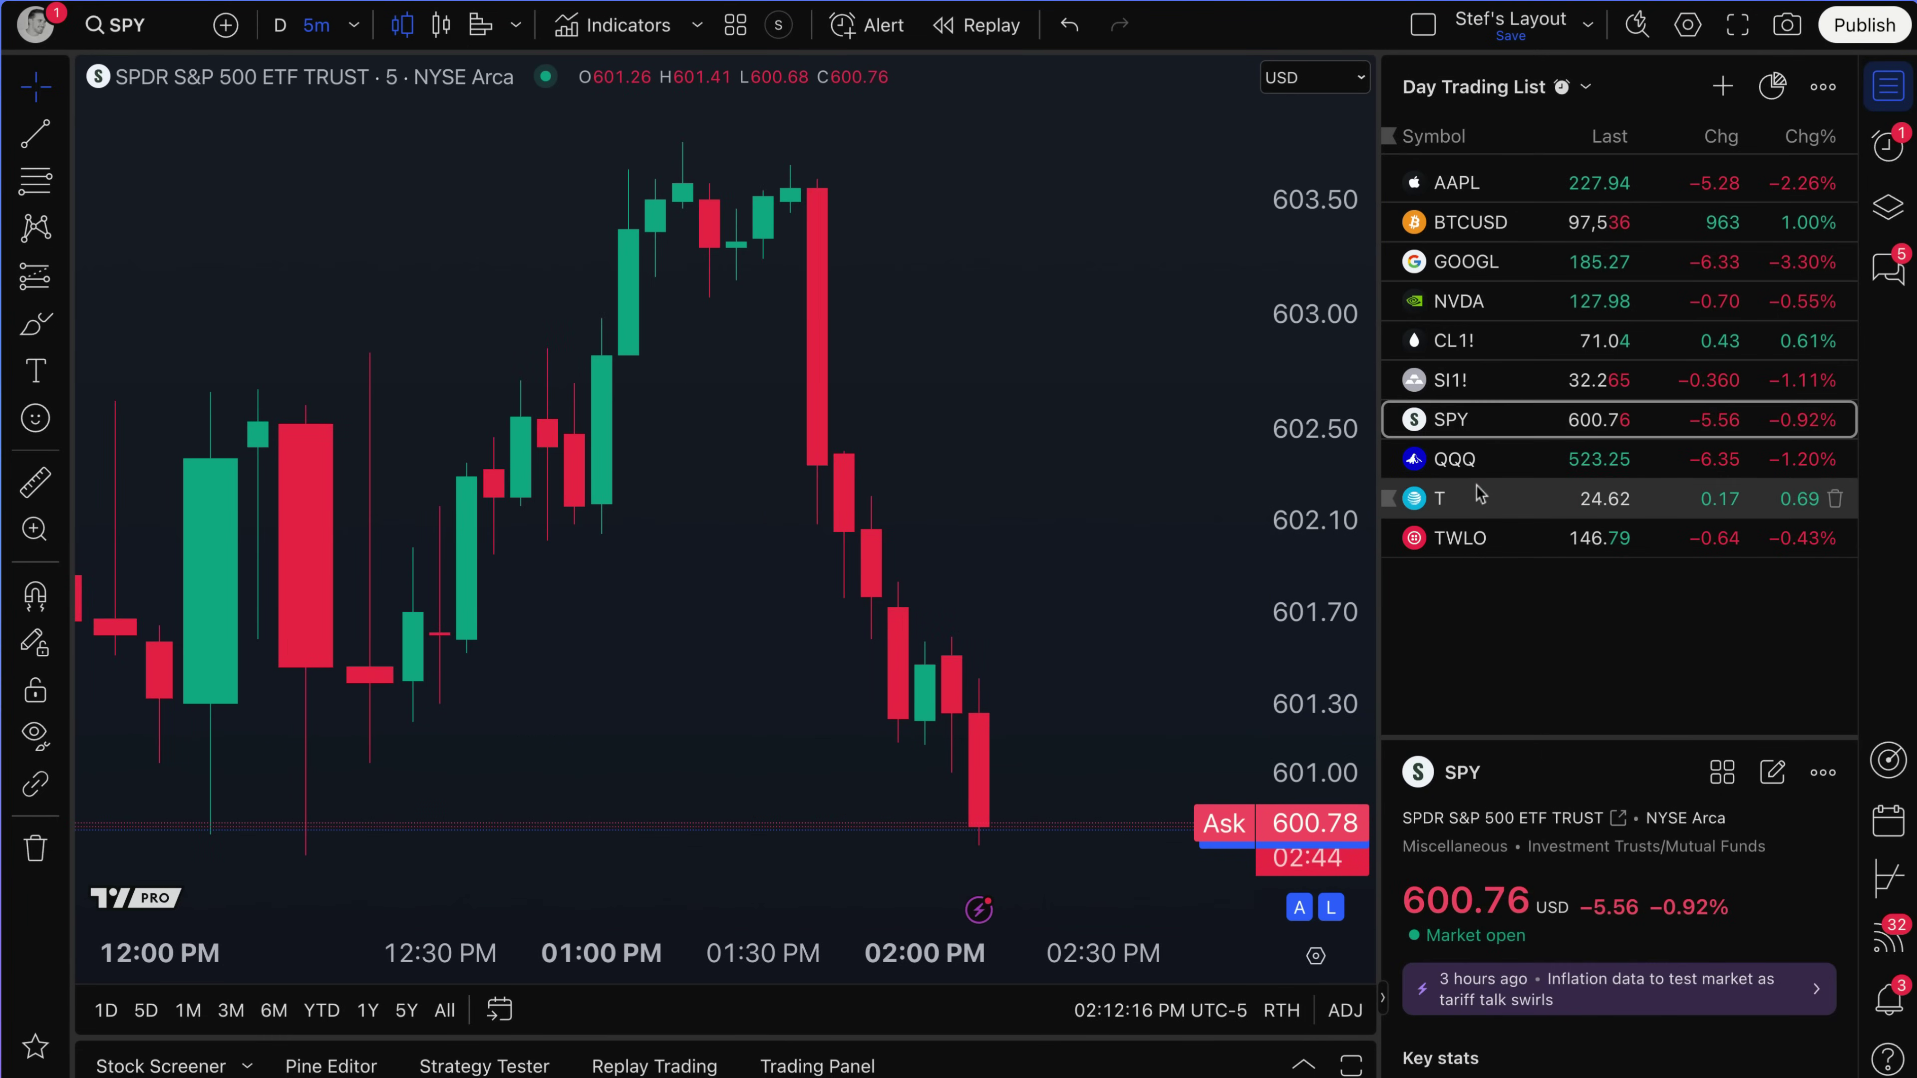
{"action": "left_click", "coordinate": [1476, 459]}
{"action": "left_click", "coordinate": [1481, 538]}
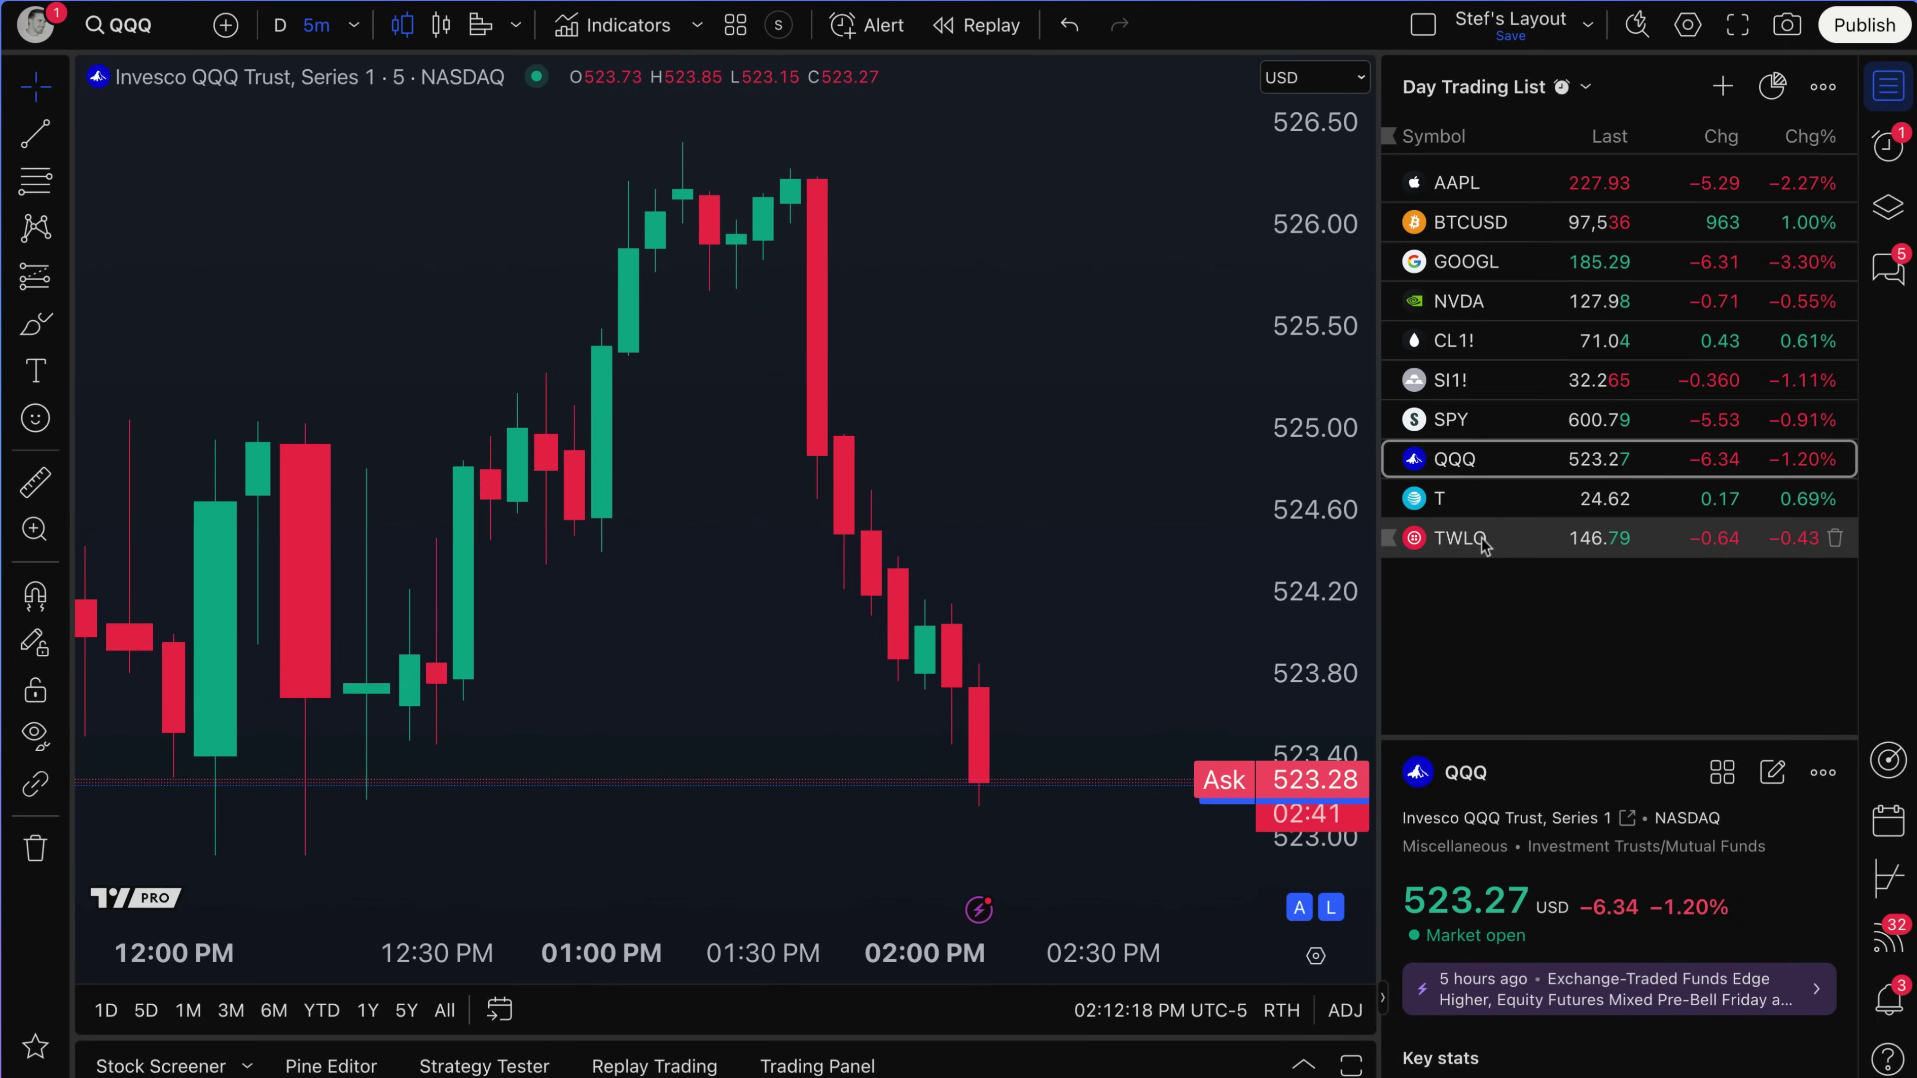
{"action": "left_click", "coordinate": [1467, 225]}
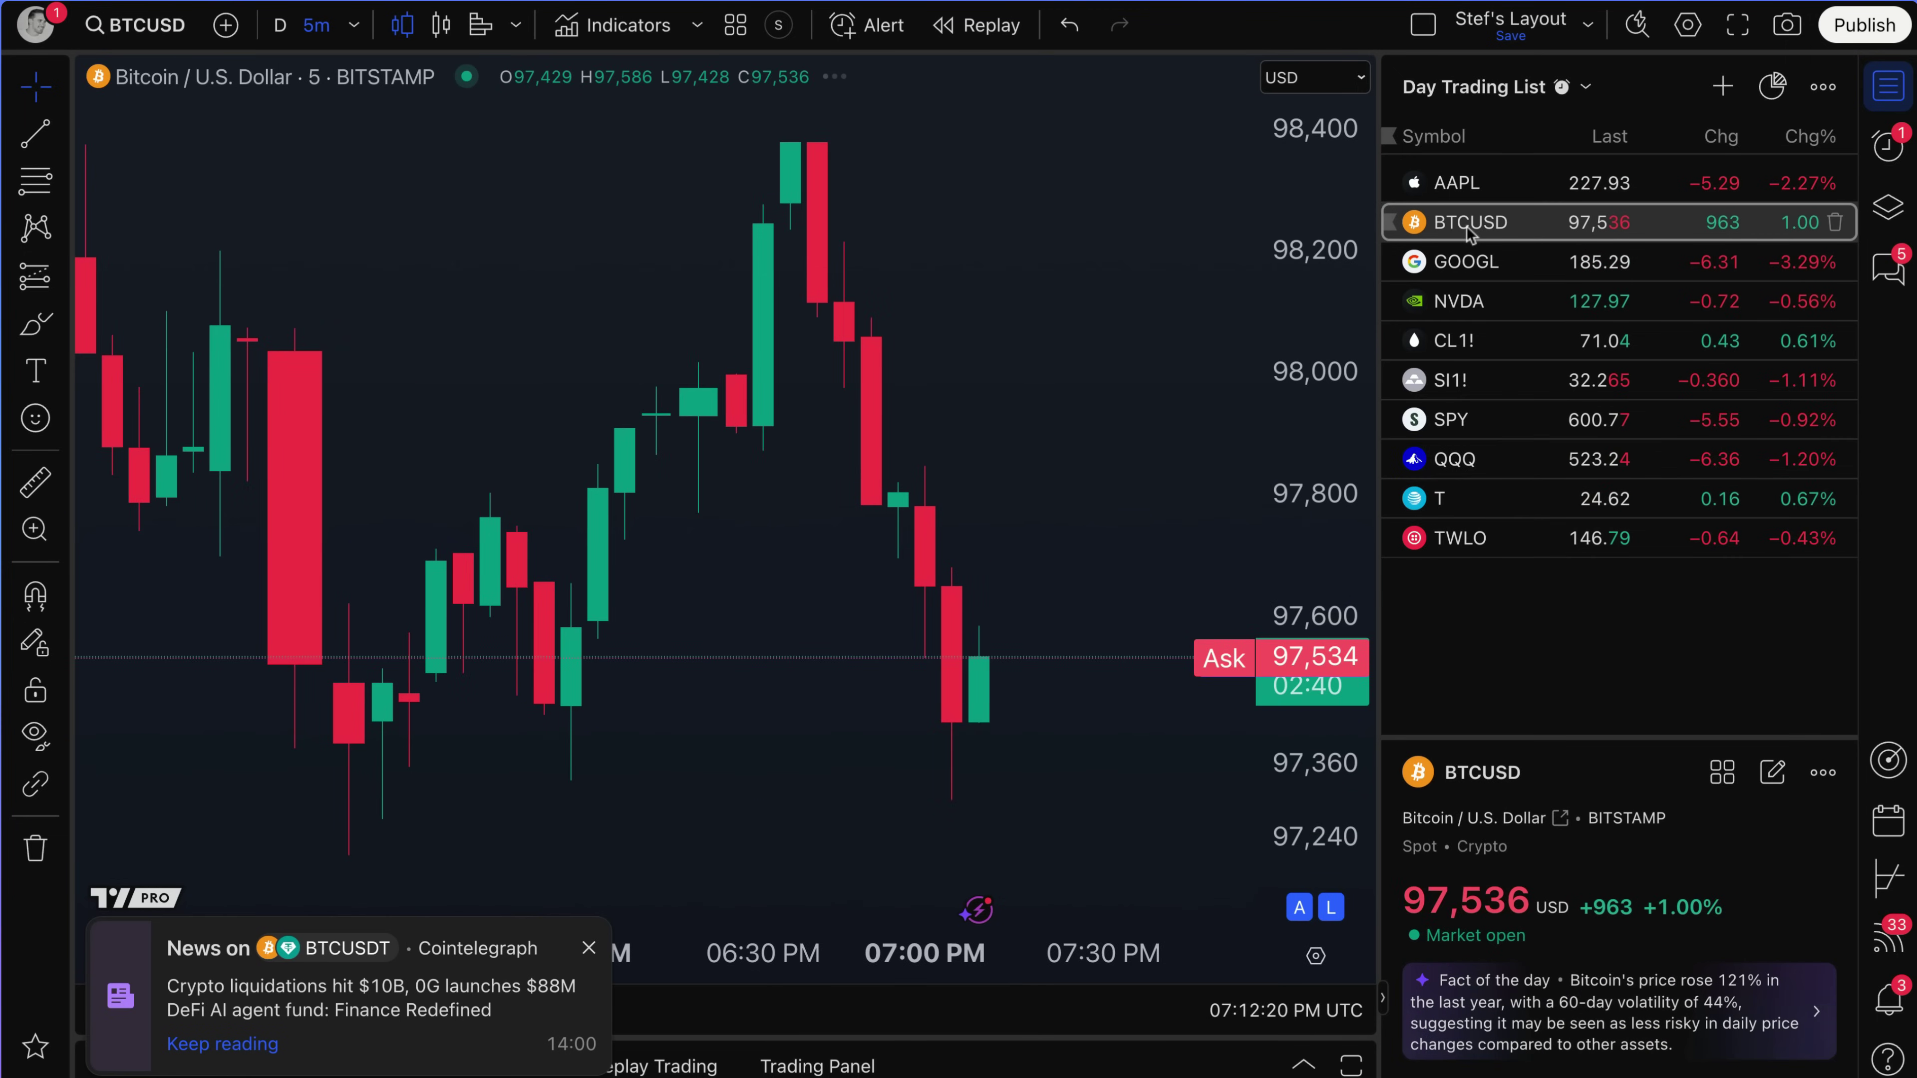
{"action": "left_click", "coordinate": [1468, 261]}
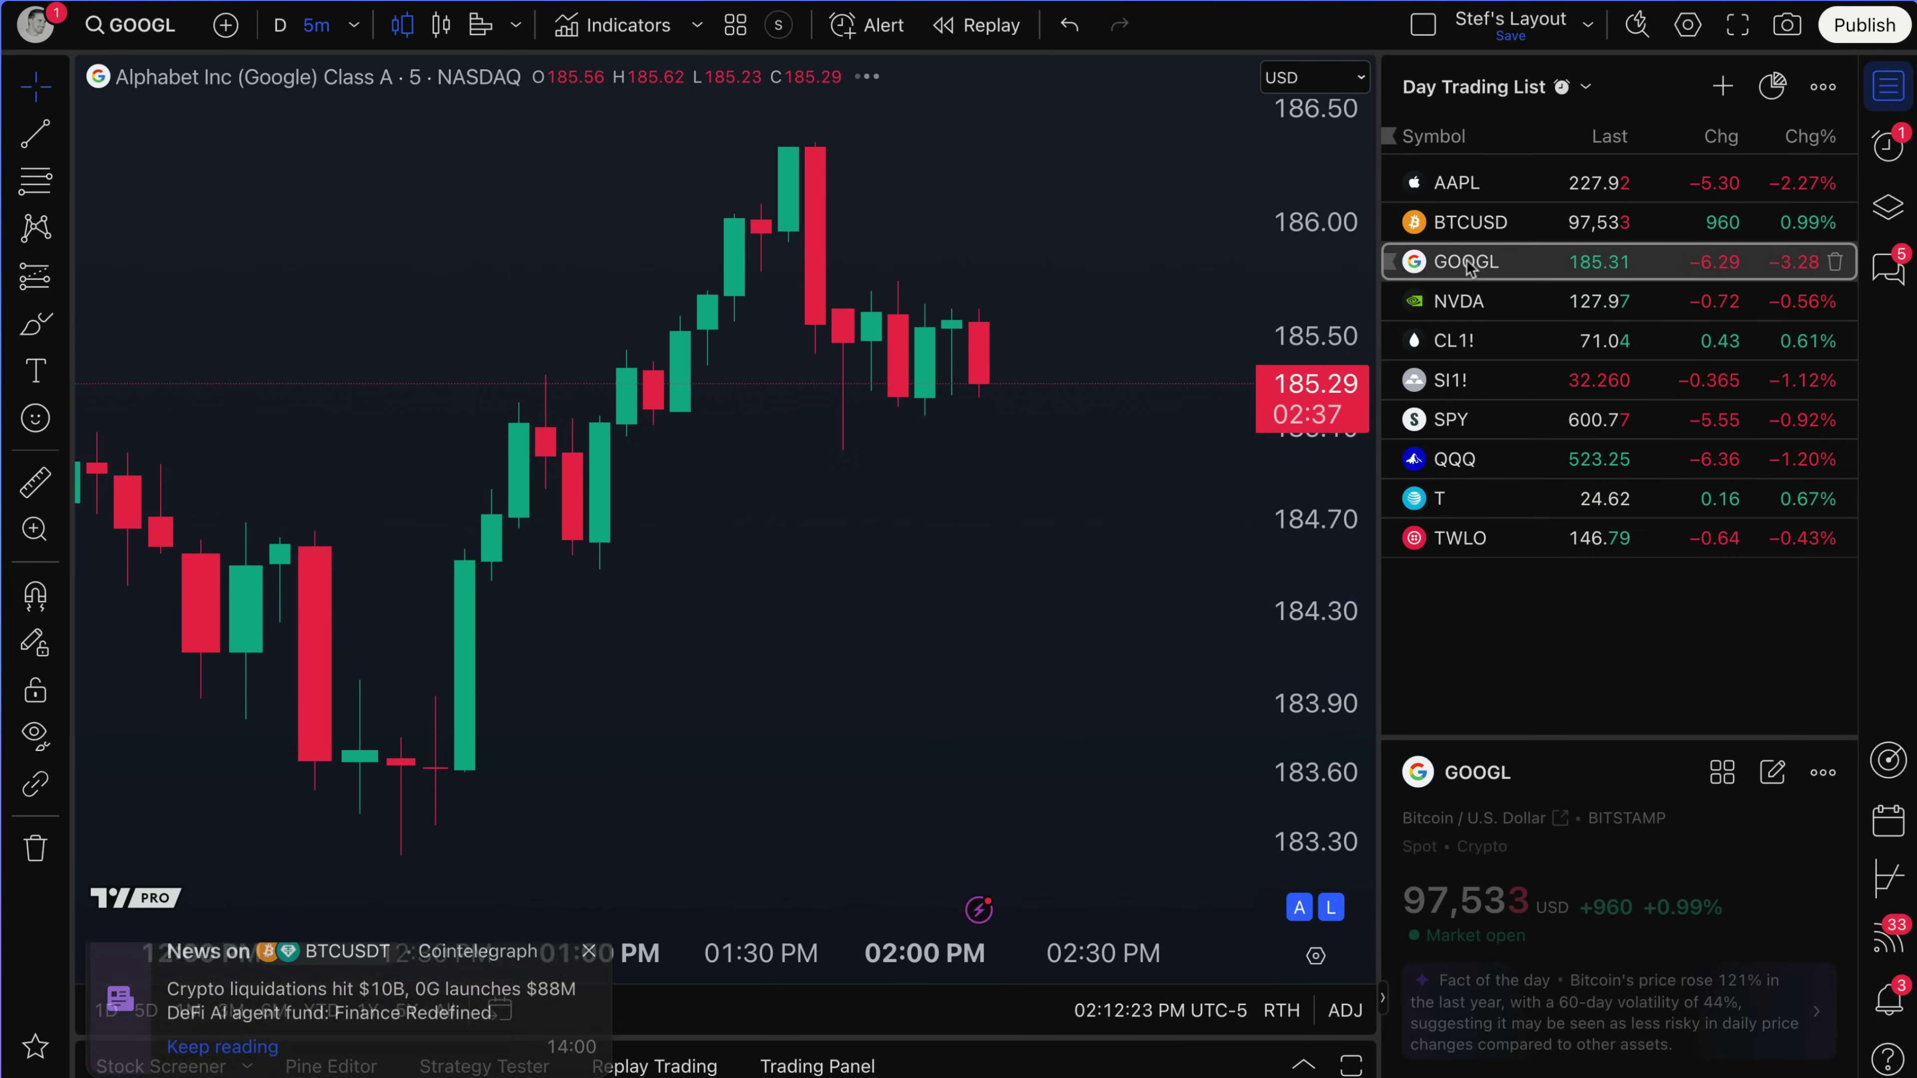
{"action": "left_click", "coordinate": [1468, 301]}
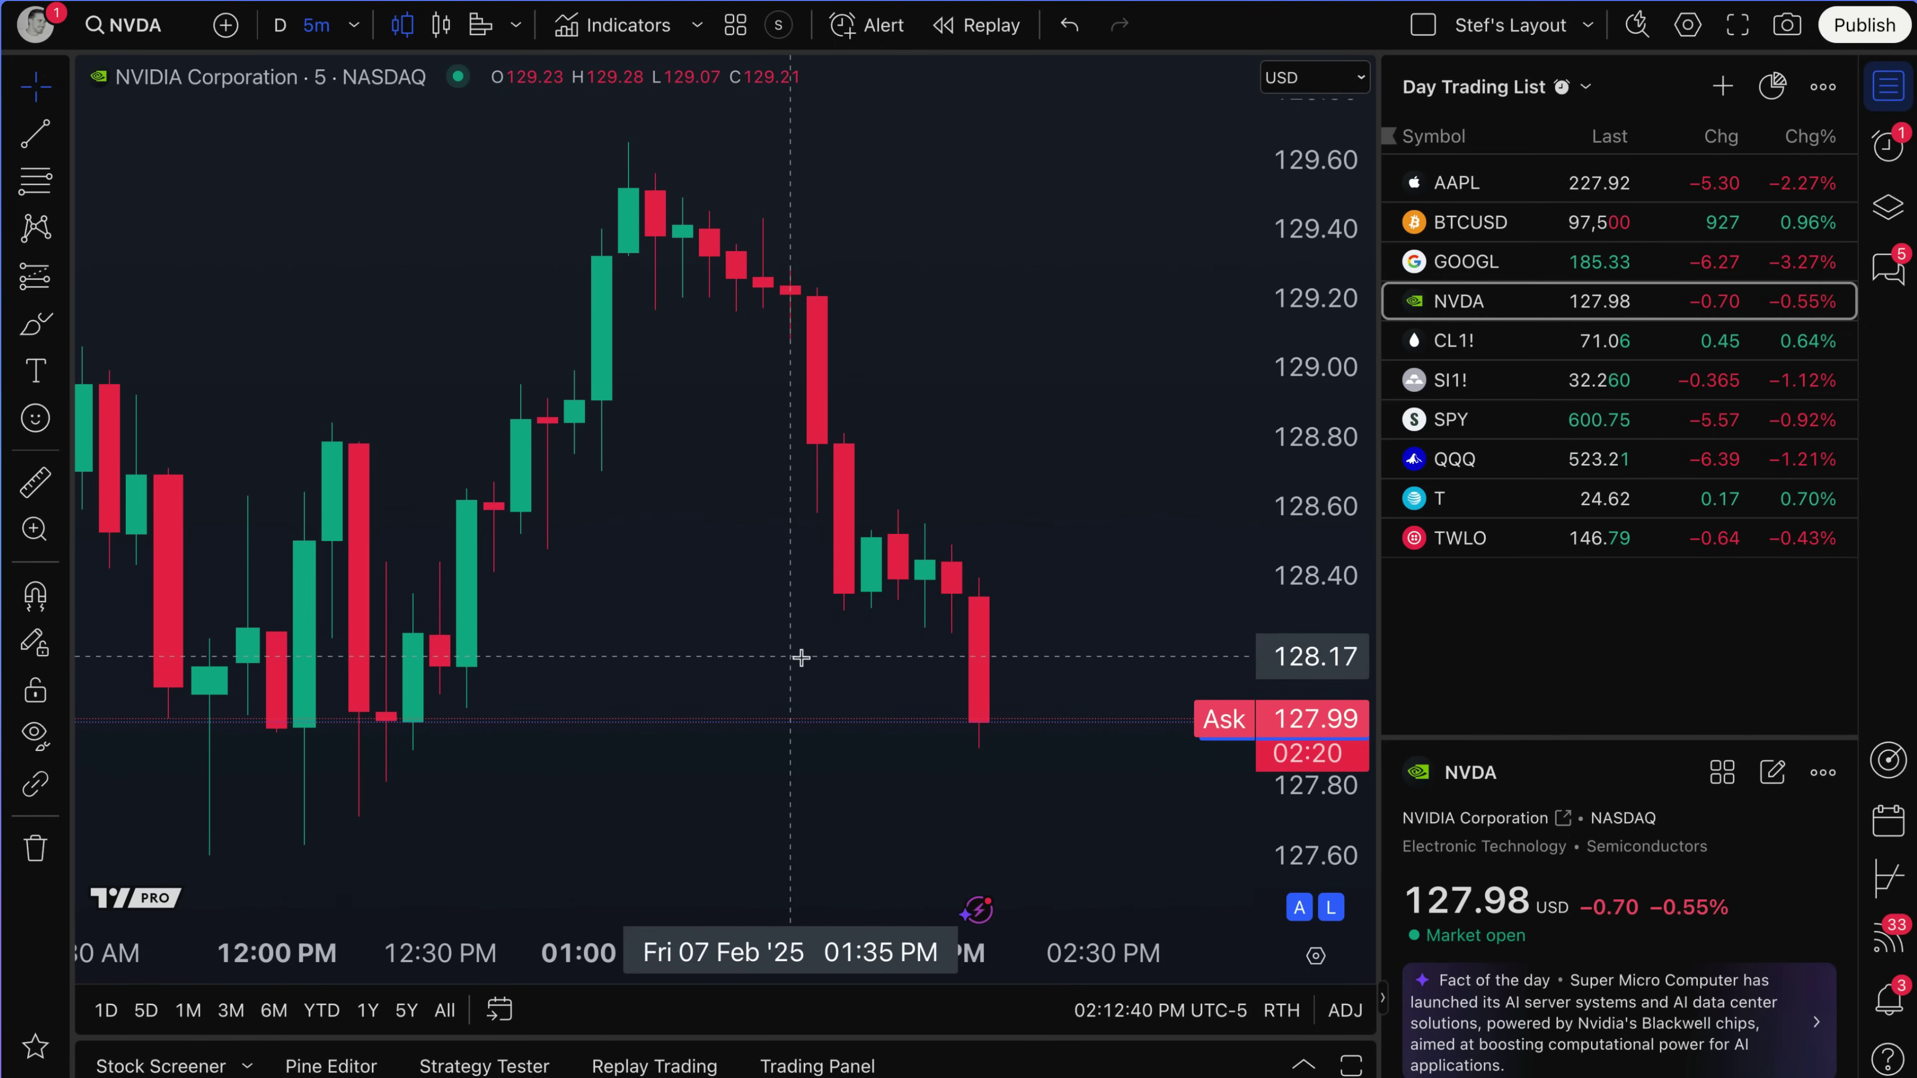
{"action": "scroll", "coordinate": [830, 642], "scroll_direction": "up", "scroll_amount": 2}
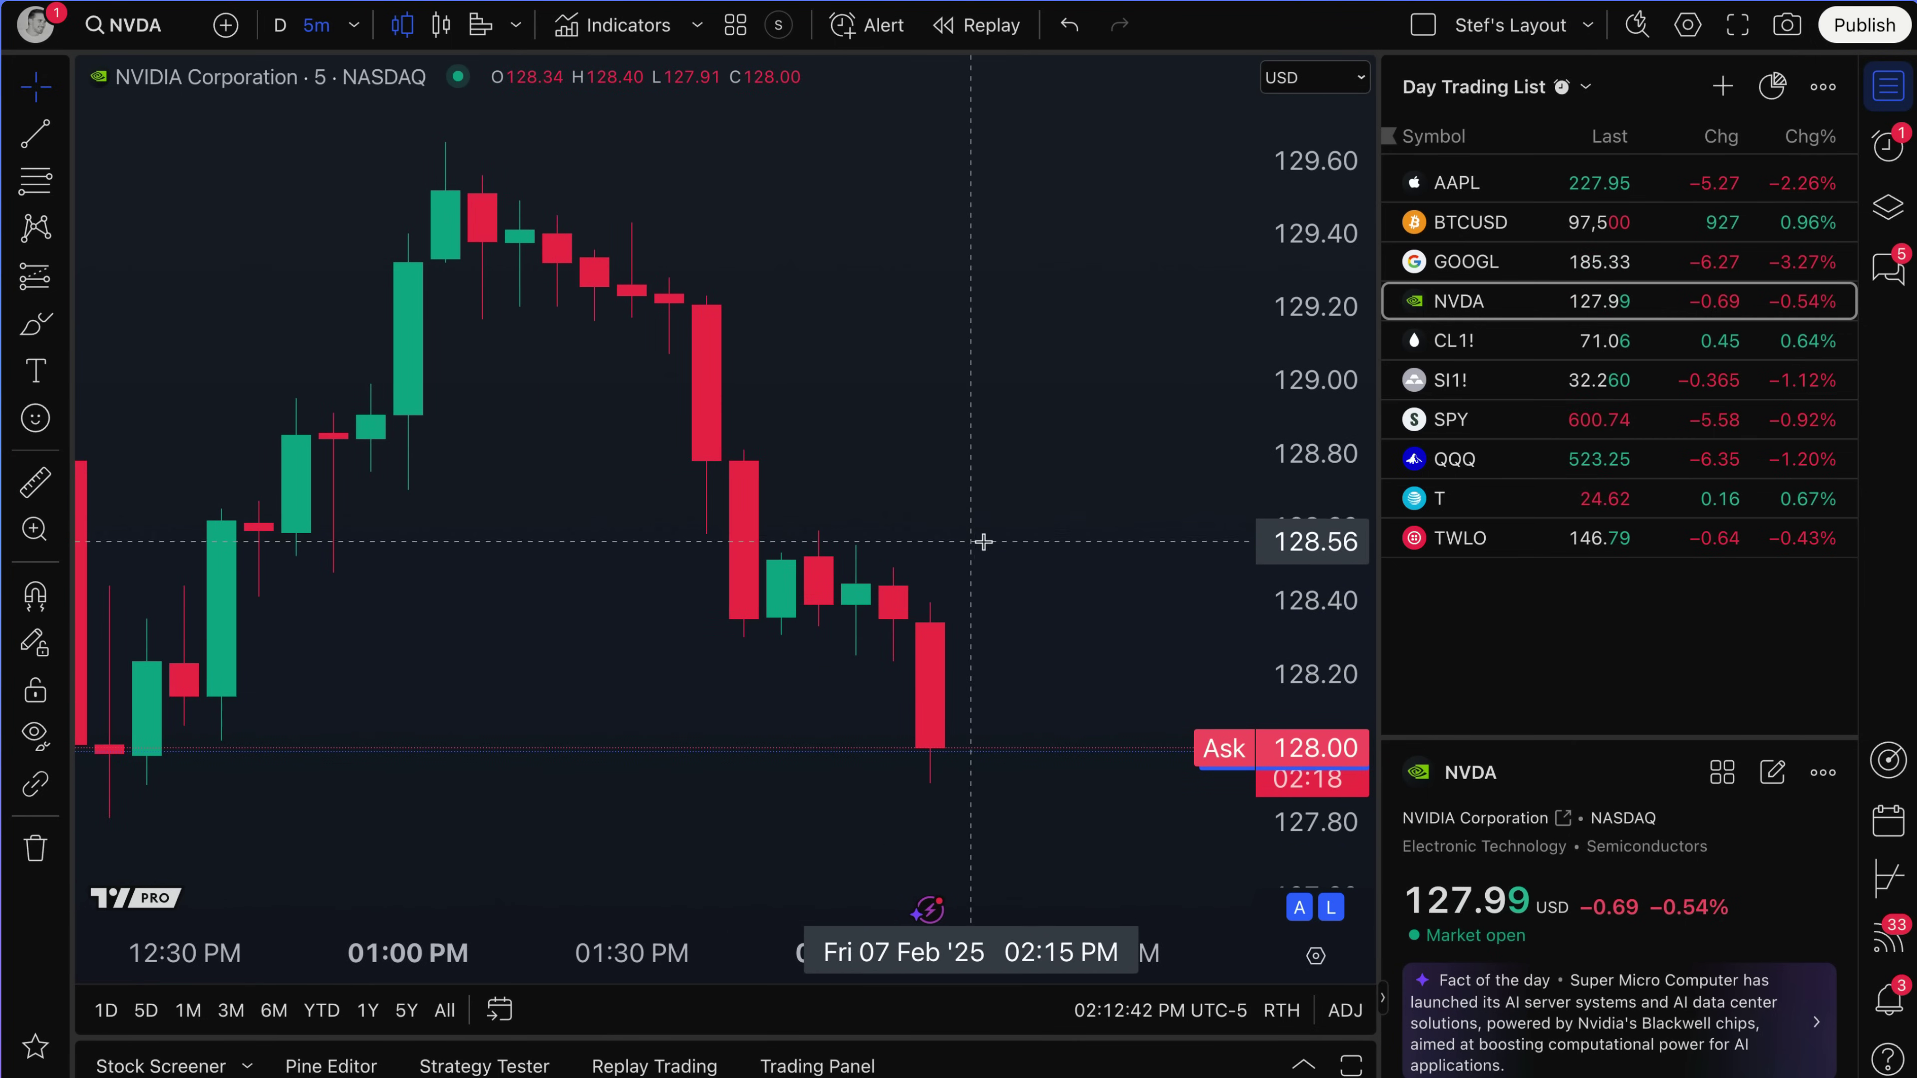
{"action": "scroll", "coordinate": [985, 543], "scroll_direction": "down", "scroll_amount": 1}
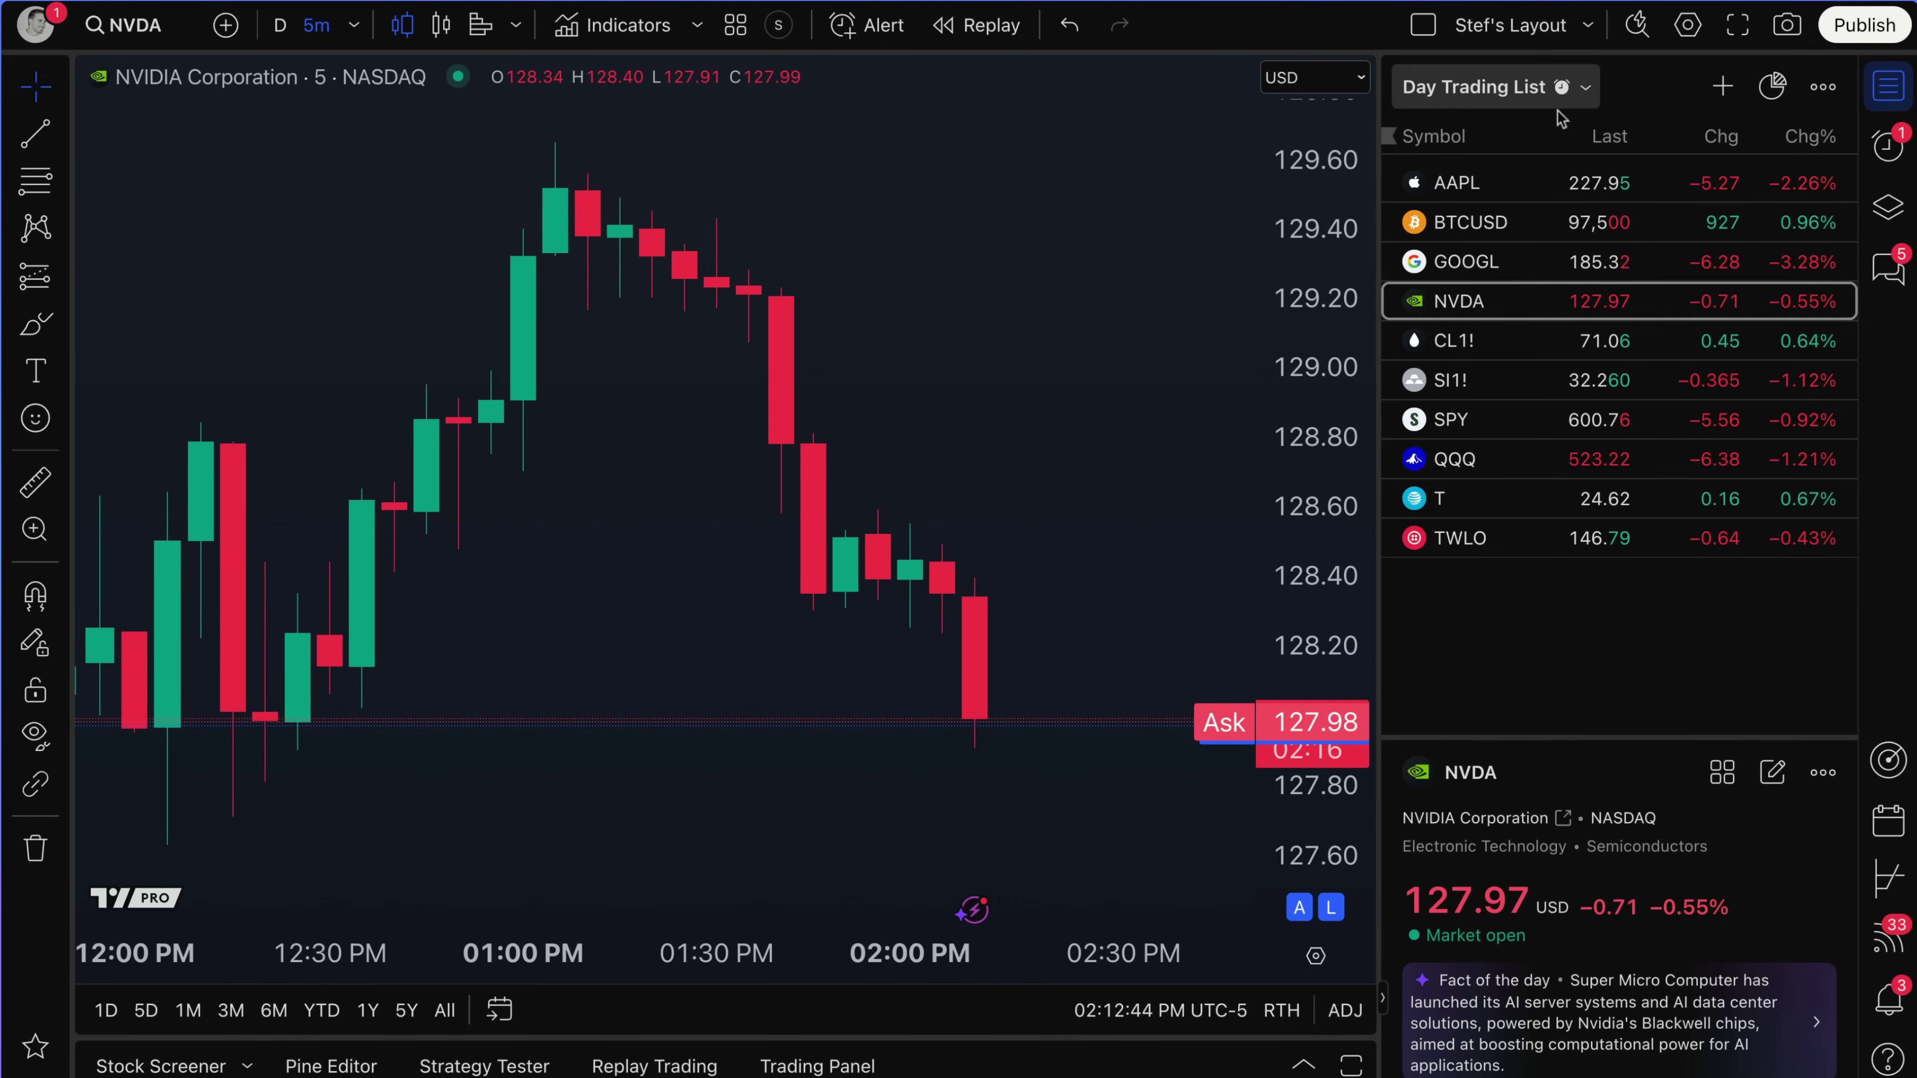
{"action": "left_click", "coordinate": [1540, 89]}
{"action": "left_click", "coordinate": [1539, 183]}
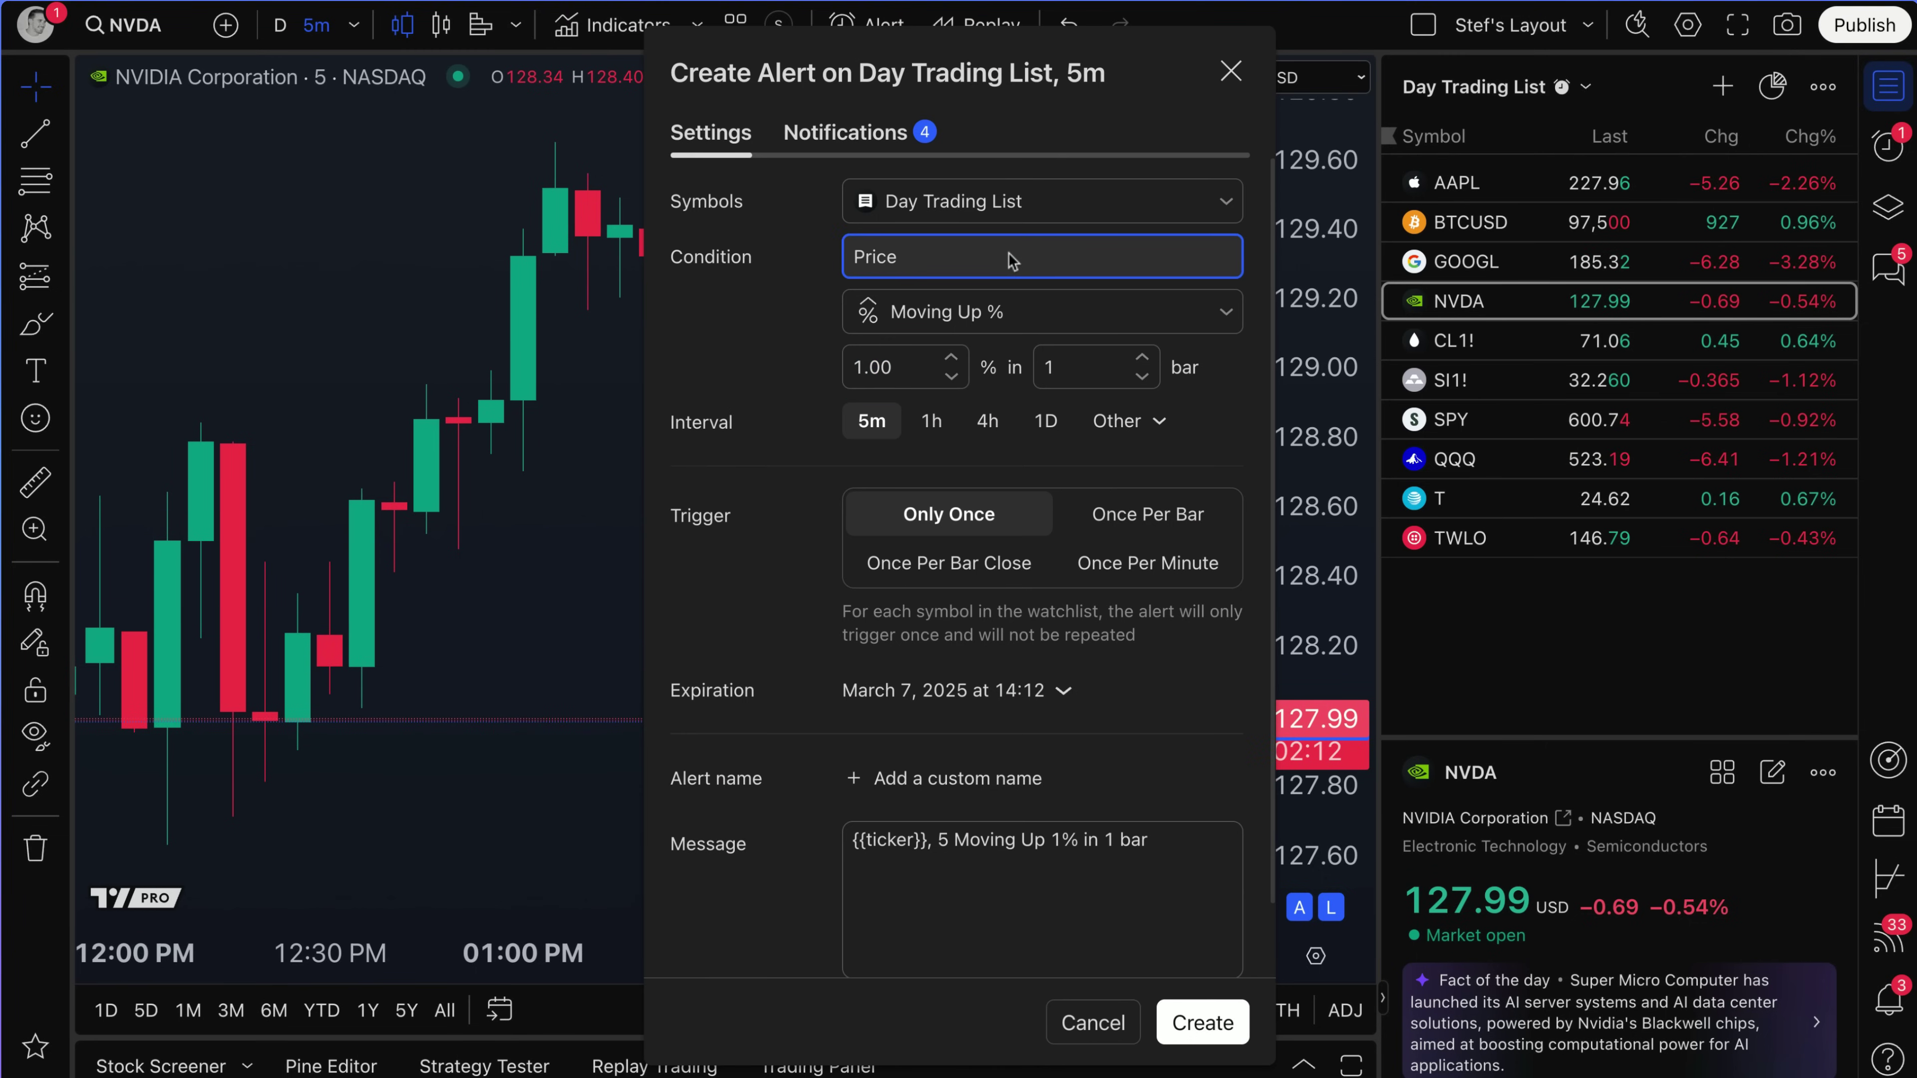
{"action": "left_click", "coordinate": [980, 313]}
{"action": "left_click", "coordinate": [975, 357]}
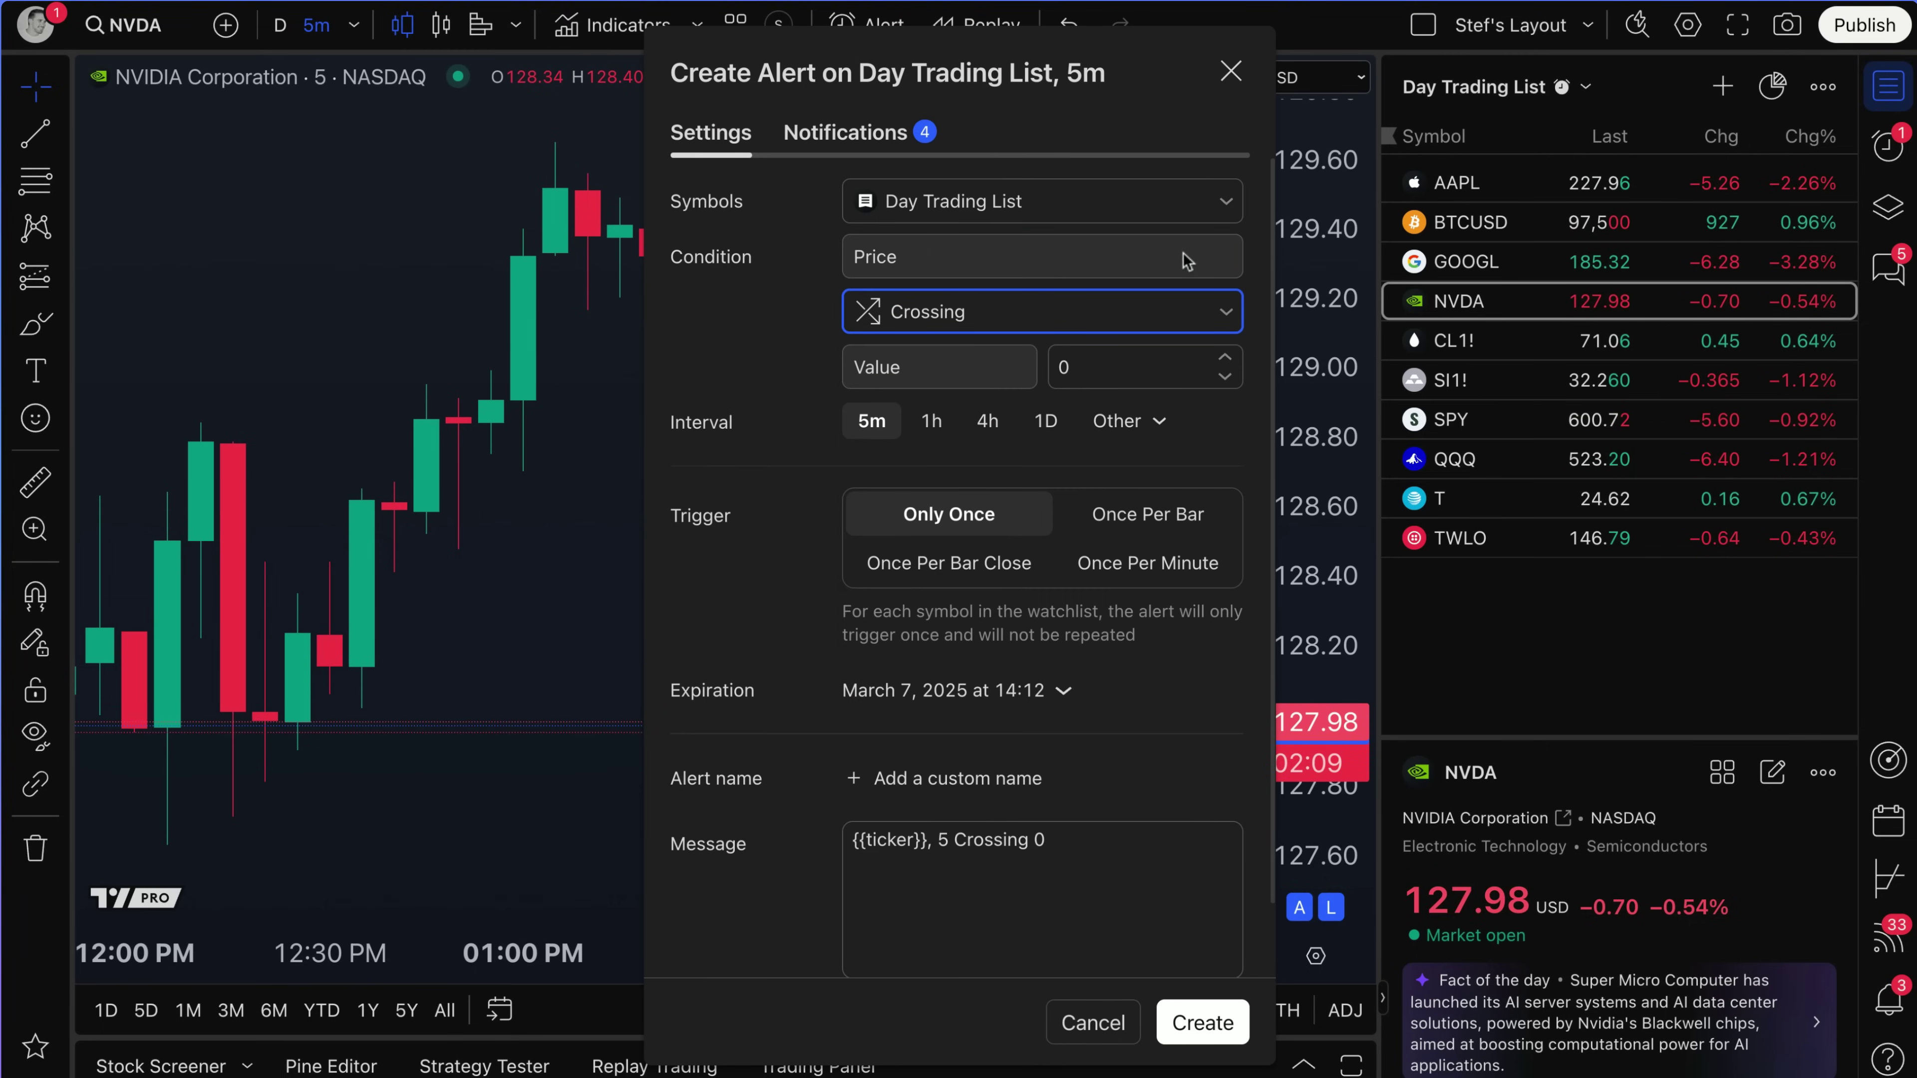
{"action": "left_click", "coordinate": [900, 260]}
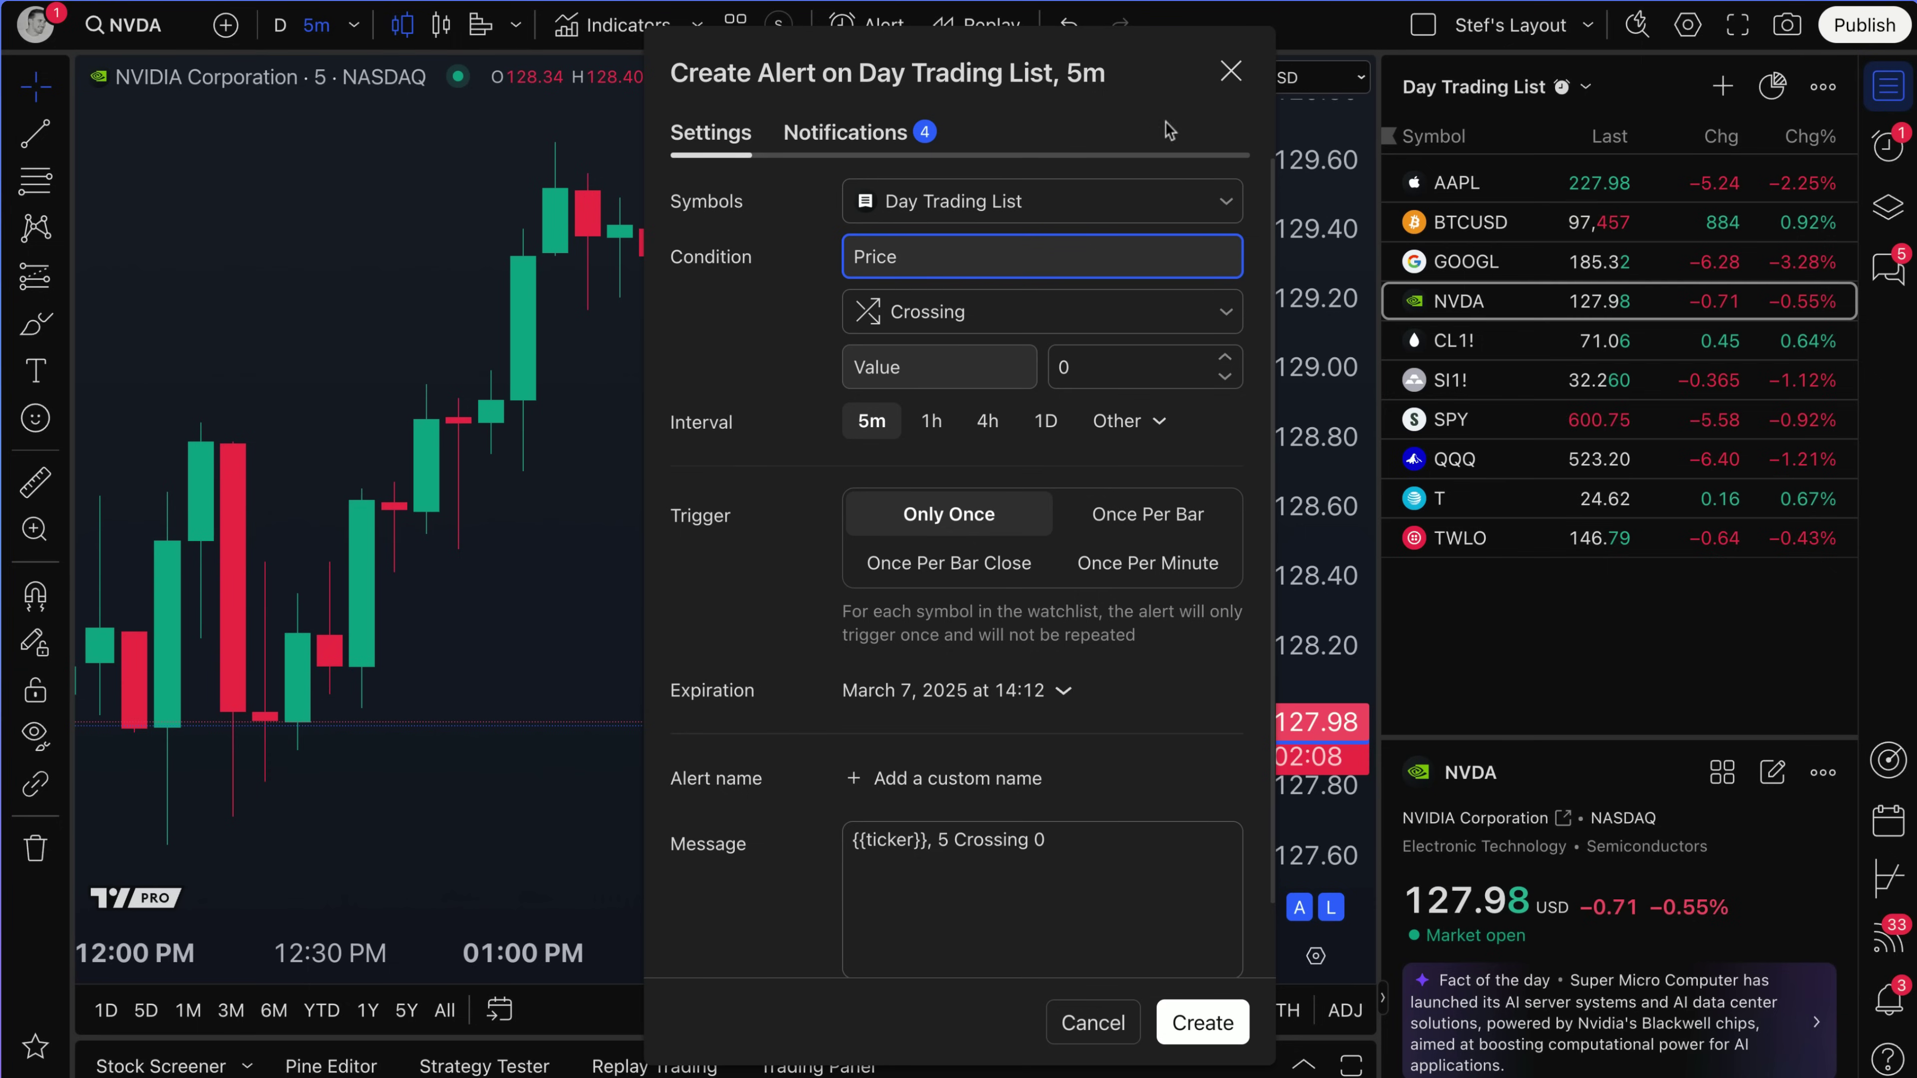
{"action": "left_click", "coordinate": [1230, 71]}
Step: Look through the indicators in the Technicals category of the indicator library
{"action": "left_click", "coordinate": [615, 27]}
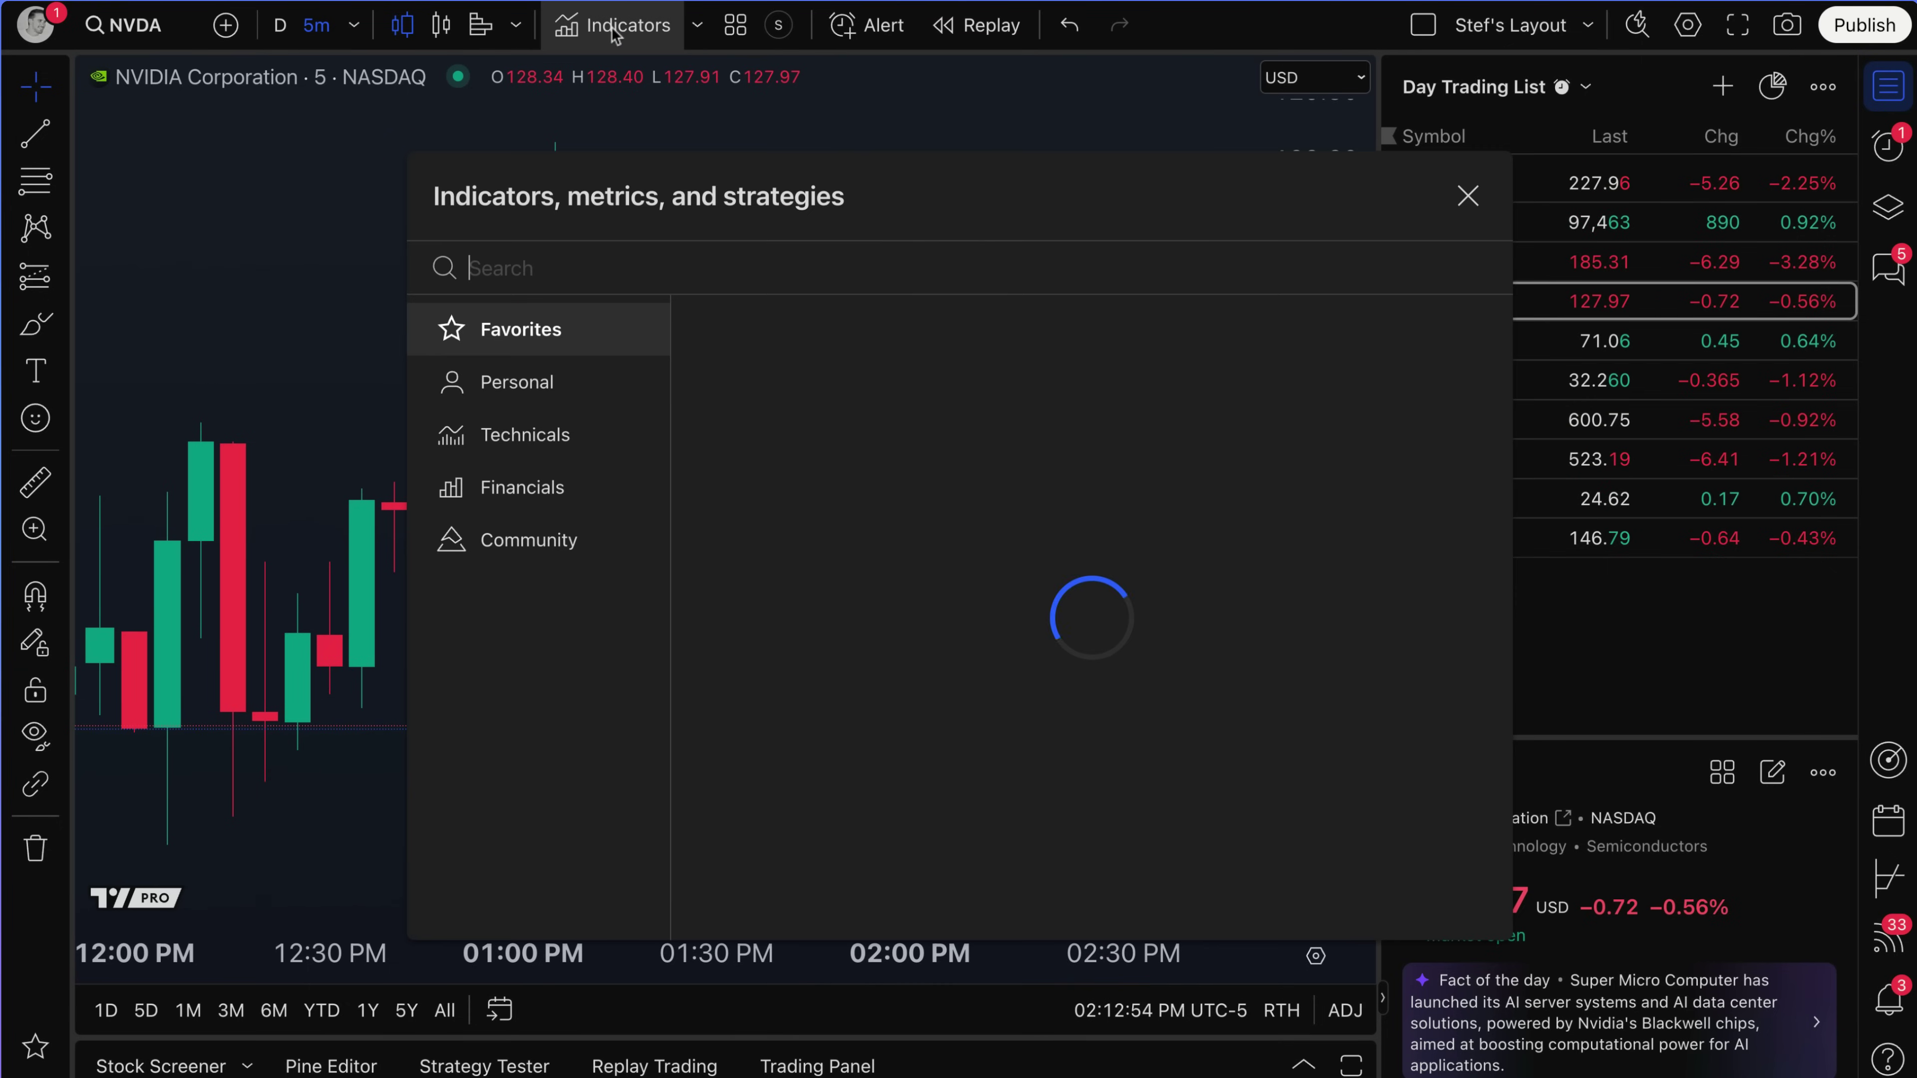
{"action": "left_click", "coordinate": [543, 436]}
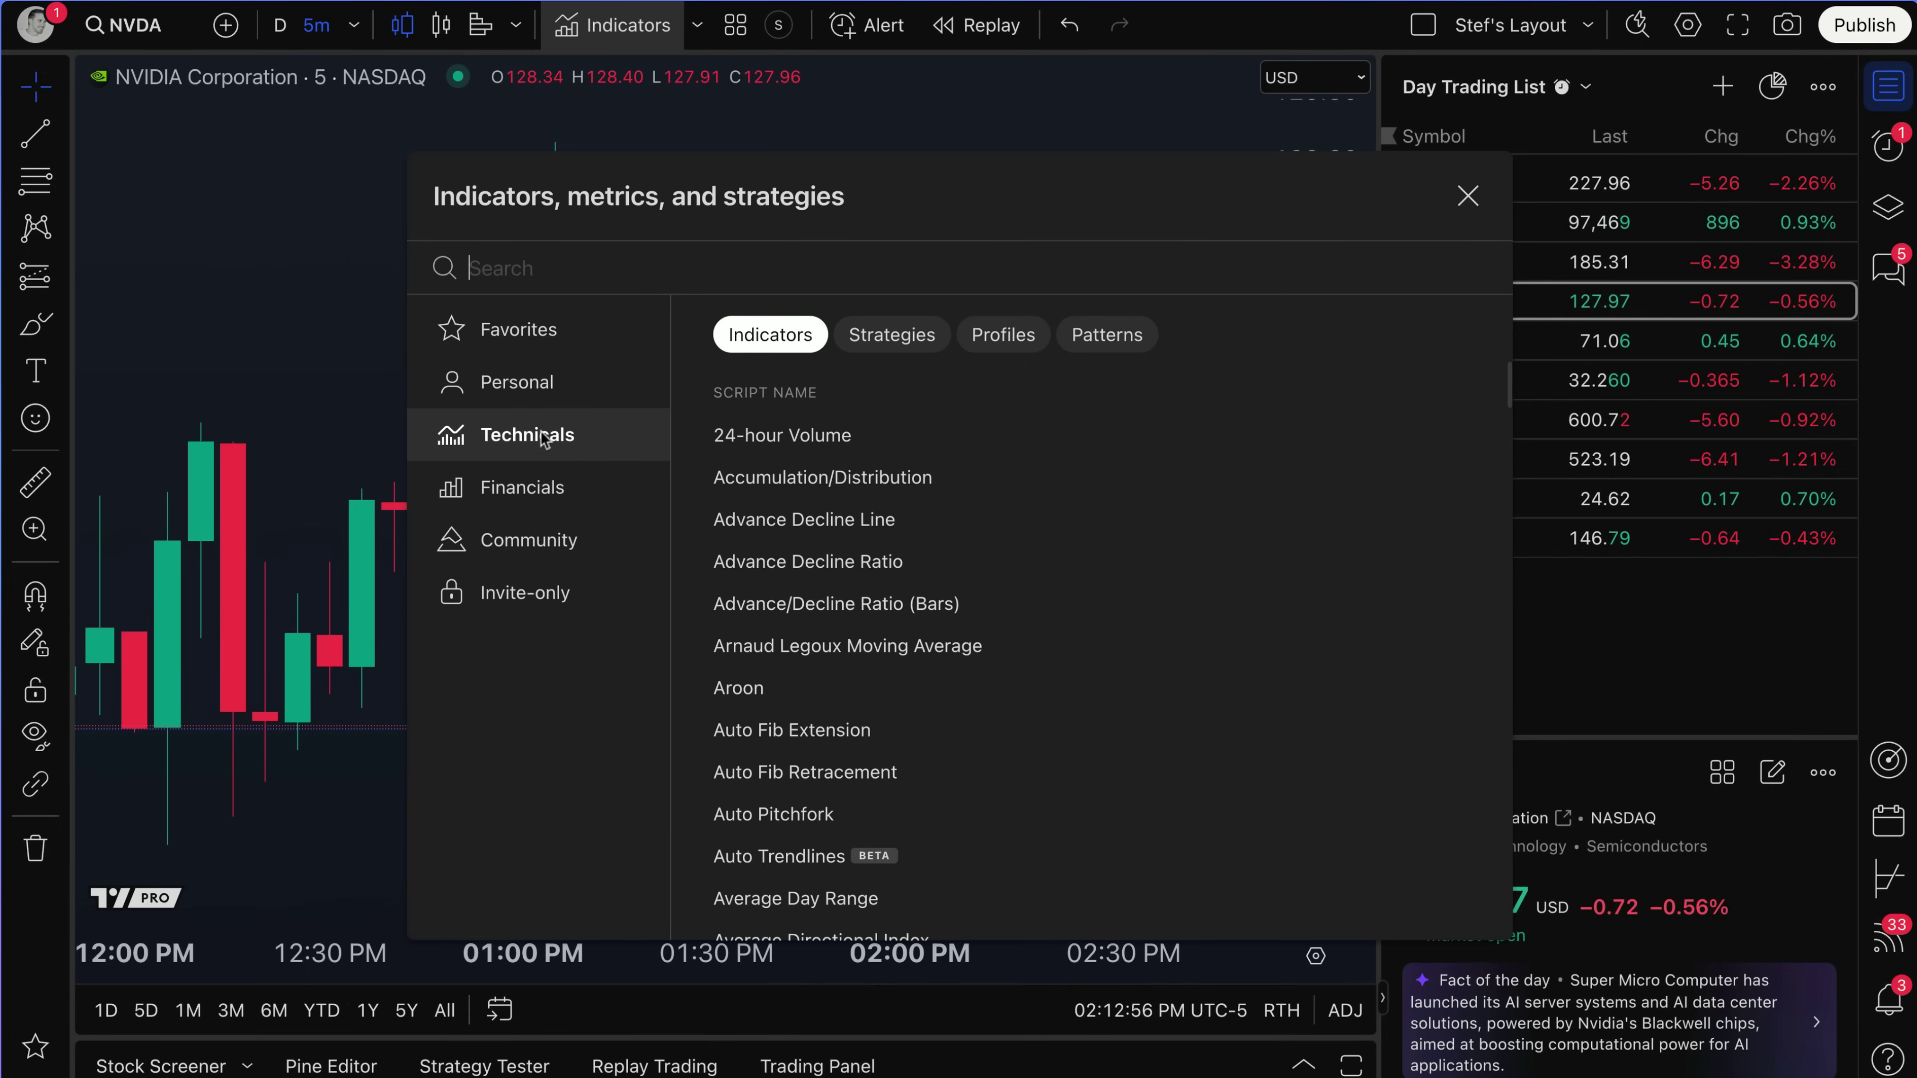
{"action": "scroll", "coordinate": [830, 604], "scroll_direction": "down", "scroll_amount": 15}
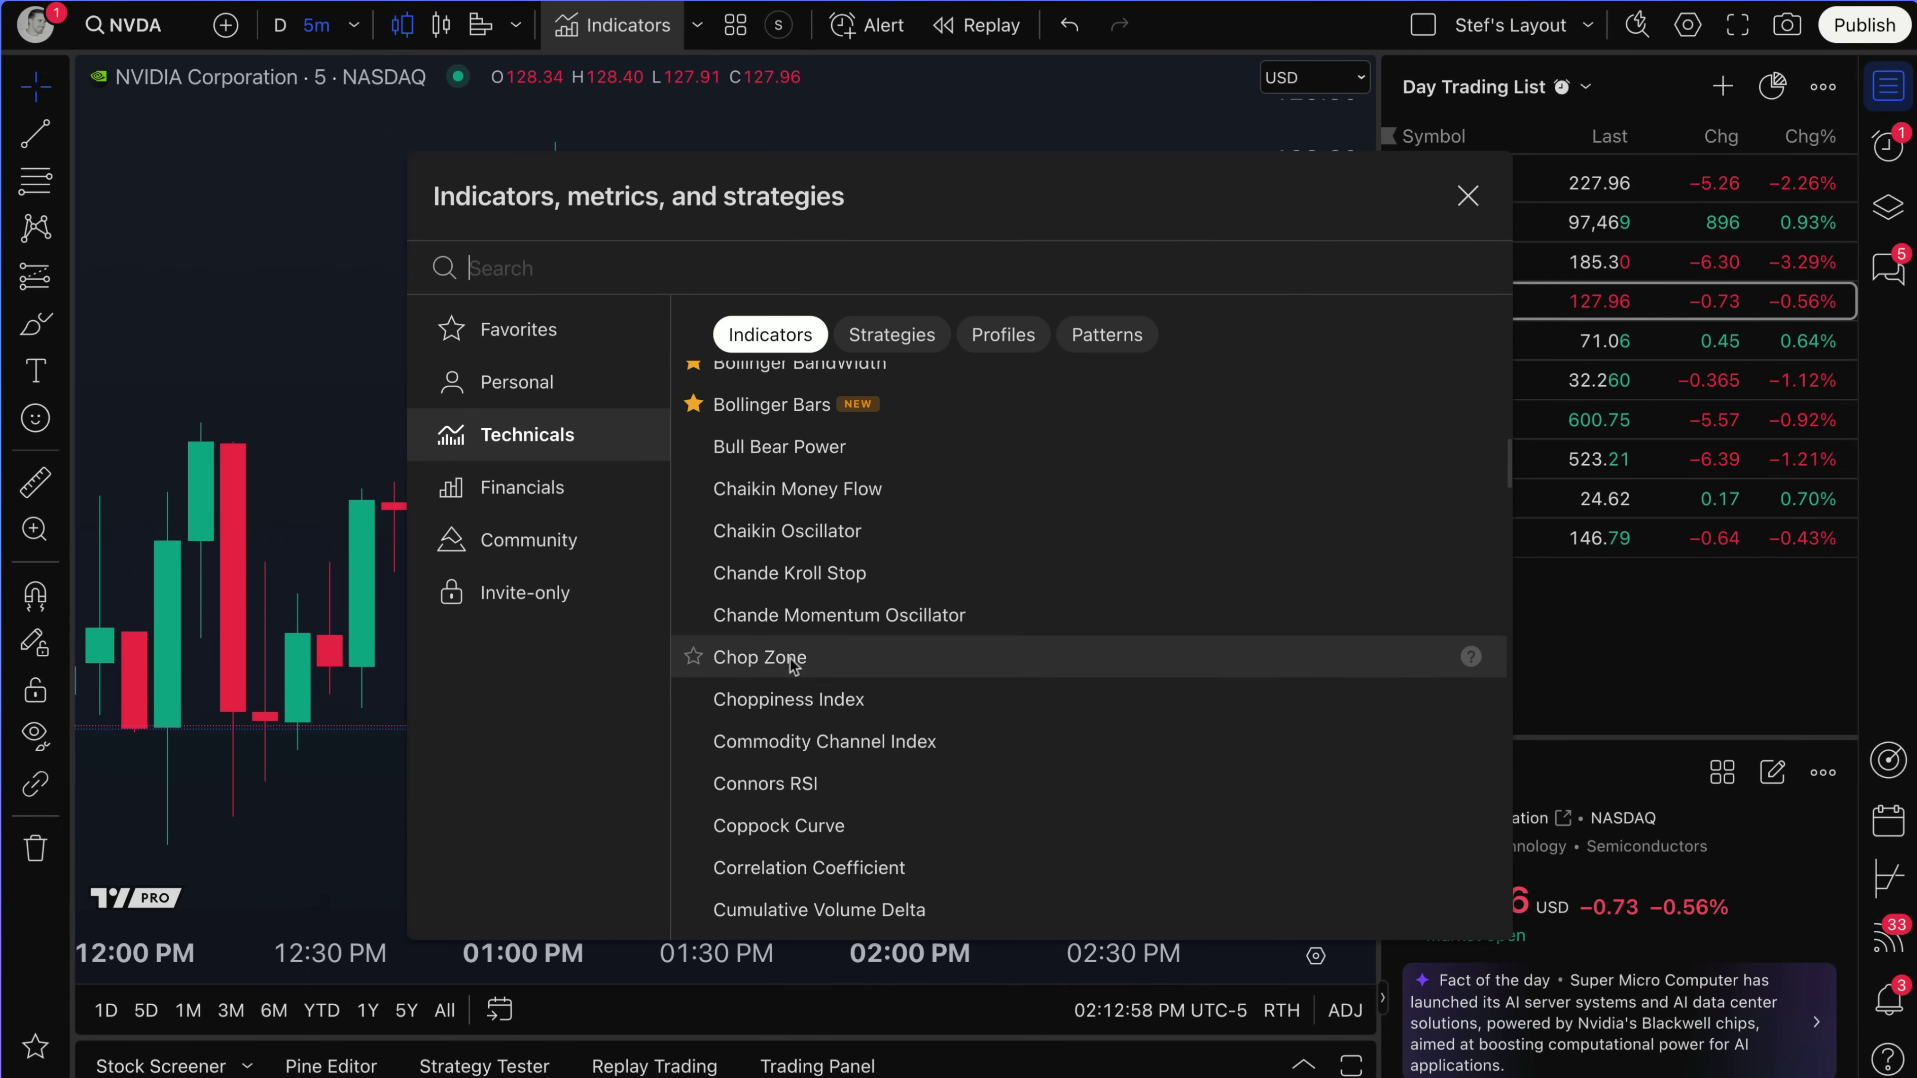
{"action": "scroll", "coordinate": [862, 684], "scroll_direction": "down", "scroll_amount": 10}
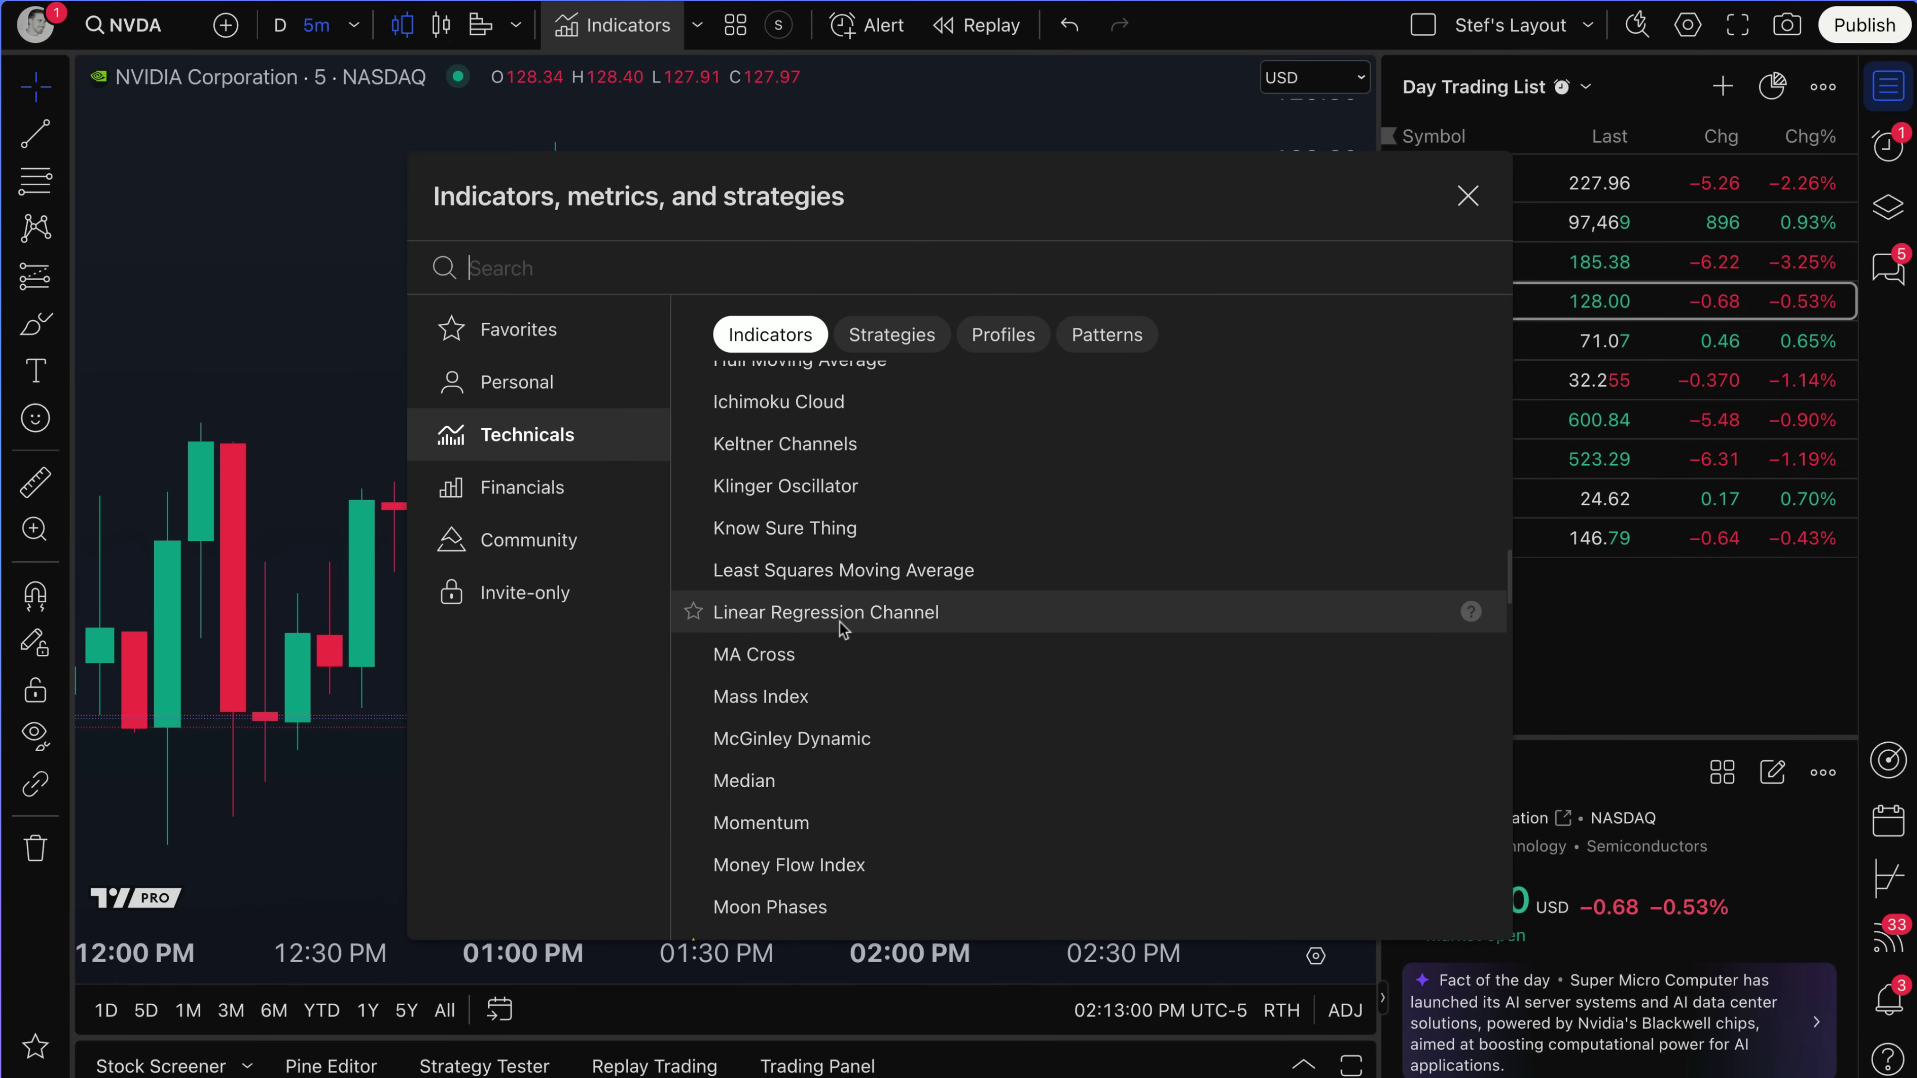
{"action": "scroll", "coordinate": [839, 622], "scroll_direction": "down", "scroll_amount": 1}
{"action": "scroll", "coordinate": [847, 627], "scroll_direction": "down", "scroll_amount": 2}
{"action": "left_click_drag", "start_coordinate": [1171, 207], "coordinate": [836, 75]}
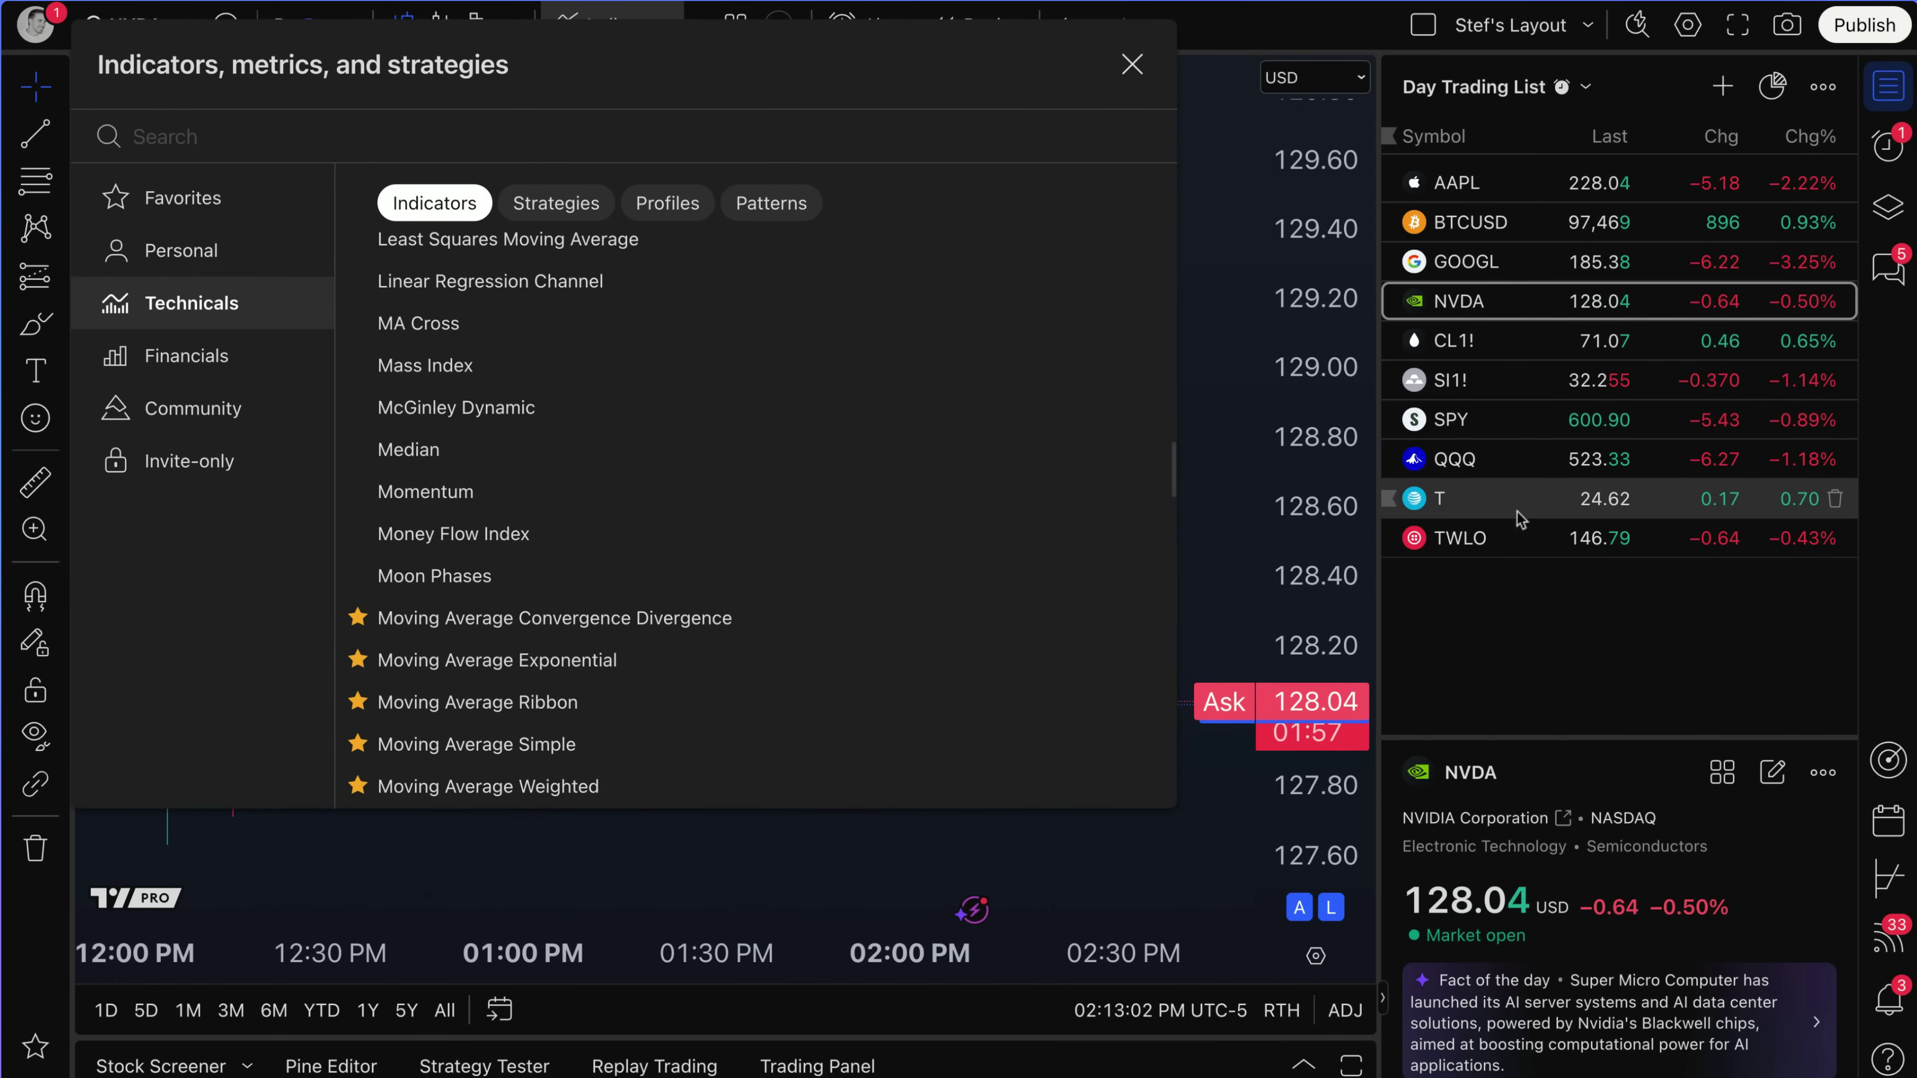
{"action": "left_click_drag", "start_coordinate": [683, 80], "coordinate": [988, 95]}
Step: Look through the Editors' picks of Community scripts in the indicator library
{"action": "left_click", "coordinate": [532, 436]}
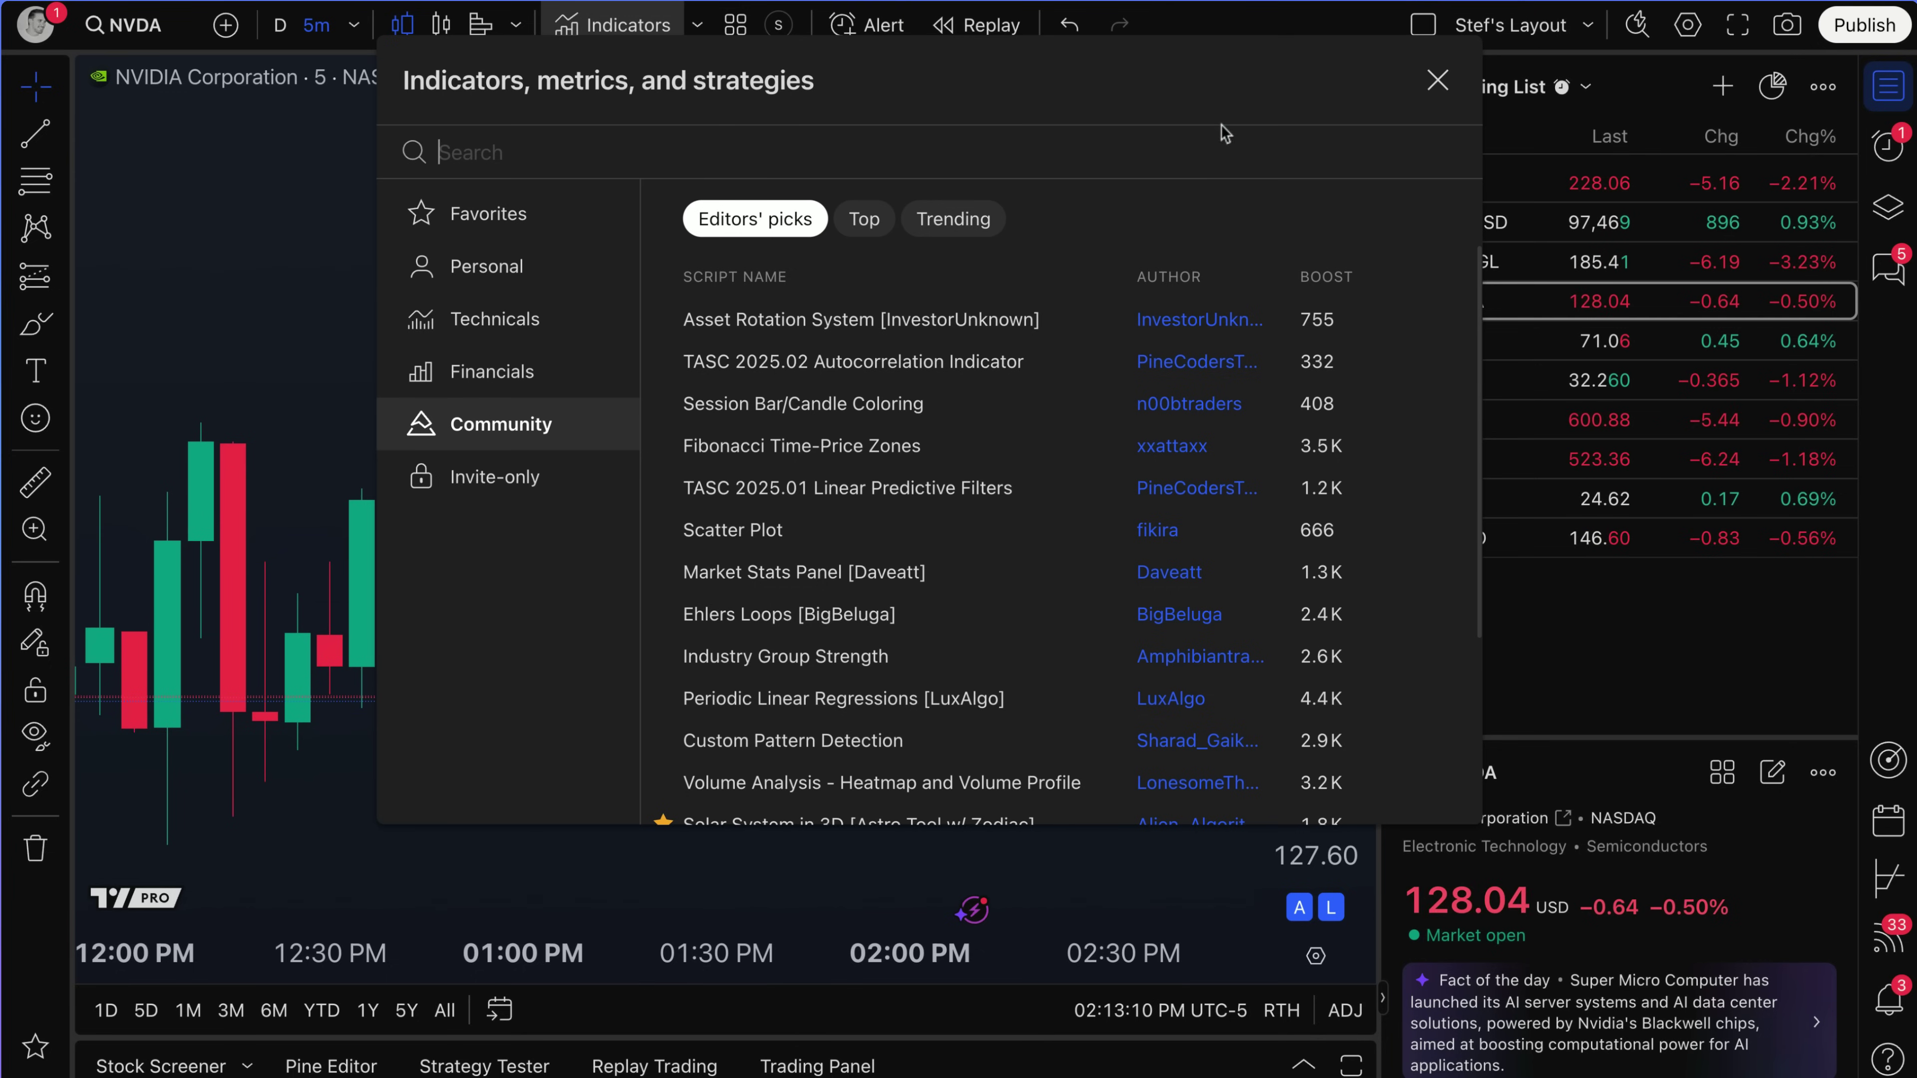
{"action": "left_click_drag", "start_coordinate": [1204, 100], "coordinate": [1028, 100]}
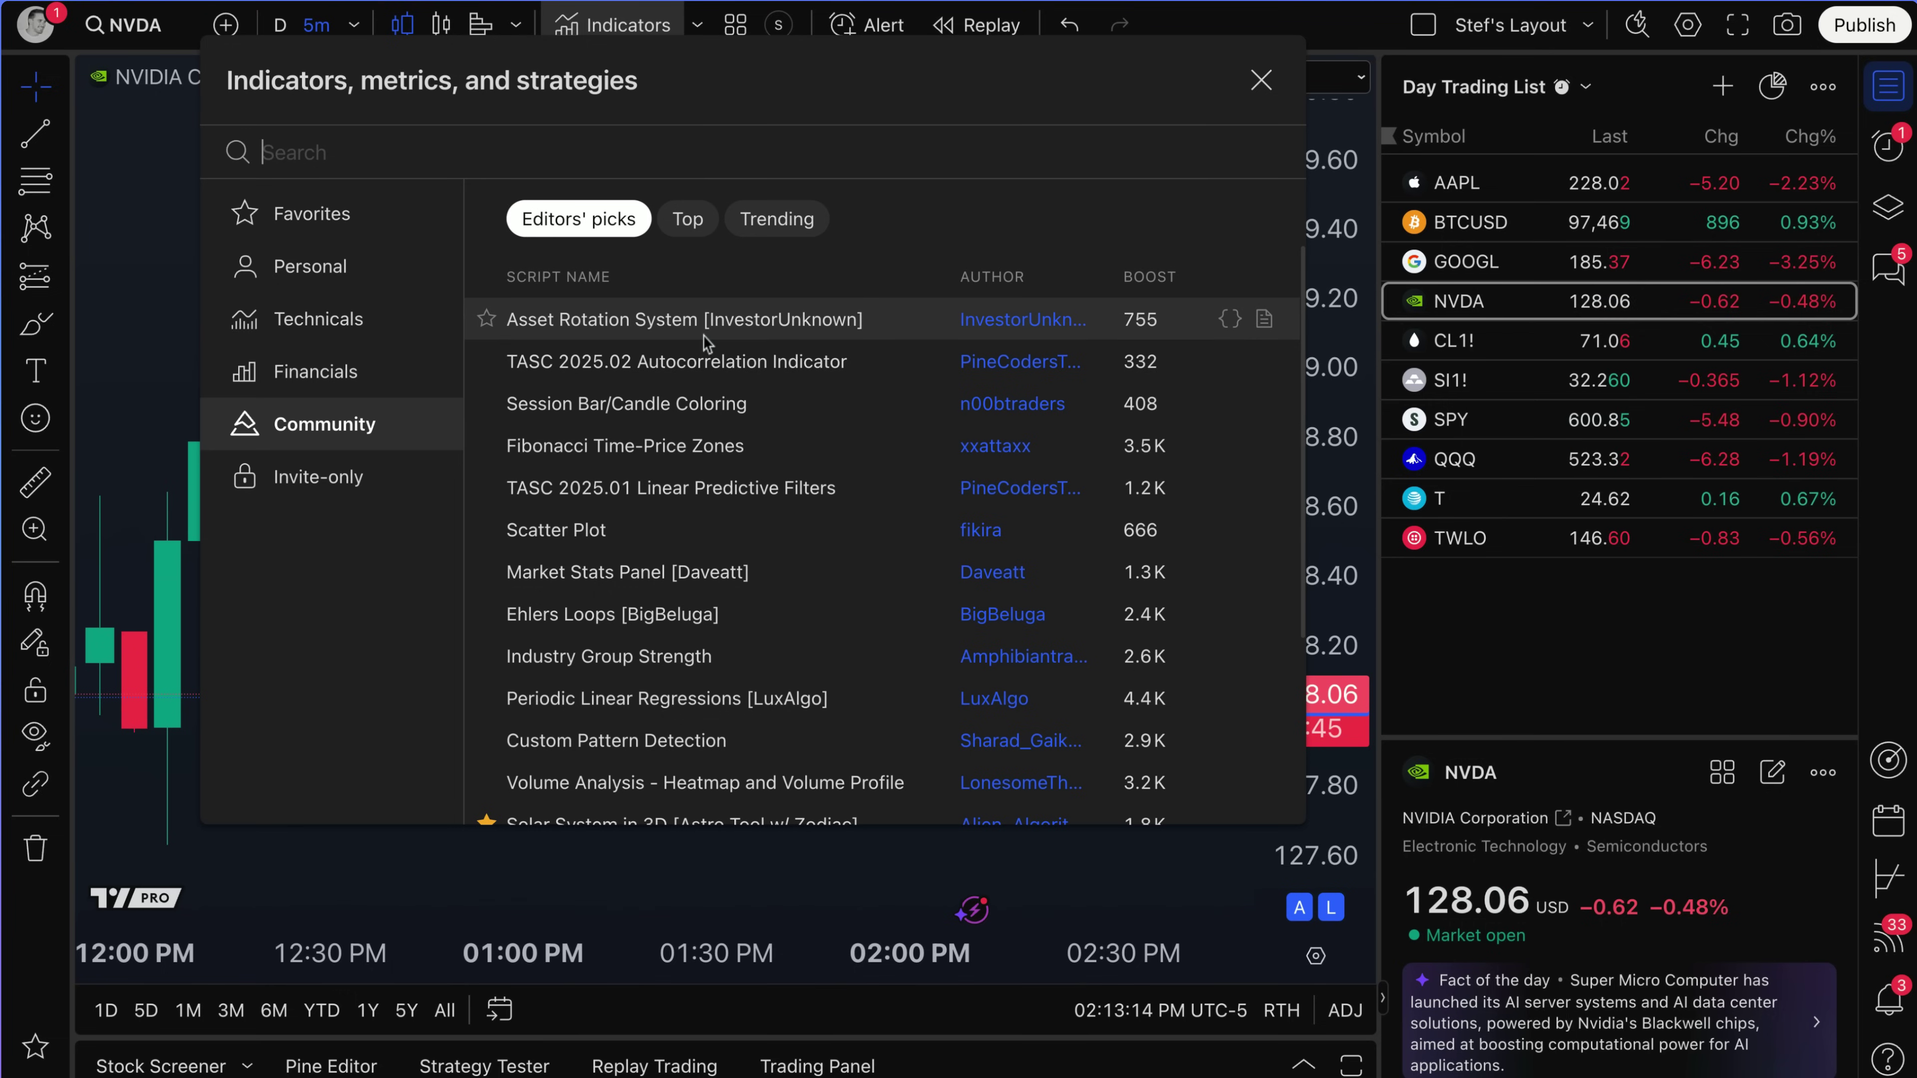
{"action": "scroll", "coordinate": [737, 568], "scroll_direction": "down", "scroll_amount": 5}
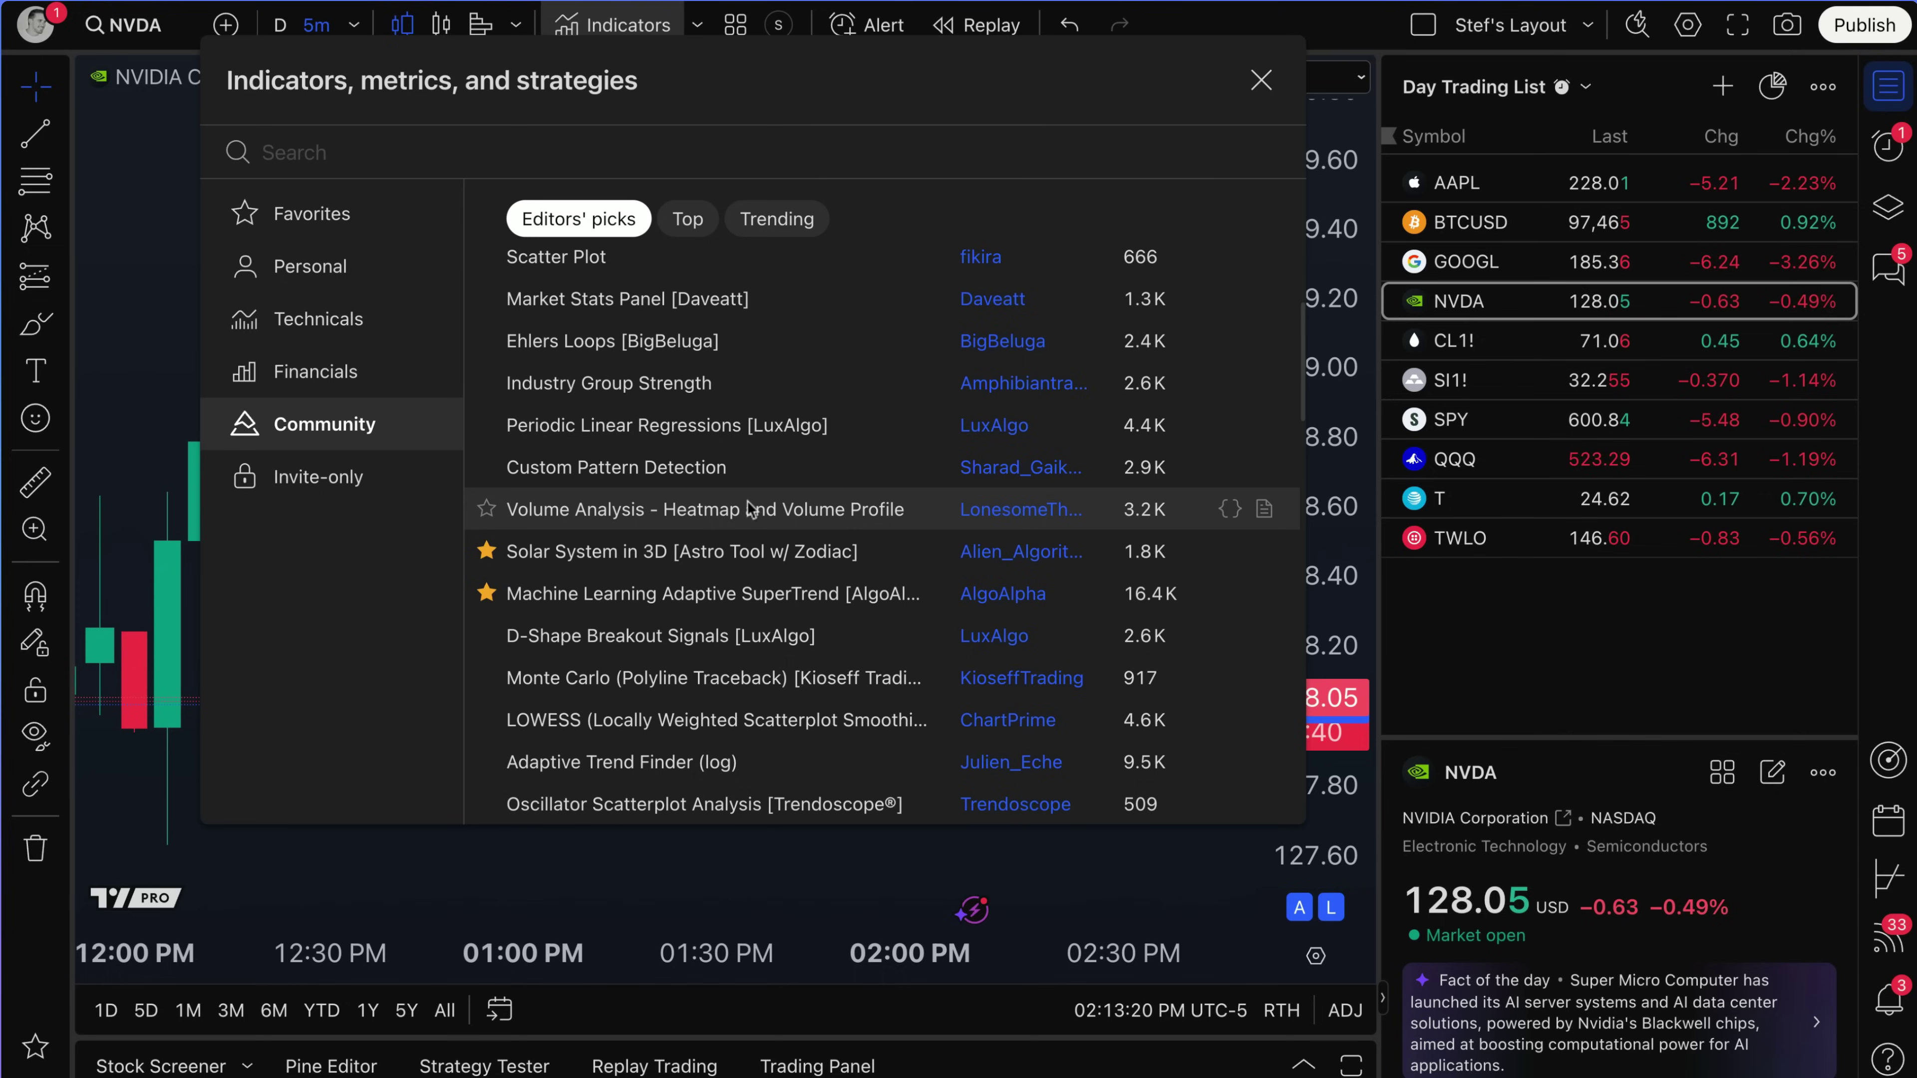
{"action": "scroll", "coordinate": [722, 404], "scroll_direction": "up", "scroll_amount": 5}
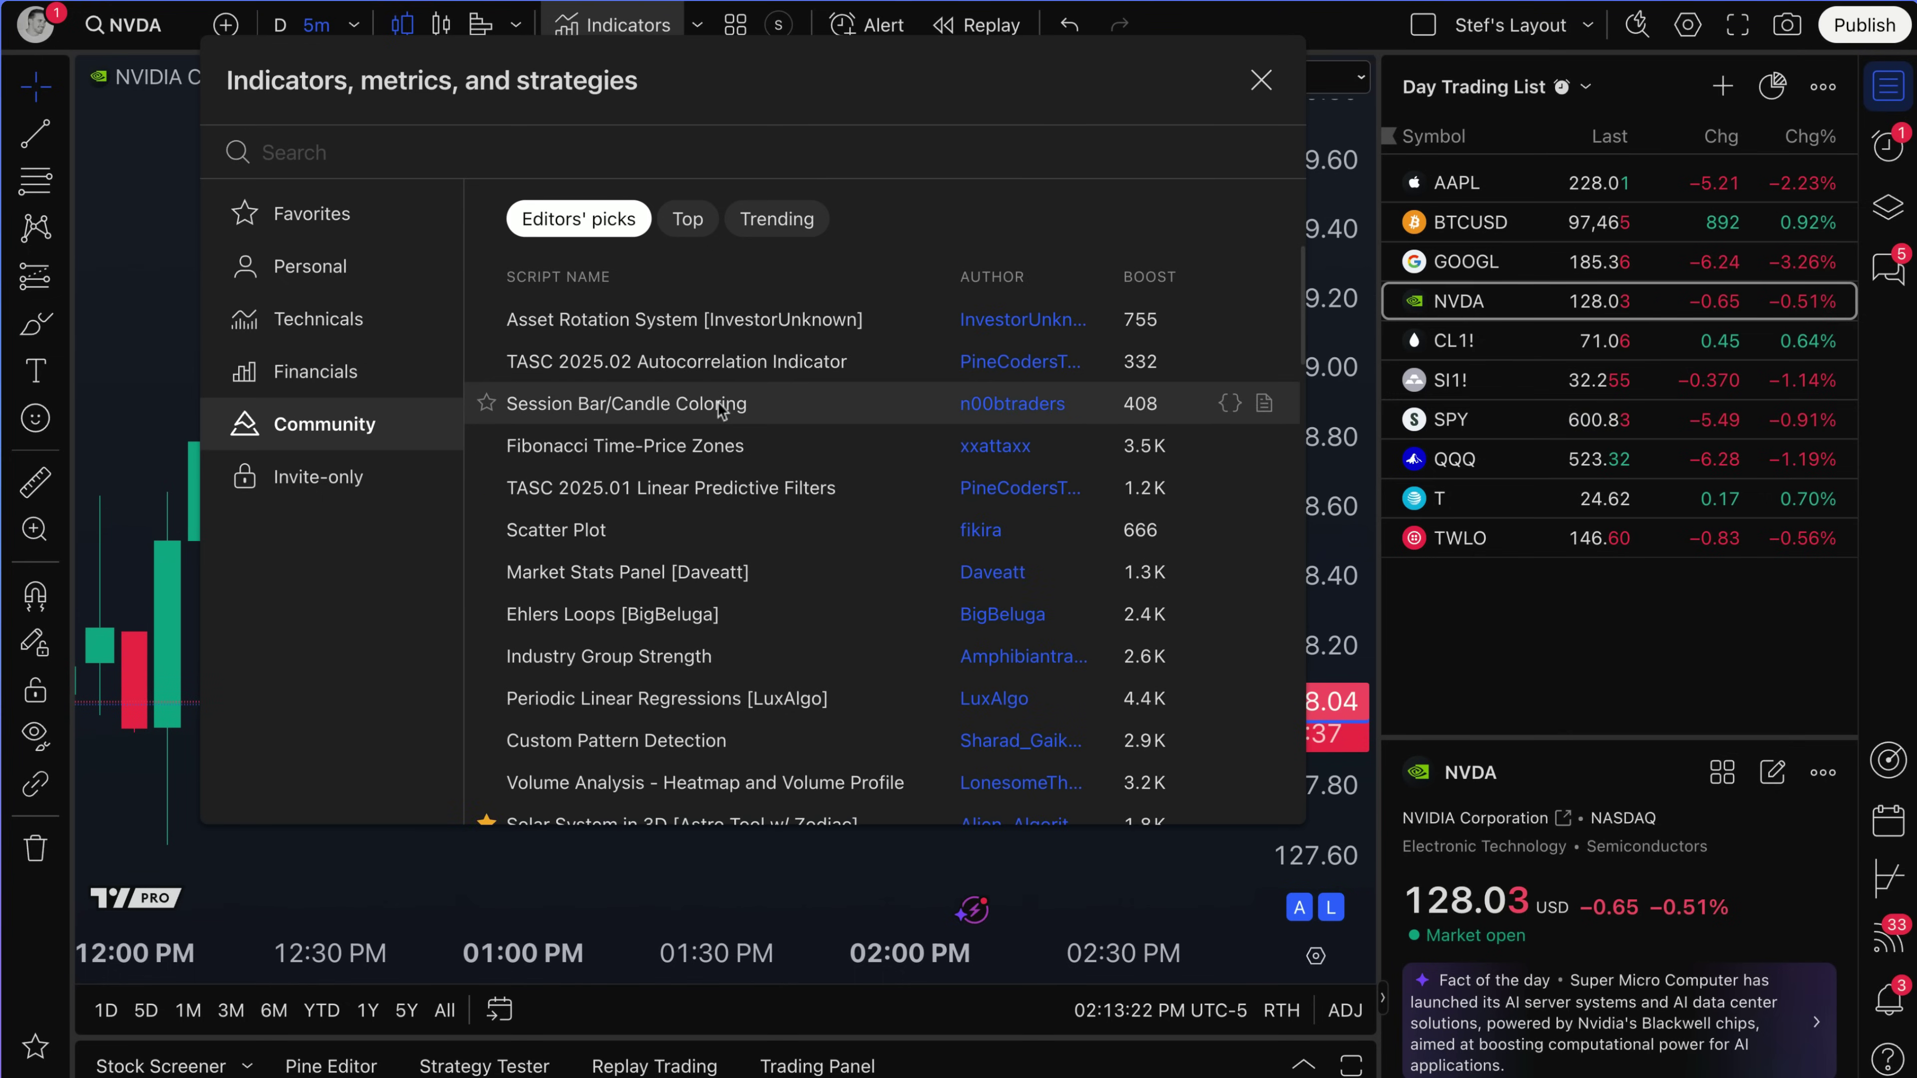
Step: Search the indicator library for "moving aver" and add Moving Average Simple to the NVDA chart
{"action": "left_click", "coordinate": [377, 330]}
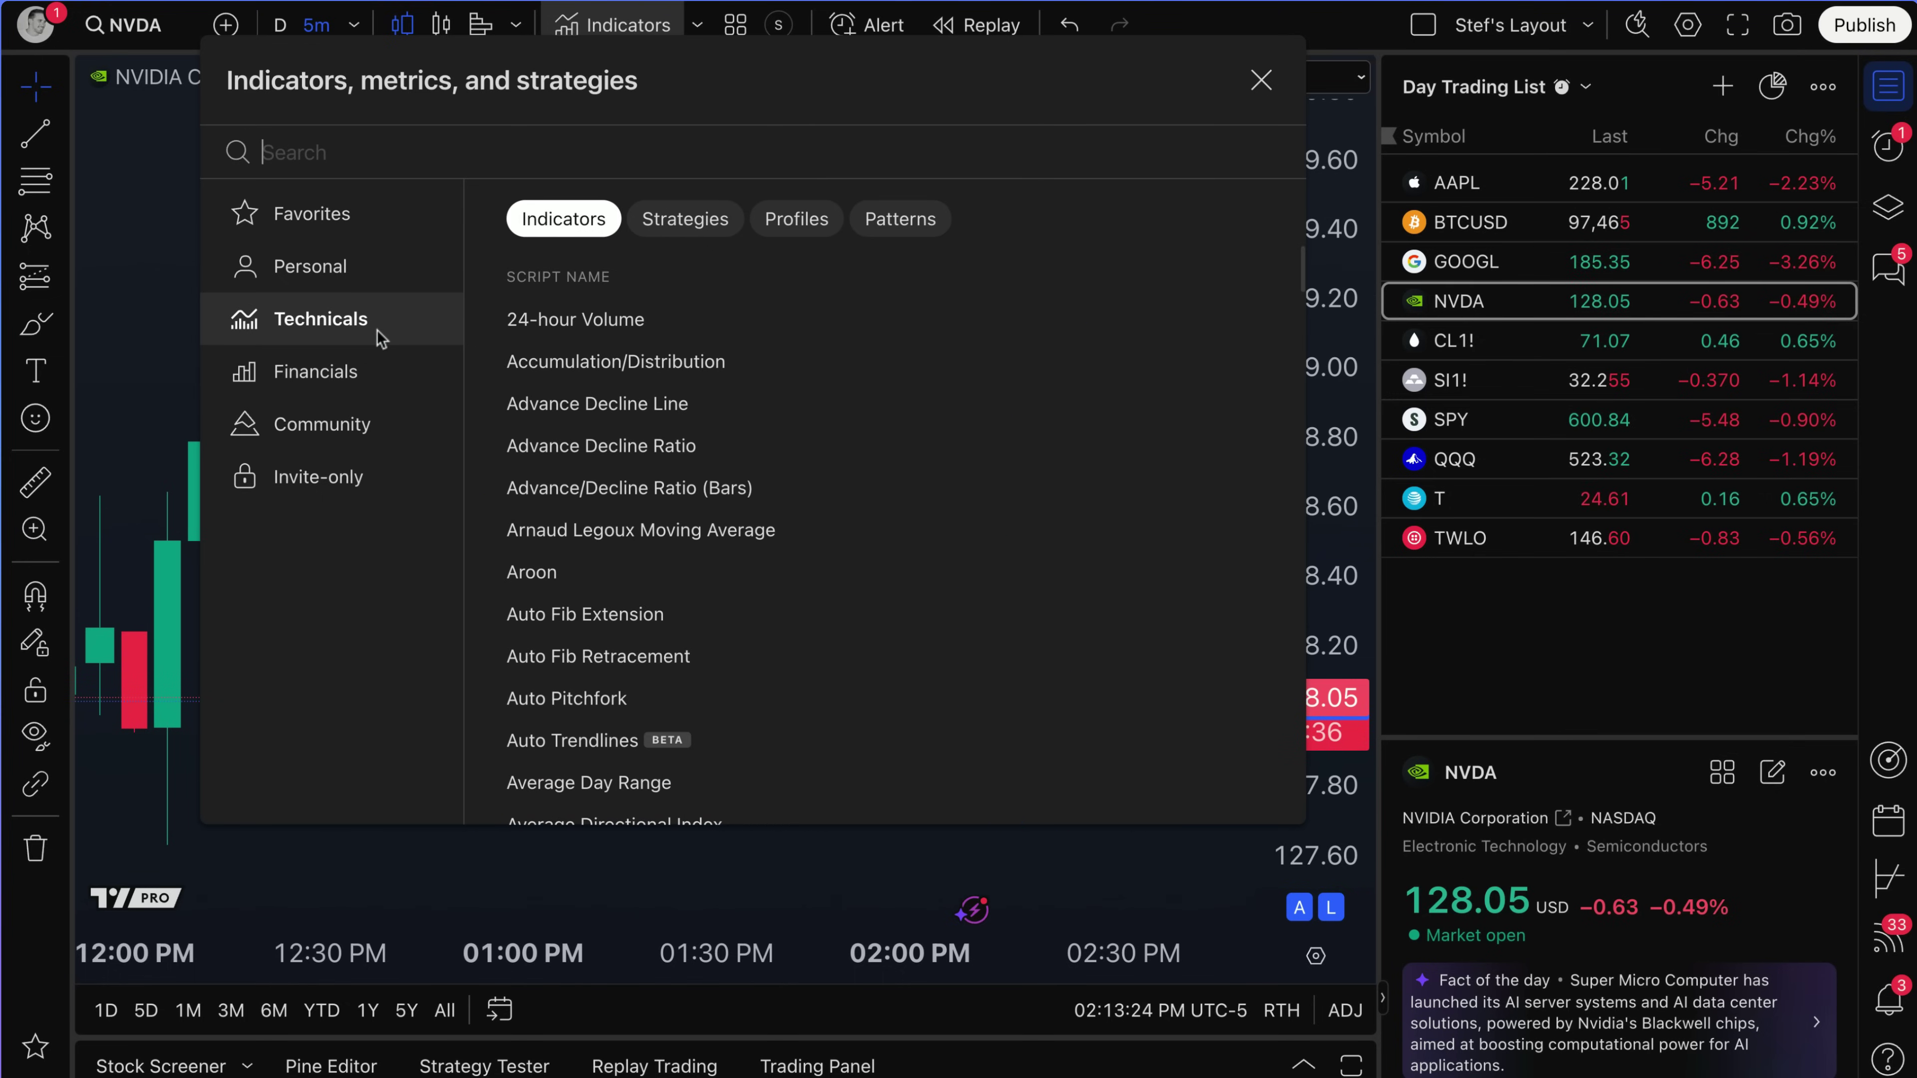
{"action": "left_click", "coordinate": [601, 149]}
{"action": "type", "text": "moving aver"}
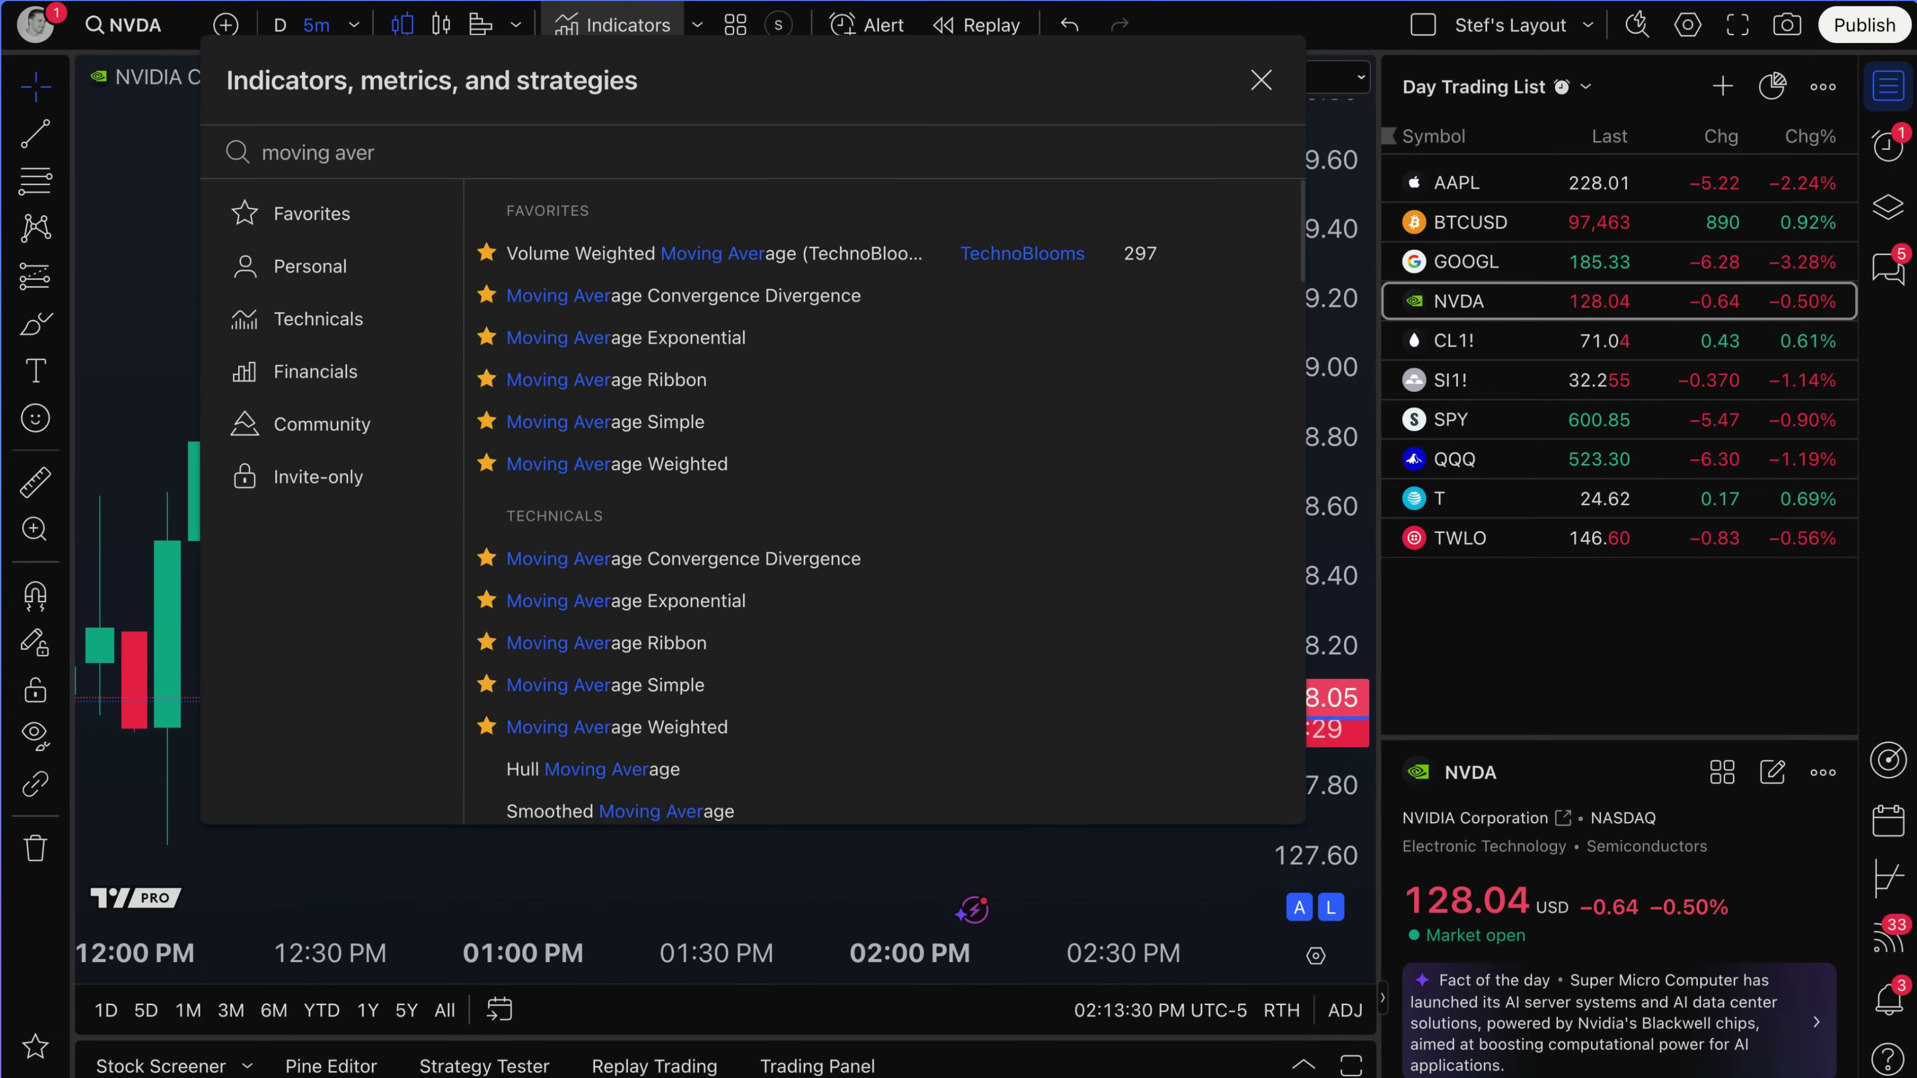
{"action": "left_click", "coordinate": [641, 421]}
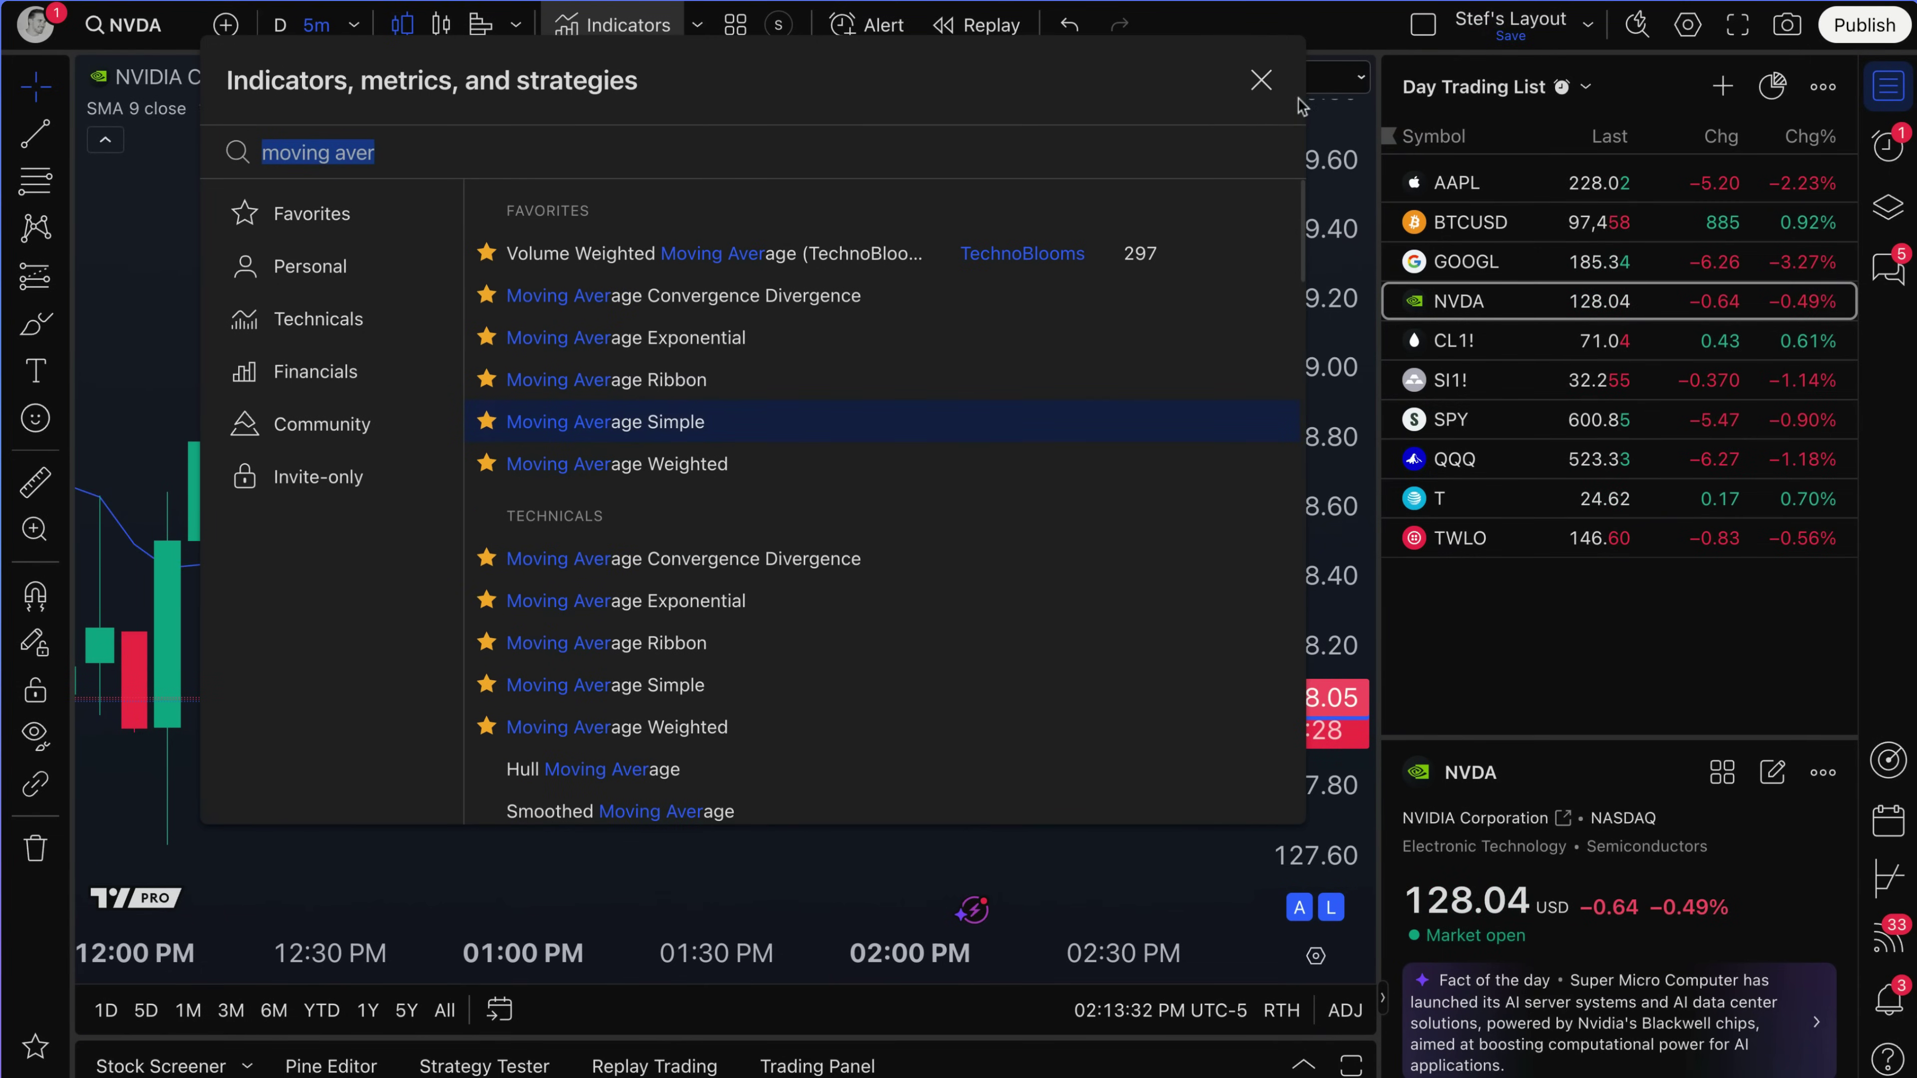
Step: Close the indicator library and set the length of the SMA on the NVDA chart to 3
{"action": "left_click", "coordinate": [1261, 80]}
{"action": "mouse_move", "coordinate": [143, 102]}
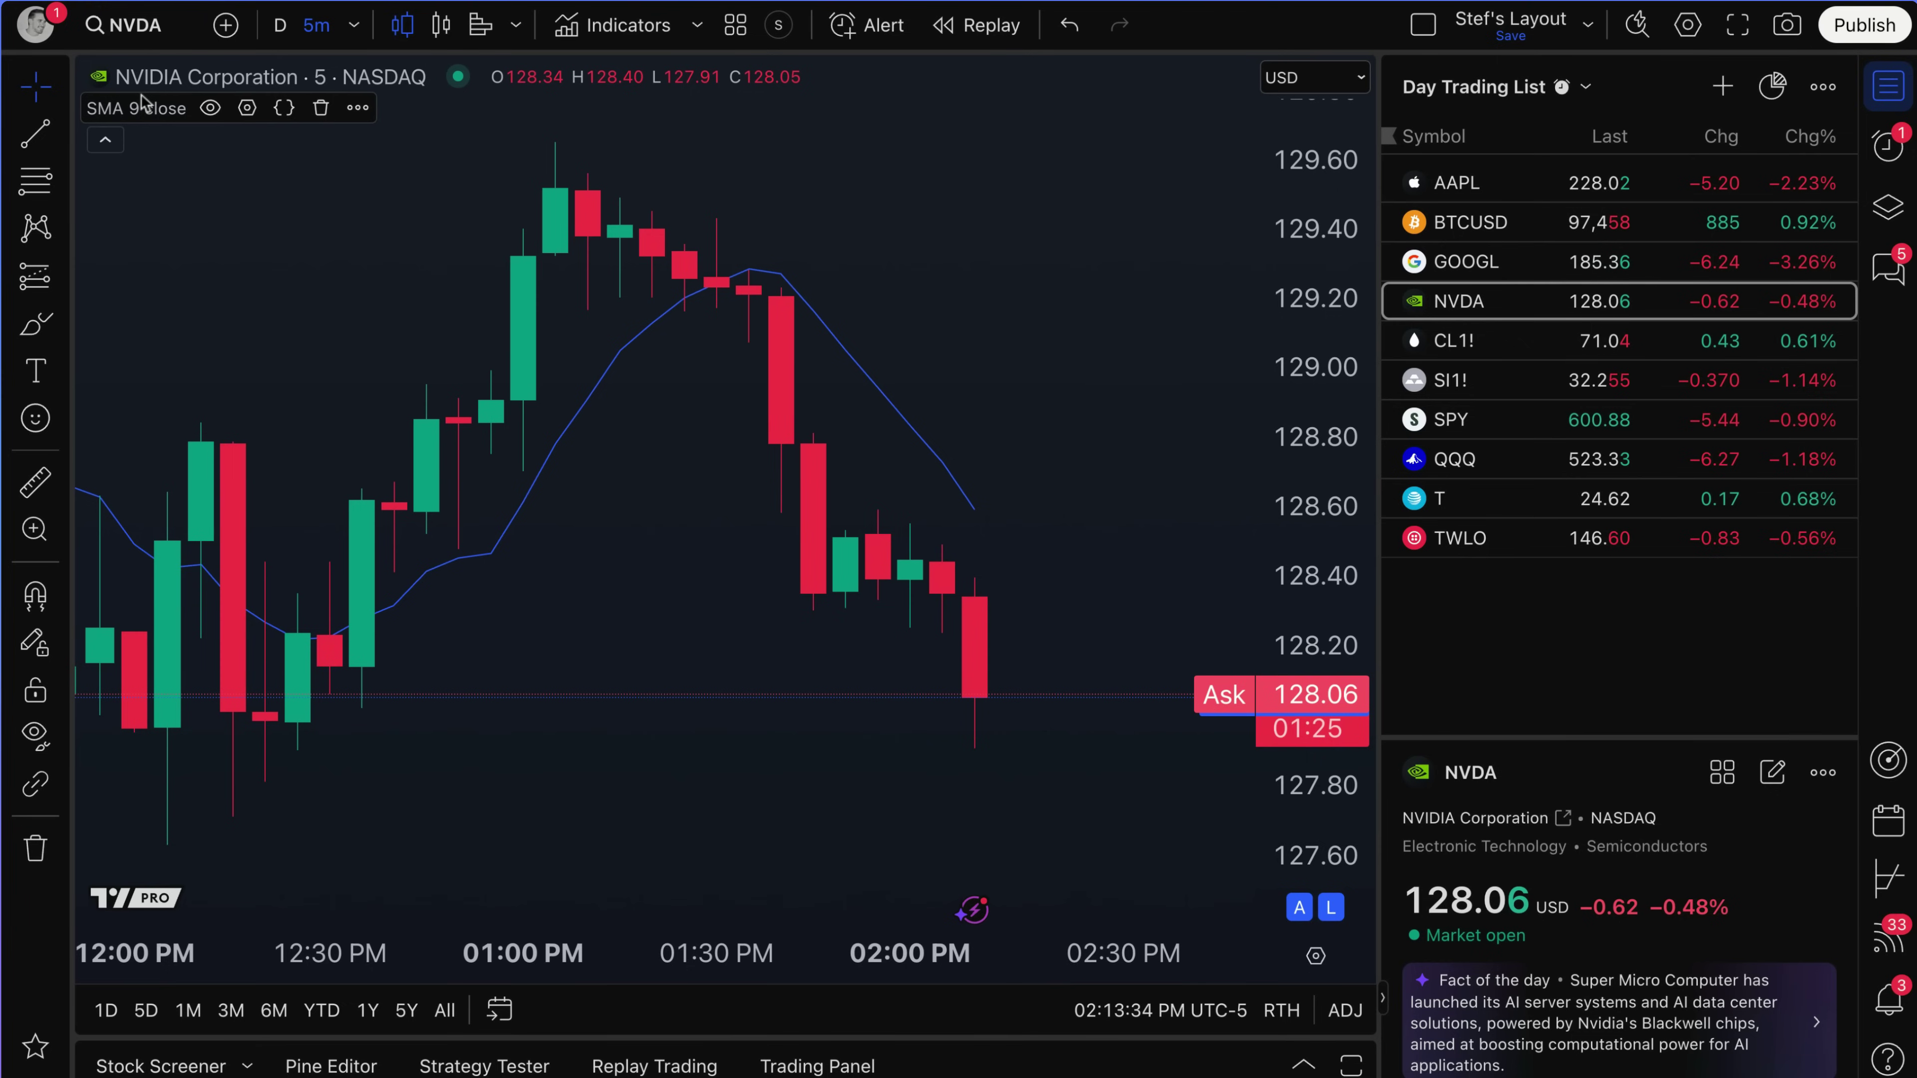
{"action": "left_click", "coordinate": [246, 108]}
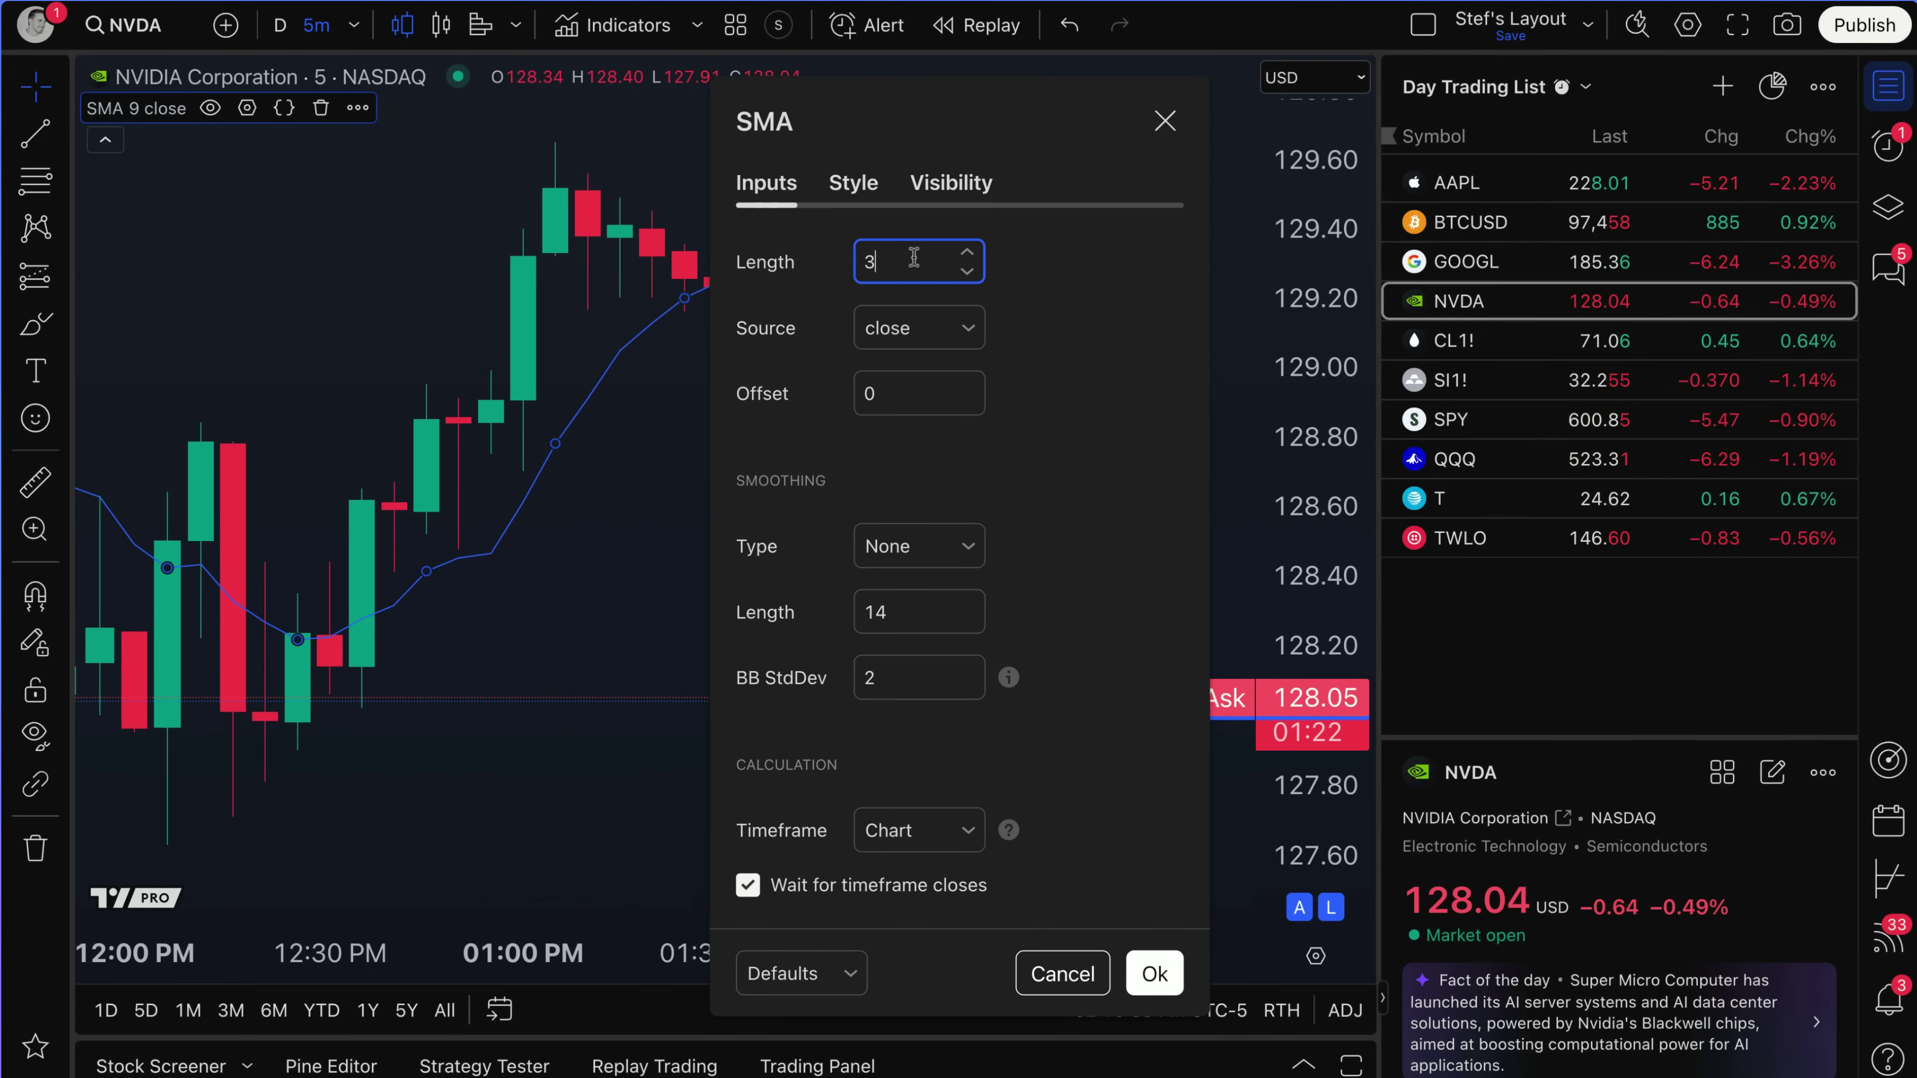
{"action": "left_click", "coordinate": [1155, 974]}
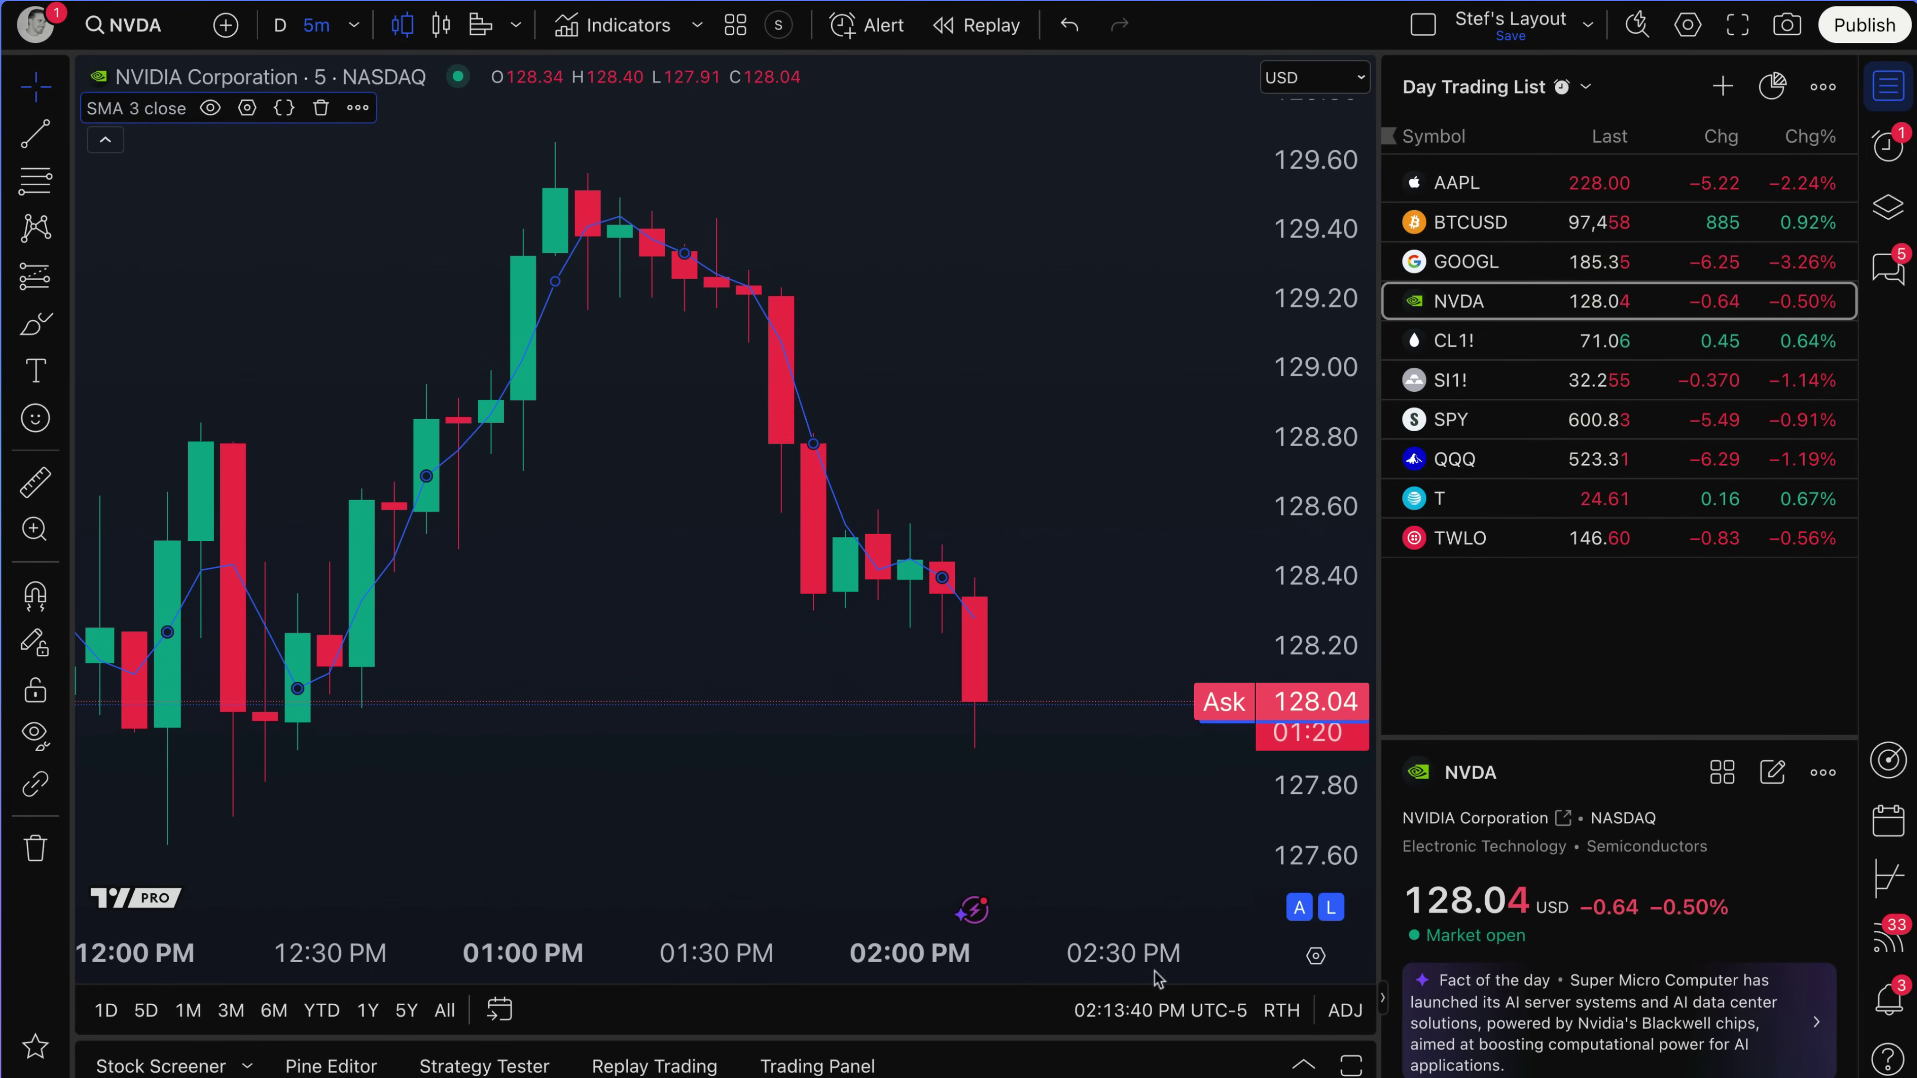
{"action": "scroll", "coordinate": [619, 566], "scroll_direction": "up", "scroll_amount": 2}
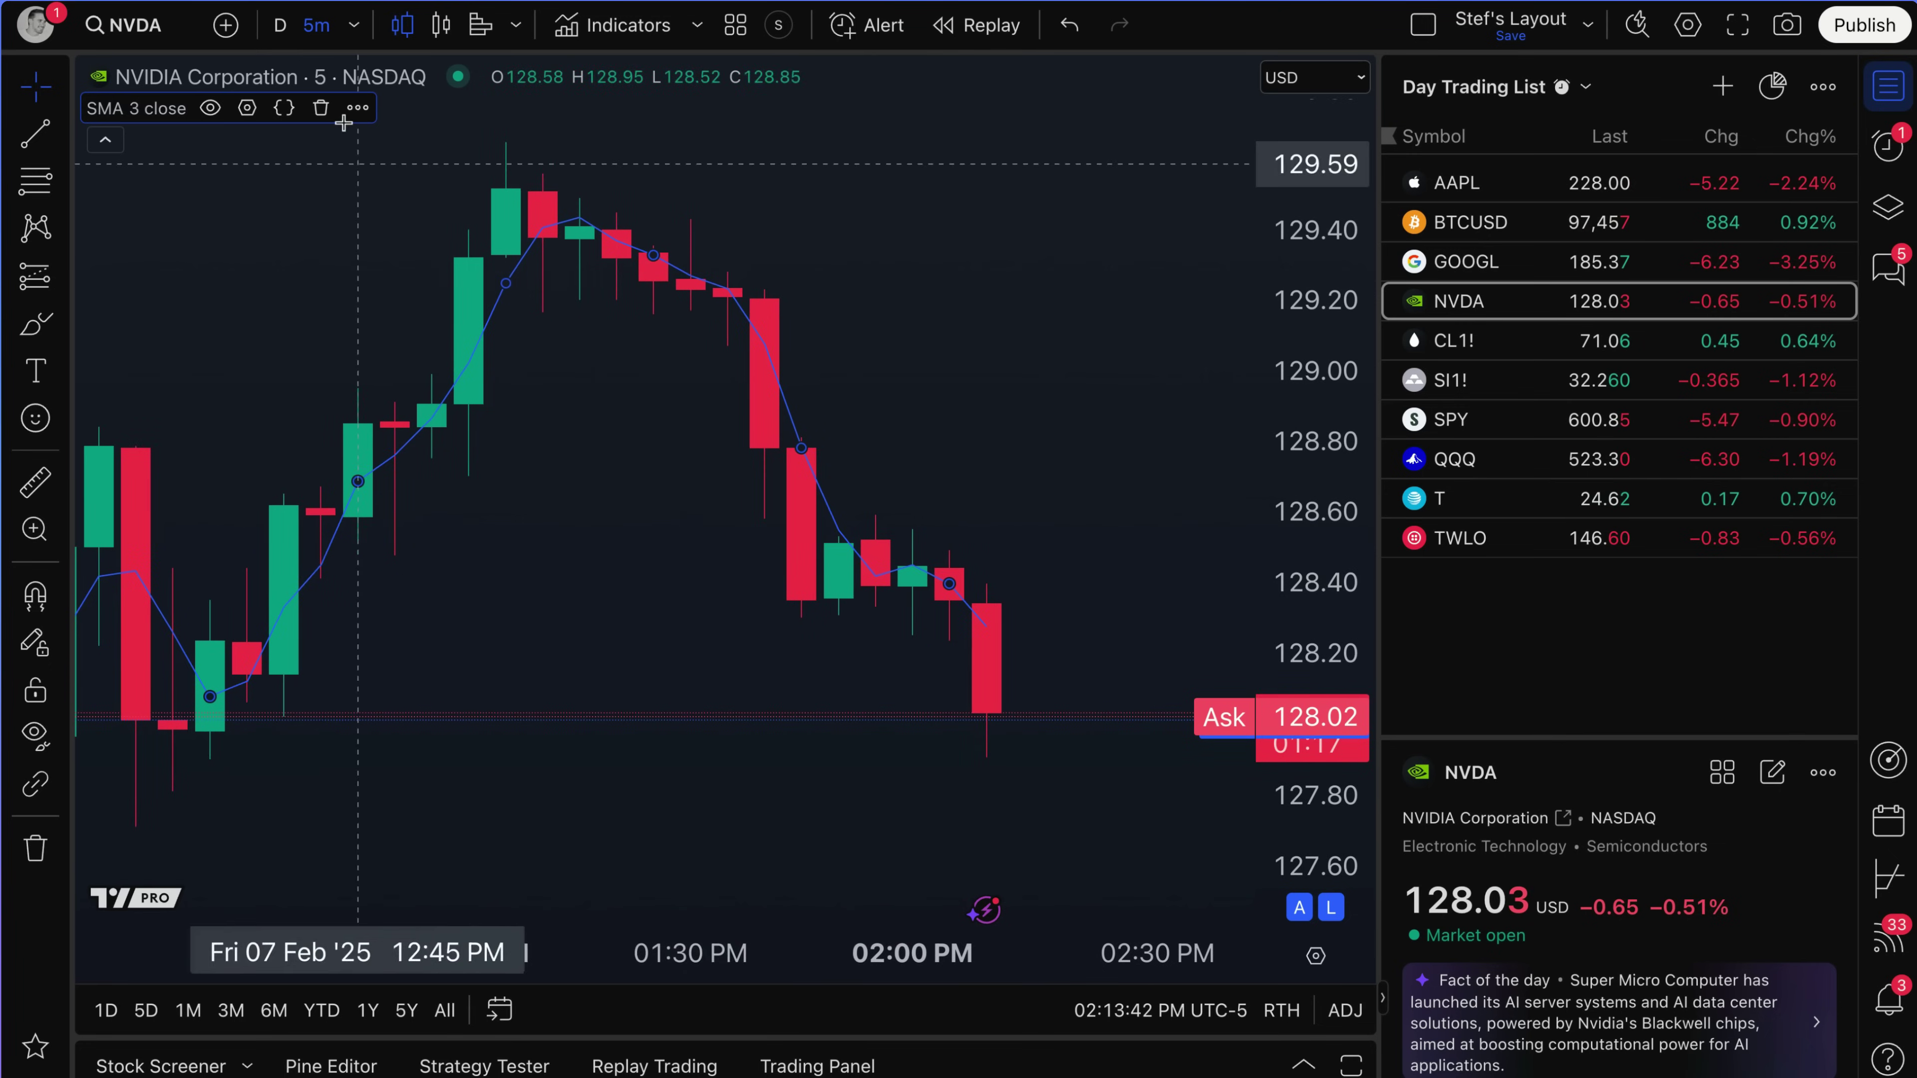
{"action": "scroll", "coordinate": [547, 563], "scroll_direction": "up", "scroll_amount": 1}
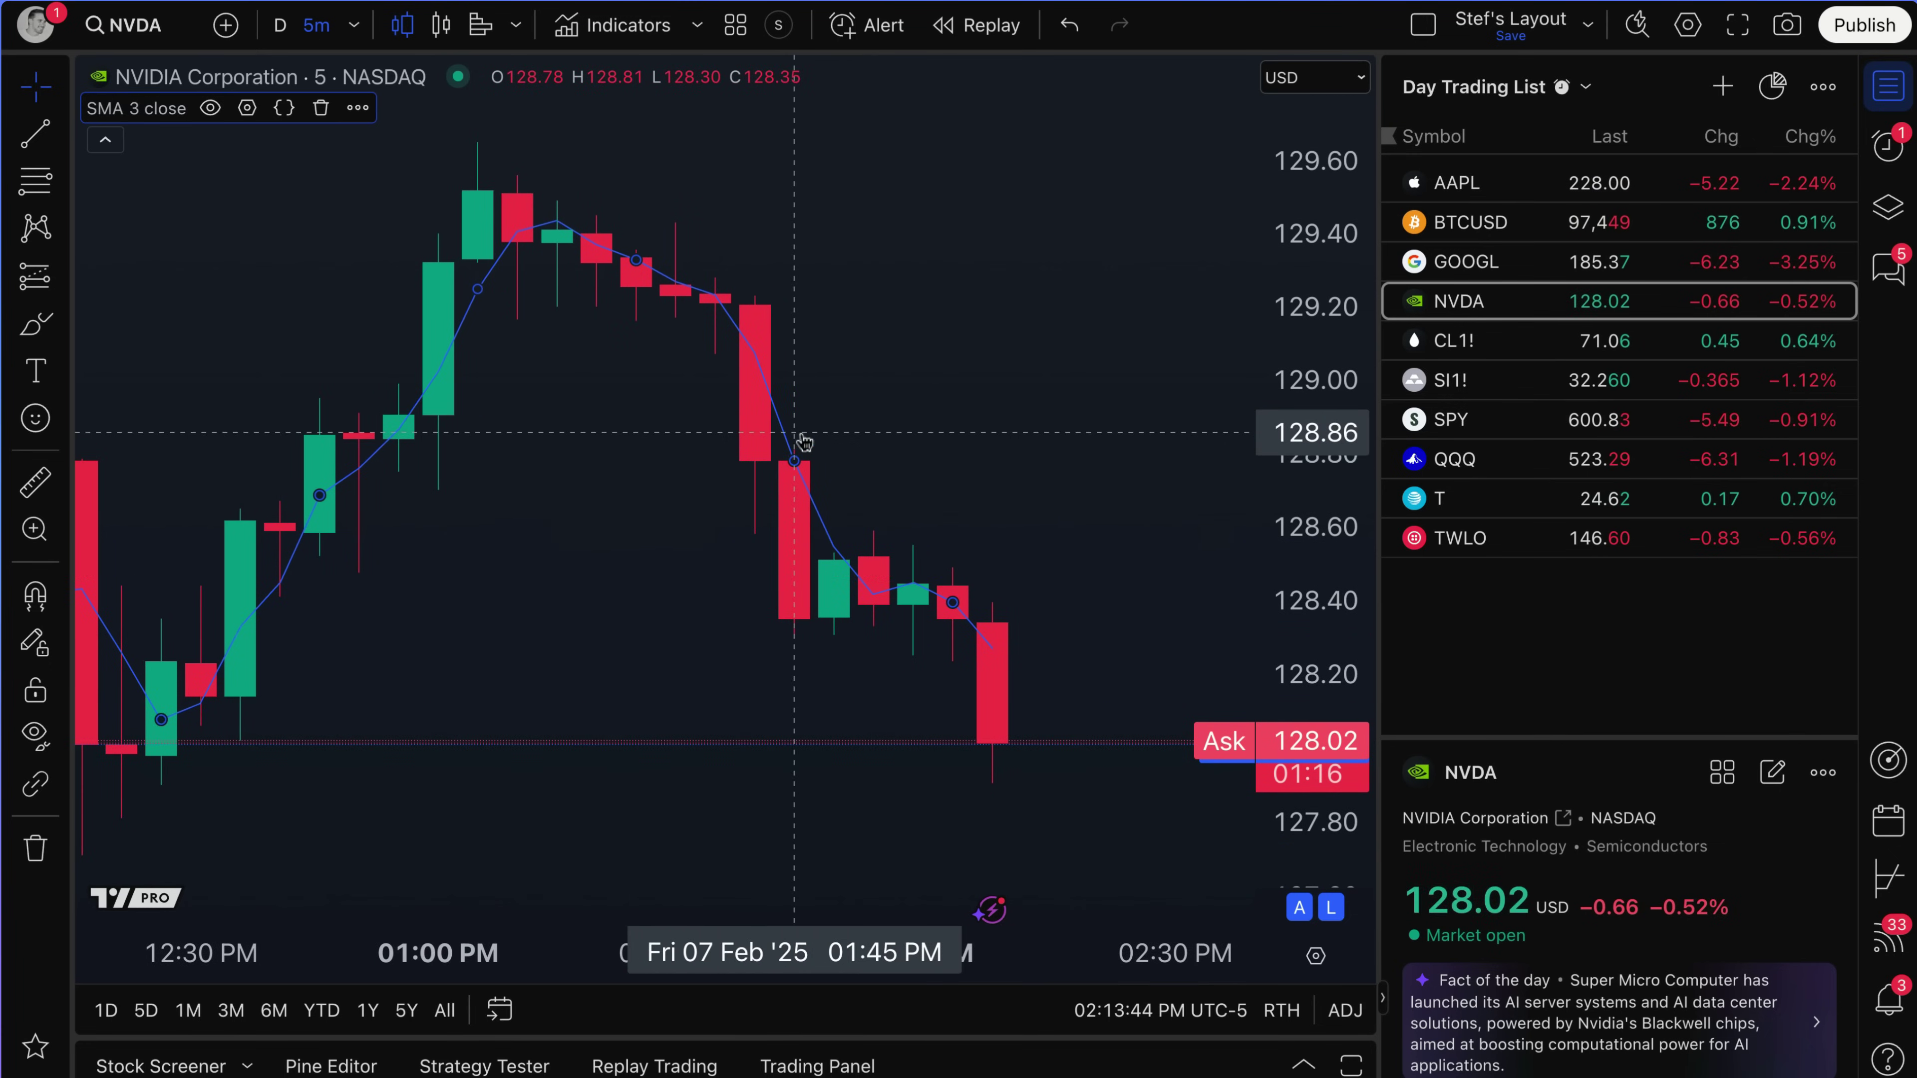
{"action": "left_click", "coordinate": [1473, 86]}
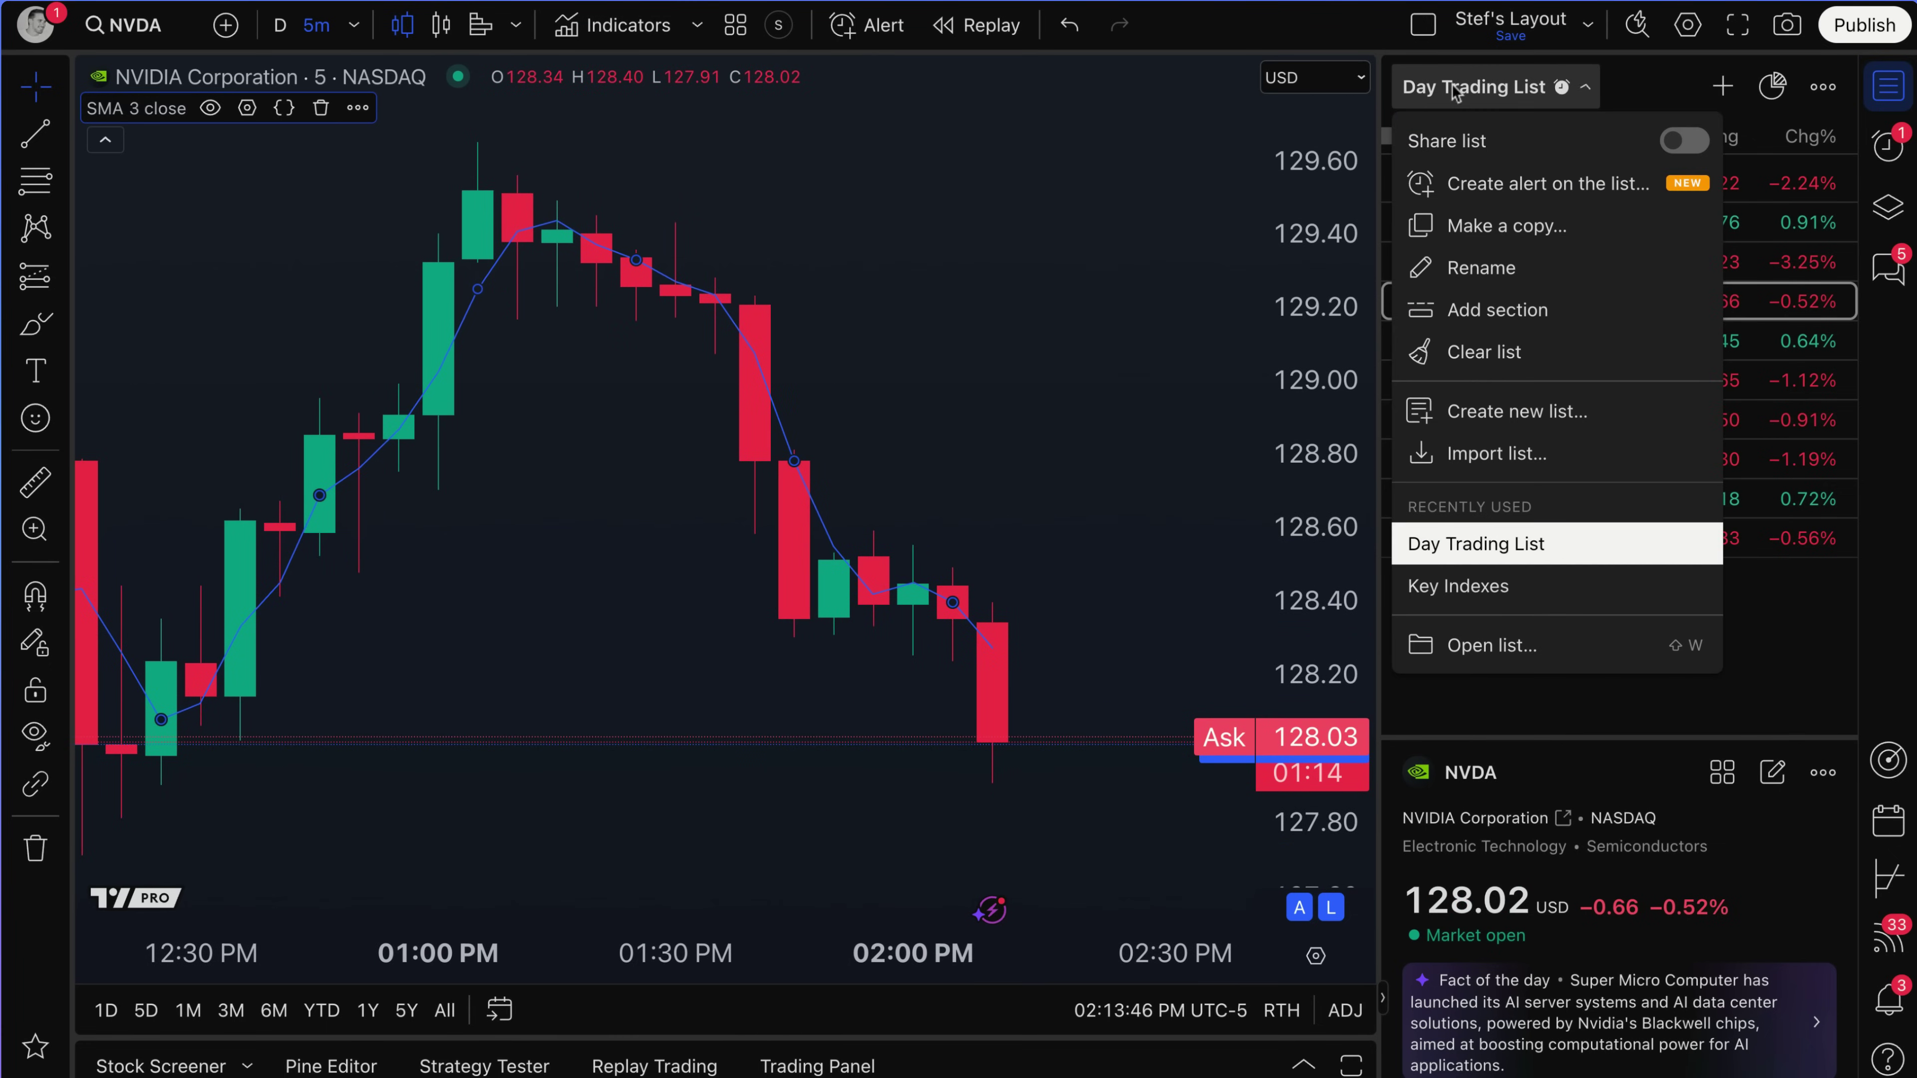
{"action": "left_click", "coordinate": [1532, 181]}
{"action": "left_click", "coordinate": [1231, 71]}
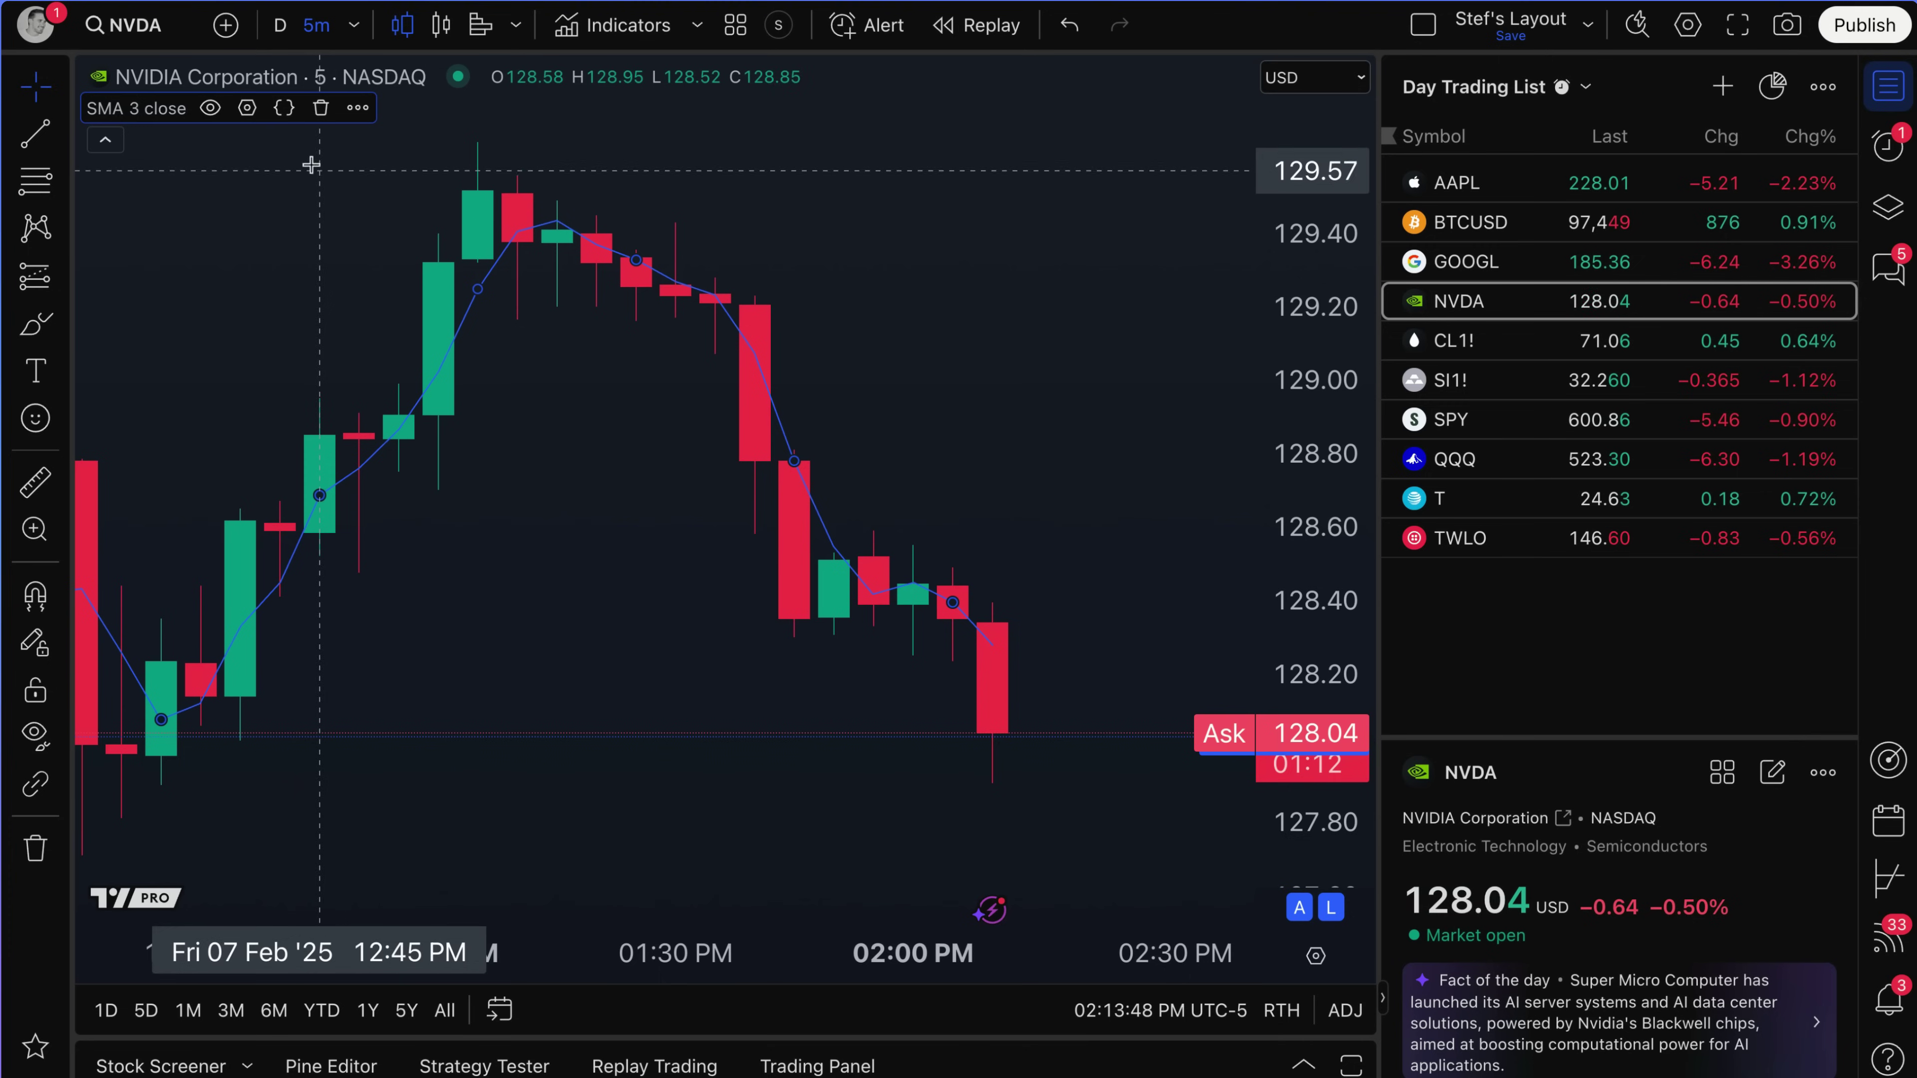
Step: Restyle the SMA line as white with the second-thickest line option
{"action": "left_click", "coordinate": [248, 108]}
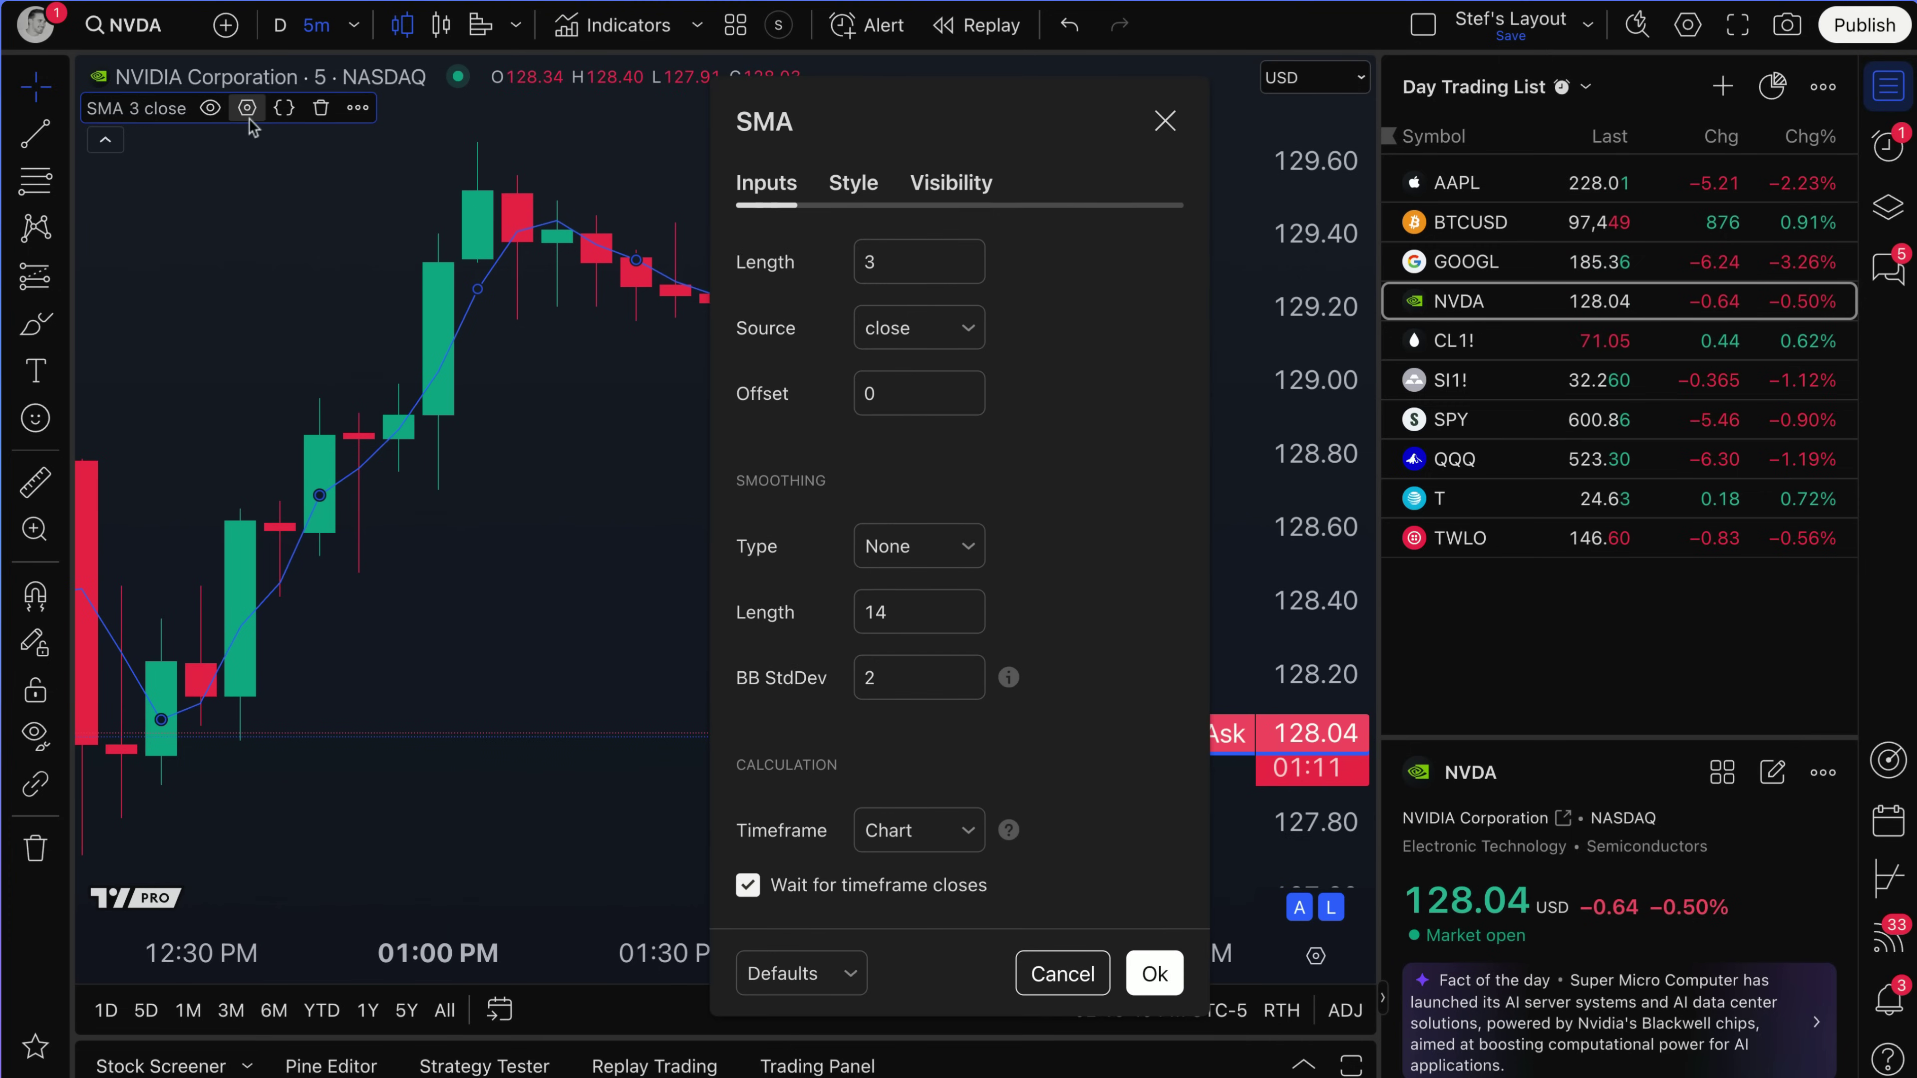
{"action": "left_click", "coordinate": [872, 198]}
{"action": "left_click", "coordinate": [894, 264]}
{"action": "left_click", "coordinate": [867, 313]}
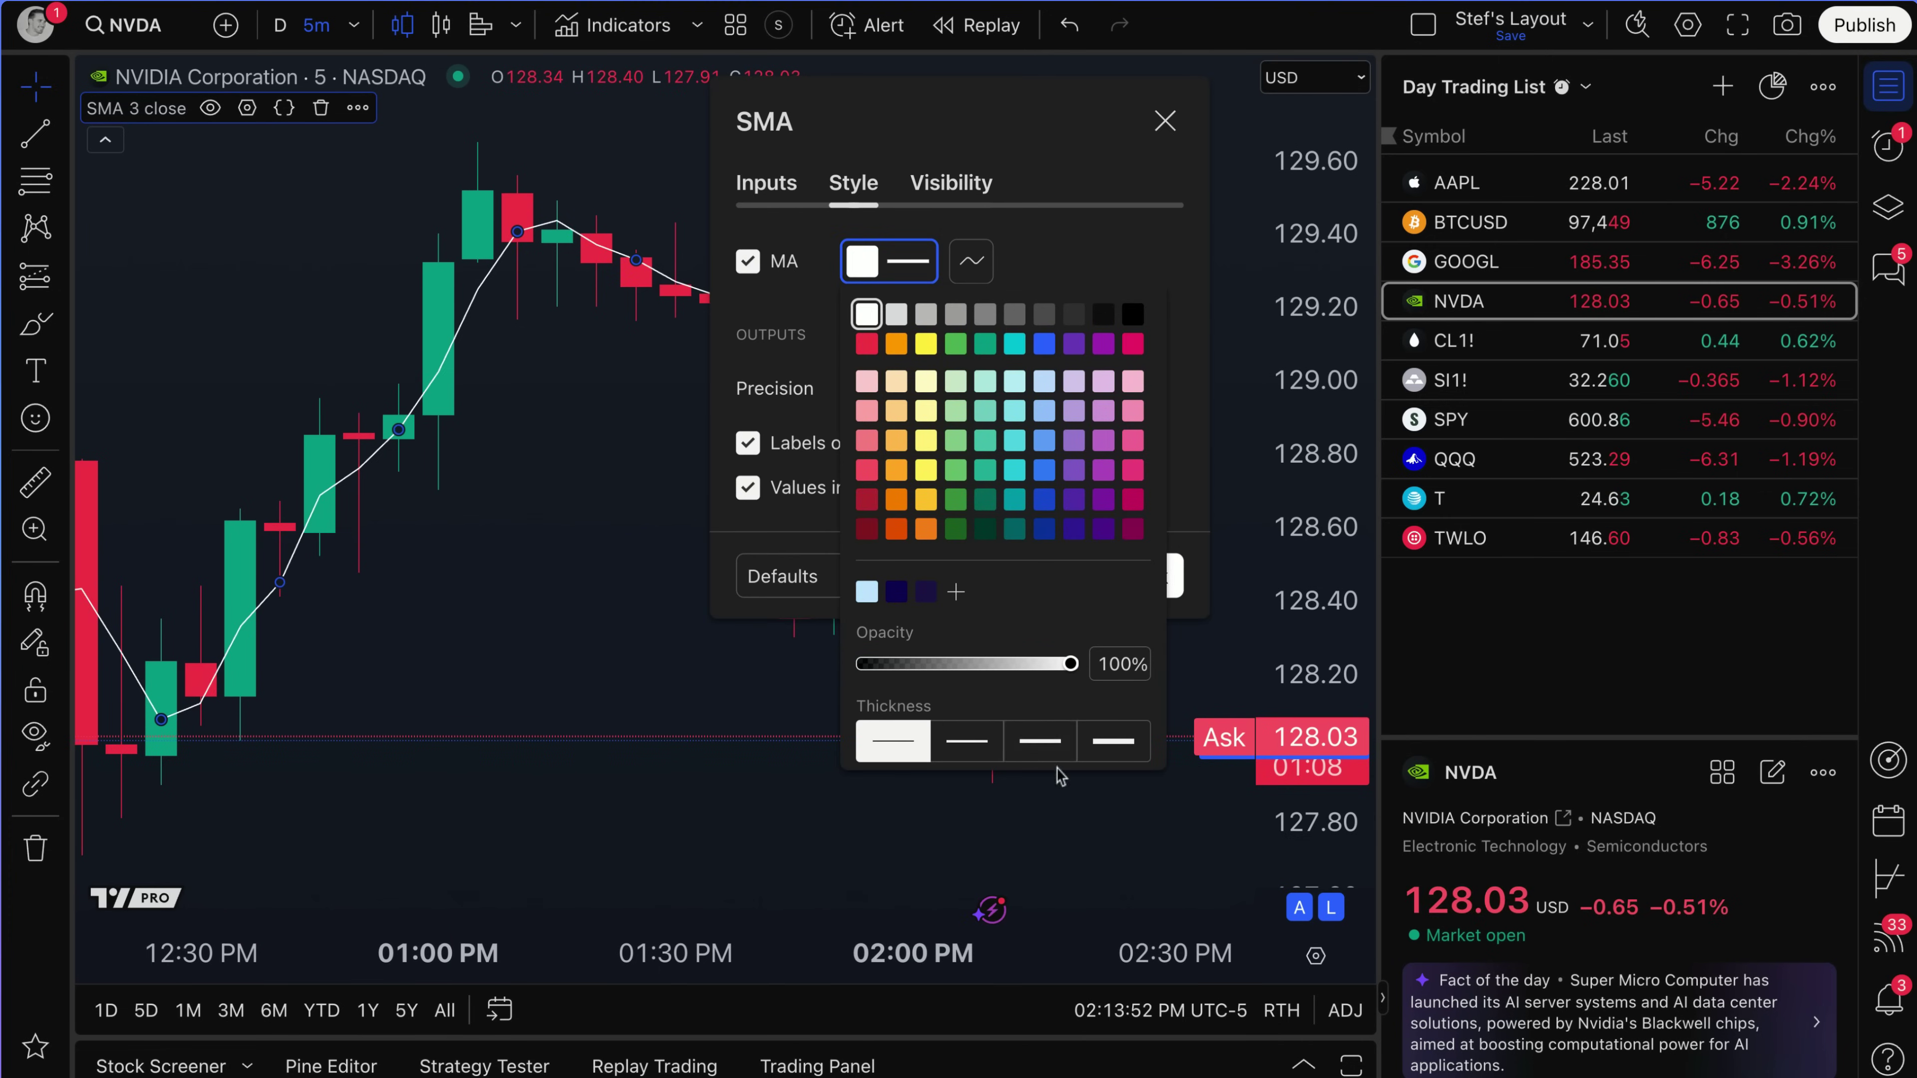
{"action": "left_click", "coordinate": [1056, 744]}
{"action": "left_click", "coordinate": [1164, 117]}
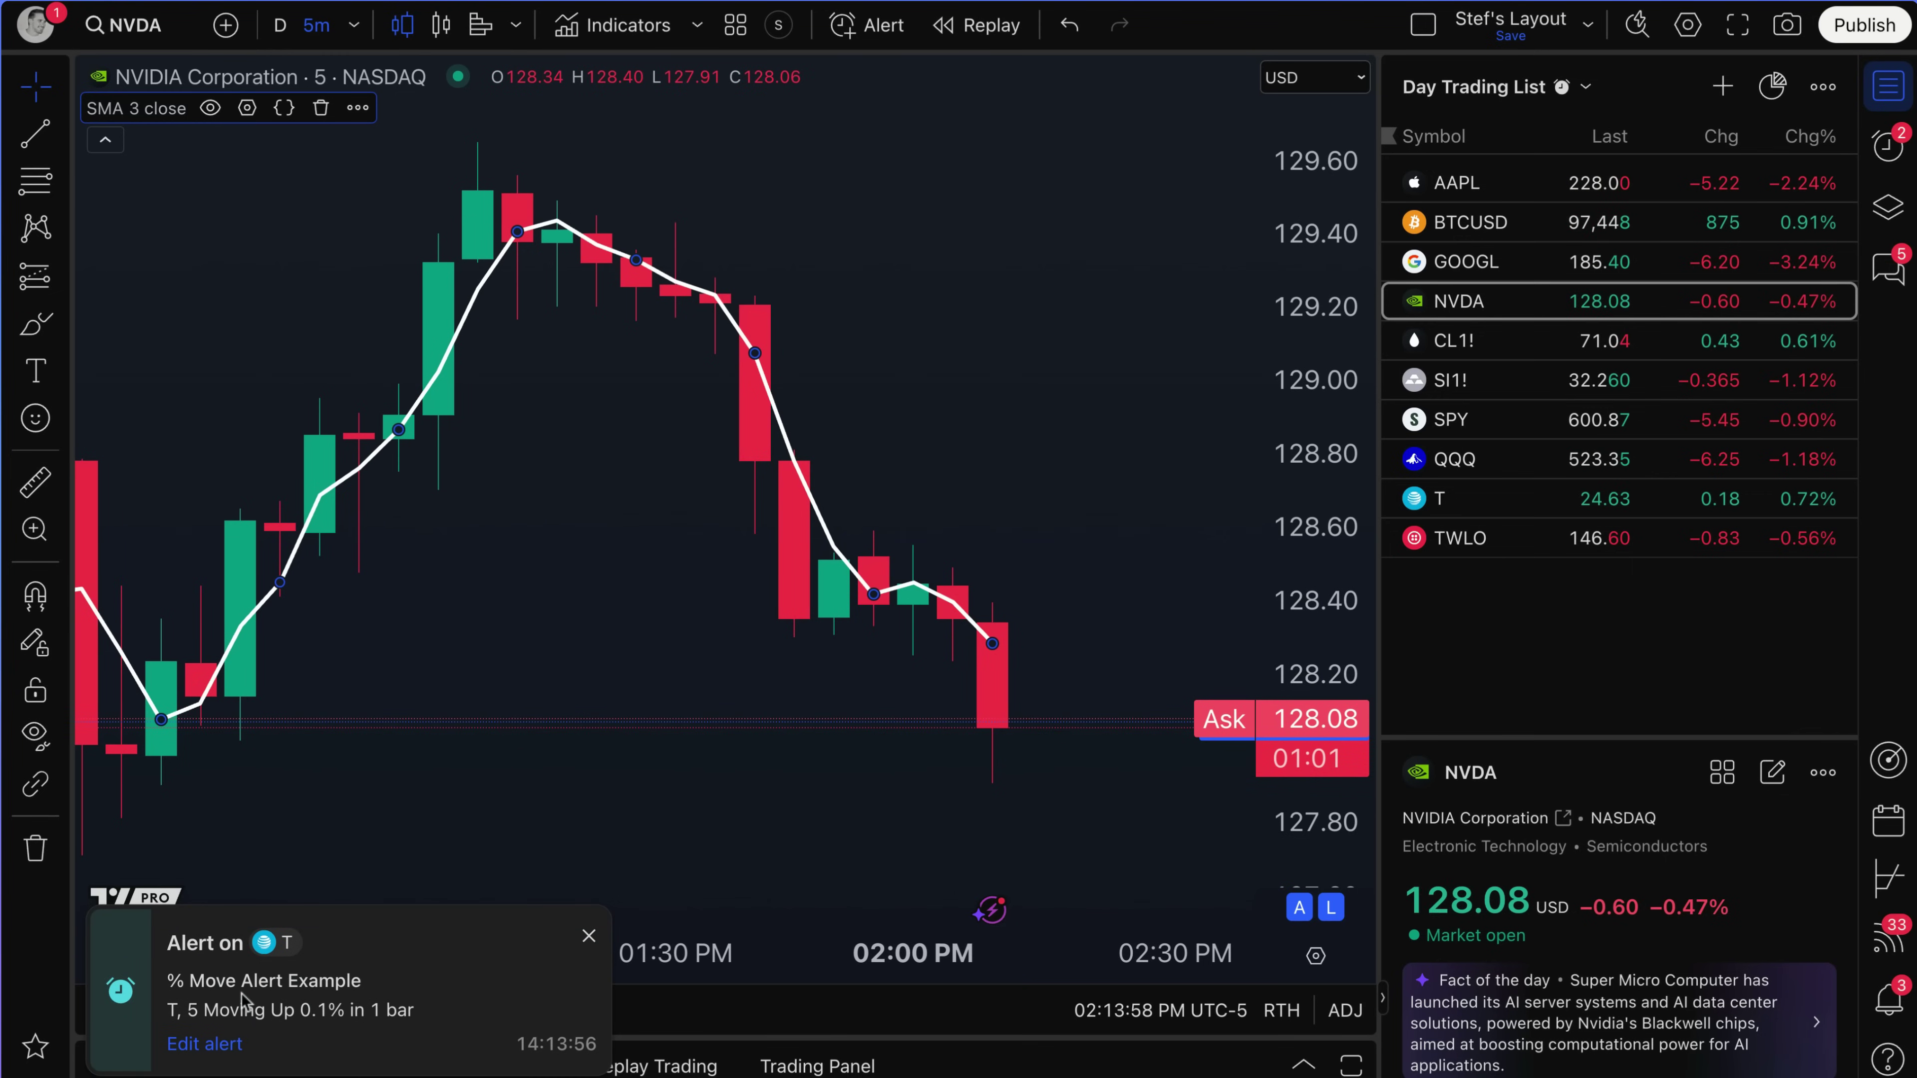
Step: View the T chart from its triggered % Move Alert Example notification and dismiss that notification
{"action": "left_click", "coordinate": [227, 978]}
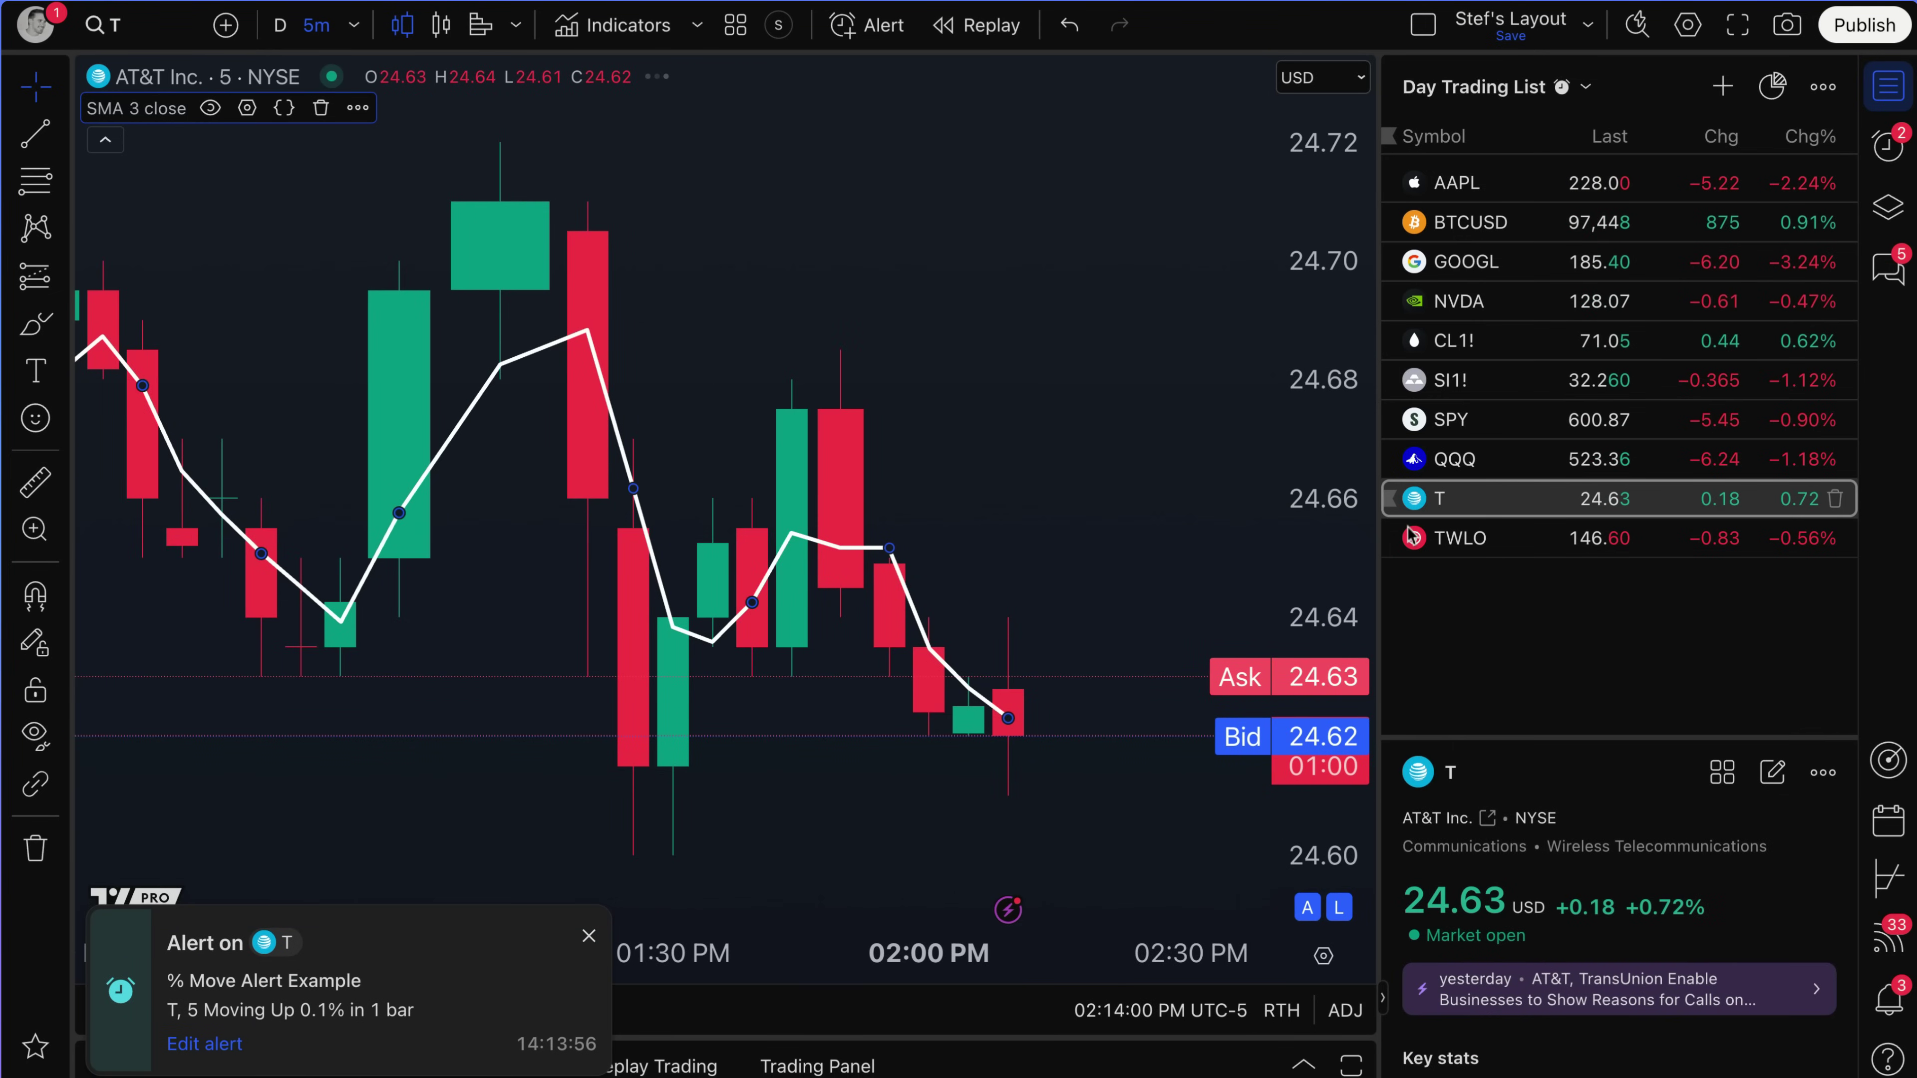
{"action": "scroll", "coordinate": [1031, 782], "scroll_direction": "down", "scroll_amount": 1}
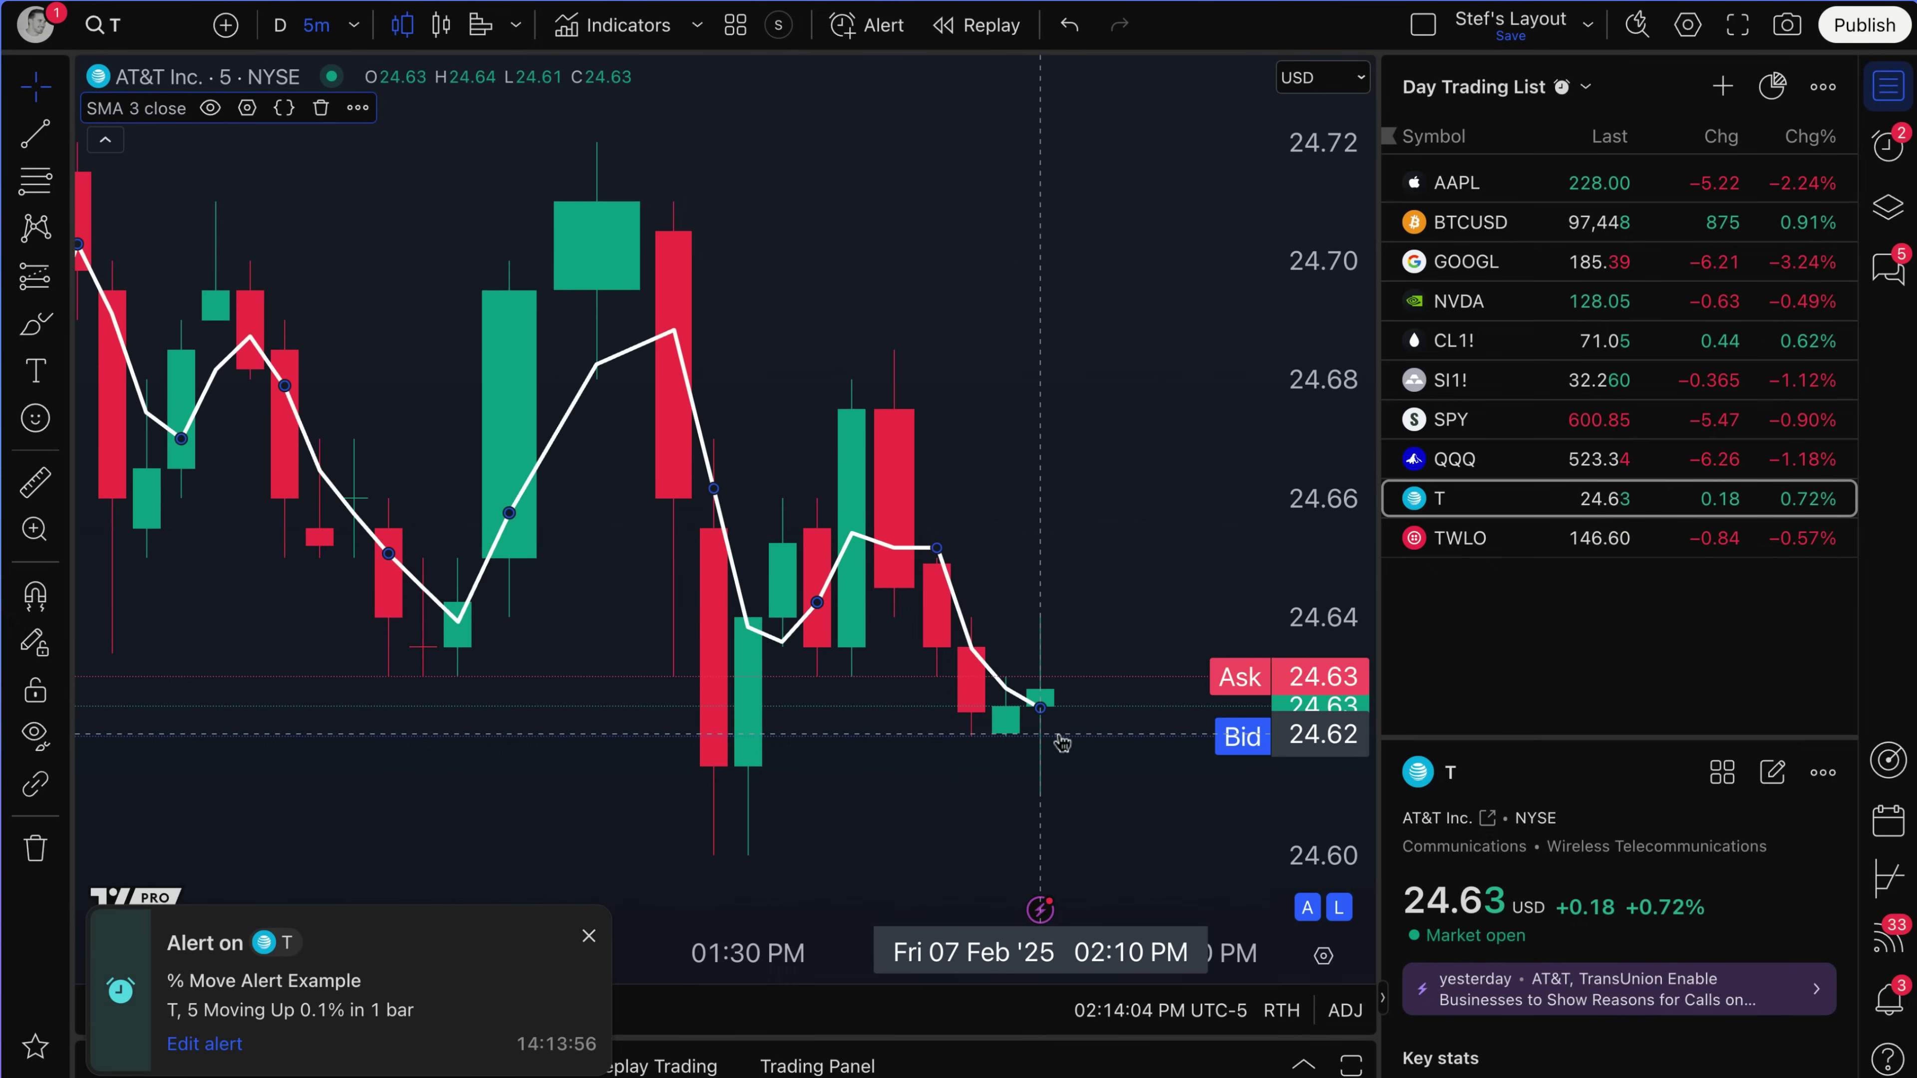
{"action": "left_click", "coordinate": [588, 938]}
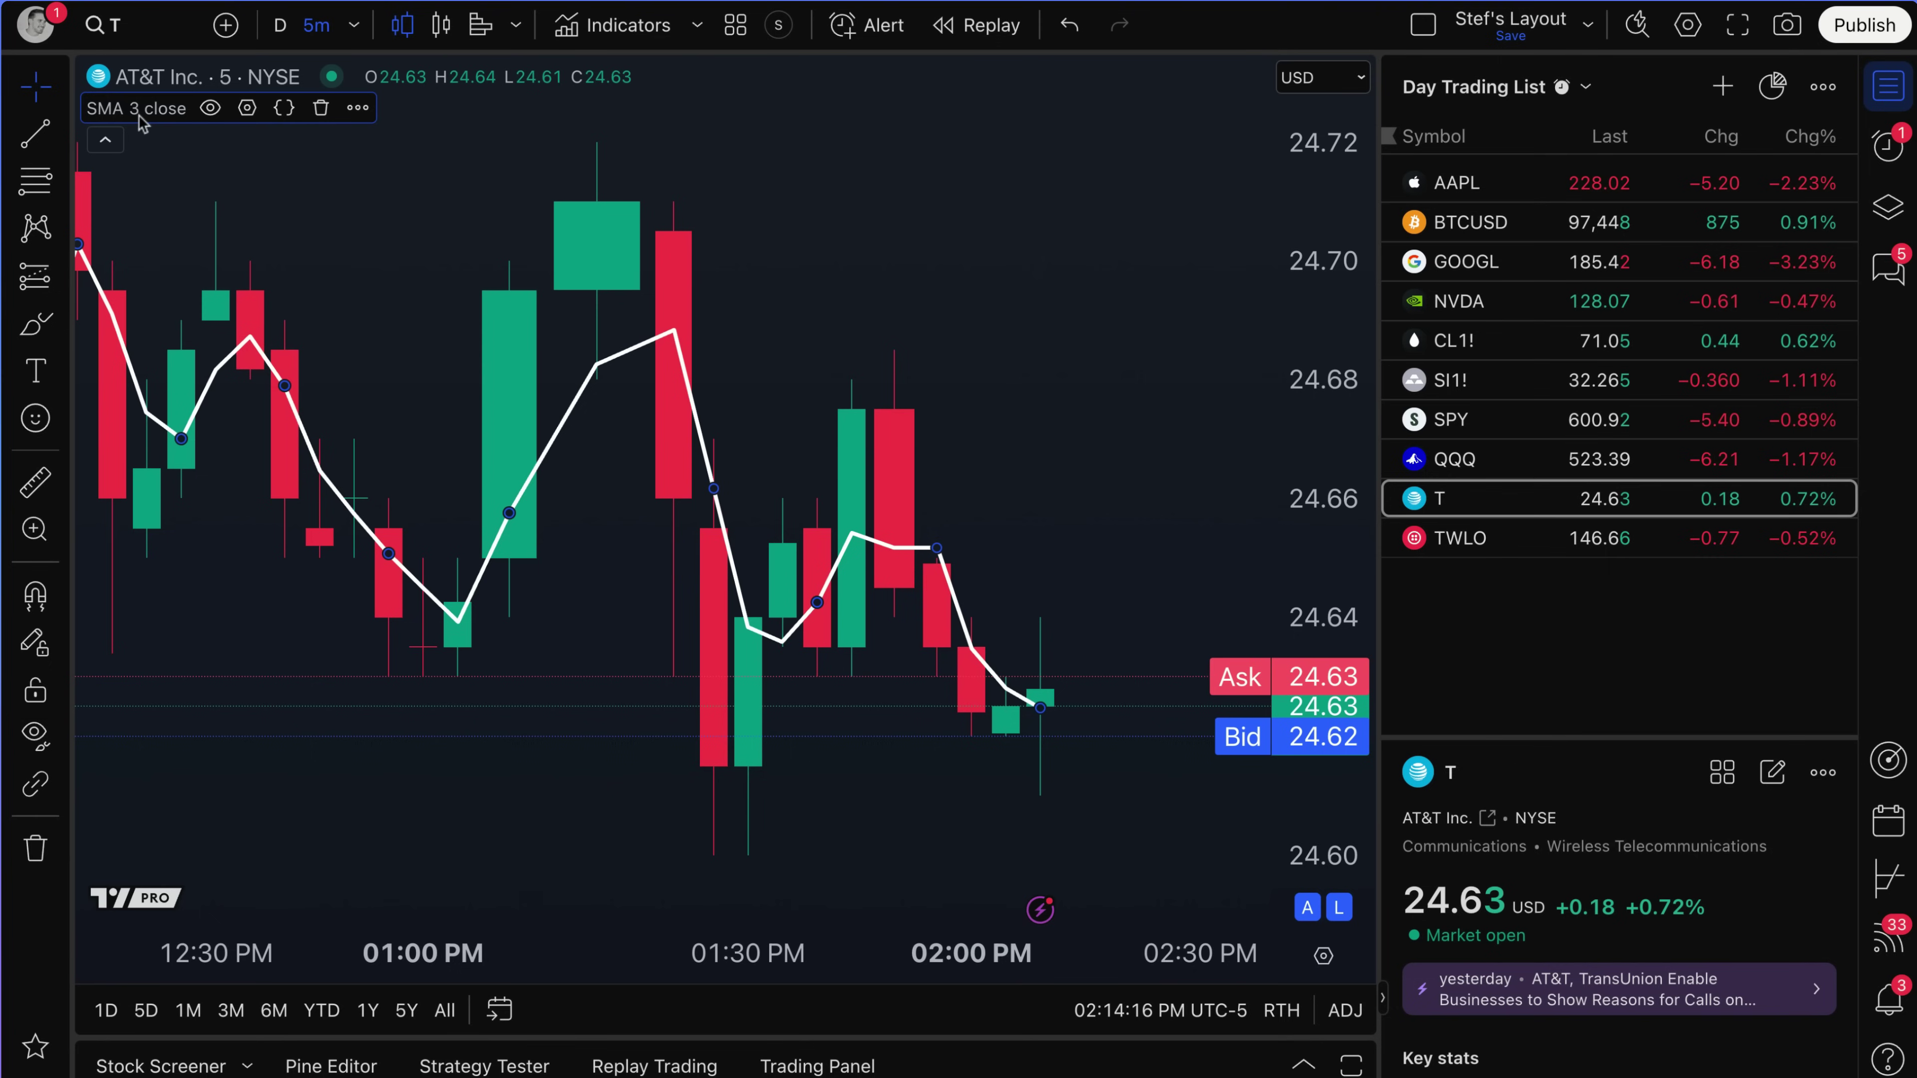
Step: Start a new alert on the Day Trading List with SMA (3, close) as the condition source, and dismiss the SI1! alert notification
{"action": "right_click", "coordinate": [939, 553]}
{"action": "left_click", "coordinate": [935, 557]}
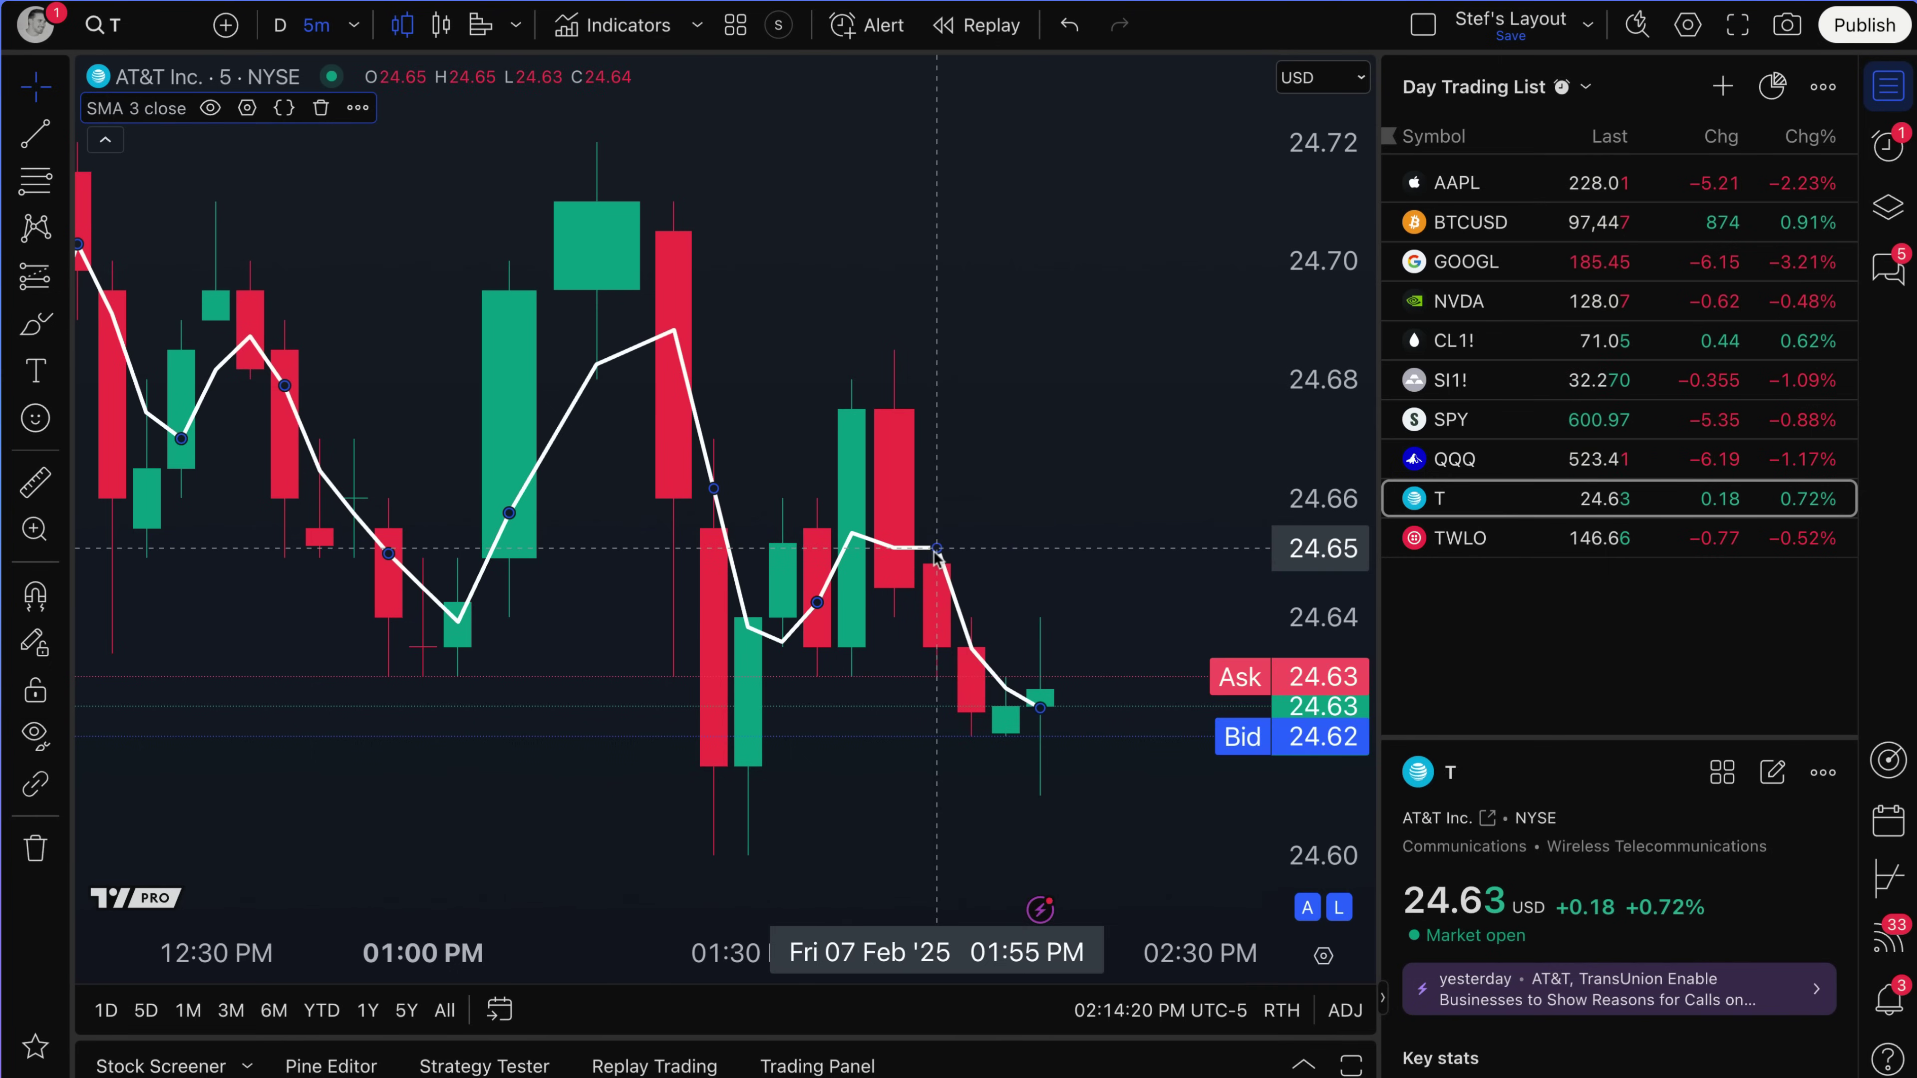
{"action": "left_click", "coordinate": [1503, 86]}
{"action": "left_click", "coordinate": [1555, 184]}
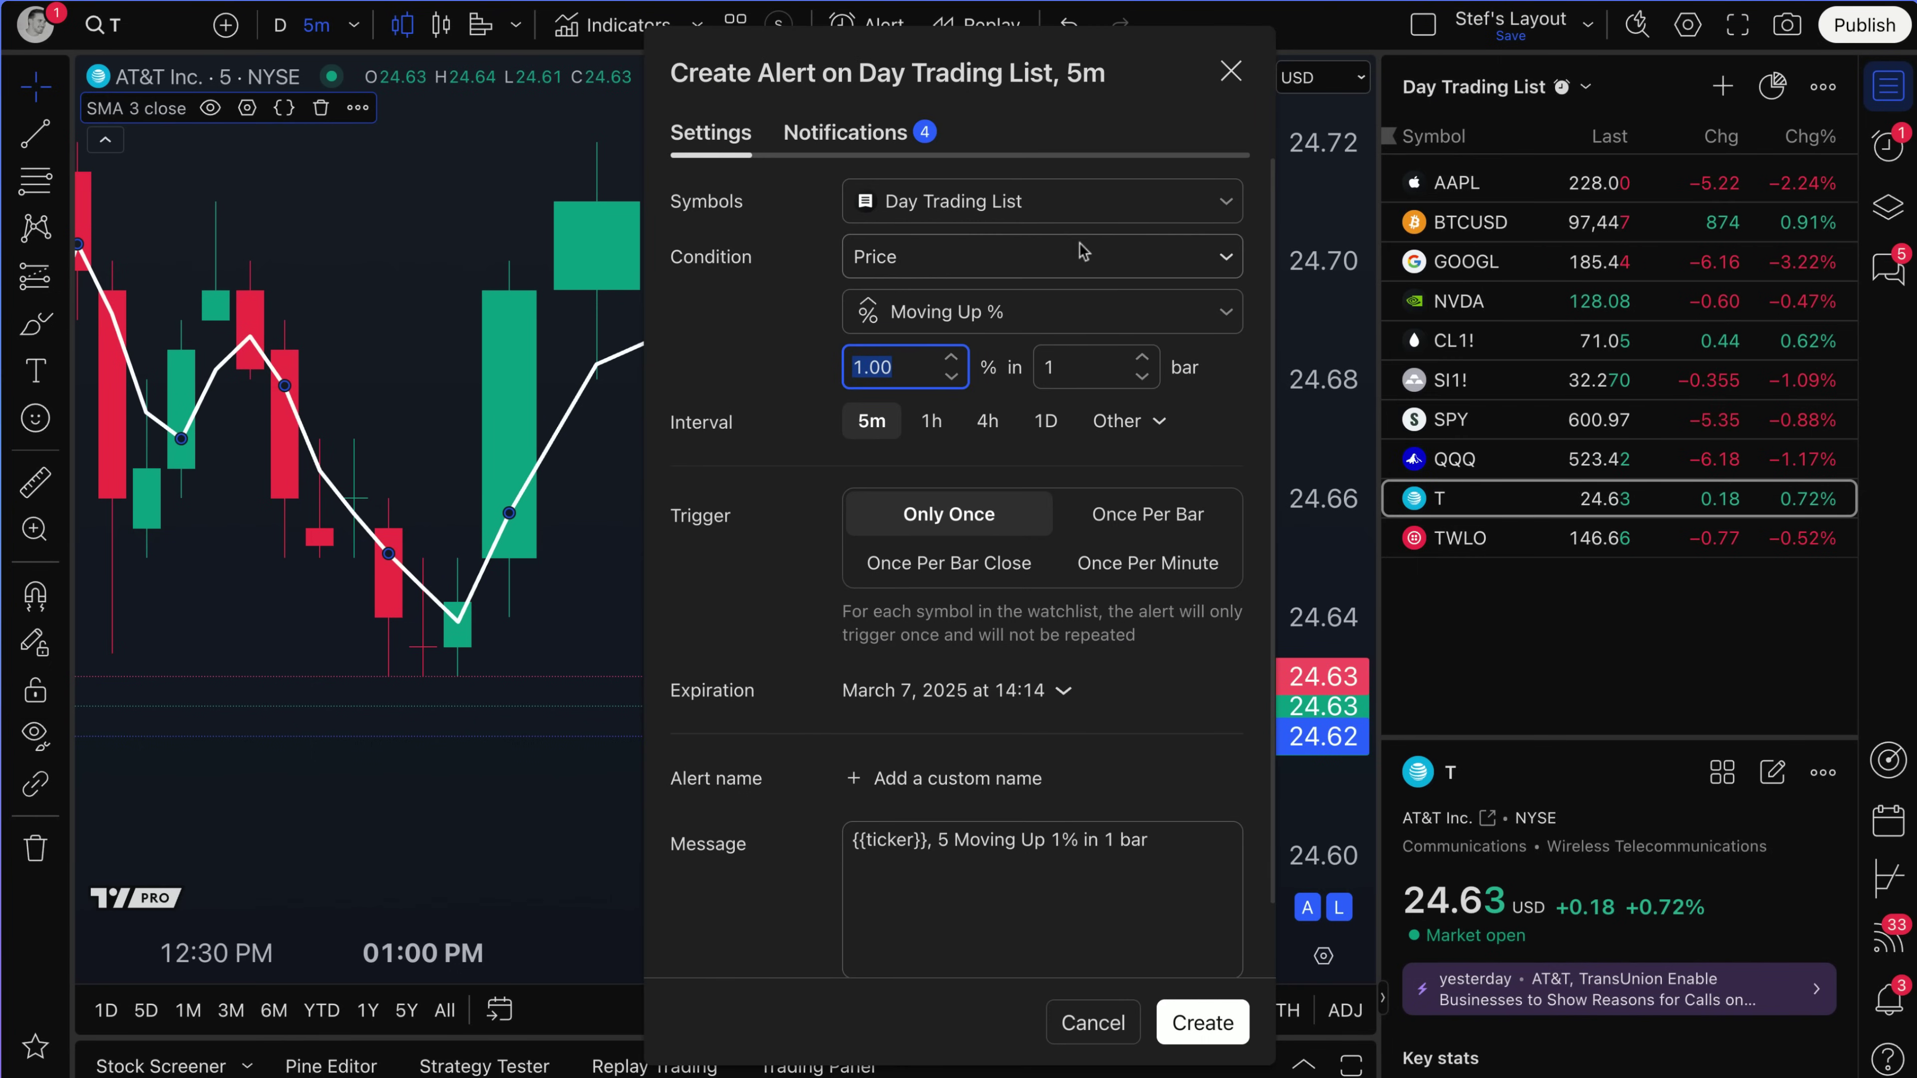
{"action": "left_click", "coordinate": [1228, 268]}
{"action": "left_click", "coordinate": [902, 350]}
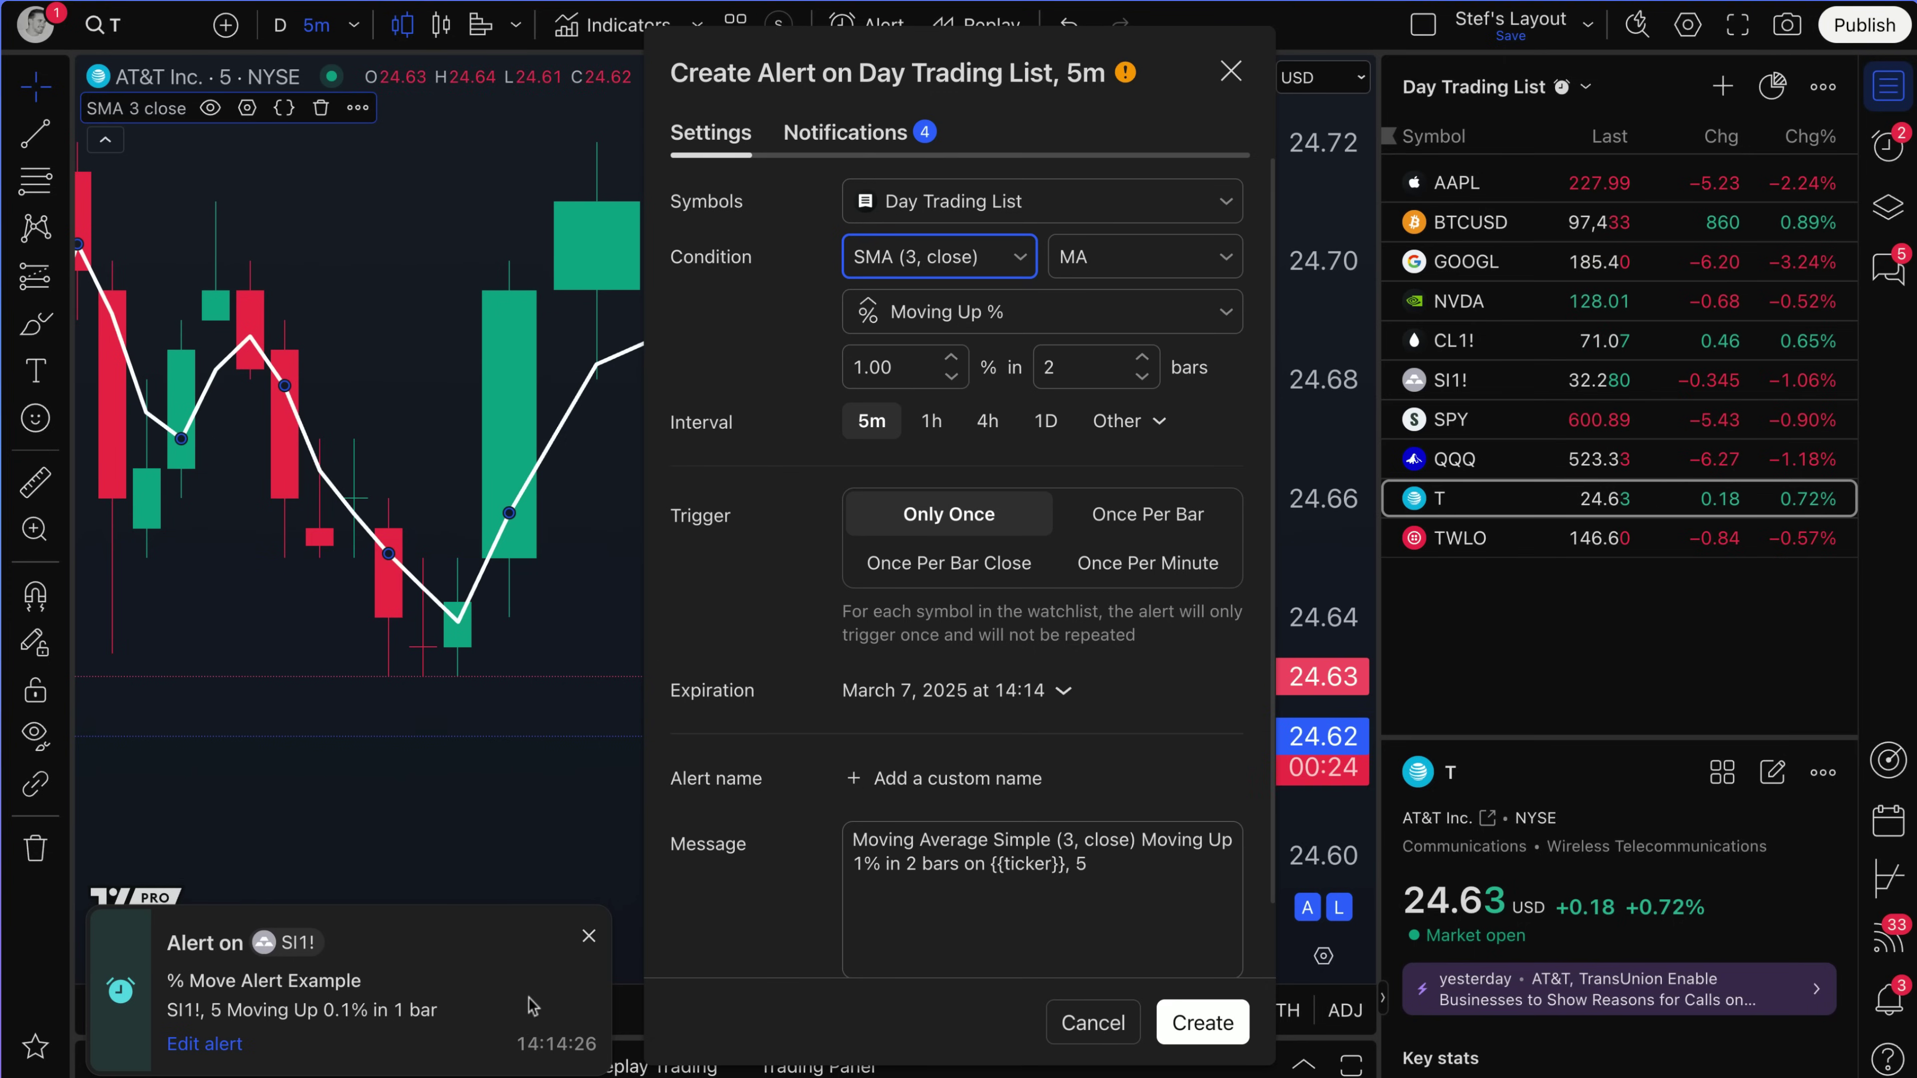
{"action": "left_click", "coordinate": [589, 936]}
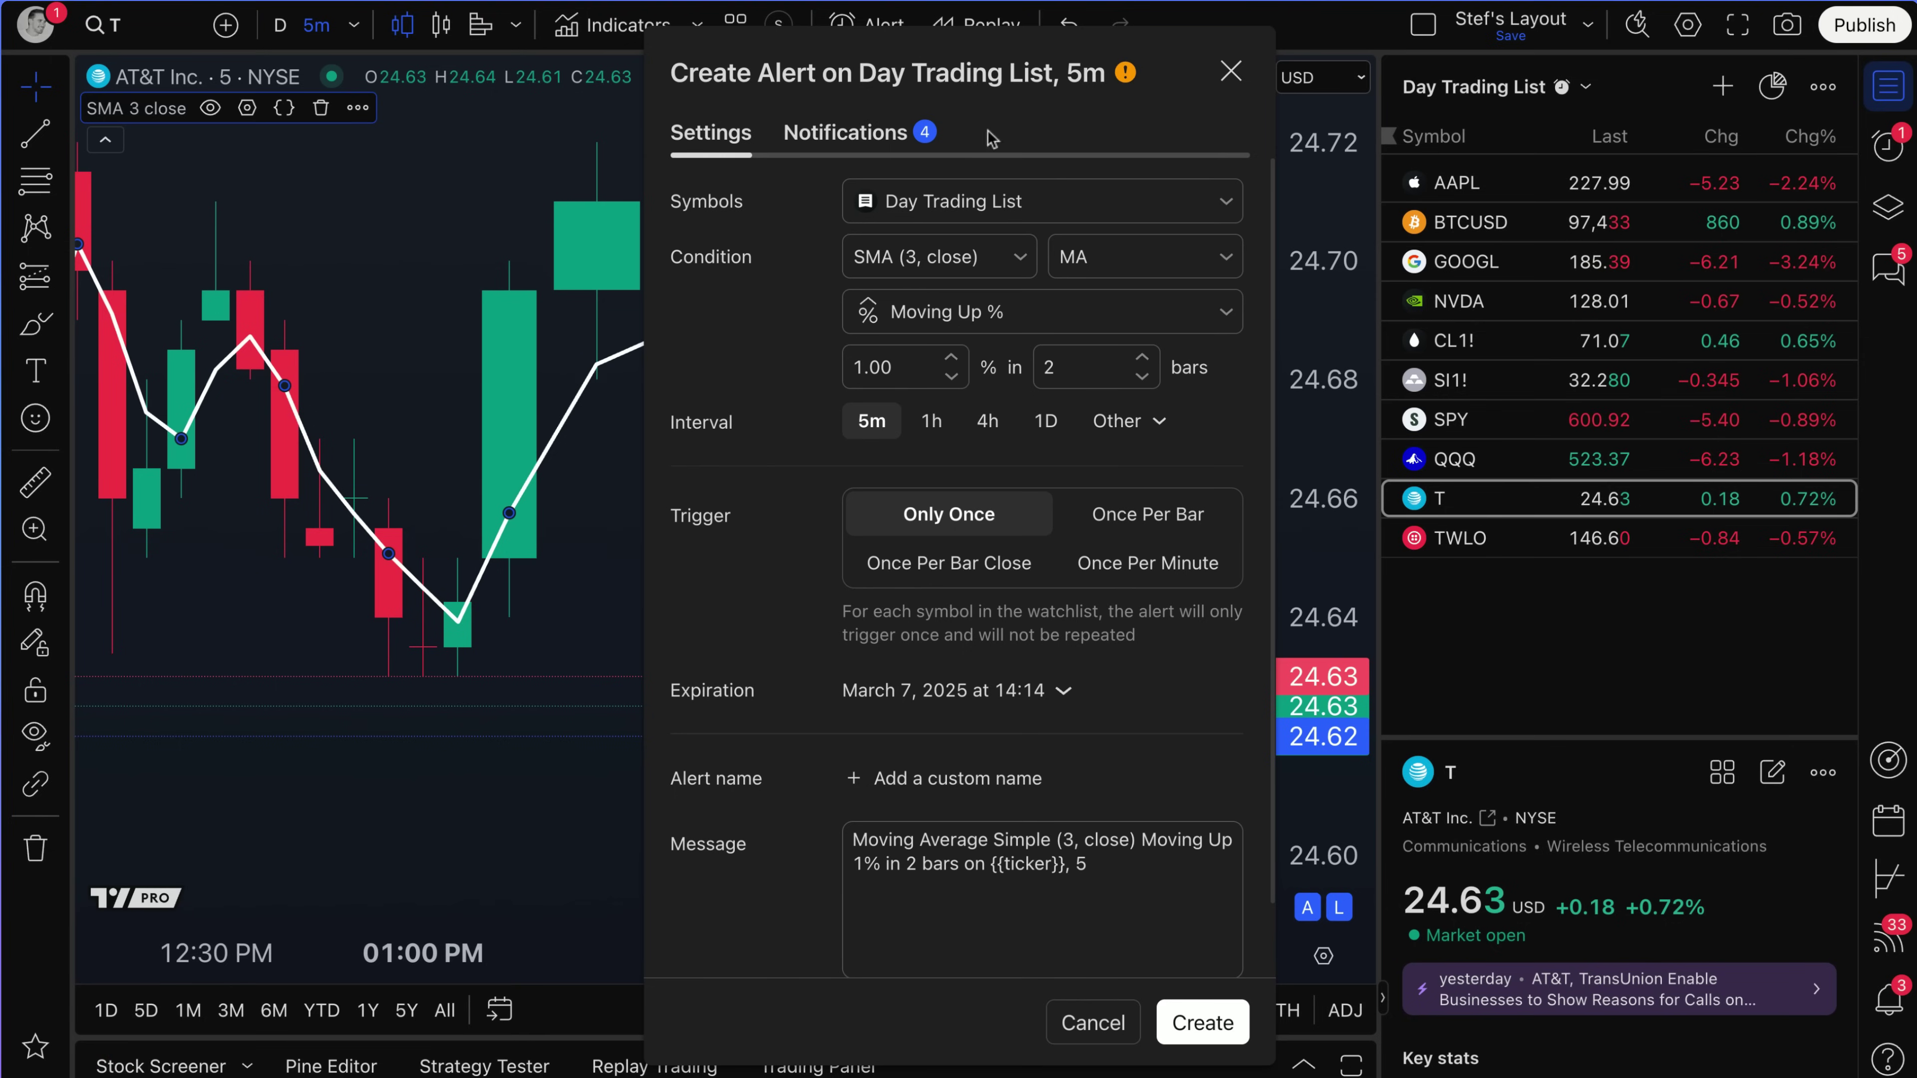
{"action": "left_click_drag", "start_coordinate": [1021, 75], "coordinate": [605, 58]}
Step: Switch the alert's condition source to Price and back to SMA (3, close)
{"action": "left_click", "coordinate": [584, 241]}
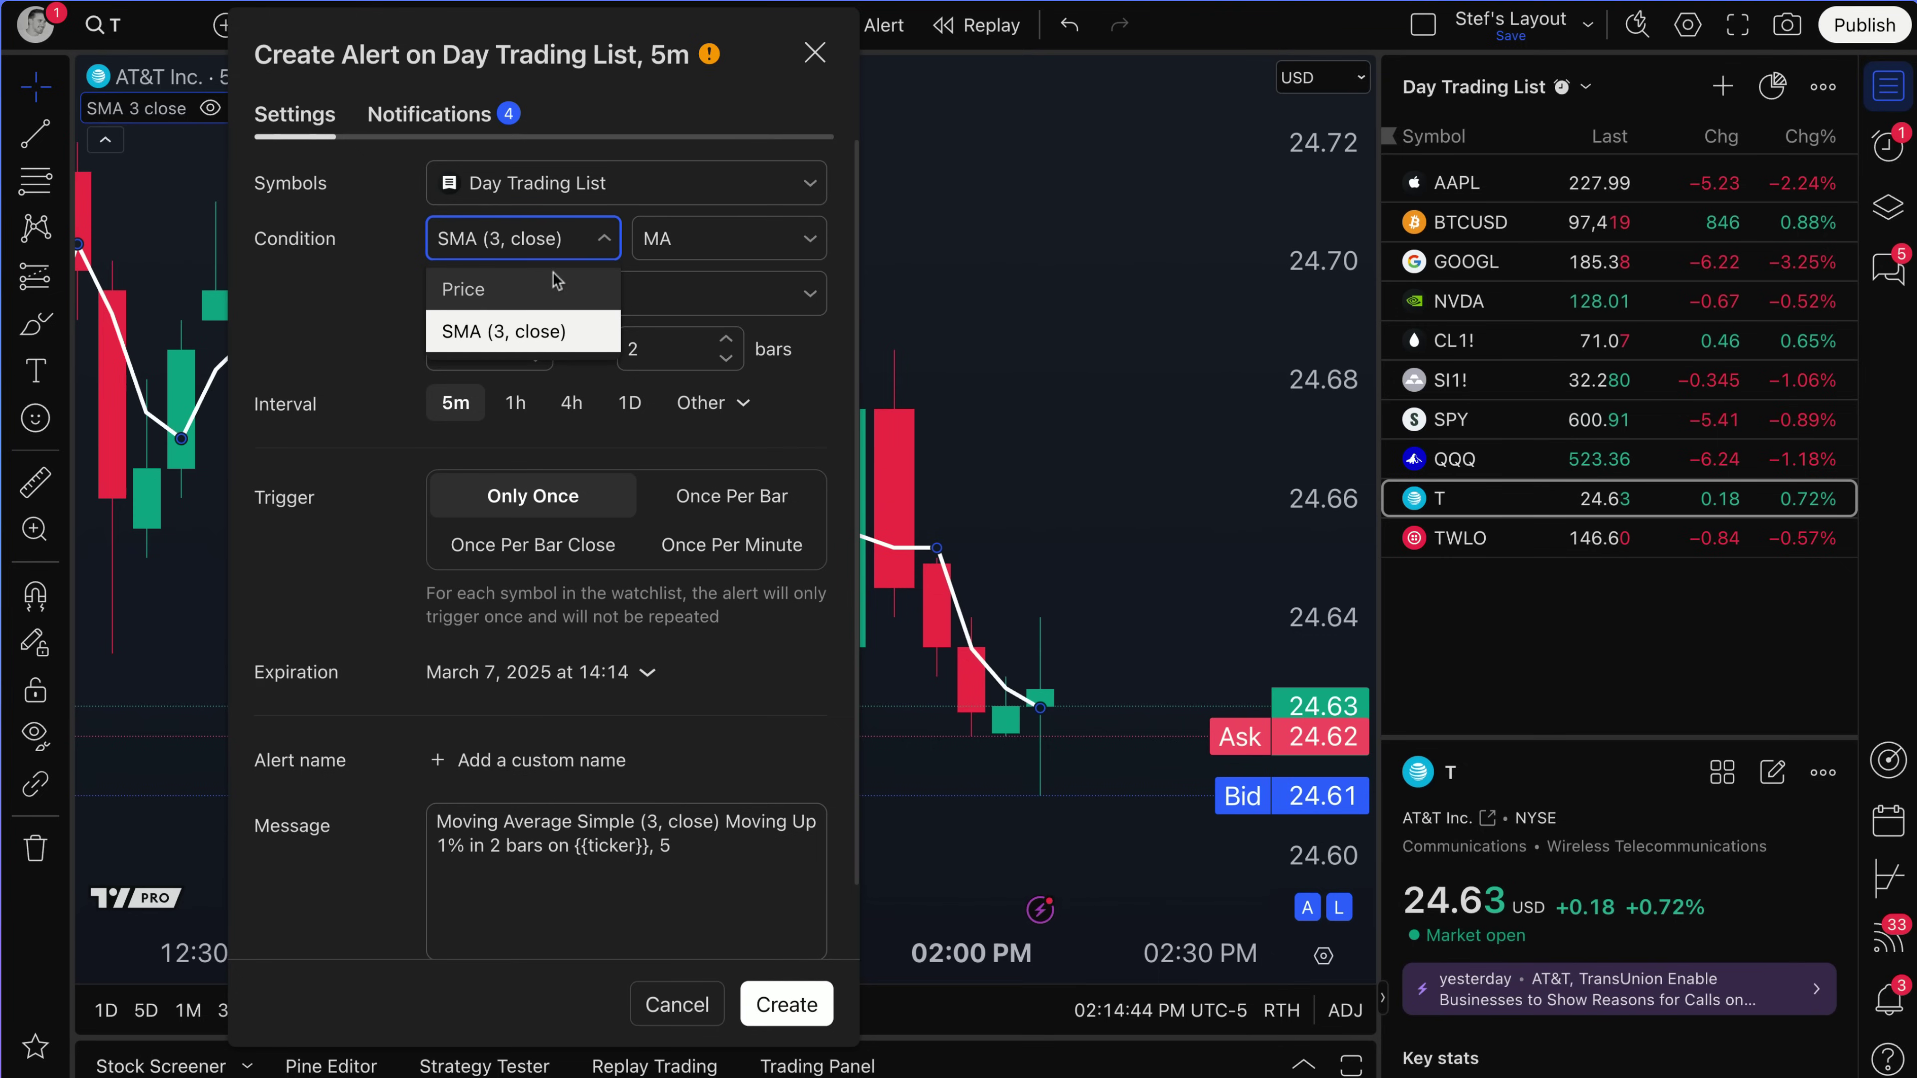
{"action": "left_click", "coordinate": [537, 290]}
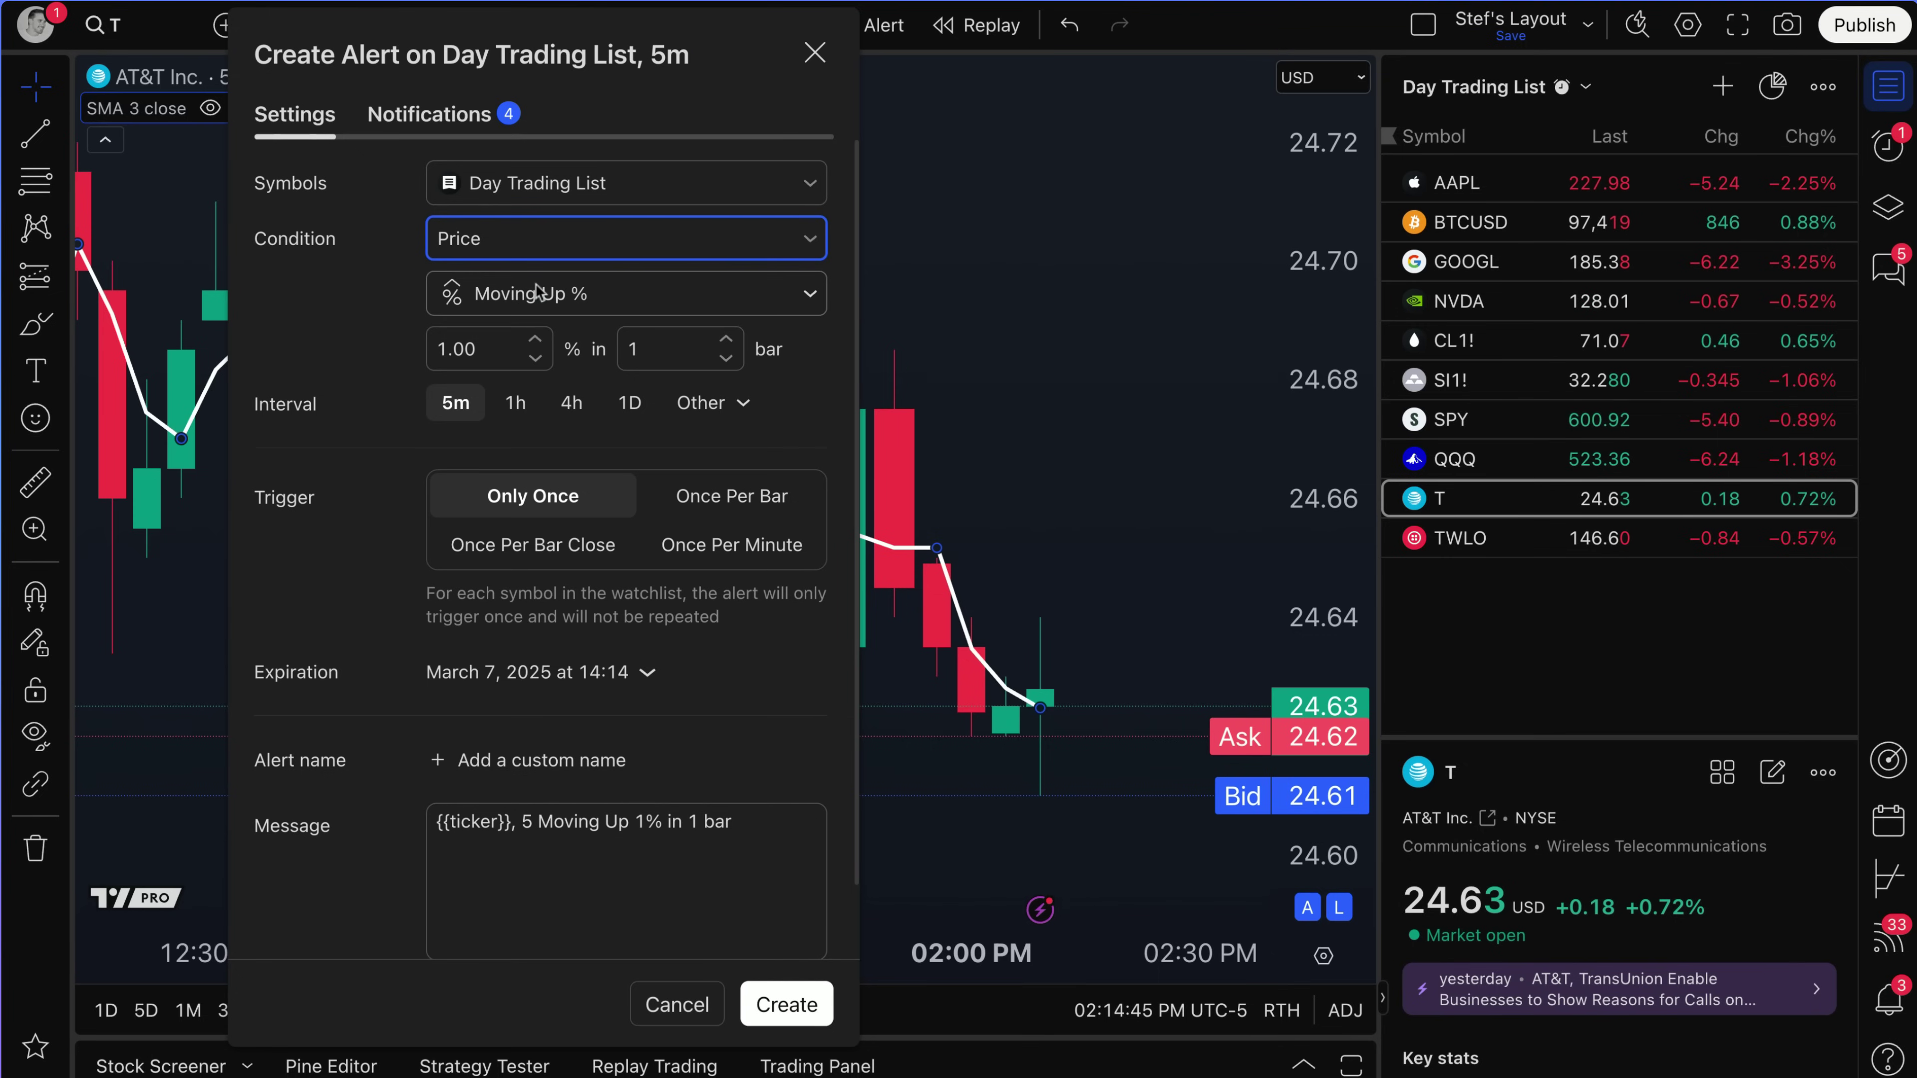
{"action": "left_click", "coordinate": [558, 249]}
{"action": "left_click", "coordinate": [557, 332]}
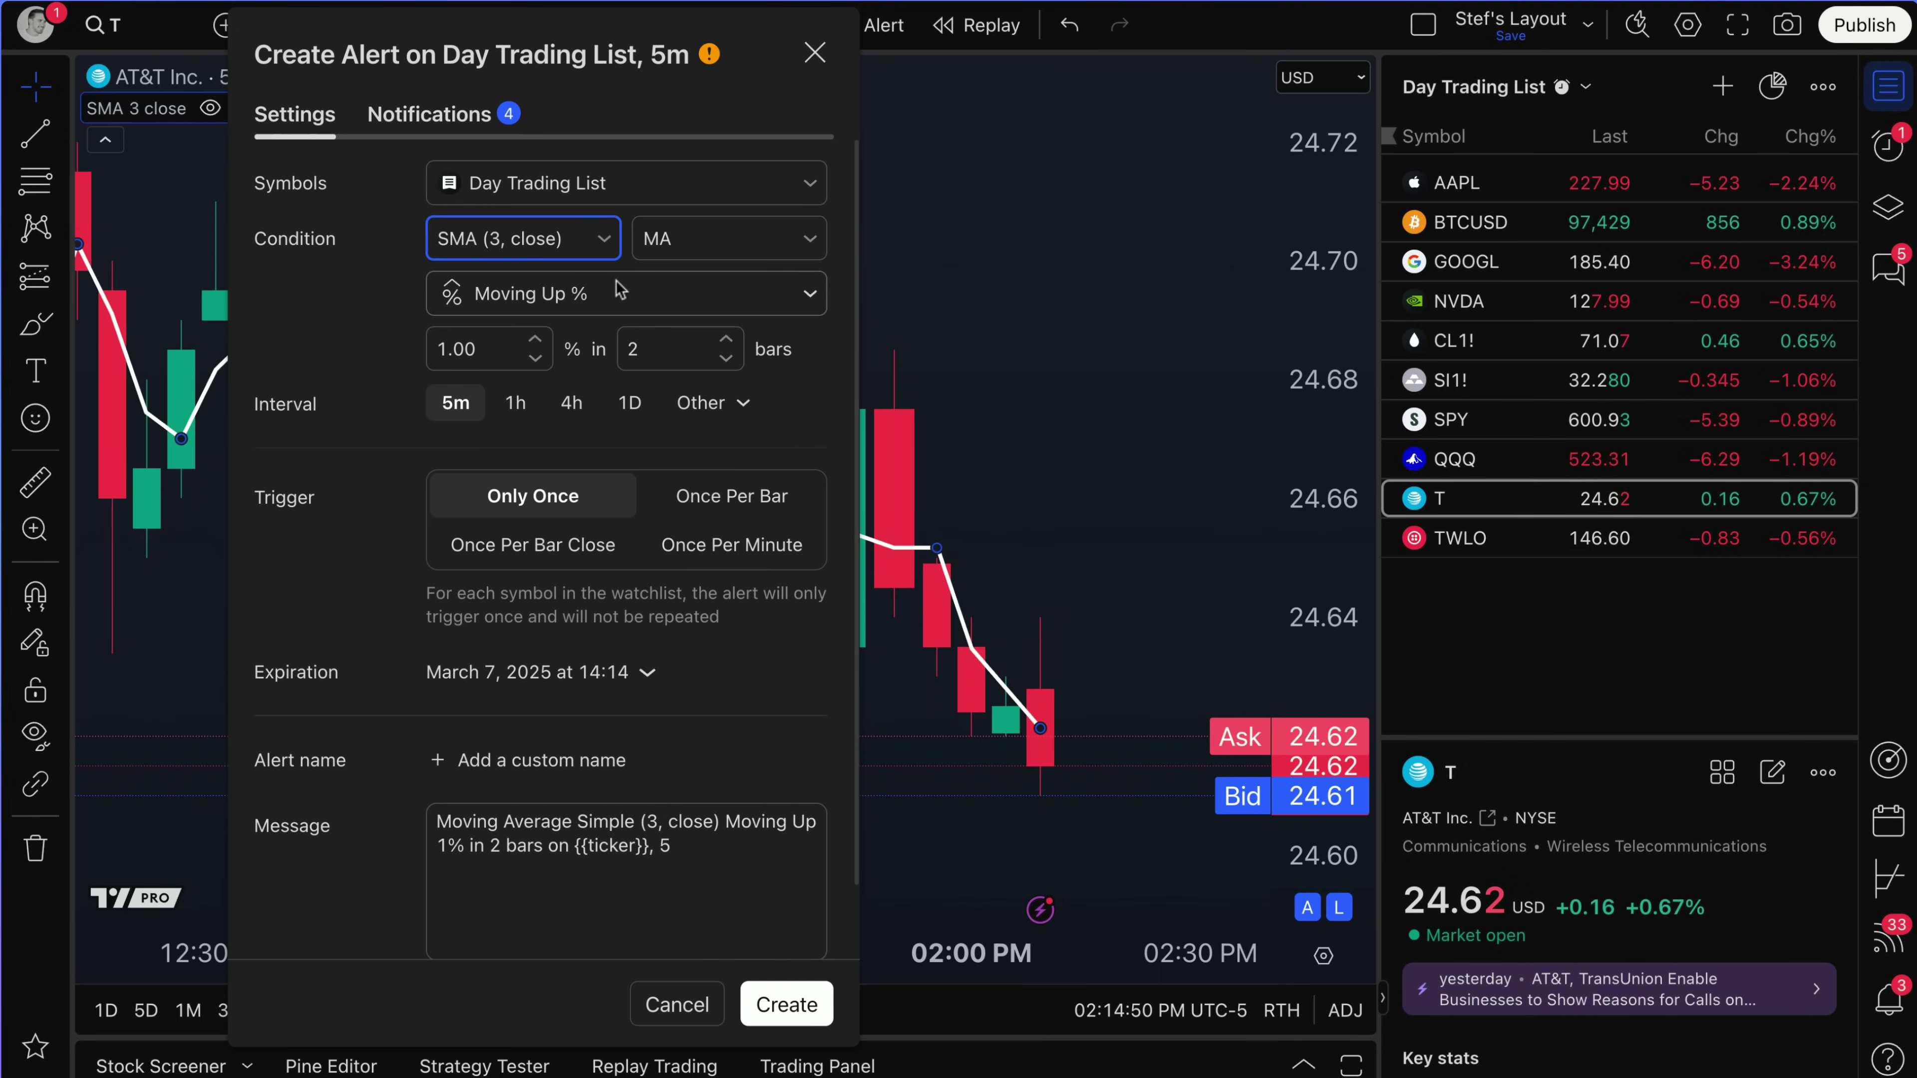
Step: Set the alert condition to Crossing, compared against SMA (3, close)
{"action": "left_click", "coordinate": [653, 293]}
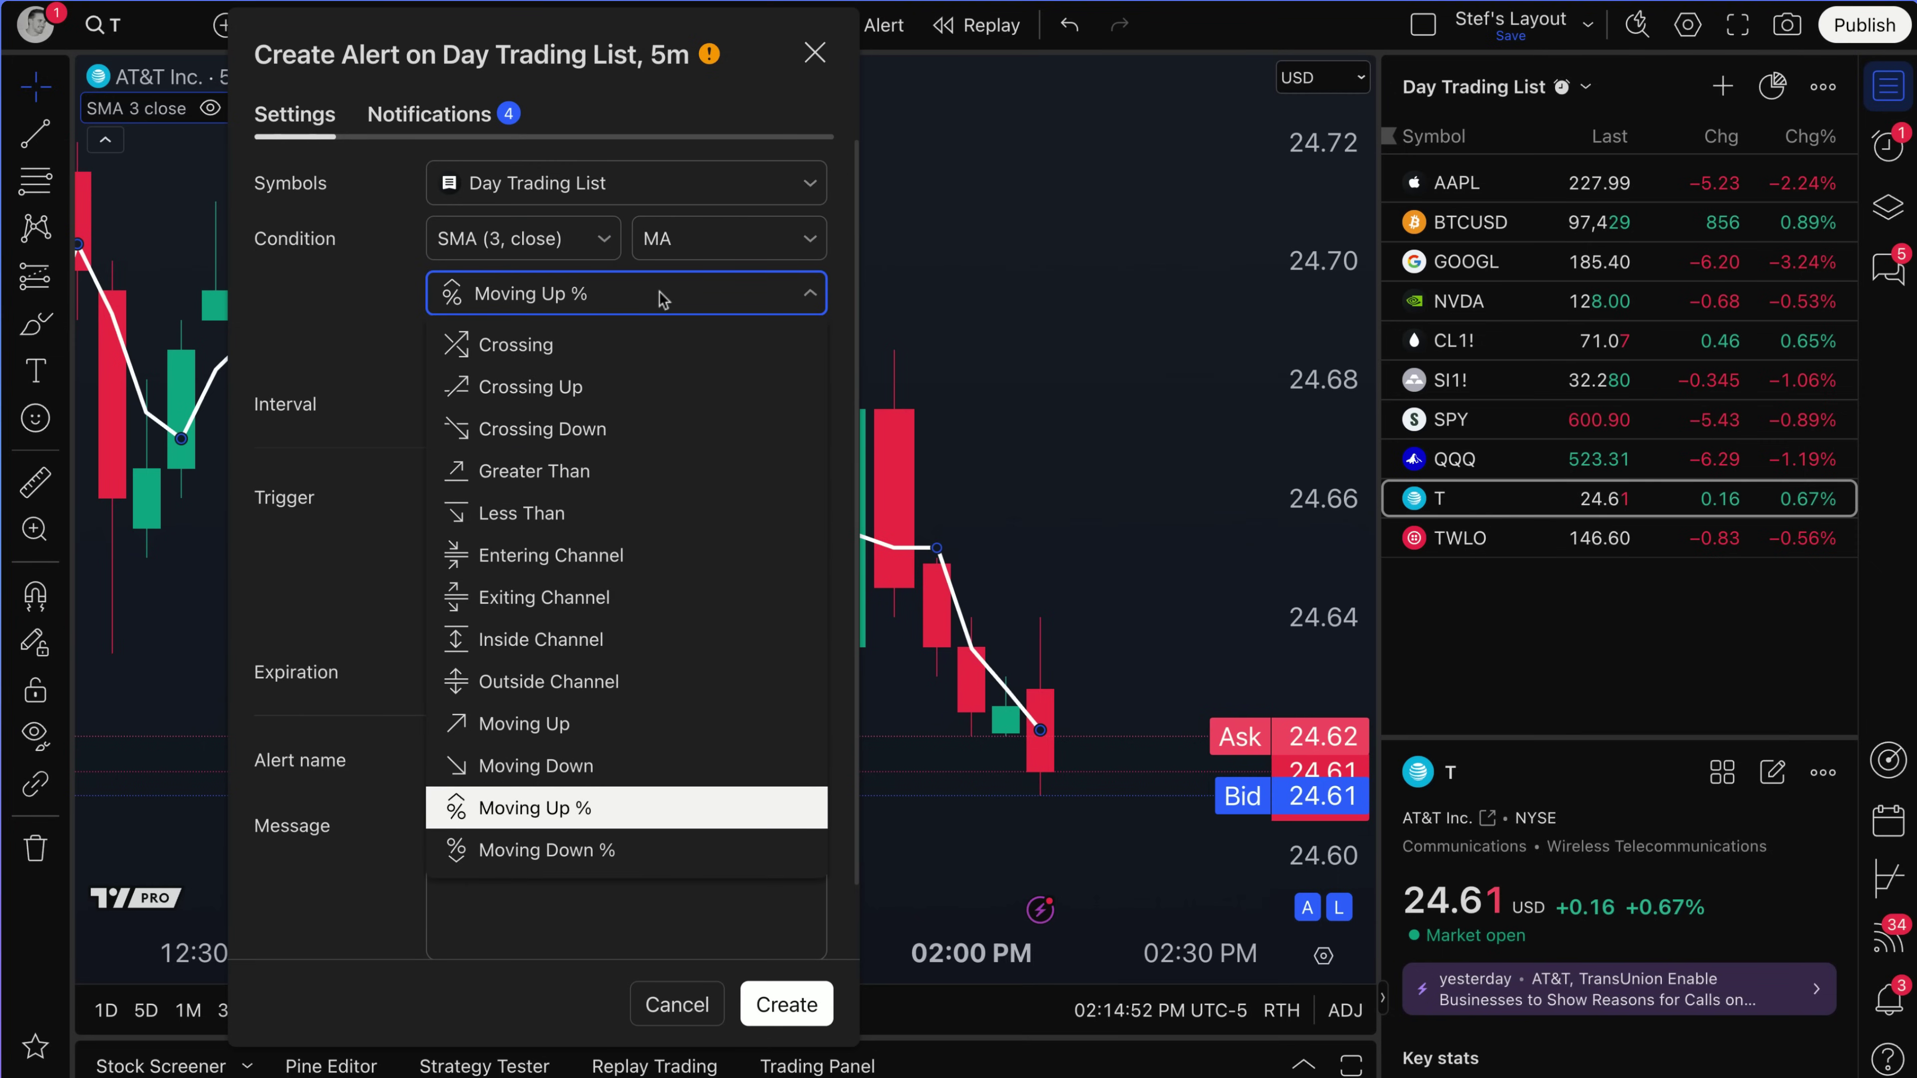
{"action": "left_click", "coordinate": [634, 355]}
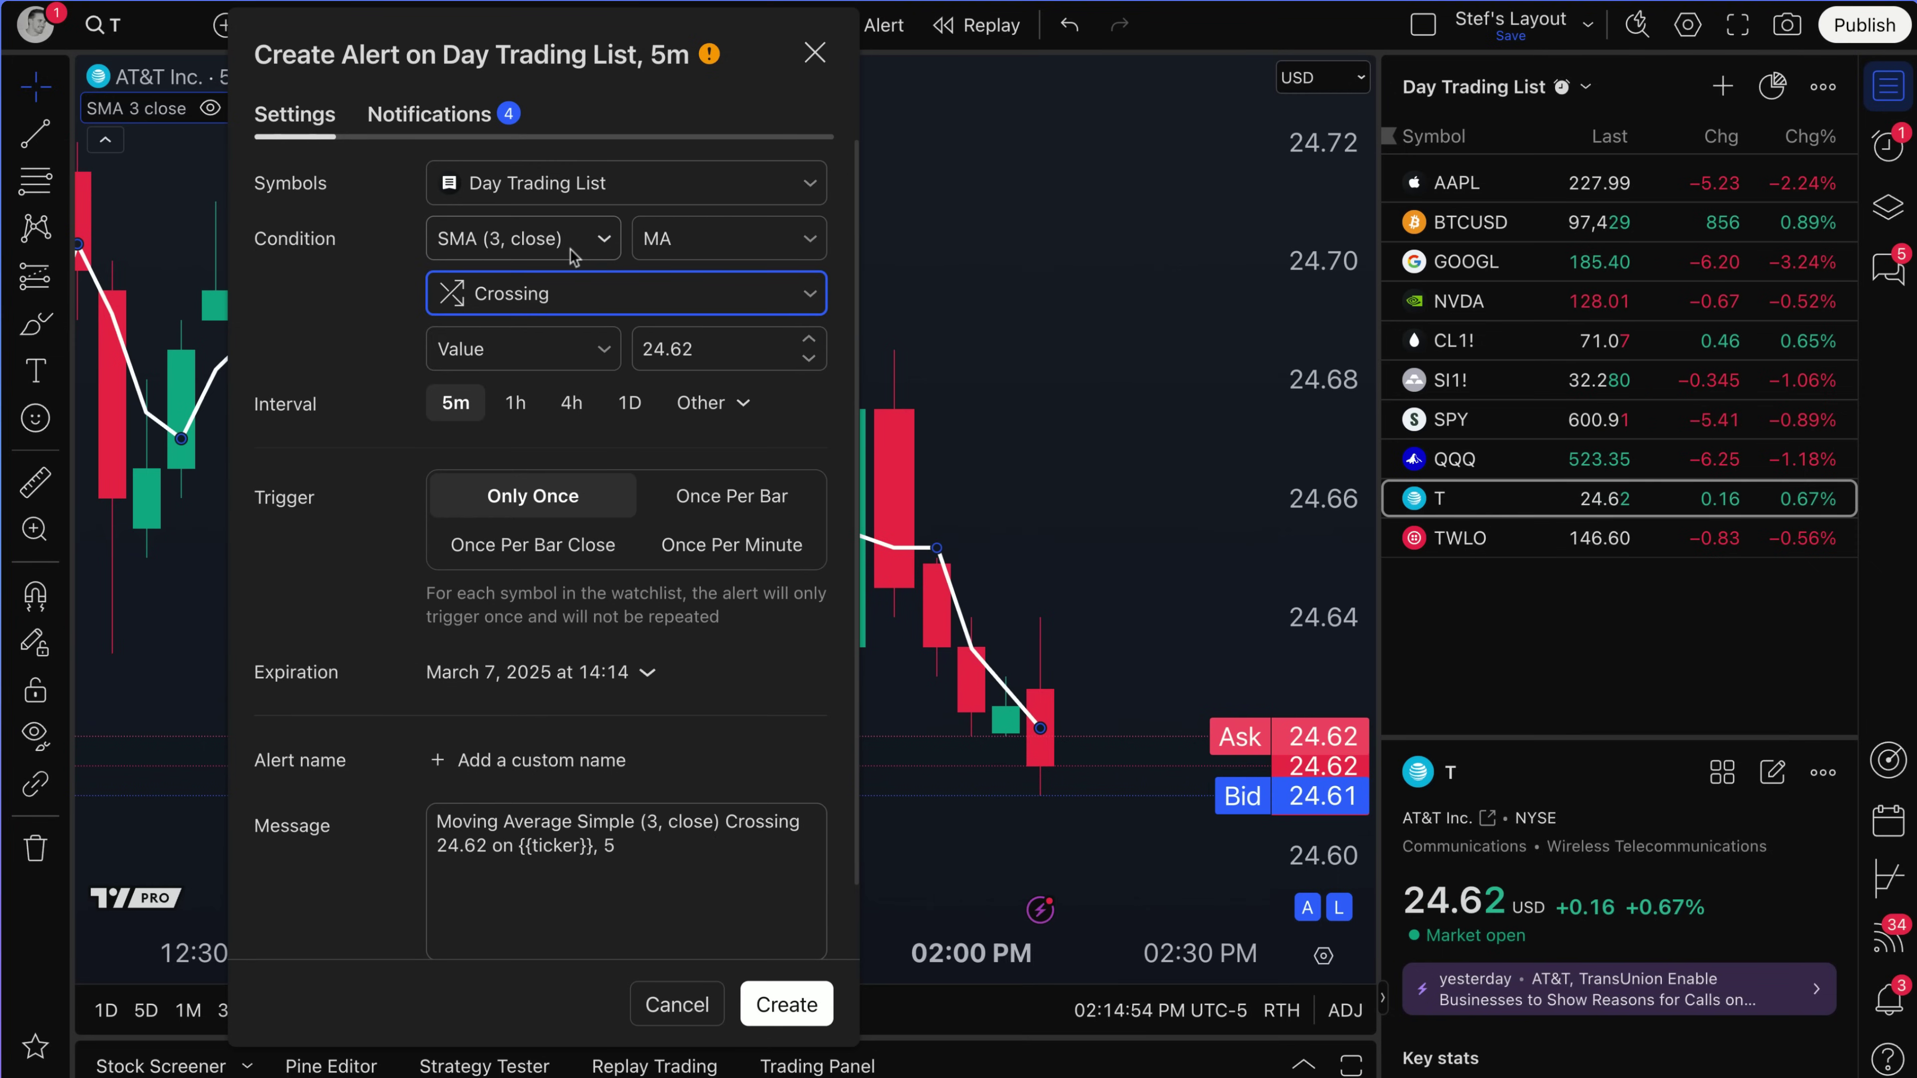
{"action": "left_click", "coordinate": [562, 348]}
{"action": "left_click", "coordinate": [563, 442]}
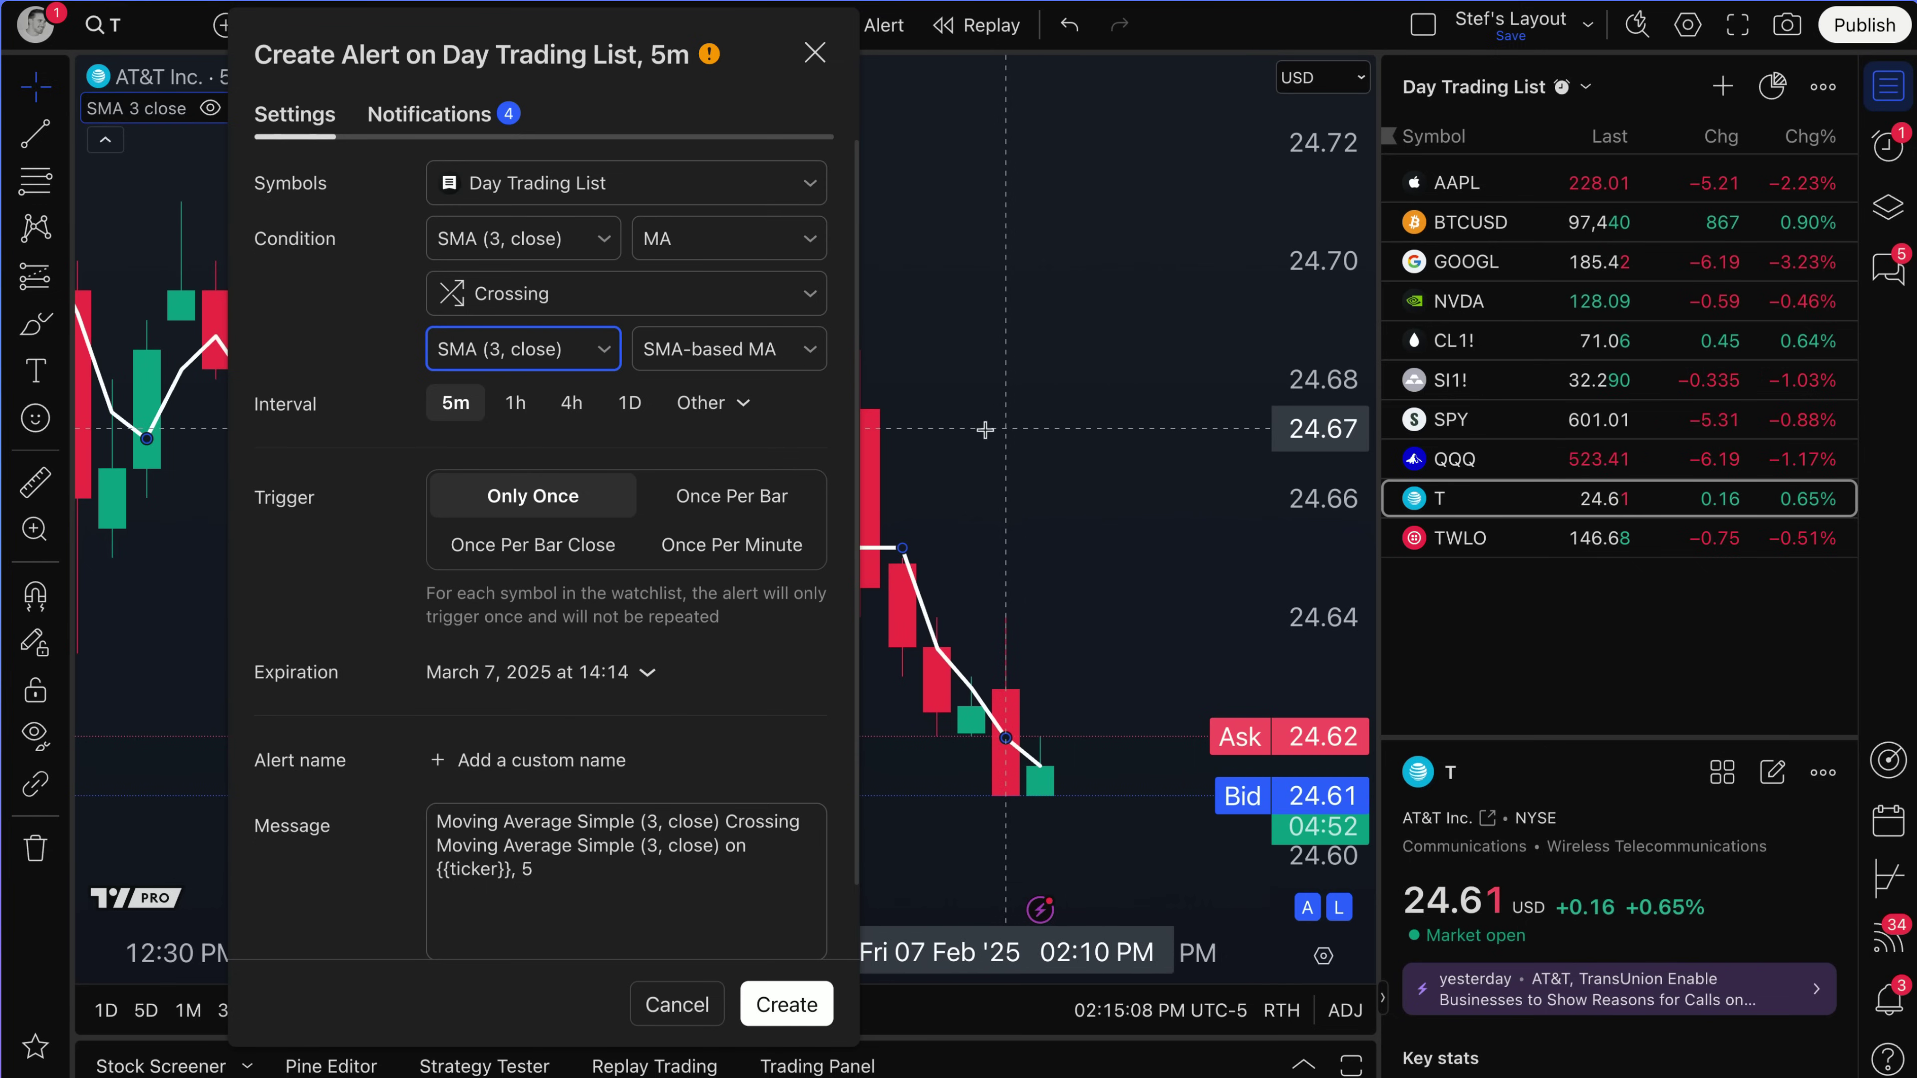
Step: Set the alert's operator to Greater Than and its comparison target to Value
{"action": "left_click", "coordinate": [660, 298]}
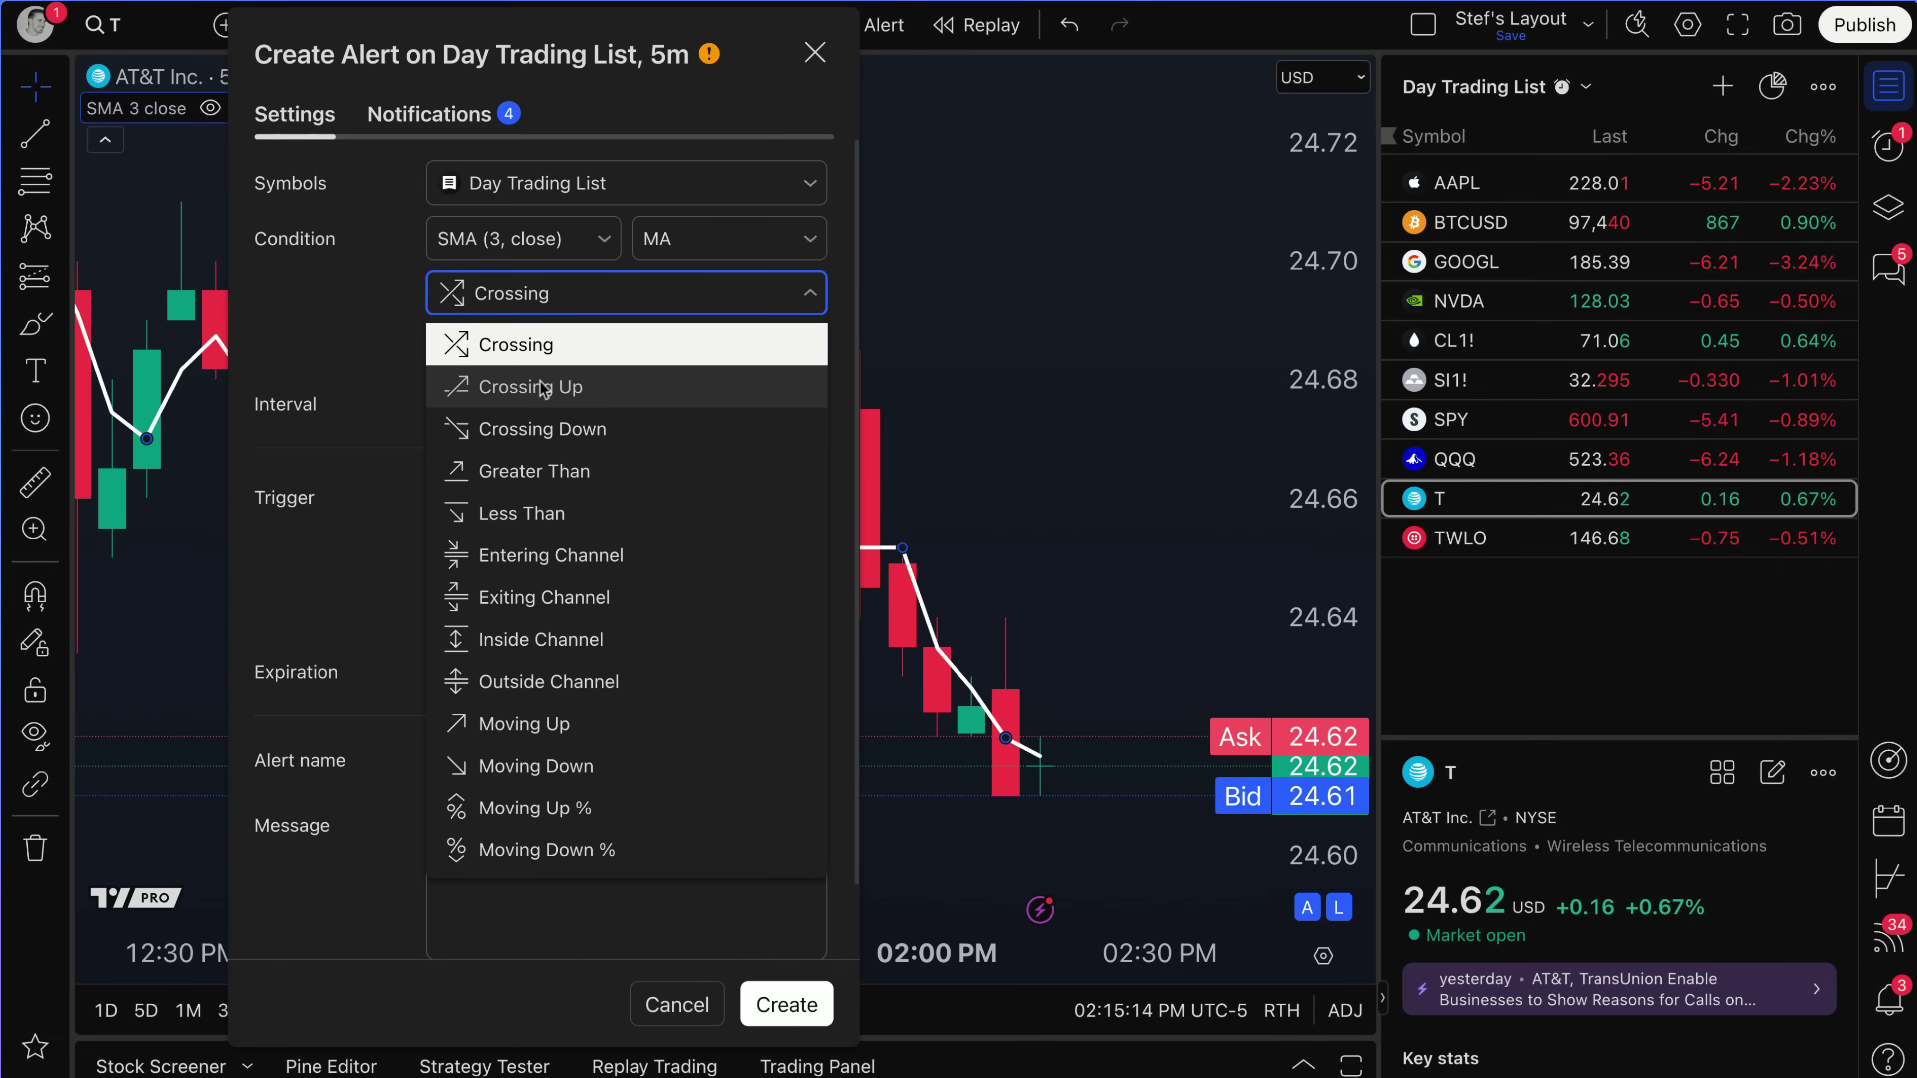
{"action": "left_click", "coordinate": [556, 471]}
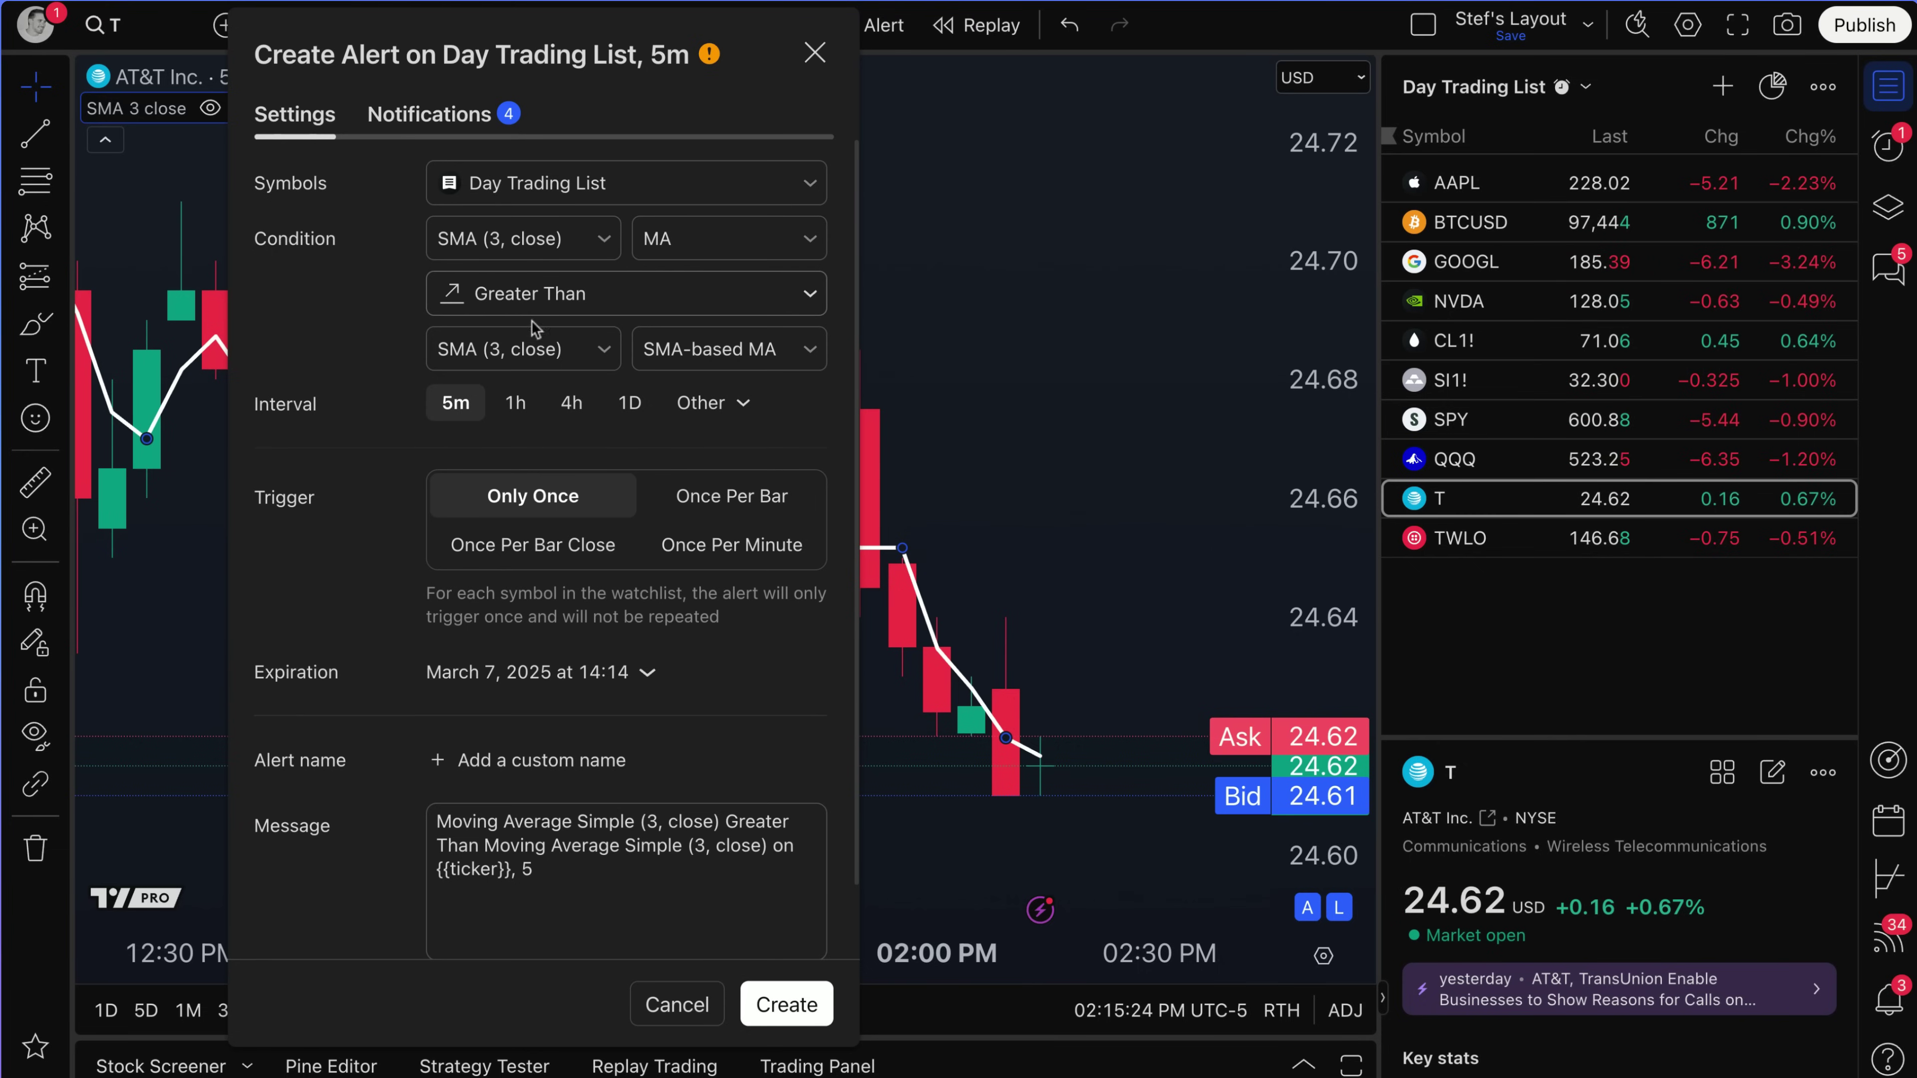
{"action": "left_click", "coordinate": [528, 349]}
{"action": "left_click", "coordinate": [543, 396]}
{"action": "left_click", "coordinate": [664, 350]}
{"action": "left_click_drag", "start_coordinate": [703, 350], "coordinate": [640, 350]}
{"action": "left_click", "coordinate": [655, 351]}
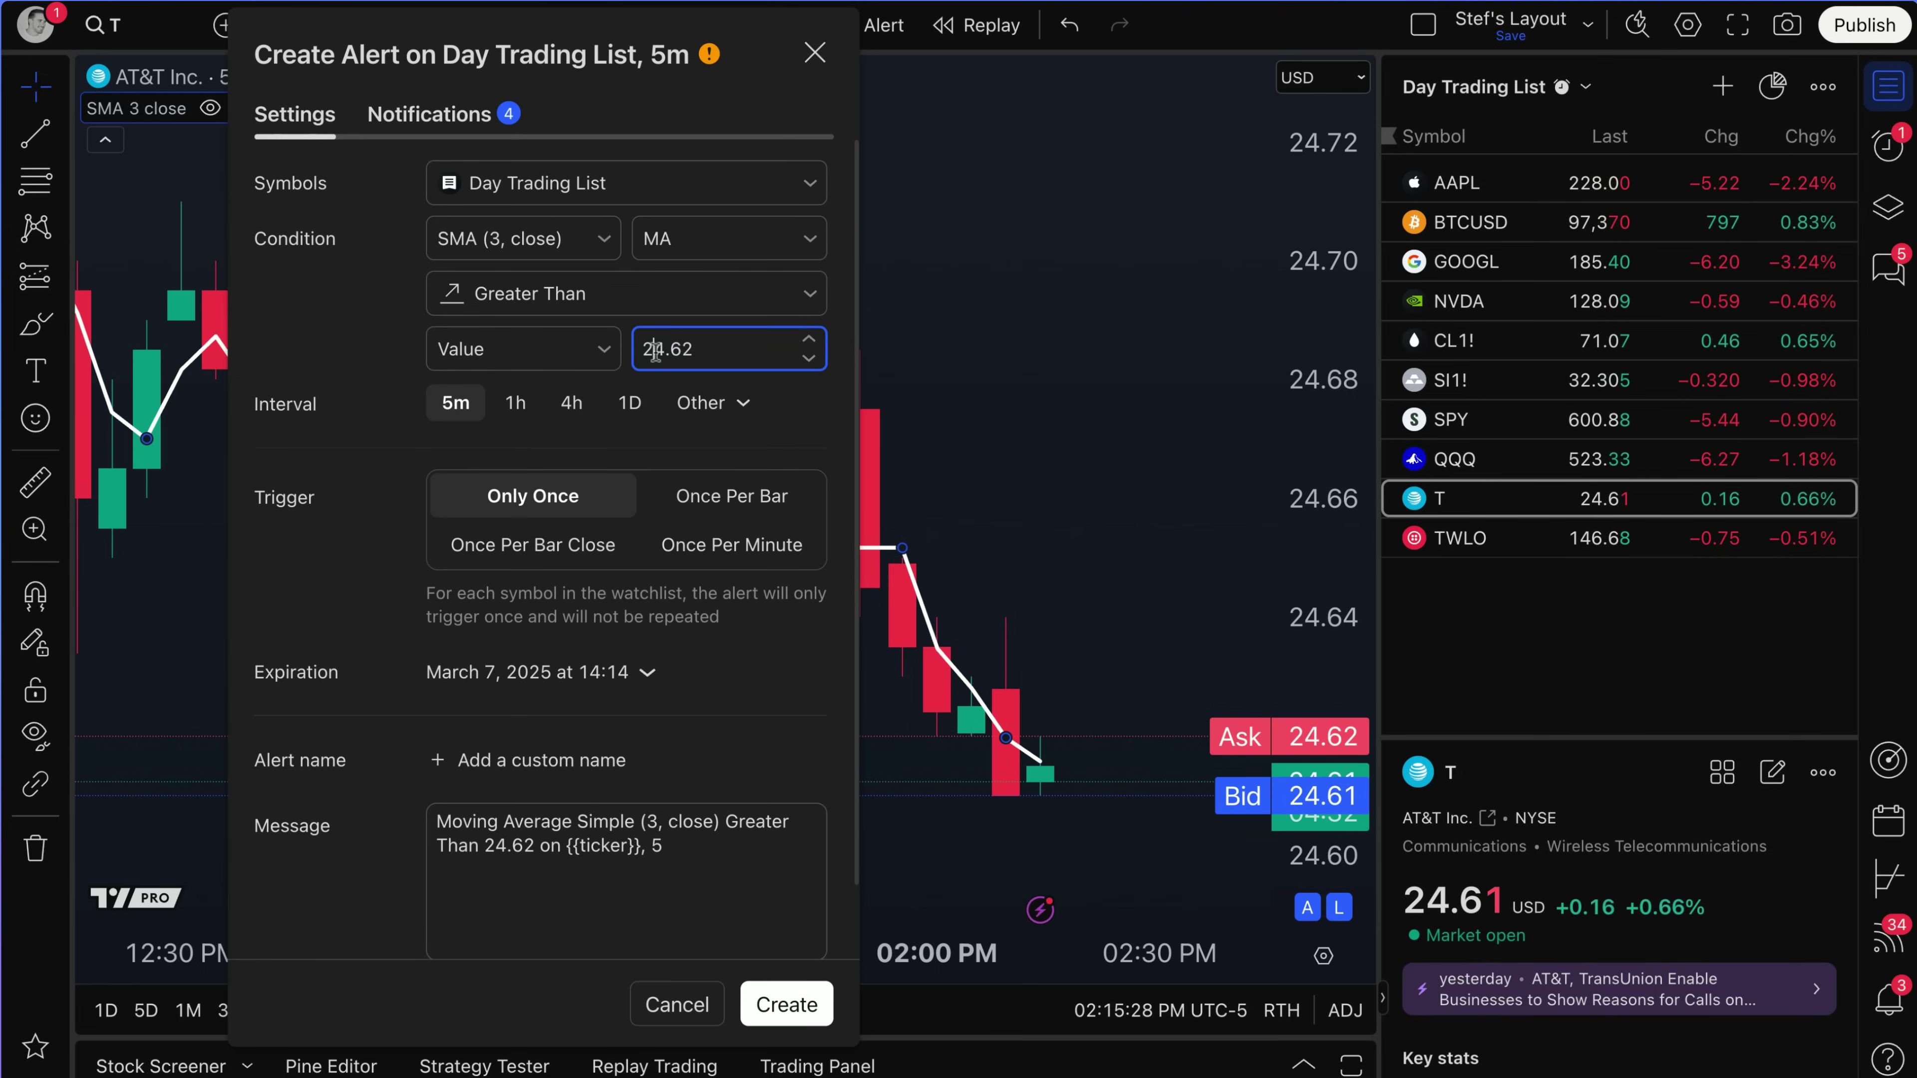
Step: Change the alert's comparison target to SMA (3, close) with the SMA-based MA plot
{"action": "left_click", "coordinate": [545, 357]}
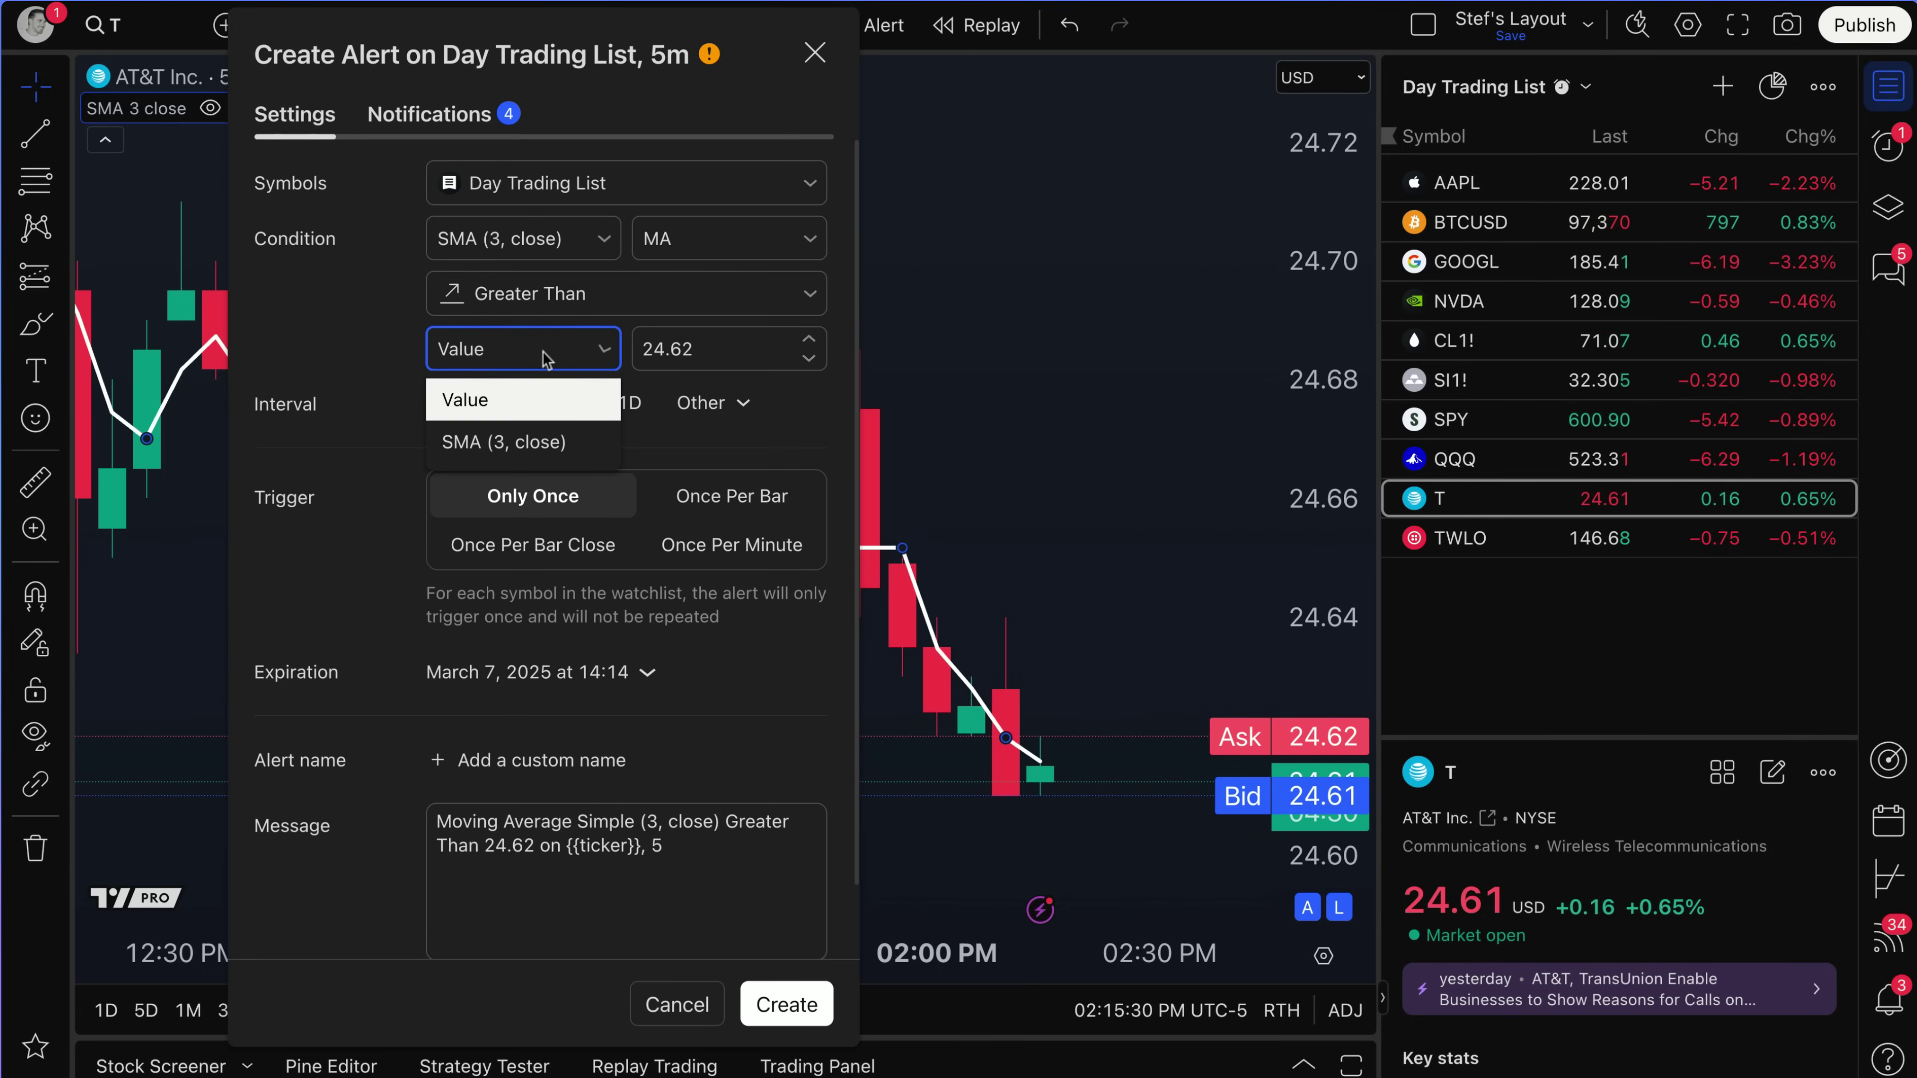
{"action": "left_click", "coordinate": [545, 443]}
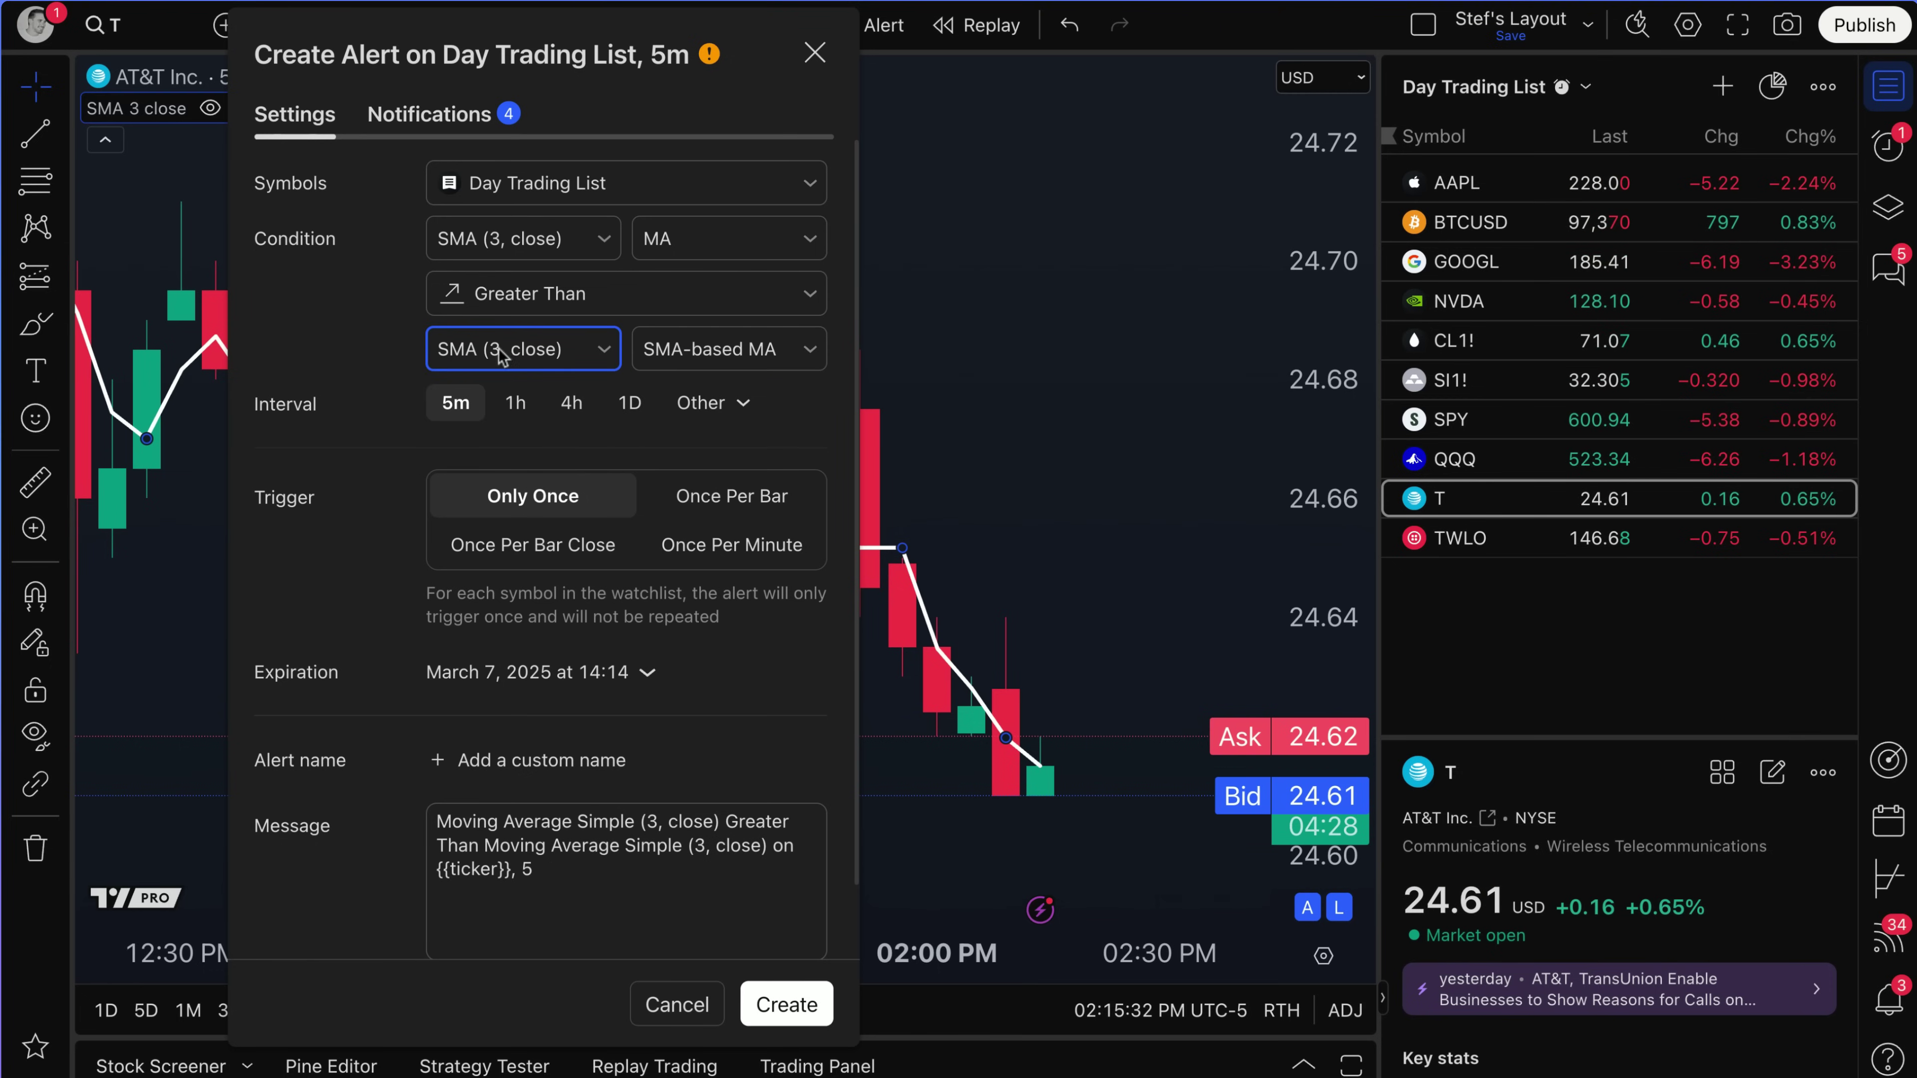
{"action": "left_click", "coordinate": [732, 358]}
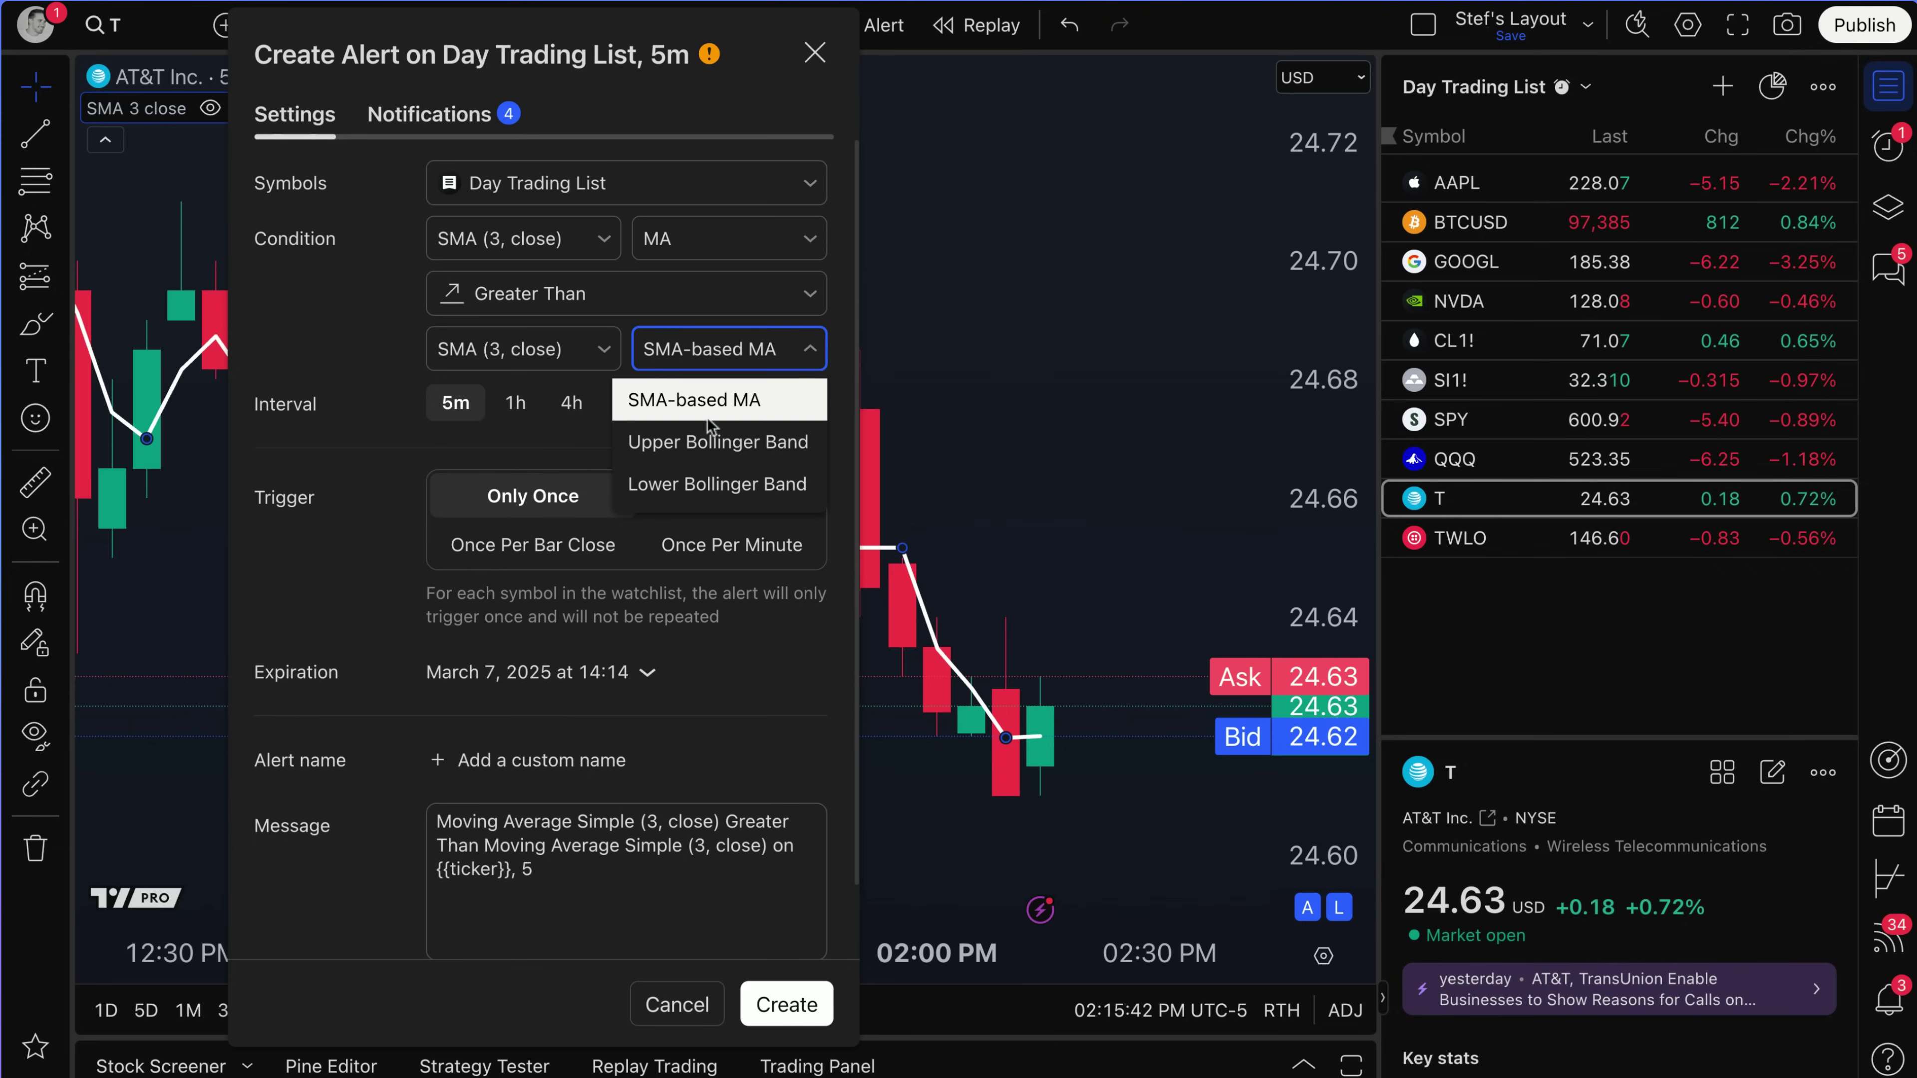
{"action": "left_click", "coordinate": [697, 399]}
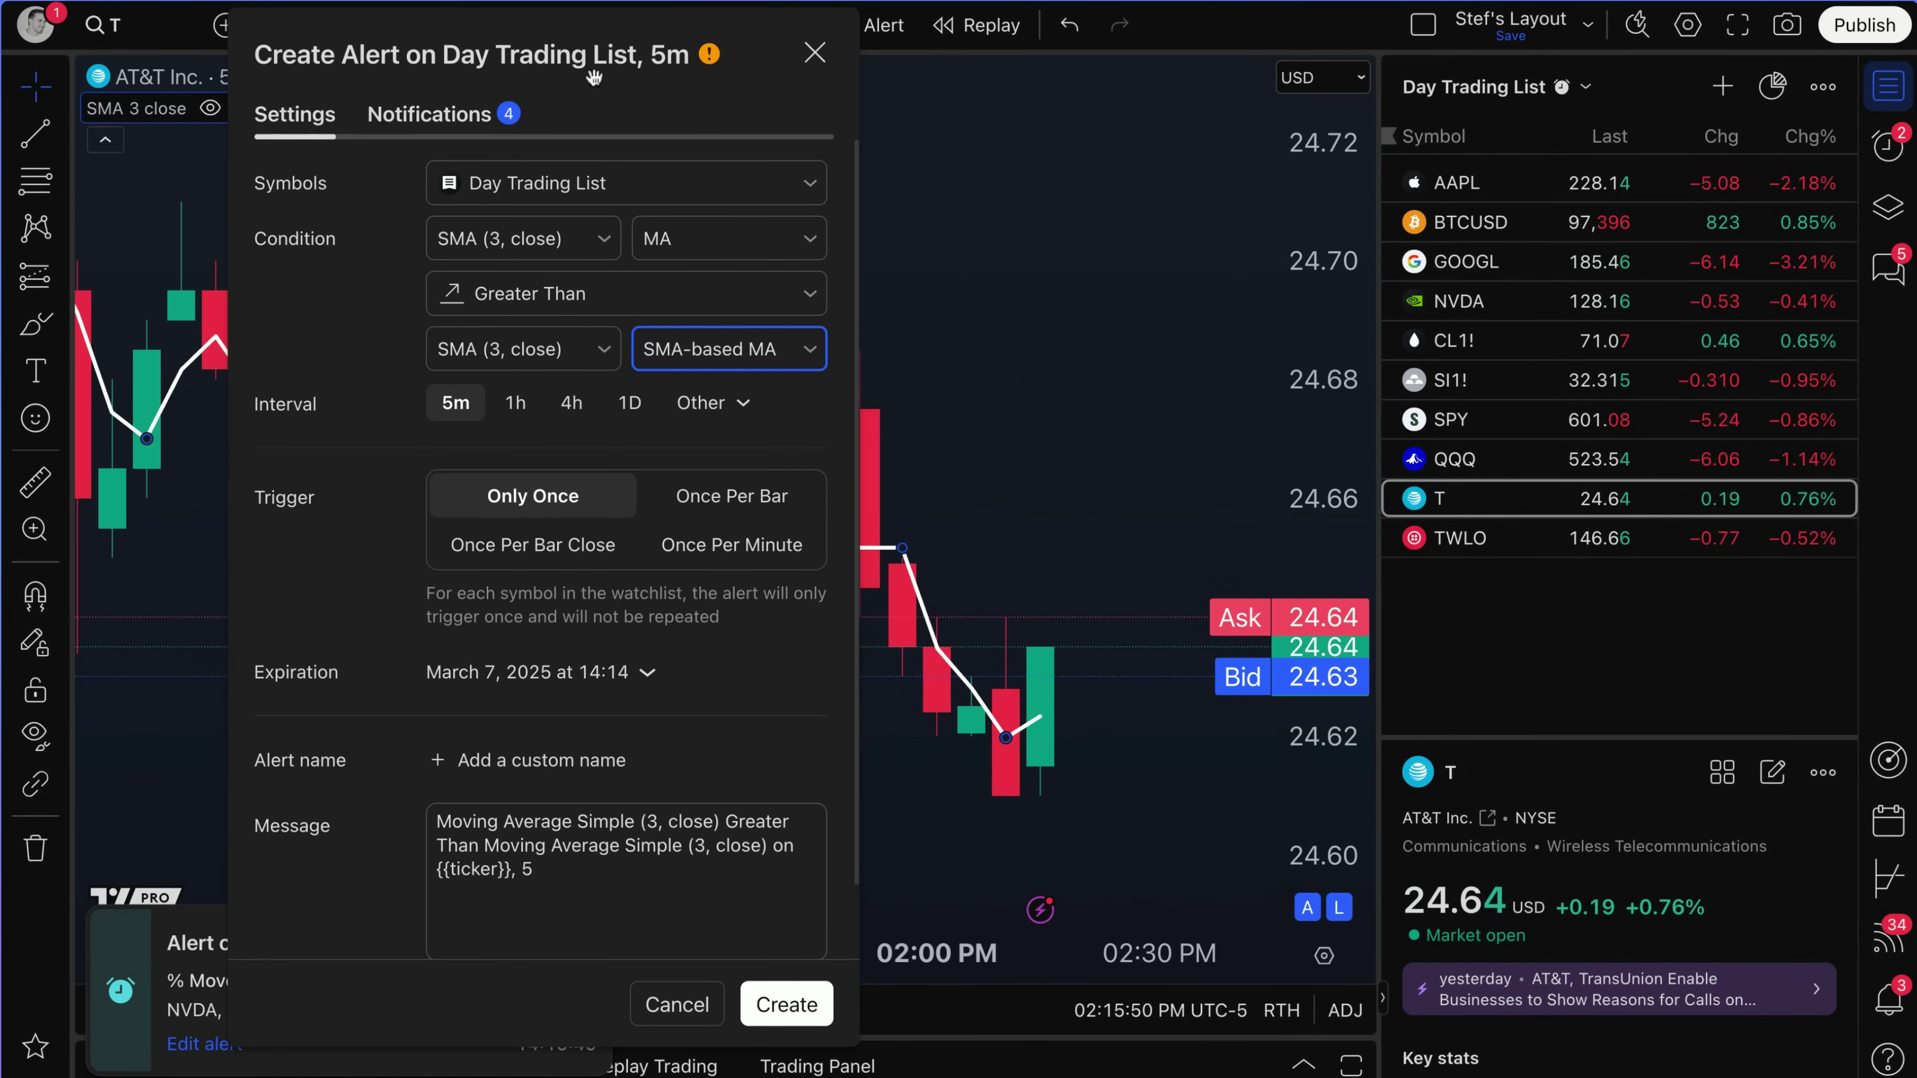
Step: Try the 1D interval for the alert, browse the other minute, hour and day intervals, and return to 5m
{"action": "left_click_drag", "start_coordinate": [594, 75], "coordinate": [959, 71]}
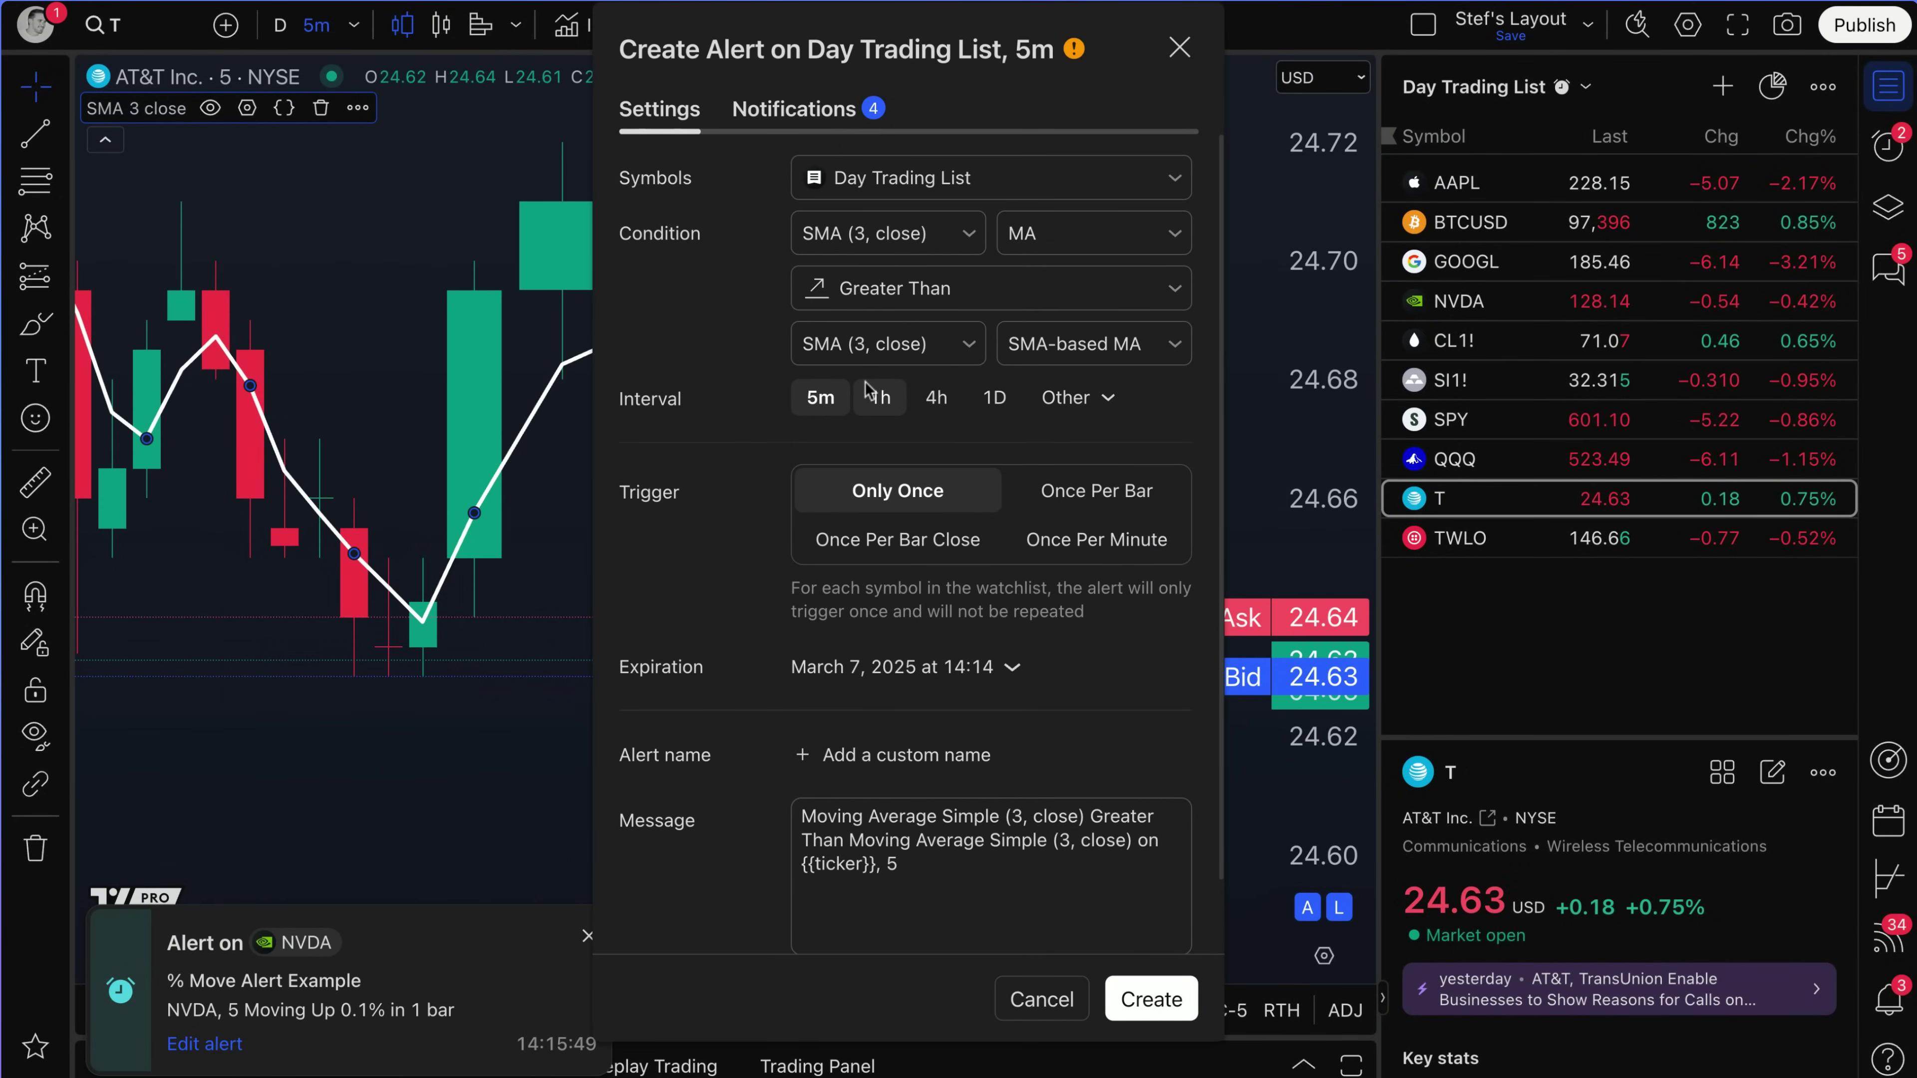
{"action": "left_click", "coordinate": [995, 401]}
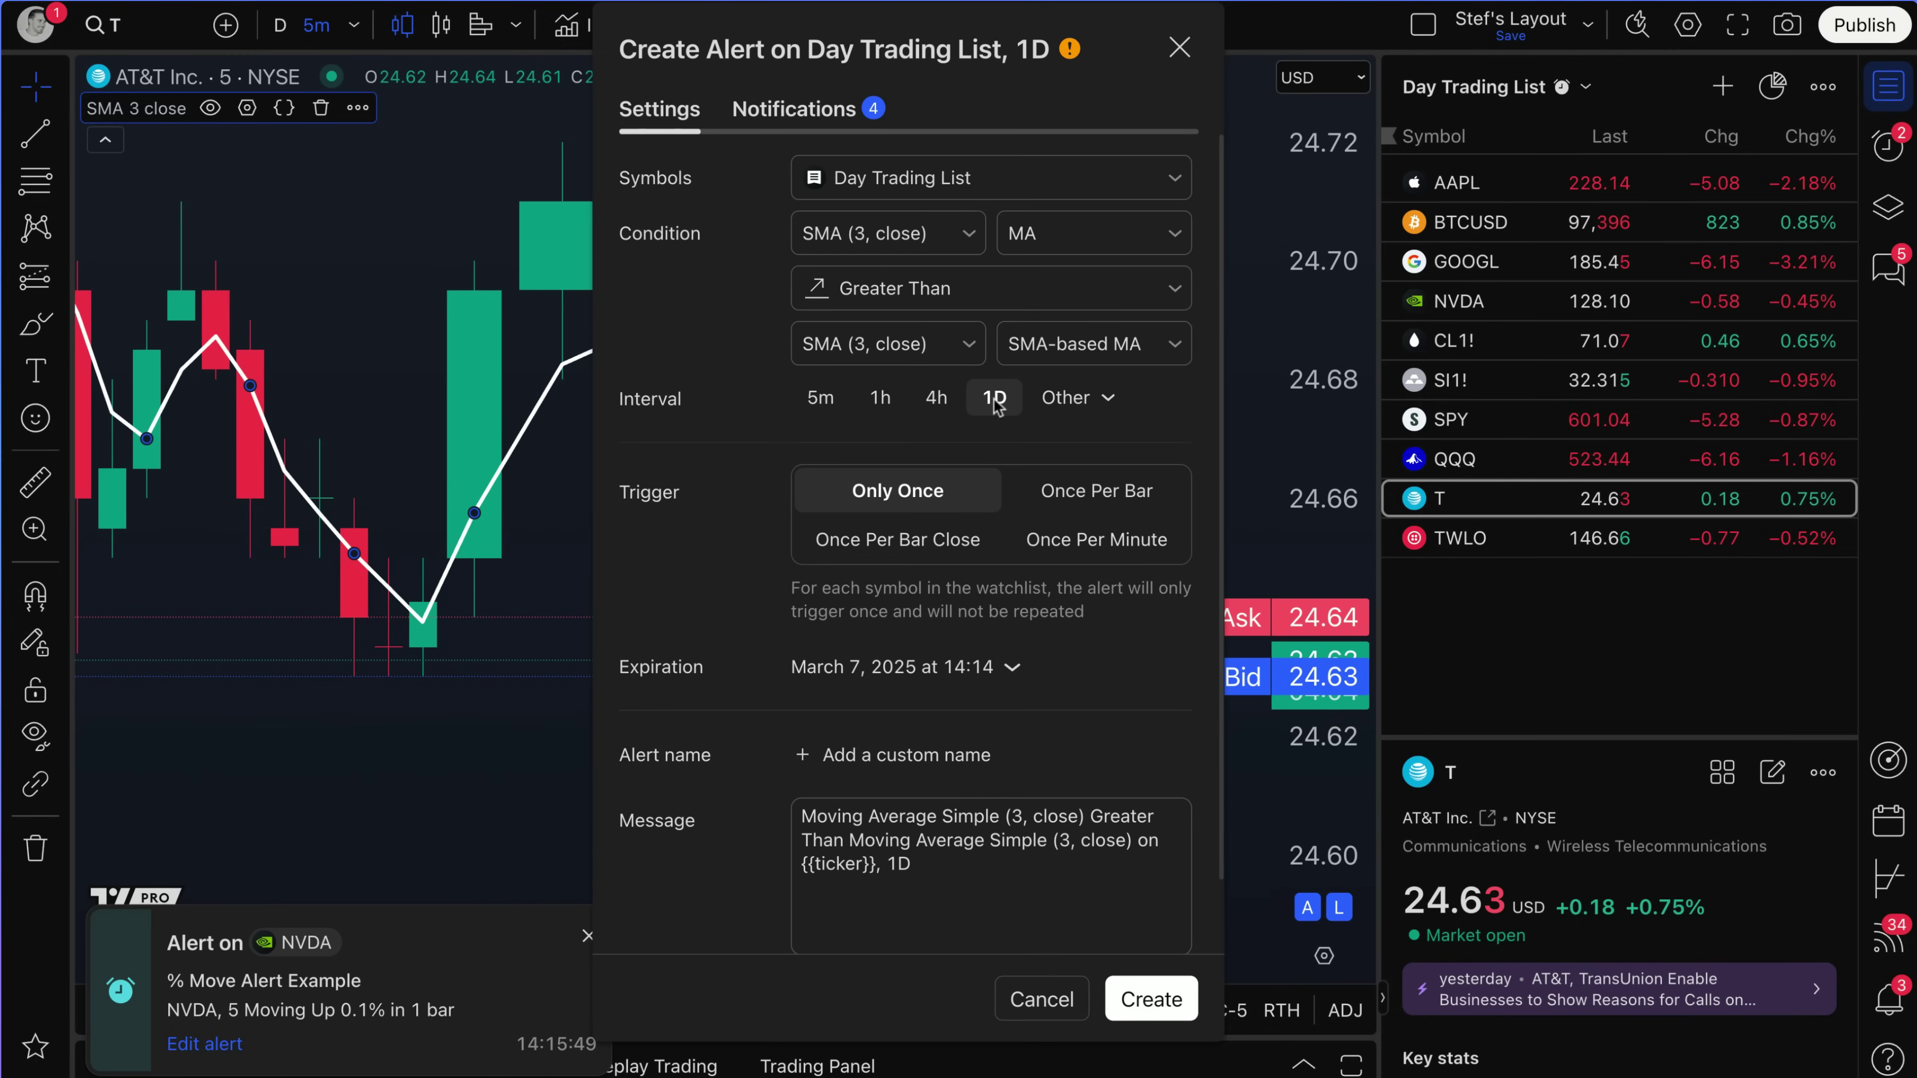
{"action": "left_click", "coordinate": [1098, 398]}
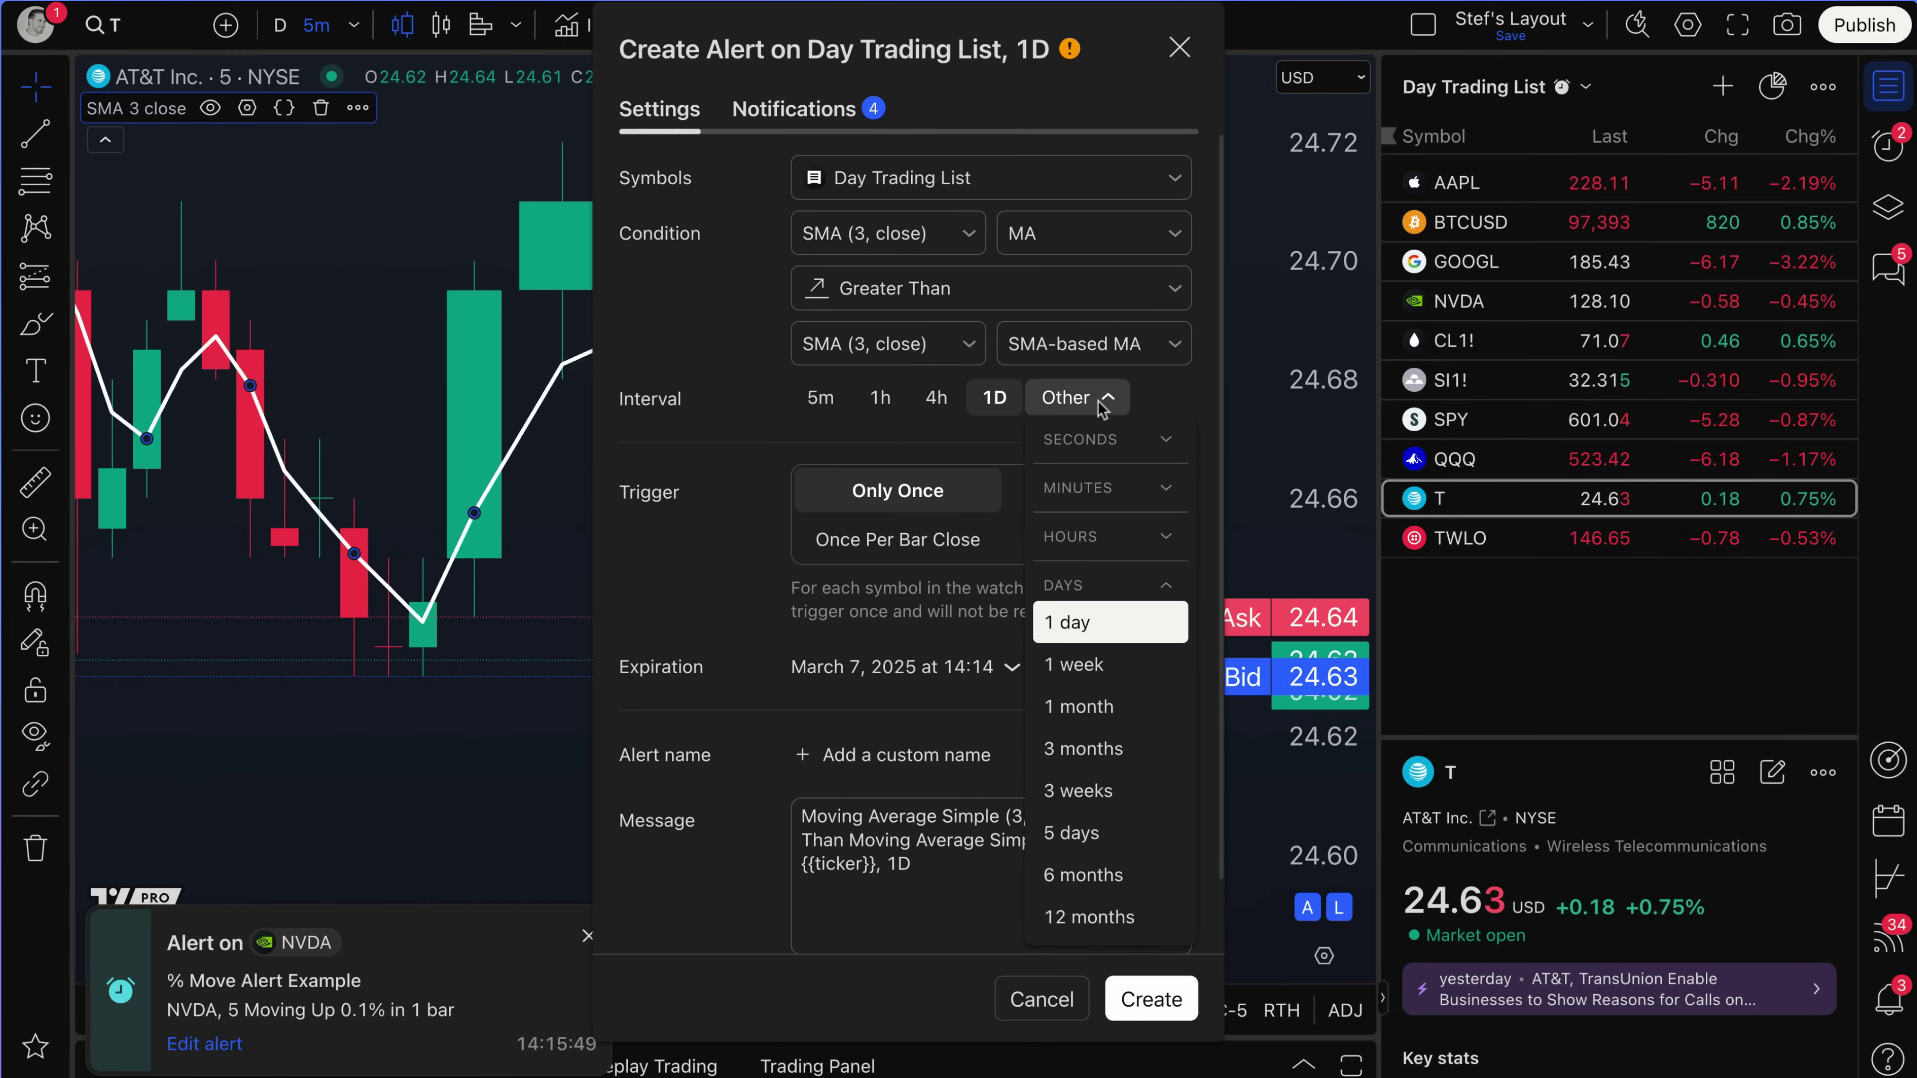
{"action": "left_click", "coordinate": [1144, 537]}
{"action": "left_click", "coordinate": [1144, 491]}
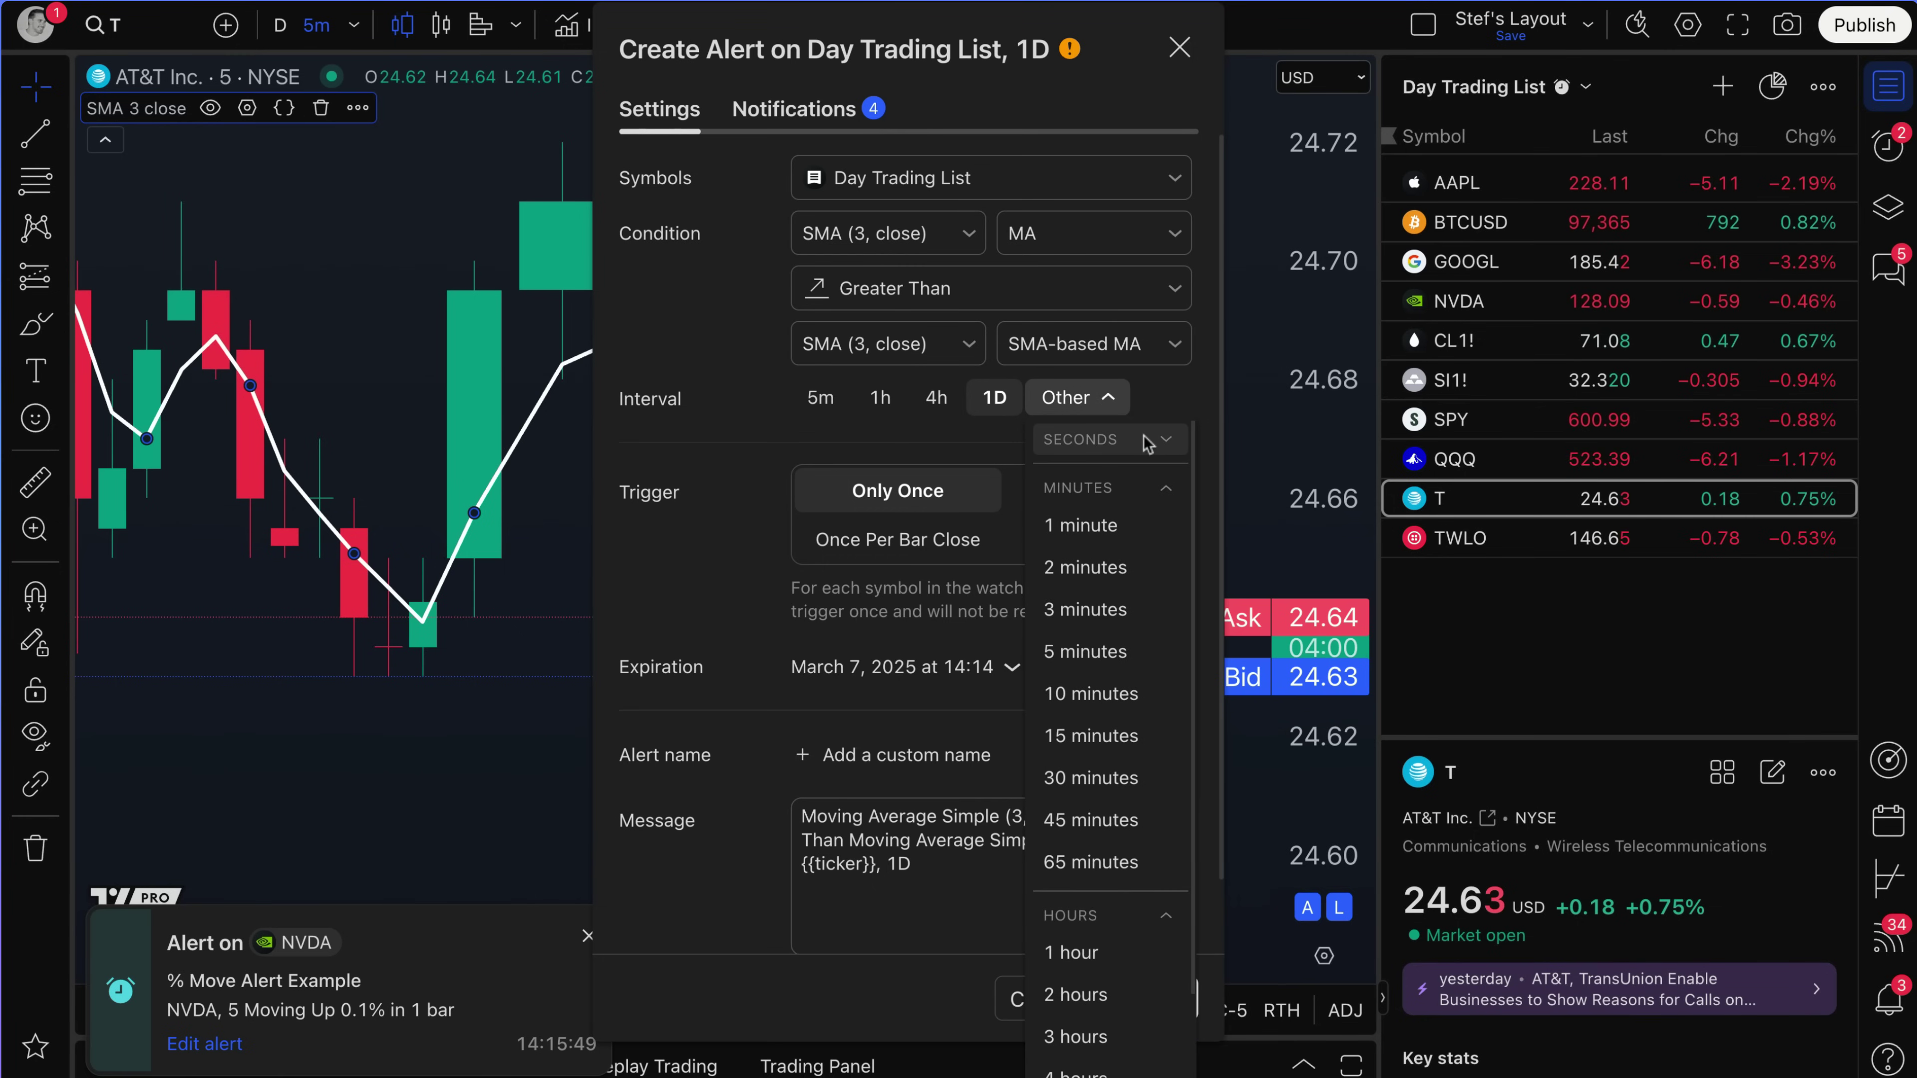
{"action": "left_click", "coordinate": [1144, 491]}
{"action": "left_click", "coordinate": [1144, 536]}
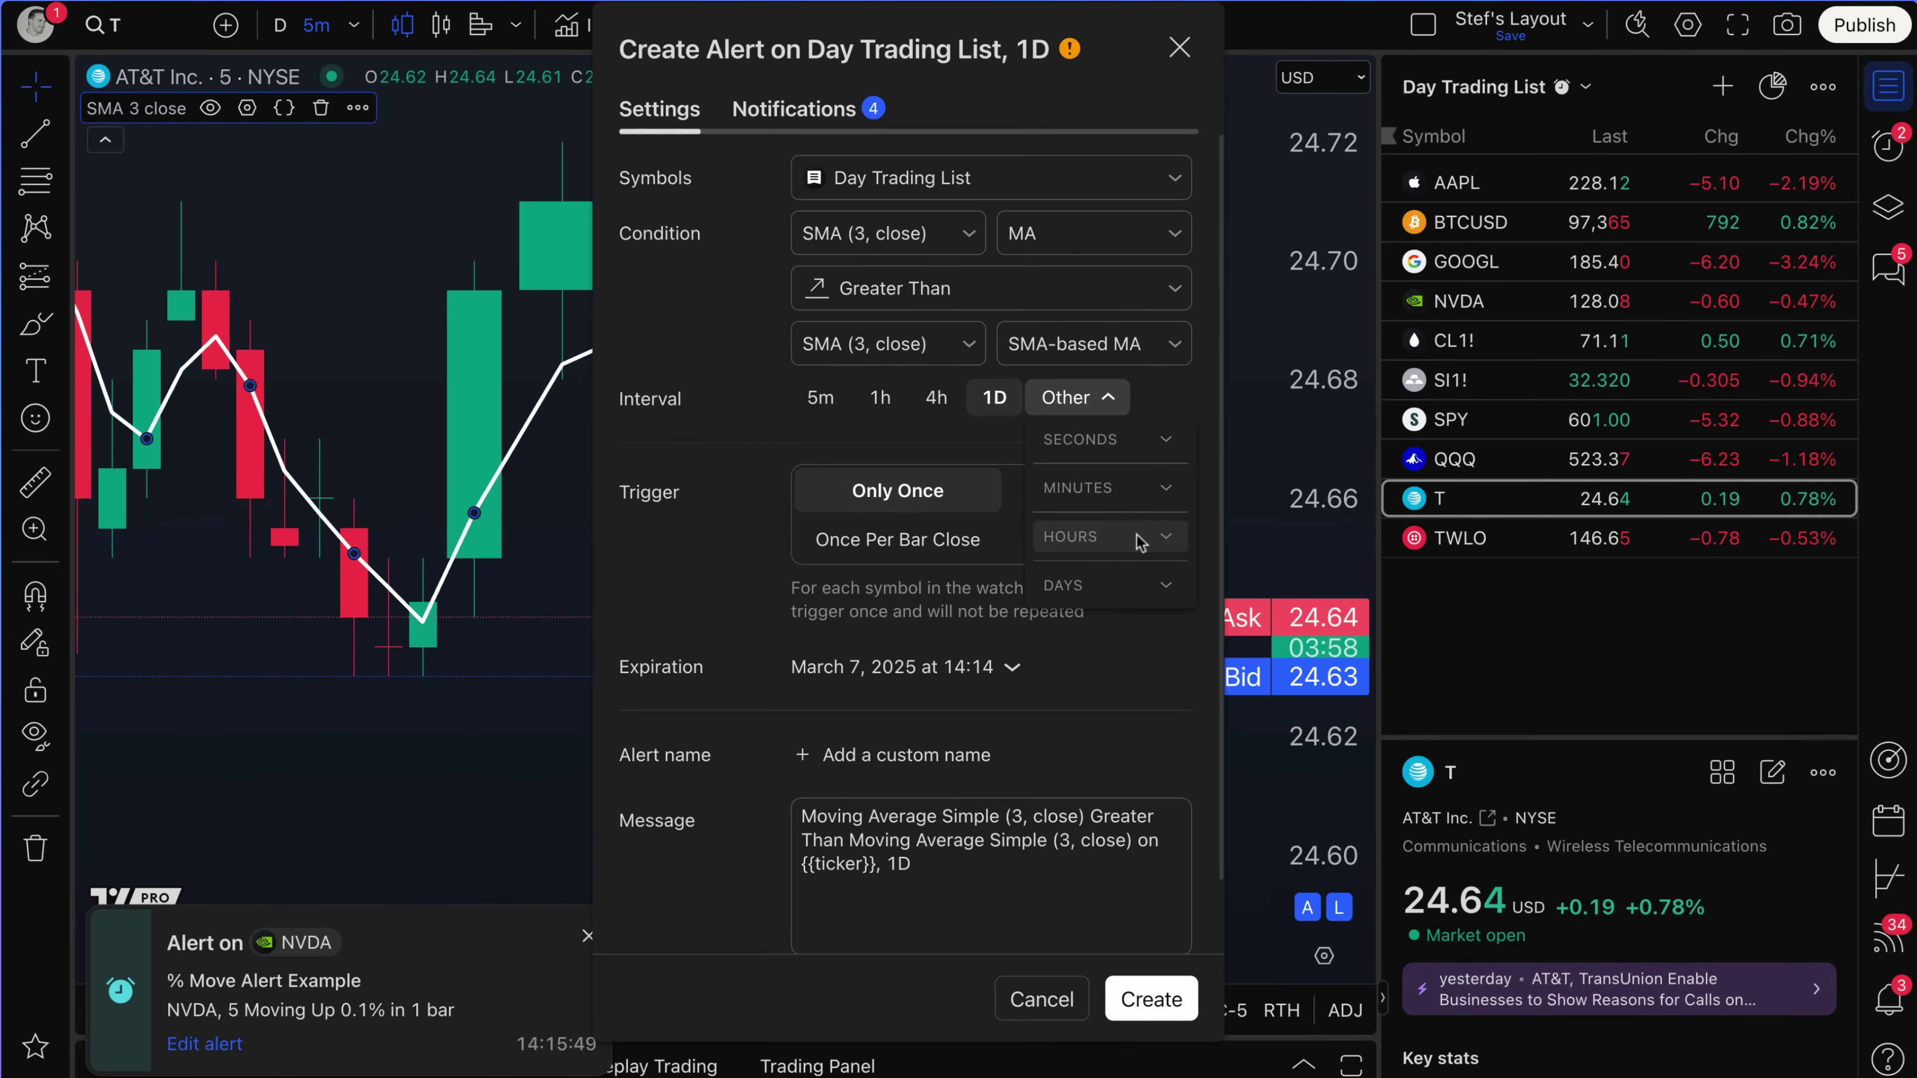
{"action": "left_click", "coordinate": [1145, 585]}
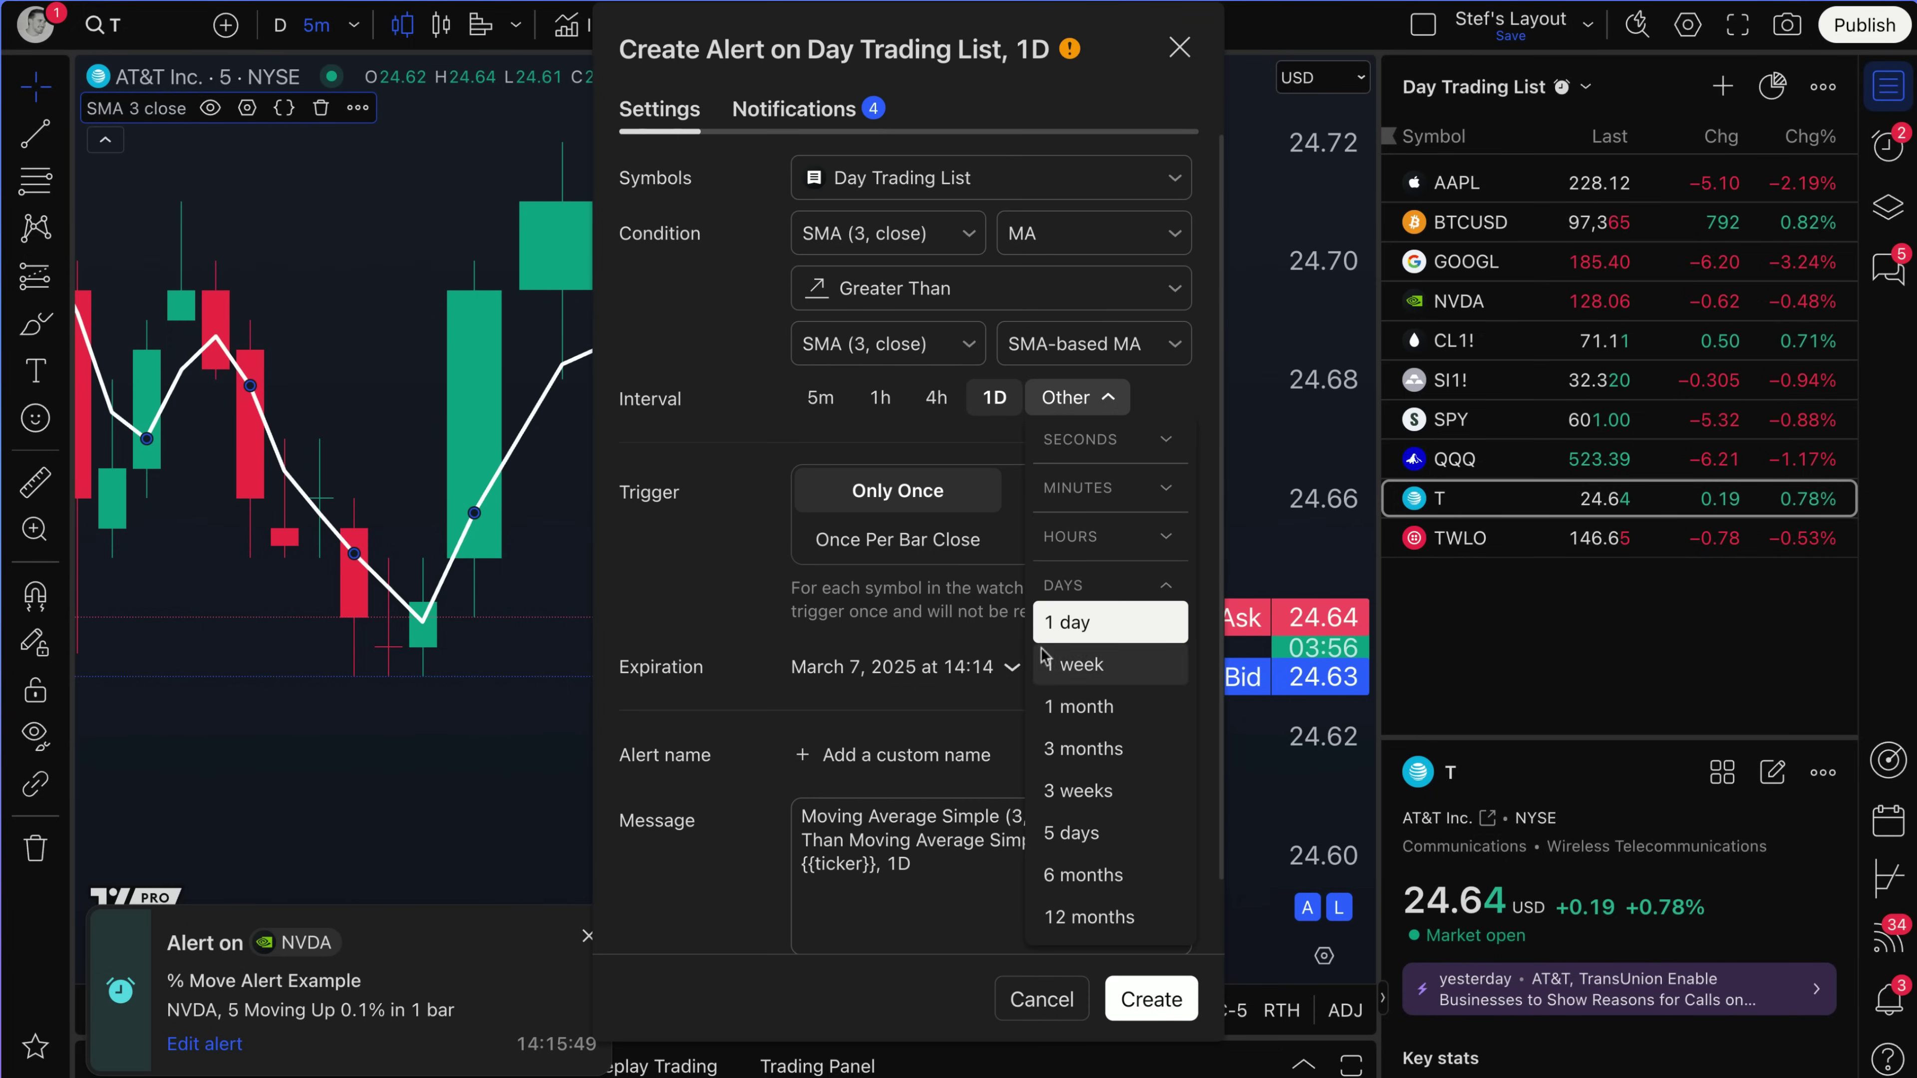
{"action": "left_click", "coordinate": [823, 401]}
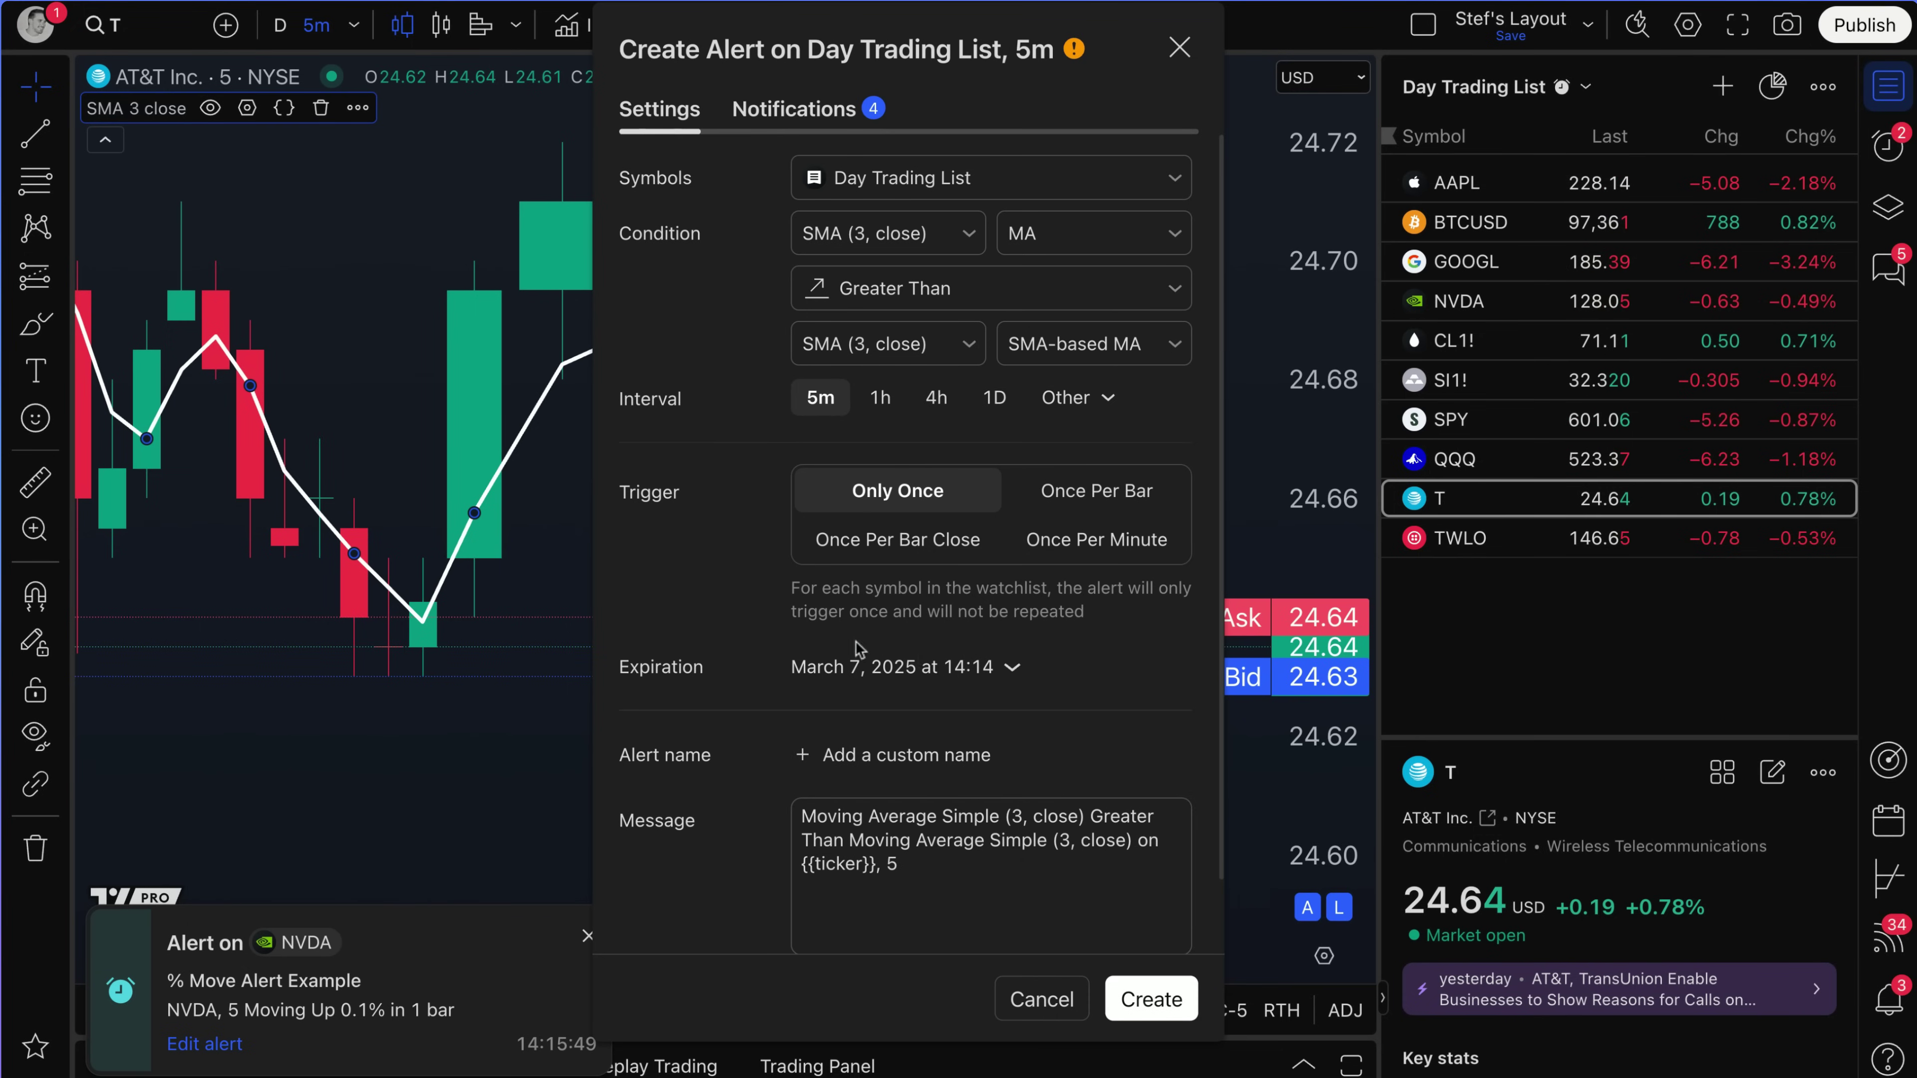
{"action": "left_click", "coordinate": [860, 666]}
{"action": "left_click", "coordinate": [1126, 486]}
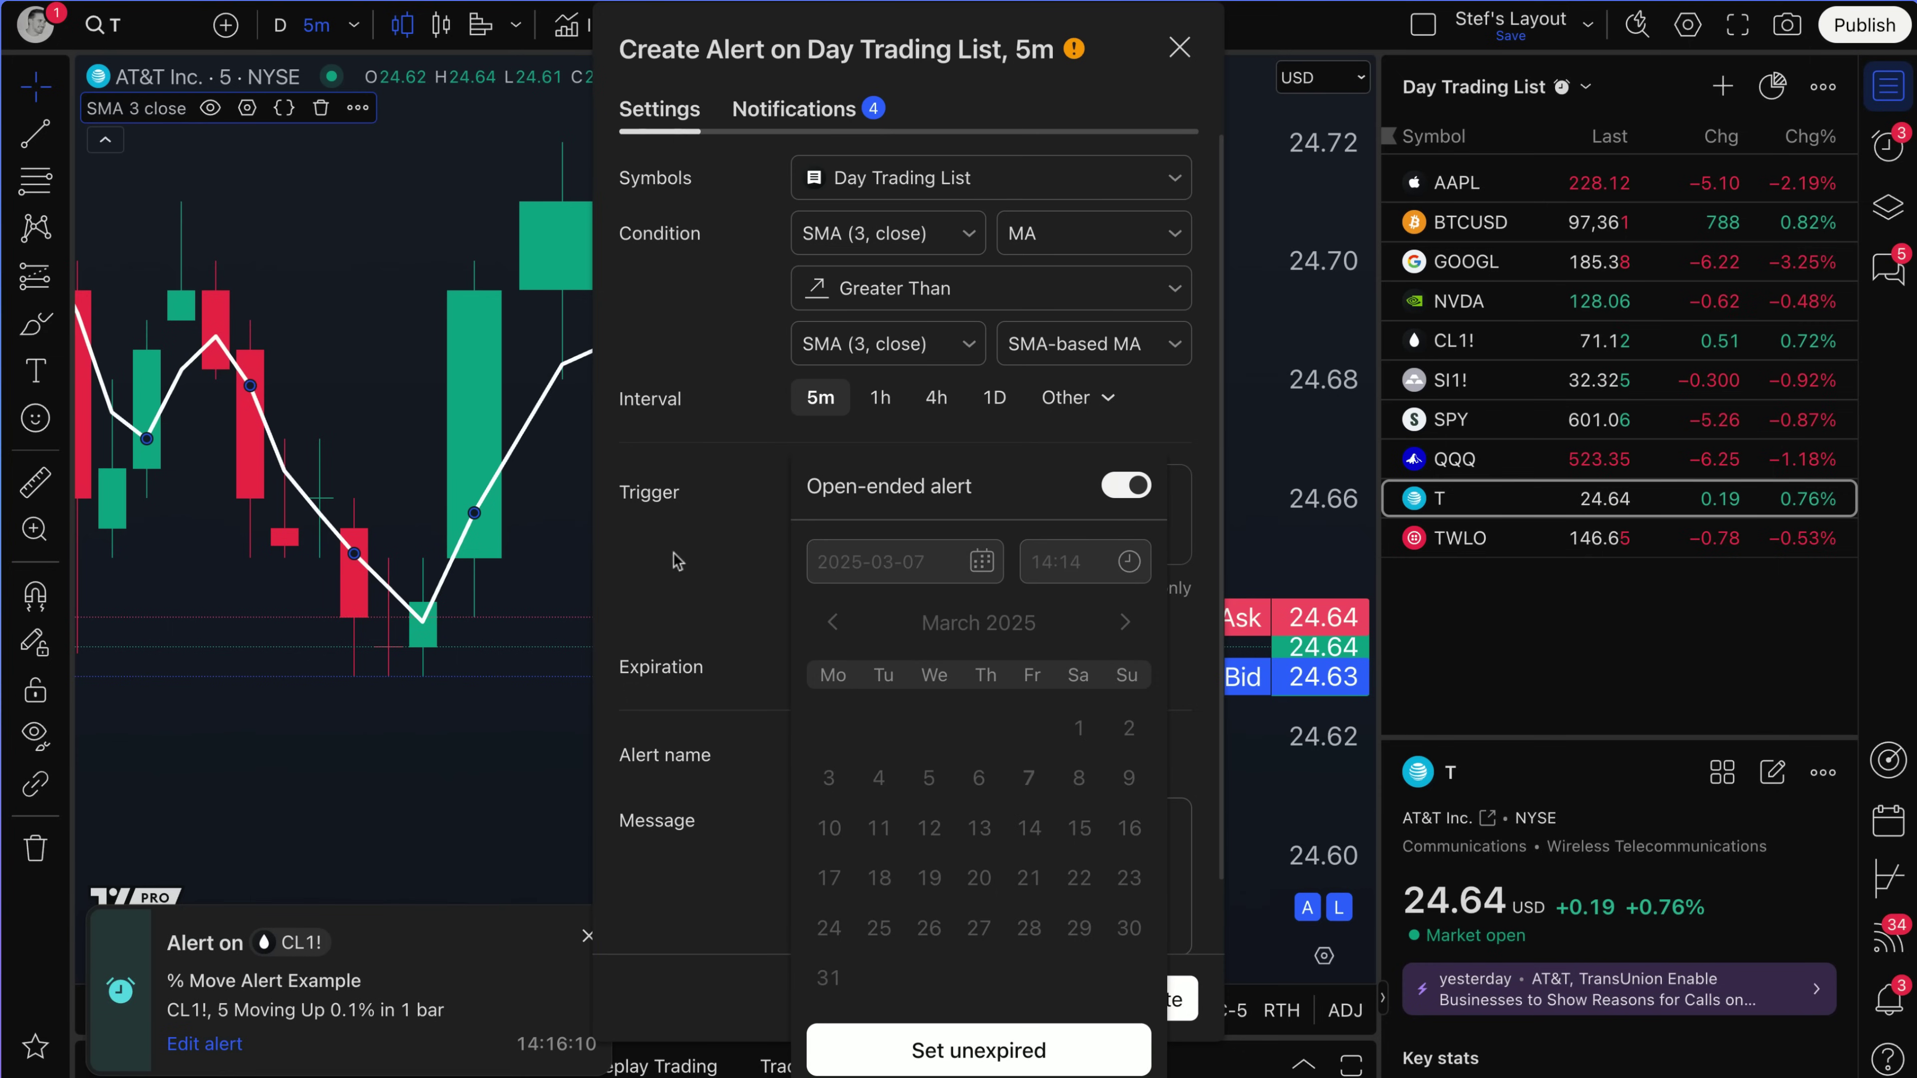
{"action": "left_click", "coordinate": [646, 582]}
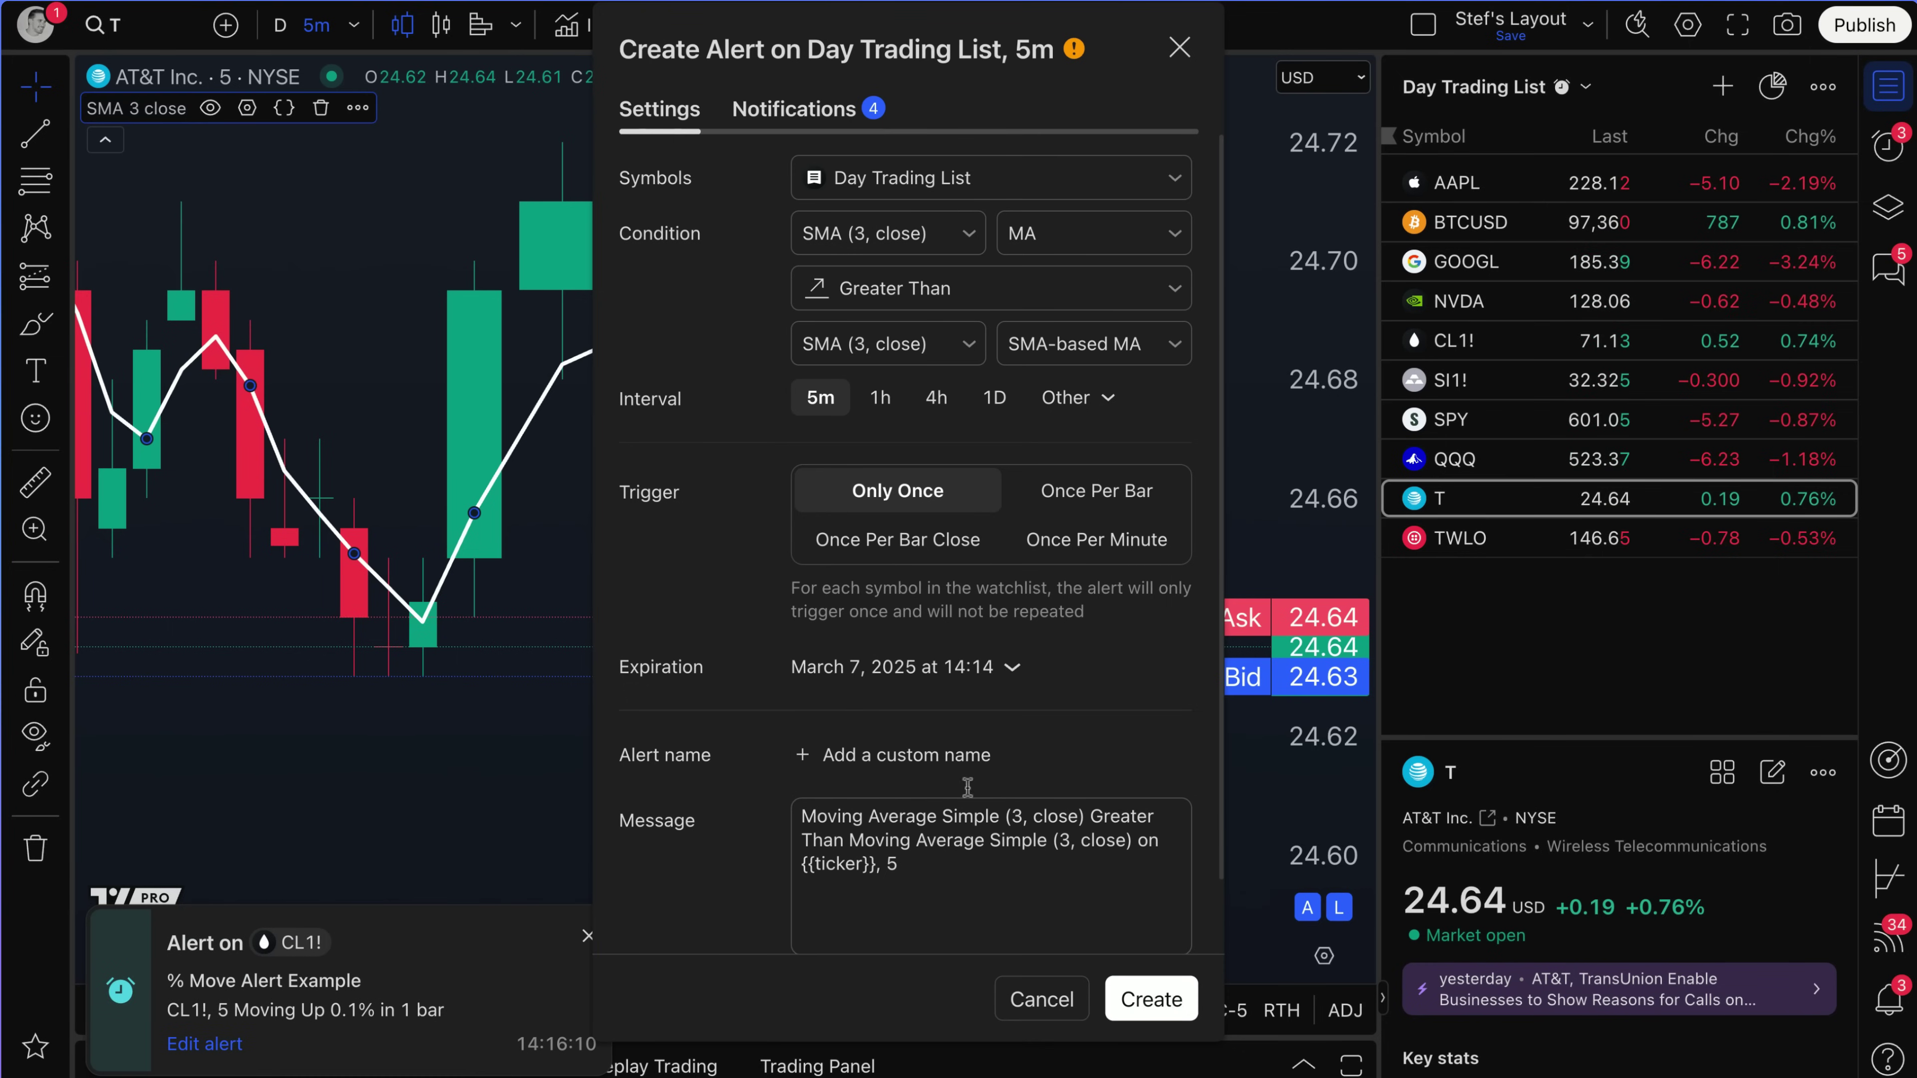
Step: Name the alert "Indicator Alert Example" and review its message text
{"action": "left_click", "coordinate": [889, 756]}
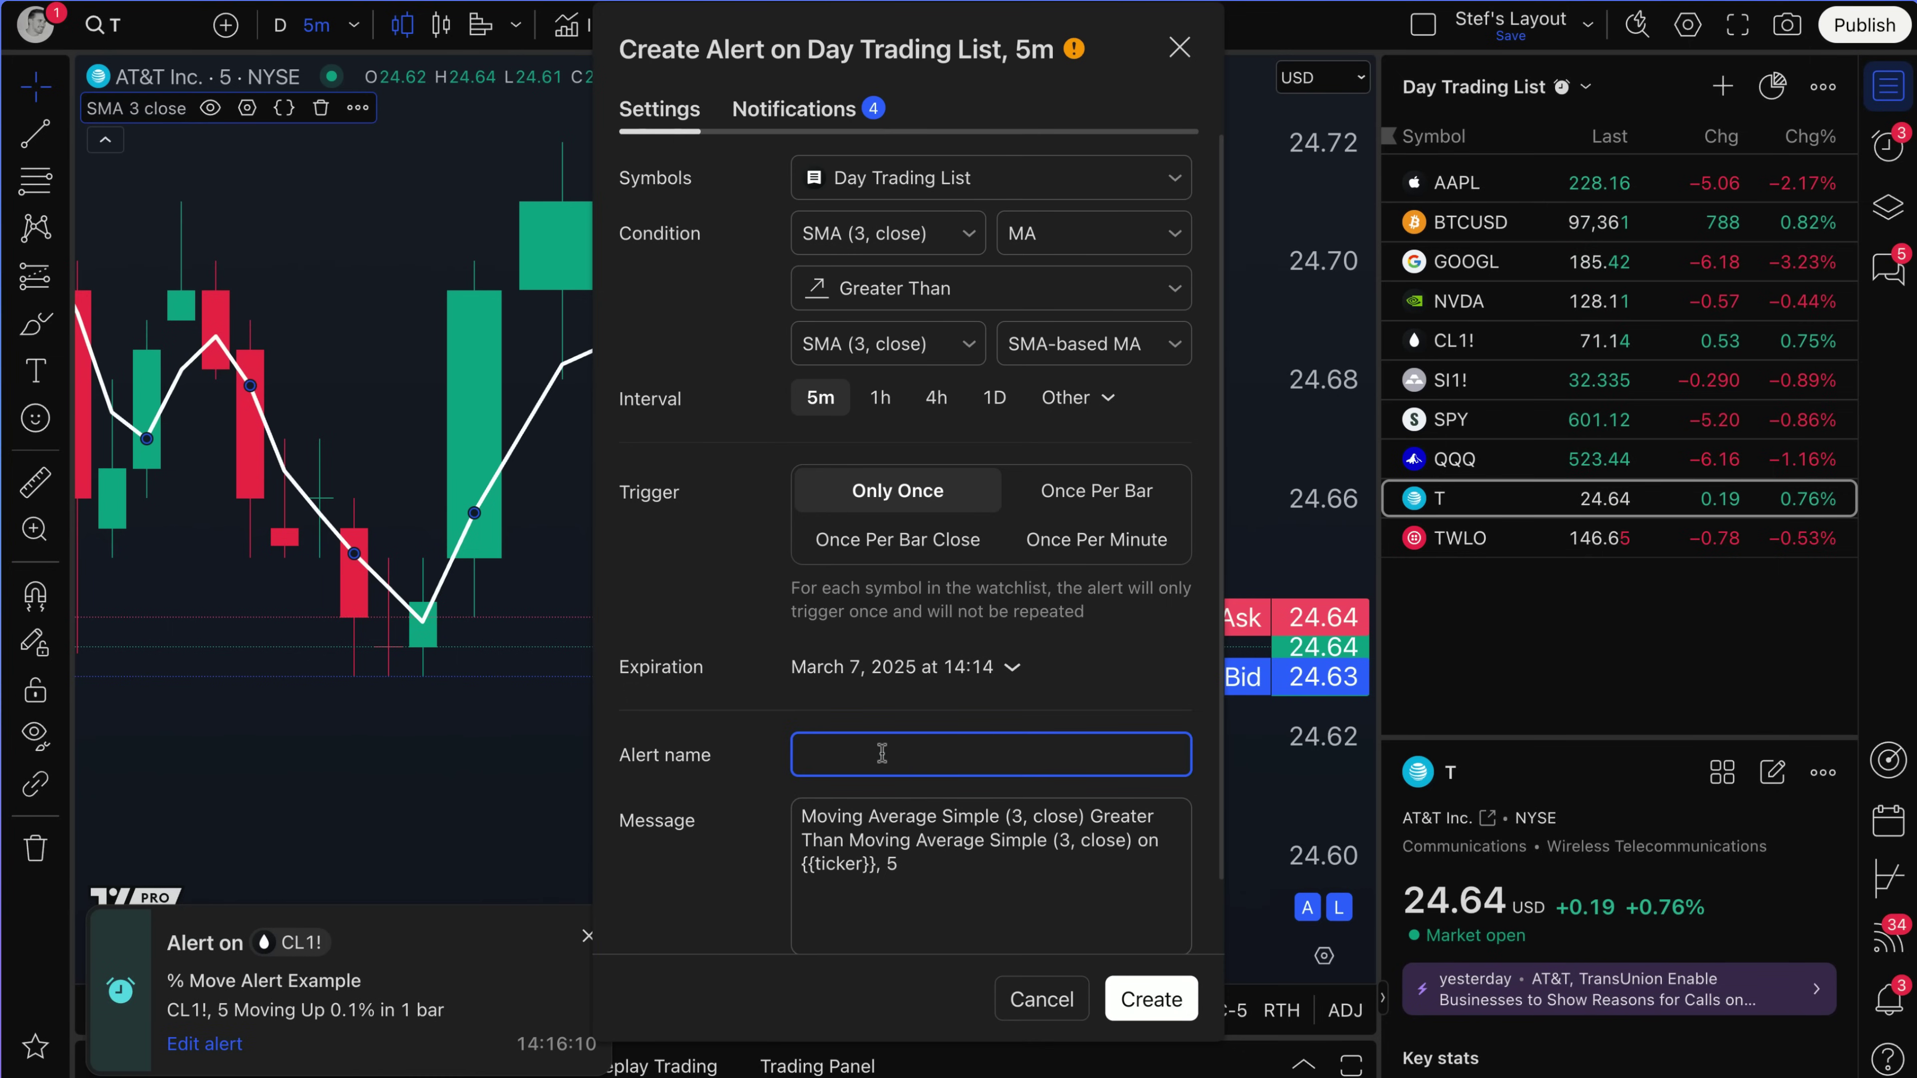
{"action": "type", "text": "Indicator Alert Example"}
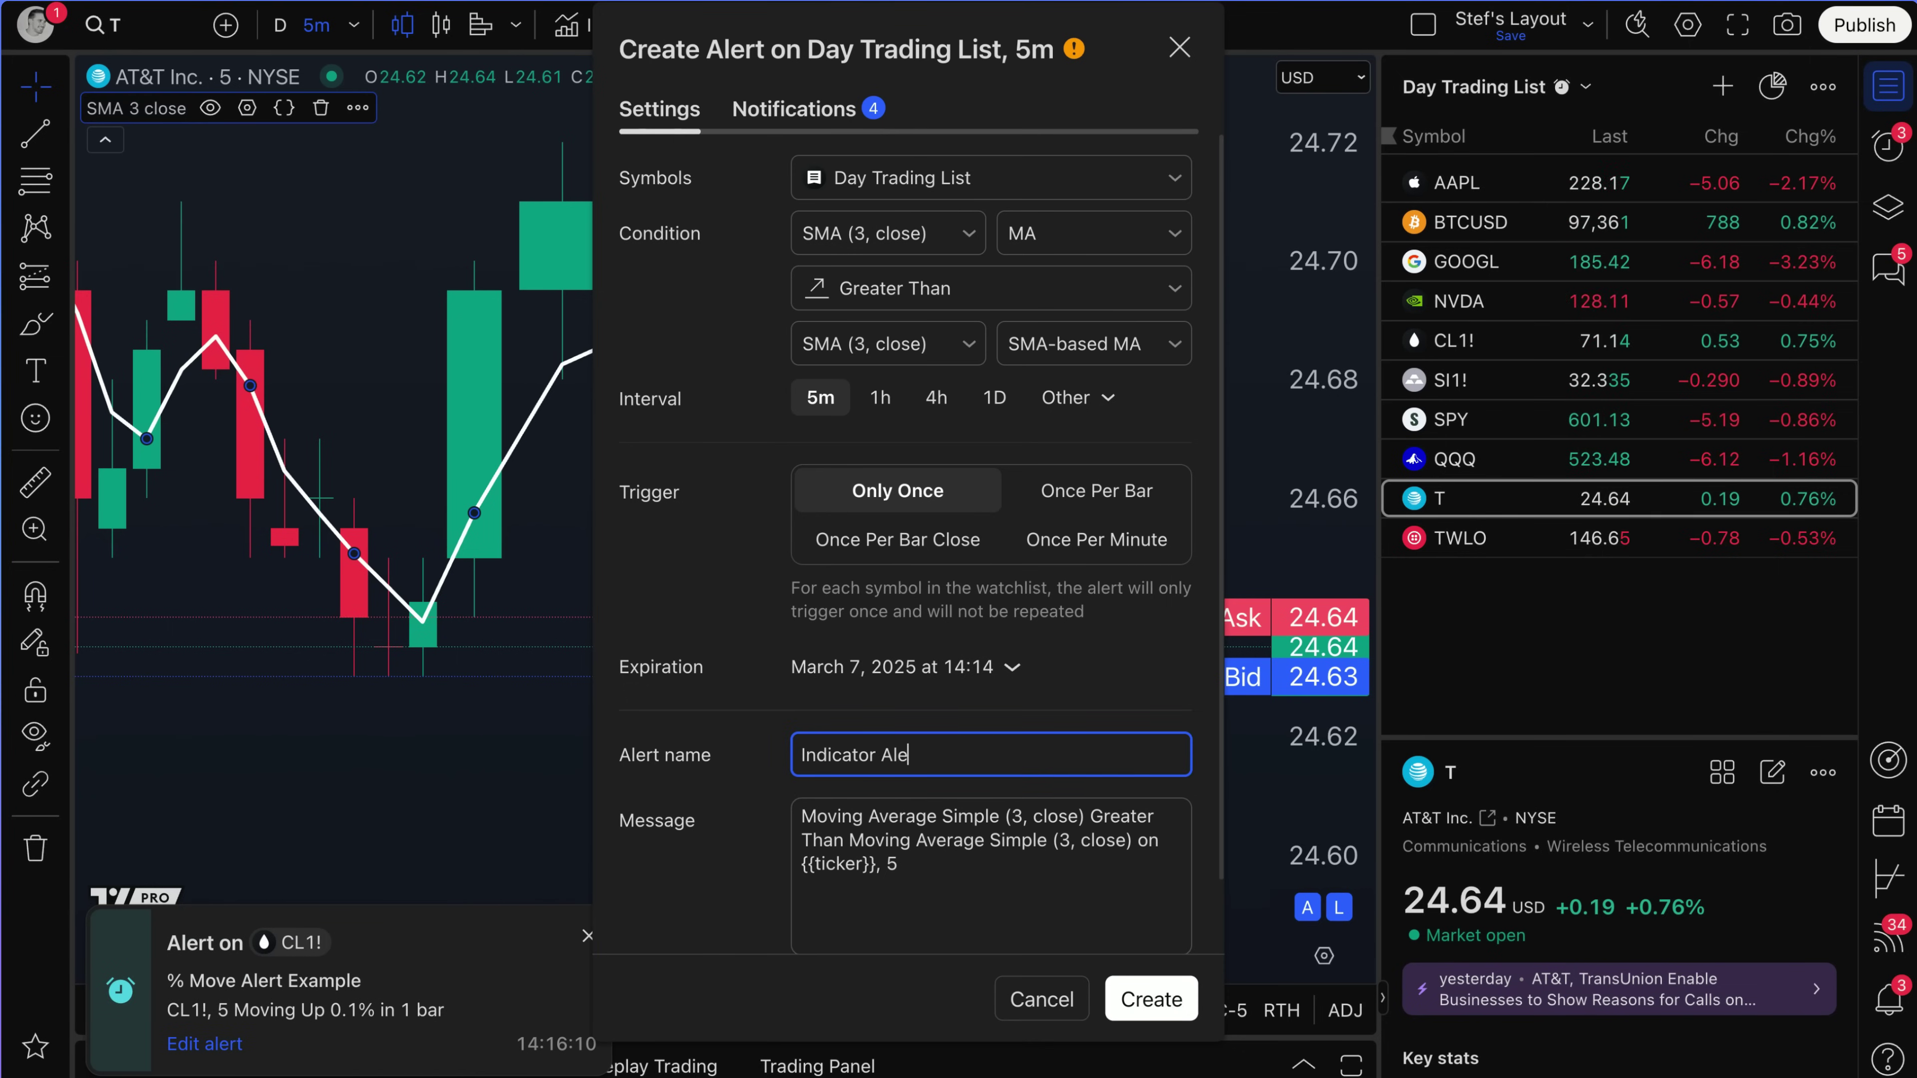
{"action": "left_click", "coordinate": [908, 833]}
{"action": "mouse_move", "coordinate": [950, 868]}
{"action": "left_mouse_down"}
{"action": "mouse_move", "coordinate": [804, 838]}
{"action": "mouse_move", "coordinate": [777, 813]}
{"action": "left_mouse_up"}
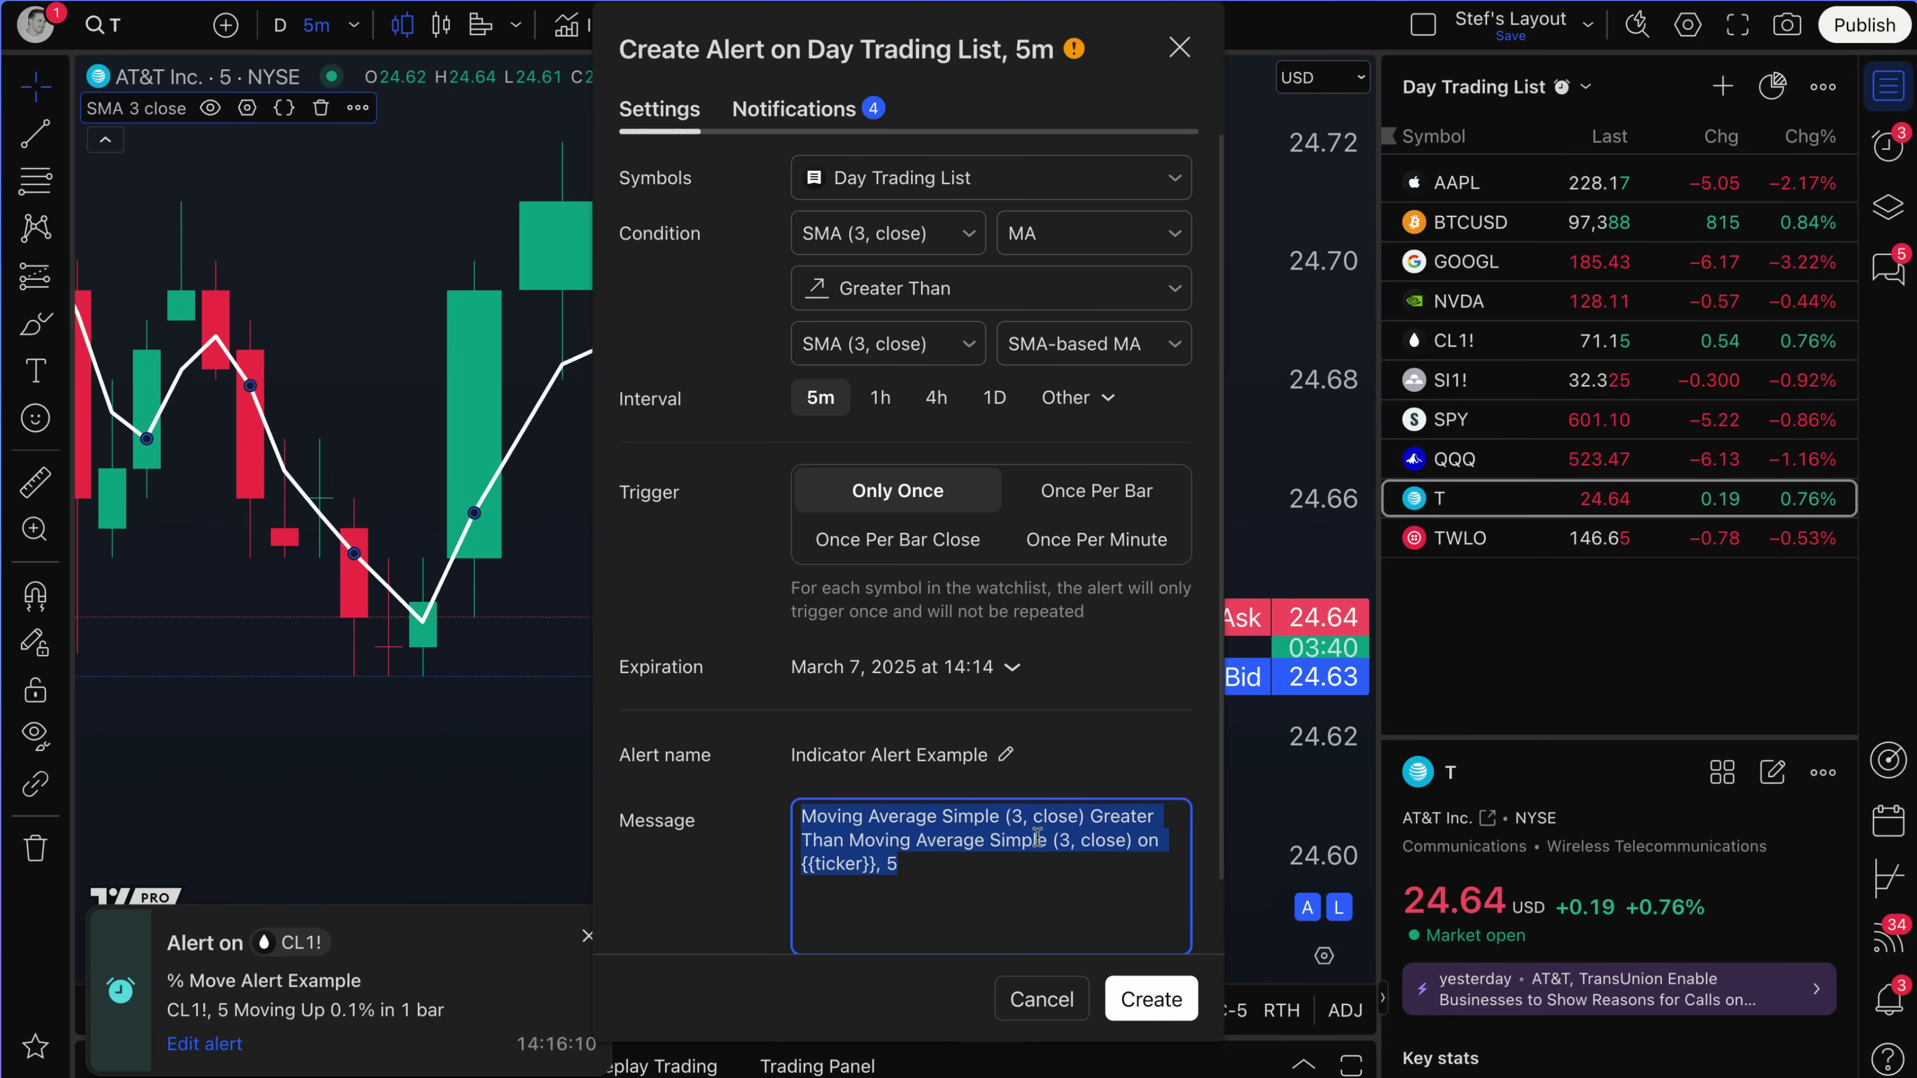
{"action": "left_click", "coordinate": [972, 863]}
Step: Switch the alert's comparison target to Value to compare the message text, and return it to SMA (3, close)
{"action": "left_click", "coordinate": [929, 346]}
{"action": "left_click", "coordinate": [853, 393]}
{"action": "left_click", "coordinate": [1073, 845]}
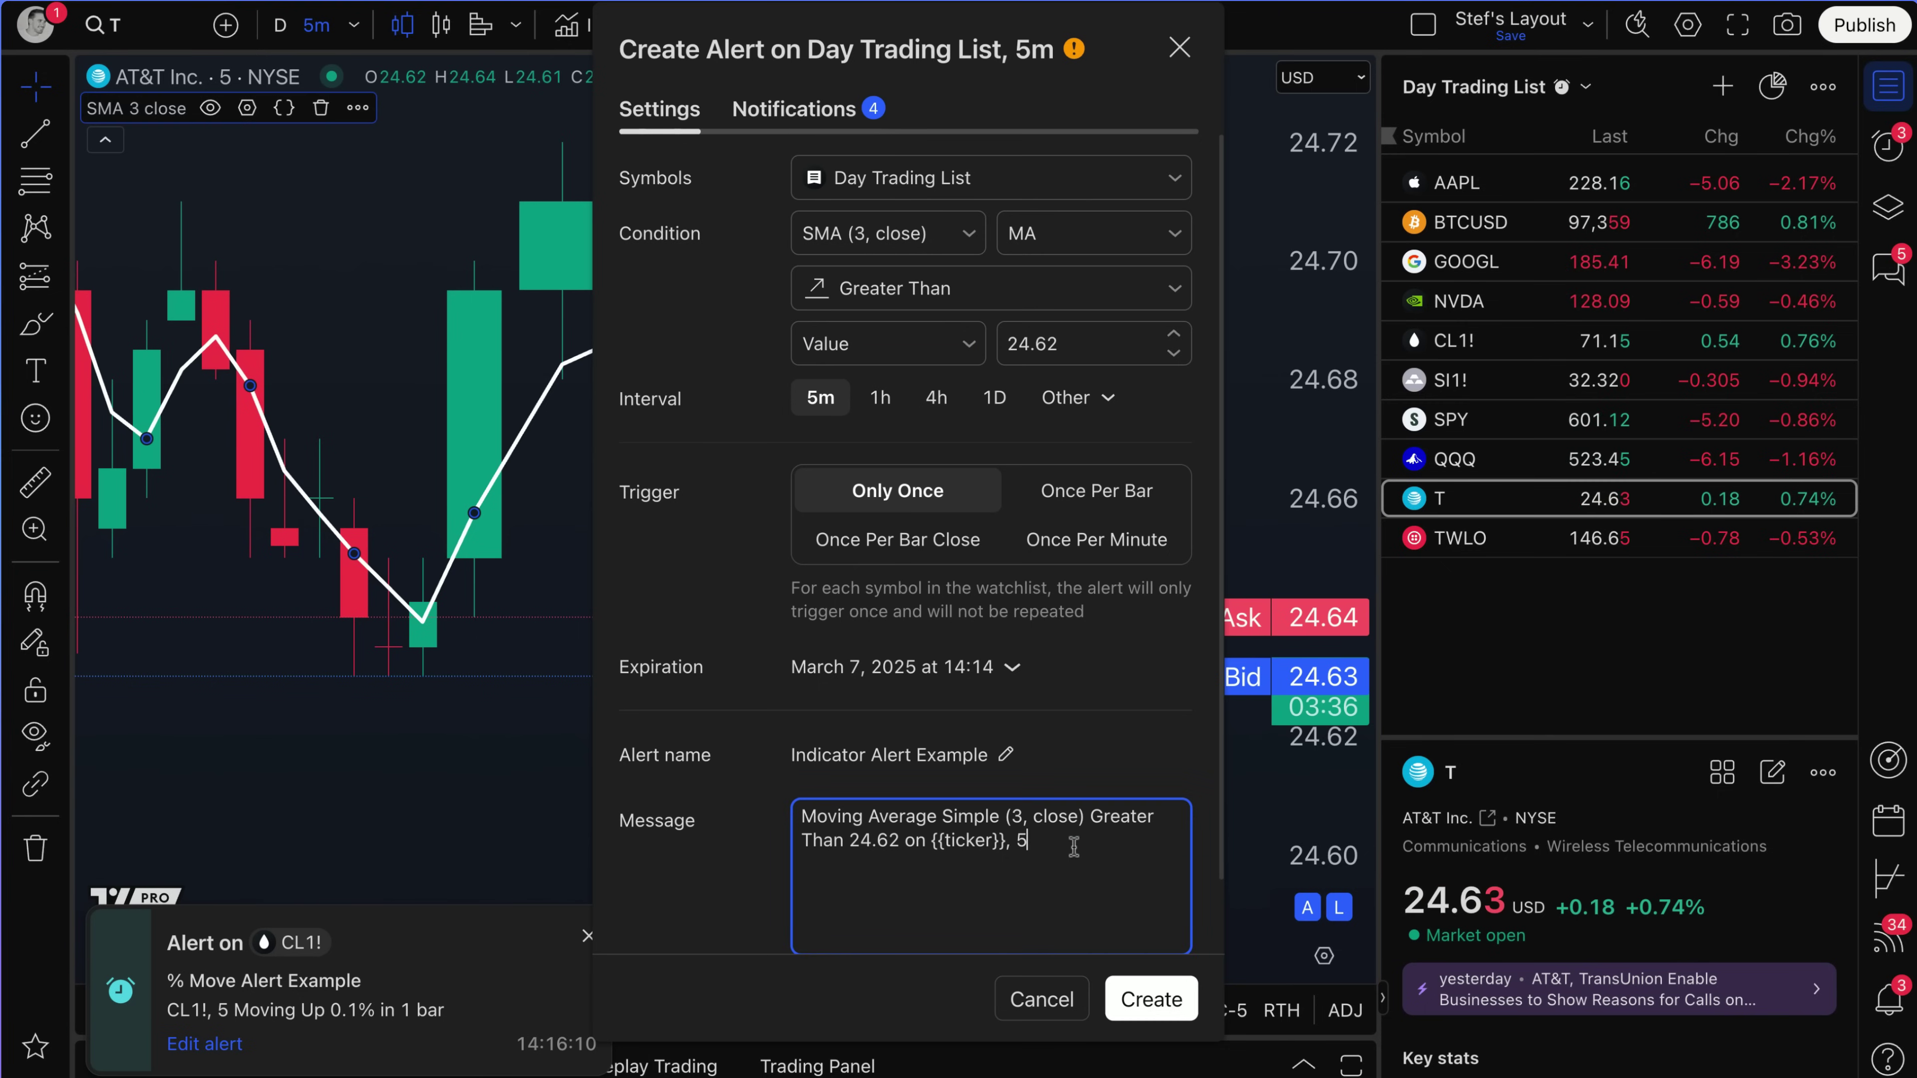
{"action": "left_click", "coordinate": [910, 347]}
{"action": "left_click", "coordinate": [860, 394]}
{"action": "left_click", "coordinate": [880, 353]}
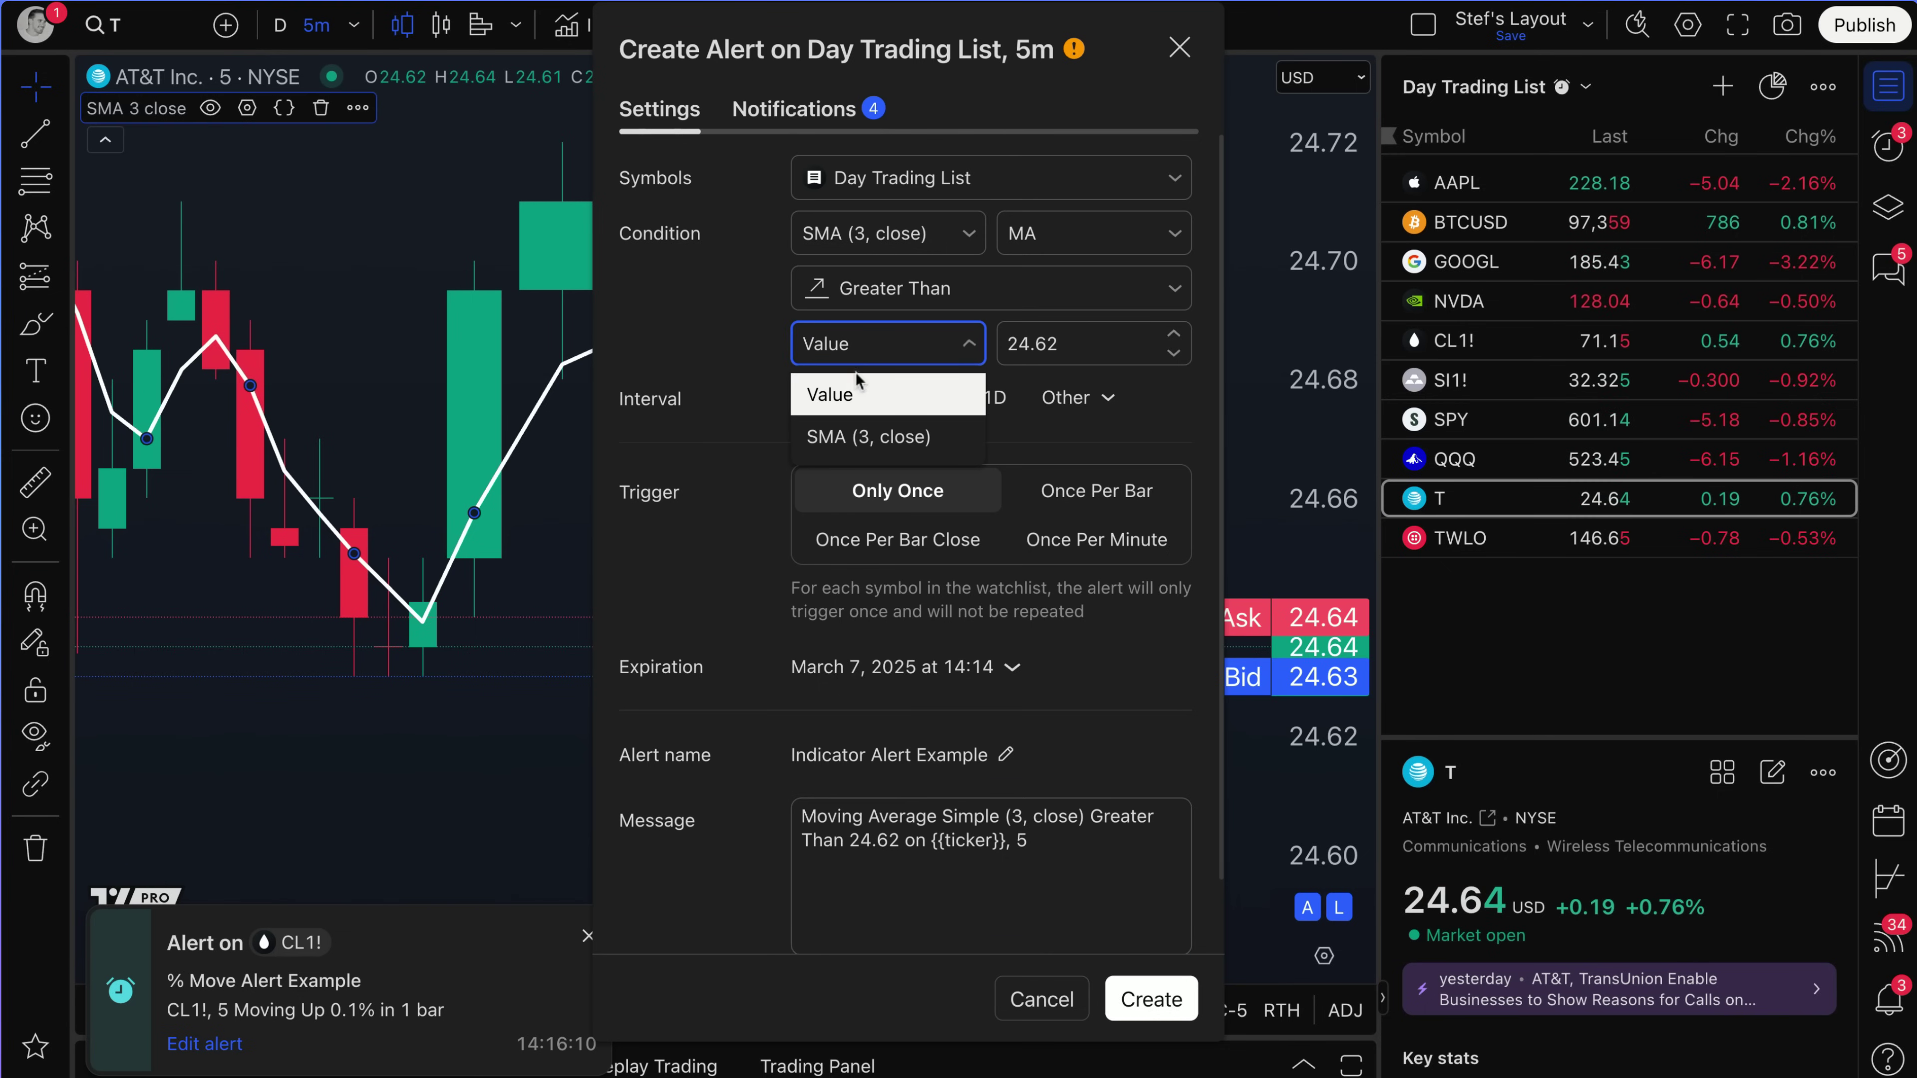
{"action": "left_click", "coordinate": [876, 437]}
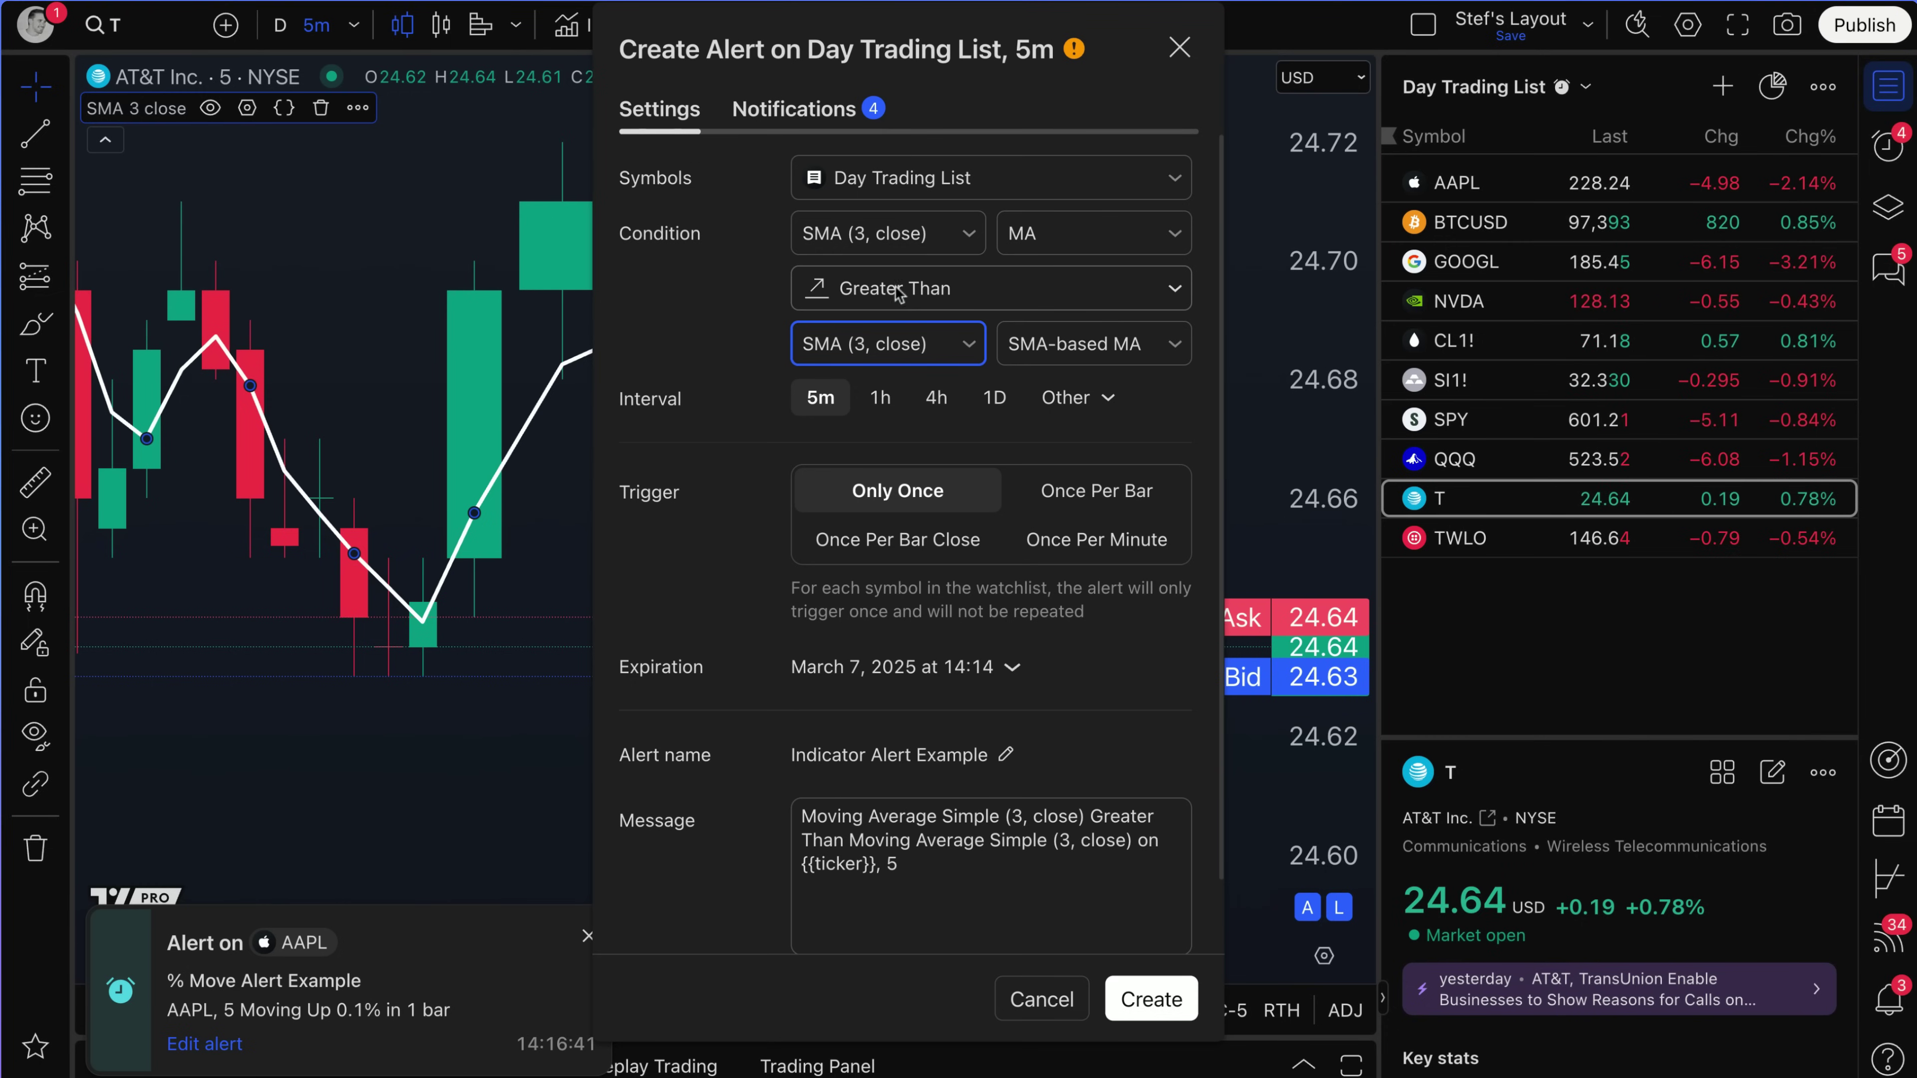
Step: Set the alert's comparison target to Value at 24.62 and create the alert
{"action": "left_click", "coordinate": [883, 344]}
{"action": "left_click", "coordinate": [872, 408]}
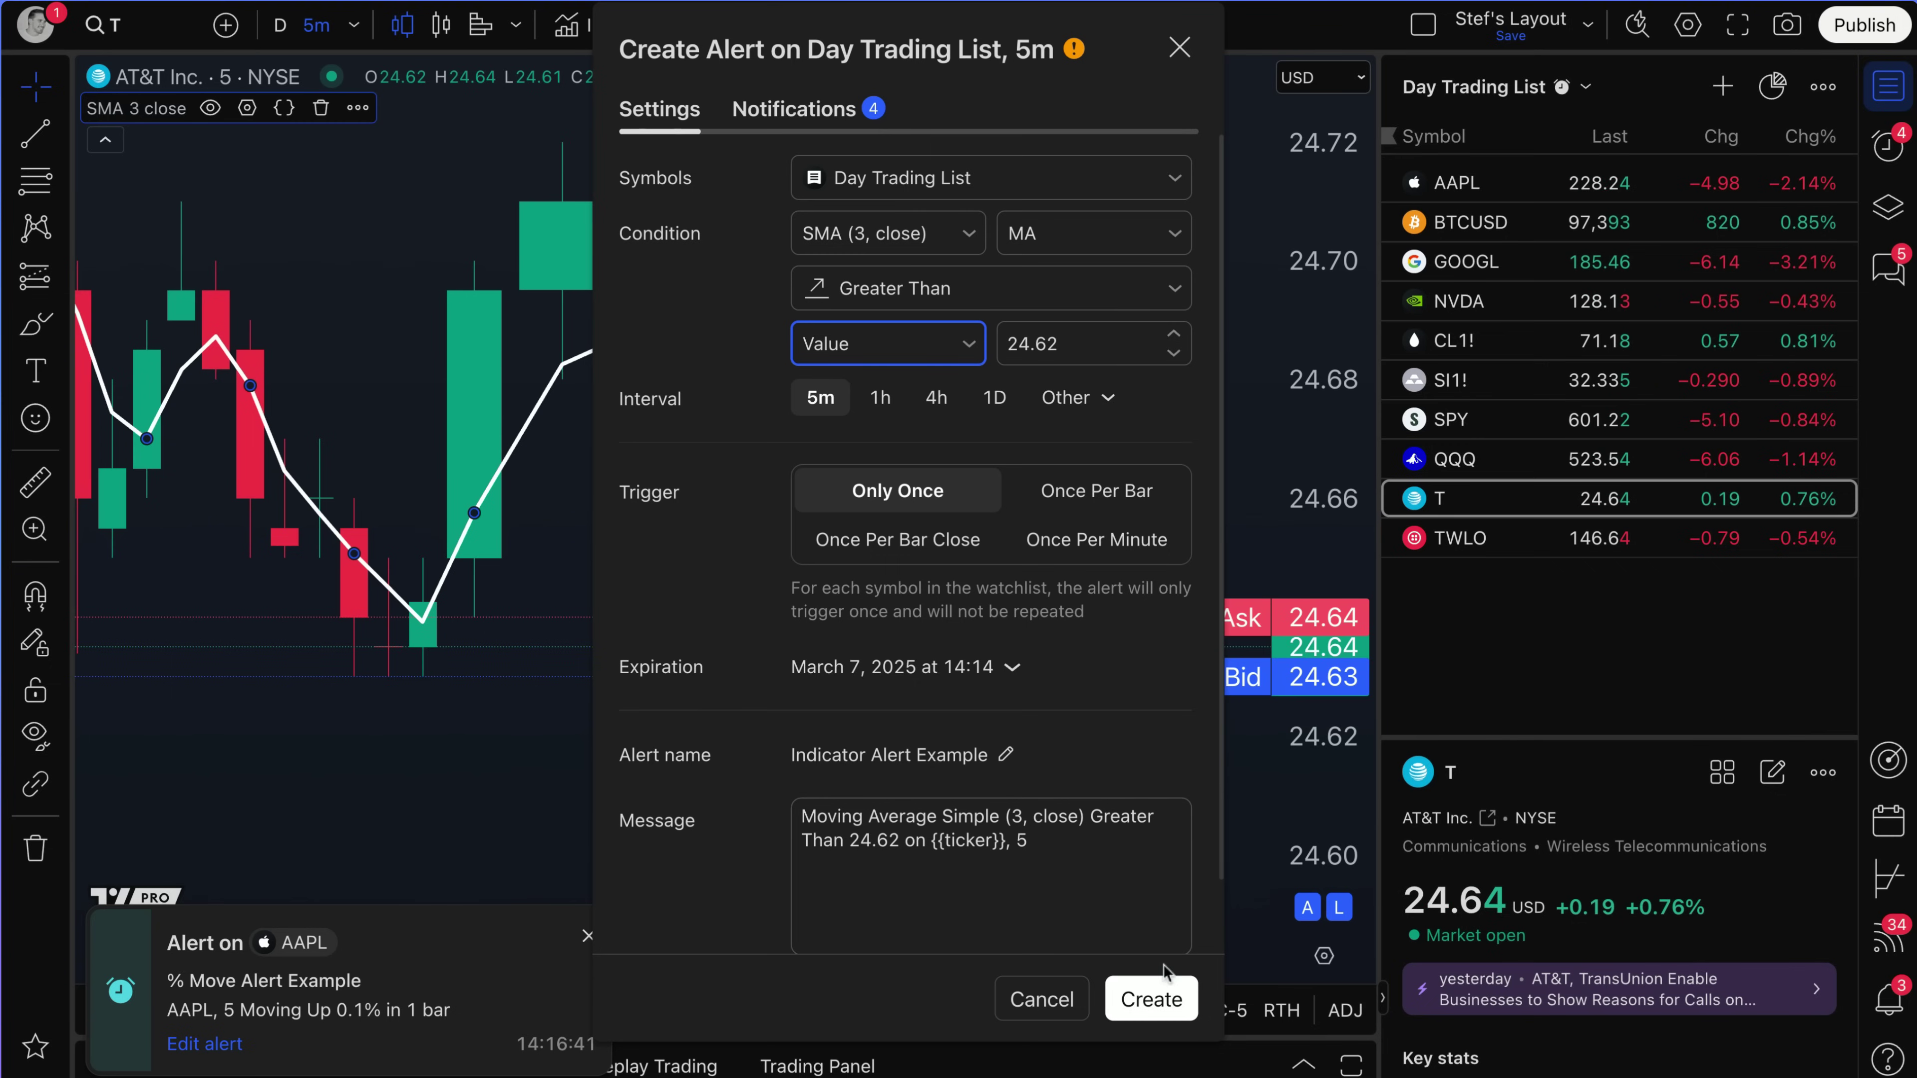
{"action": "left_click", "coordinate": [1151, 999]}
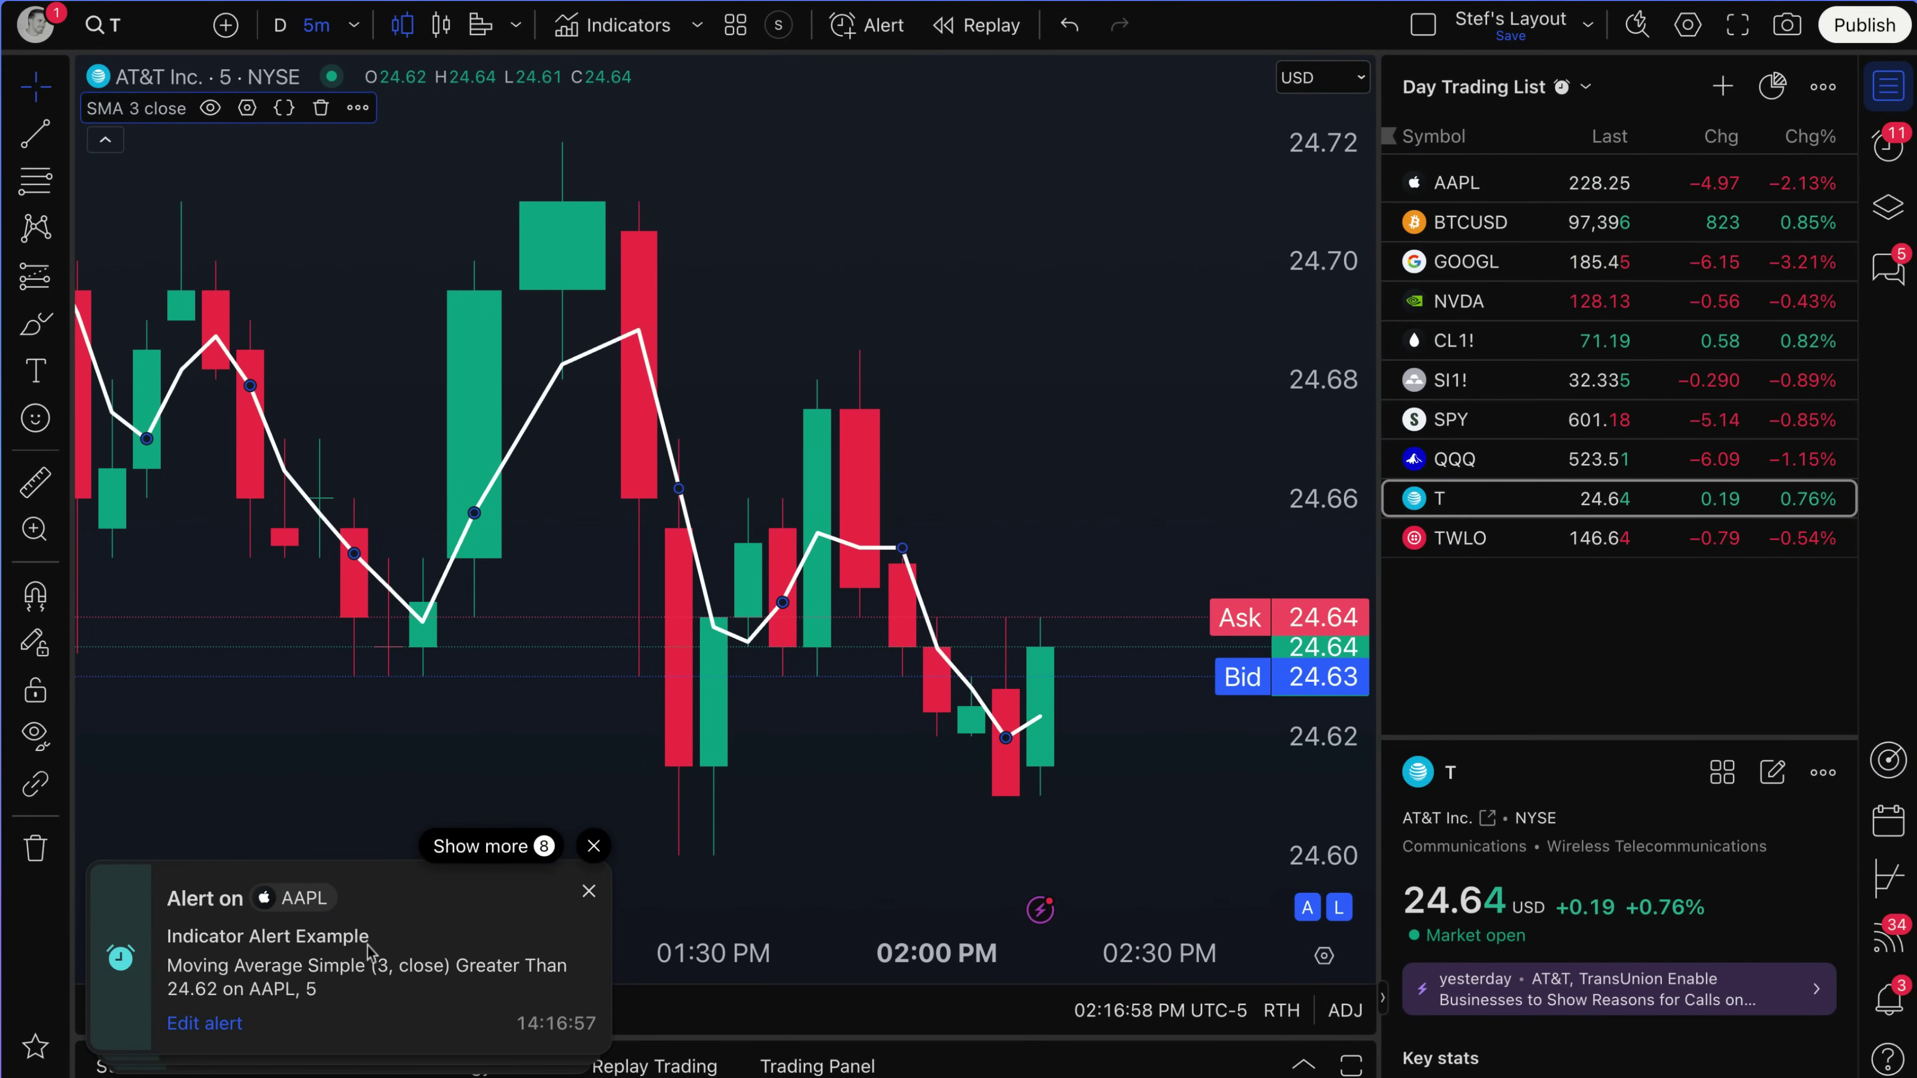
Step: Check the new alert in the alerts list, examine the log of triggered alerts per symbol, and return to the Day Trading List
{"action": "left_click", "coordinate": [1890, 145]}
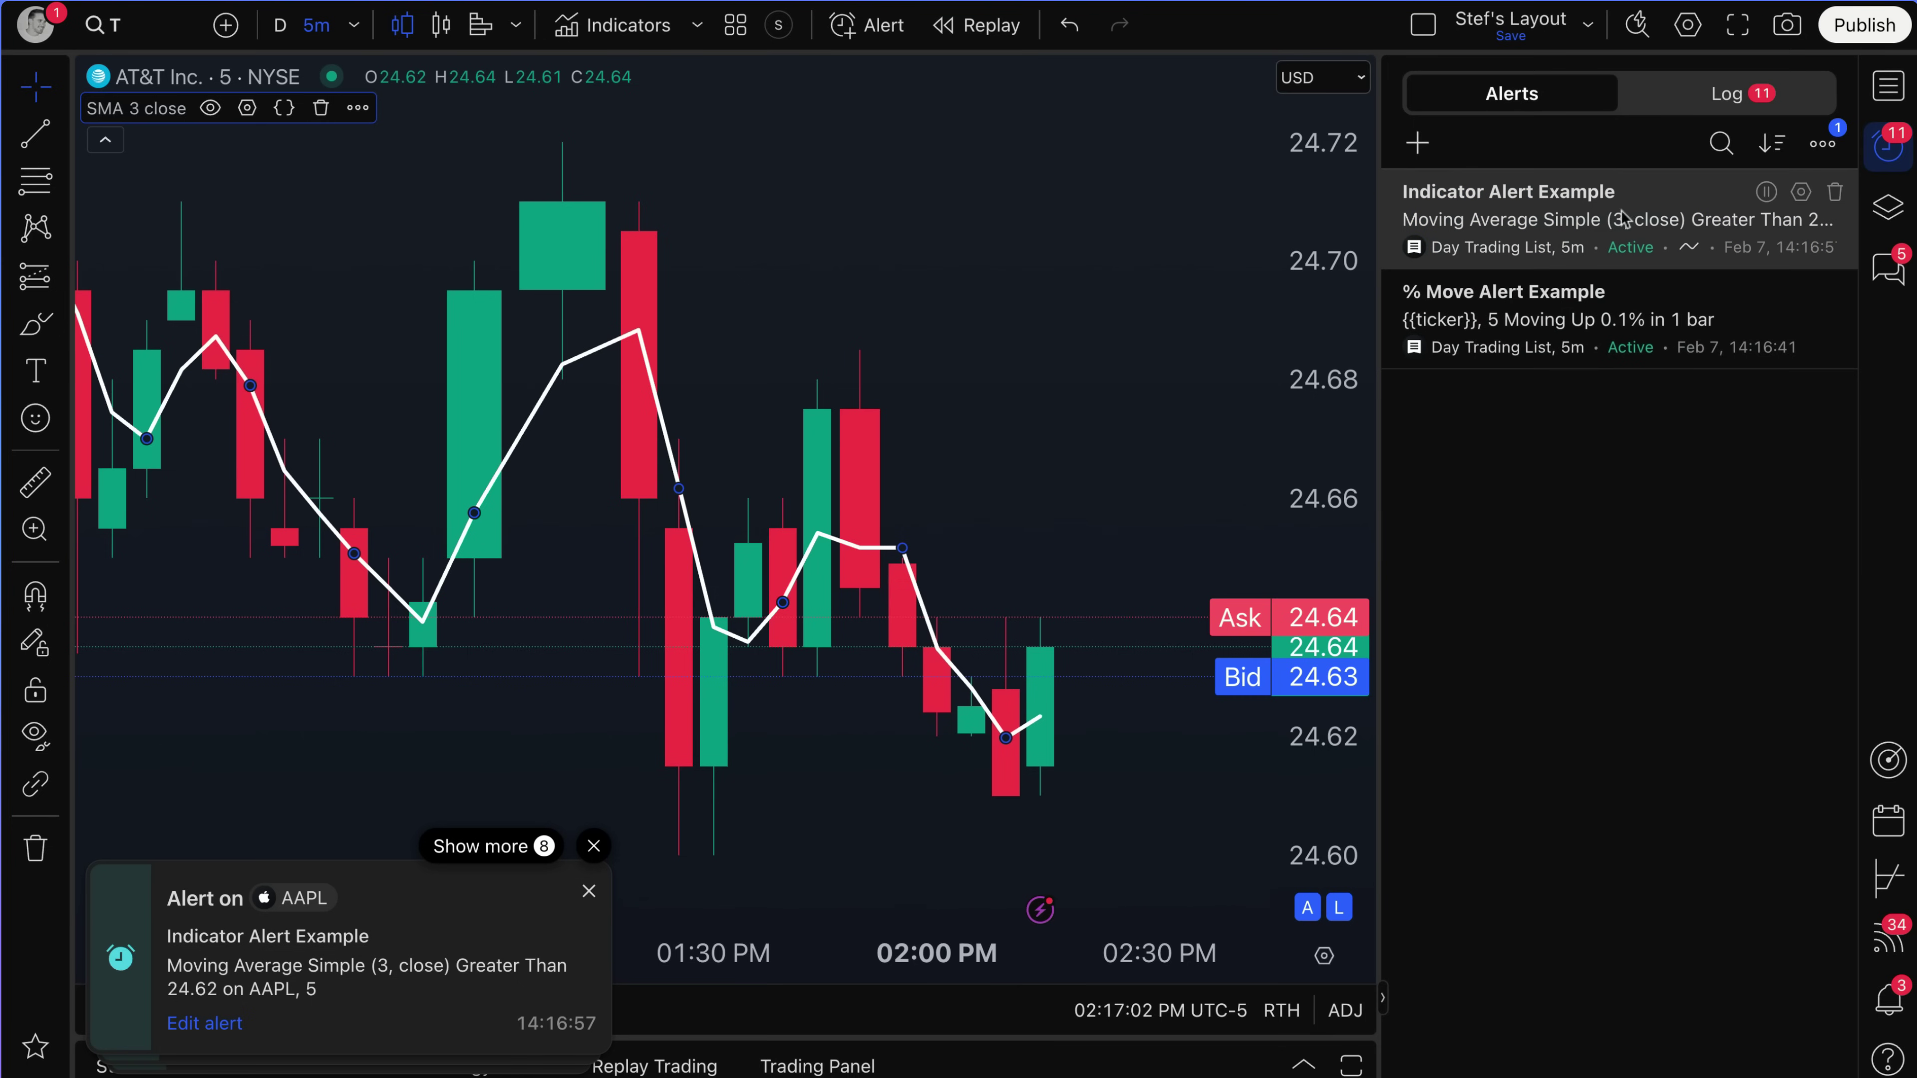
{"action": "left_click", "coordinate": [1706, 103]}
{"action": "mouse_move", "coordinate": [1553, 302]}
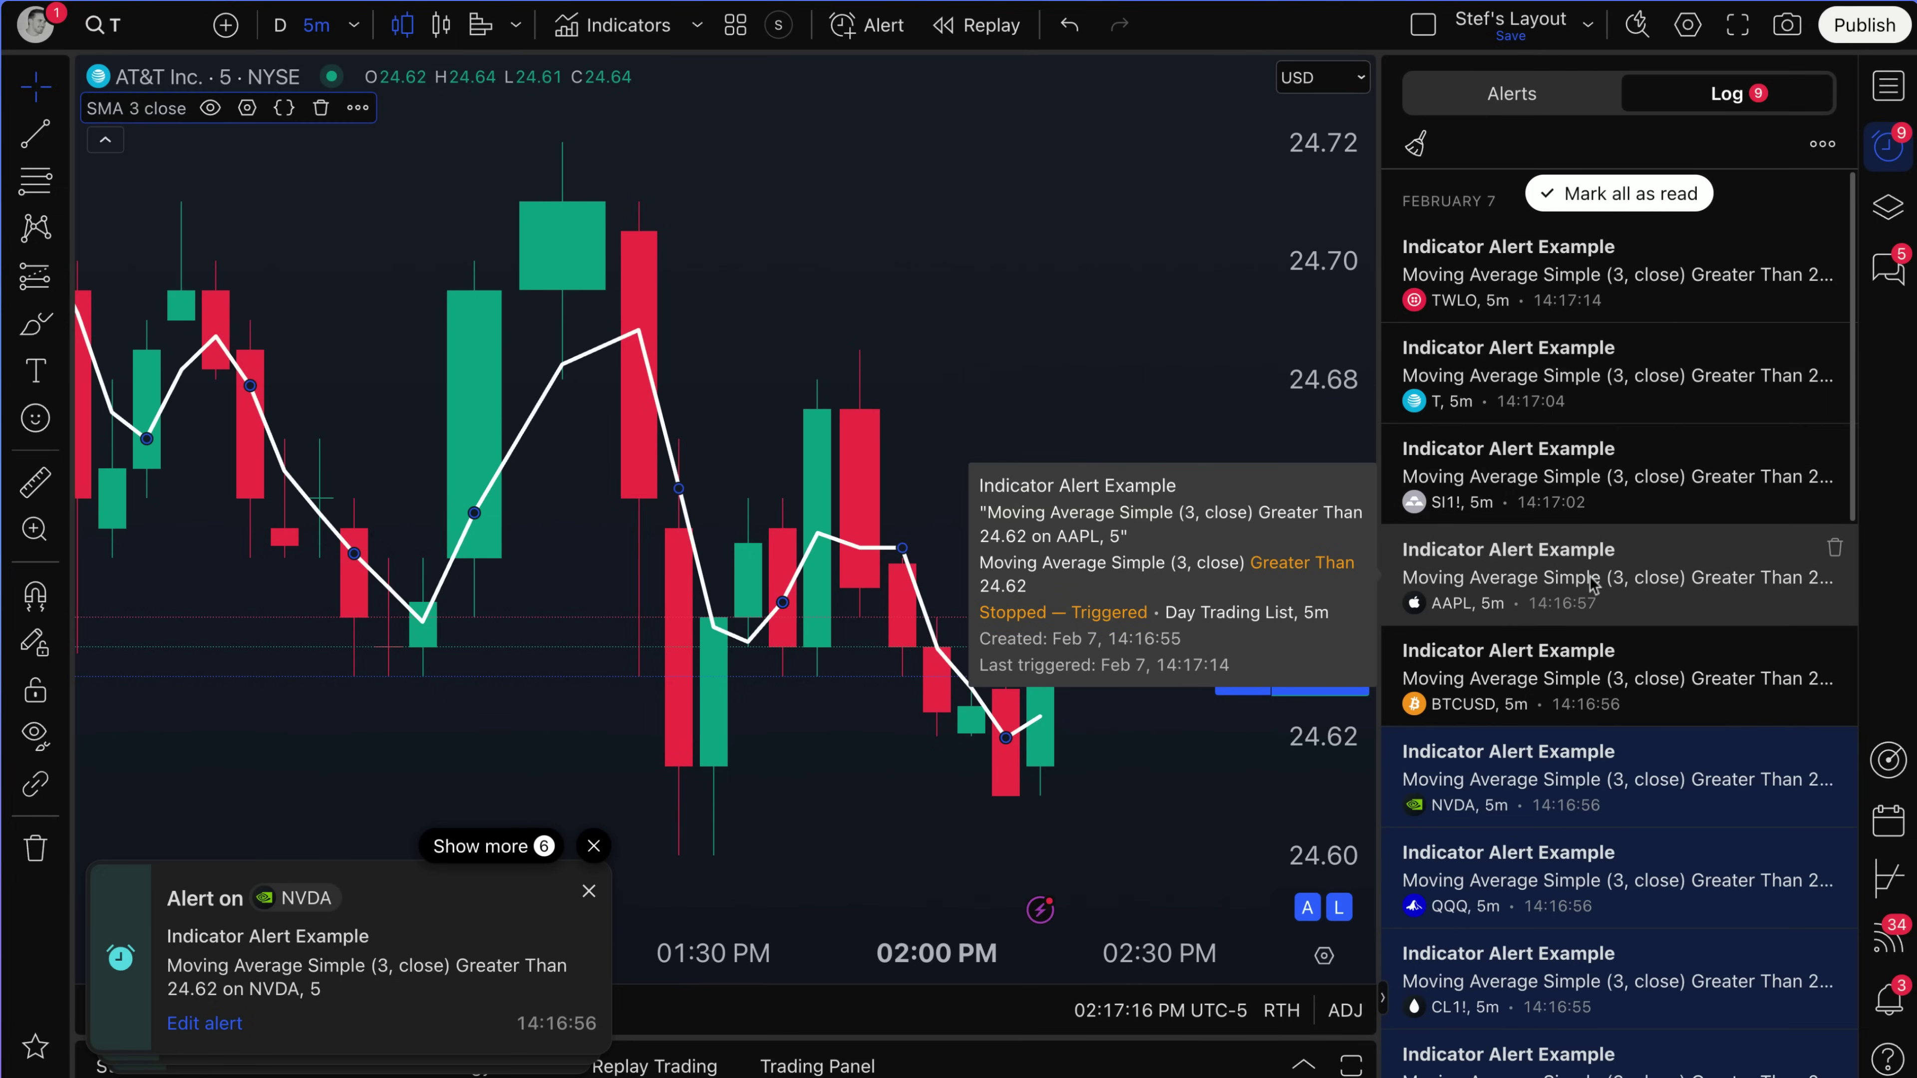
{"action": "scroll", "coordinate": [1598, 499], "scroll_direction": "down", "scroll_amount": 5}
{"action": "scroll", "coordinate": [1592, 594], "scroll_direction": "down", "scroll_amount": 5}
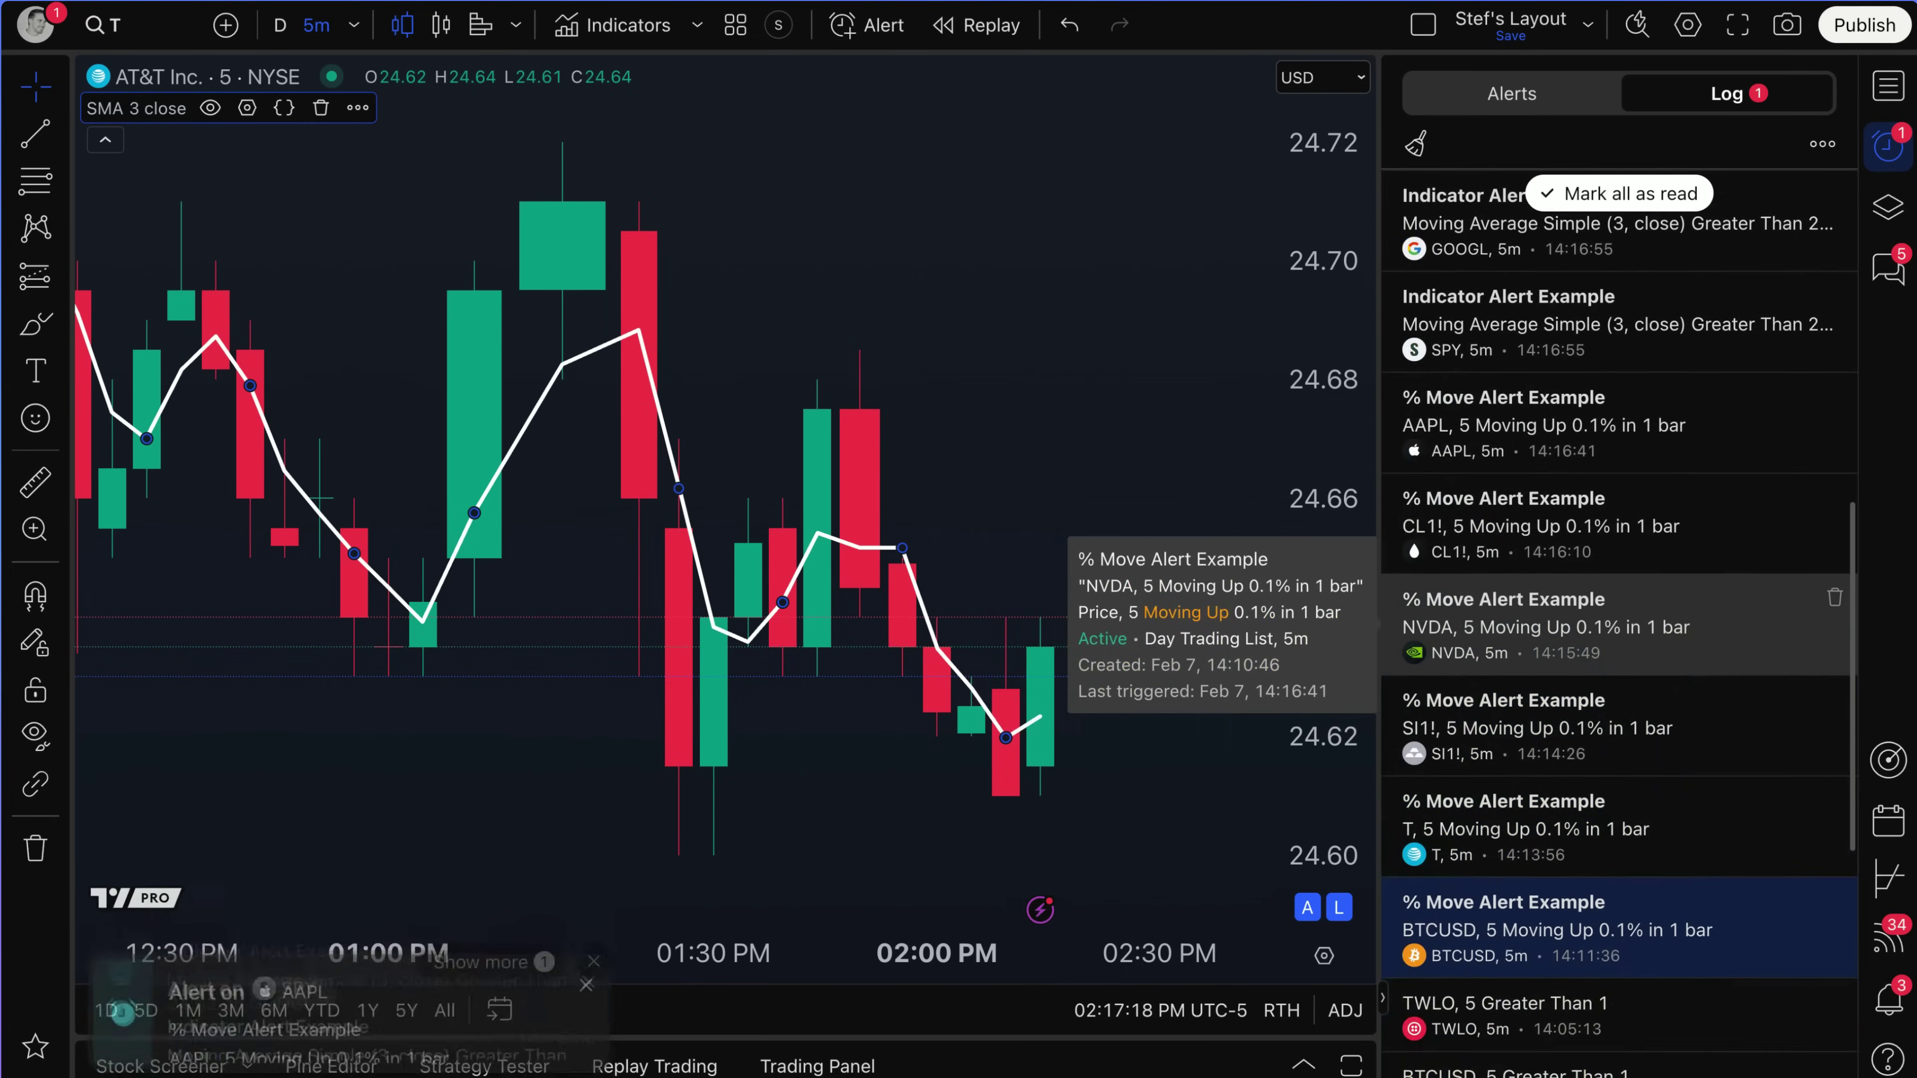
{"action": "scroll", "coordinate": [1592, 594], "scroll_direction": "up", "scroll_amount": 10}
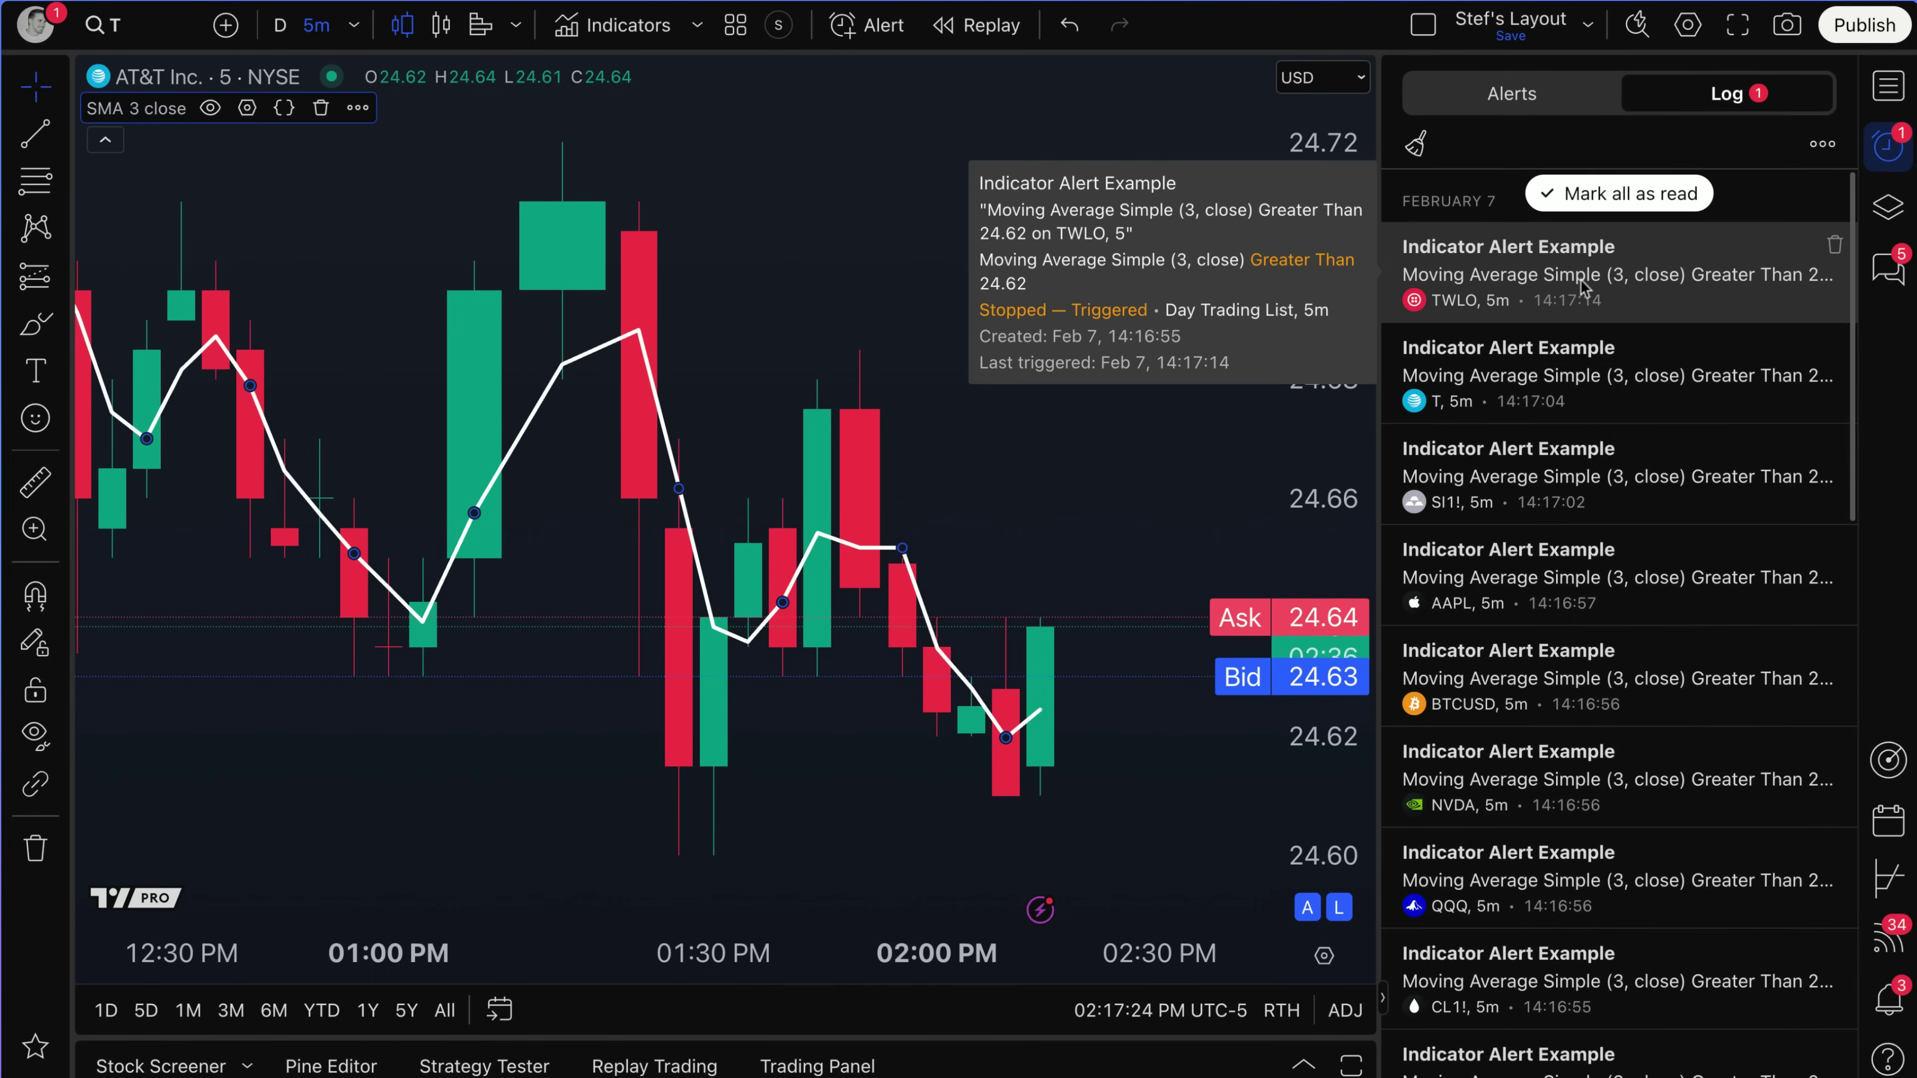
{"action": "left_click", "coordinate": [1866, 100]}
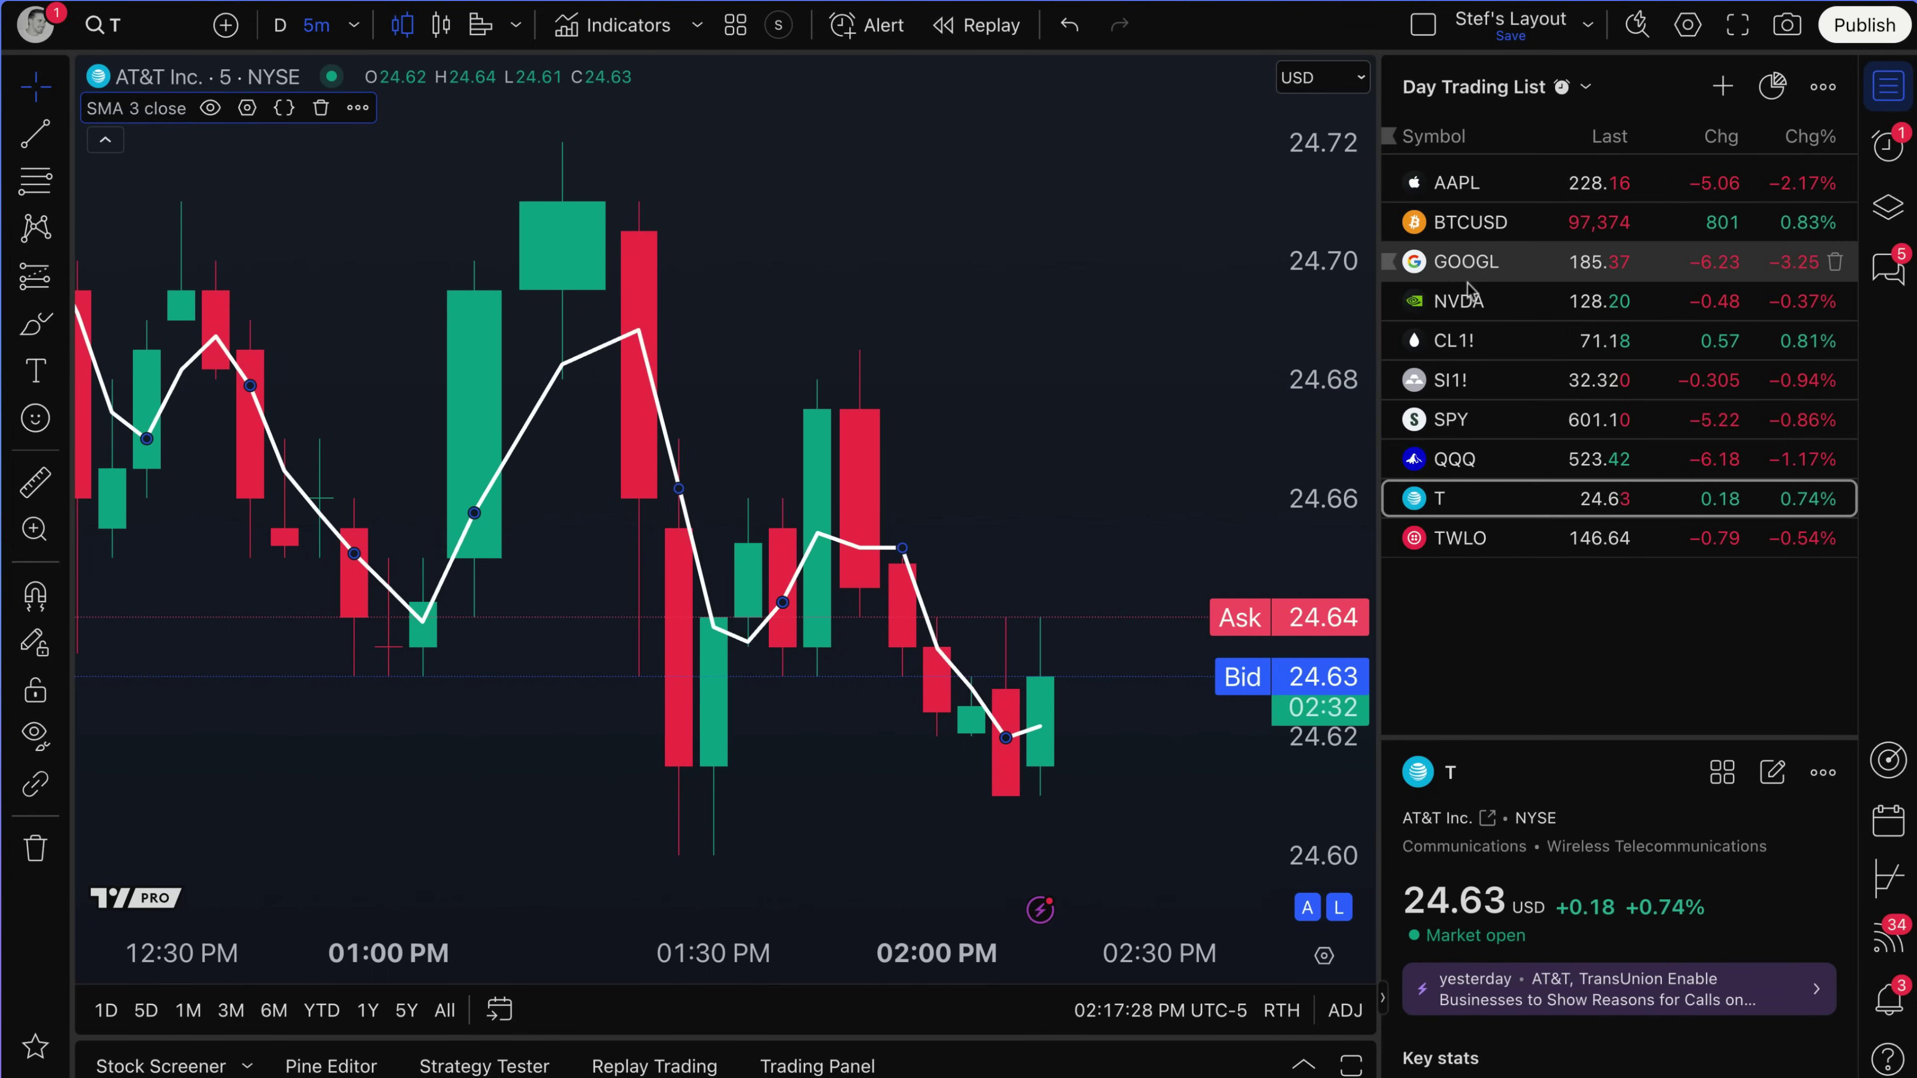